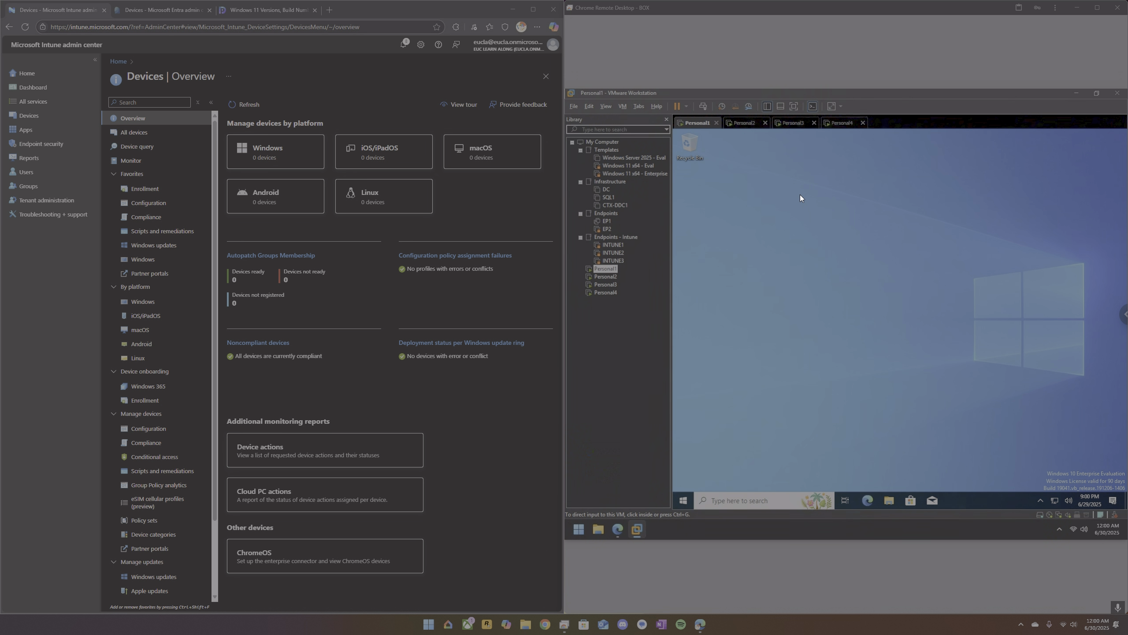
# Look through the Personal1 to Personal4 virtual machines to check the state of each, returning to Personal1.
pyautogui.click(741, 126)
pyautogui.click(795, 124)
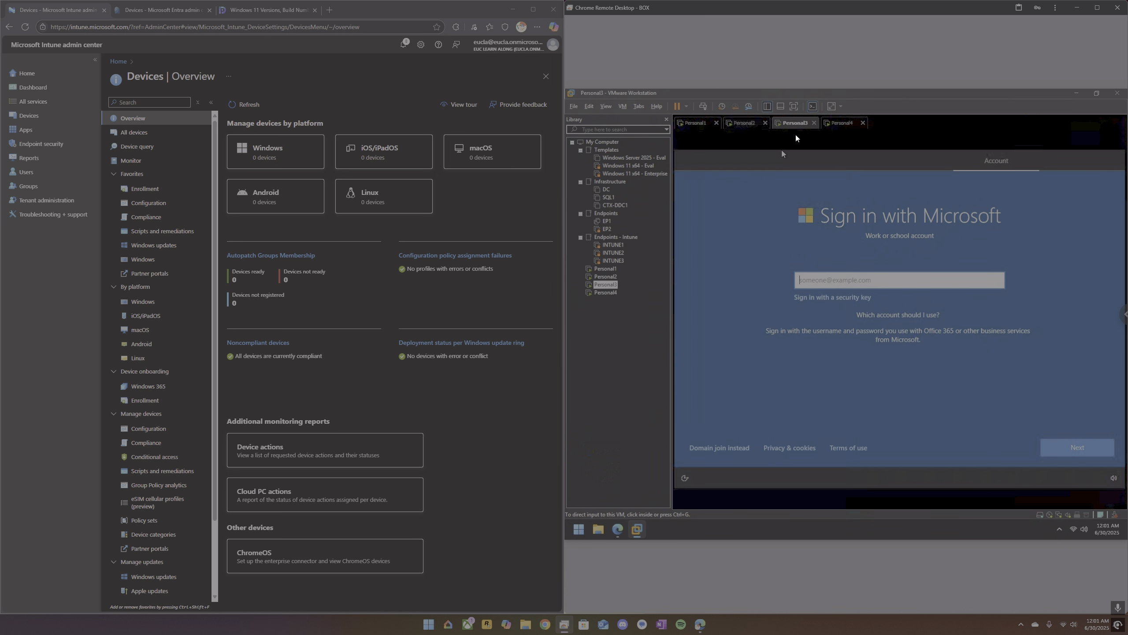
pyautogui.click(843, 123)
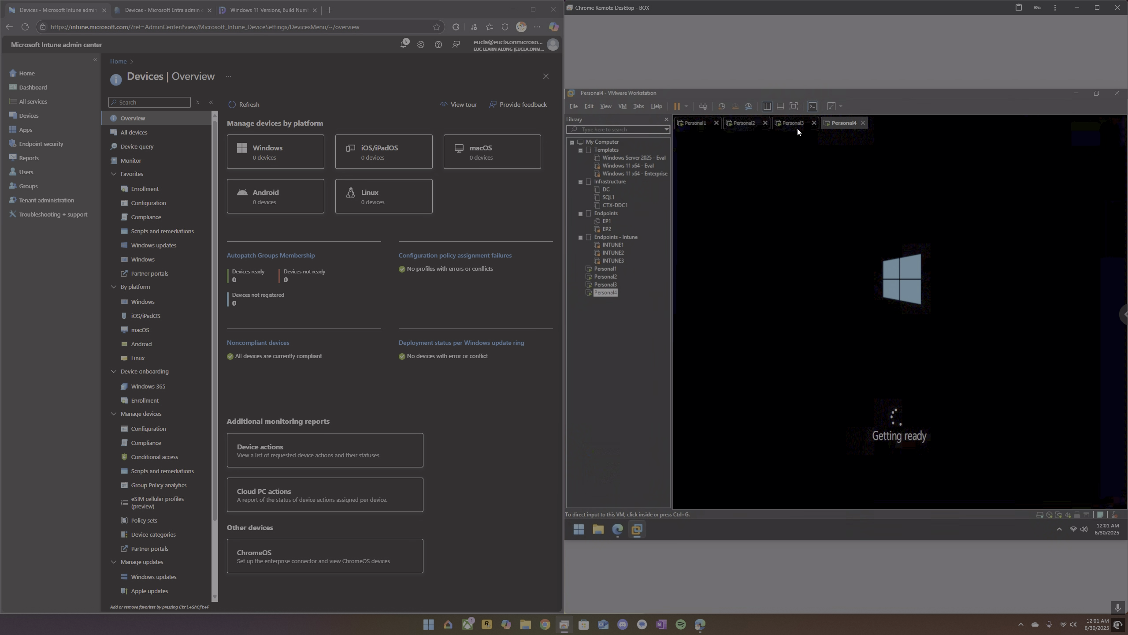
pyautogui.click(746, 124)
pyautogui.click(694, 126)
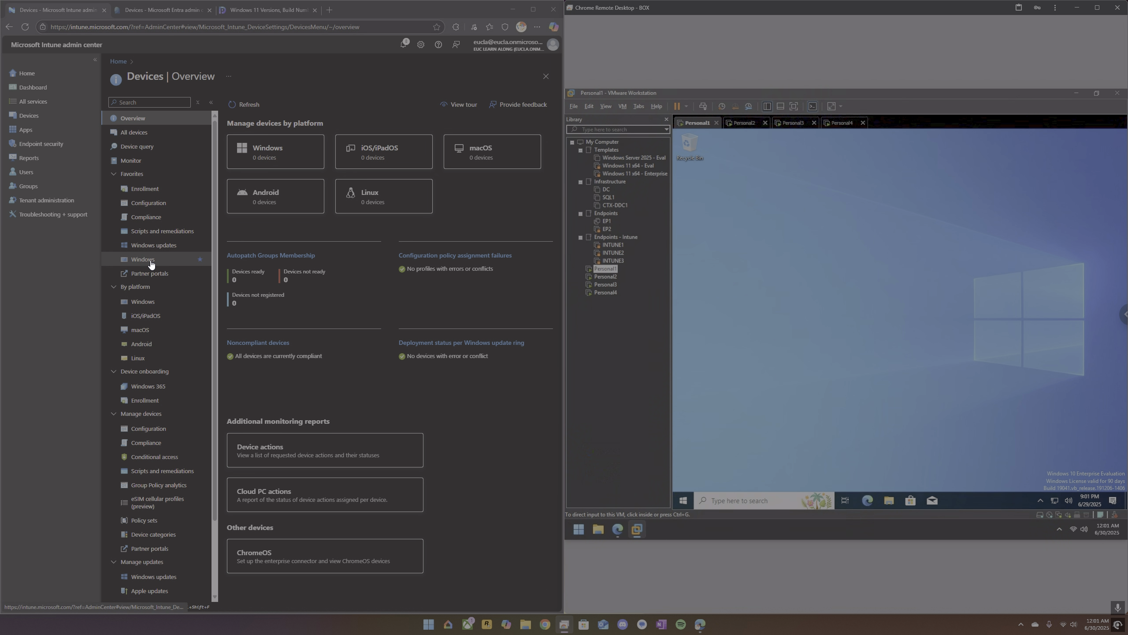
# Review the Automatic Enrollment settings for Windows devices, including the MDM and WIP user scopes, and return to the enrollment options.
pyautogui.click(140, 189)
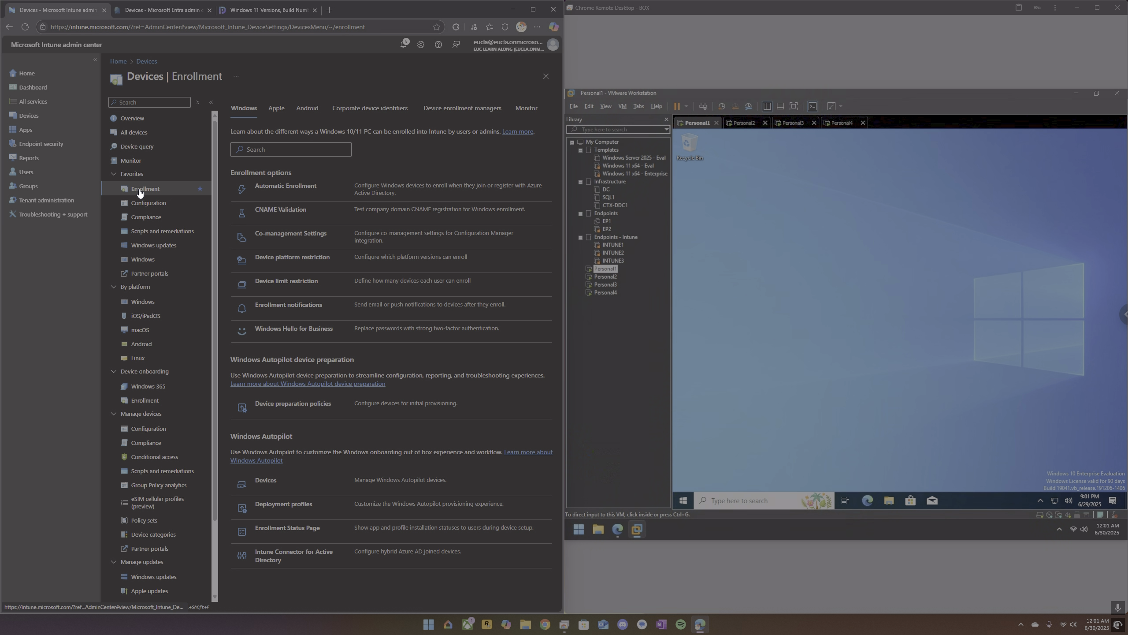
pyautogui.click(278, 187)
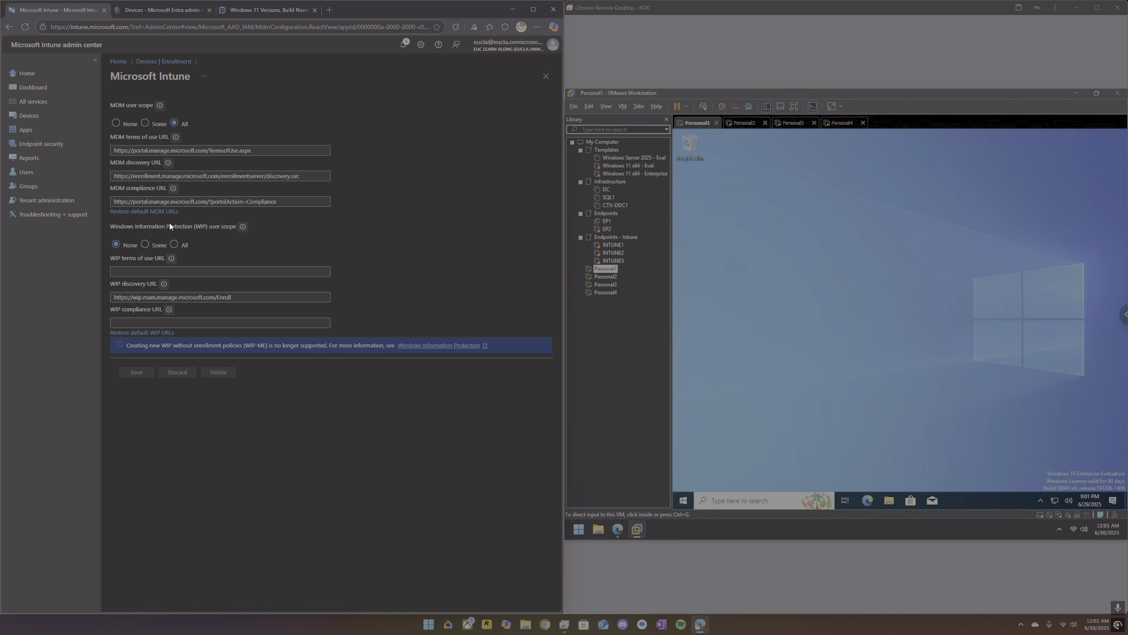
pyautogui.click(162, 61)
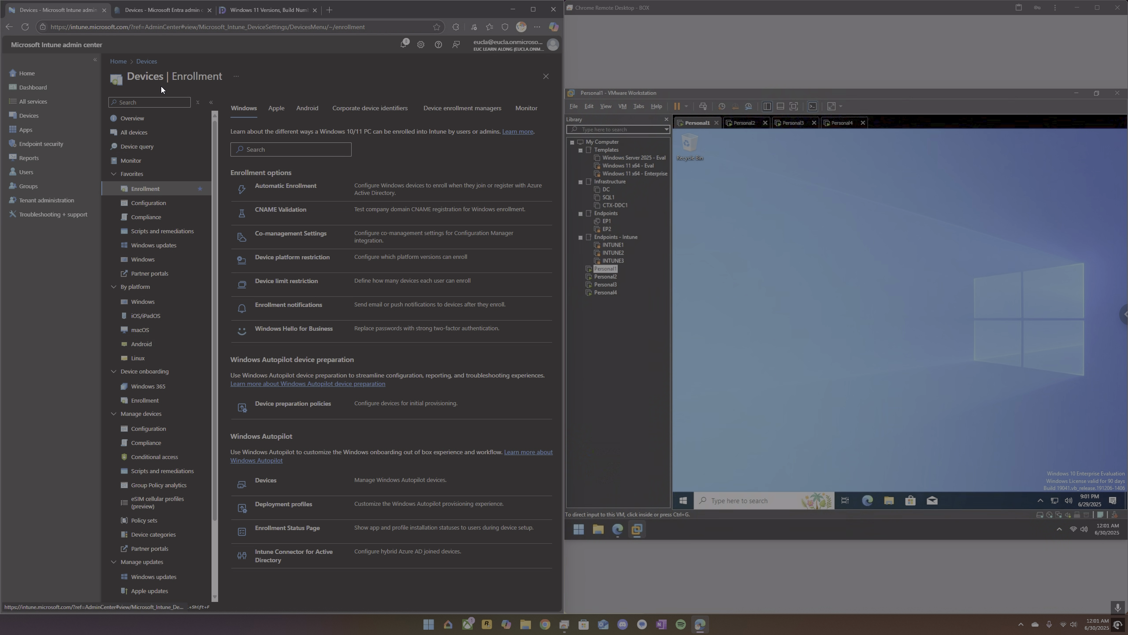
# Examine the properties of the default "All users and all devices" Enrollment Status Page profile and return to the enrollment options.
pyautogui.click(282, 528)
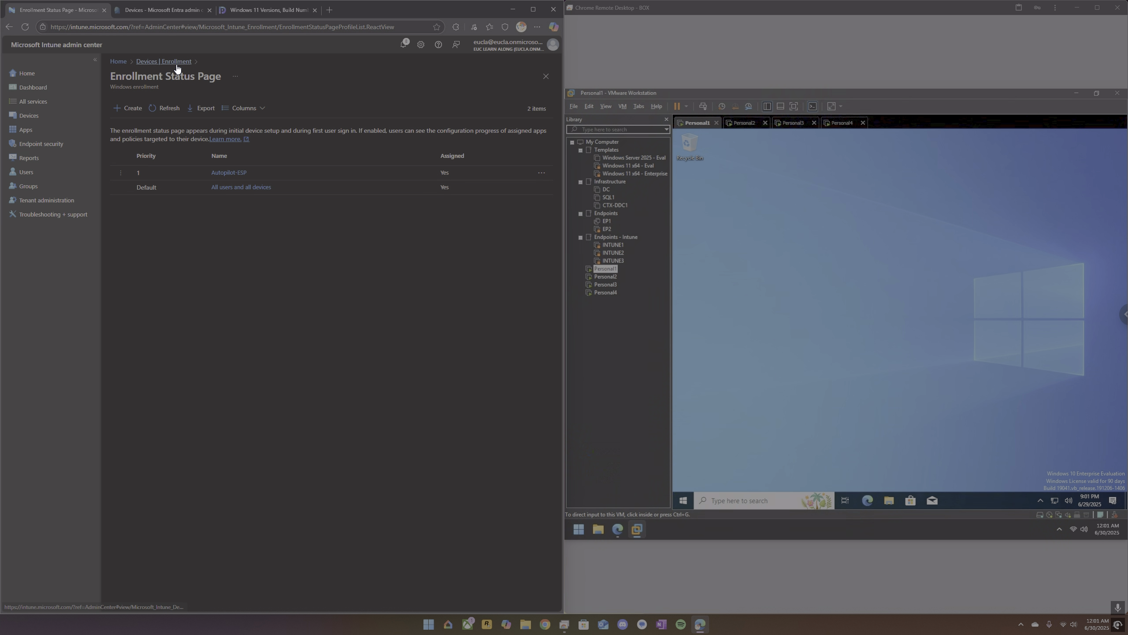
pyautogui.click(234, 187)
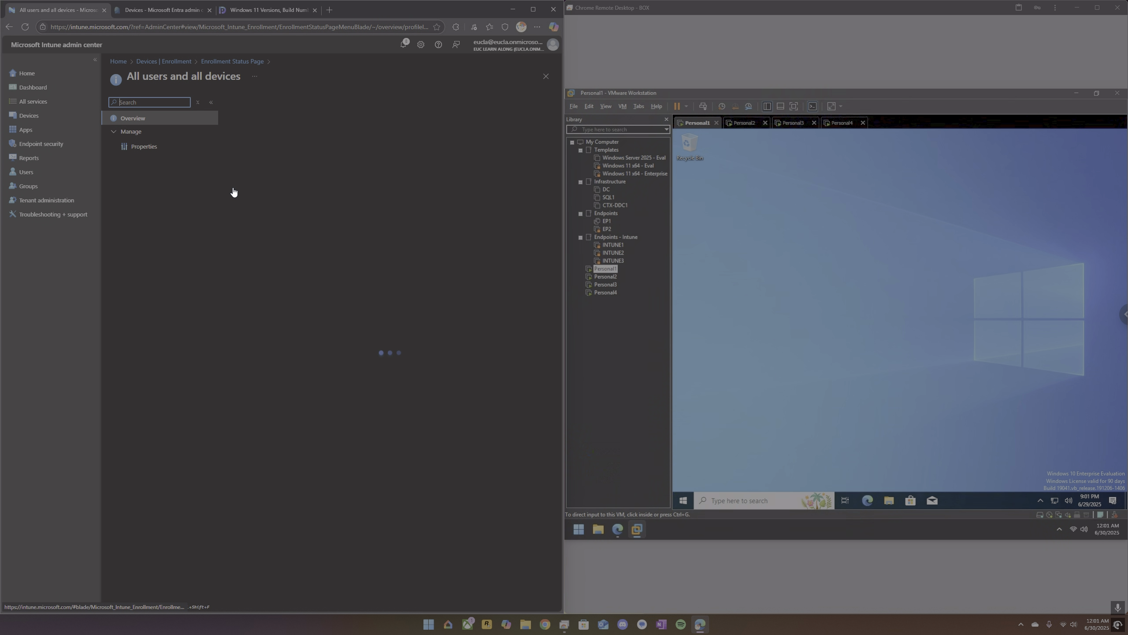
pyautogui.click(155, 151)
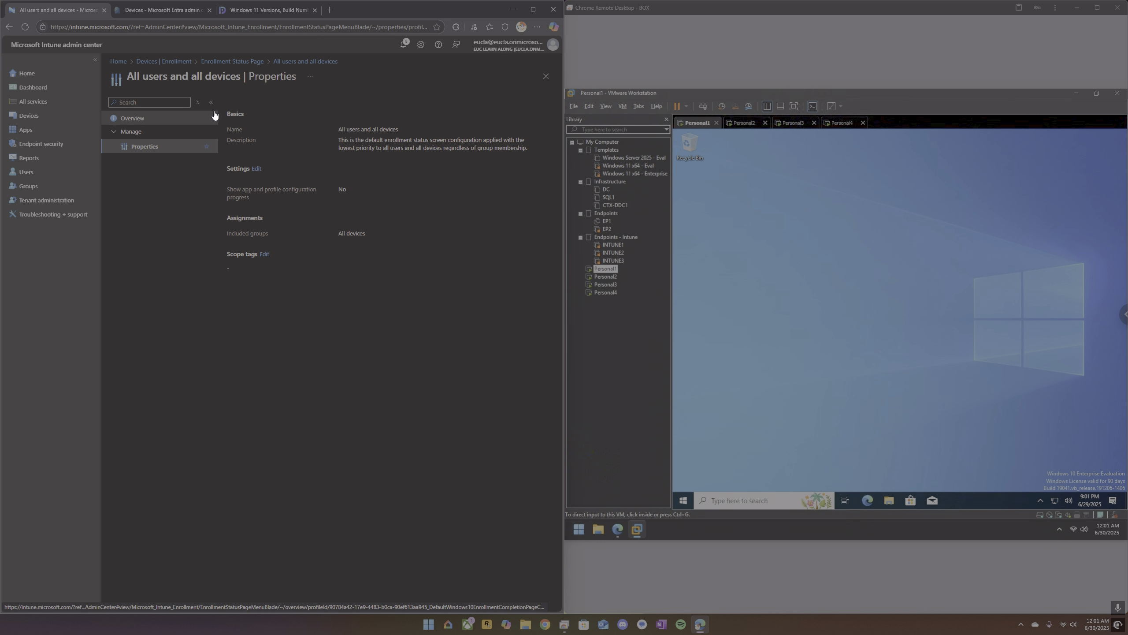
pyautogui.click(233, 63)
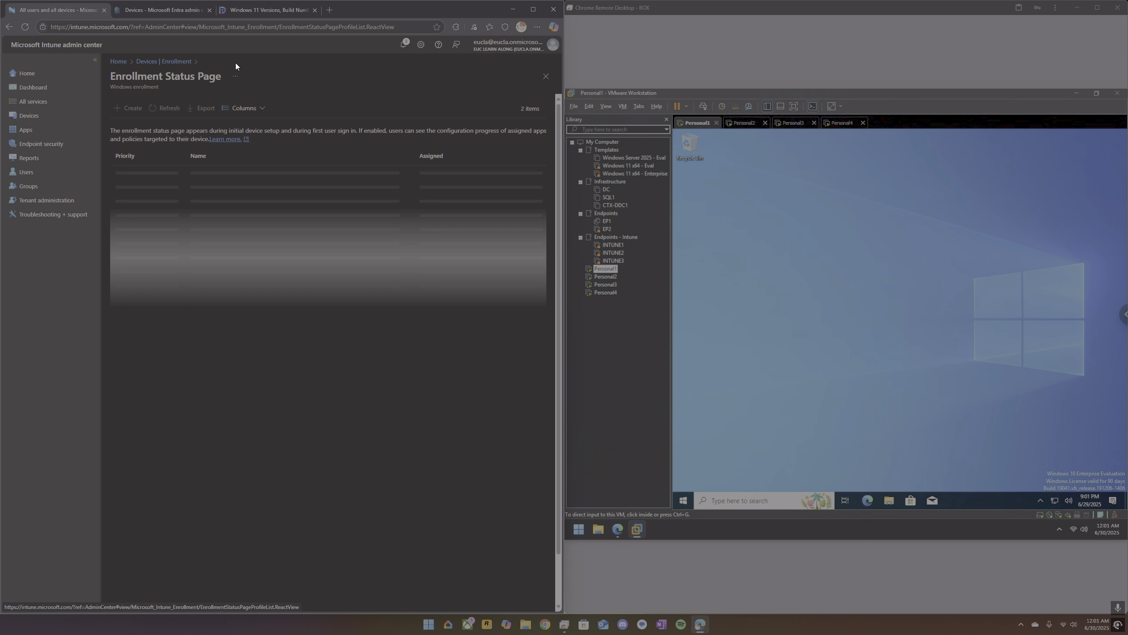
pyautogui.click(171, 62)
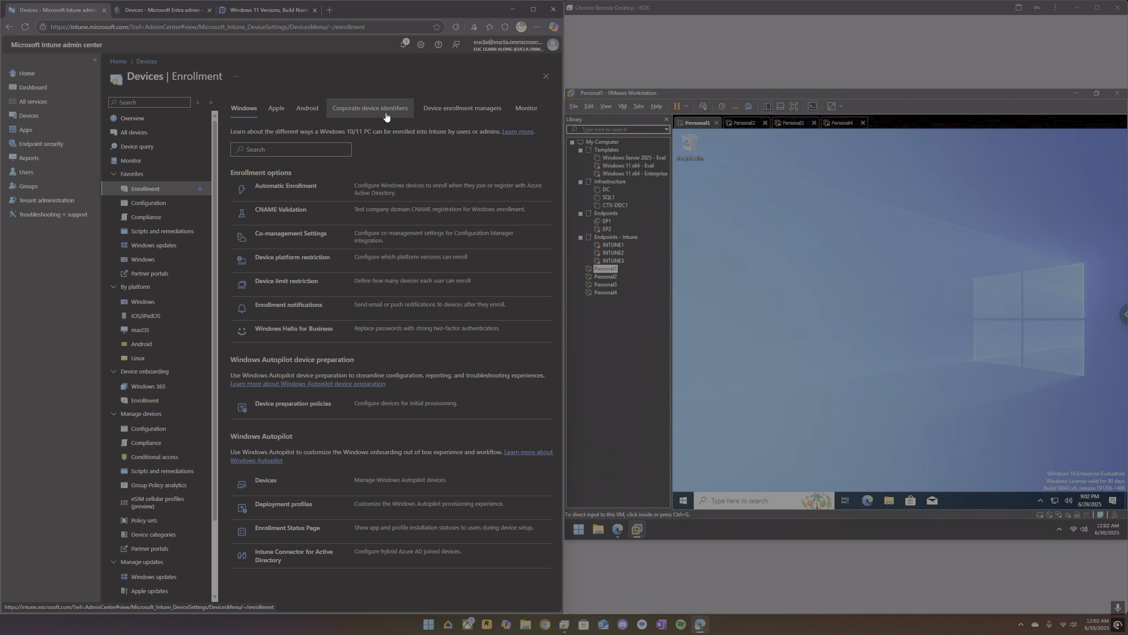
# Remove the listed user from the device enrollment managers and return to the Windows enrollment options.
pyautogui.click(462, 109)
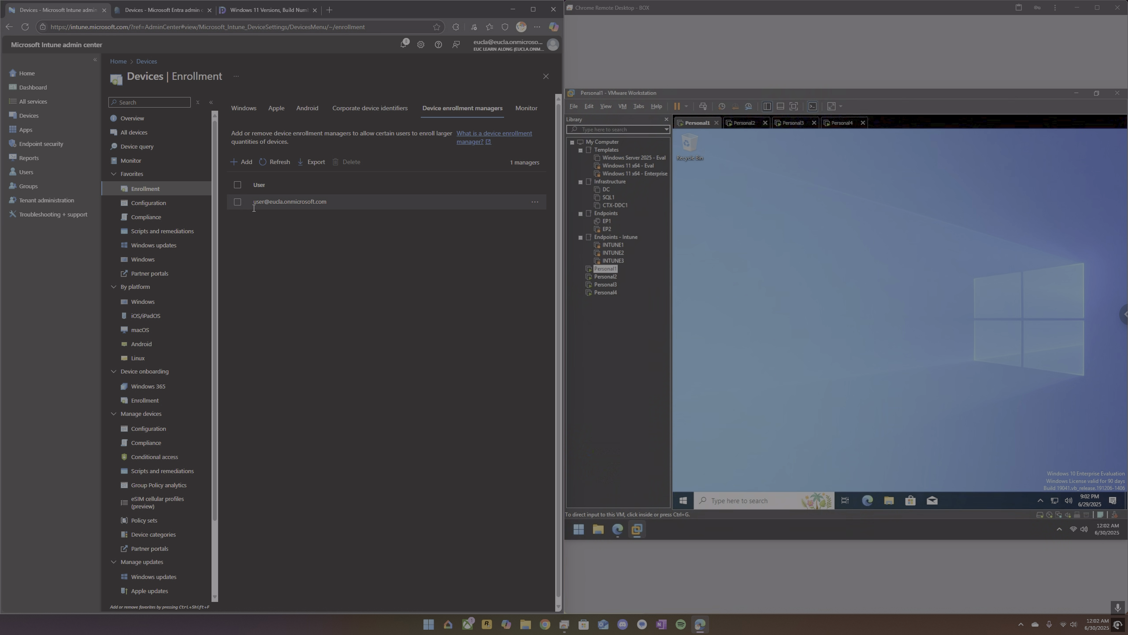
pyautogui.click(238, 203)
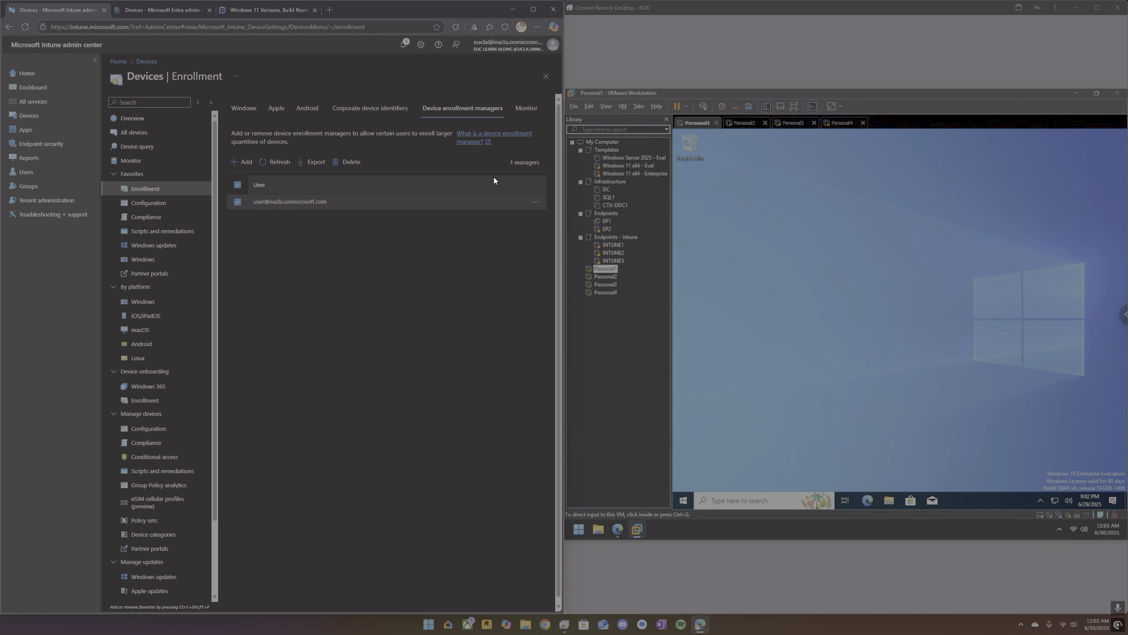
pyautogui.click(341, 162)
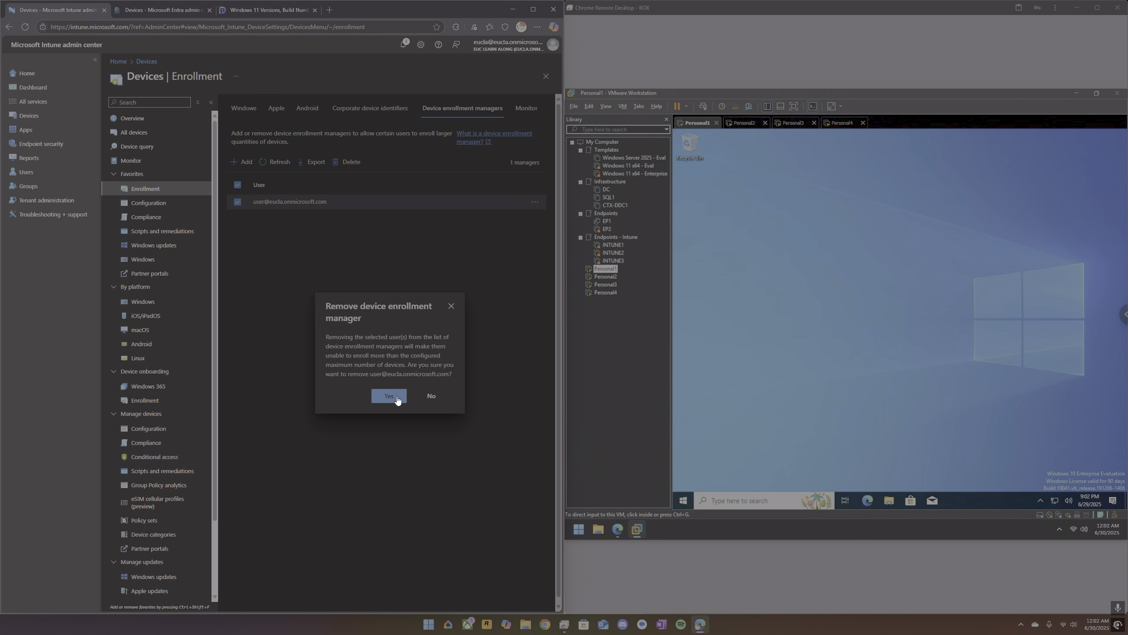
pyautogui.click(396, 398)
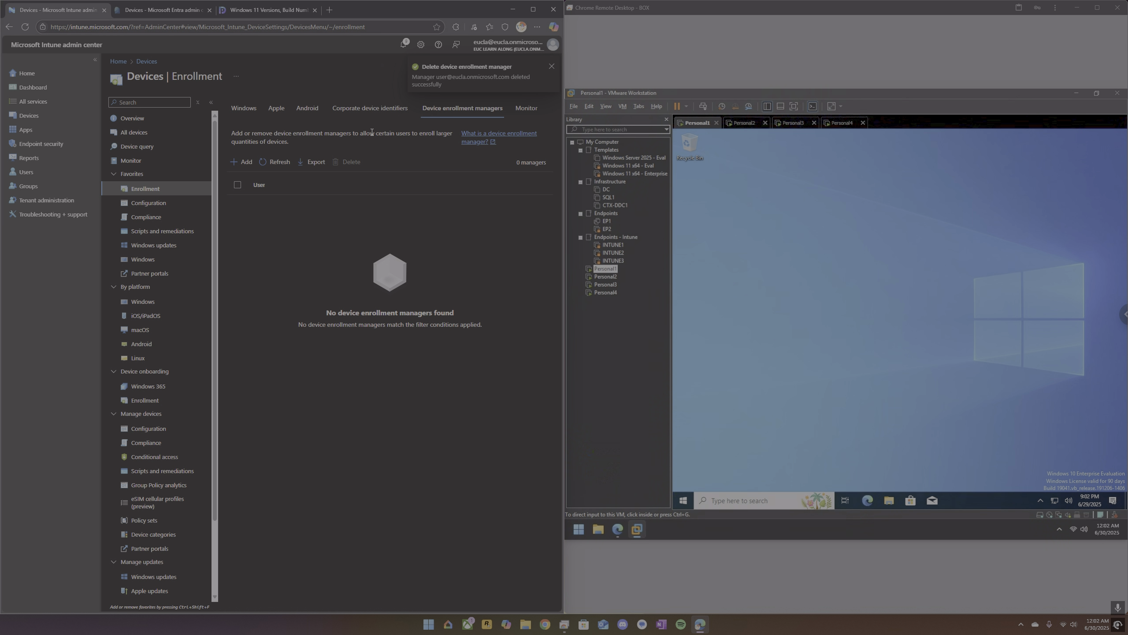
pyautogui.click(243, 110)
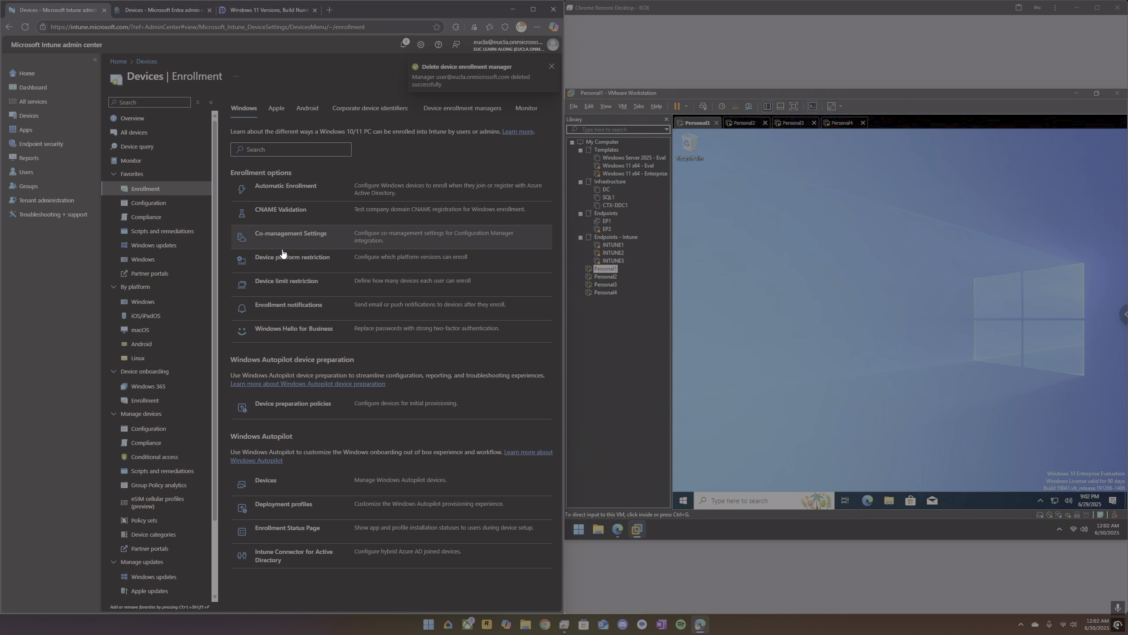
# View the Conditional Access overview in the Microsoft Entra admin center, and switch back to the Intune admin center.
pyautogui.click(170, 11)
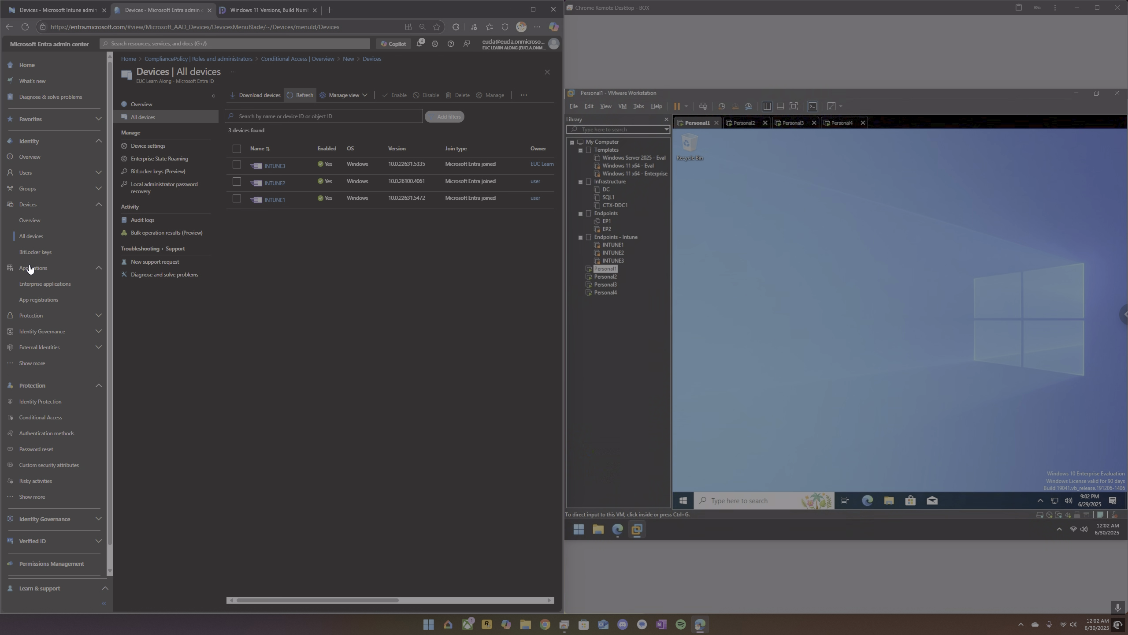
pyautogui.click(51, 417)
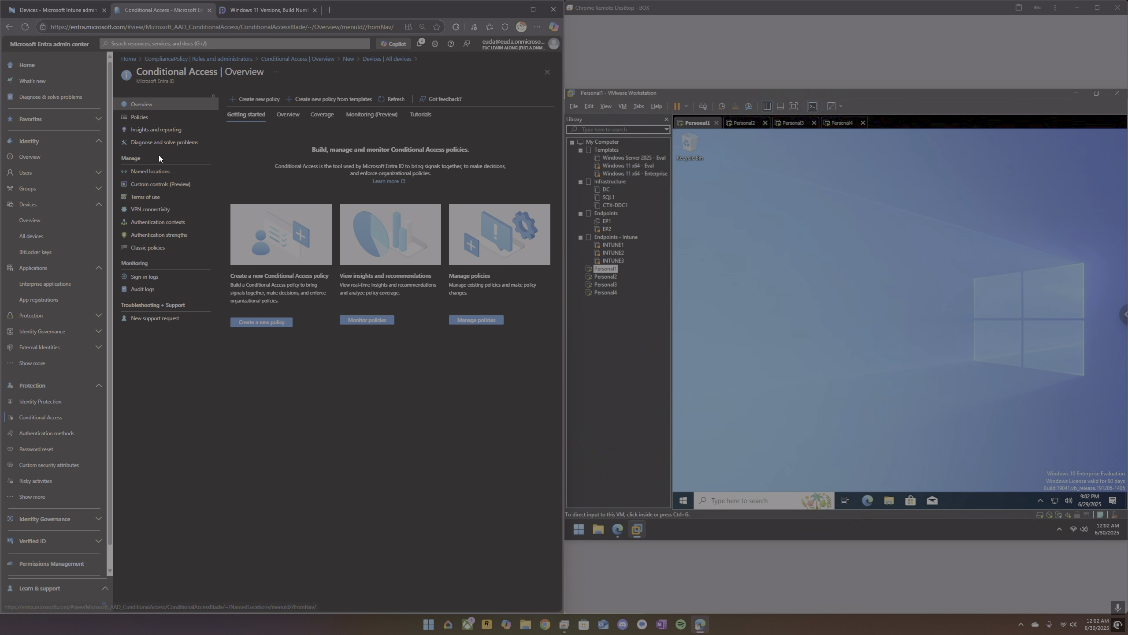
pyautogui.click(66, 10)
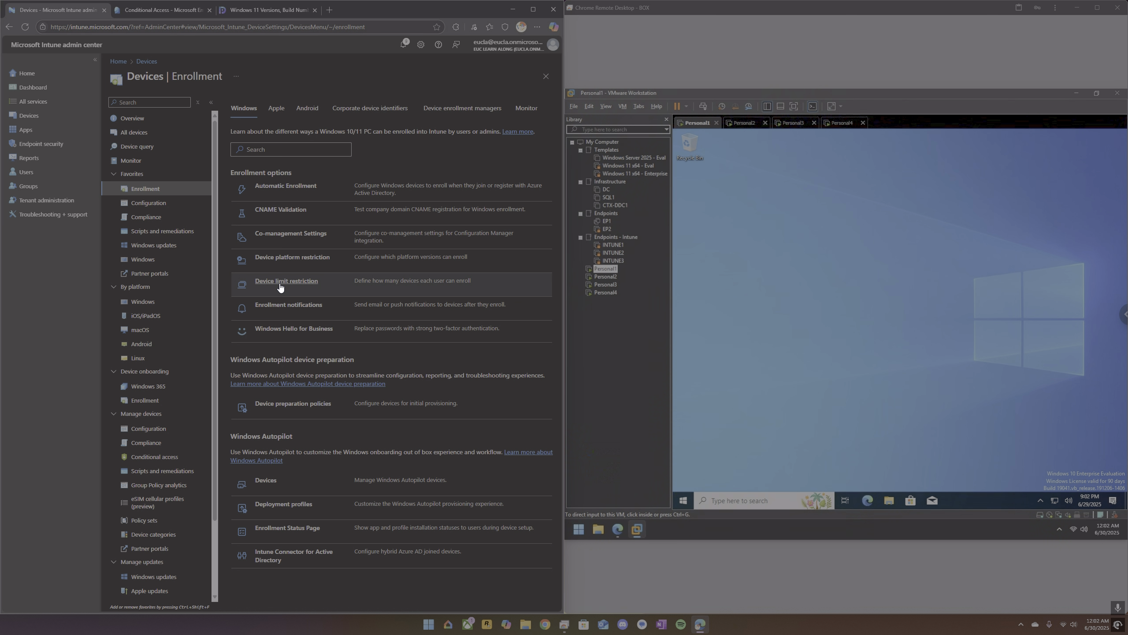
# Open the platform settings of the default All Users device platform restriction to inspect what each platform allows or blocks.
pyautogui.click(285, 261)
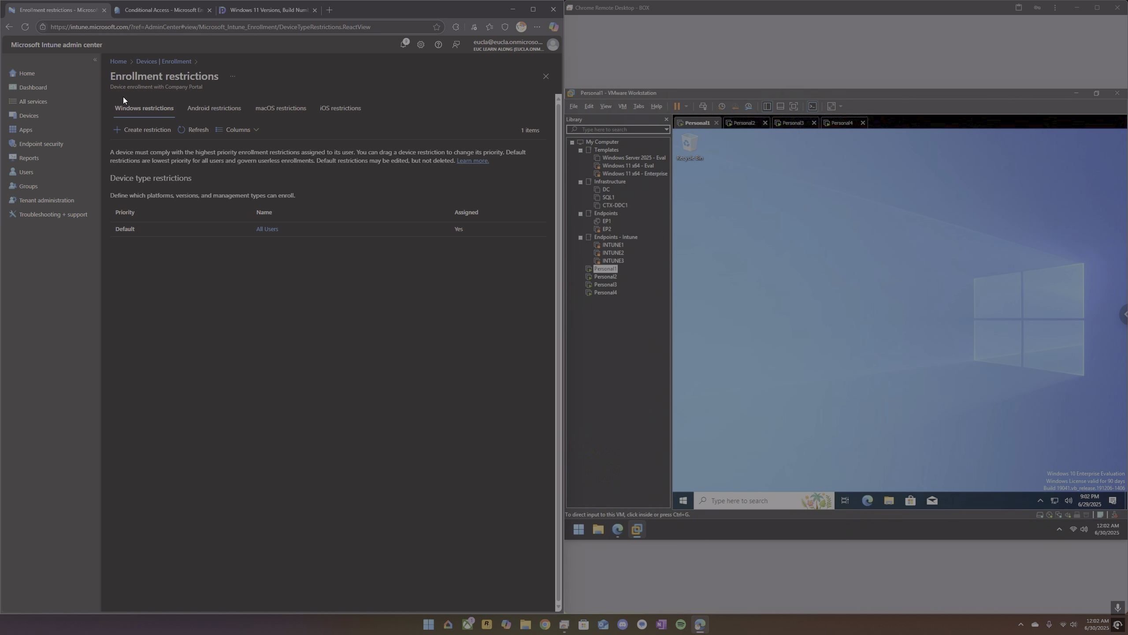
pyautogui.click(271, 230)
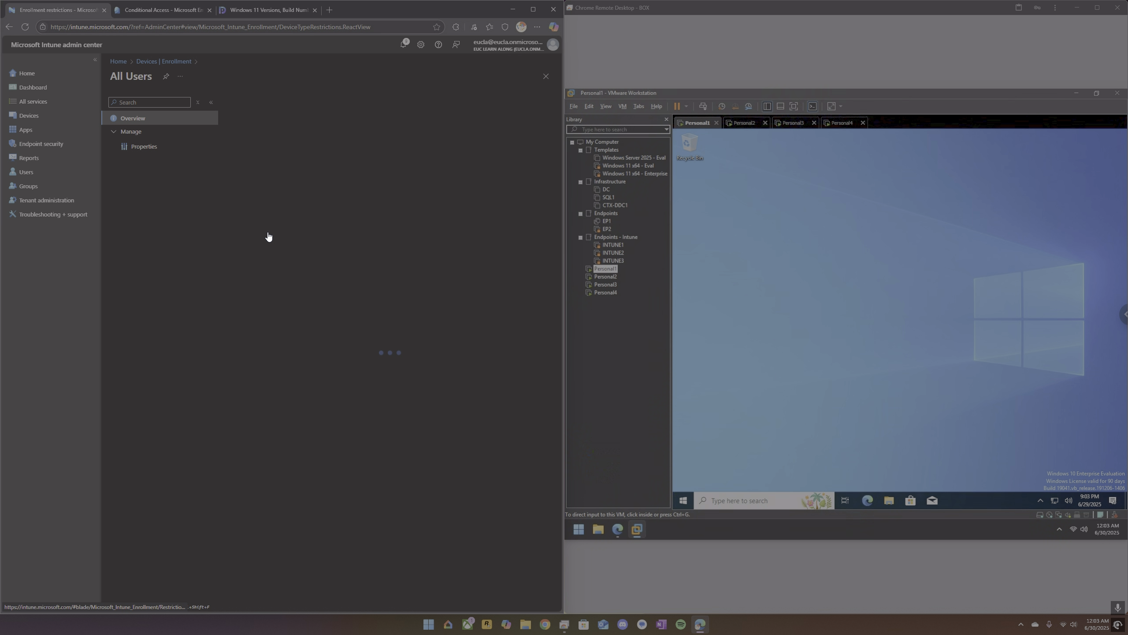
pyautogui.click(145, 148)
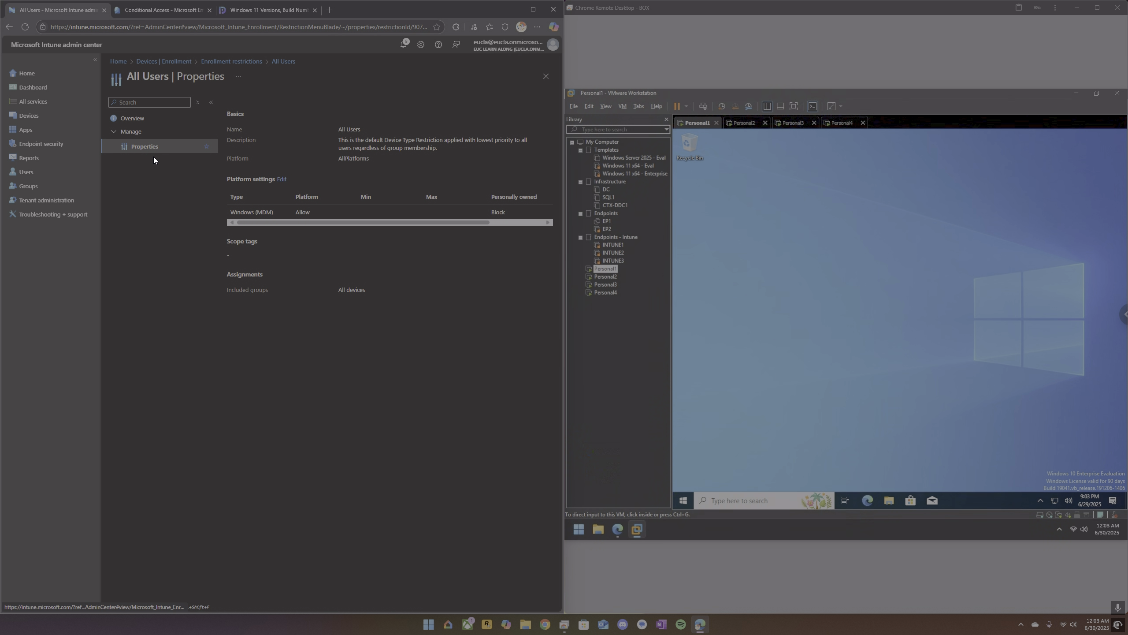
pyautogui.click(283, 183)
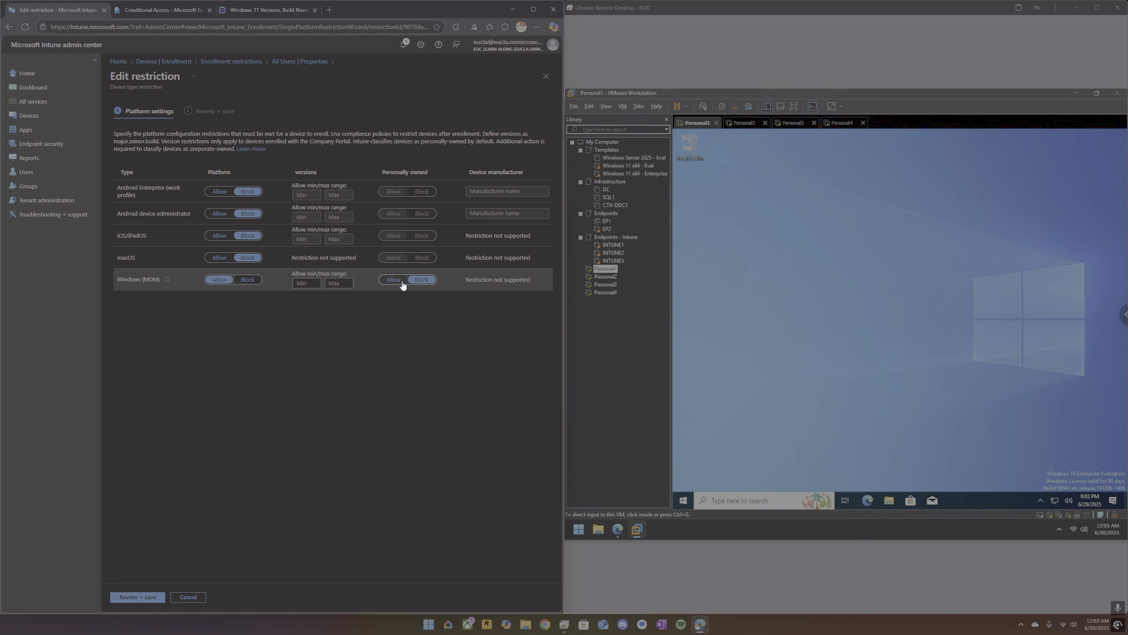
# Examine the properties of the Windows device compliance policy named Compliance Policy.
pyautogui.click(41, 119)
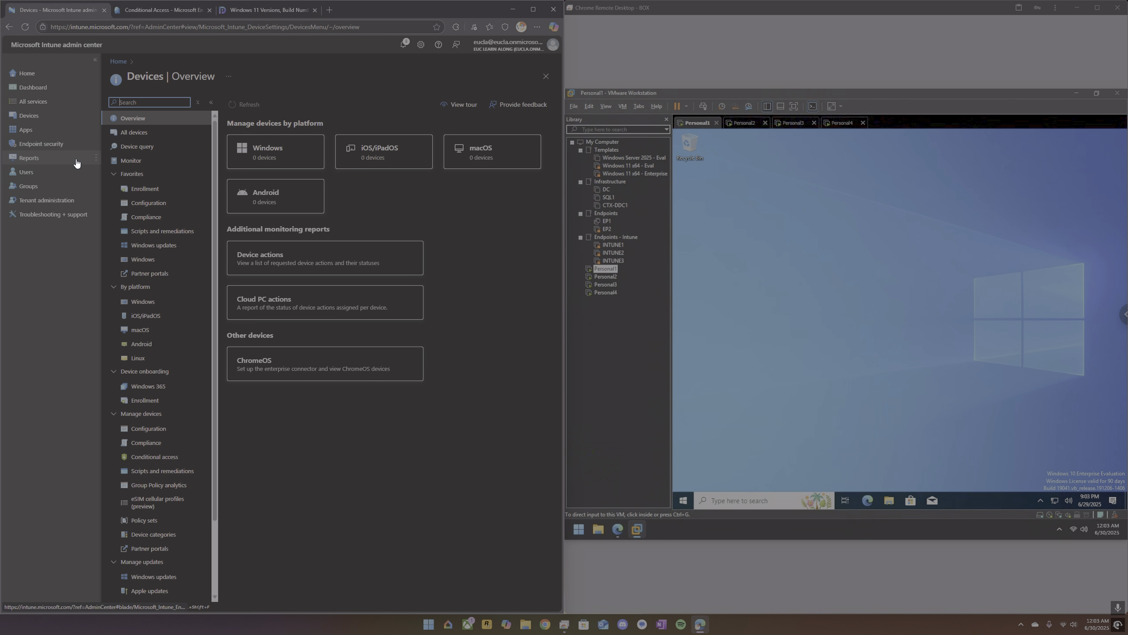
pyautogui.click(153, 218)
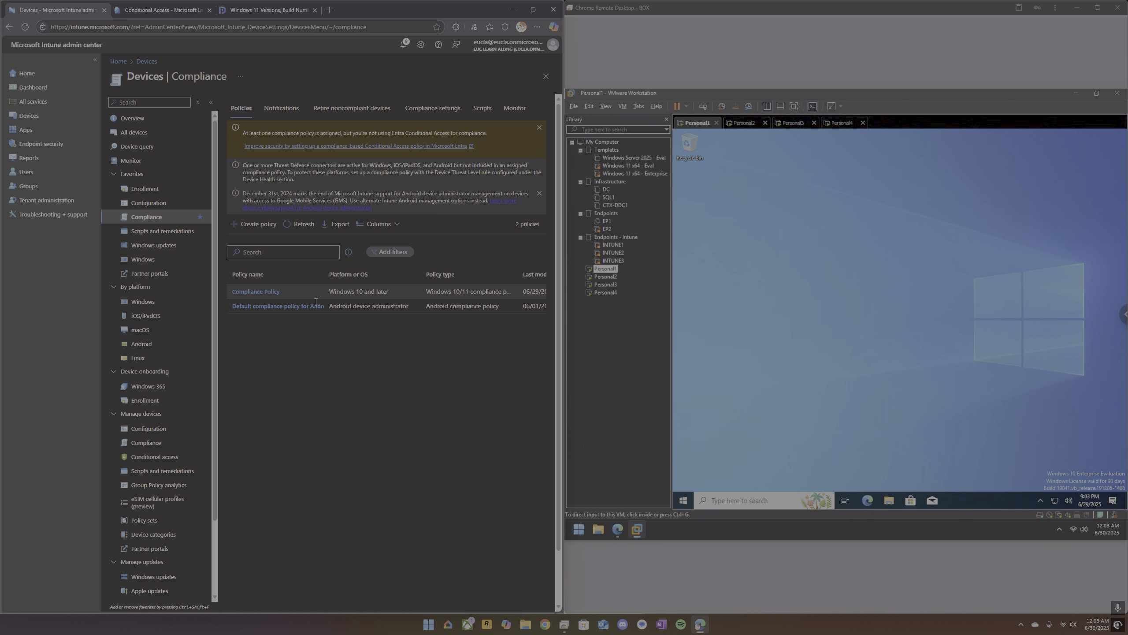
pyautogui.click(270, 292)
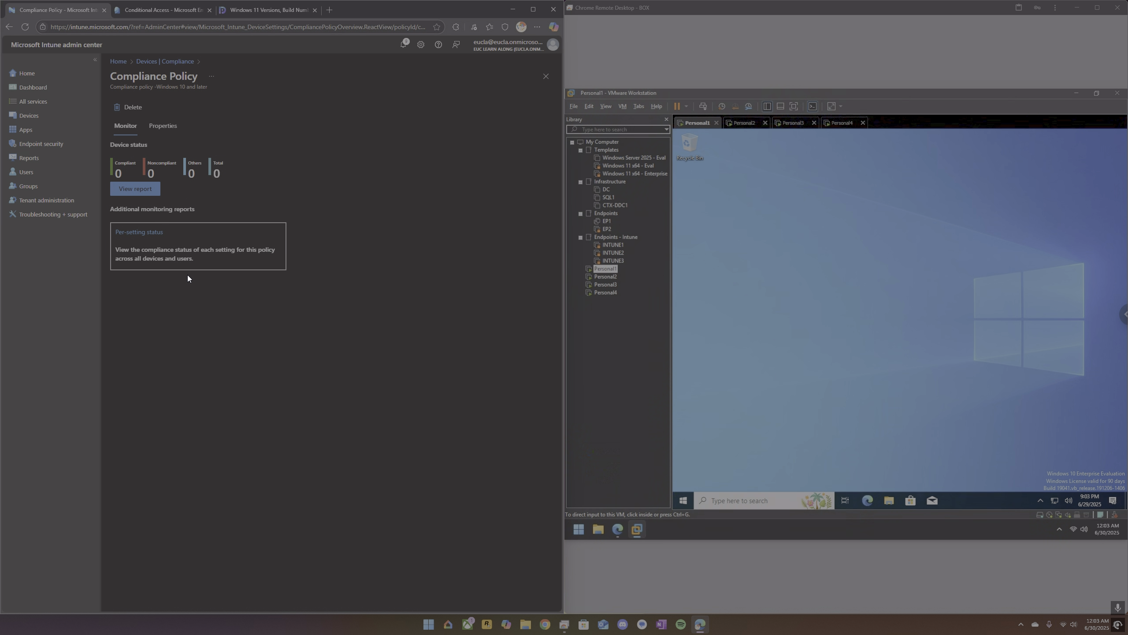
pyautogui.click(164, 126)
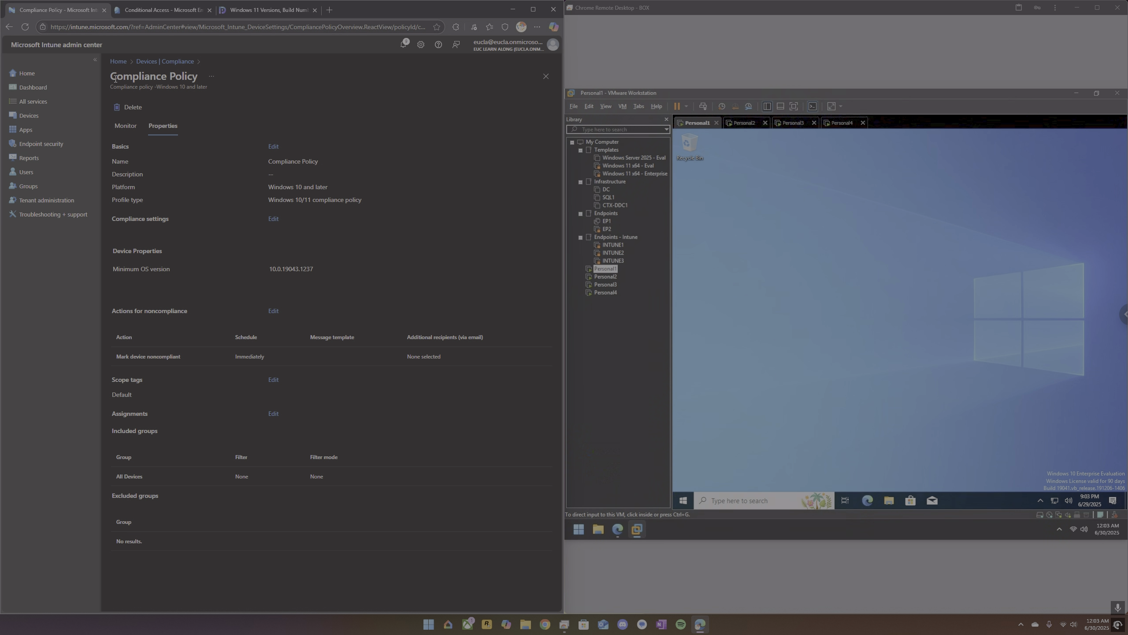
# Return to device enrollment and review the properties of the All Users Windows platform restriction.
pyautogui.click(41, 116)
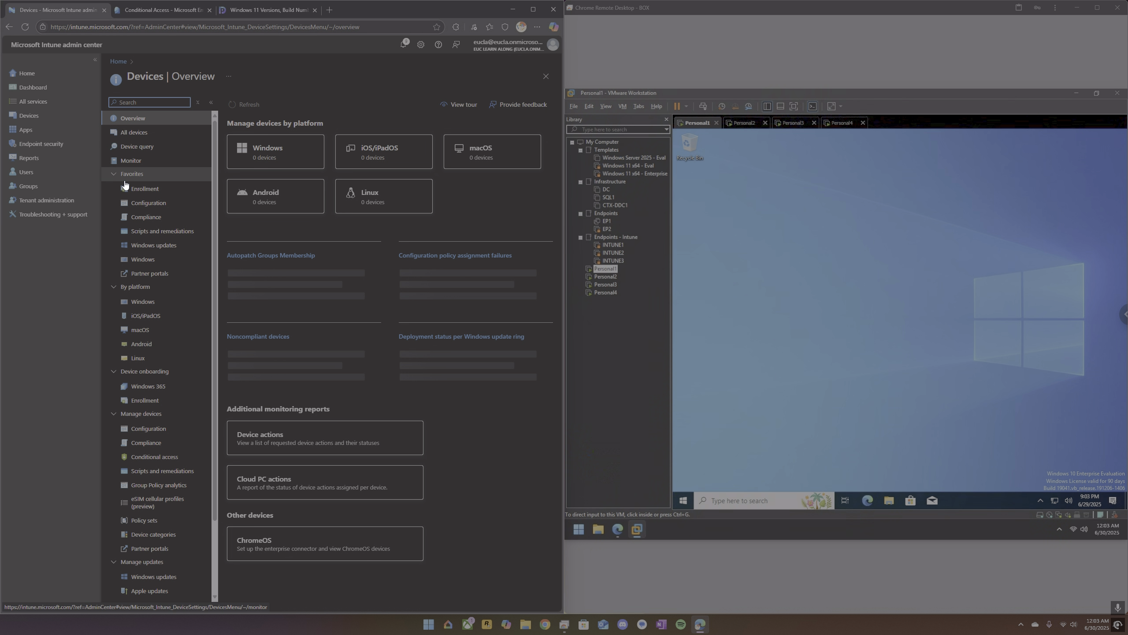
pyautogui.click(152, 190)
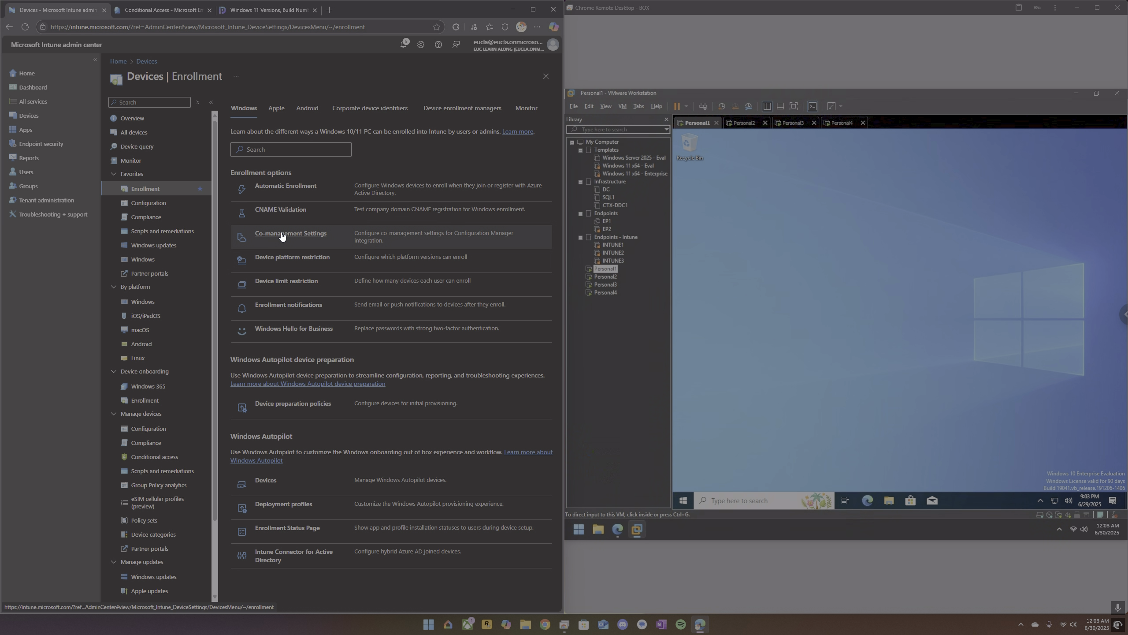
pyautogui.click(291, 259)
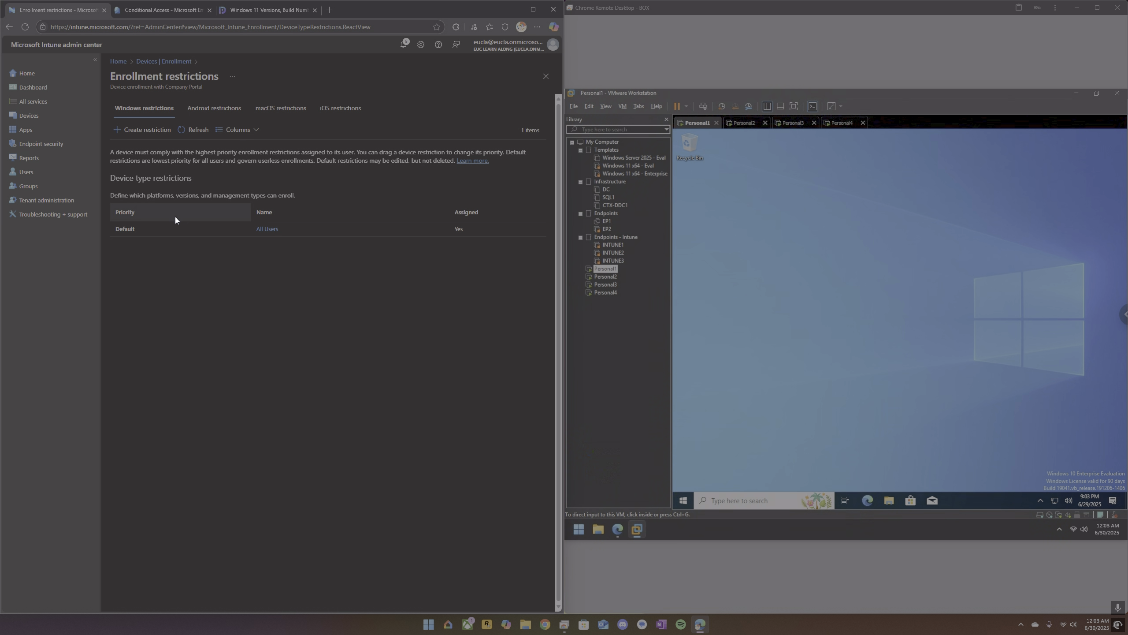
pyautogui.click(271, 230)
pyautogui.click(146, 148)
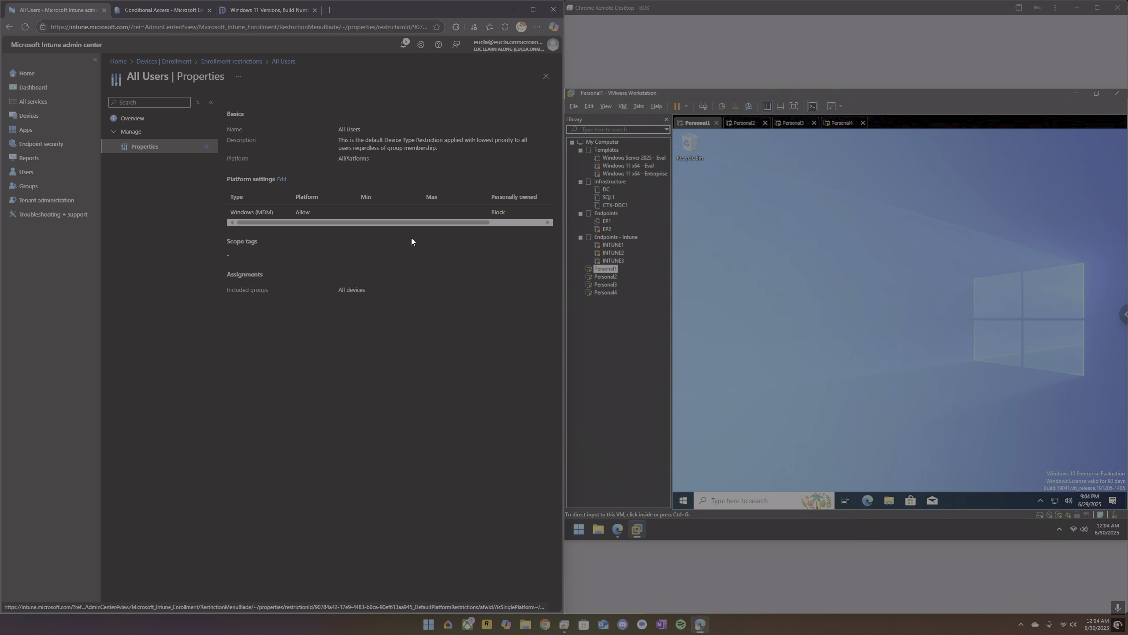
# Start the Microsoft Store update on the Personal1 and Personal2 virtual machines, and return to Personal1.
pyautogui.click(916, 499)
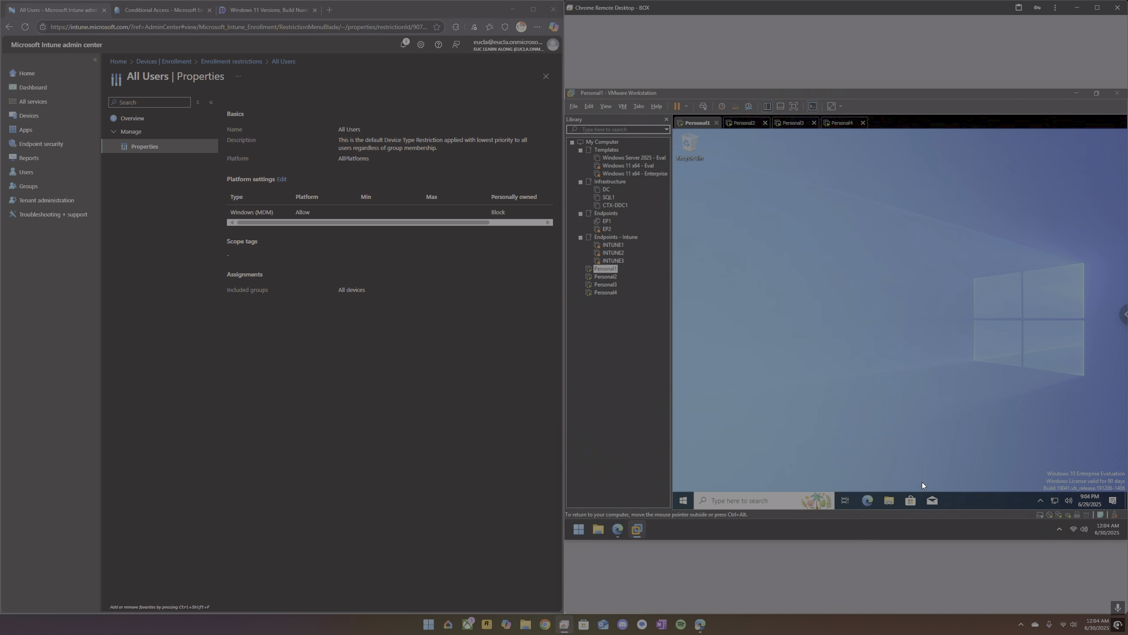
pyautogui.click(910, 500)
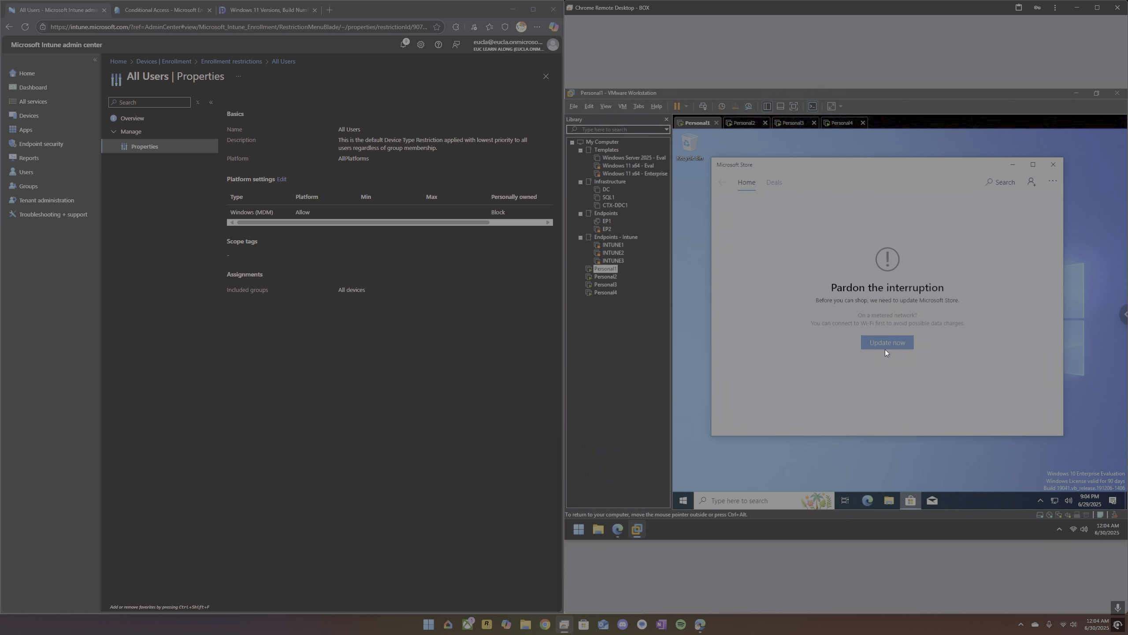
pyautogui.click(894, 340)
pyautogui.click(747, 123)
pyautogui.click(909, 501)
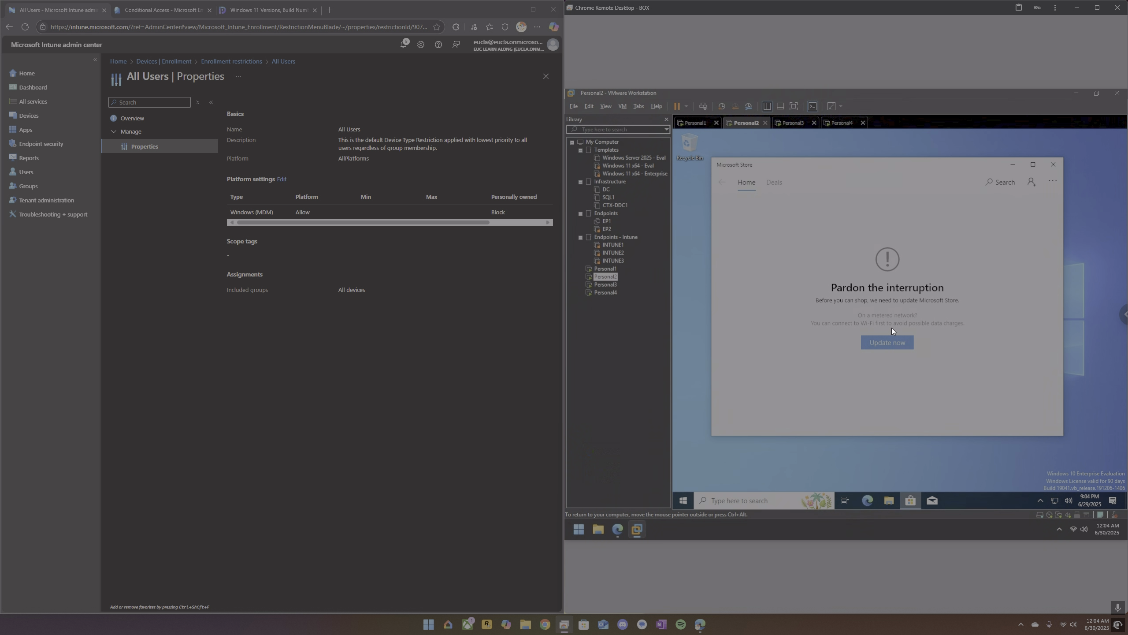
pyautogui.click(894, 342)
pyautogui.click(693, 122)
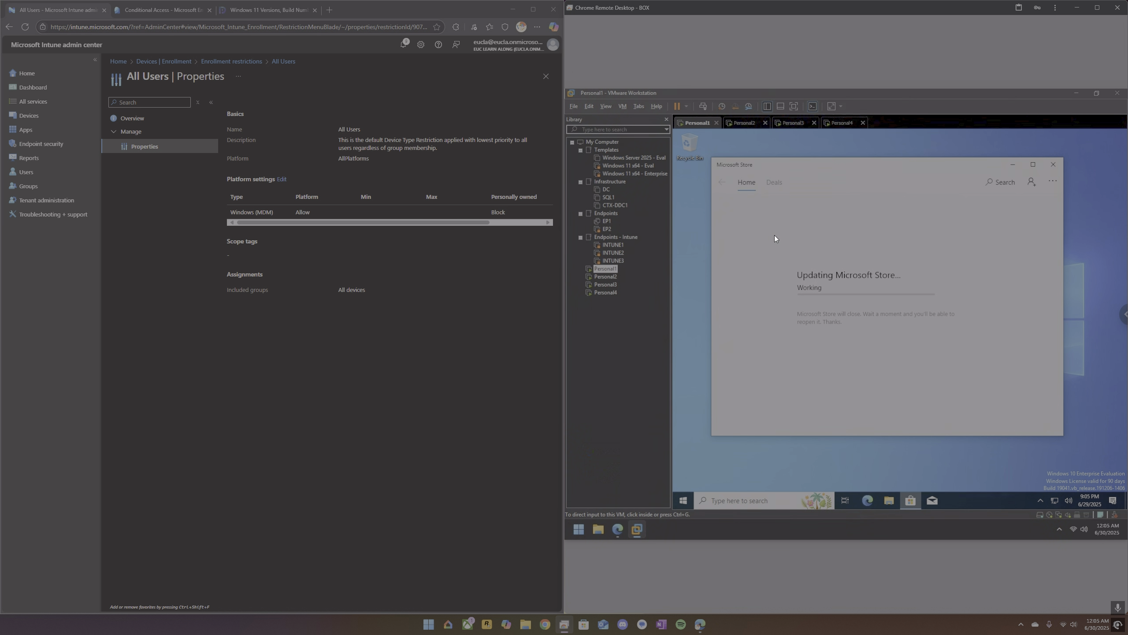
# Check the state of the Personal4, Personal3 and Personal2 virtual machines, and return to Personal1.
pyautogui.click(841, 125)
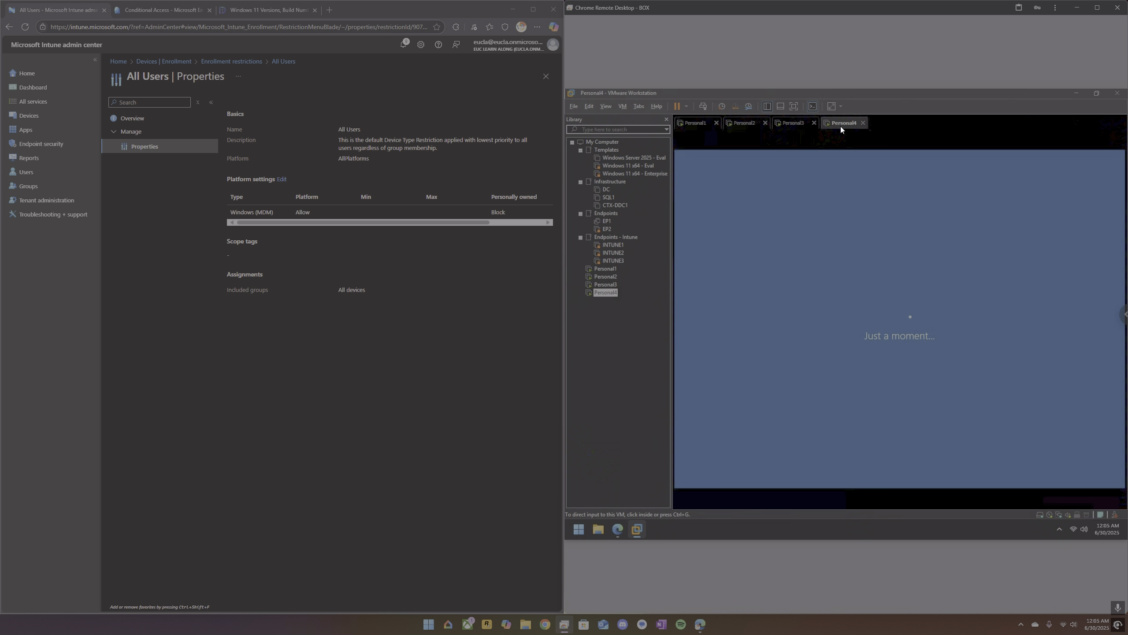
pyautogui.click(798, 127)
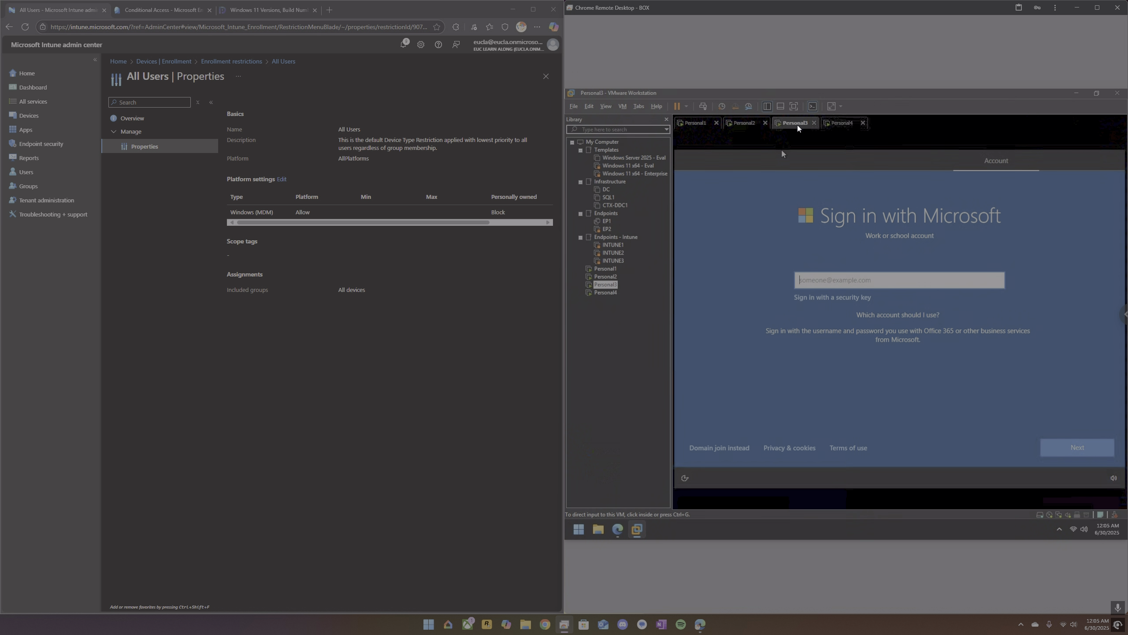
pyautogui.click(751, 126)
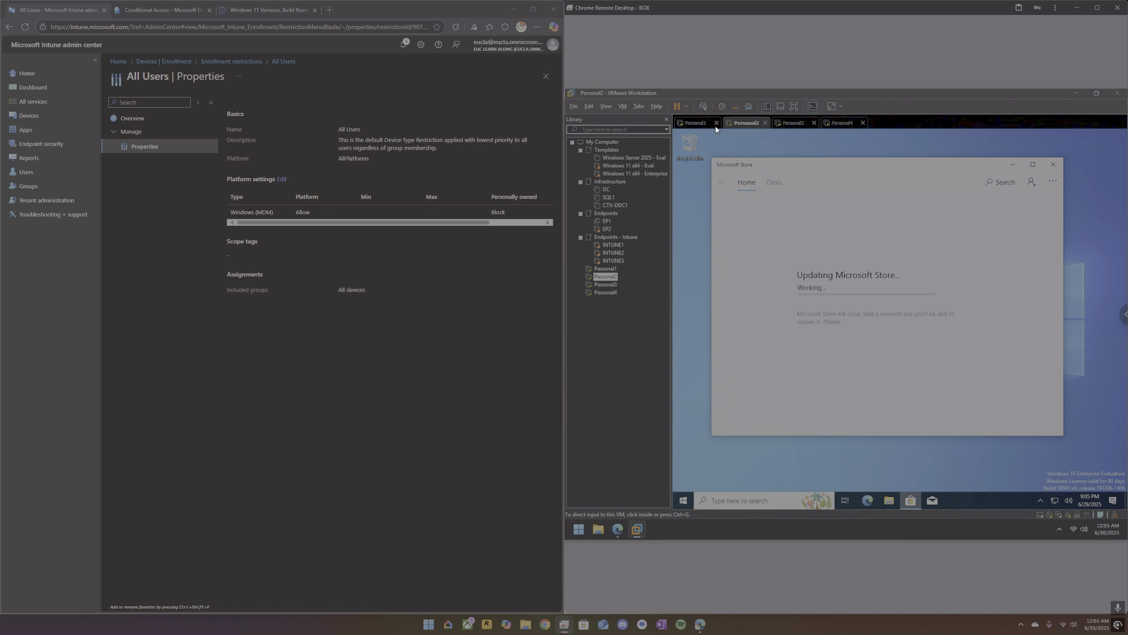
pyautogui.click(697, 124)
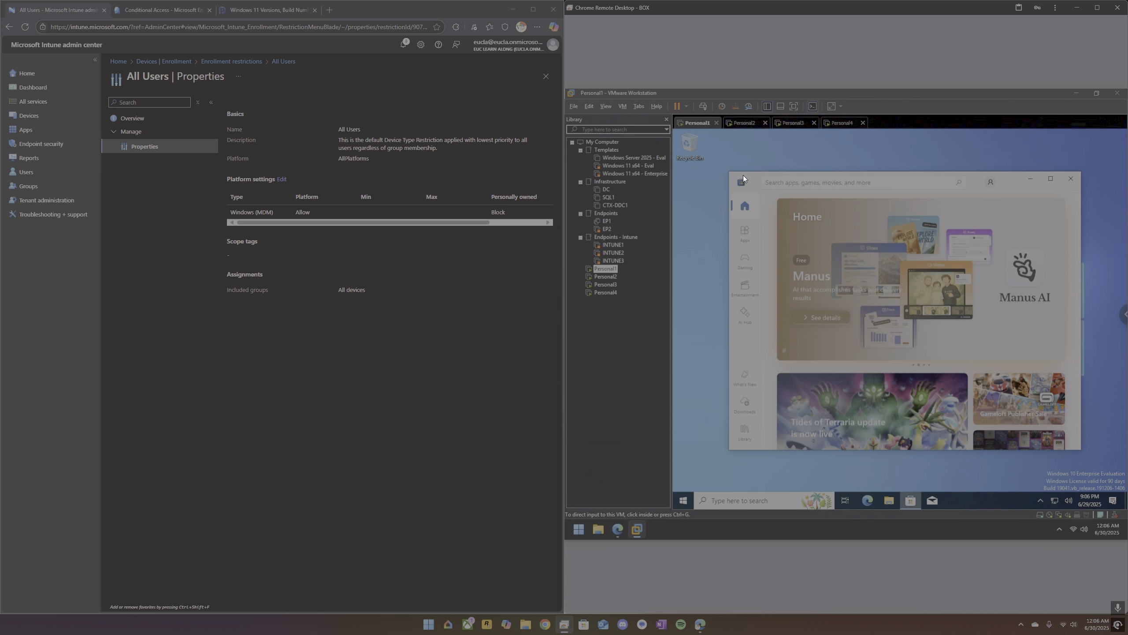
# Search the Microsoft Store on Personal1 for company portal and get the Company Portal app.
pyautogui.click(825, 182)
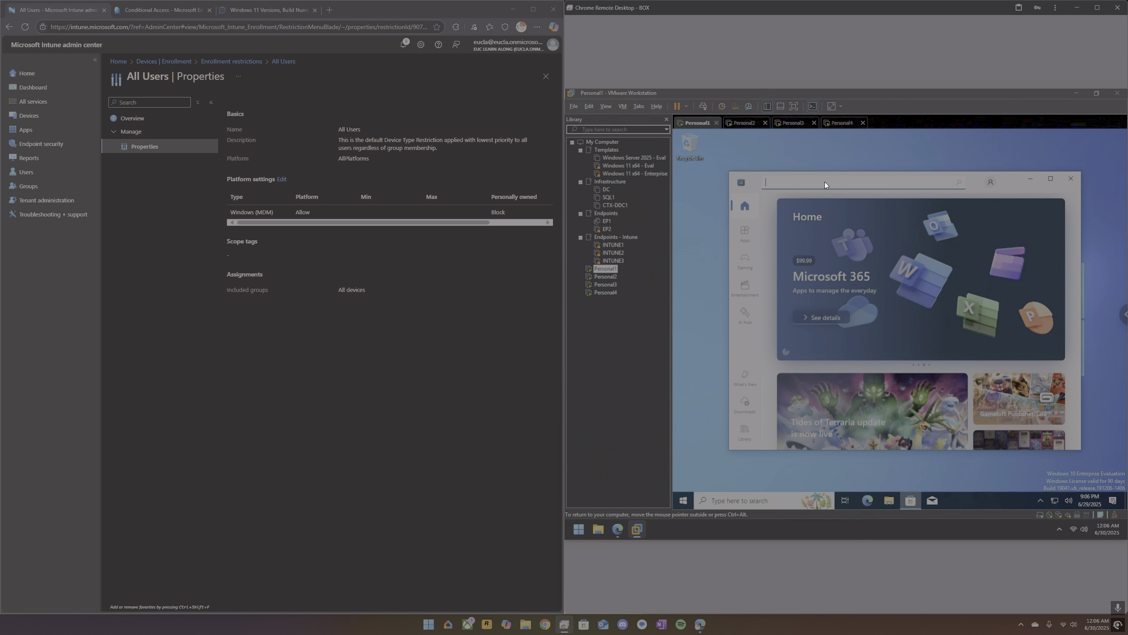
pyautogui.write('portal')
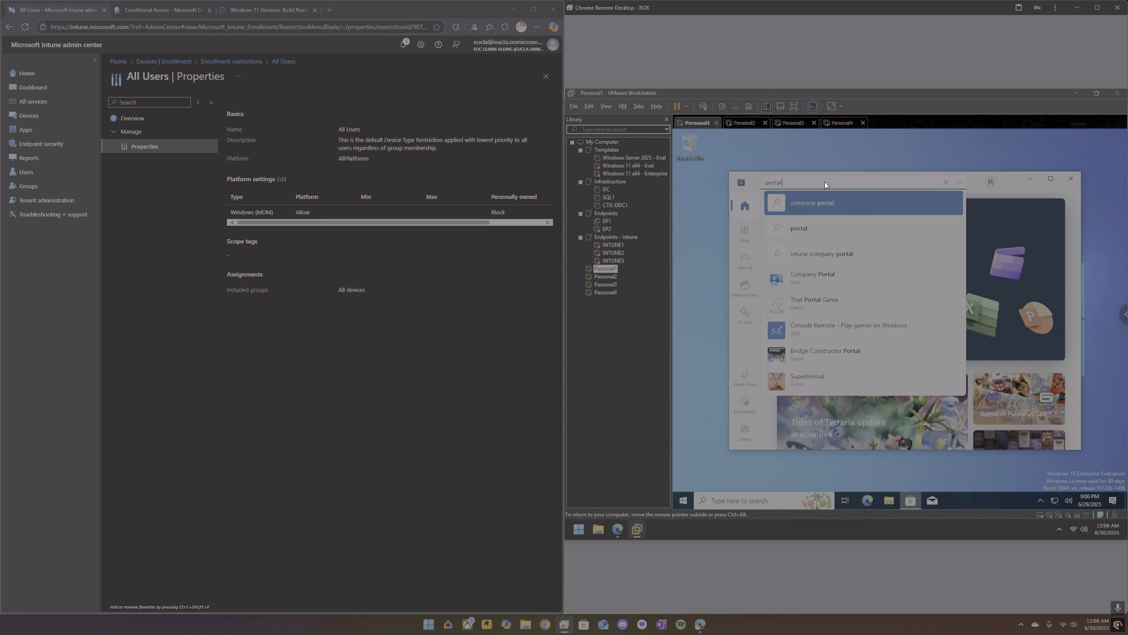
pyautogui.press('Return')
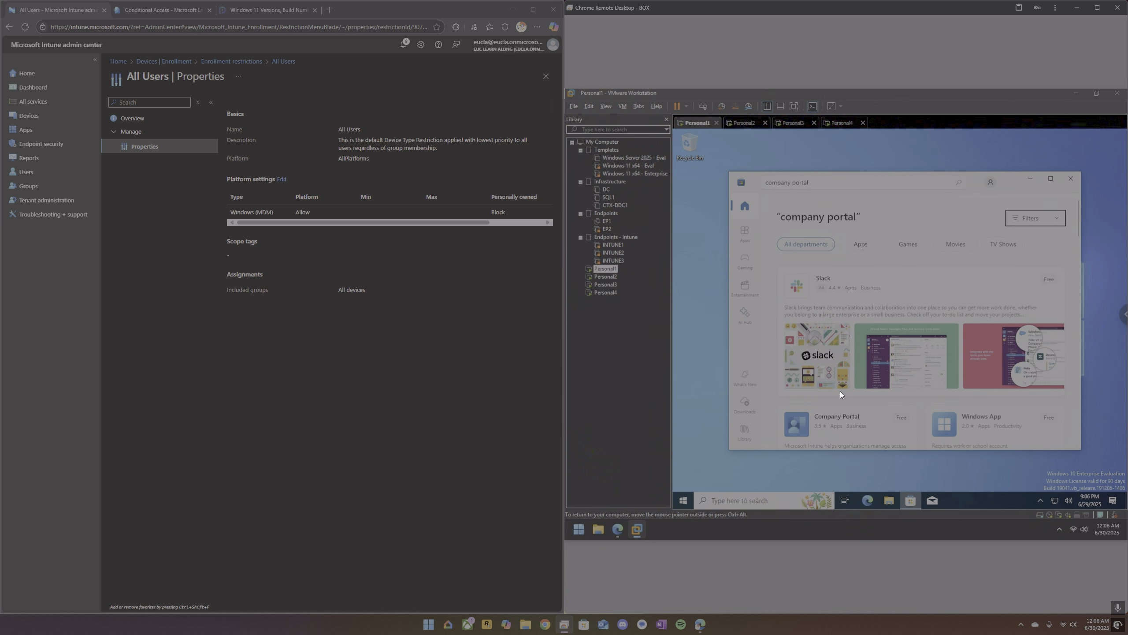
pyautogui.click(841, 418)
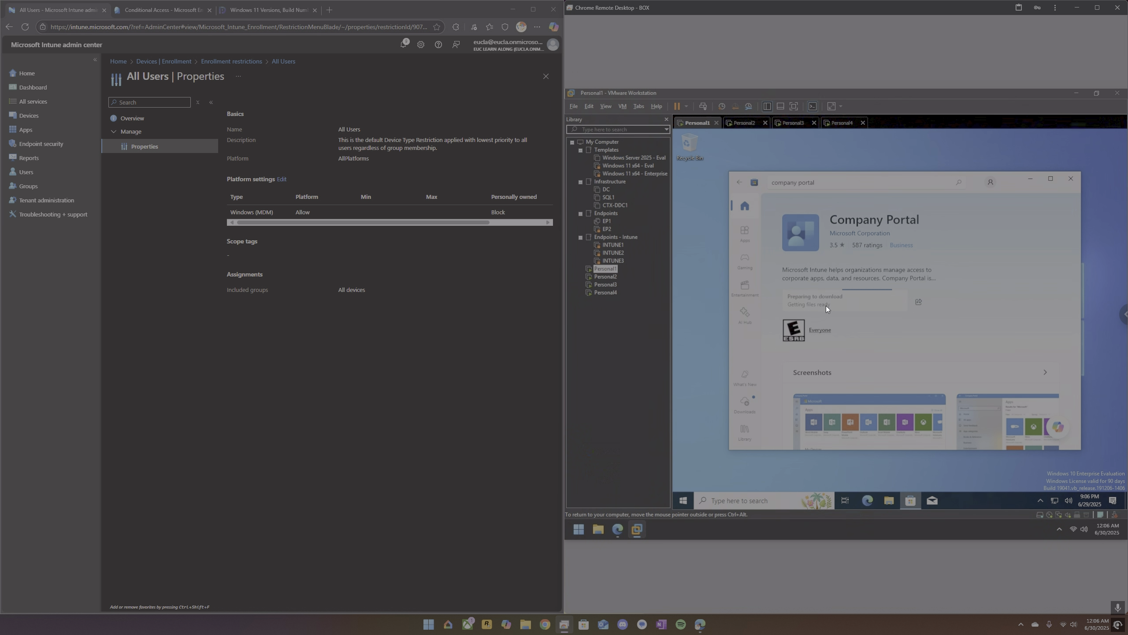
# Start a Windows enrollment restriction named test, view its platform settings including the min/max version range, and discard it.
pyautogui.click(236, 62)
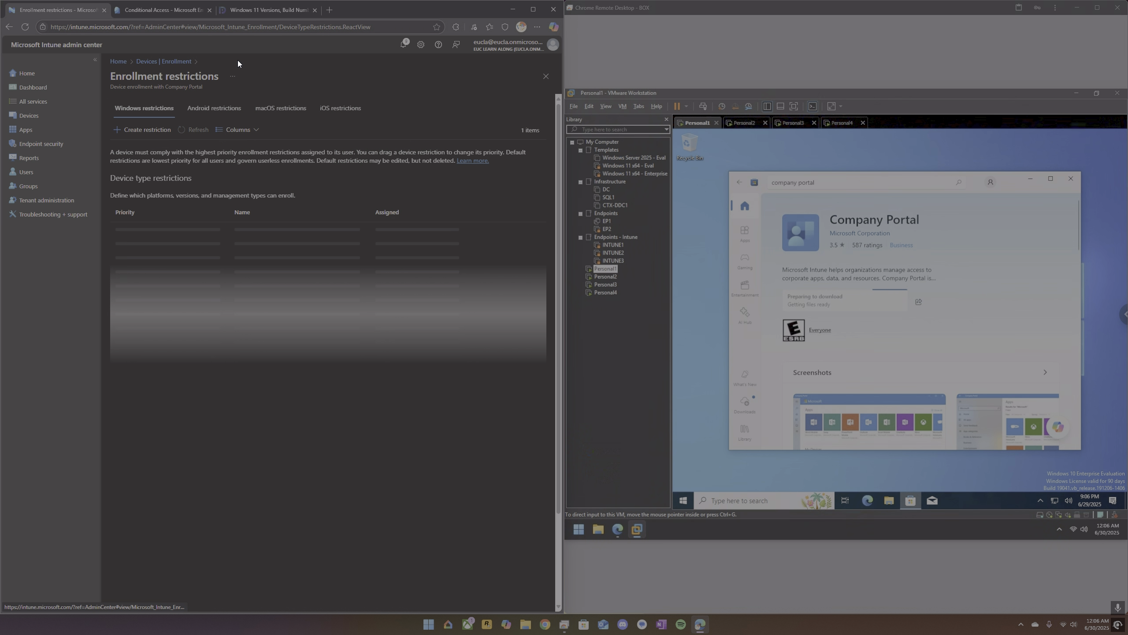
pyautogui.click(150, 130)
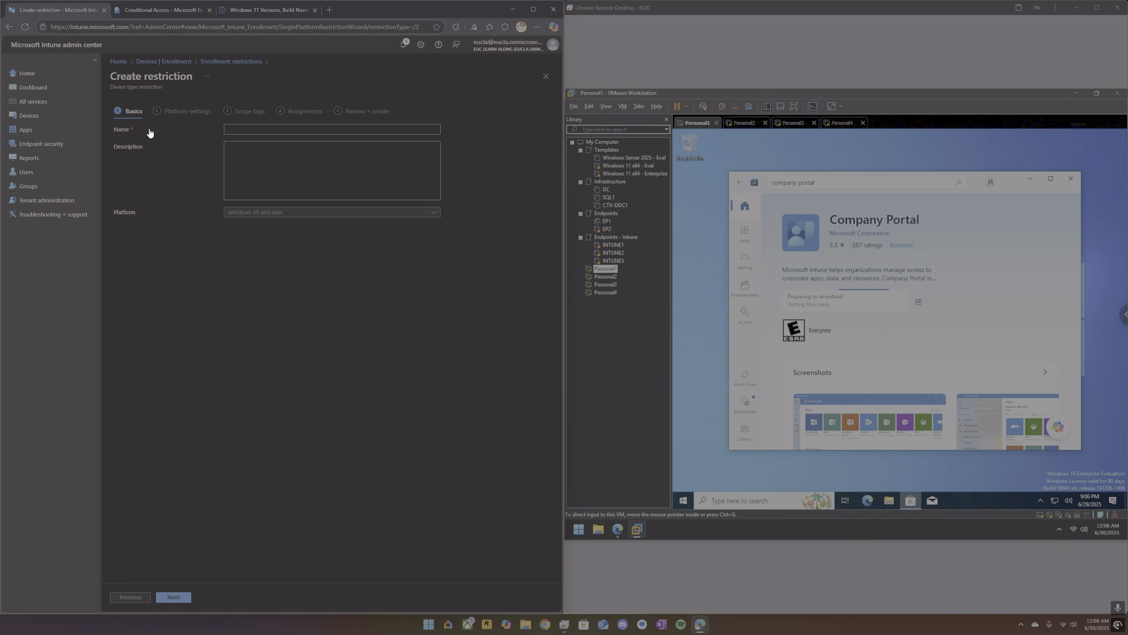
pyautogui.click(267, 128)
pyautogui.write('test')
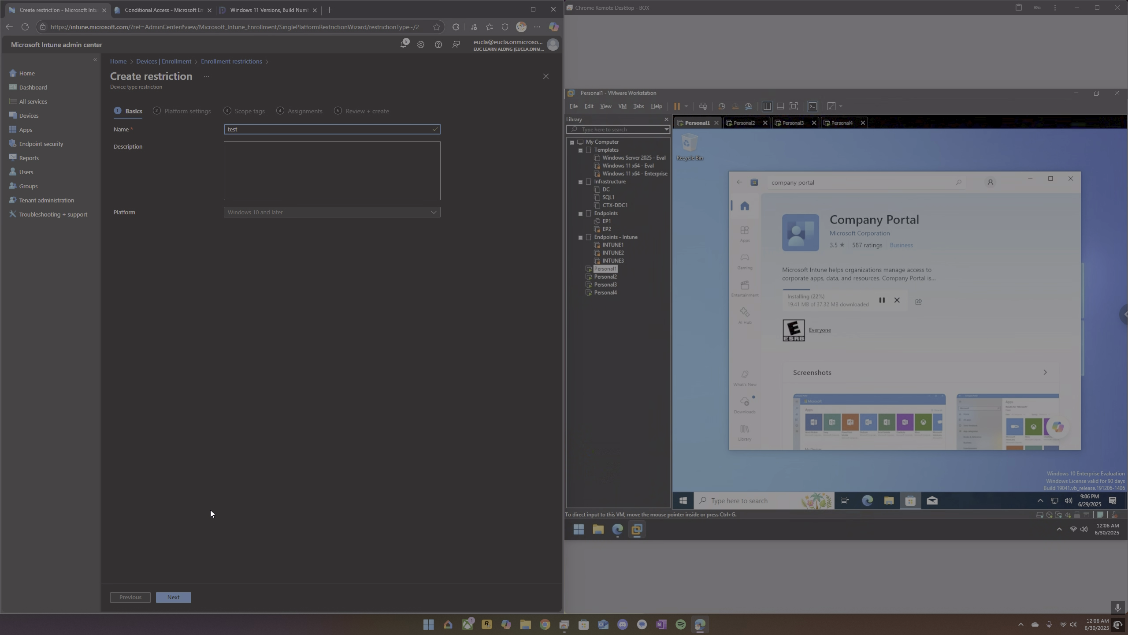
pyautogui.click(175, 597)
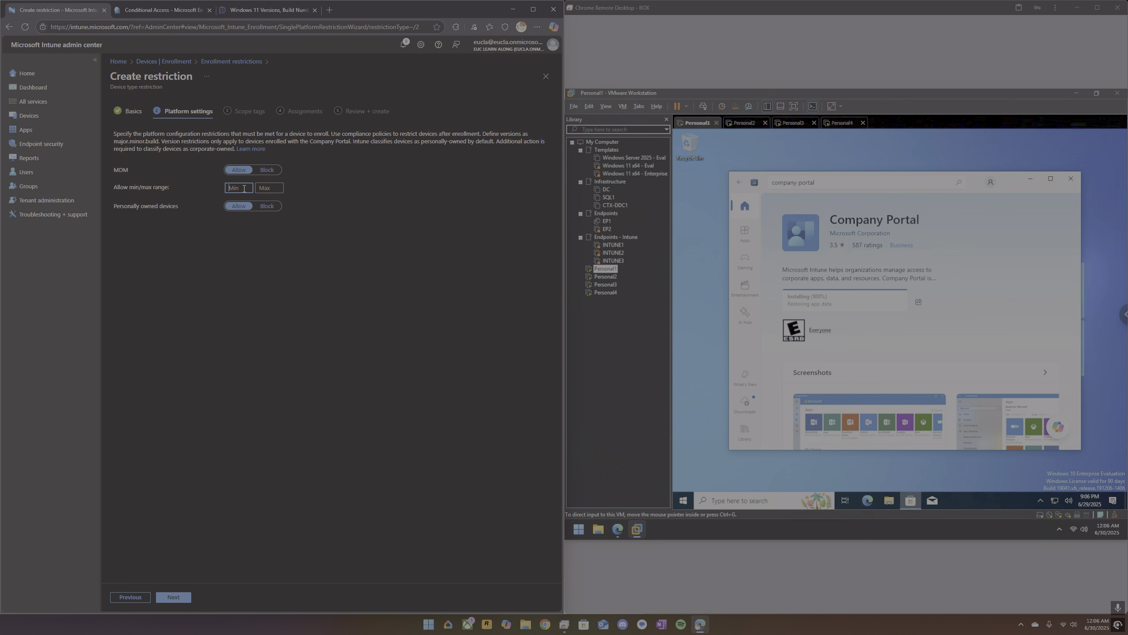
pyautogui.click(272, 188)
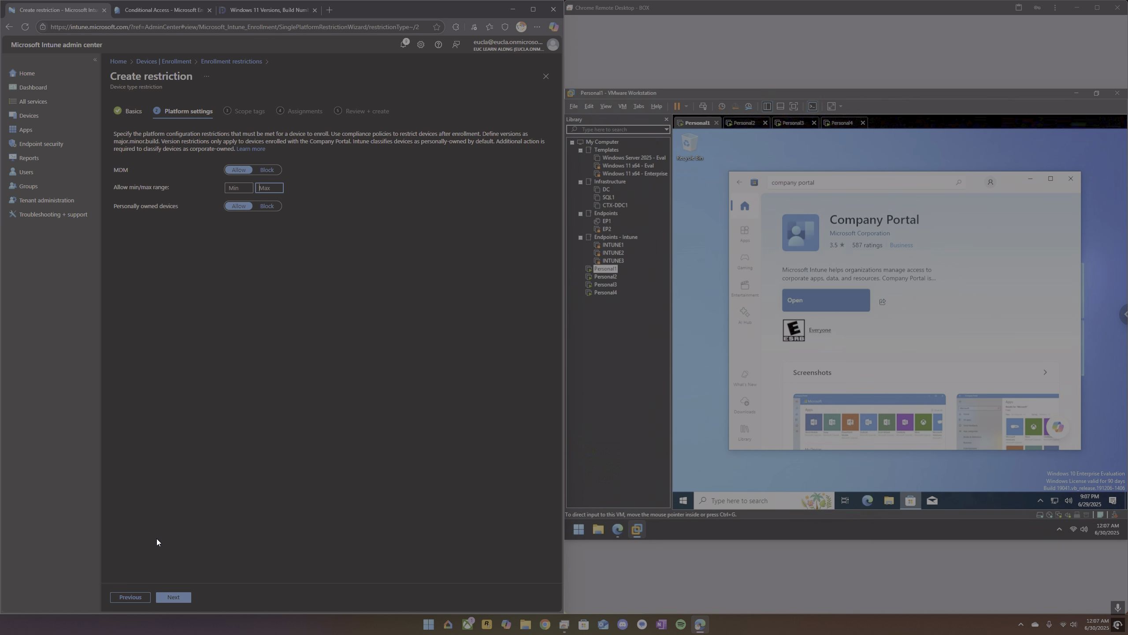
pyautogui.click(131, 597)
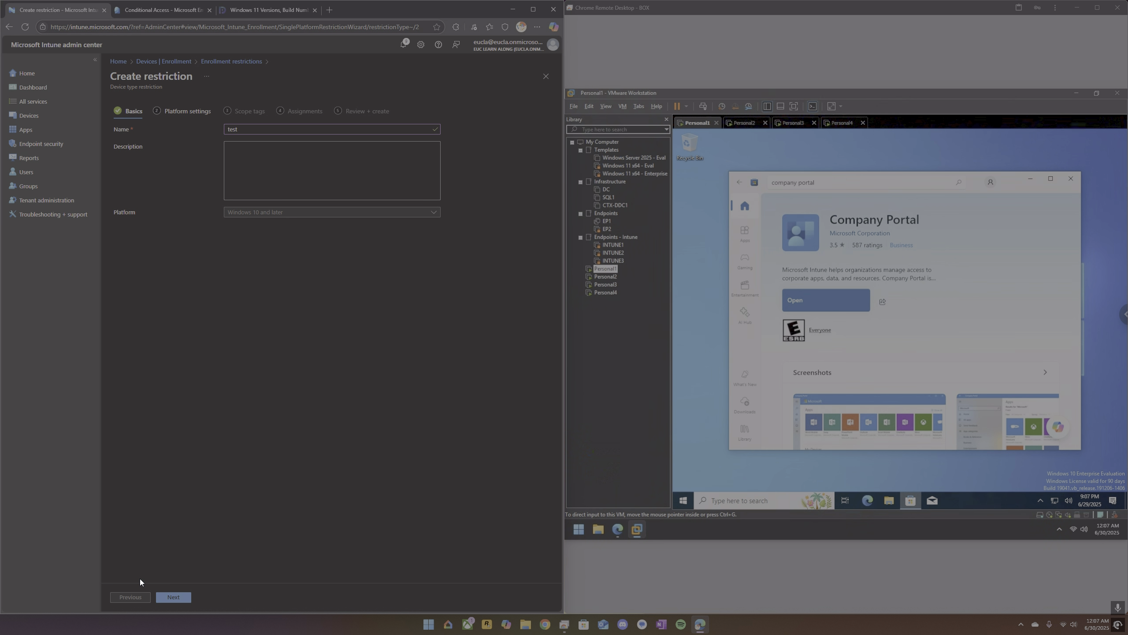
pyautogui.click(232, 61)
pyautogui.click(326, 70)
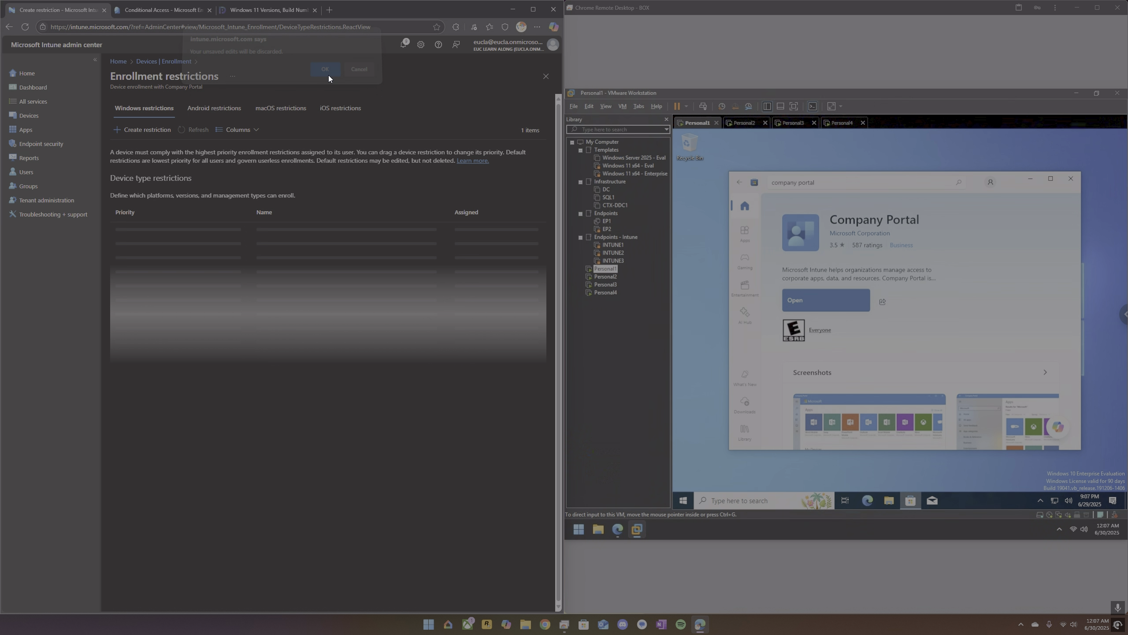
# View the new restriction form for Android, and return to the properties of the All Users Windows platform restriction.
pyautogui.click(225, 110)
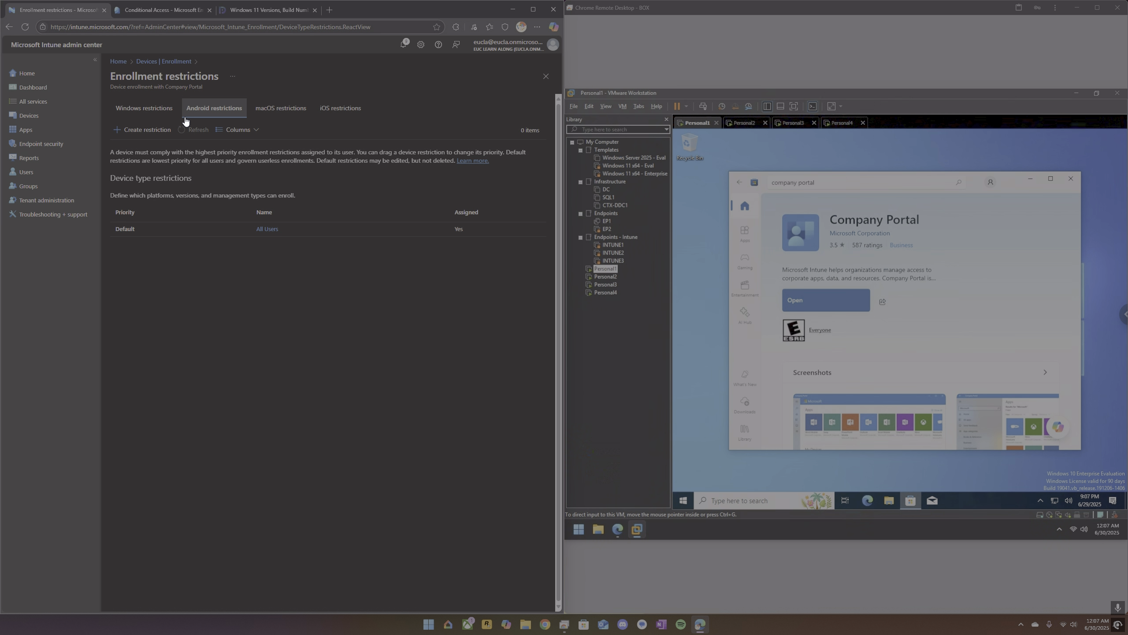
pyautogui.click(134, 129)
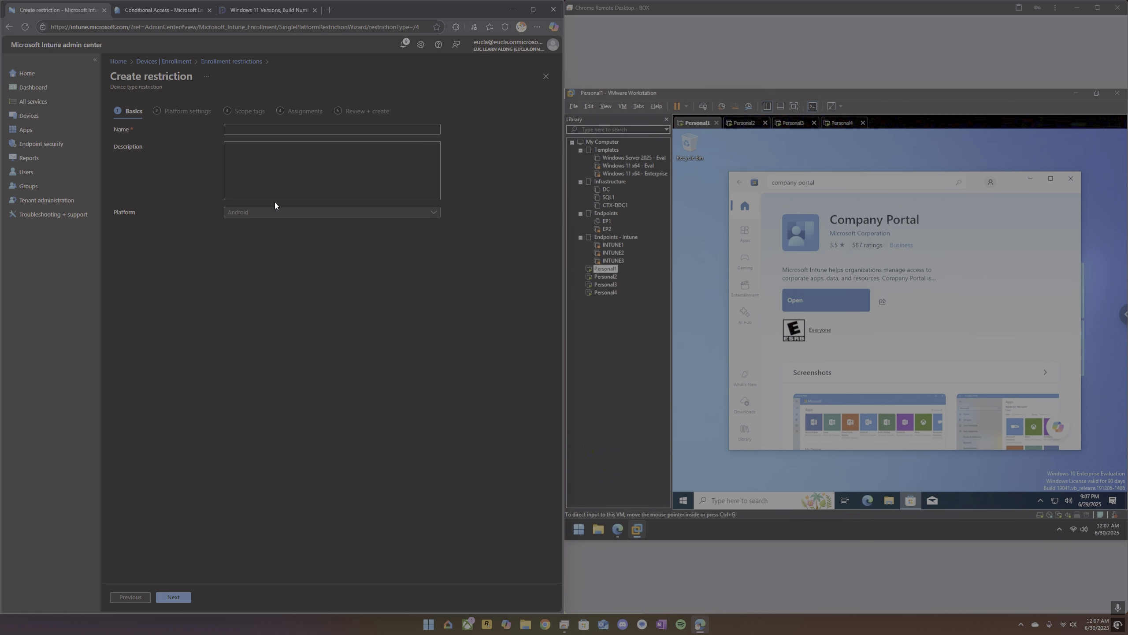
pyautogui.click(176, 65)
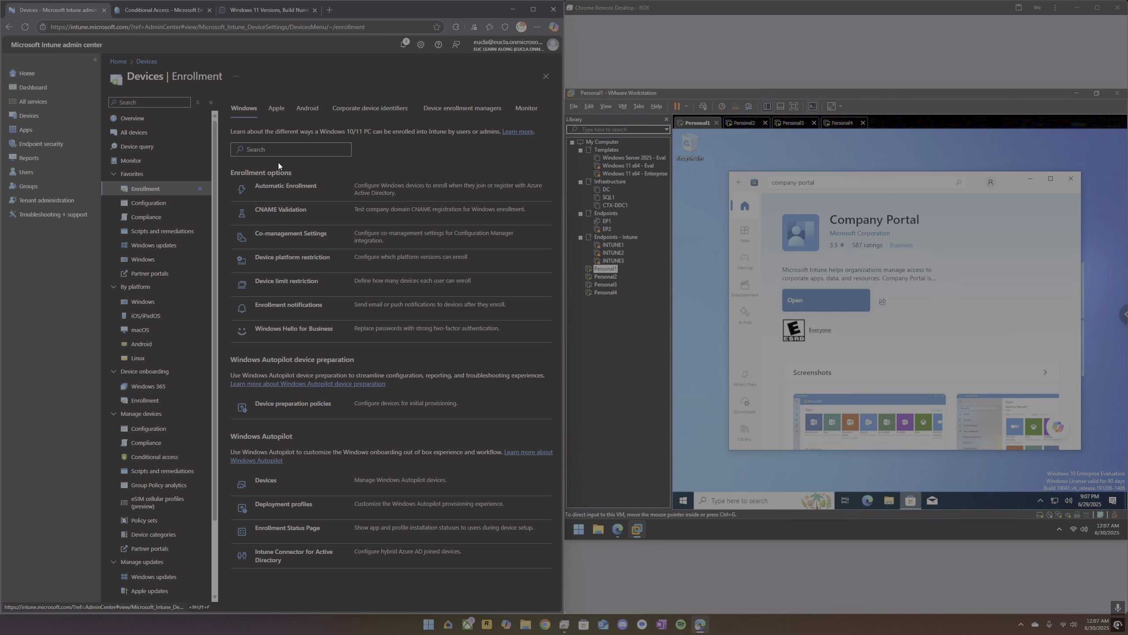
pyautogui.click(285, 259)
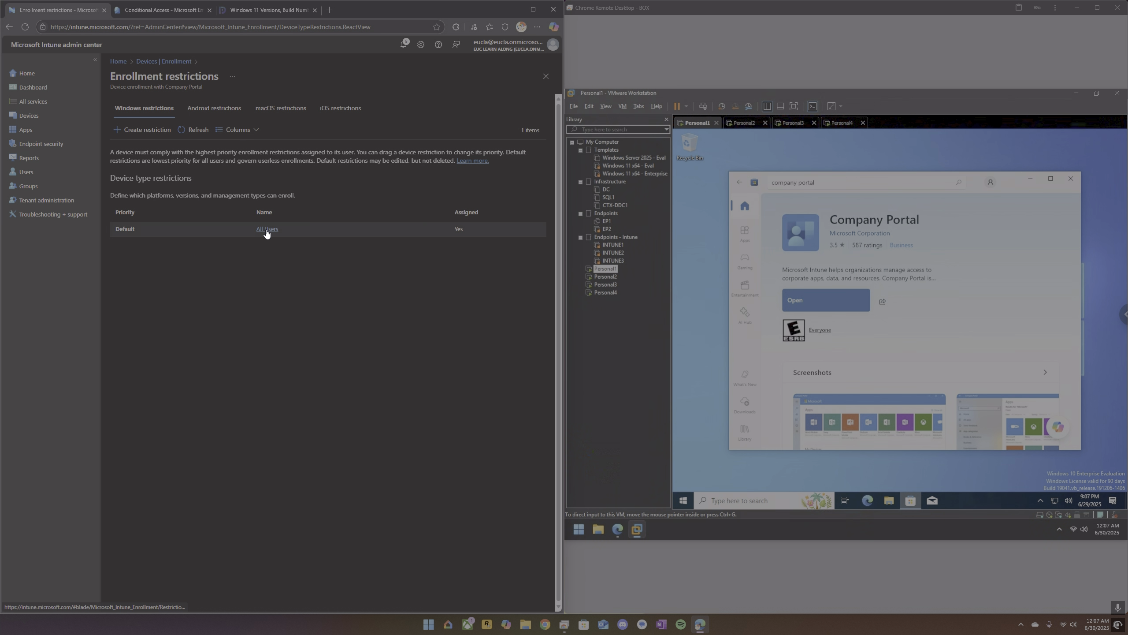
pyautogui.click(267, 229)
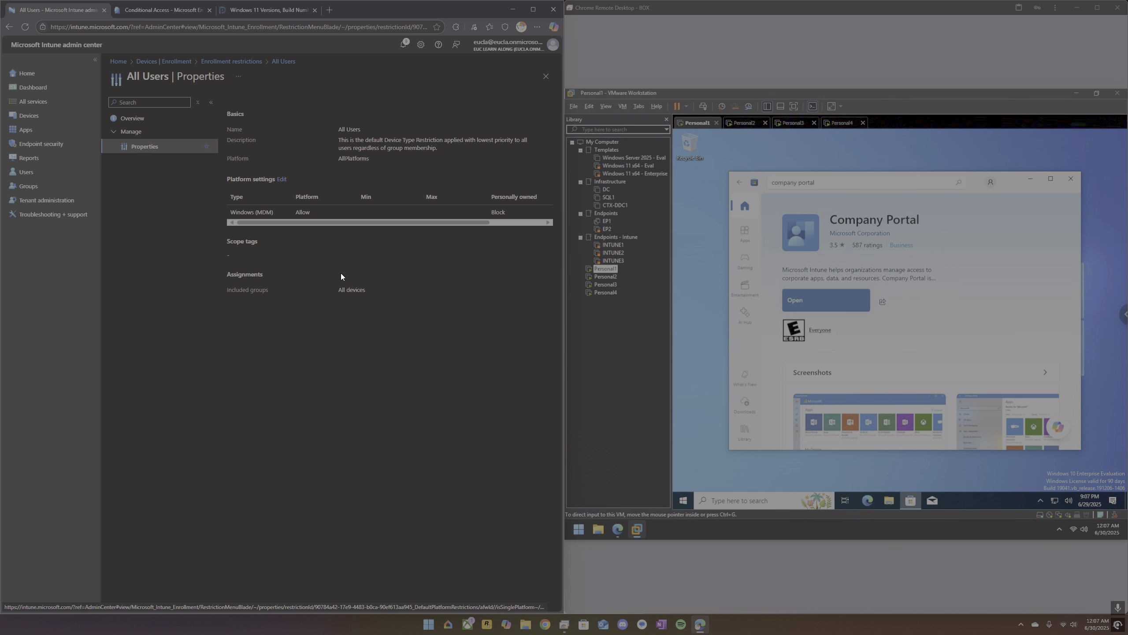
# Sign in to Company Portal on Personal1 with the user's e-mail and password, and try to enroll the device for all apps with organization management allowed.
pyautogui.click(806, 301)
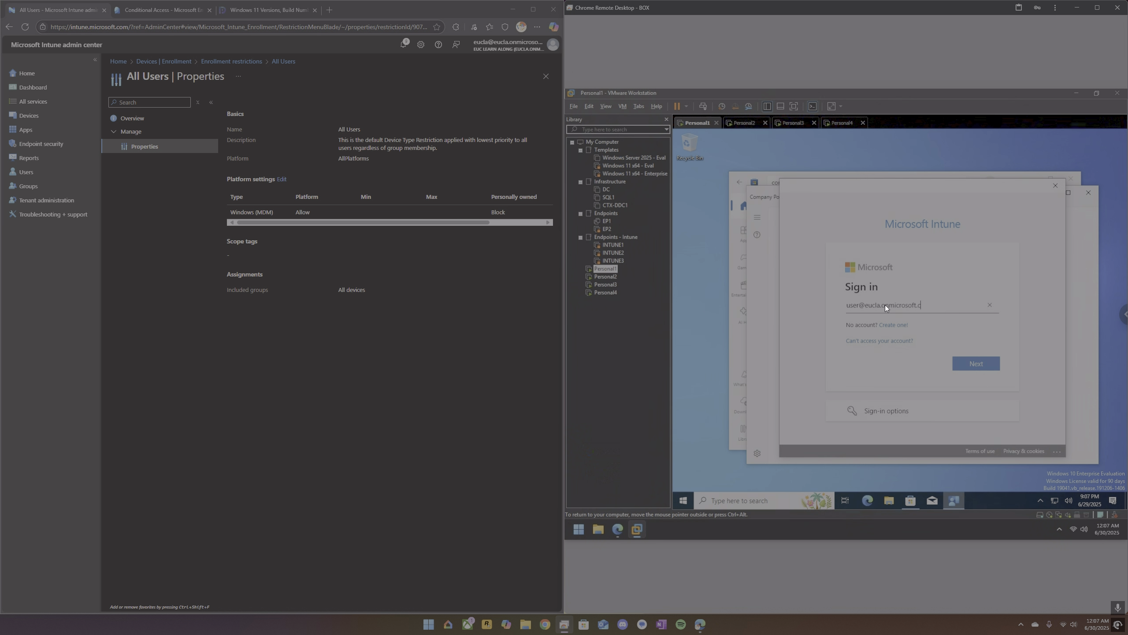
pyautogui.write('.com')
pyautogui.press('Return')
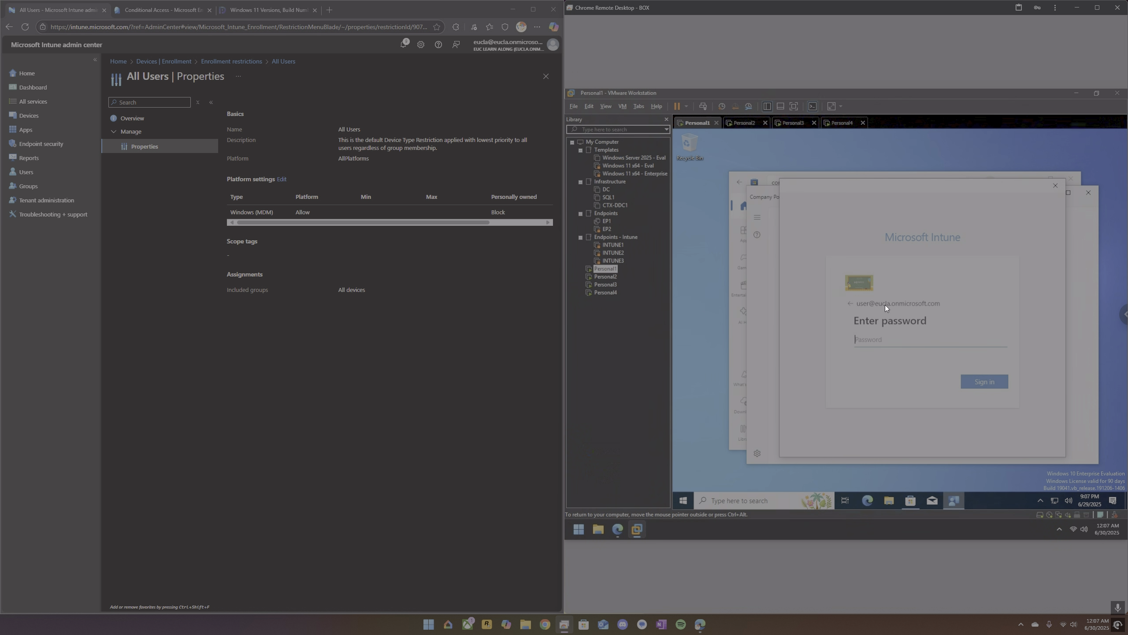
pyautogui.write('••••')
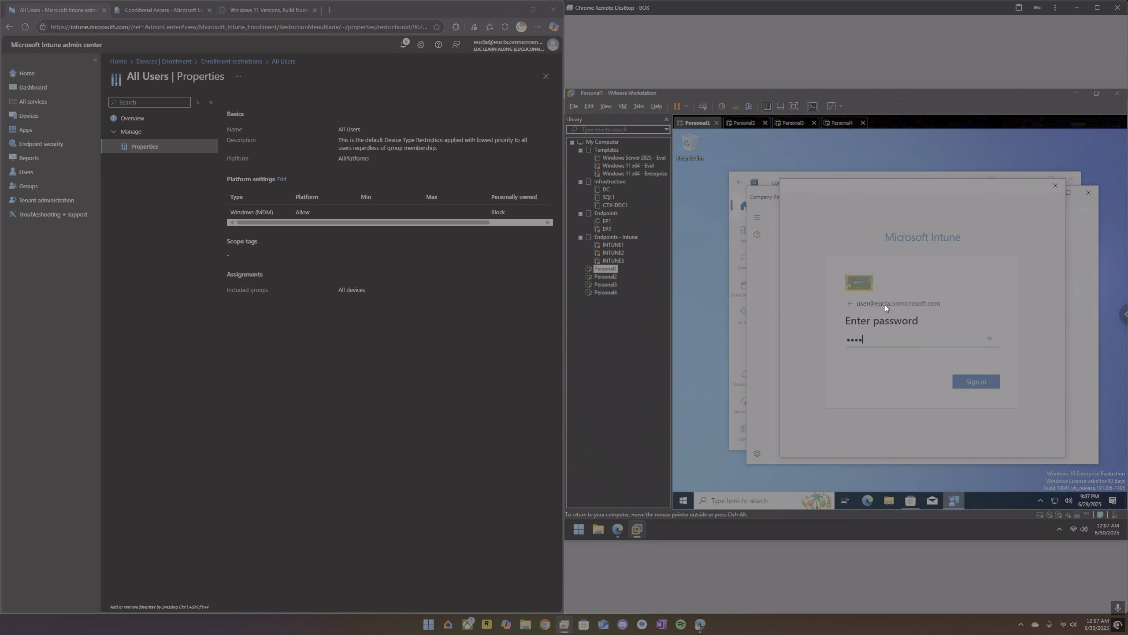
pyautogui.write('•••••••')
pyautogui.press('Return')
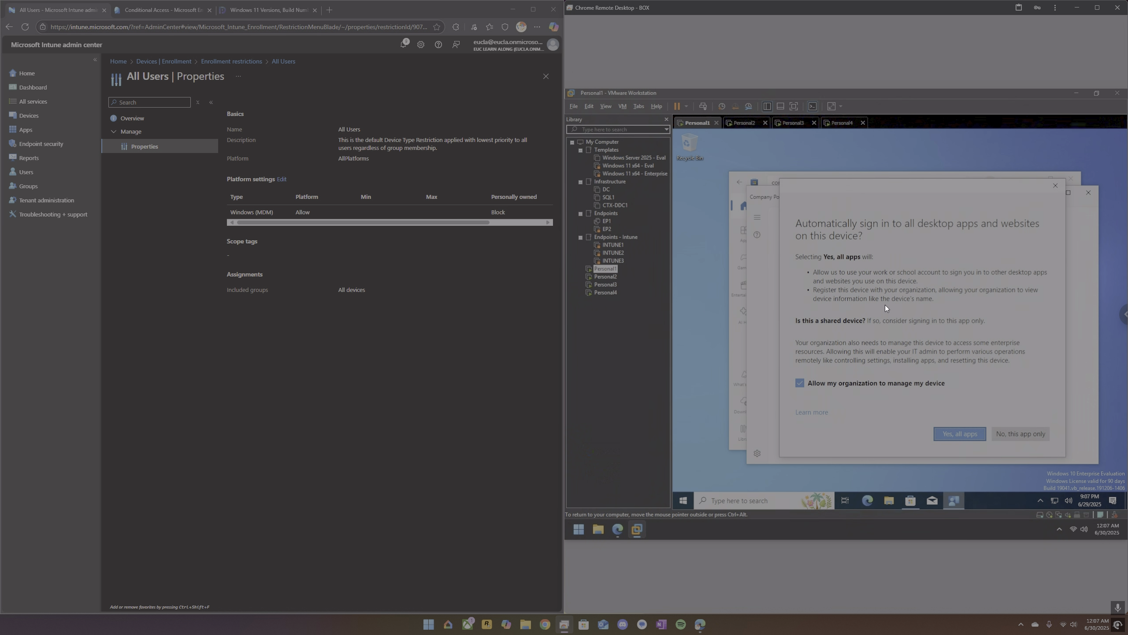
pyautogui.press('Return')
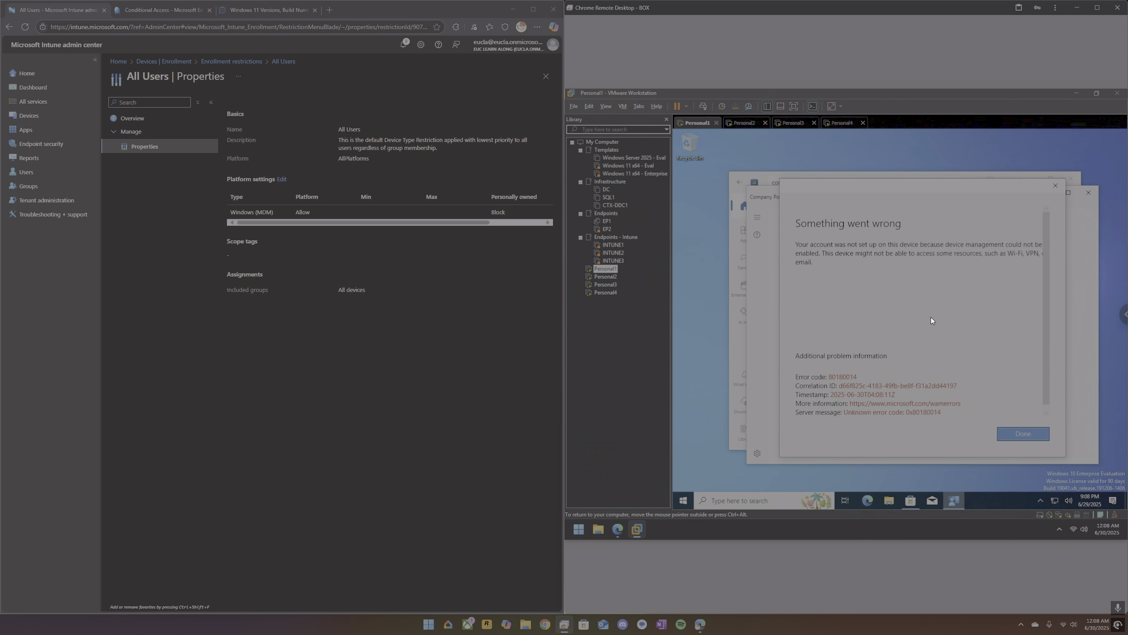
pyautogui.click(1010, 435)
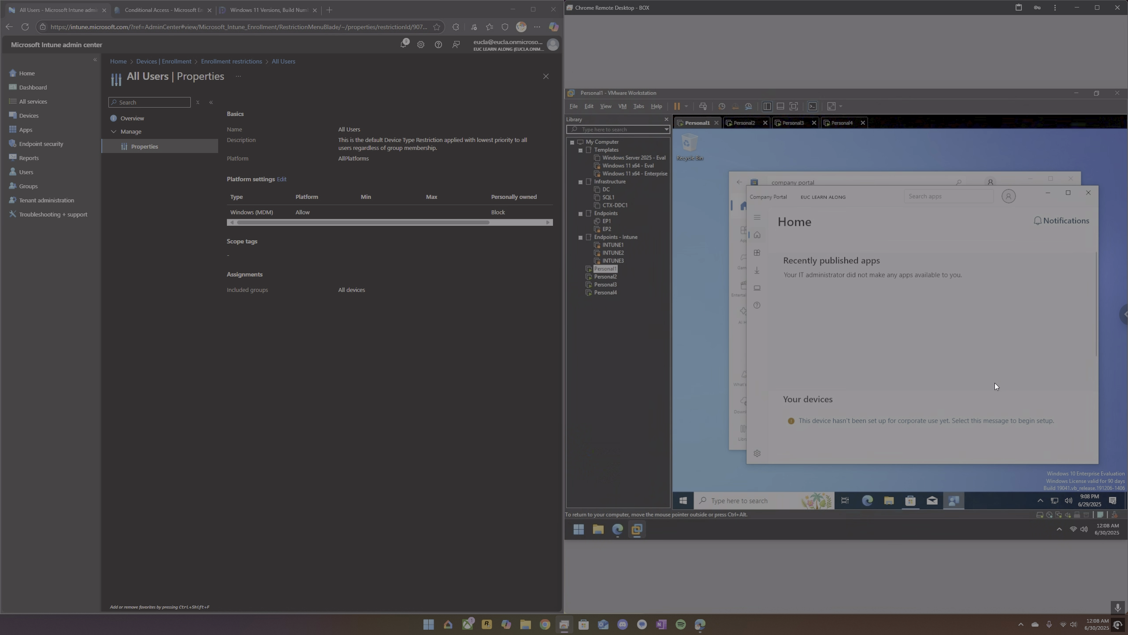
# Check the Access work or school accounts in Windows Settings on Personal1, and put the Settings window away.
pyautogui.click(725, 499)
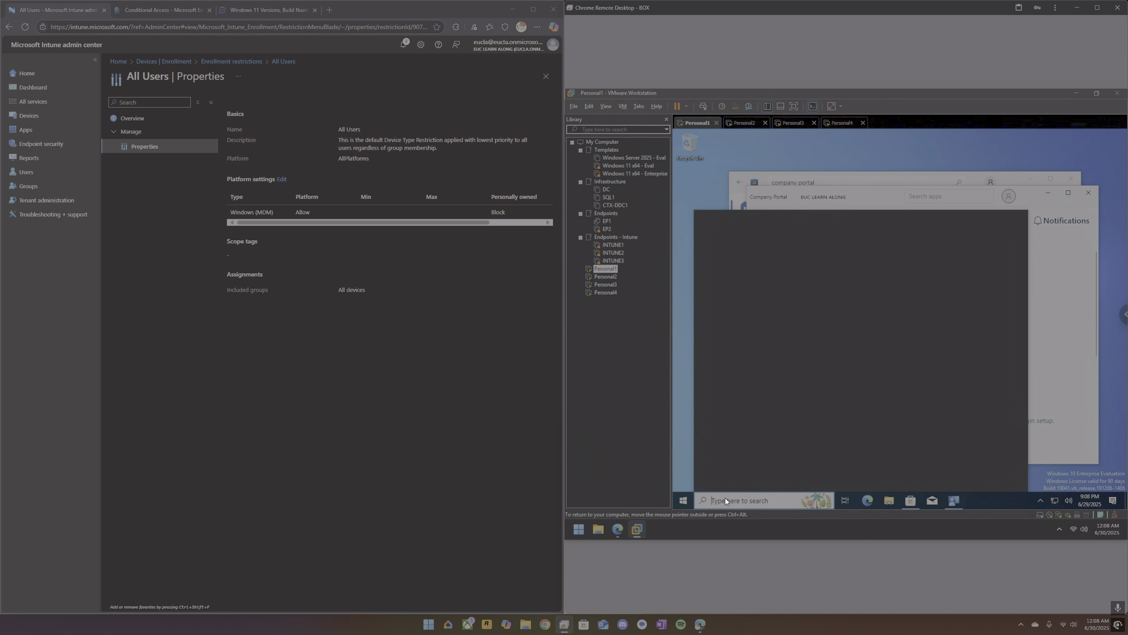
pyautogui.write('settin')
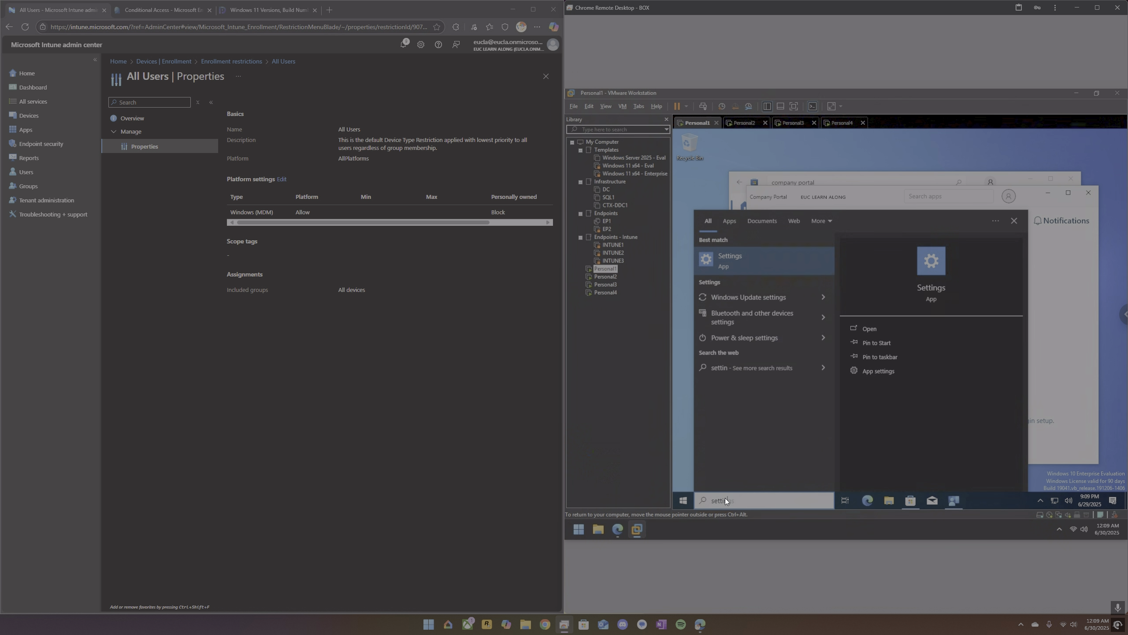
pyautogui.press('Return')
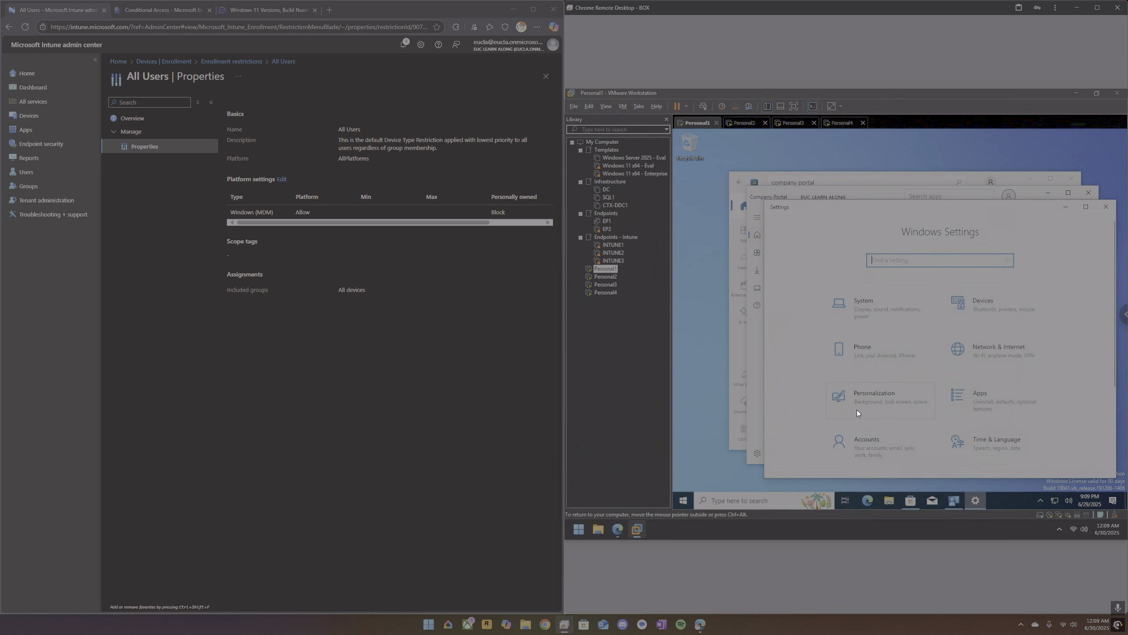
pyautogui.click(874, 442)
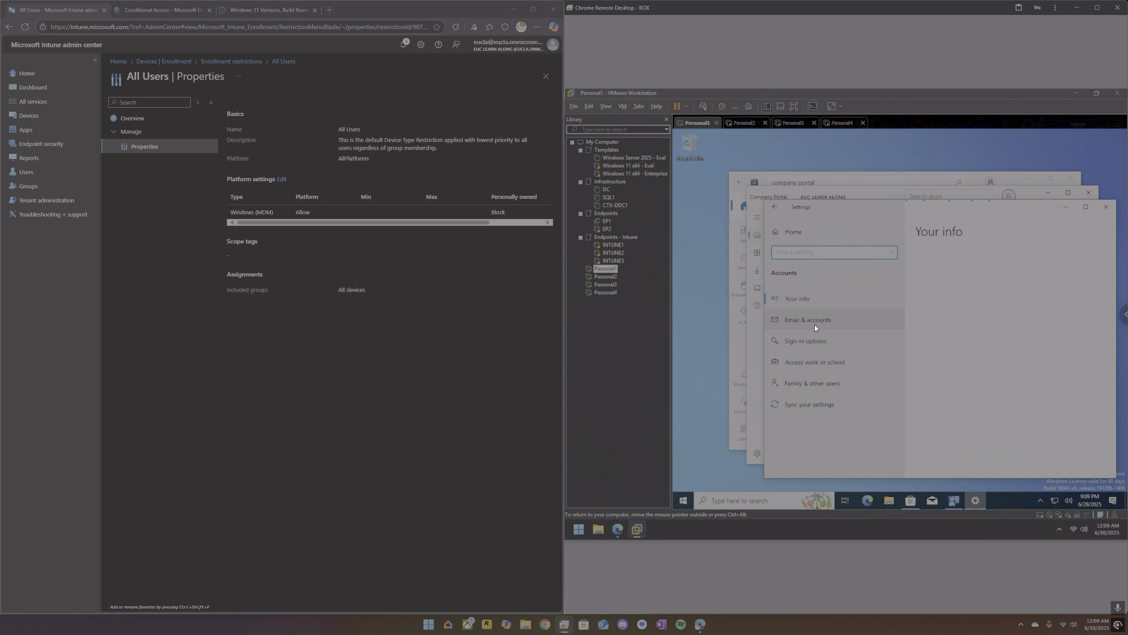
pyautogui.click(811, 360)
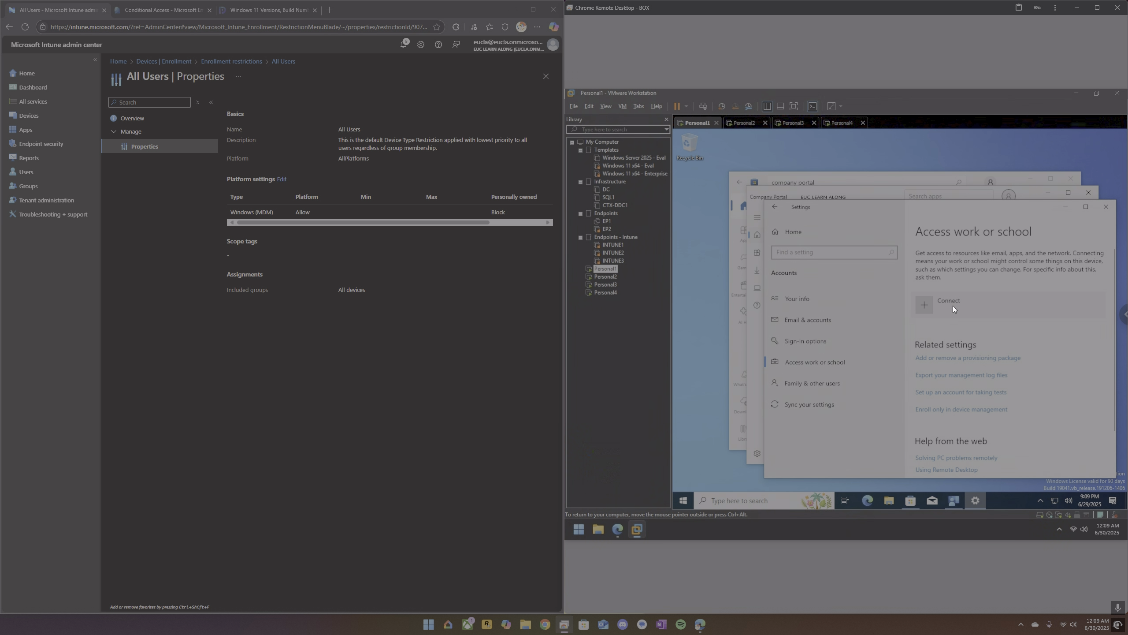
pyautogui.click(1064, 206)
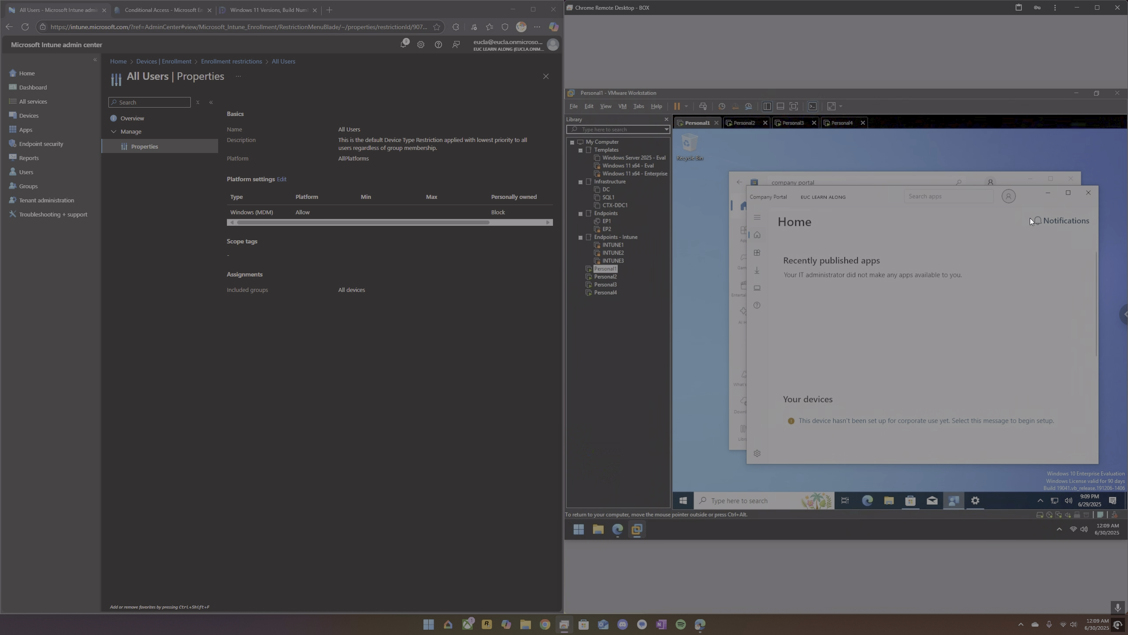
pyautogui.click(937, 421)
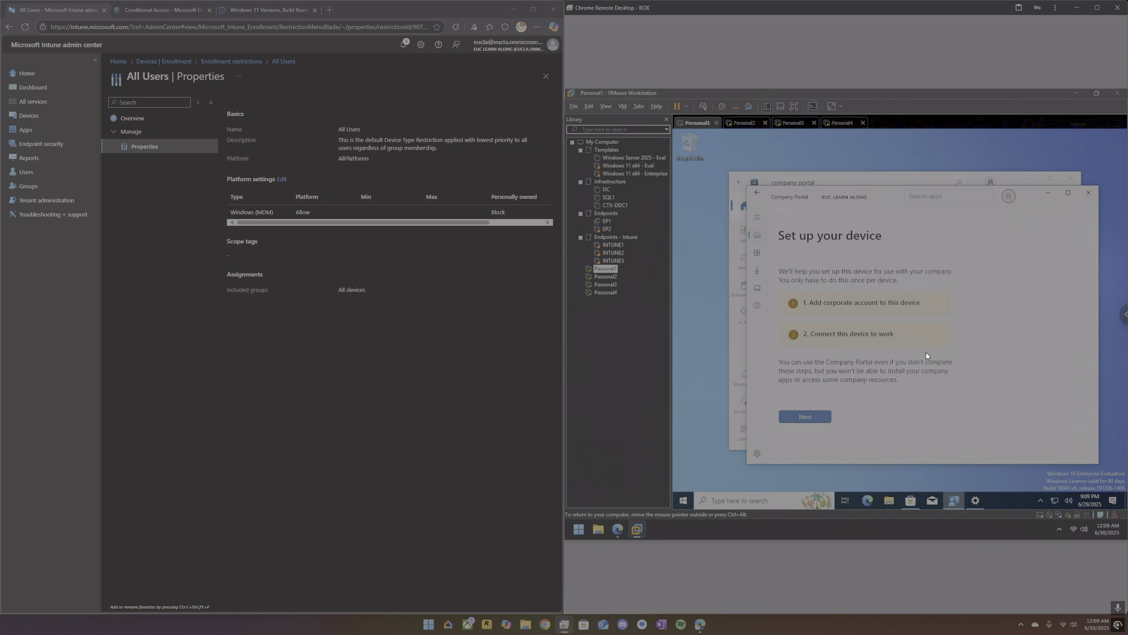
pyautogui.click(816, 417)
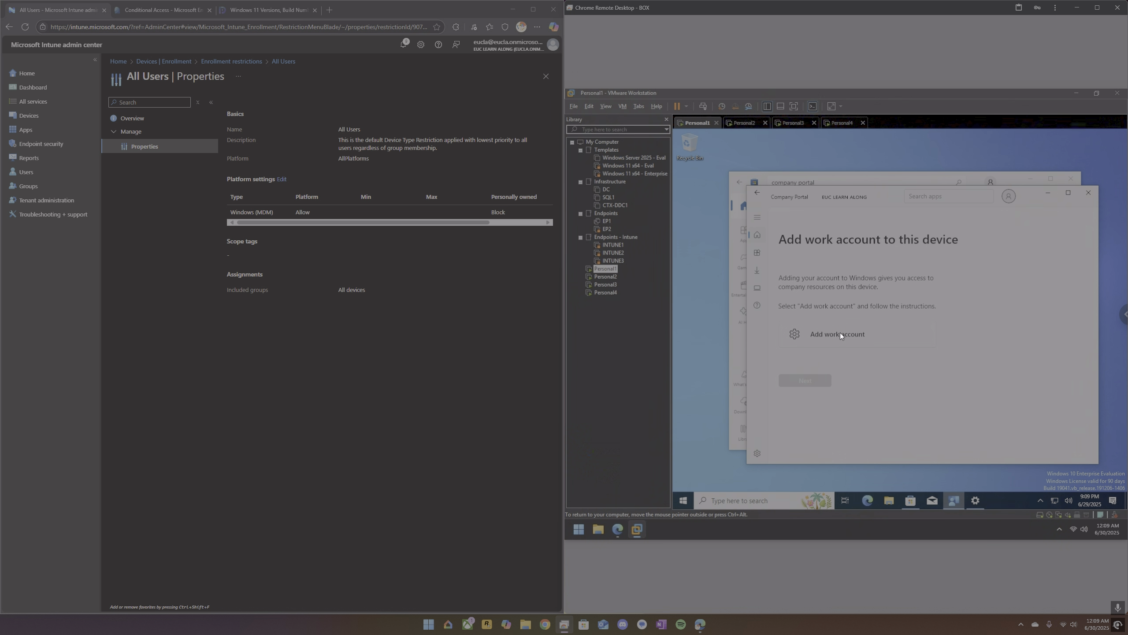
pyautogui.click(840, 334)
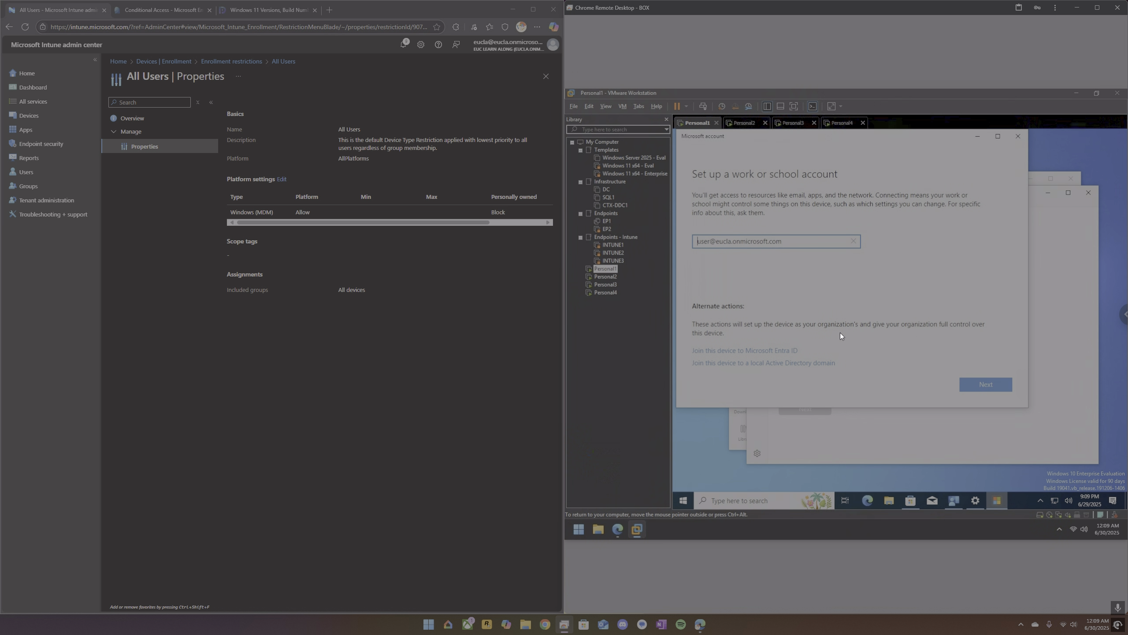
pyautogui.click(979, 385)
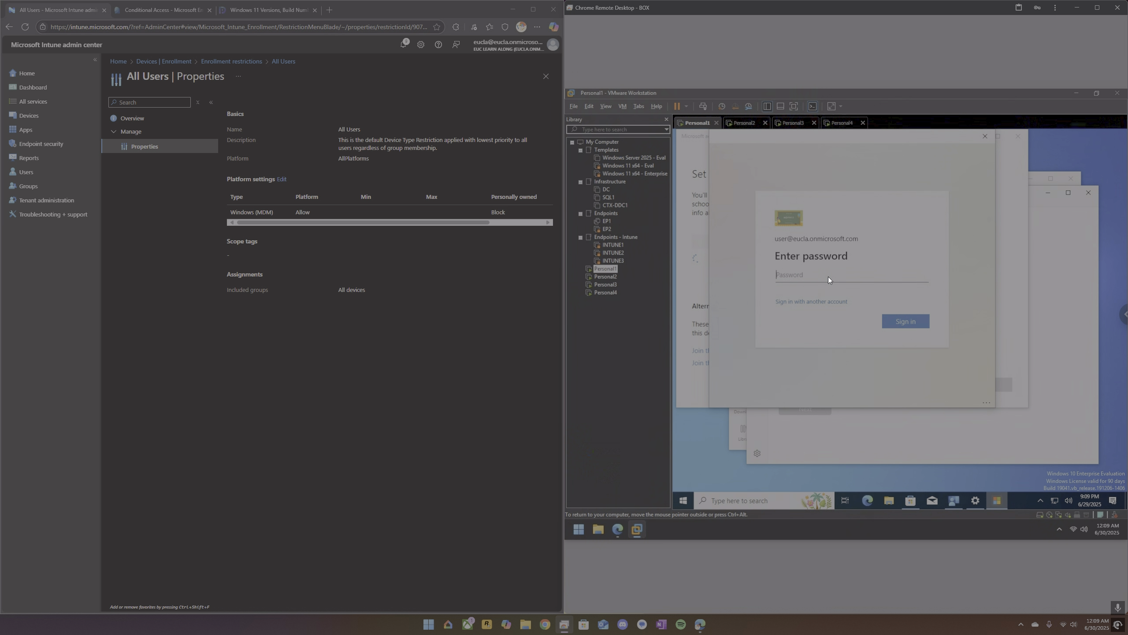
pyautogui.write('•••')
pyautogui.press('Return')
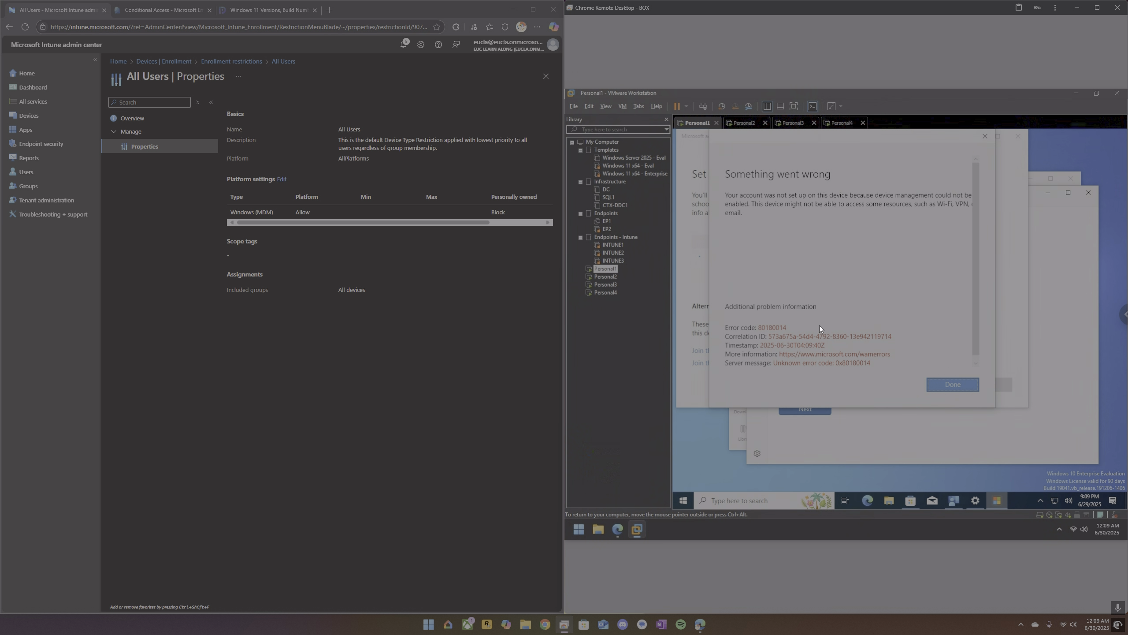
pyautogui.click(953, 385)
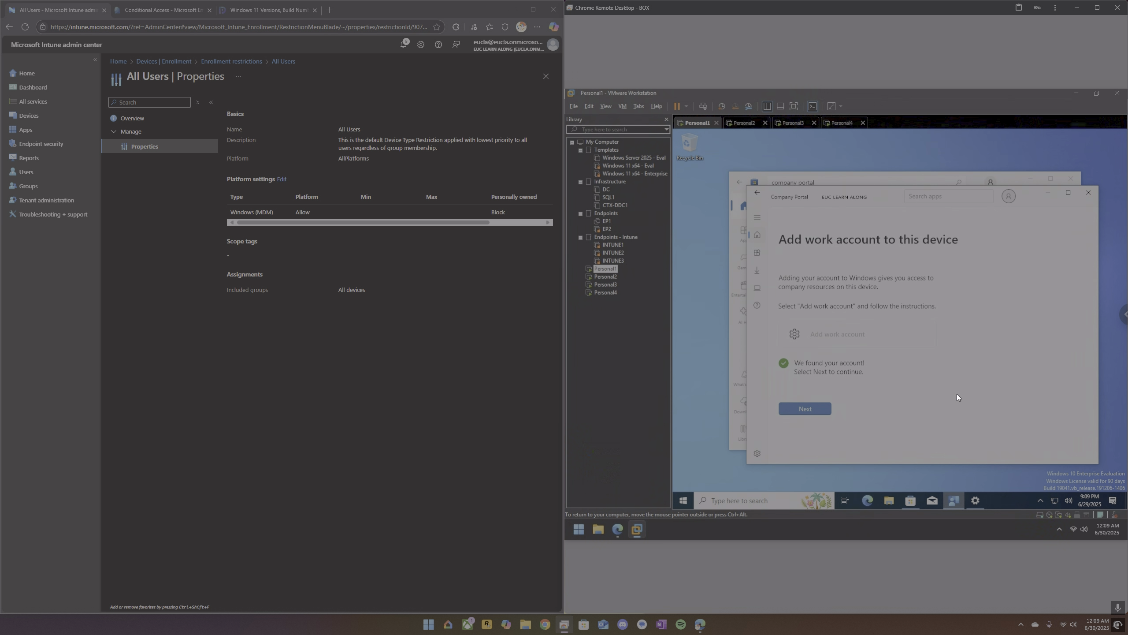
pyautogui.click(784, 407)
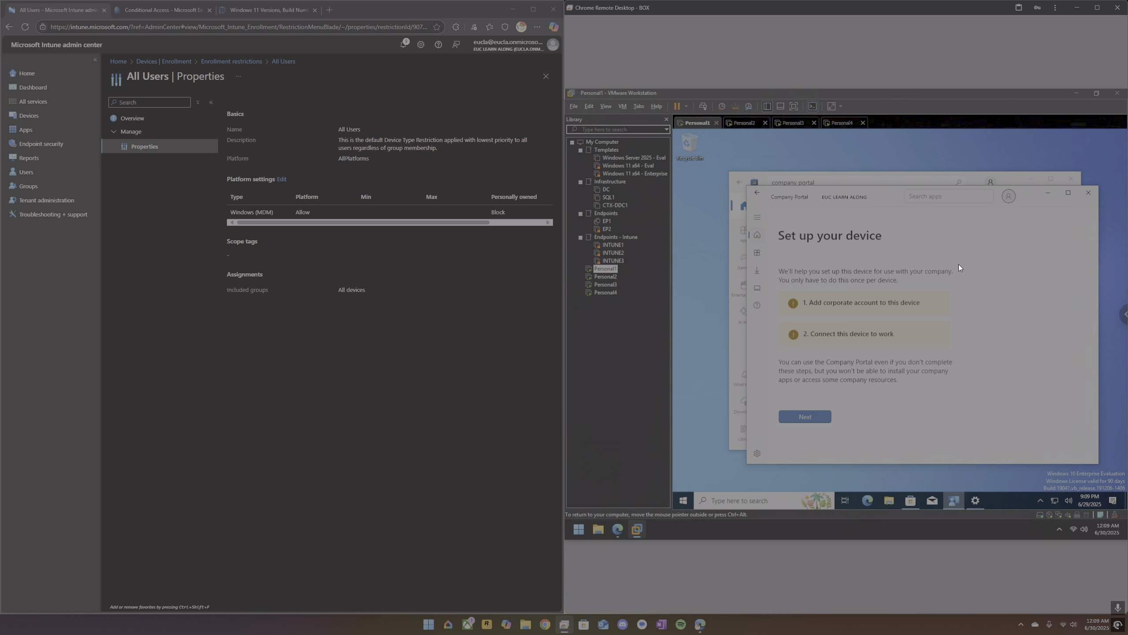
# Sign out of Company Portal on Personal1, dismiss the new sign-in request, and check Access work or school in Windows Settings.
pyautogui.click(1010, 197)
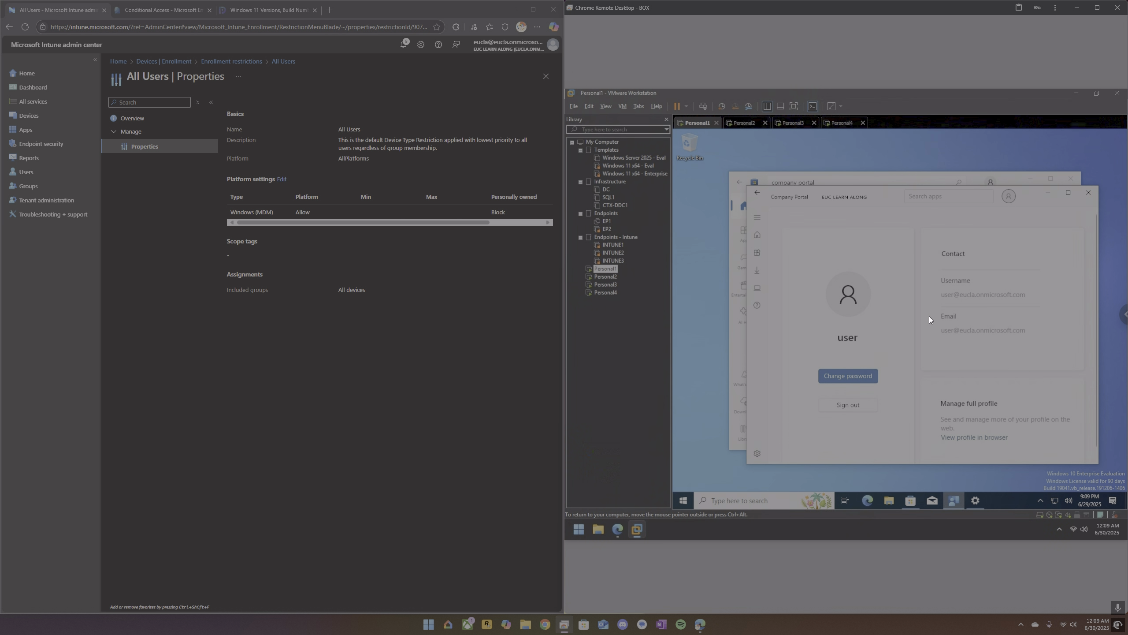
pyautogui.click(859, 406)
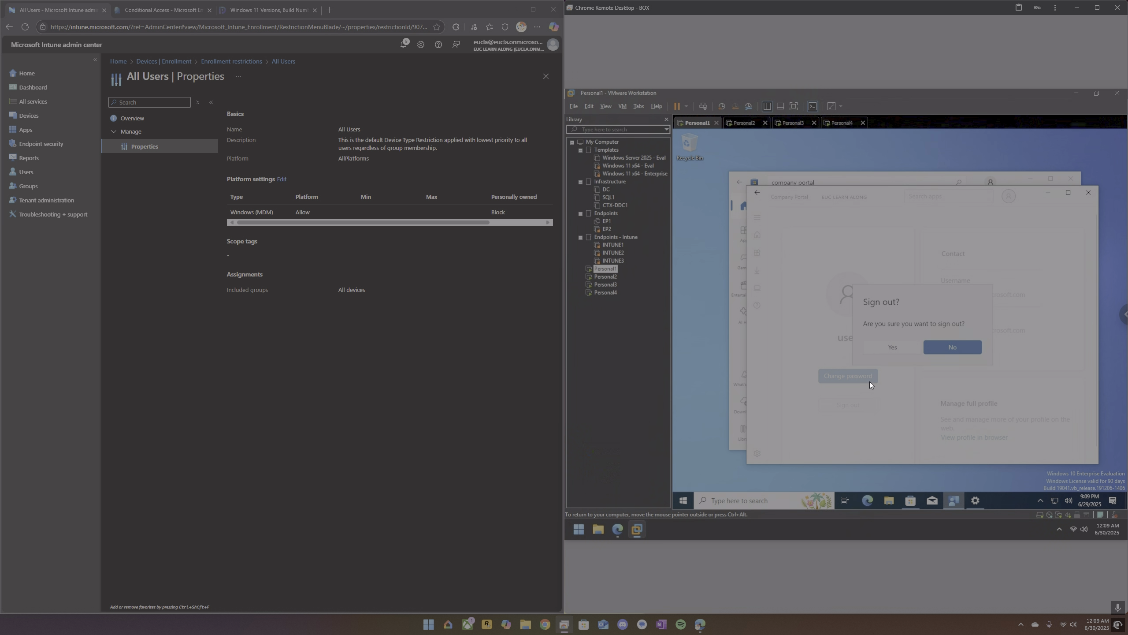
pyautogui.click(884, 348)
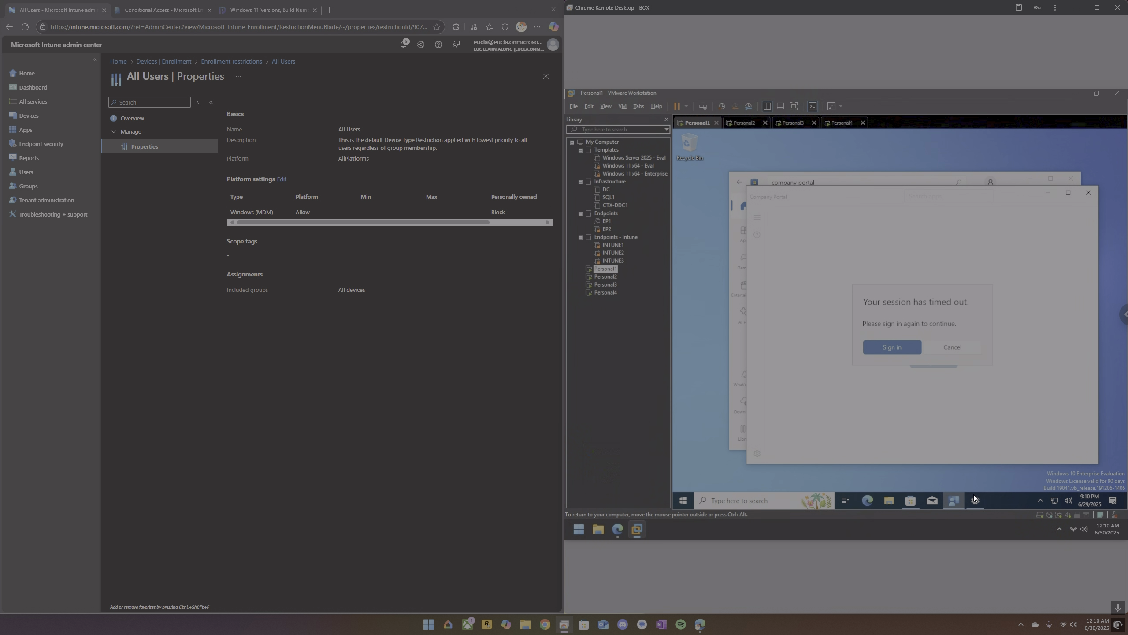
pyautogui.click(967, 348)
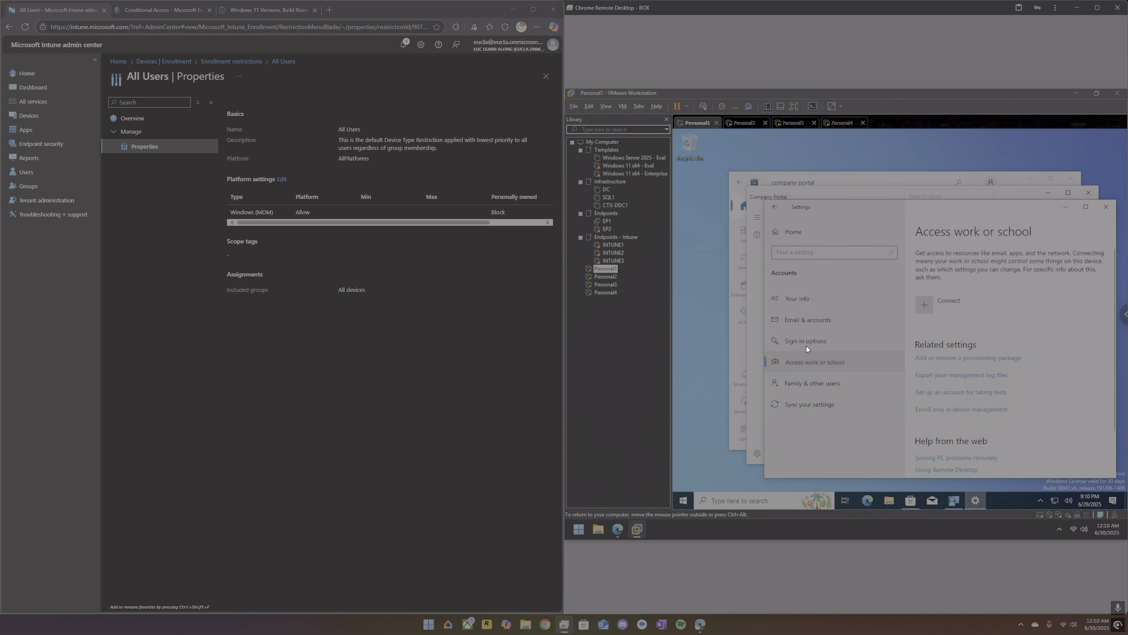
pyautogui.click(813, 362)
# Allow personally owned Windows (MDM) devices in the All Users restriction and save the change.
pyautogui.click(281, 179)
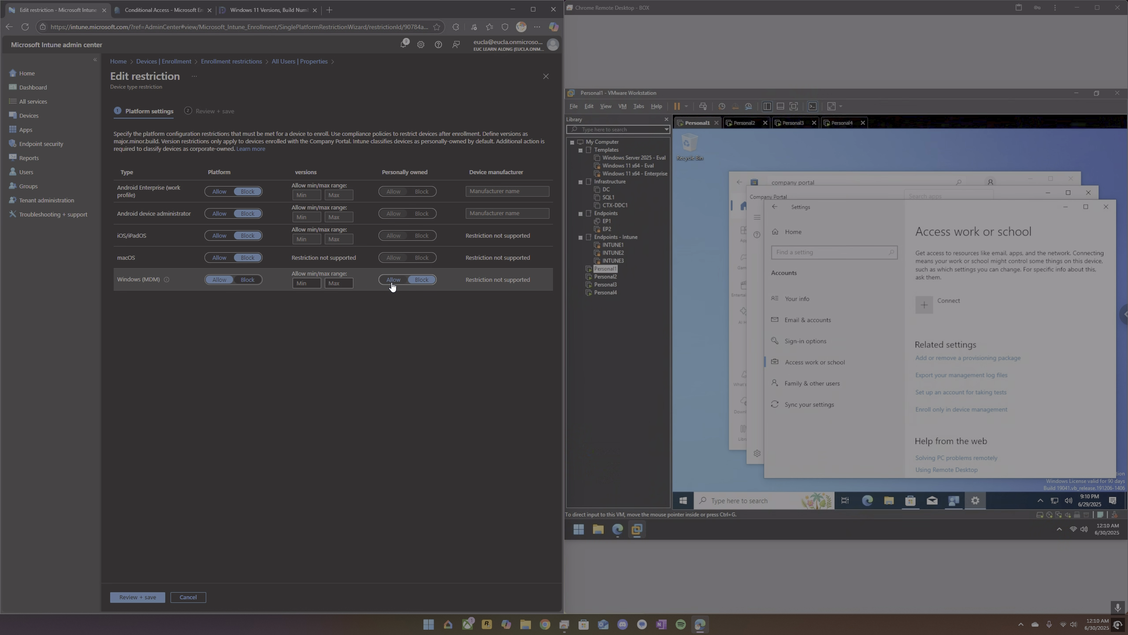
pyautogui.click(393, 280)
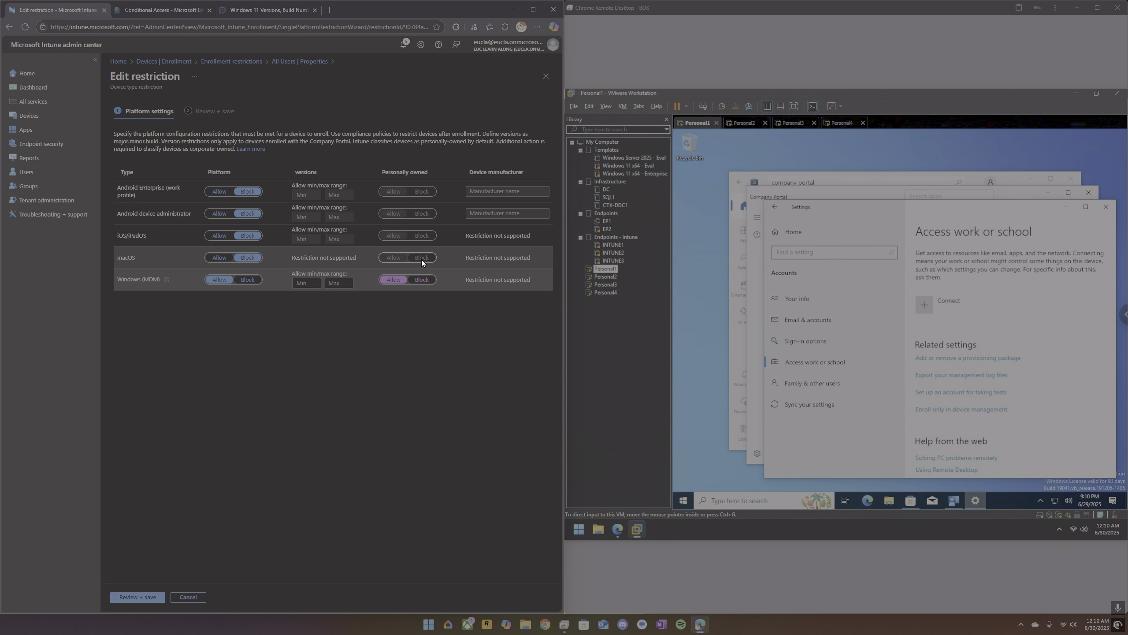
pyautogui.click(139, 599)
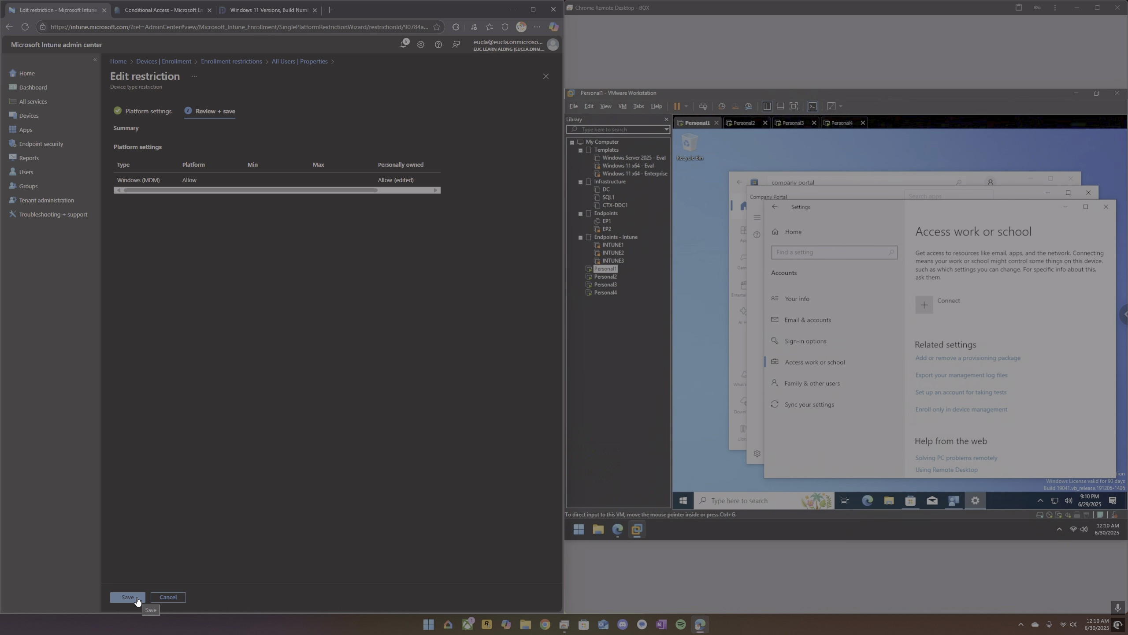
pyautogui.click(127, 597)
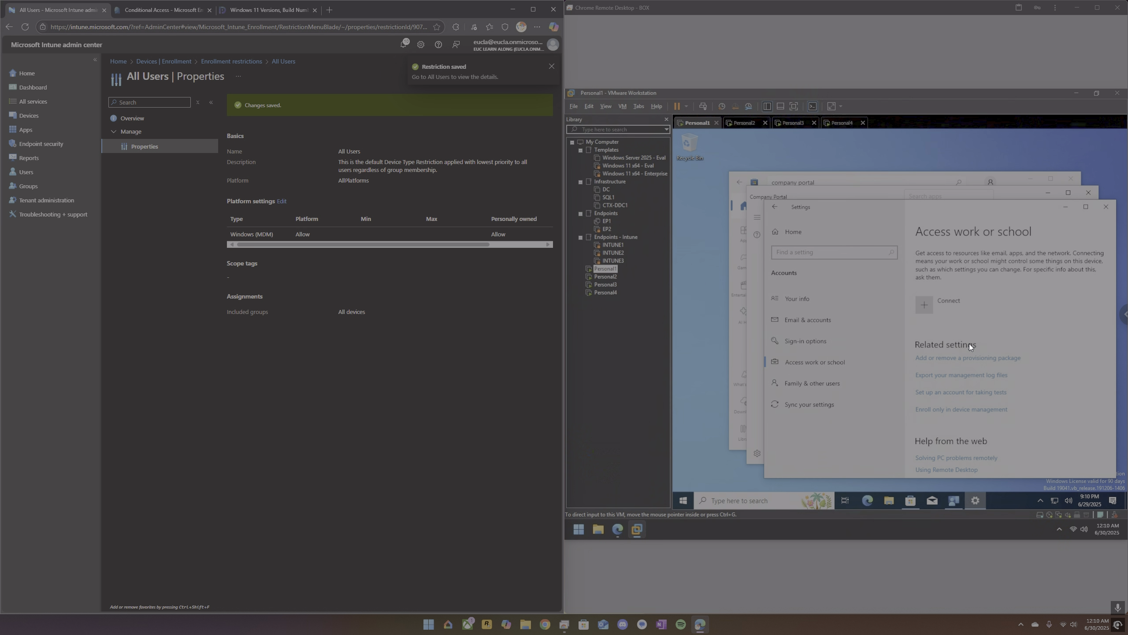
# Start signing in to Company Portal on Personal1 with the user's e-mail.
pyautogui.click(954, 501)
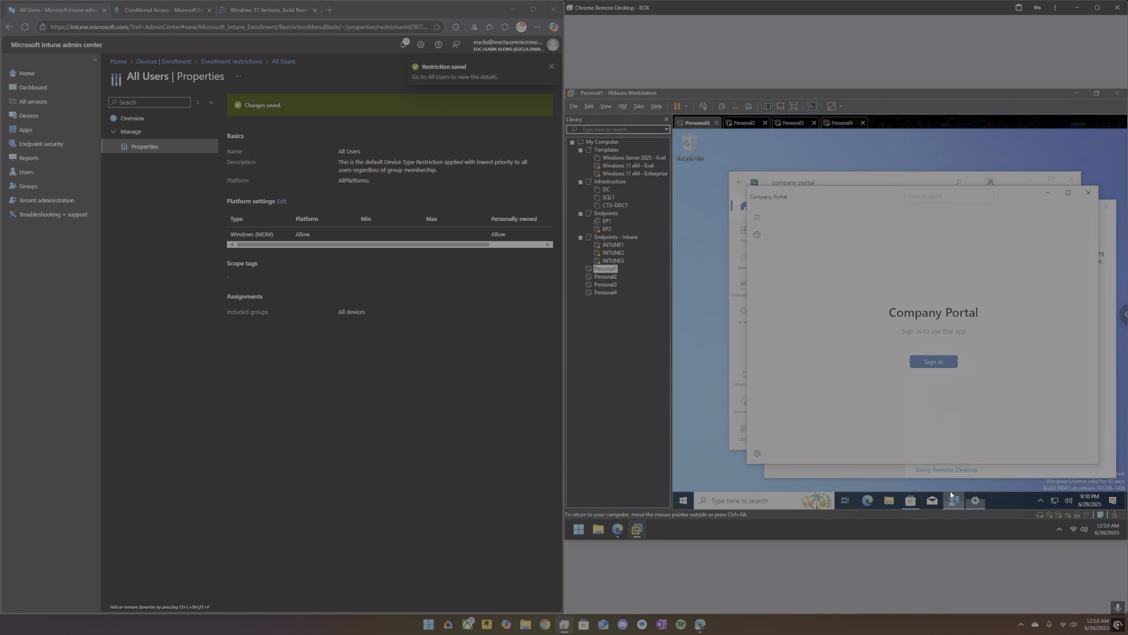
pyautogui.click(934, 362)
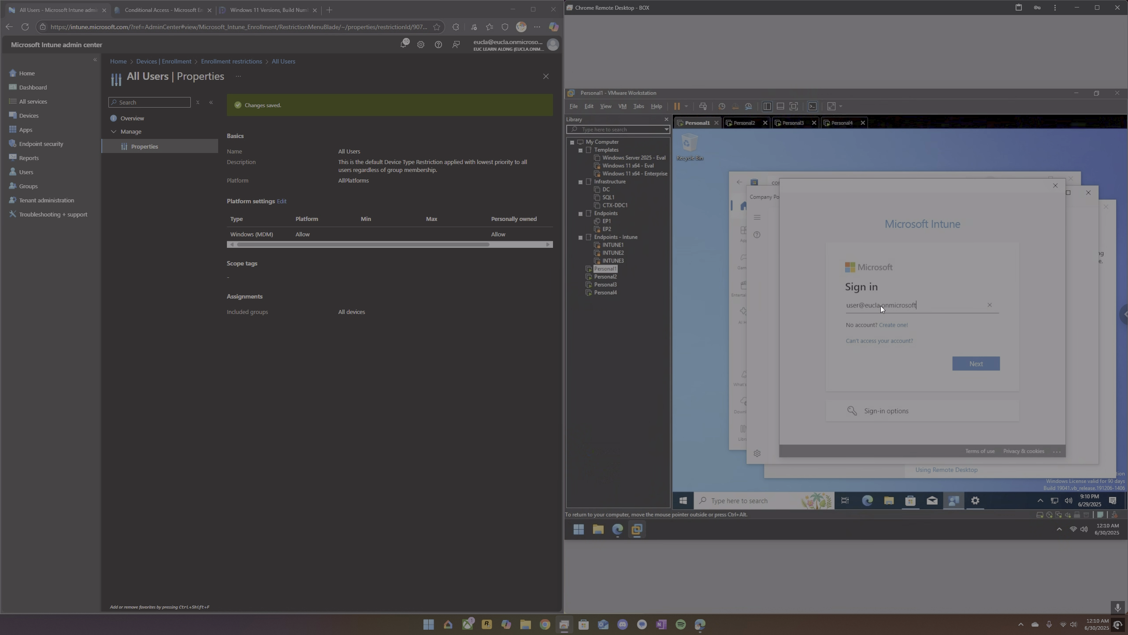
pyautogui.write('.com')
pyautogui.press('Return')
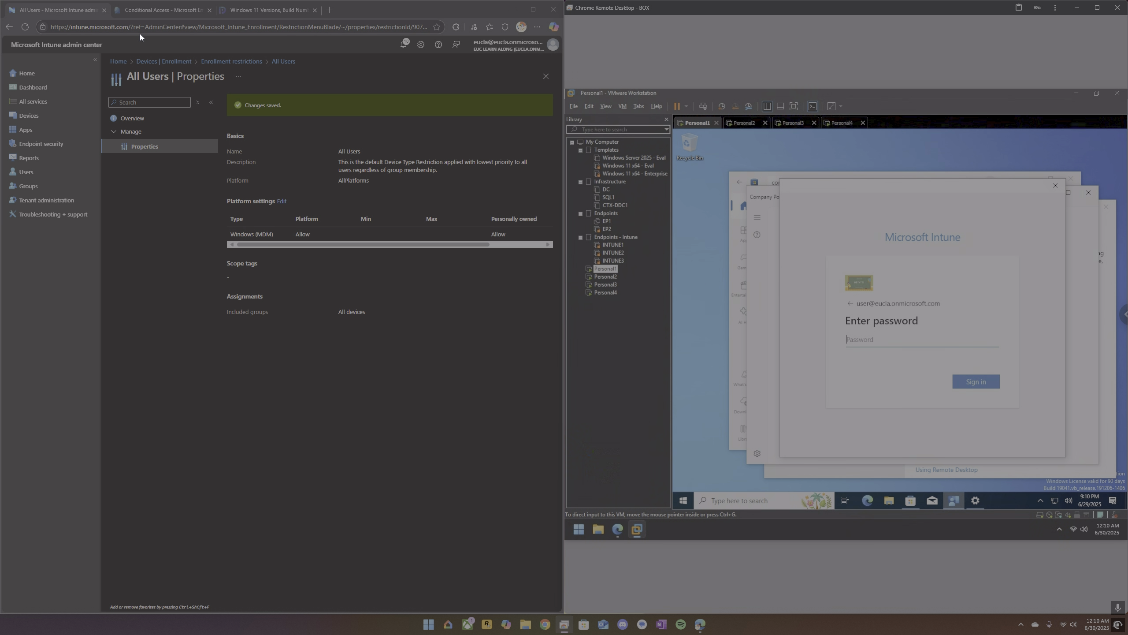
# Show all devices in the Microsoft Entra admin center, and complete the Company Portal sign-in and device registration with the account password.
pyautogui.click(137, 11)
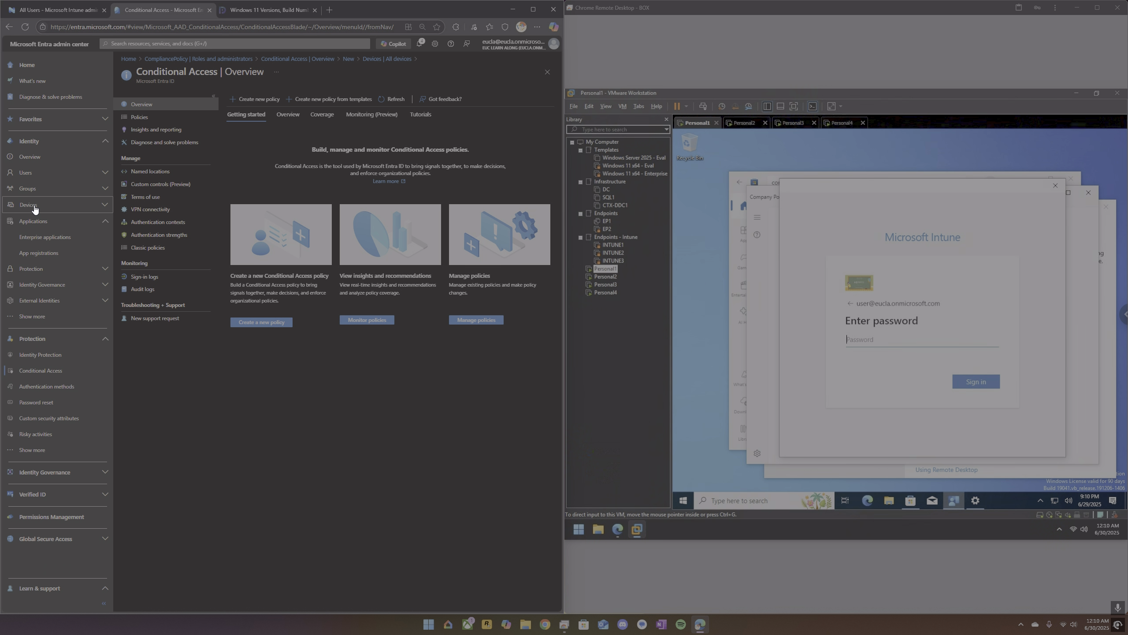
pyautogui.click(42, 239)
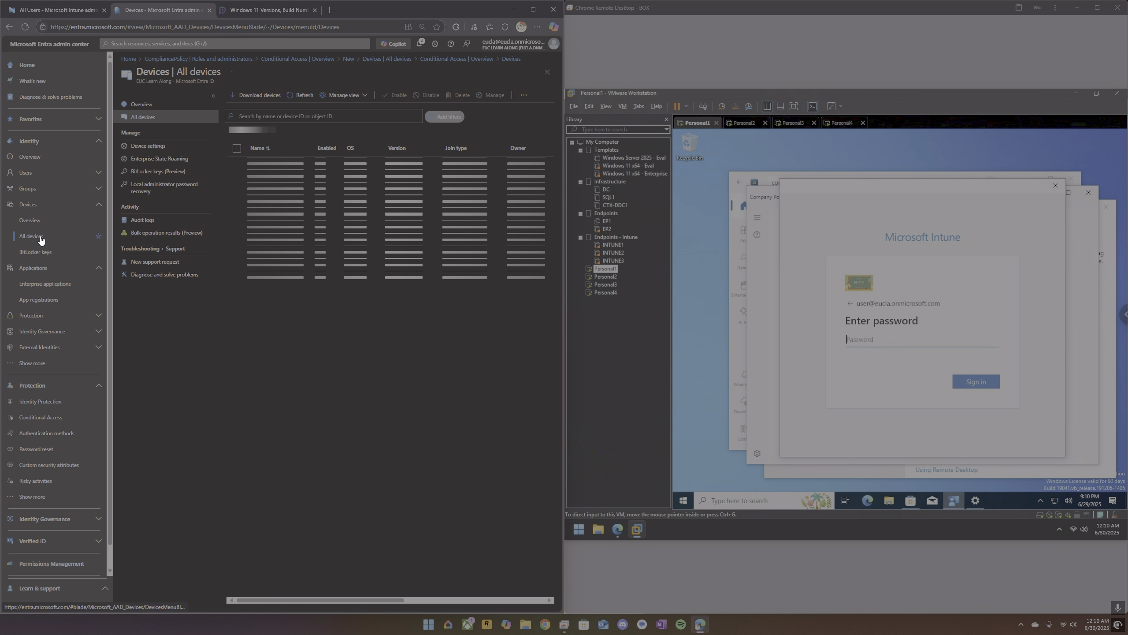
pyautogui.click(926, 342)
pyautogui.write('••••••••')
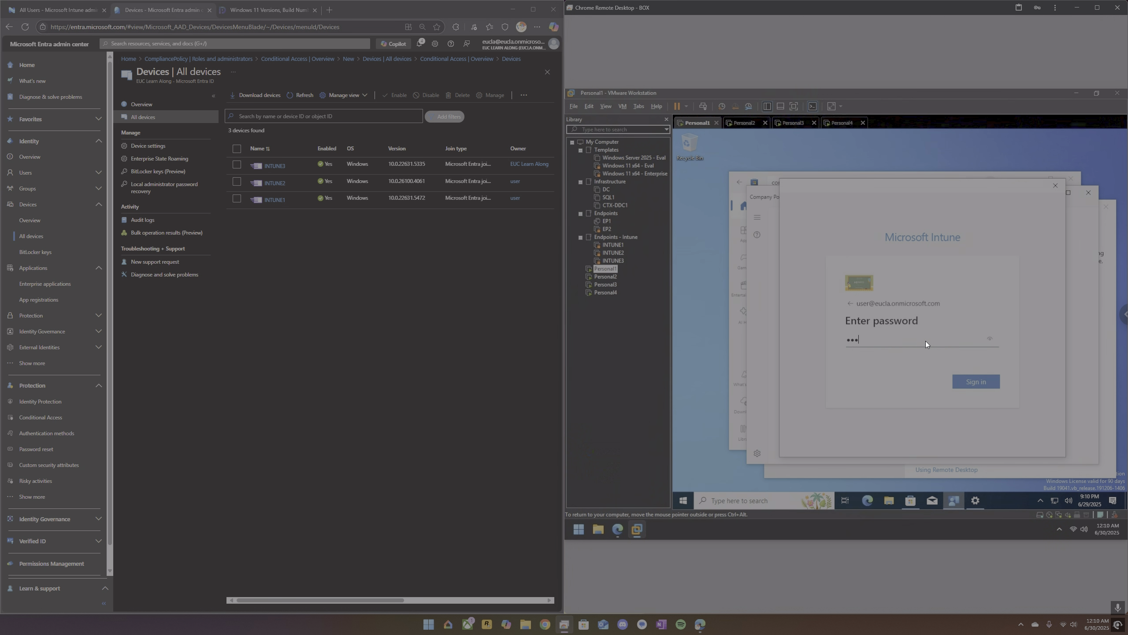
pyautogui.write('•')
pyautogui.press('Return')
pyautogui.press('Return')
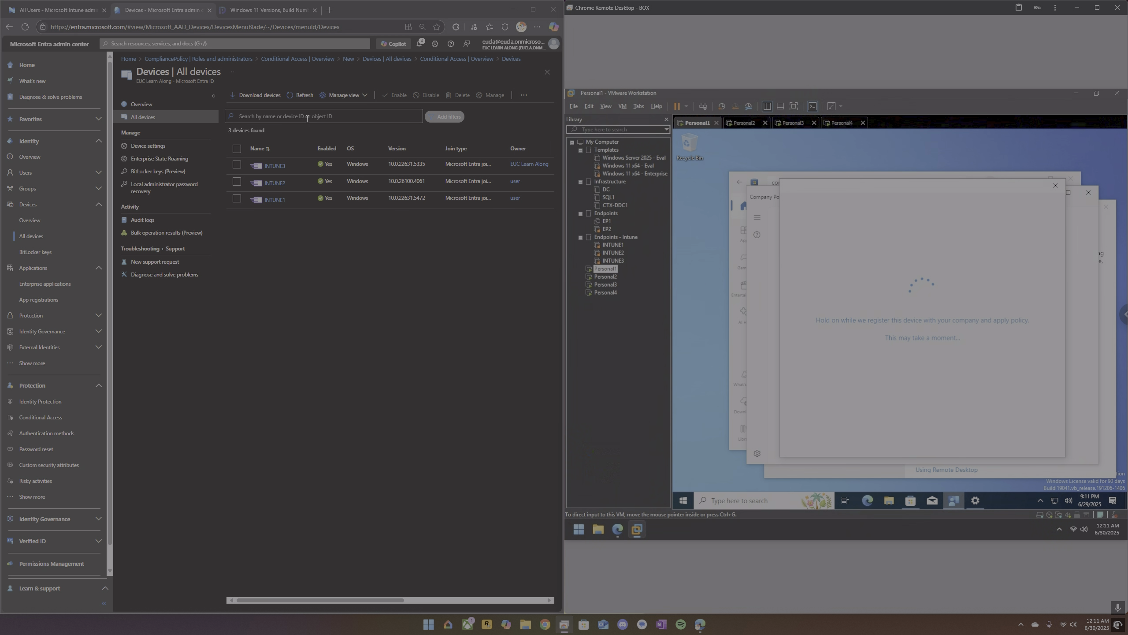
# Refresh the Entra device list, return to the All Users restriction in Intune, and finish the account setup on Personal1.
pyautogui.click(303, 100)
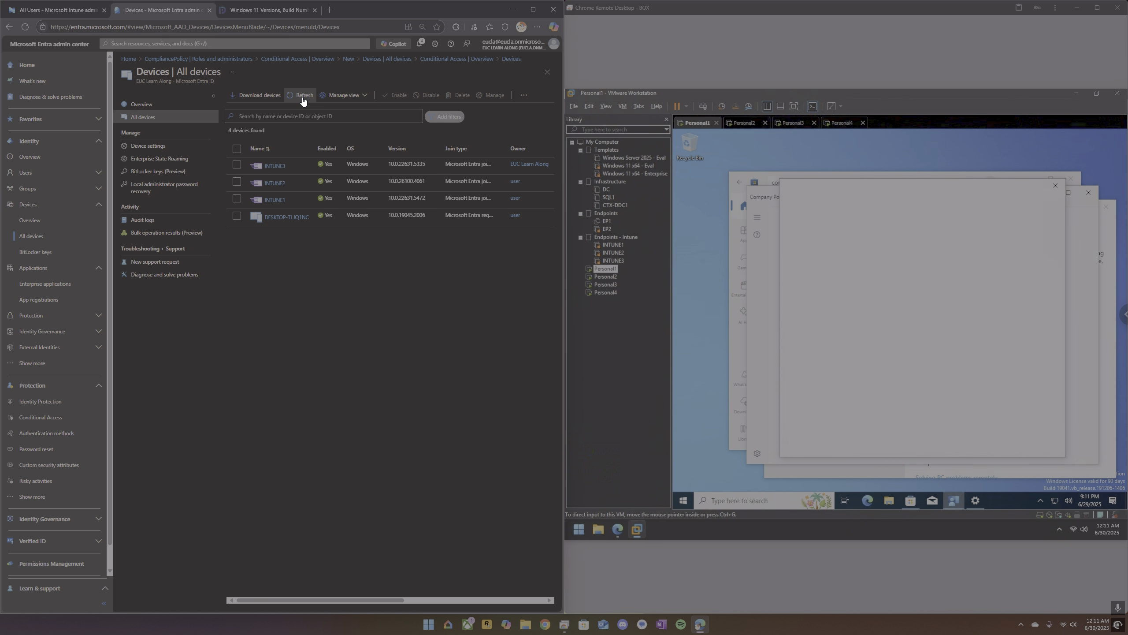
pyautogui.click(61, 13)
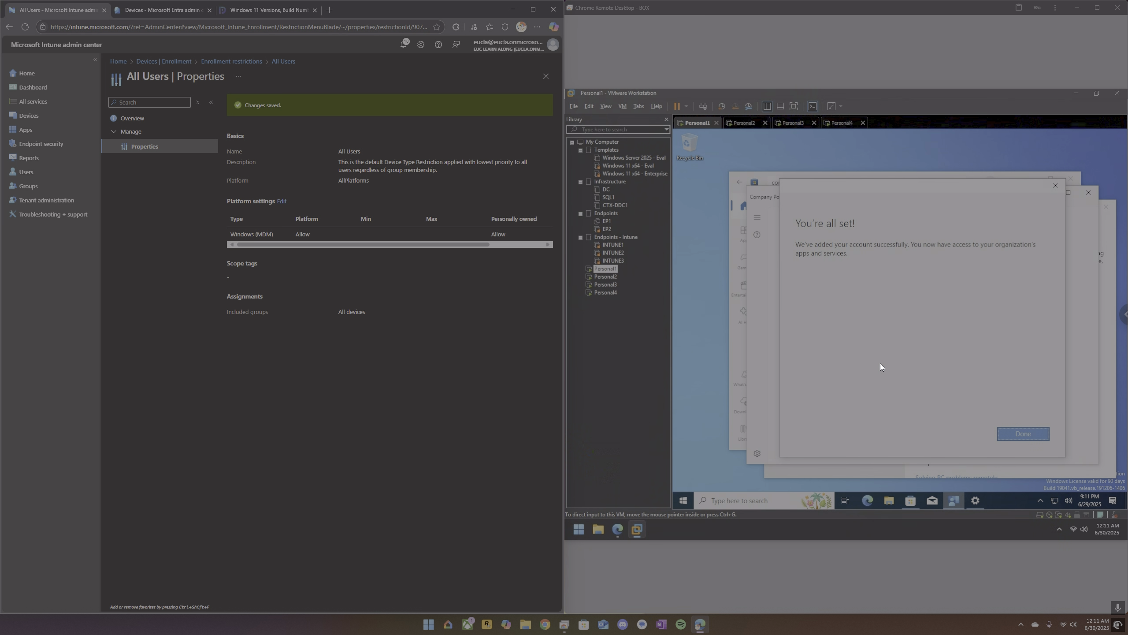
pyautogui.click(1010, 386)
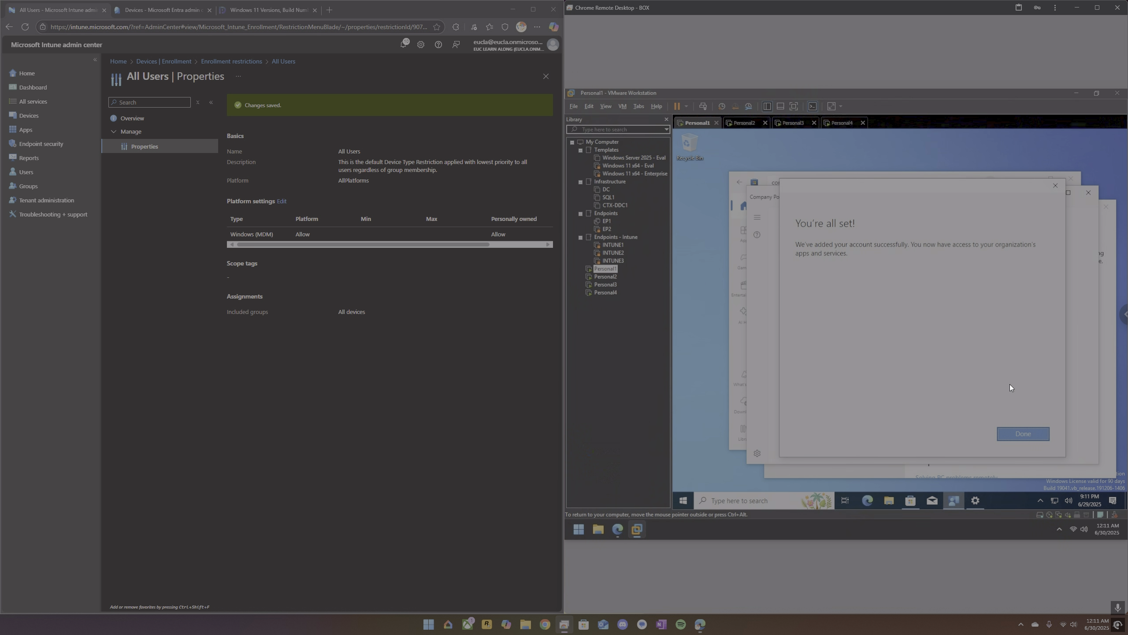
pyautogui.click(1032, 434)
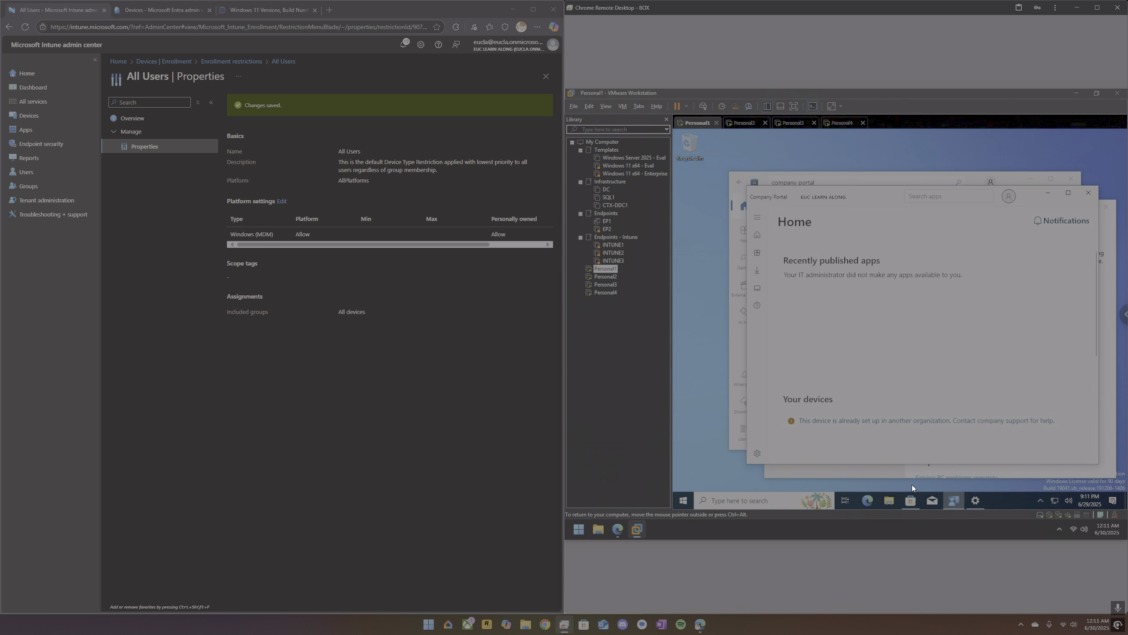
# Check the connected work account in Windows Settings and the device setup notice in Company Portal on Personal1.
pyautogui.click(983, 500)
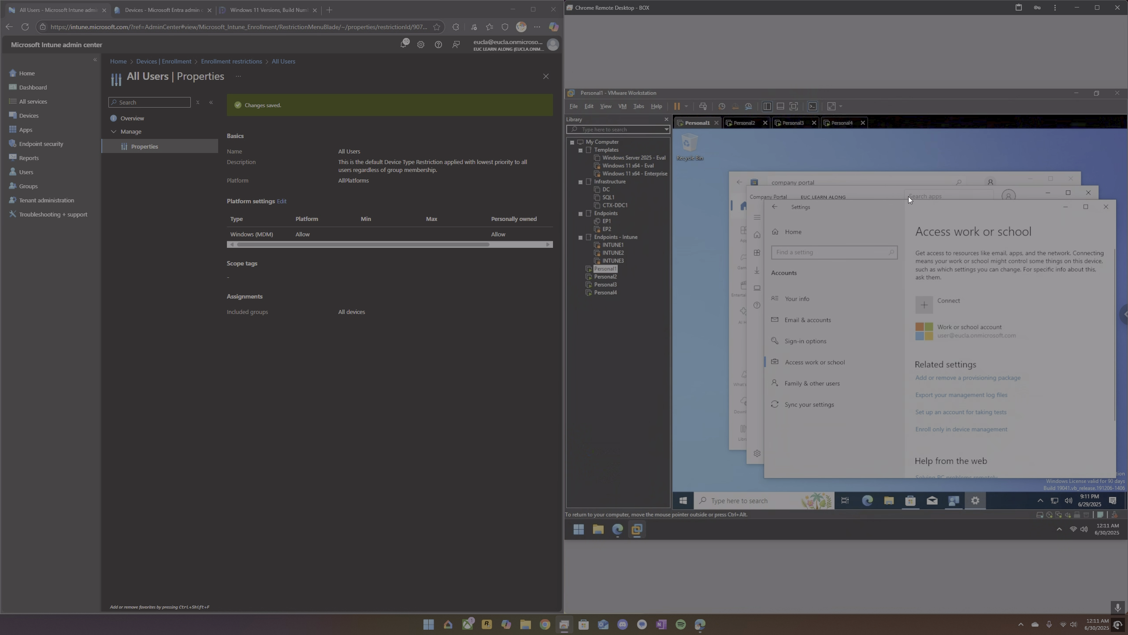
pyautogui.click(880, 195)
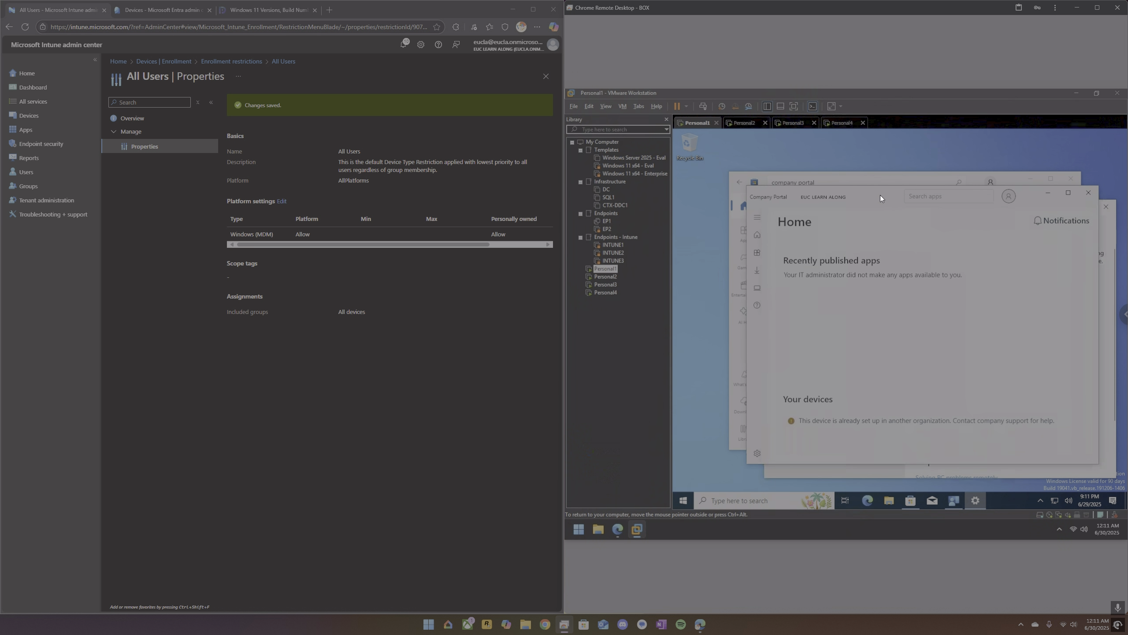
pyautogui.click(908, 420)
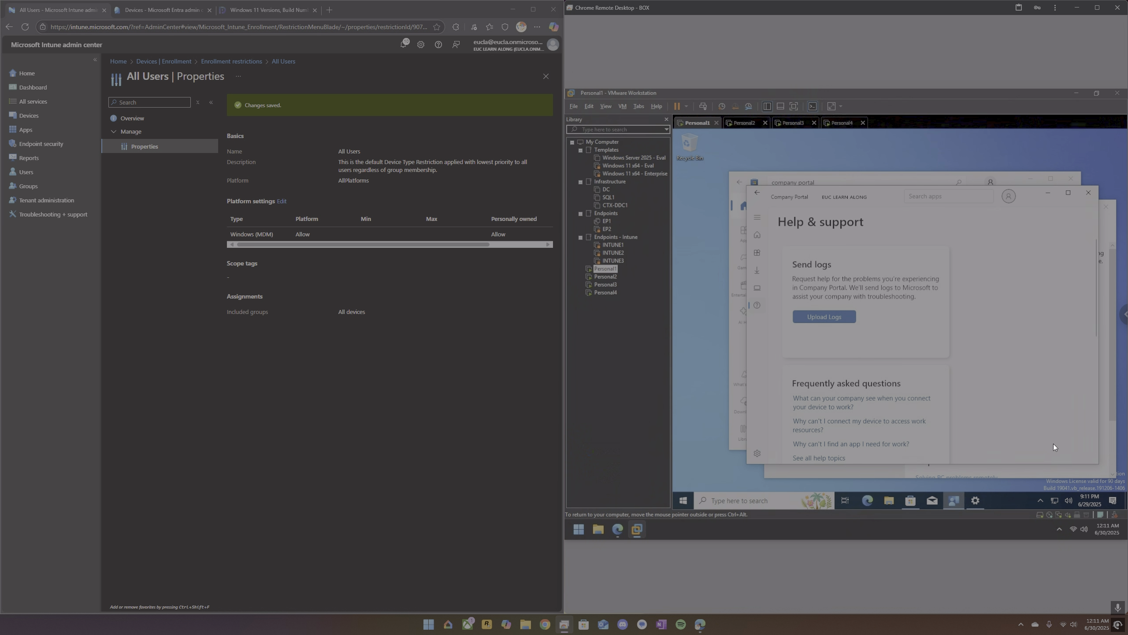
# Disconnect the work or school account from Personal1 in Windows Settings.
pyautogui.click(1081, 470)
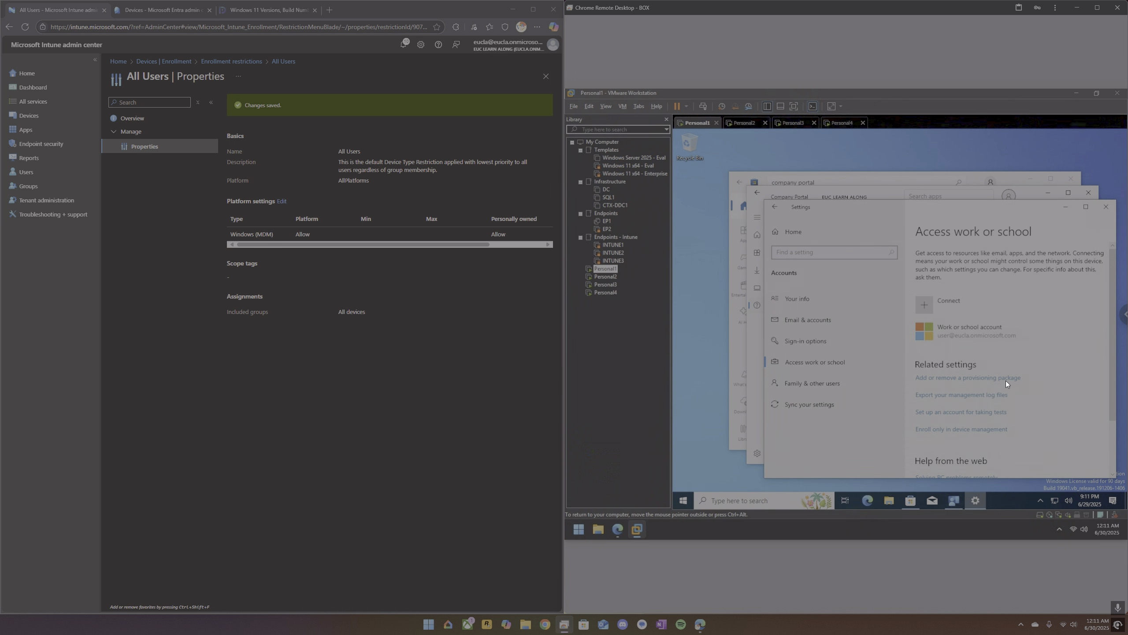
pyautogui.click(1008, 330)
pyautogui.click(1078, 367)
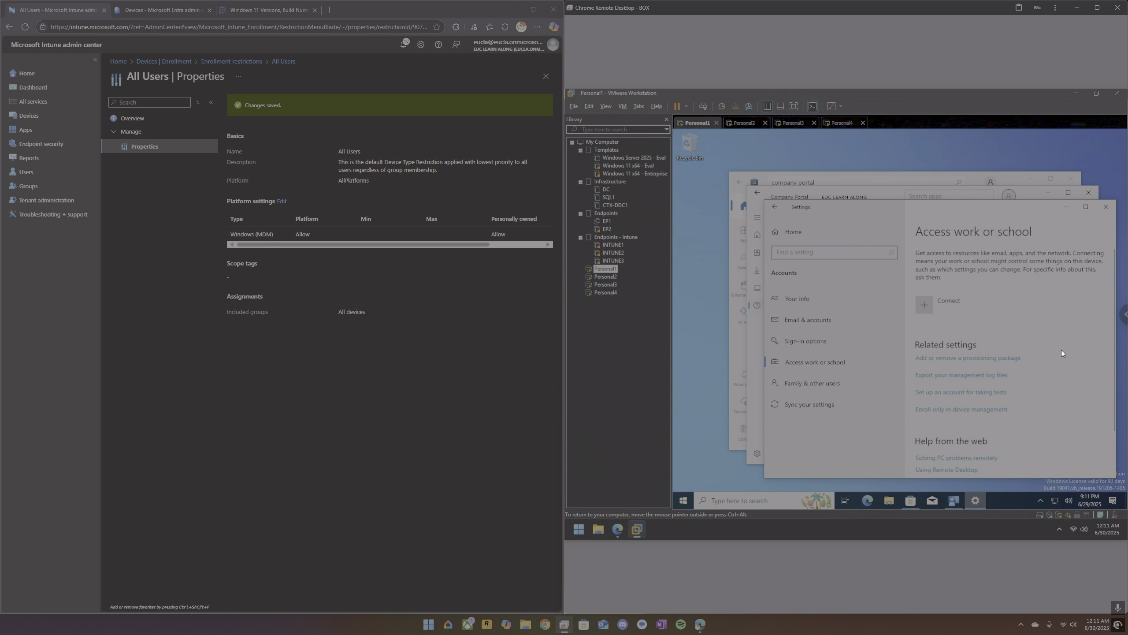
# Start connecting a work or school account in Windows Settings on Personal1 and submit the account's e-mail address.
pyautogui.click(928, 308)
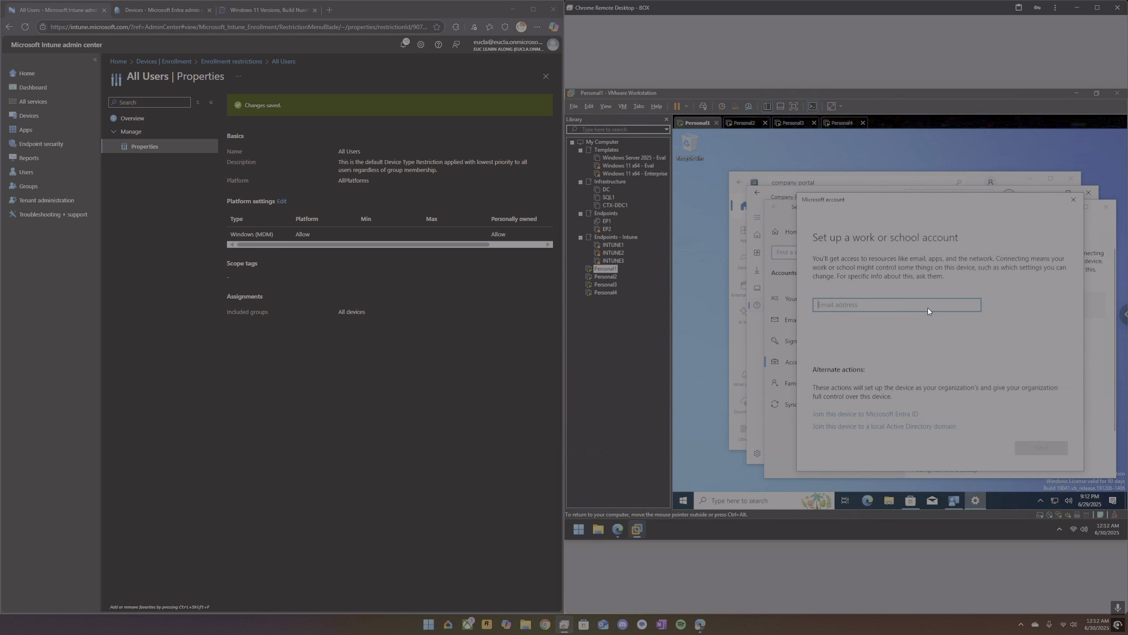
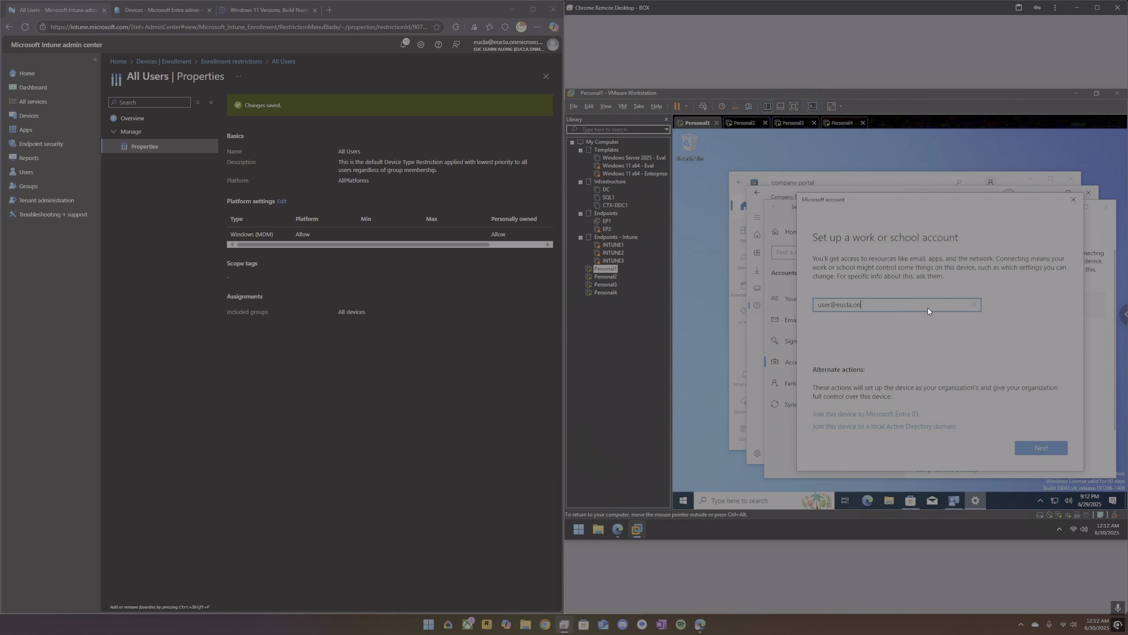
pyautogui.press('Return')
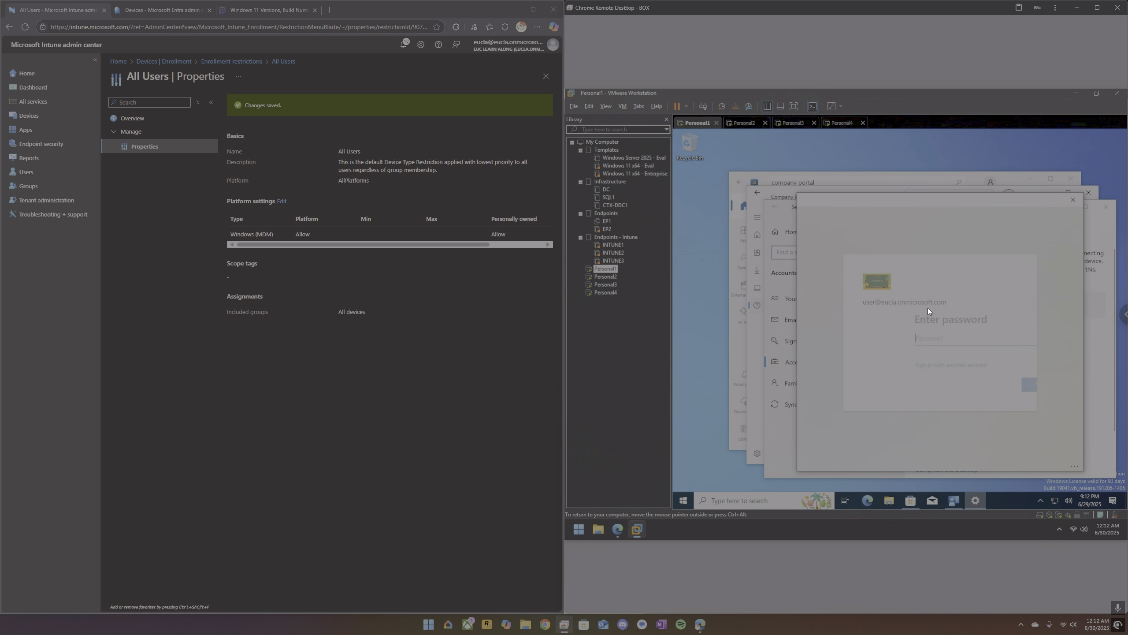
# Sign in with the account password to register Personal1 with the organization.
pyautogui.write('••••••')
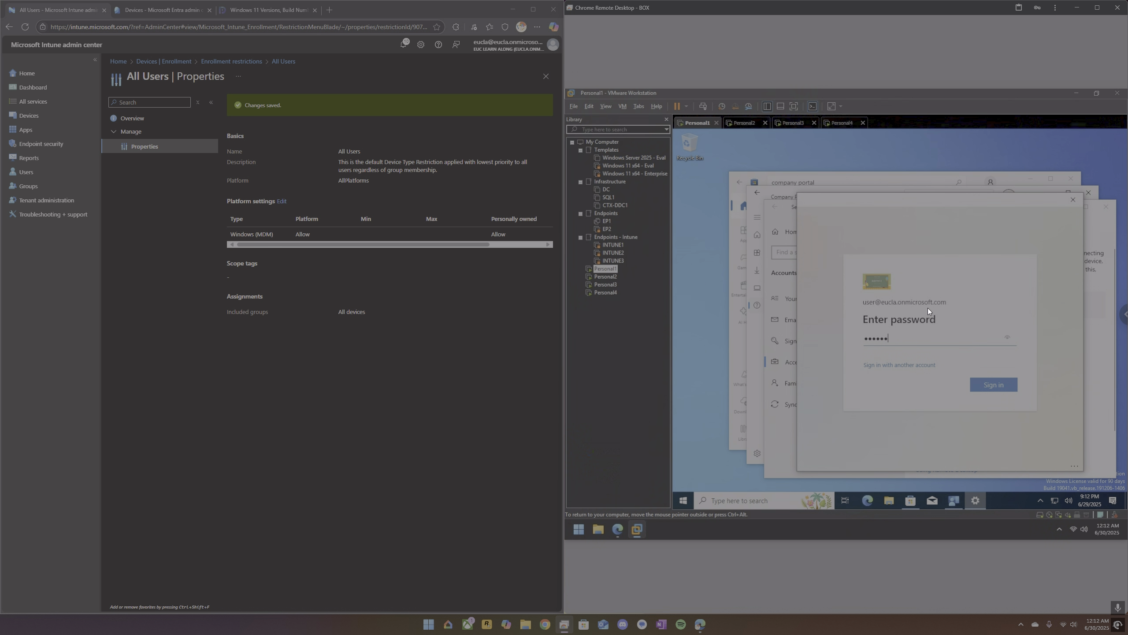
pyautogui.press('Return')
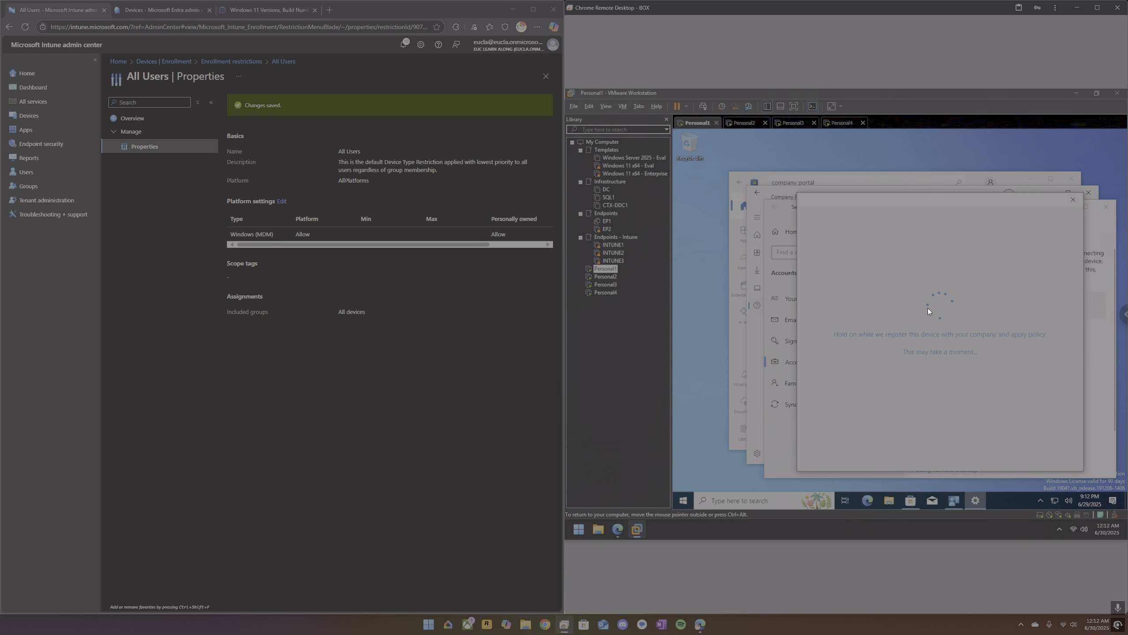
# Refresh the device list in the Microsoft Entra admin center and finish the work account setup on Personal1.
pyautogui.click(159, 8)
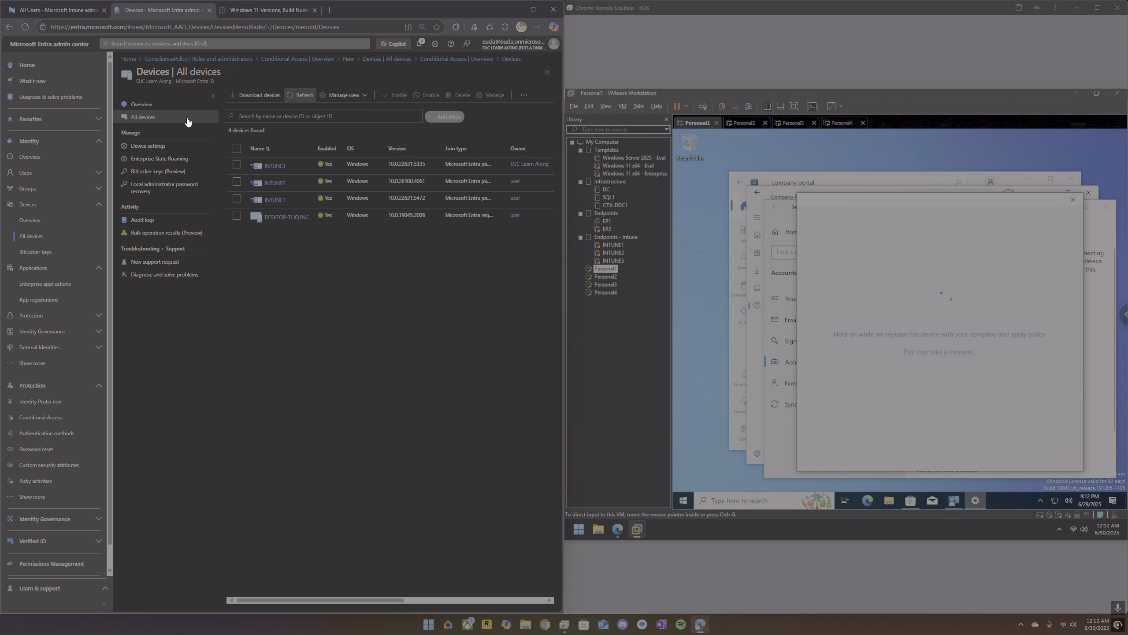
pyautogui.click(292, 96)
pyautogui.click(295, 97)
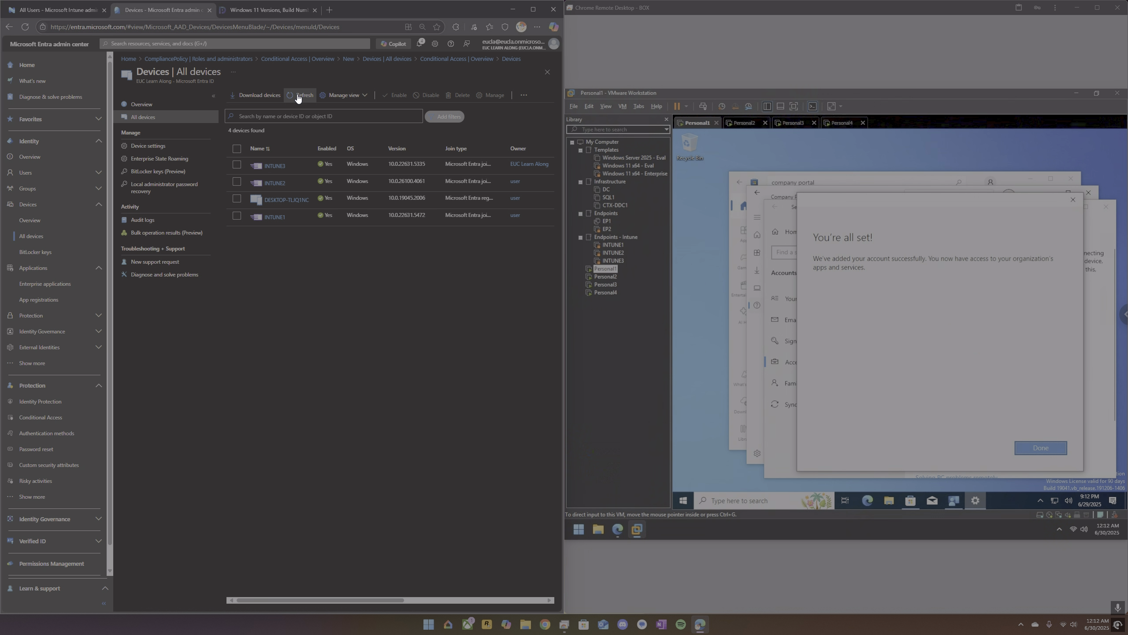
pyautogui.click(1049, 447)
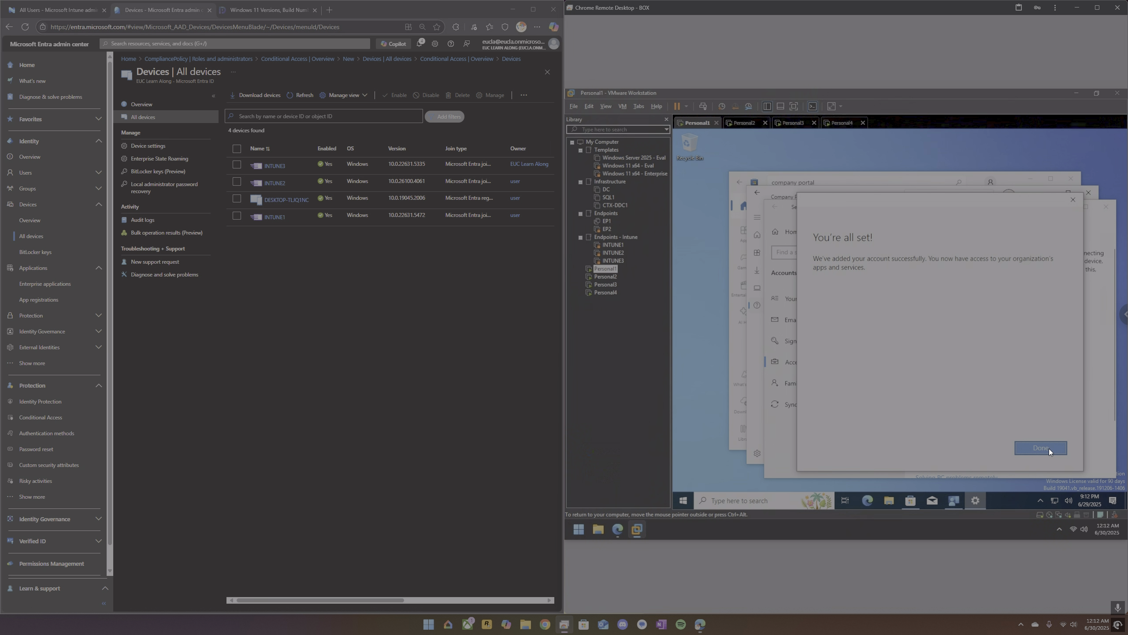
# Check the Company Portal home page on Personal1, and close and reopen Company Portal.
pyautogui.click(954, 500)
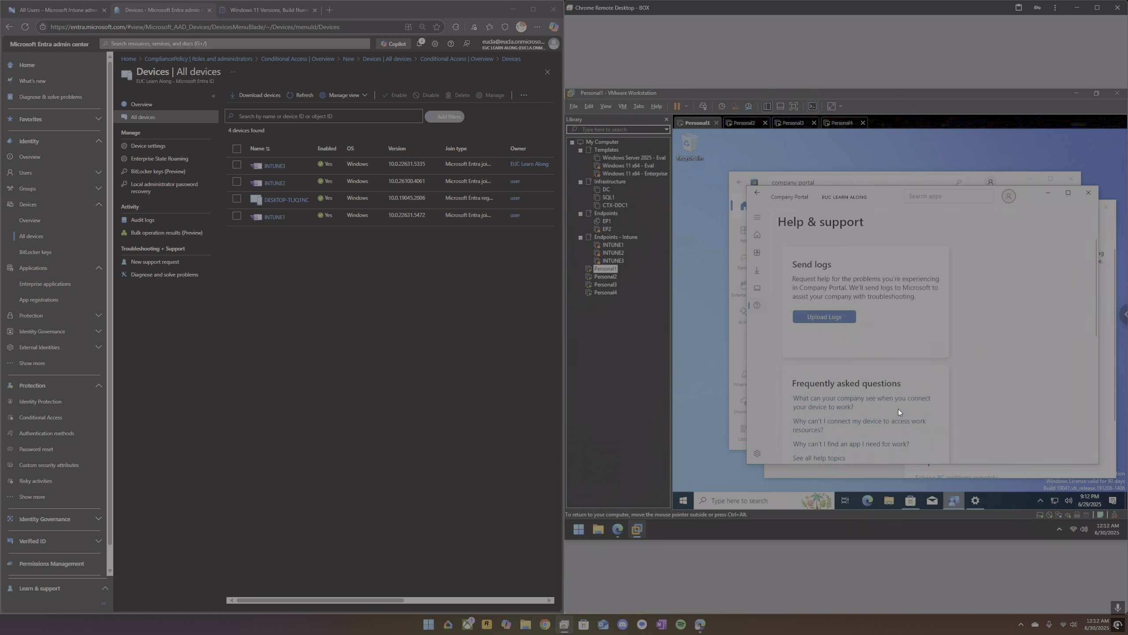
pyautogui.click(758, 235)
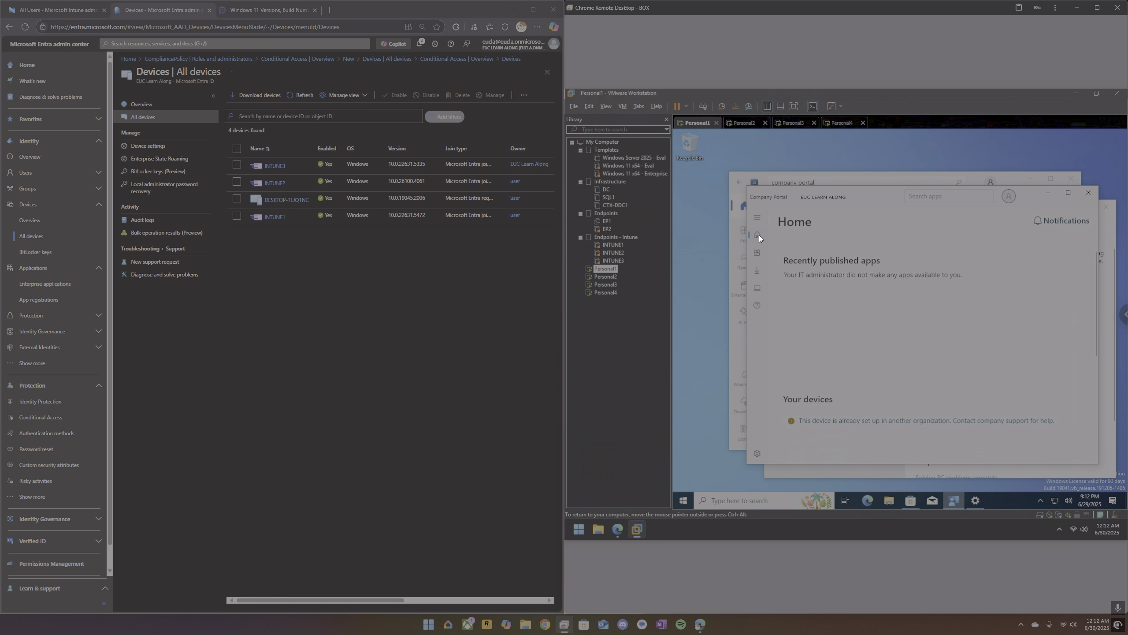
pyautogui.click(1087, 193)
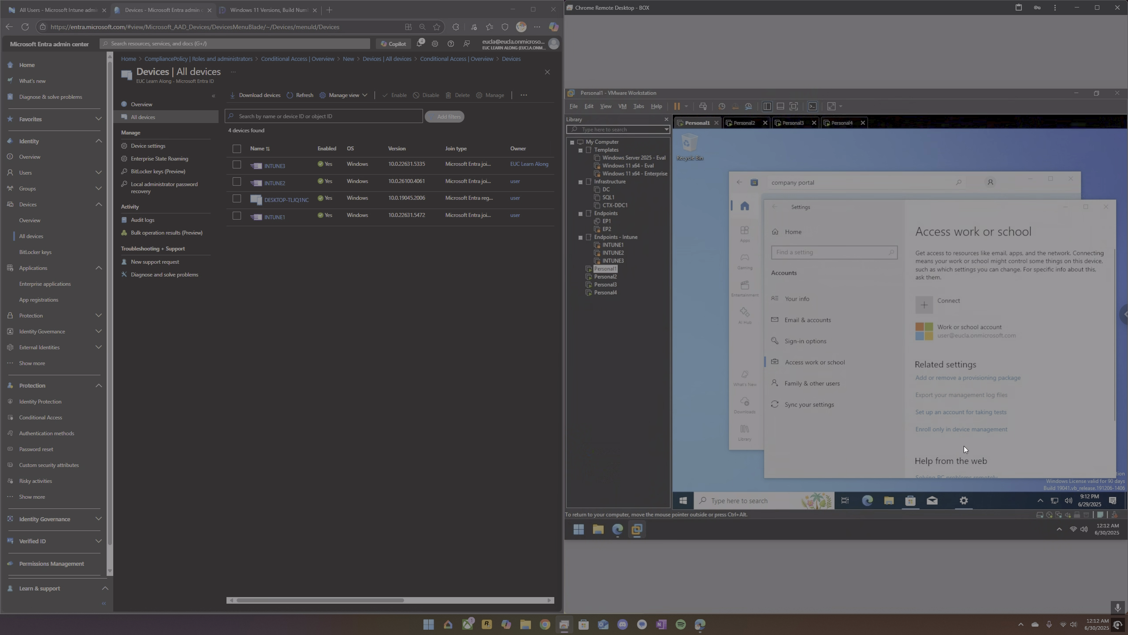
pyautogui.click(690, 500)
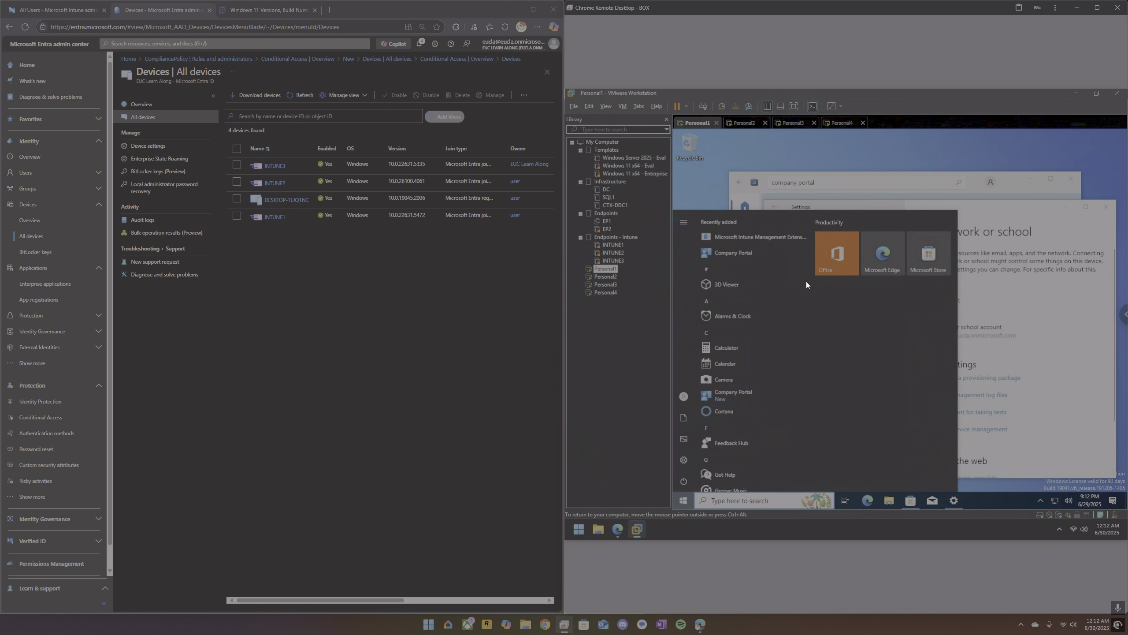
pyautogui.click(745, 256)
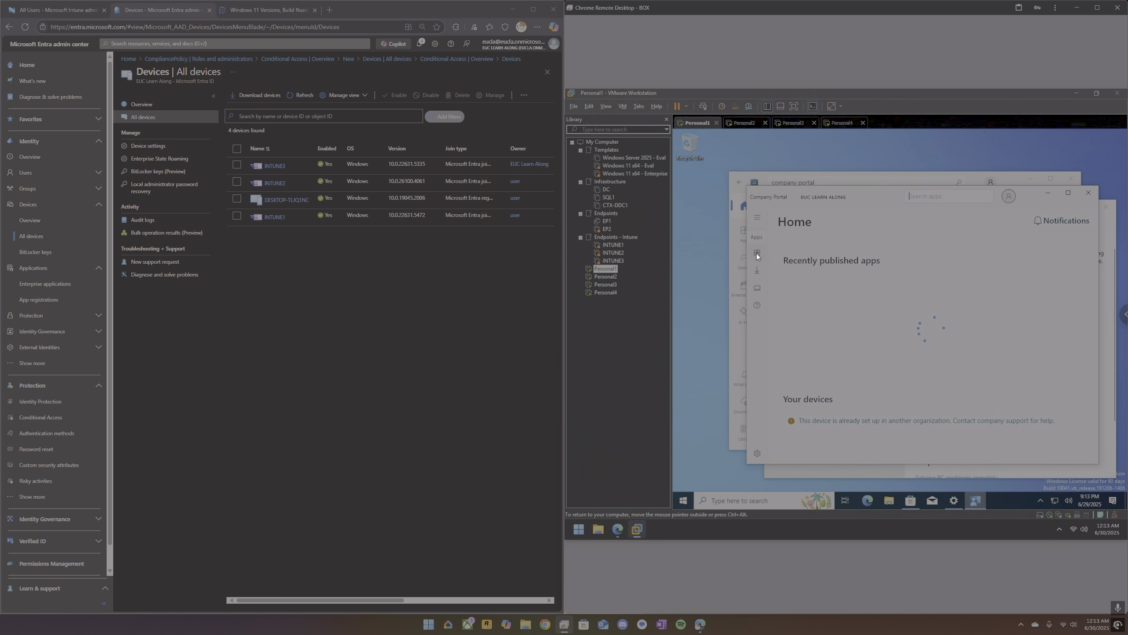
# Examine the device setup notice, support page, user profile, Apps page and Home page in Company Portal.
pyautogui.click(758, 288)
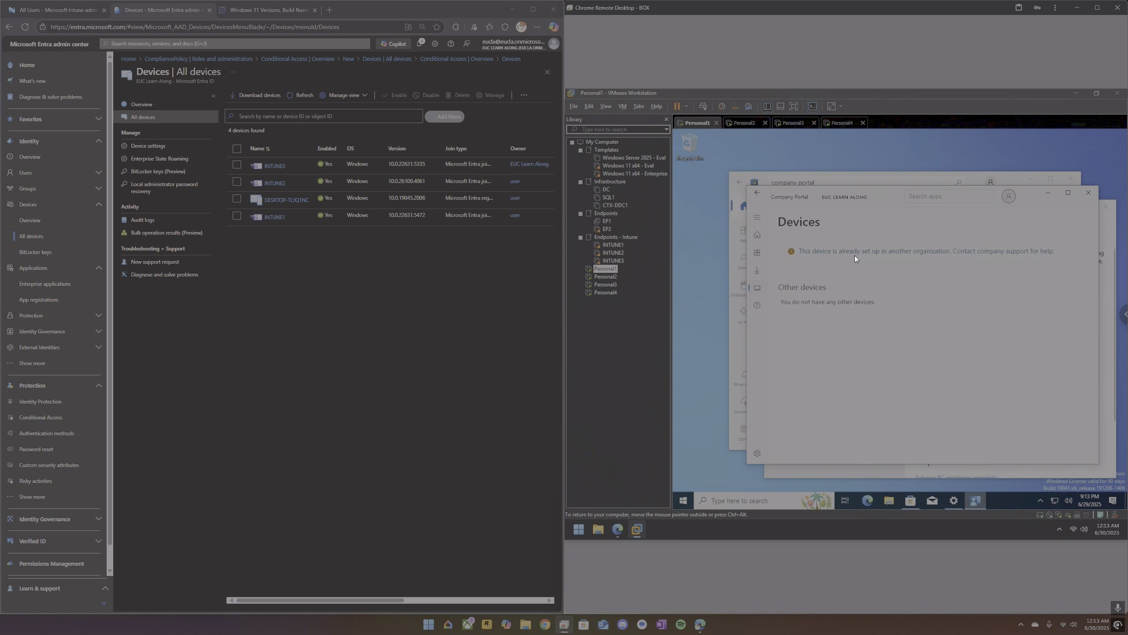
pyautogui.click(855, 255)
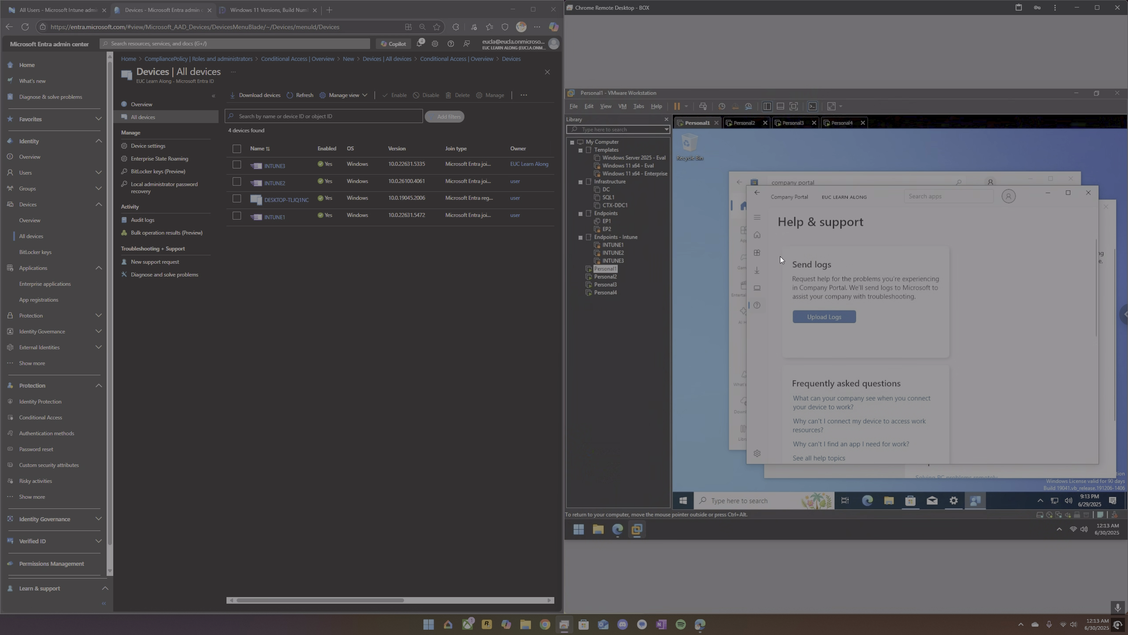
pyautogui.click(759, 287)
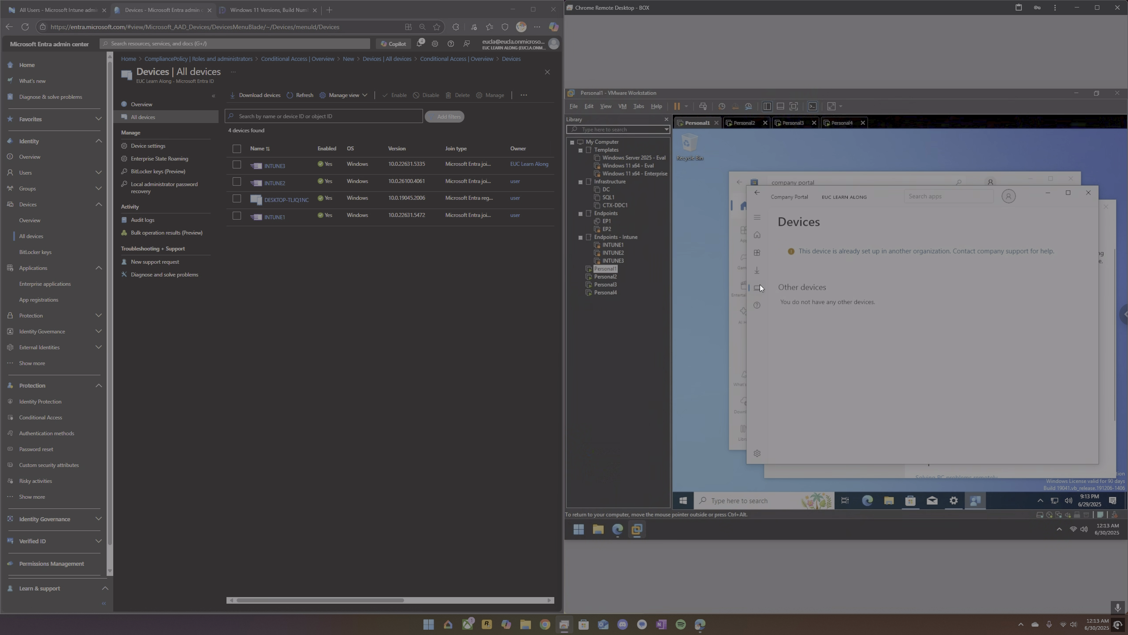
pyautogui.click(1009, 197)
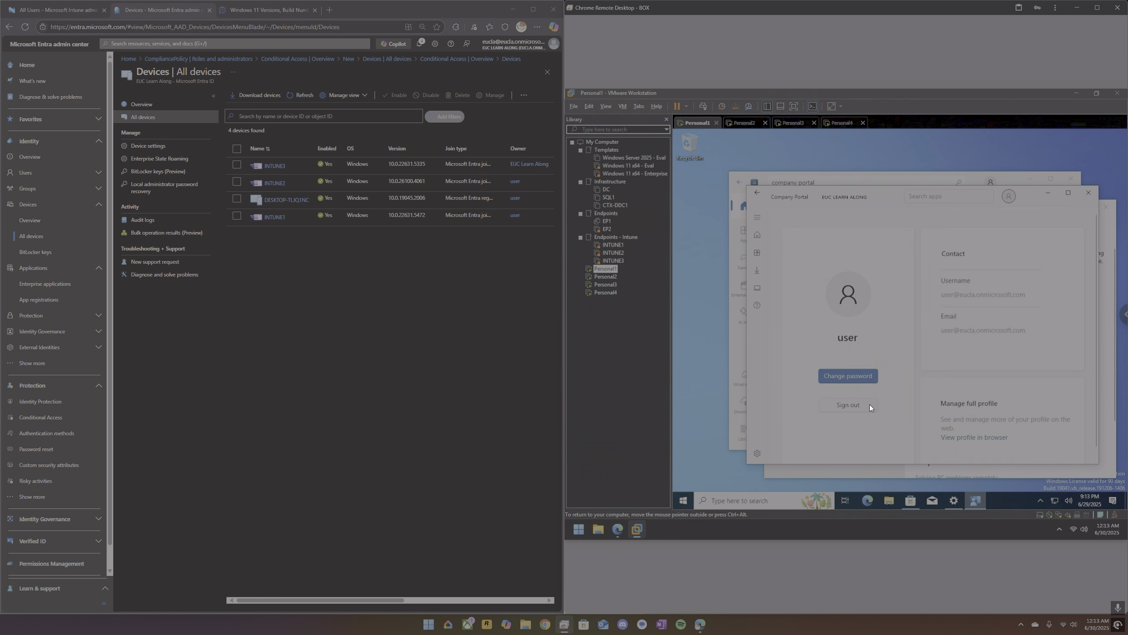
pyautogui.click(757, 288)
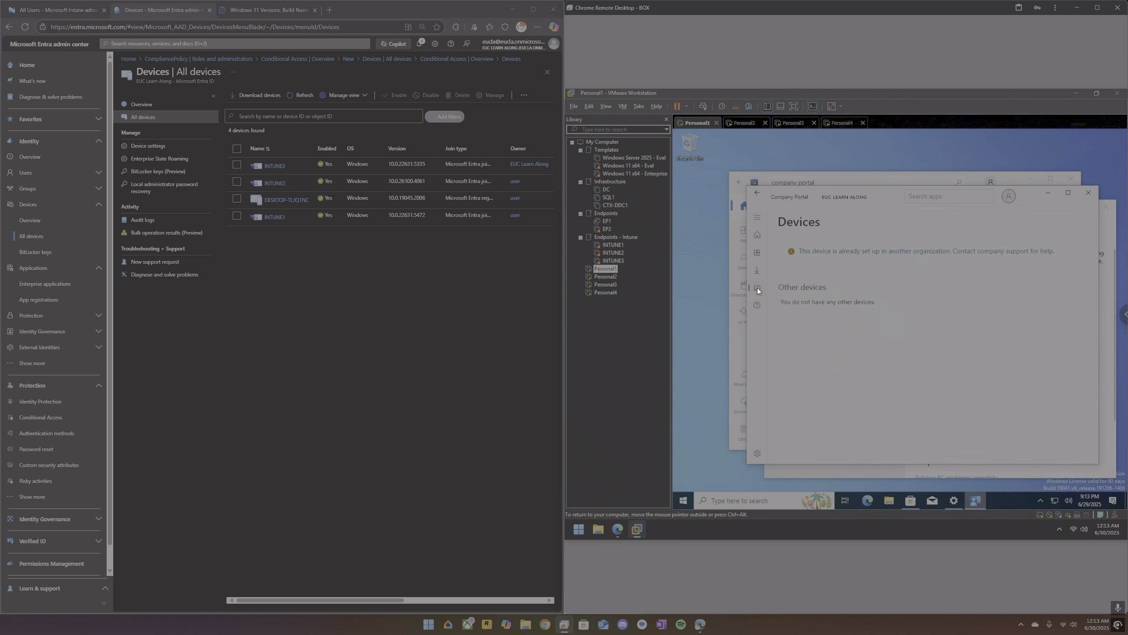
pyautogui.click(764, 254)
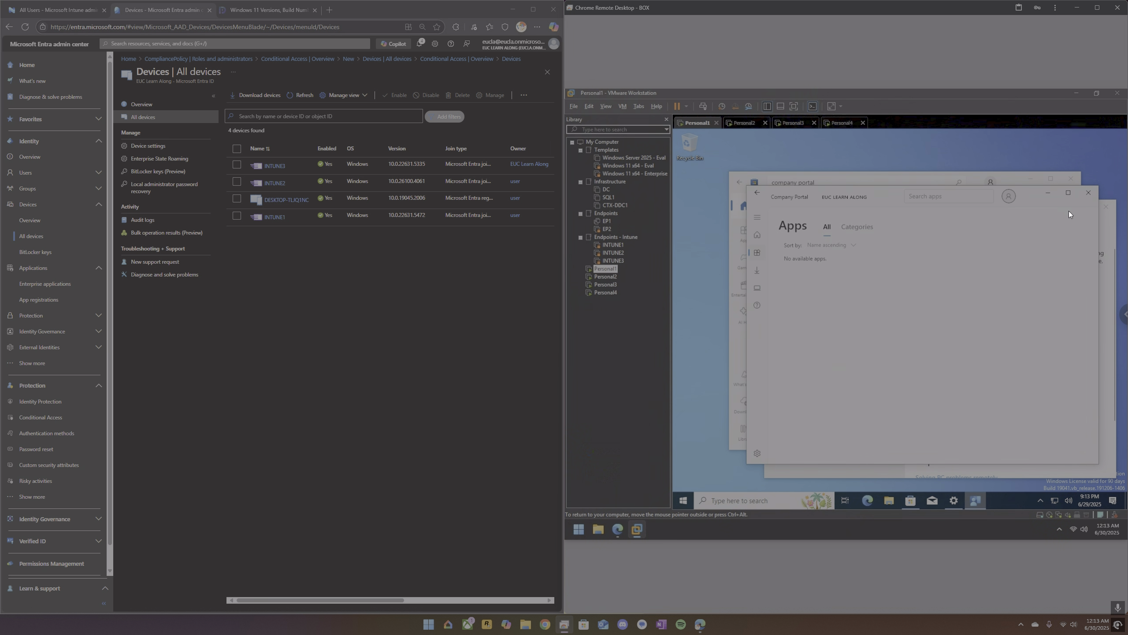
pyautogui.click(756, 235)
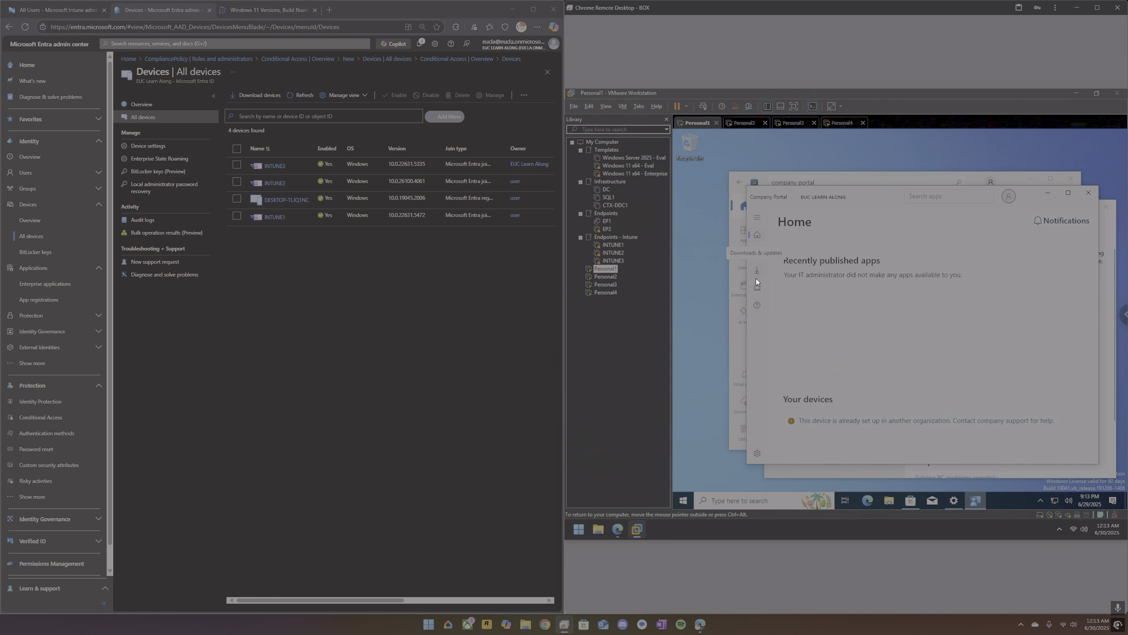
# Sign the user account out of Company Portal on Personal1 and confirm the sign-out.
pyautogui.click(1013, 198)
pyautogui.click(864, 404)
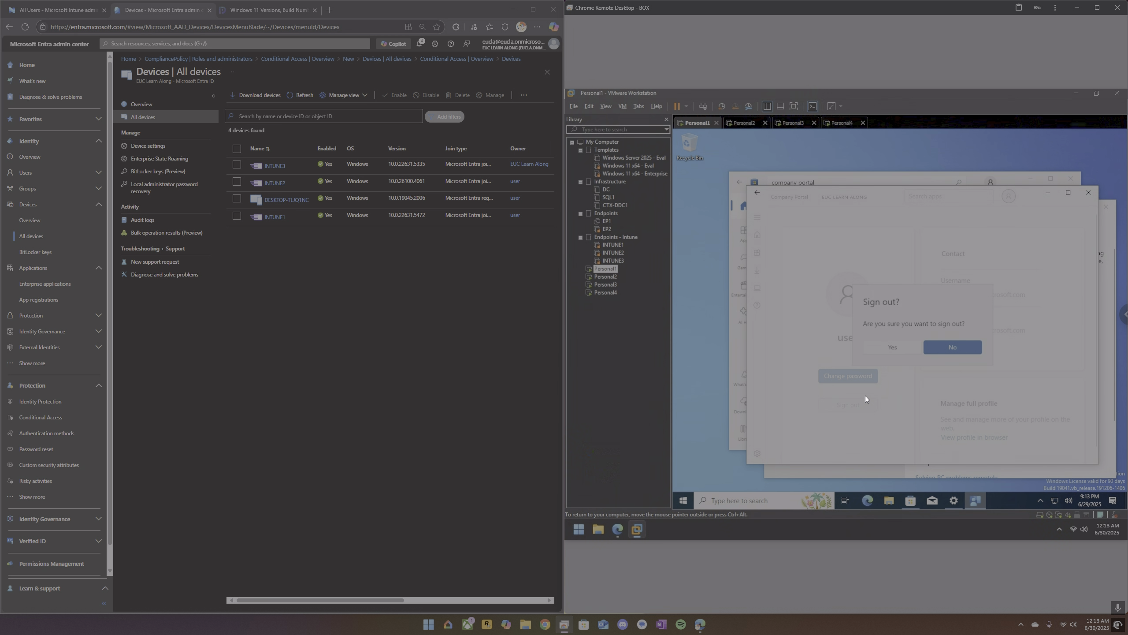
pyautogui.click(894, 347)
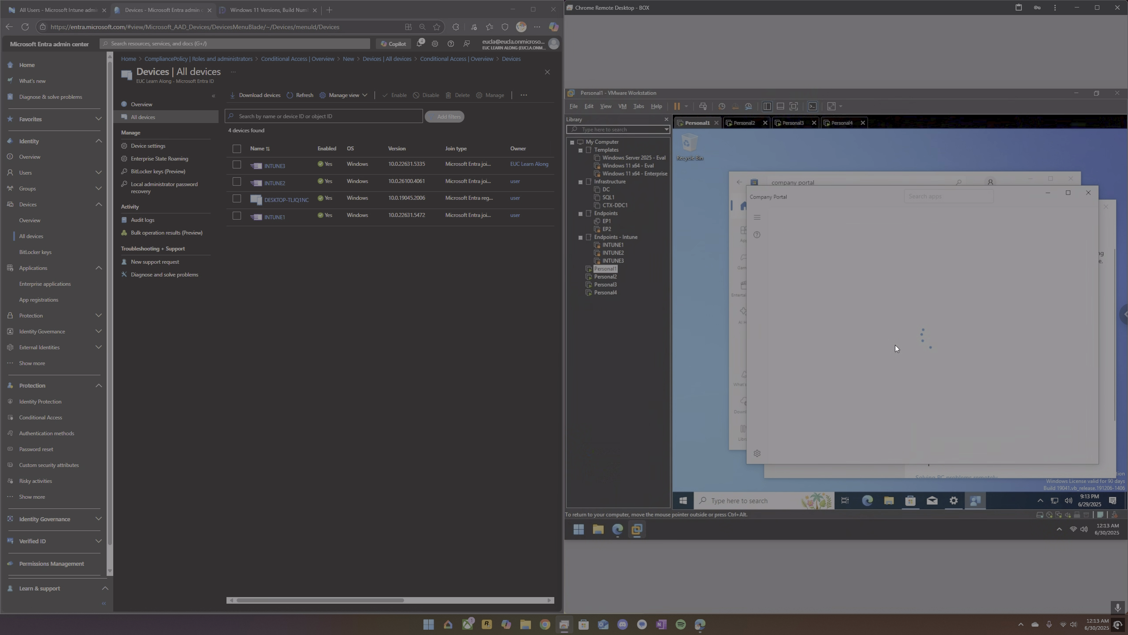
# Try to disconnect the work or school account from Personal1 in Windows Settings, confirming the account removal.
pyautogui.click(1109, 245)
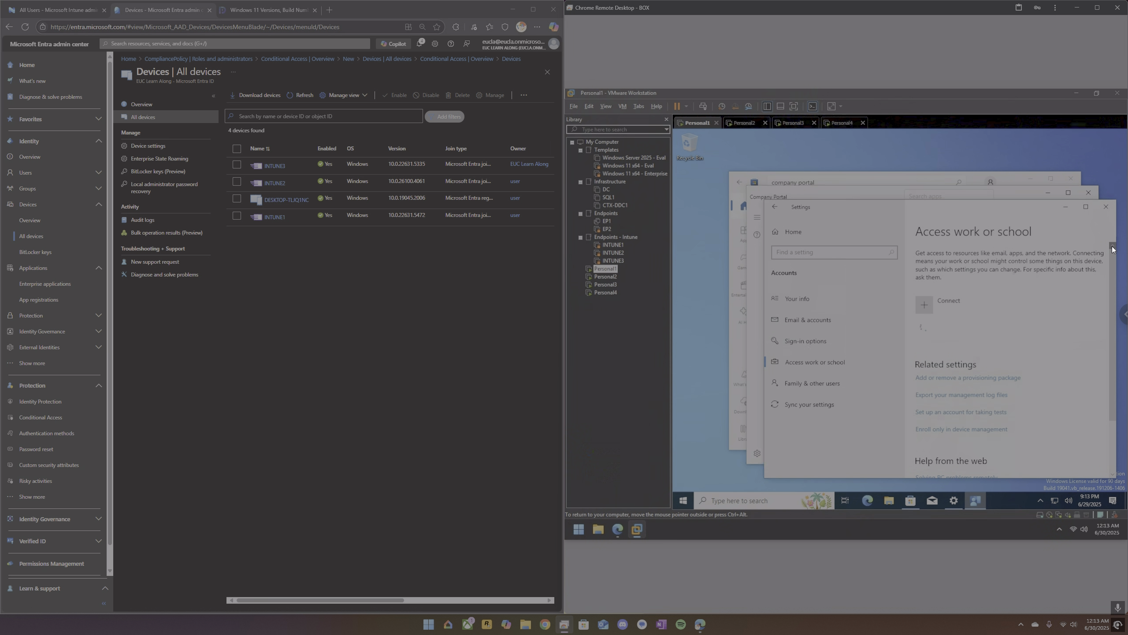
pyautogui.click(1012, 331)
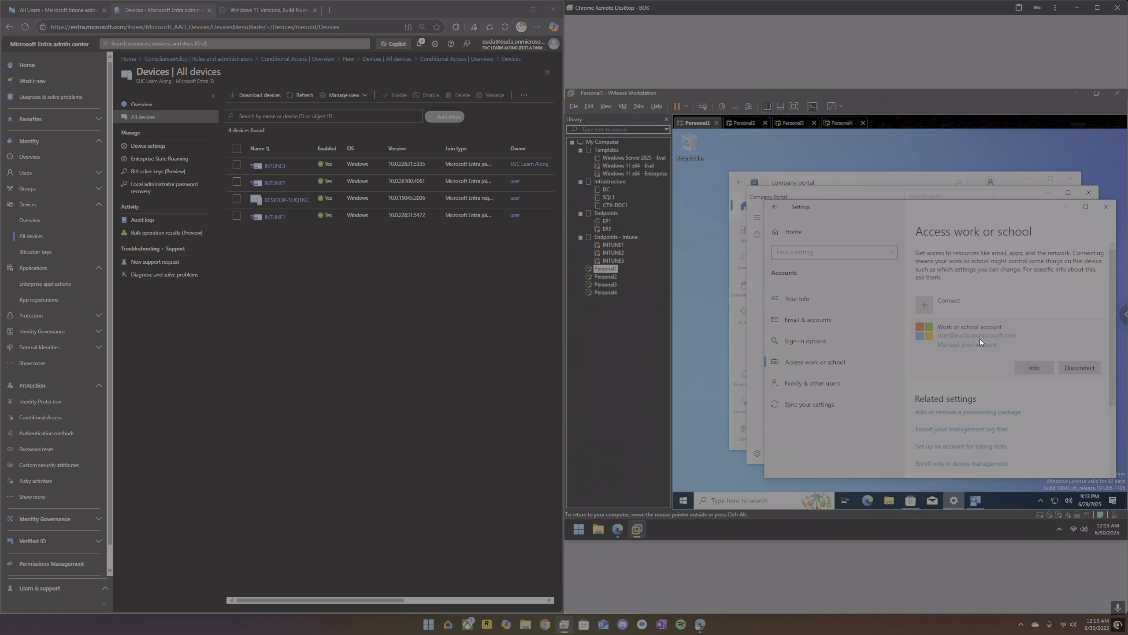
pyautogui.click(1071, 370)
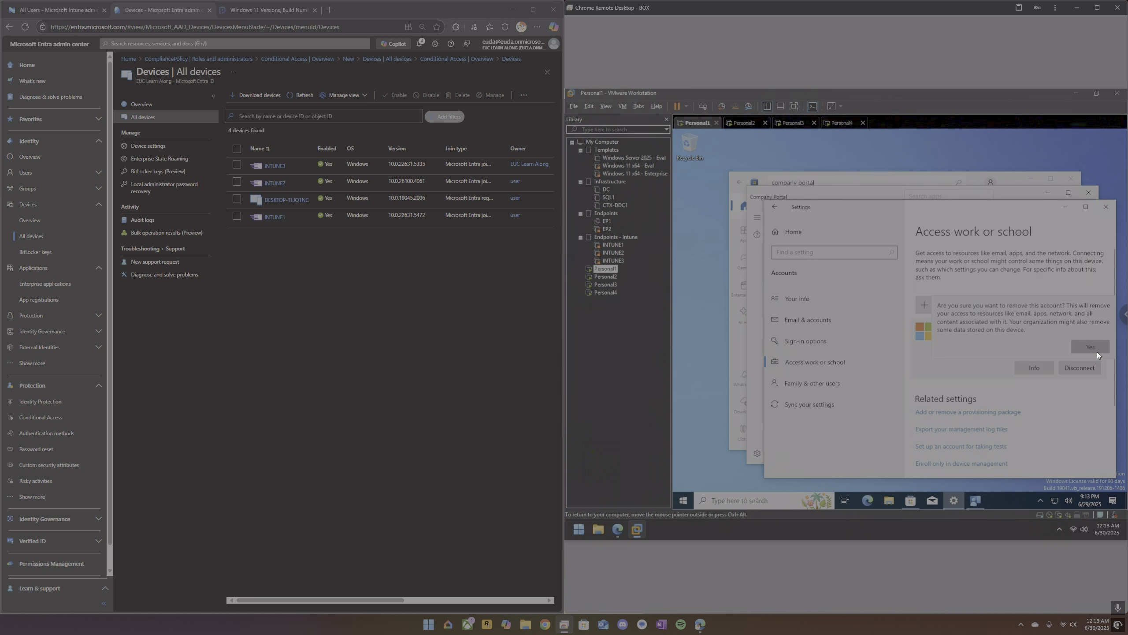
pyautogui.click(1095, 351)
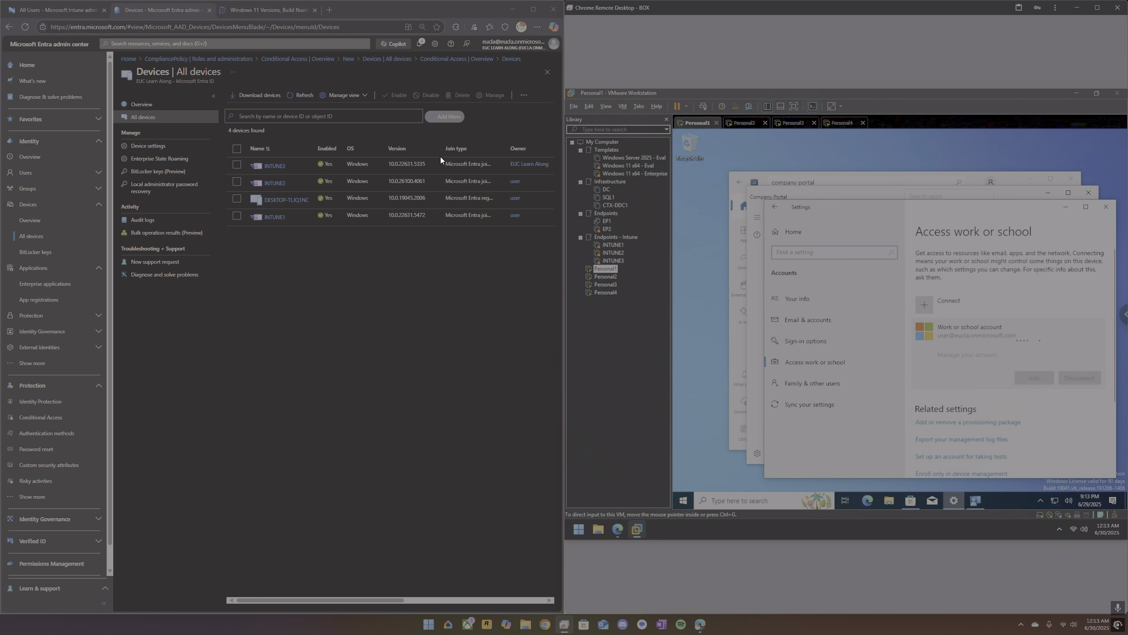
# Widen the Join type column in the Entra device list and refresh the list.
pyautogui.moveTo(506, 149); pyautogui.dragTo(522, 148)
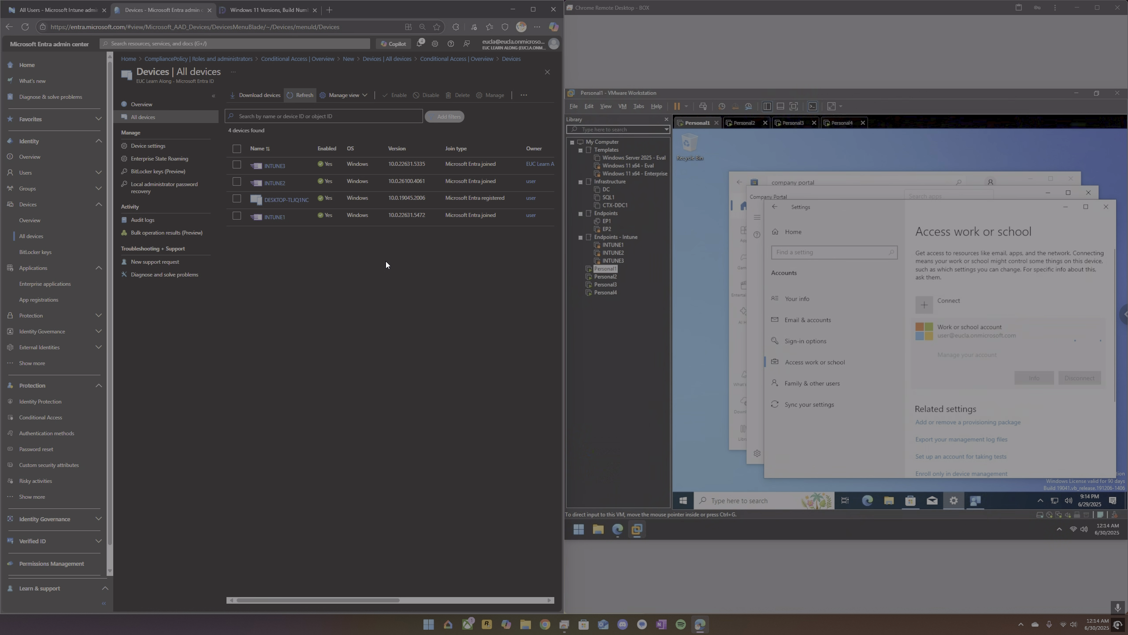
pyautogui.click(300, 101)
pyautogui.click(299, 103)
# Show the Windows devices in Intune, widen the Device name column, refresh the list, and open the DESKTOP-TLJQ1NC overview.
pyautogui.click(66, 14)
pyautogui.click(29, 114)
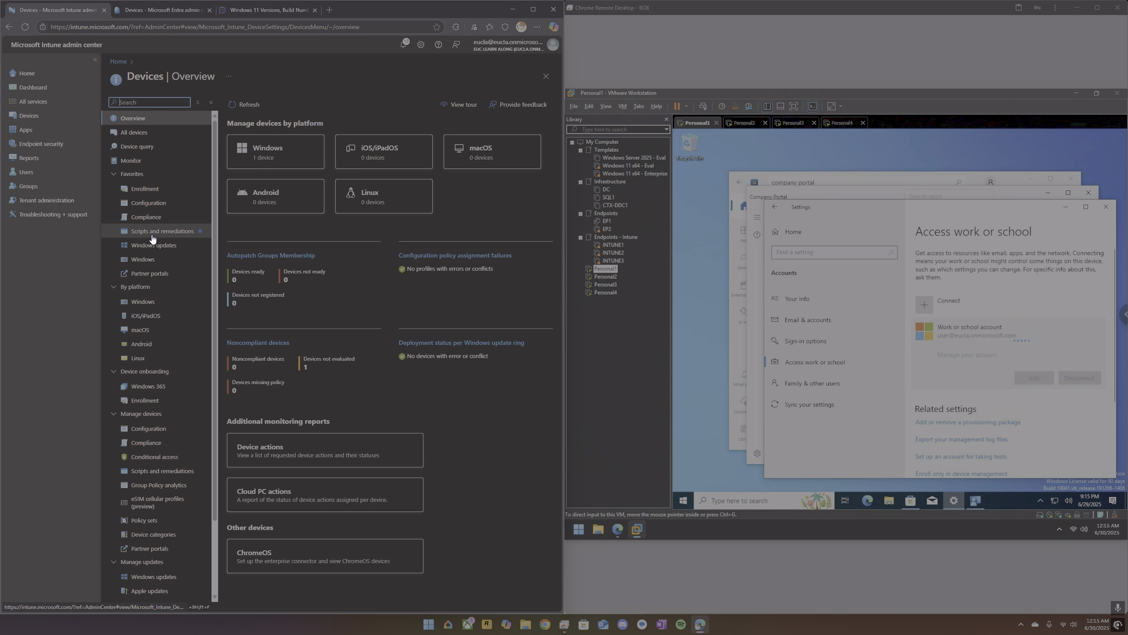
pyautogui.click(156, 261)
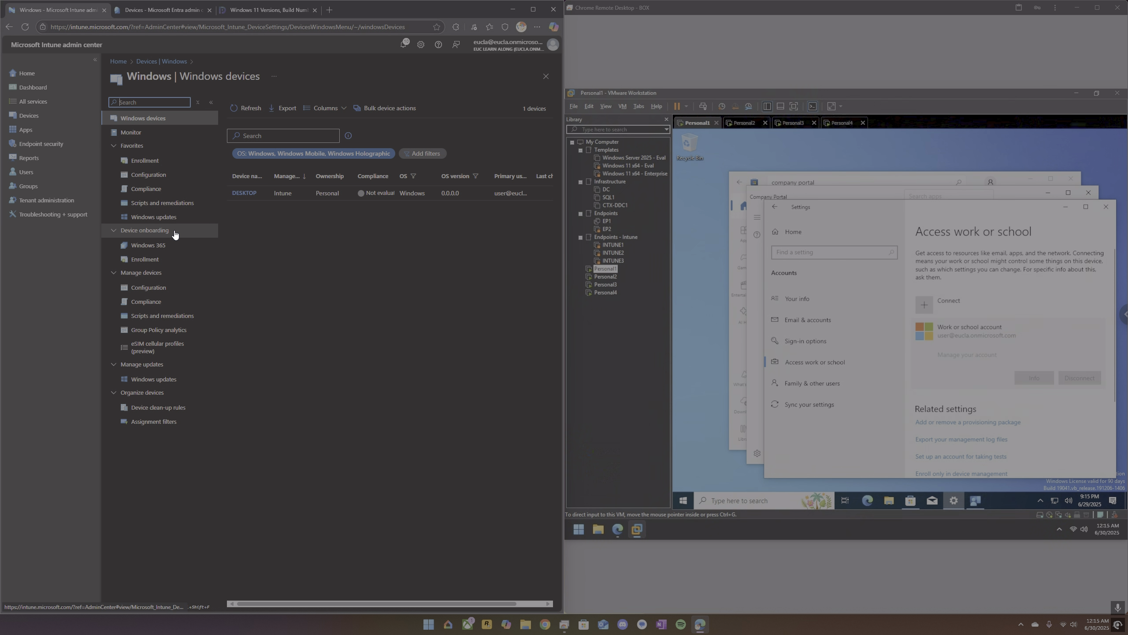
pyautogui.moveTo(269, 176); pyautogui.dragTo(316, 176)
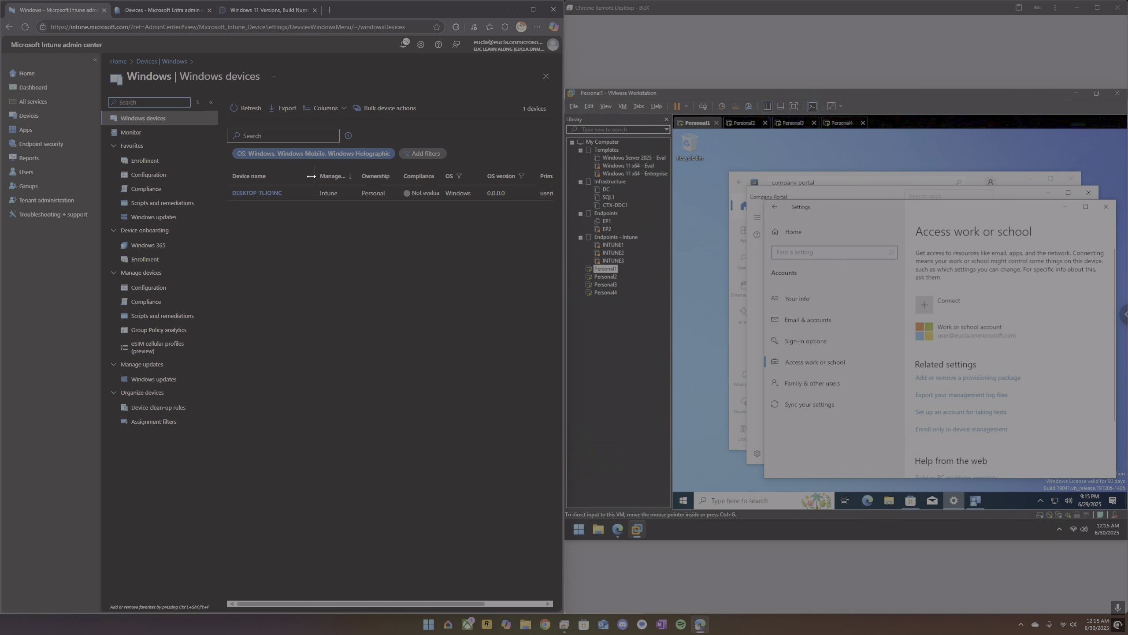
pyautogui.click(251, 108)
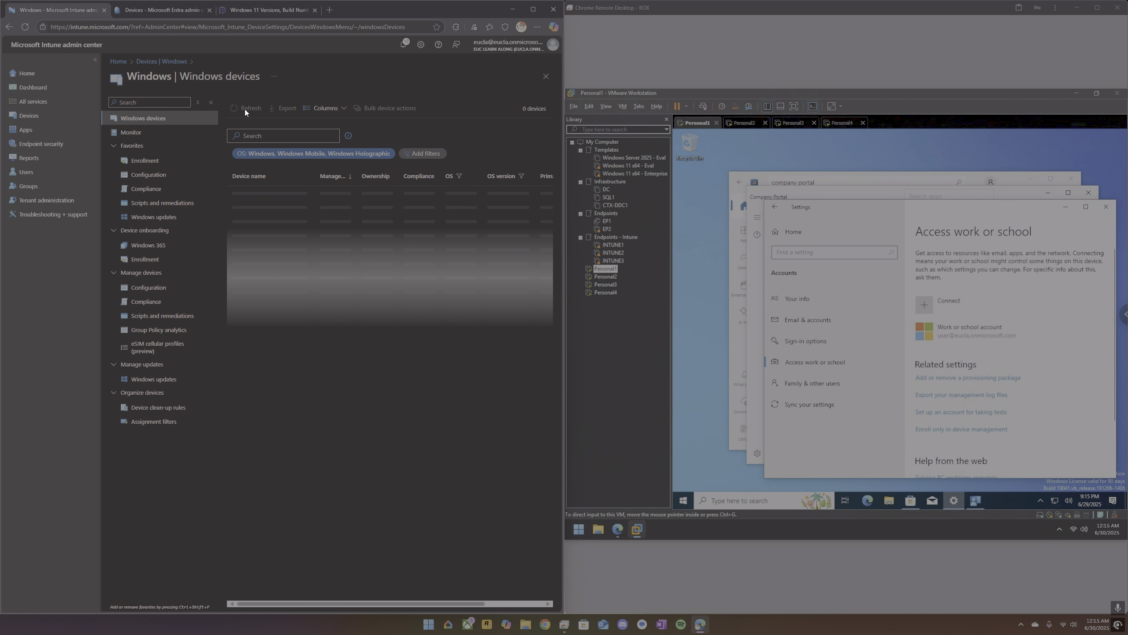
pyautogui.click(265, 194)
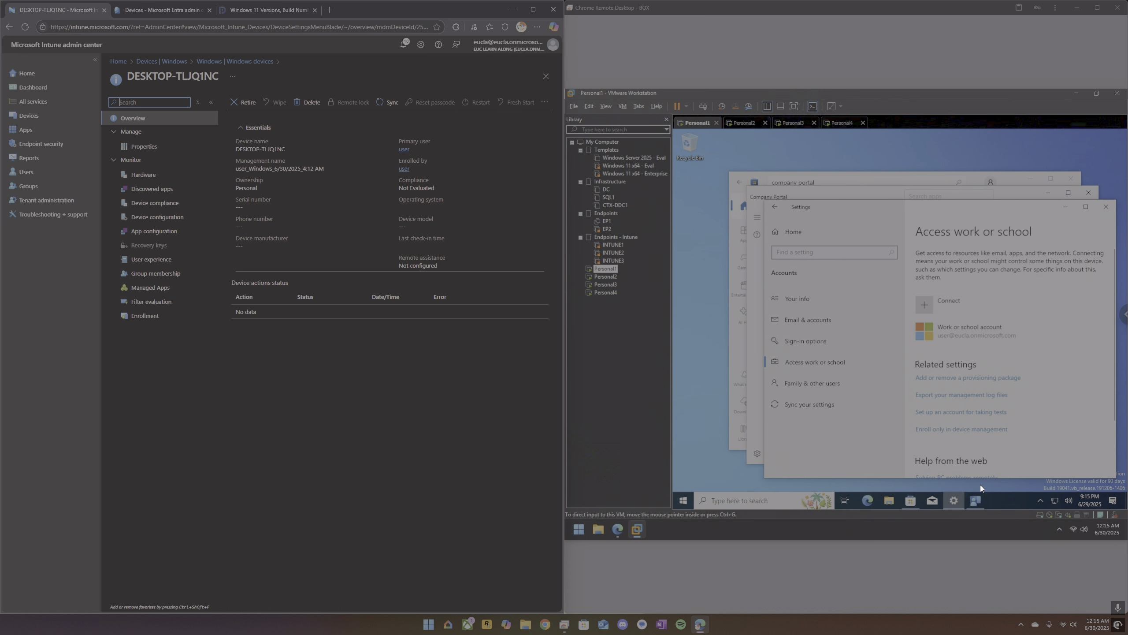
# Start a sign-in to Company Portal on Personal1 and submit the test user's work e-mail address.
pyautogui.click(978, 503)
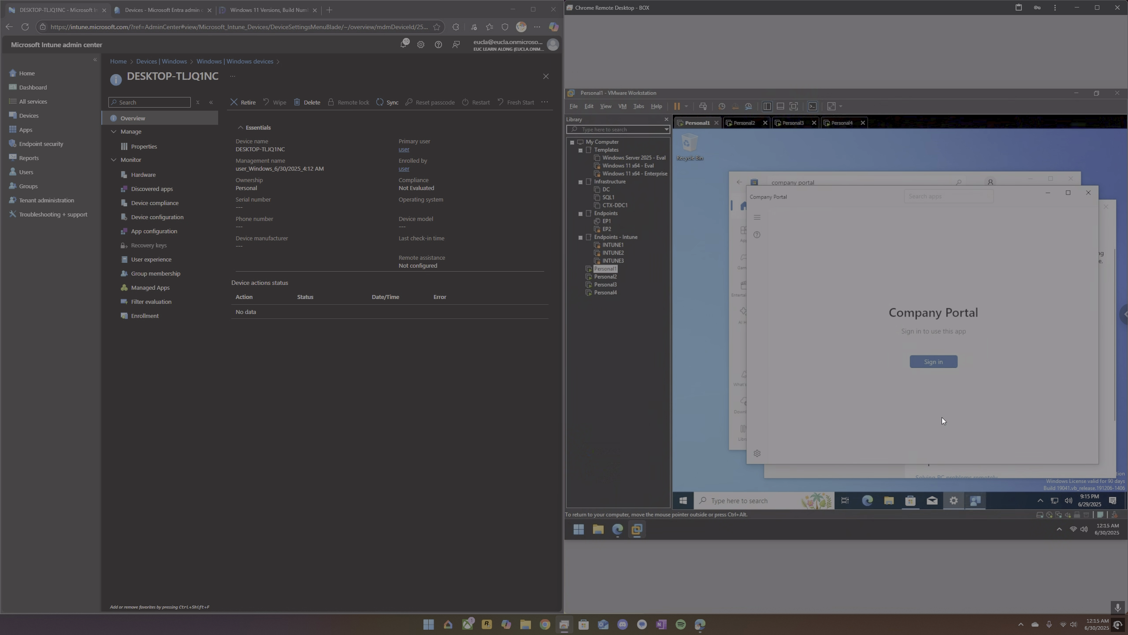
pyautogui.click(934, 361)
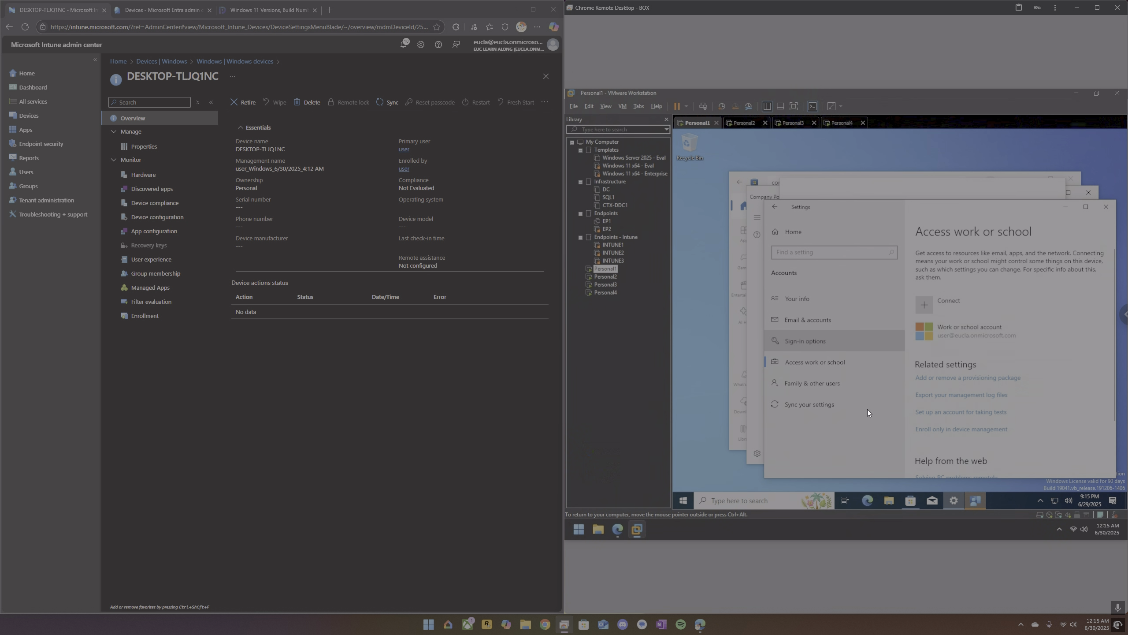
pyautogui.click(979, 503)
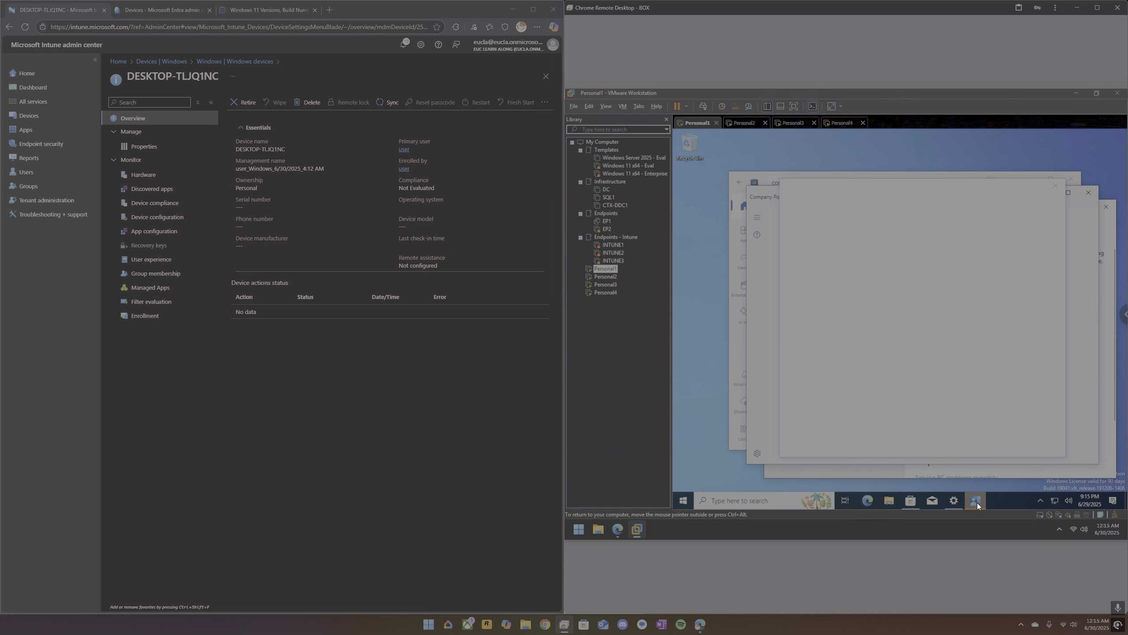
pyautogui.click(954, 501)
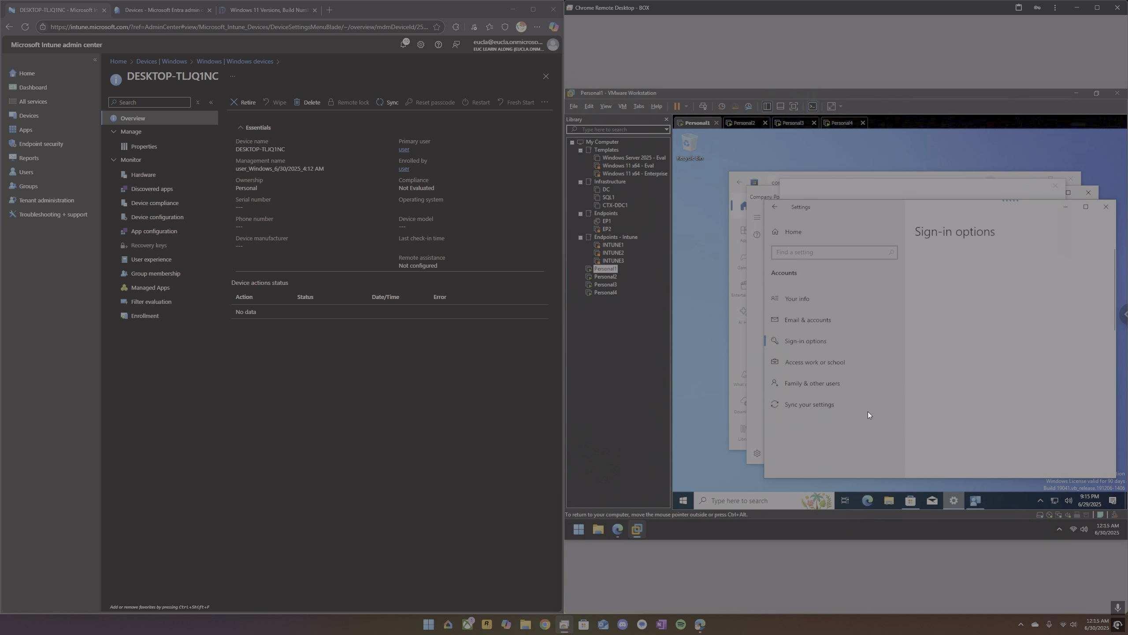
pyautogui.click(818, 362)
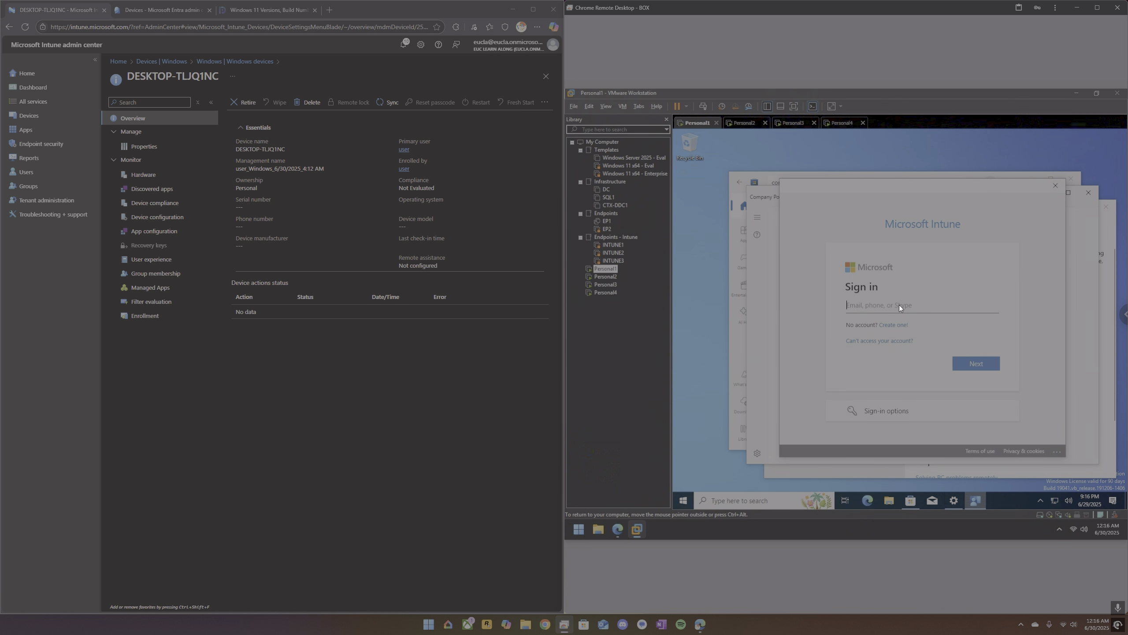
pyautogui.press('Return')
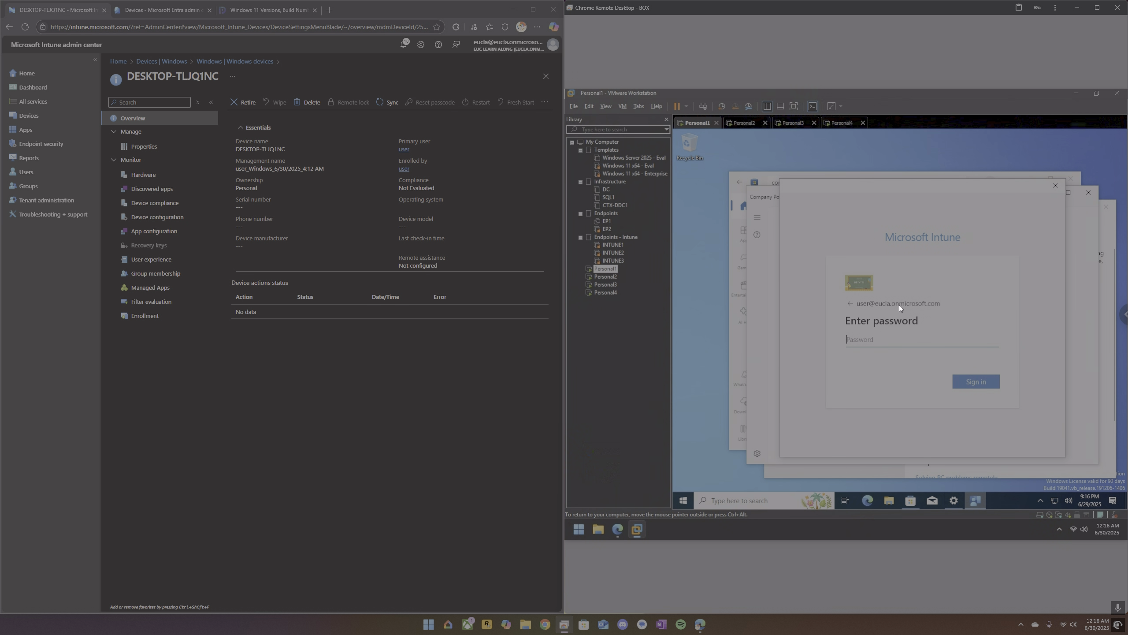
# Enter the account password to sign in, then run and finish the corporate-use setup for this device in Company Portal.
pyautogui.write('•••••••')
pyautogui.press('BackSpace')
pyautogui.press('BackSpace')
pyautogui.press('BackSpace')
pyautogui.press('BackSpace')
pyautogui.press('BackSpace')
pyautogui.press('BackSpace')
pyautogui.press('BackSpace')
pyautogui.write('••••••••••')
pyautogui.press('Return')
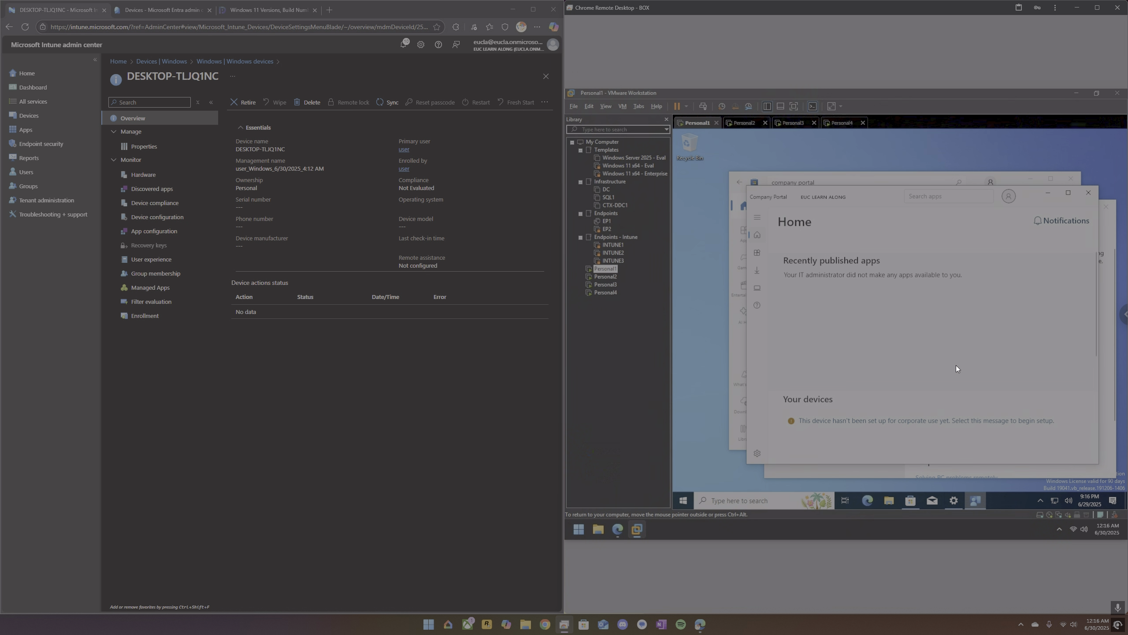
pyautogui.click(952, 421)
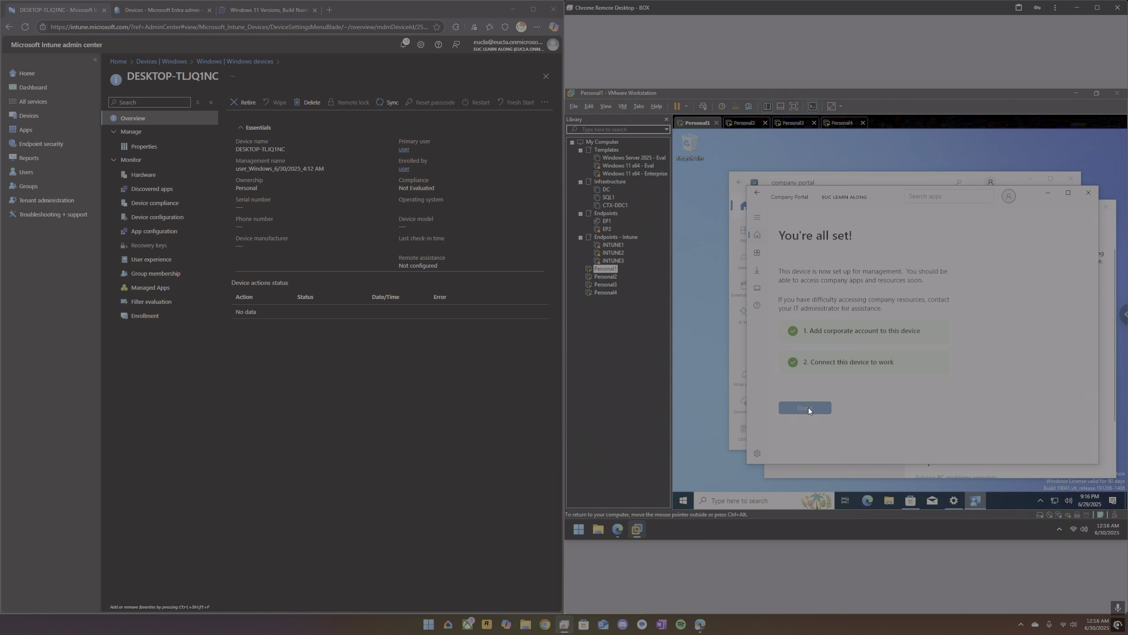
pyautogui.click(808, 408)
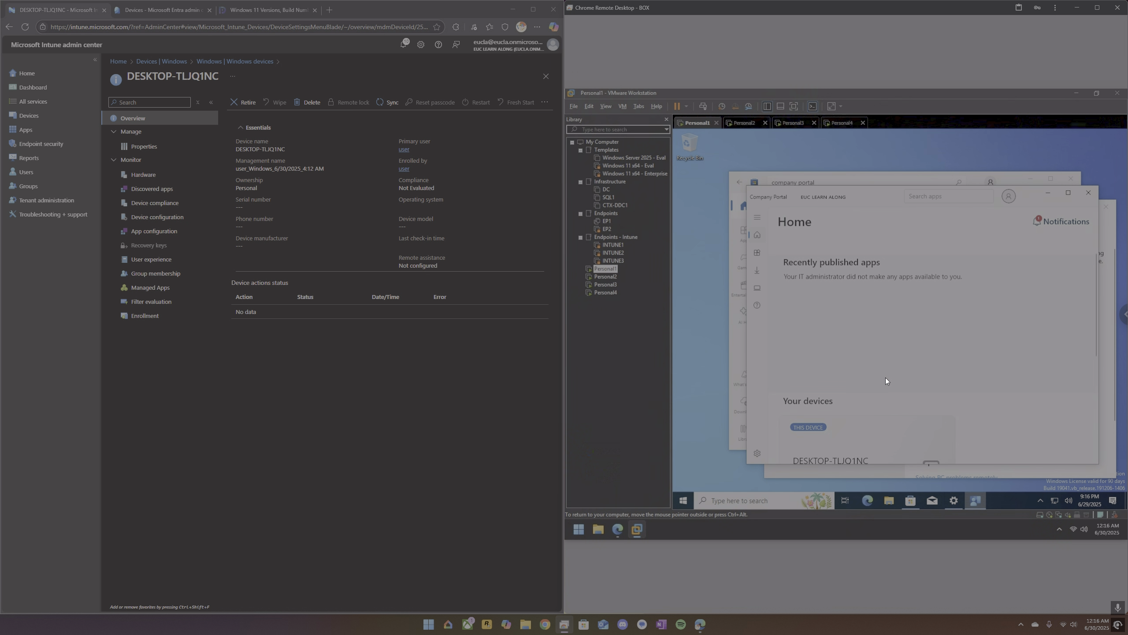
# Open the DESKTOP-TLJQ1NC details in Company Portal and review its device status and device information.
pyautogui.scroll(-2, 886, 377)
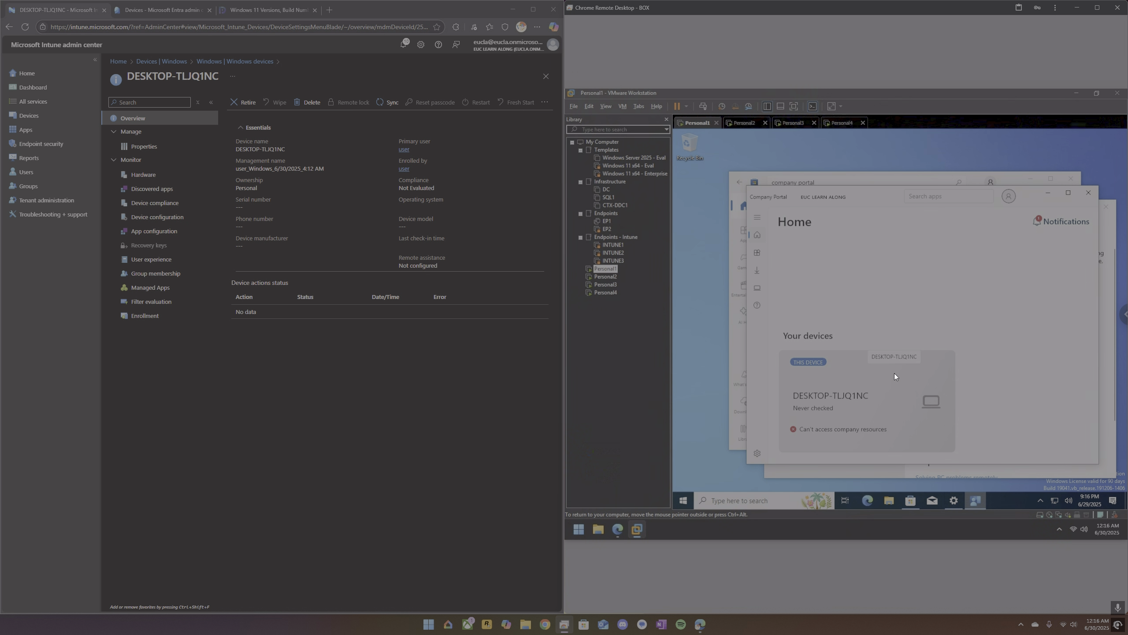
pyautogui.click(1072, 221)
pyautogui.click(848, 416)
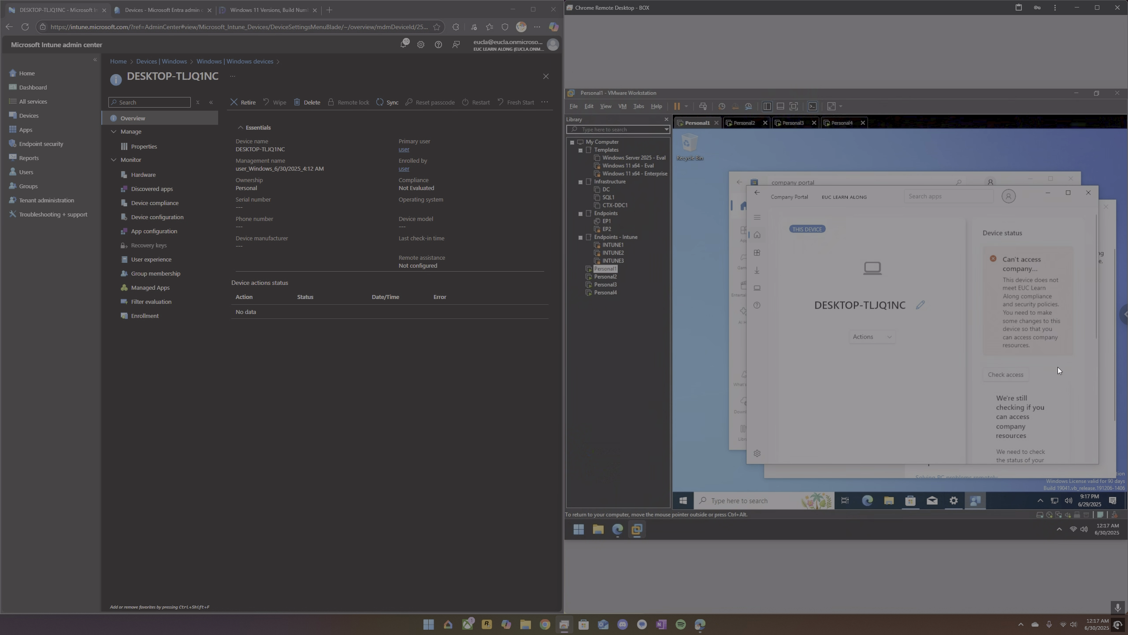
pyautogui.scroll(-1, 1058, 368)
pyautogui.scroll(-4, 1059, 375)
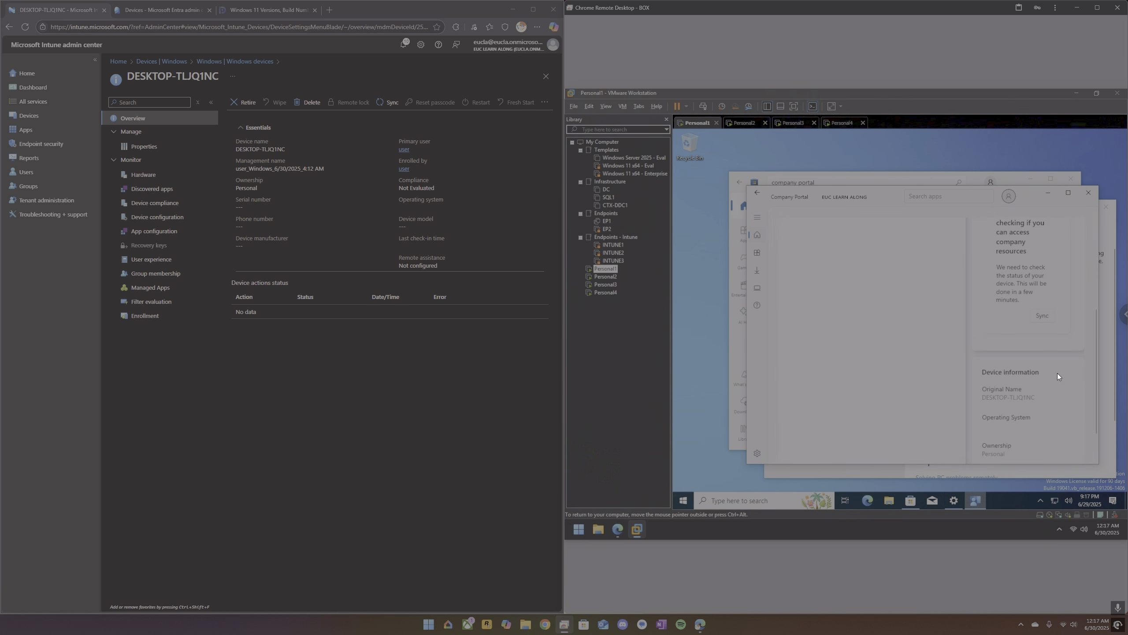
pyautogui.scroll(1, 1058, 373)
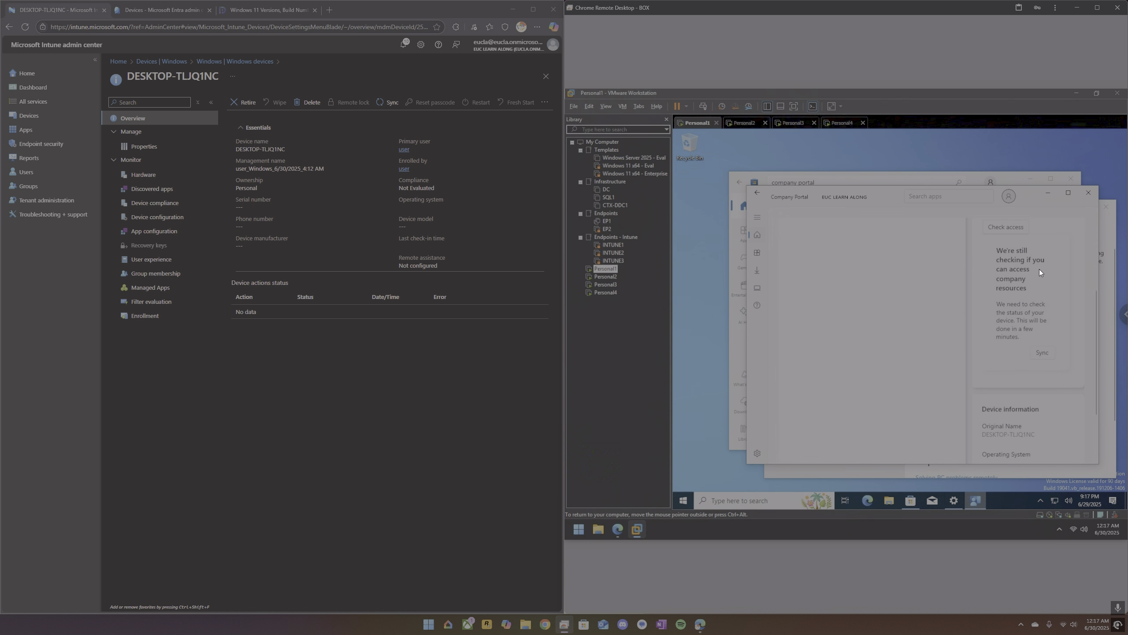
# Check the sync option in Company Portal's settings, then reopen the DESKTOP-TLJQ1NC page and review its access status.
pyautogui.click(757, 454)
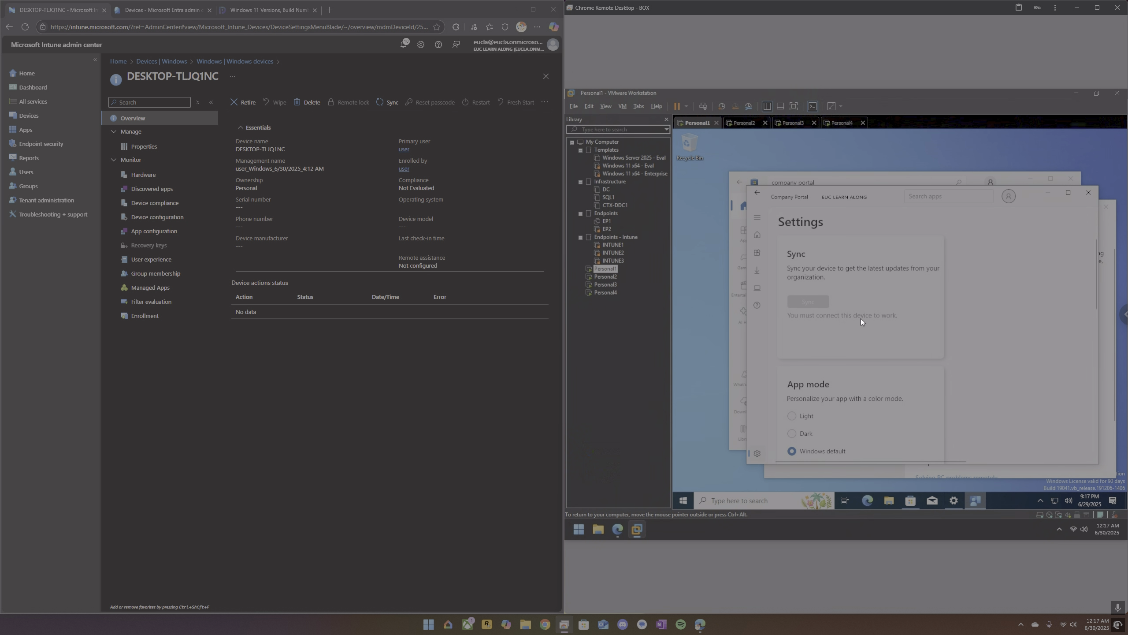
pyautogui.click(759, 286)
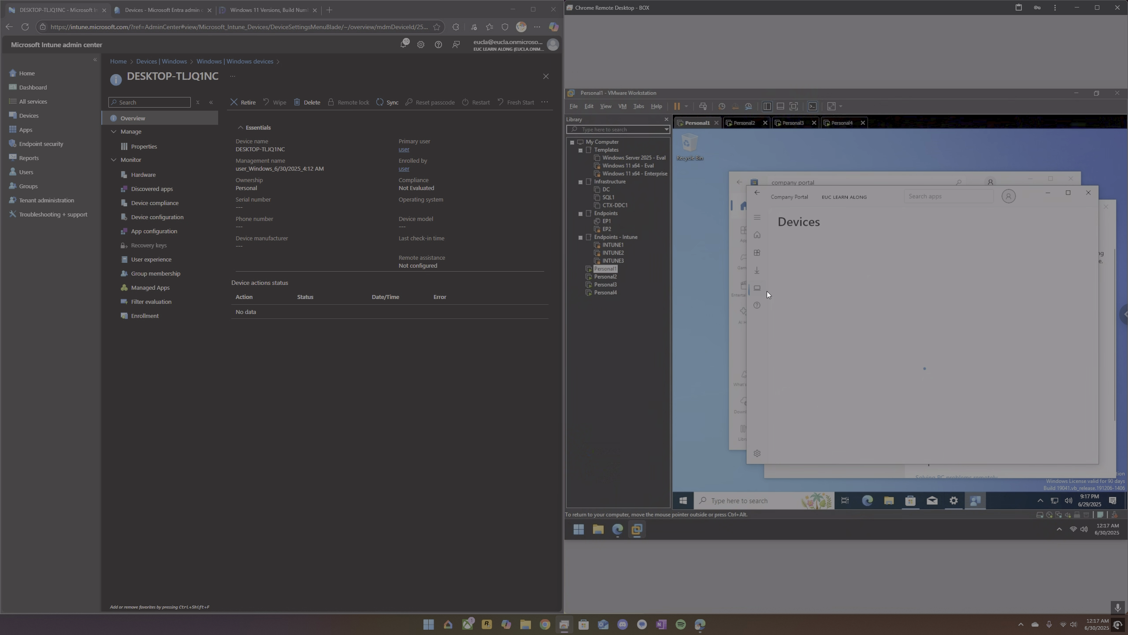
pyautogui.click(843, 321)
pyautogui.scroll(-1, 1023, 336)
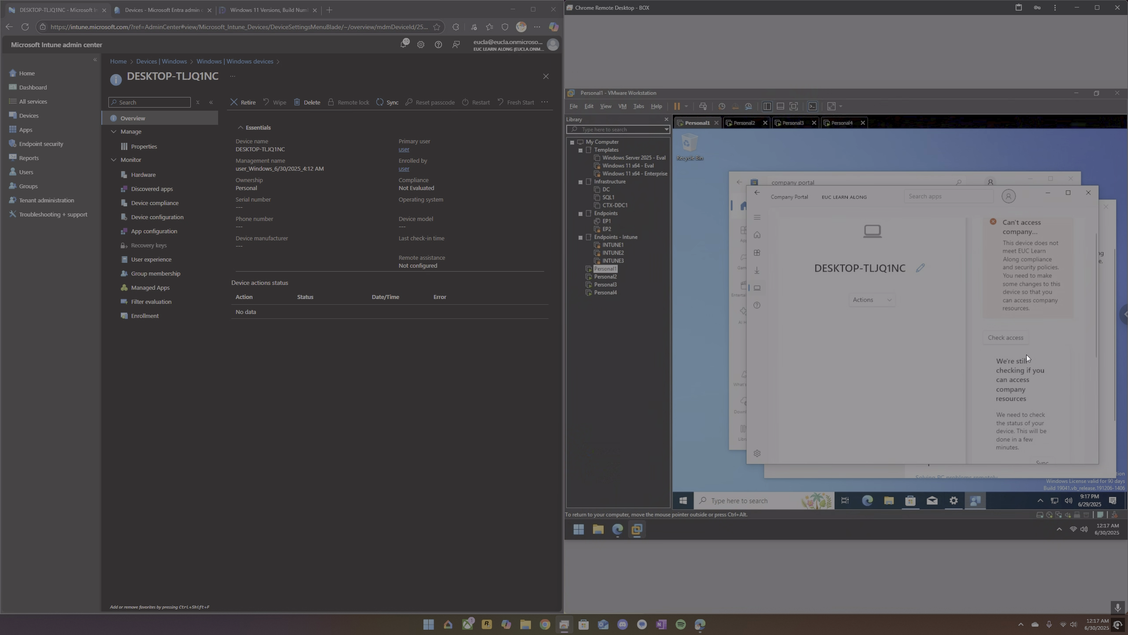
pyautogui.scroll(-1, 1037, 385)
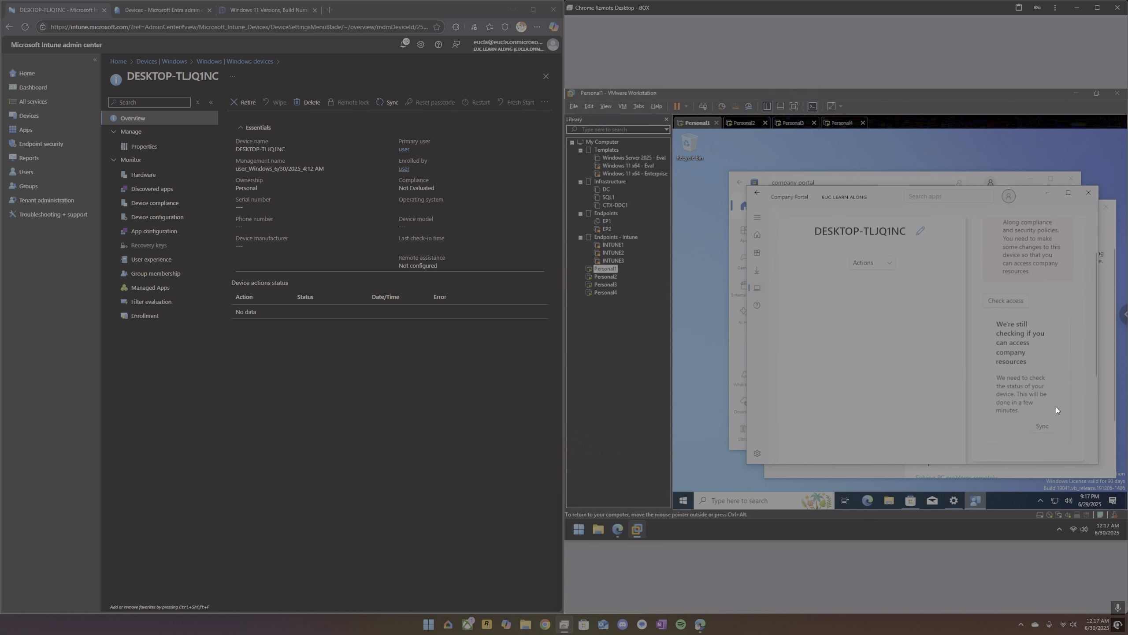
pyautogui.scroll(1, 1056, 403)
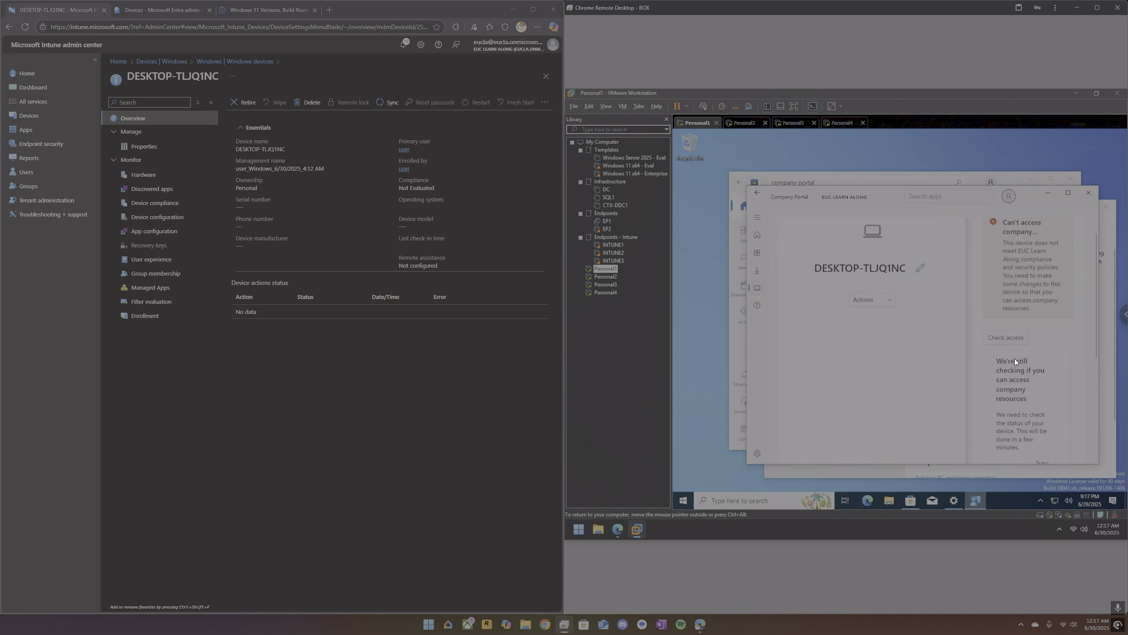
pyautogui.scroll(1, 1014, 358)
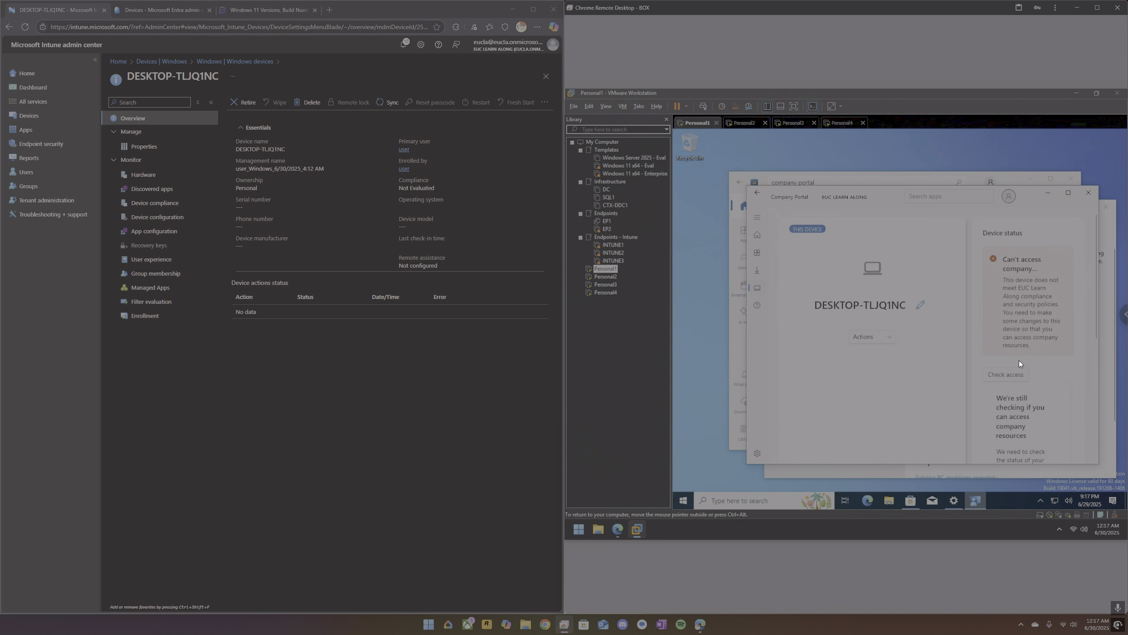
pyautogui.scroll(-1, 1020, 371)
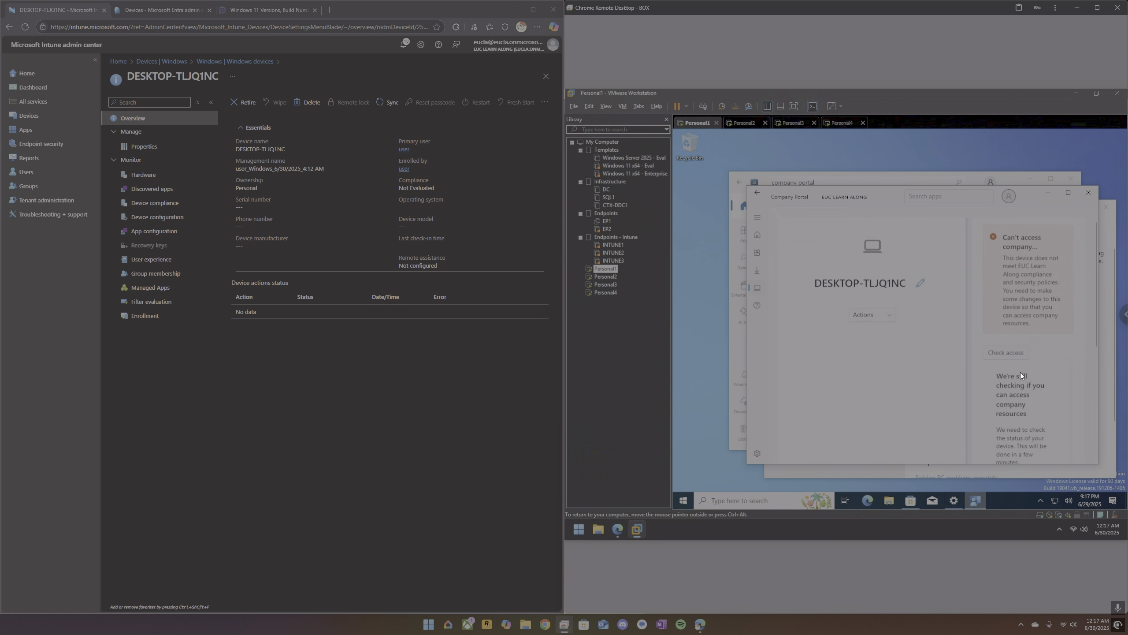
# Return to the Windows devices list in Intune, then try to sync DESKTOP-TLJQ1NC from its Company Portal device page.
pyautogui.click(237, 62)
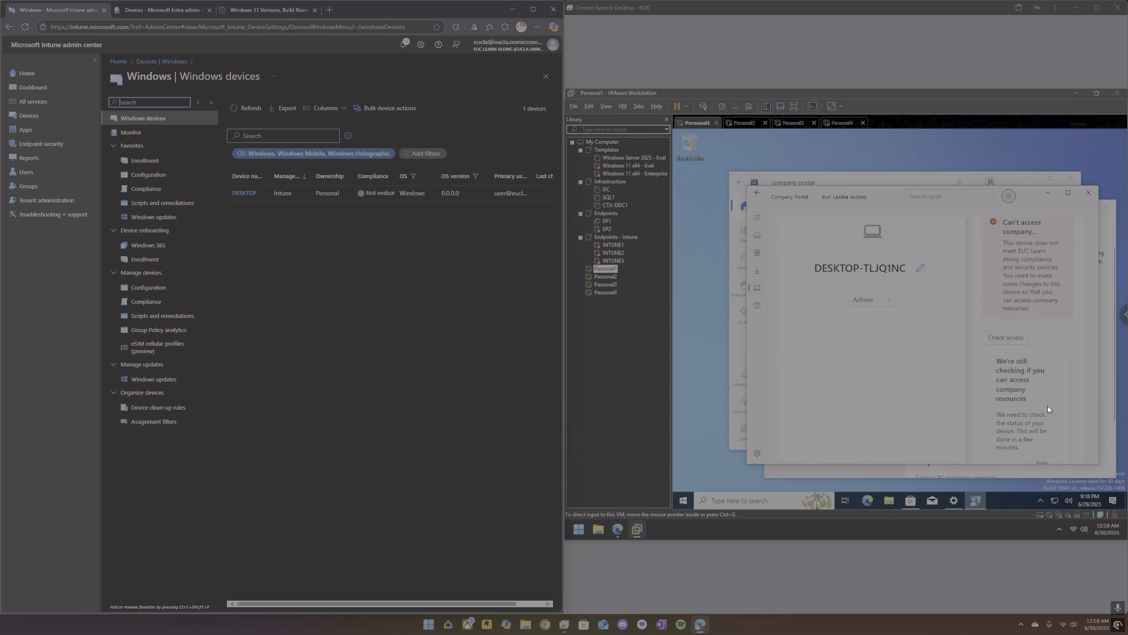
pyautogui.click(1049, 461)
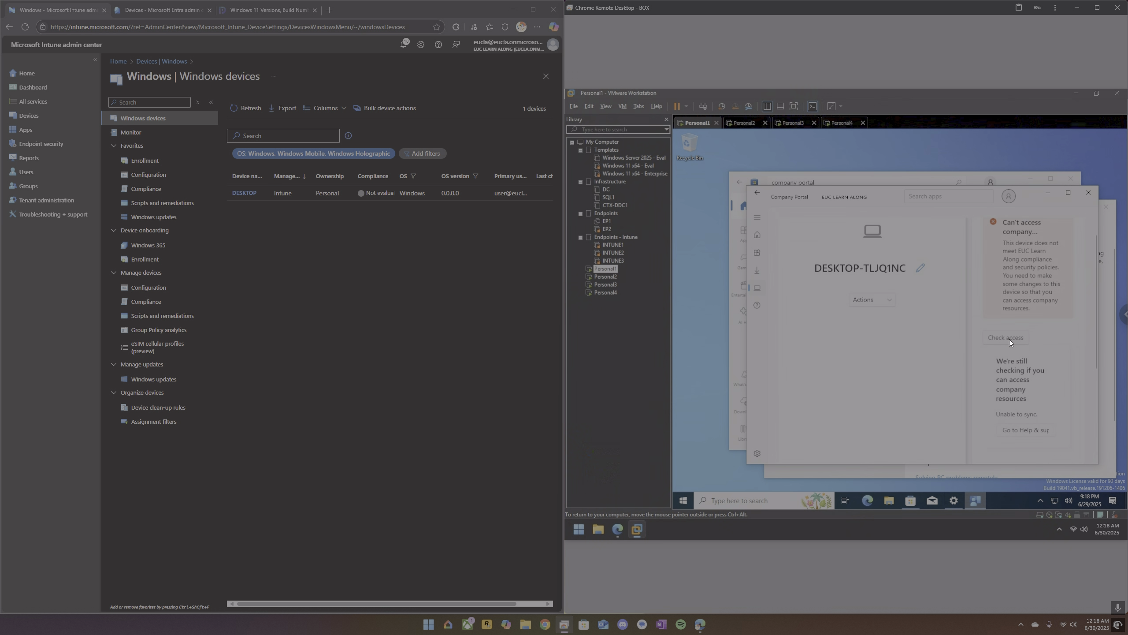
pyautogui.scroll(-1, 1041, 392)
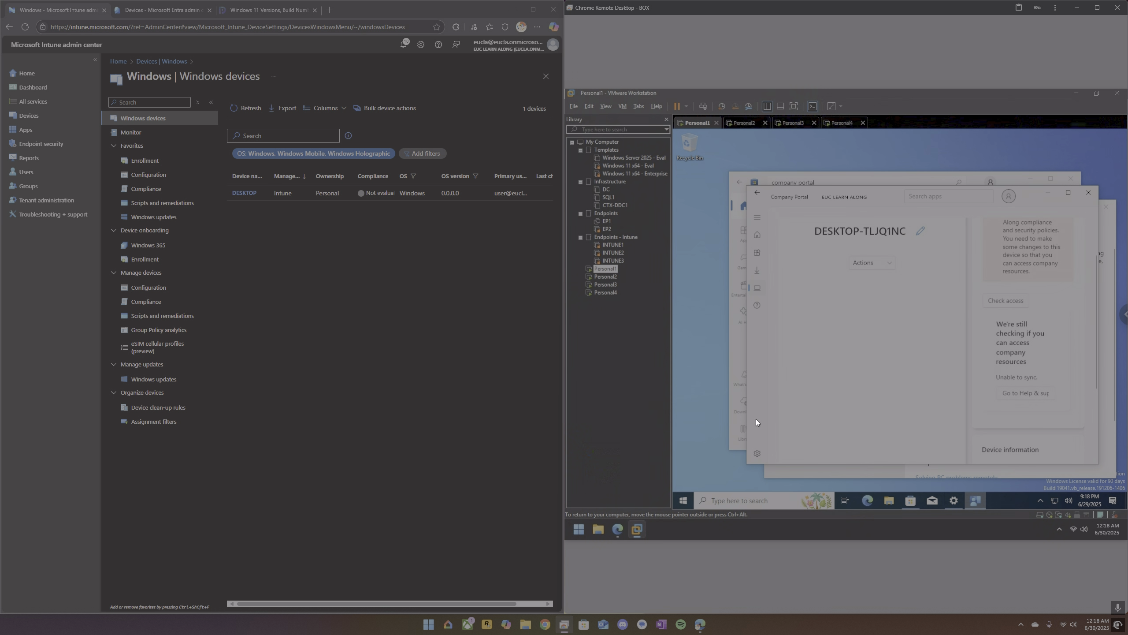
pyautogui.click(762, 287)
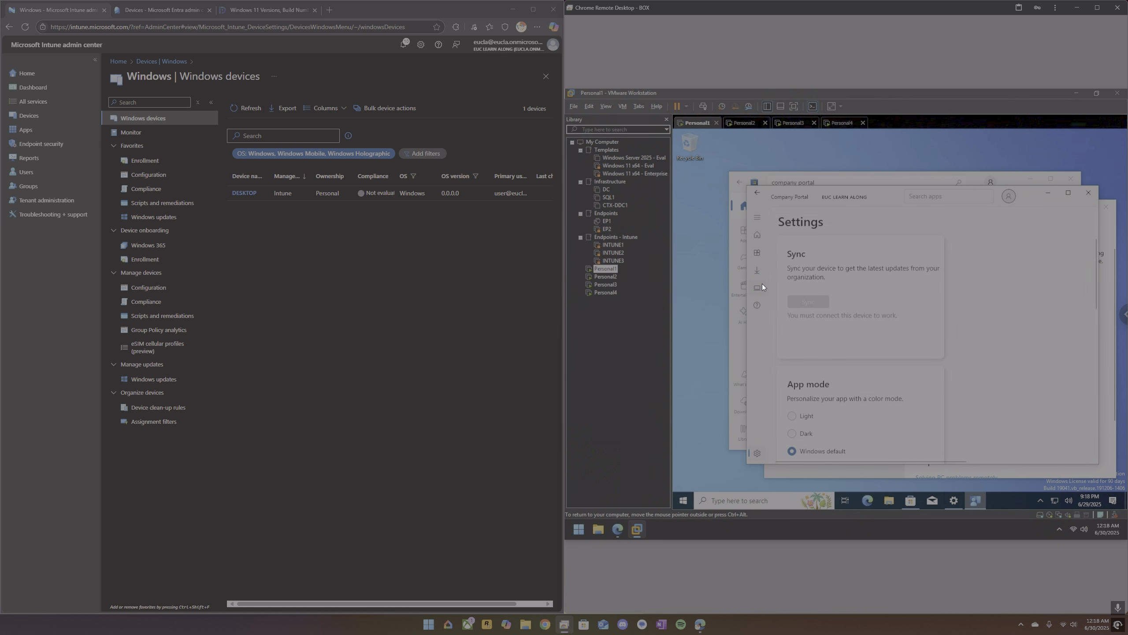
pyautogui.click(830, 310)
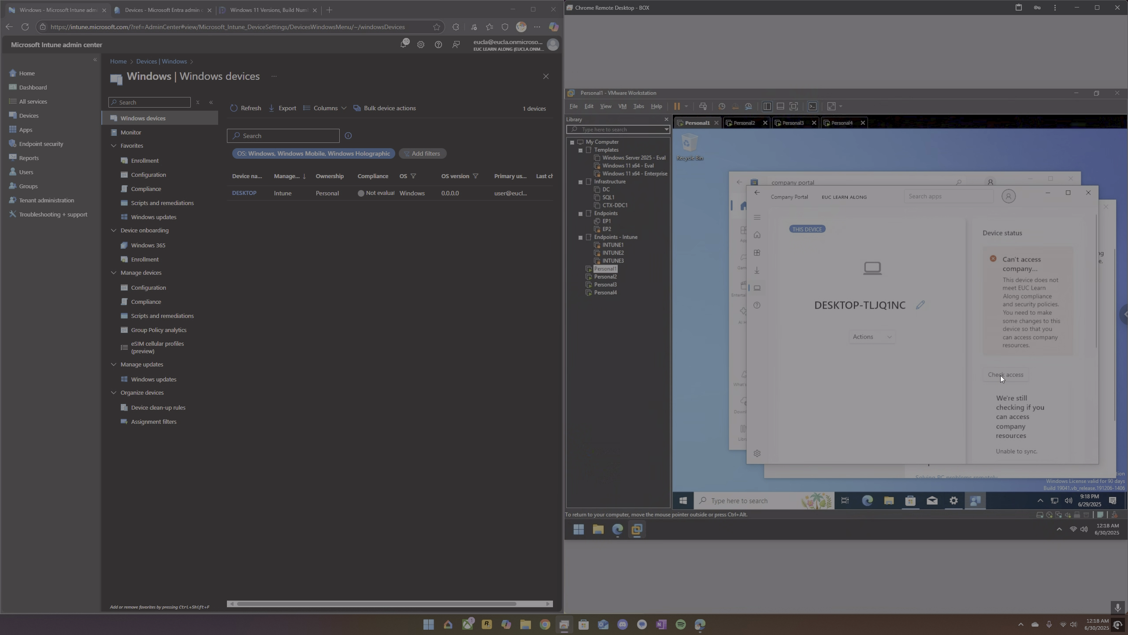
pyautogui.scroll(-2, 1007, 386)
pyautogui.scroll(2, 1015, 397)
# Switch to the Personal3 virtual machine, choose domain join instead of a Microsoft sign-in, and enter the local account name.
pyautogui.click(793, 124)
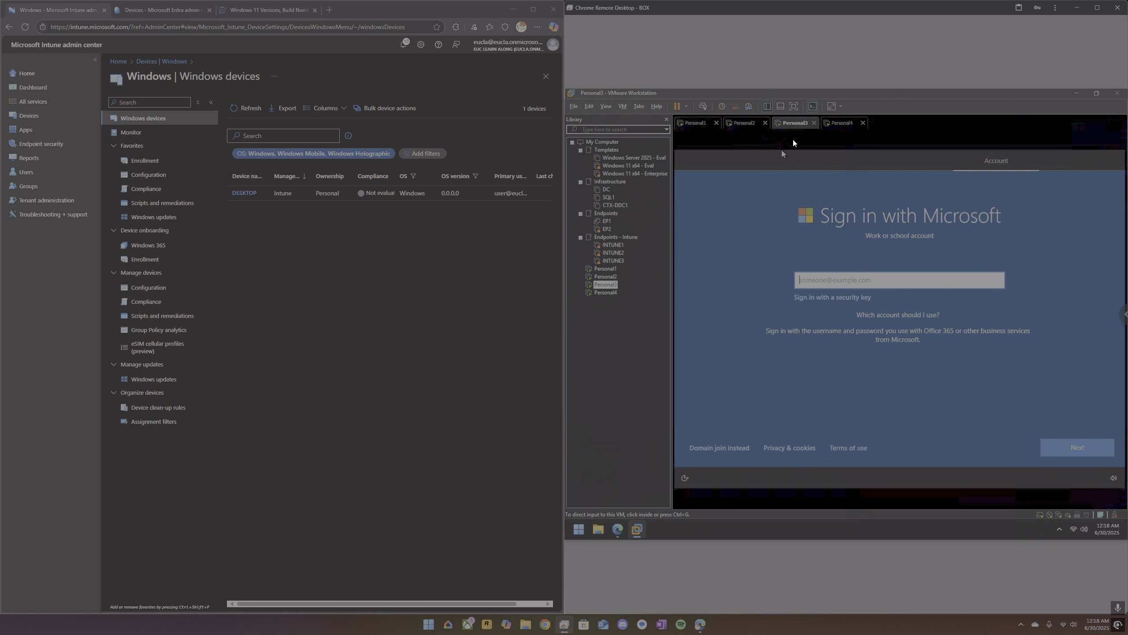
pyautogui.click(709, 448)
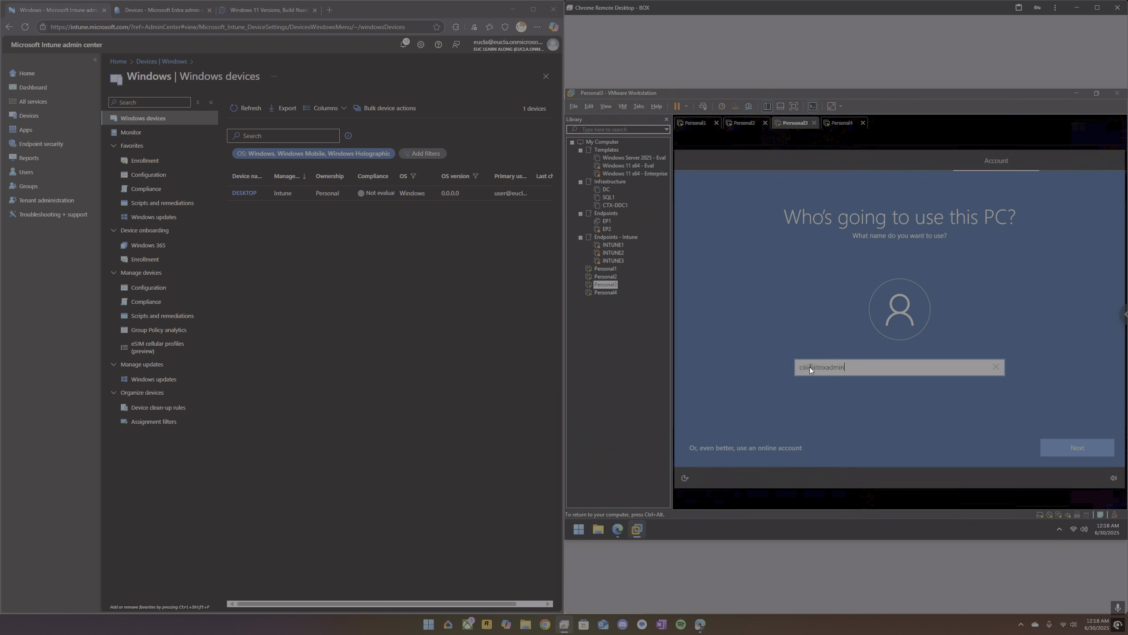
pyautogui.hotkey('ctrl', 'alt')
pyautogui.click(1067, 255)
pyautogui.press('BackSpace')
pyautogui.press('BackSpace')
pyautogui.press('BackSpace')
pyautogui.press('BackSpace')
pyautogui.press('BackSpace')
pyautogui.press('BackSpace')
pyautogui.press('BackSpace')
pyautogui.press('BackSpace')
pyautogui.click(1050, 444)
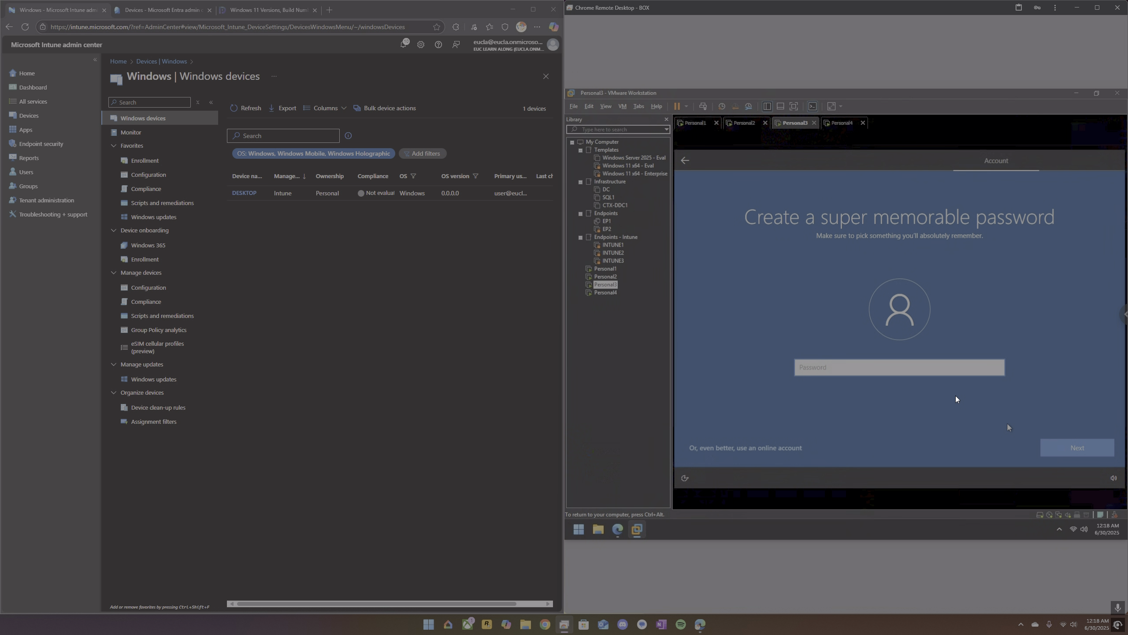
# Create the local account's password on Personal3 and confirm it.
pyautogui.write('**********')
pyautogui.press('Return')
pyautogui.write('********')
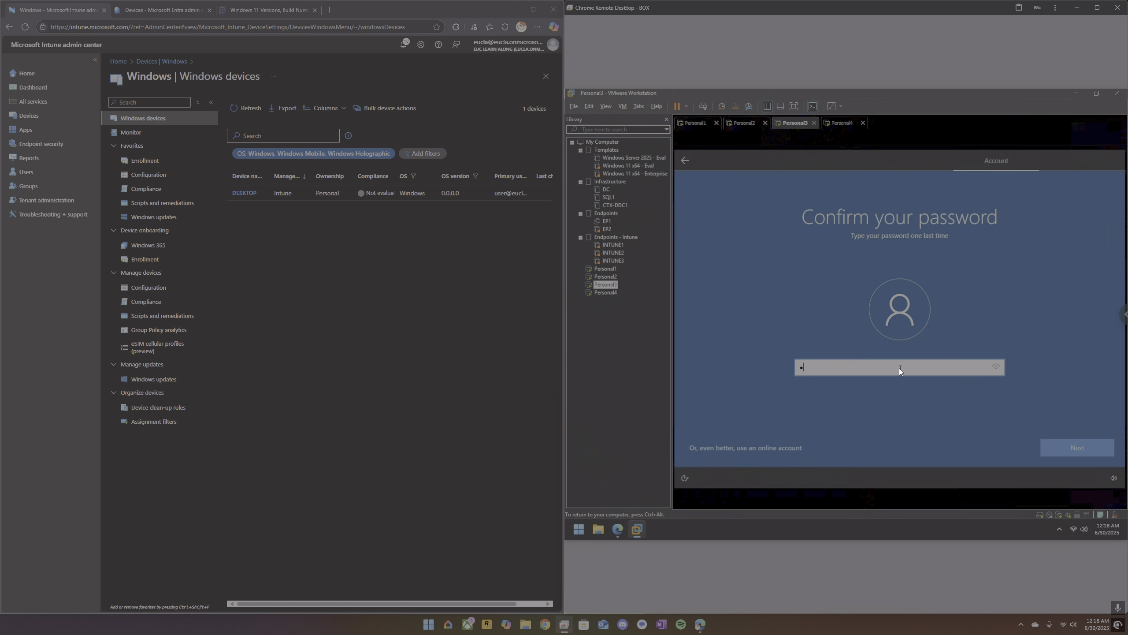
pyautogui.write('**')
pyautogui.press('Return')
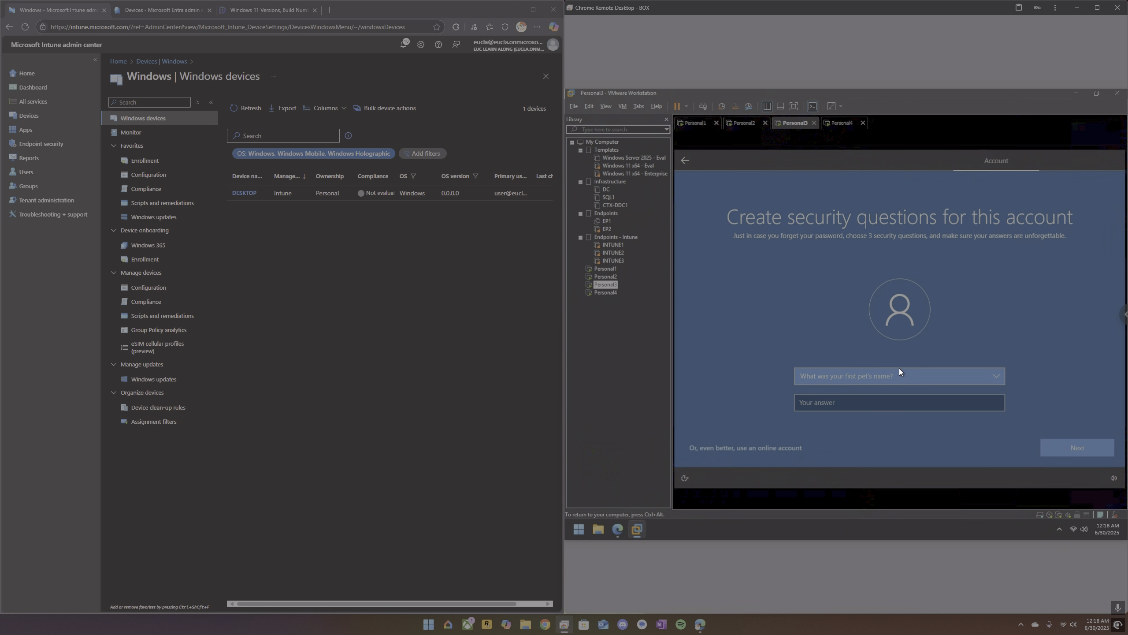
# Choose three security questions for the local account on Personal3 and fill in each security answer.
pyautogui.press('Tab')
pyautogui.write('a')
pyautogui.press('Return')
pyautogui.press('Down')
pyautogui.press('Tab')
pyautogui.write('a')
pyautogui.press('Return')
pyautogui.press('Down')
pyautogui.press('Tab')
pyautogui.write('a')
pyautogui.press('Return')
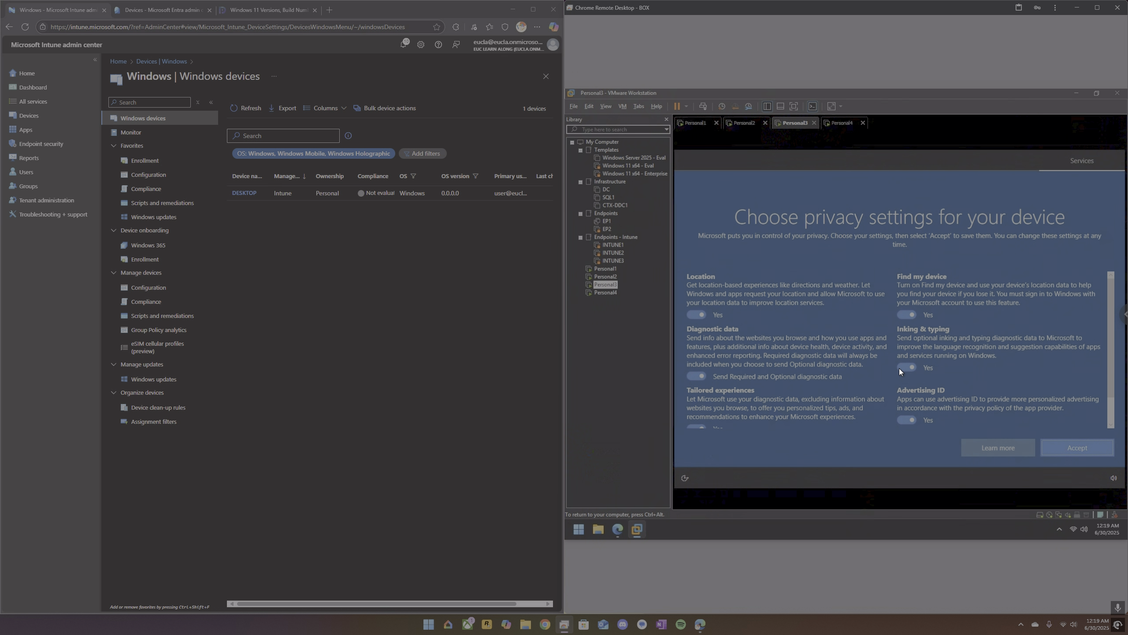
# Turn off location, optional diagnostic data, tailored experiences, Find my device, inking & typing and advertising ID, accept, and decline Cortana.
pyautogui.click(701, 315)
pyautogui.click(697, 375)
pyautogui.click(700, 426)
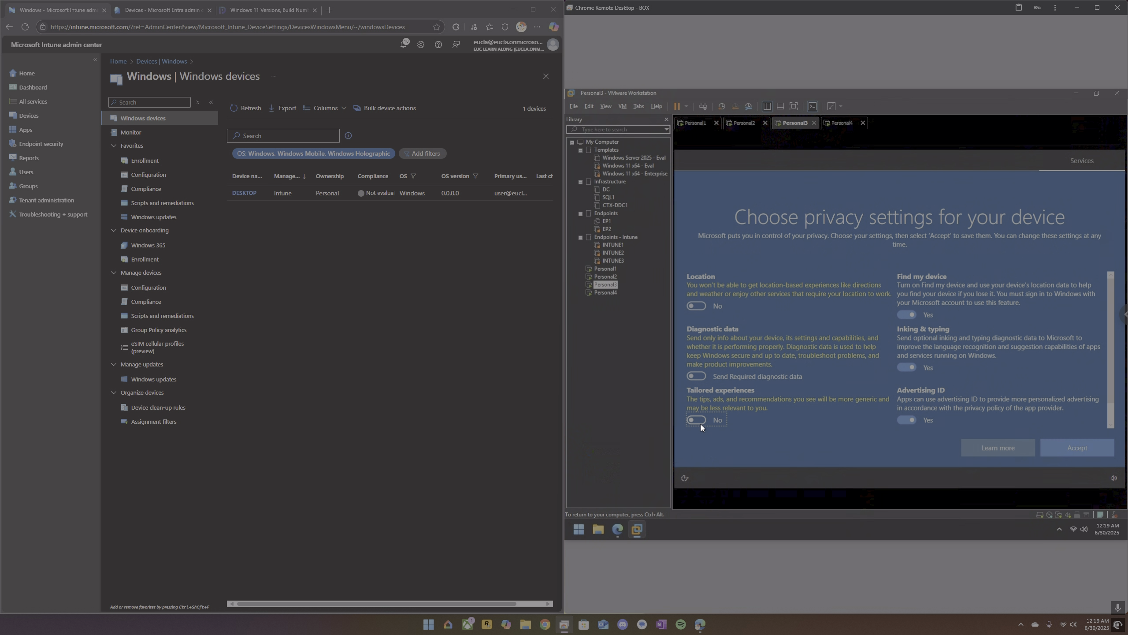
pyautogui.click(900, 416)
pyautogui.click(906, 368)
pyautogui.click(908, 315)
pyautogui.click(909, 409)
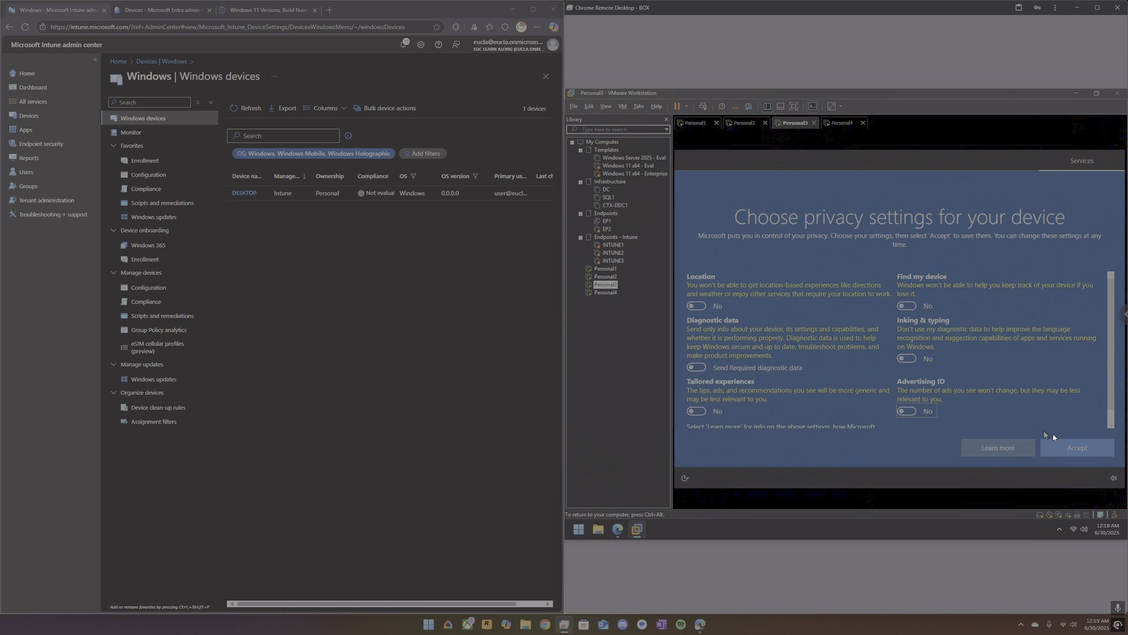
pyautogui.click(1077, 448)
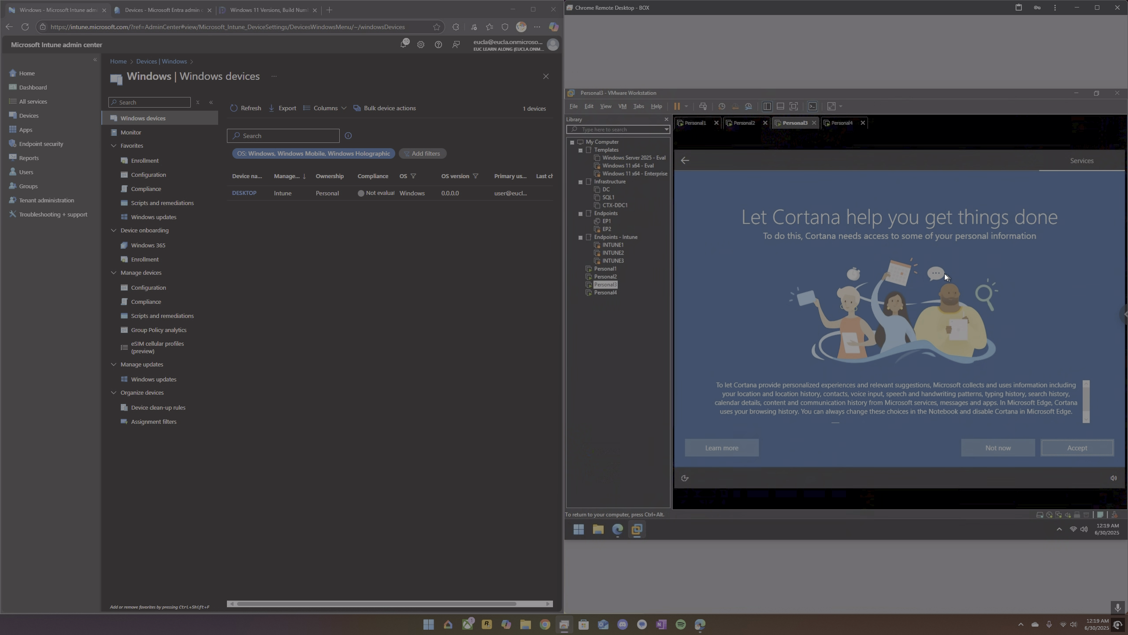
pyautogui.click(1006, 449)
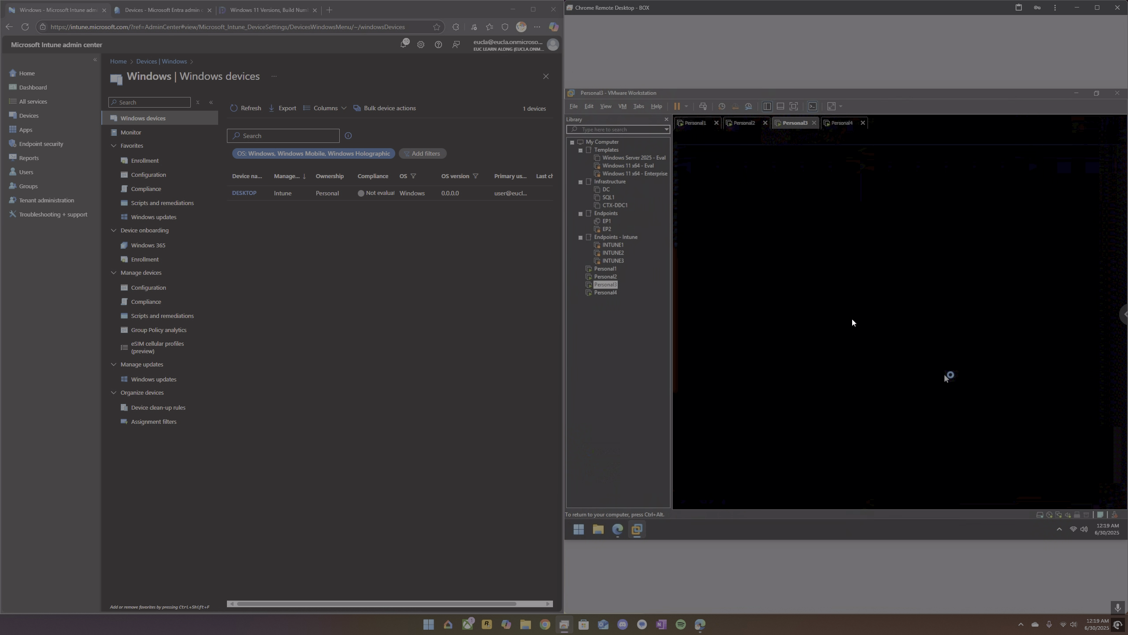
# Switch to the Personal1 virtual machine and check its device status on the Company Portal home page.
pyautogui.hotkey('ctrl', 'alt')
pyautogui.click(746, 126)
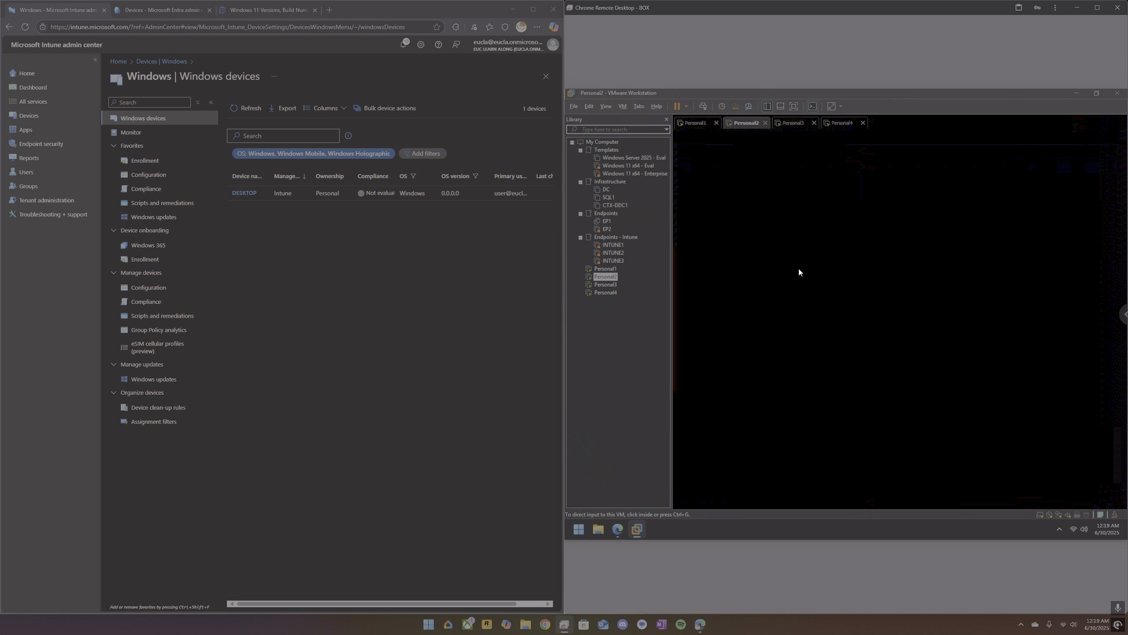
pyautogui.click(701, 126)
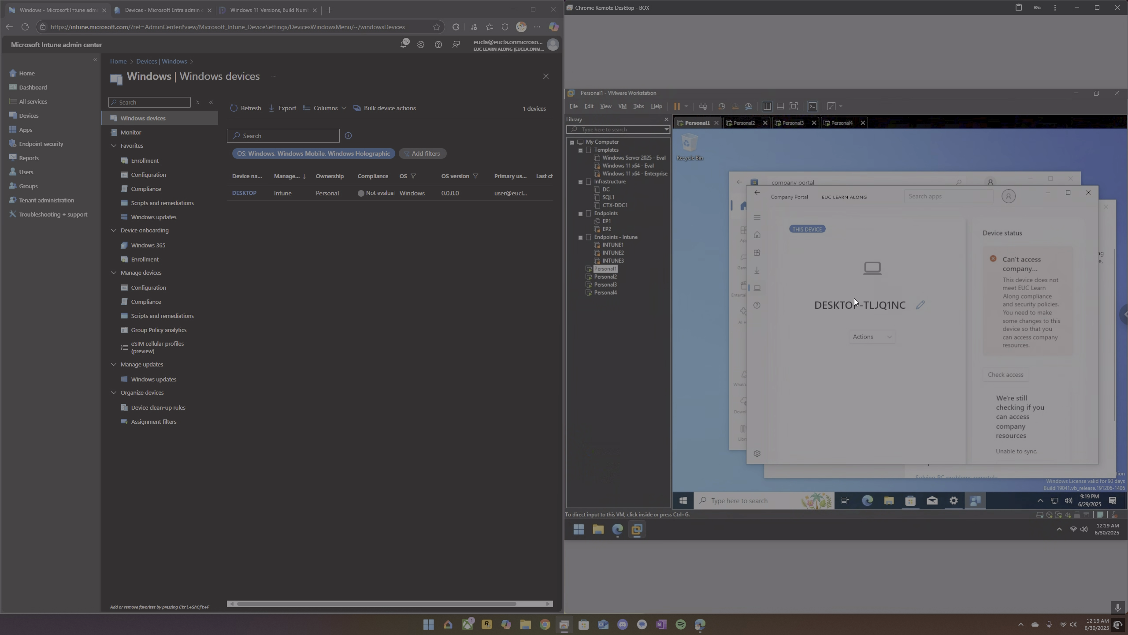
pyautogui.click(795, 273)
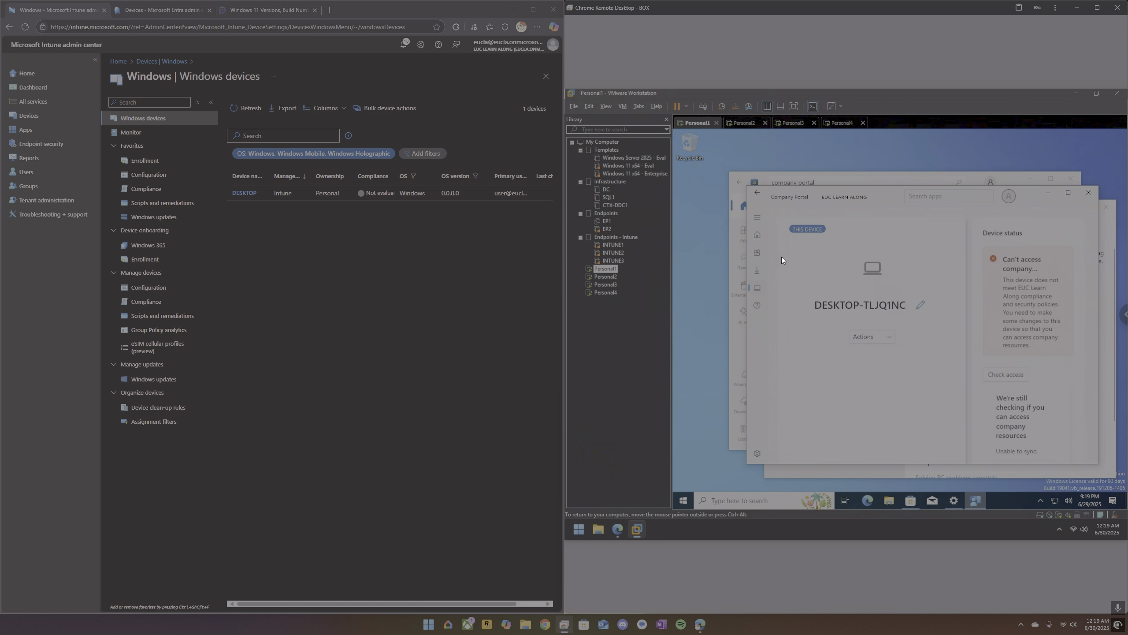
pyautogui.click(757, 236)
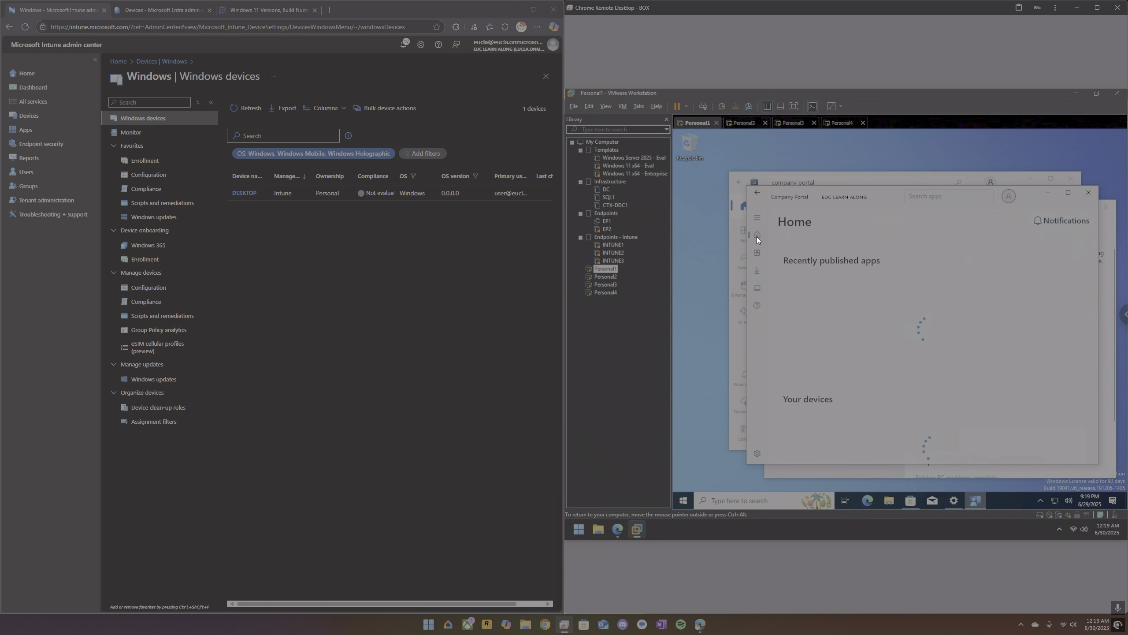
pyautogui.scroll(-2, 874, 341)
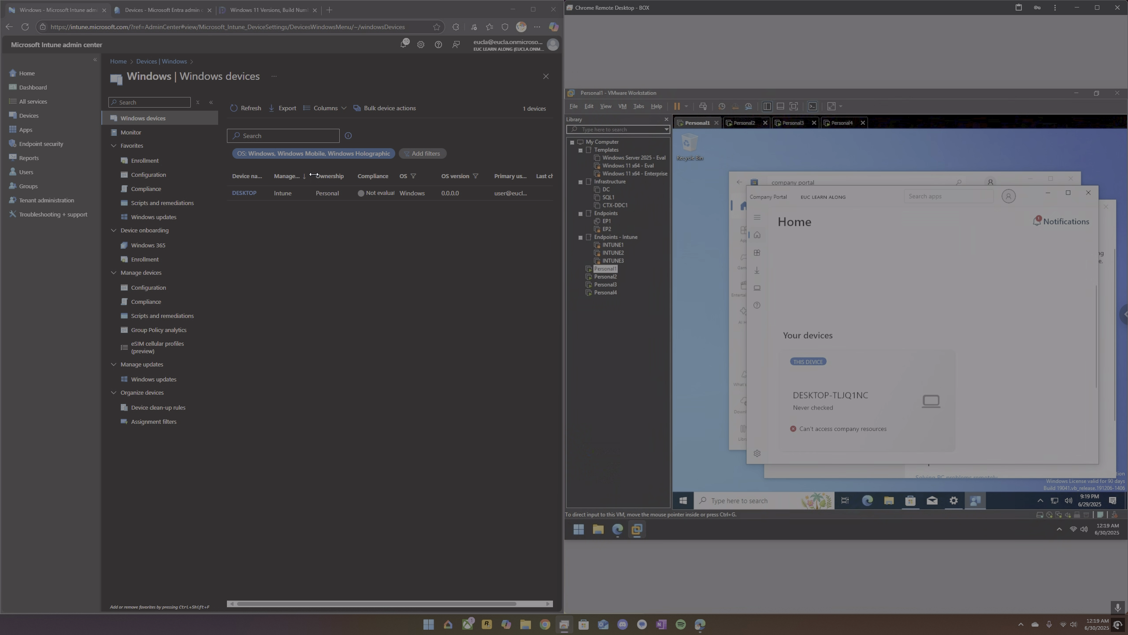
# Refresh the Windows devices list in Intune, open the enrolled desktop's record and initiate a sync.
pyautogui.click(248, 110)
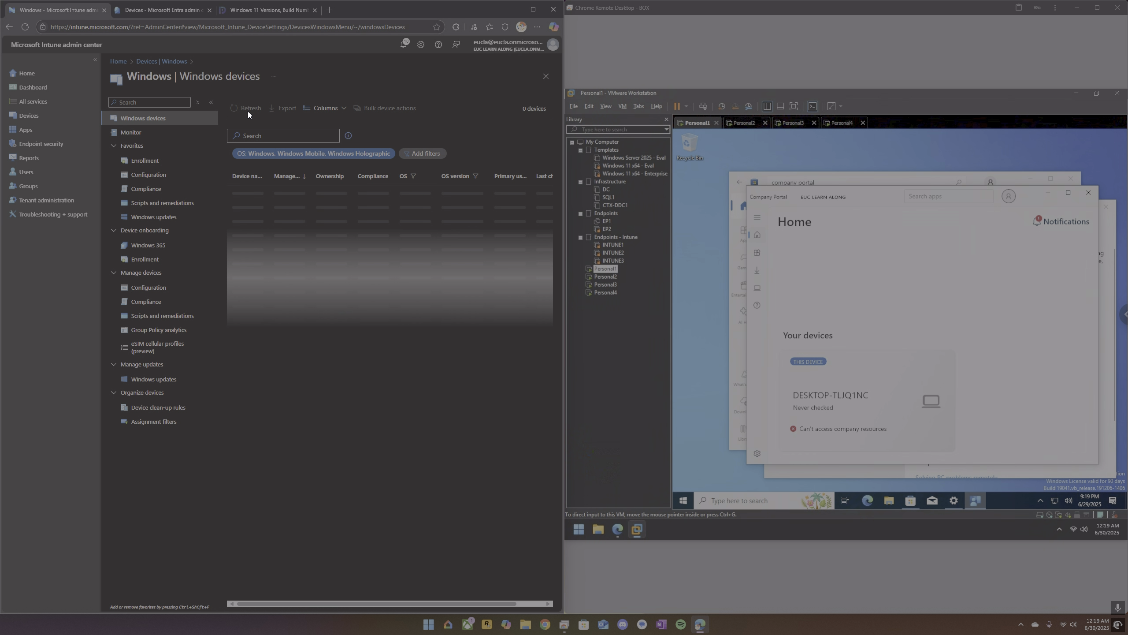
pyautogui.click(249, 192)
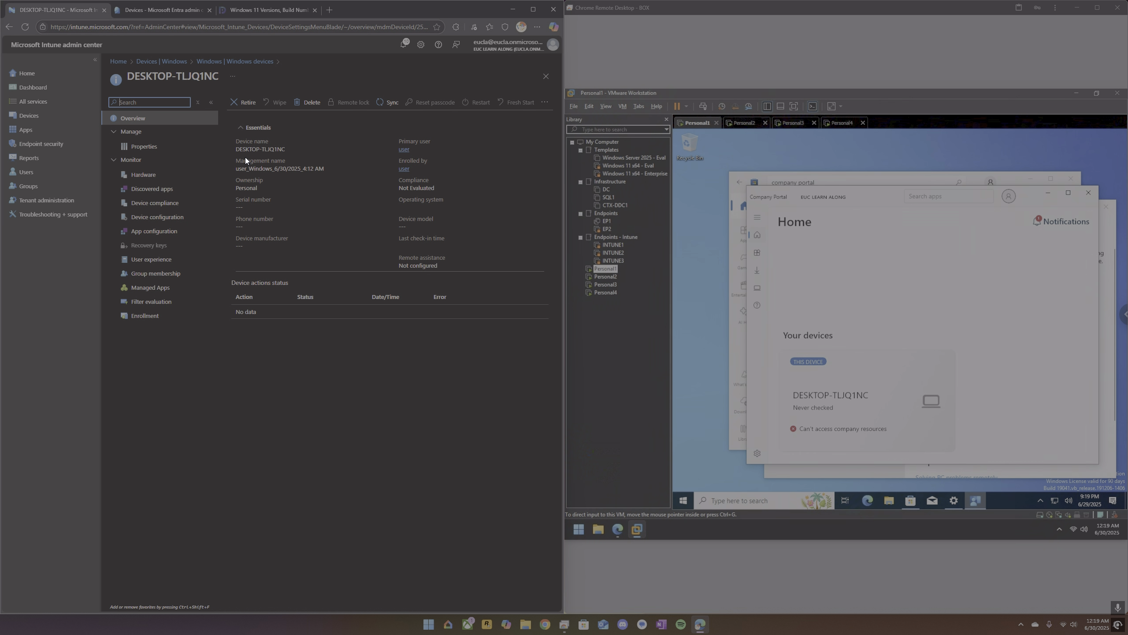
pyautogui.click(388, 103)
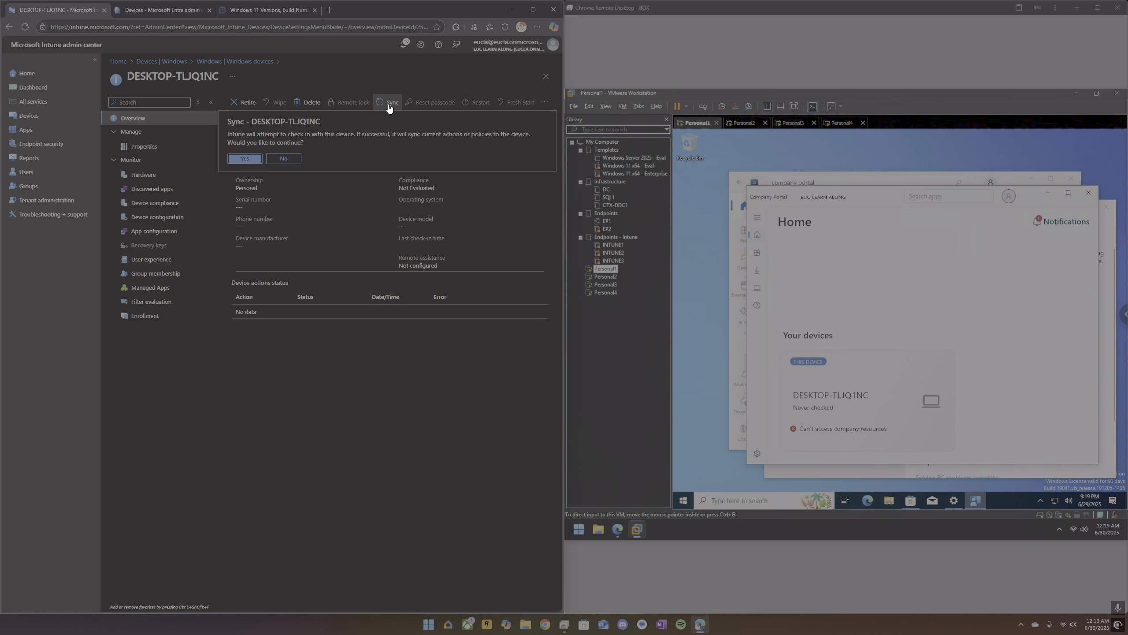
pyautogui.click(246, 160)
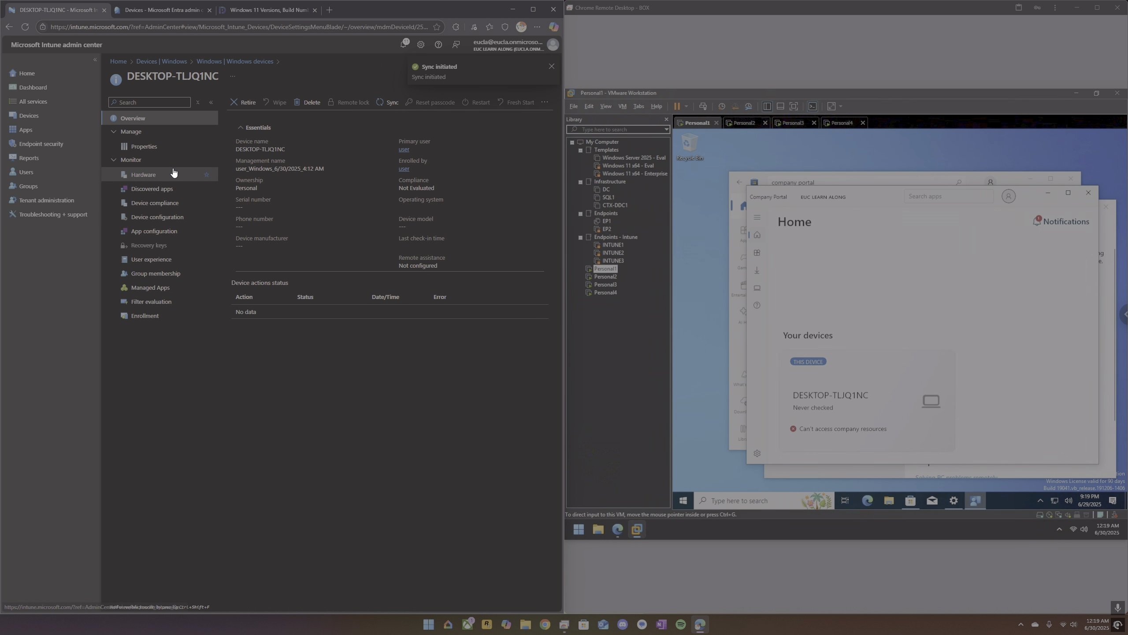
# Return to the Windows devices list, widen the Device name column to fit the full name, and refresh the list.
pyautogui.click(240, 63)
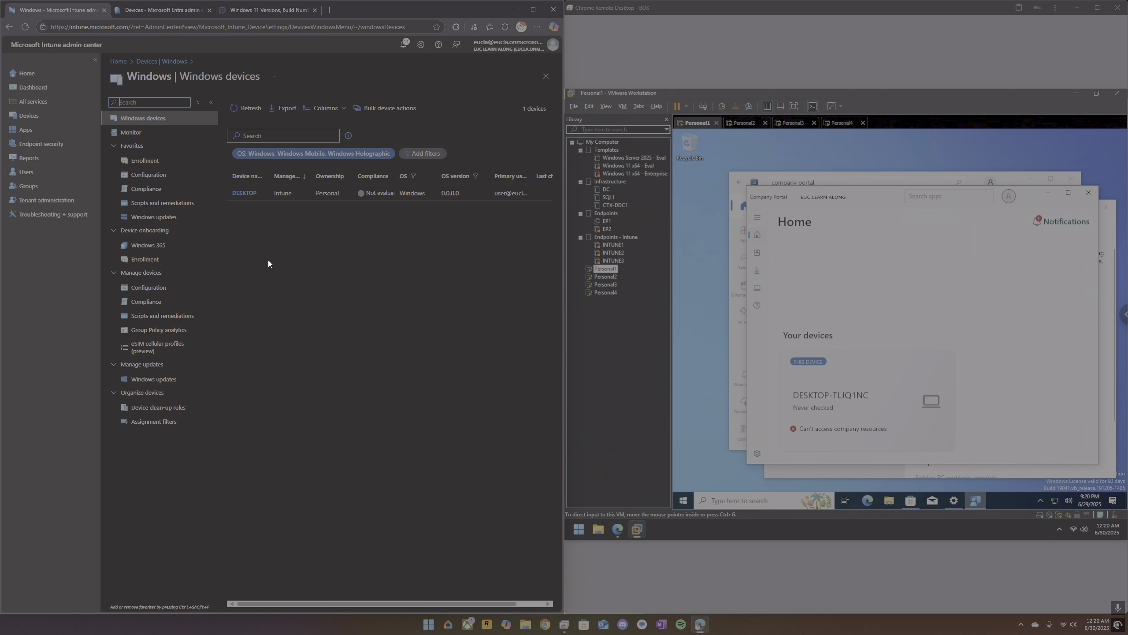
pyautogui.moveTo(270, 176); pyautogui.dragTo(294, 176)
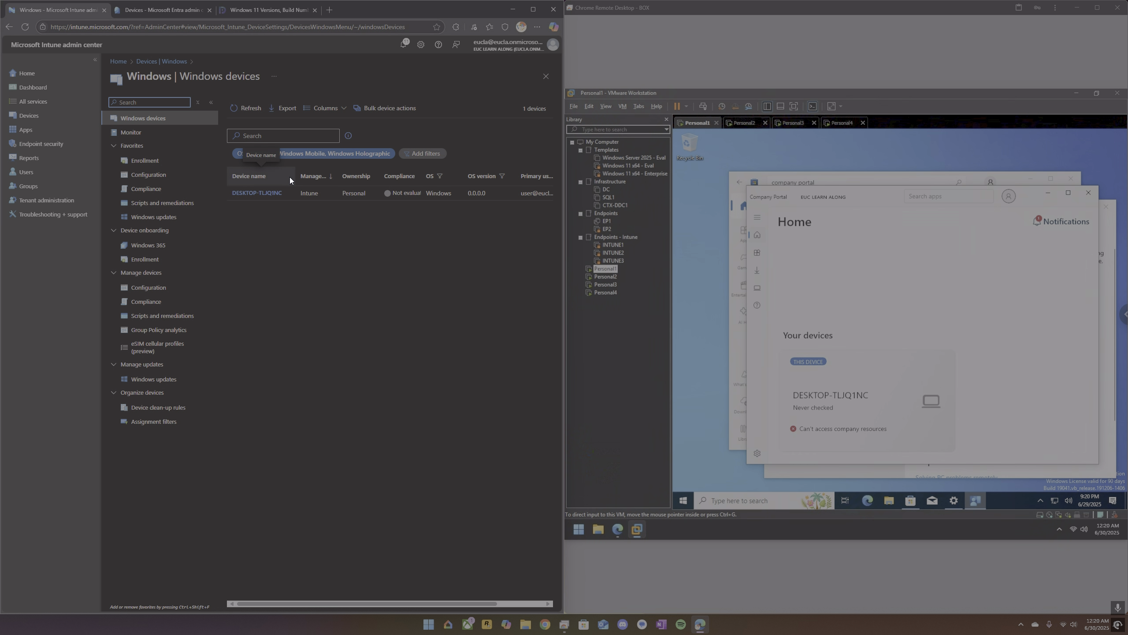
pyautogui.click(251, 108)
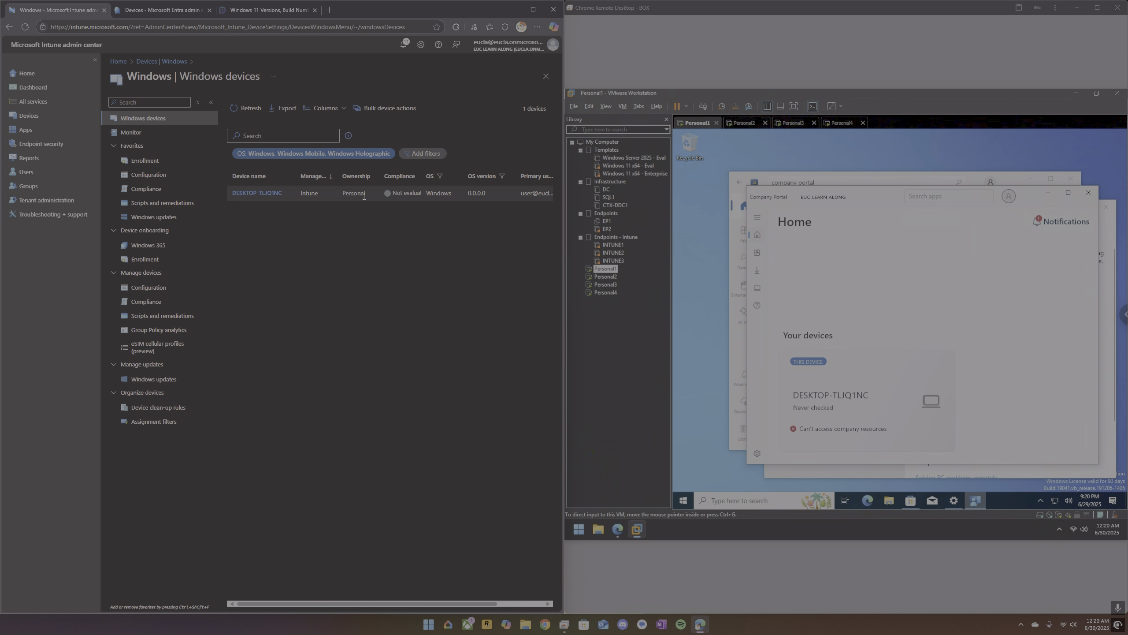
# Review the device details, available apps, downloads and device list in Company Portal on Personal1.
pyautogui.click(758, 287)
pyautogui.click(758, 288)
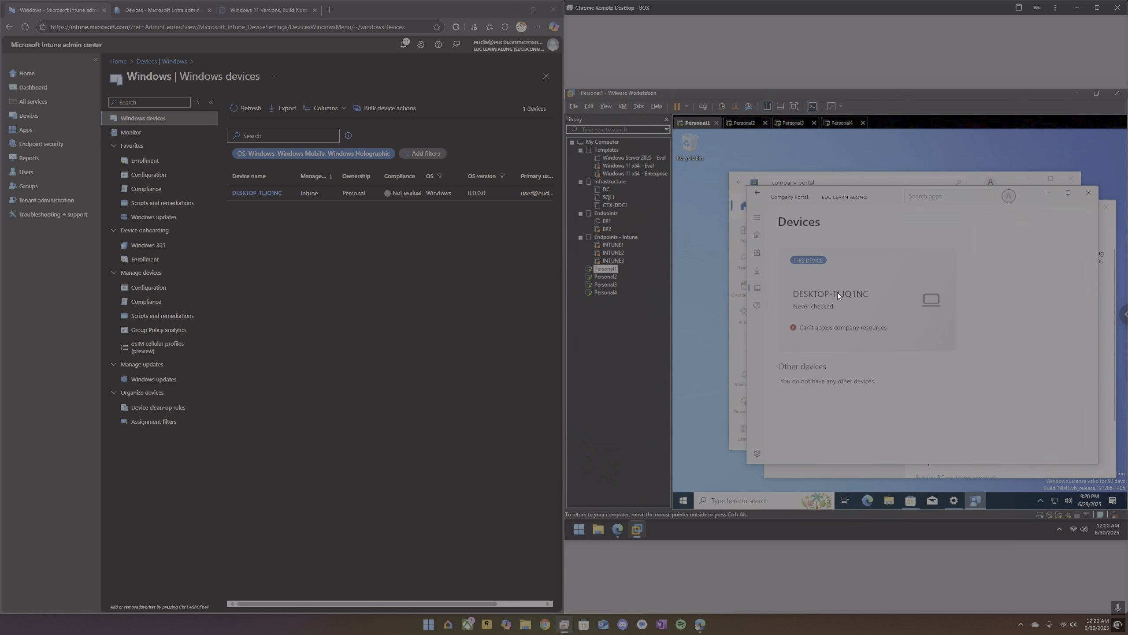
pyautogui.click(837, 293)
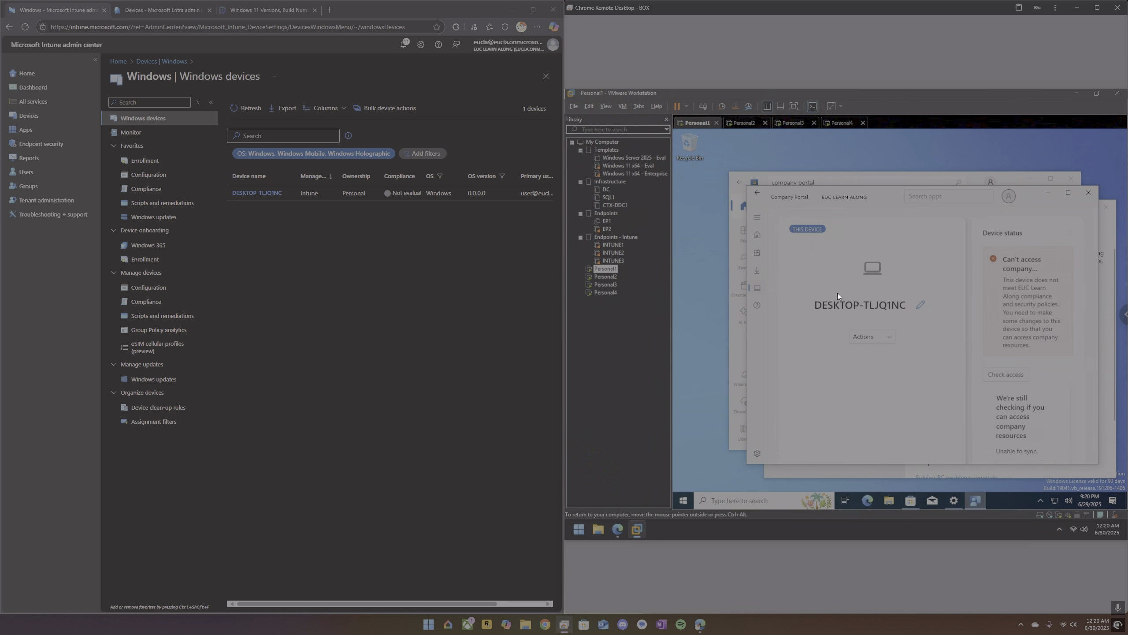
pyautogui.click(757, 252)
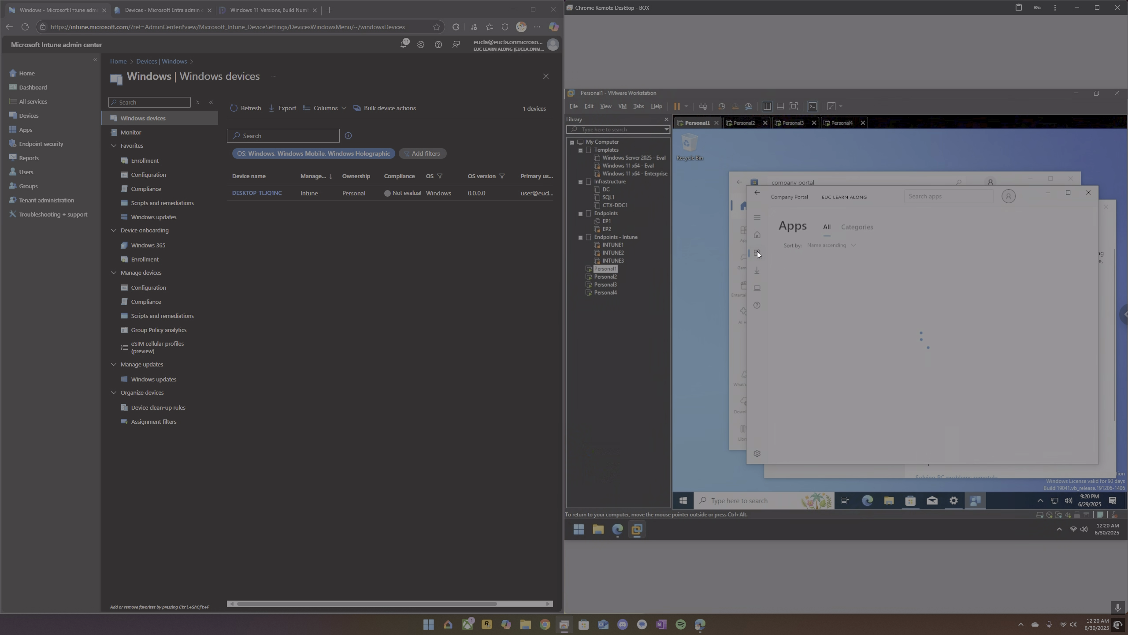
pyautogui.click(758, 240)
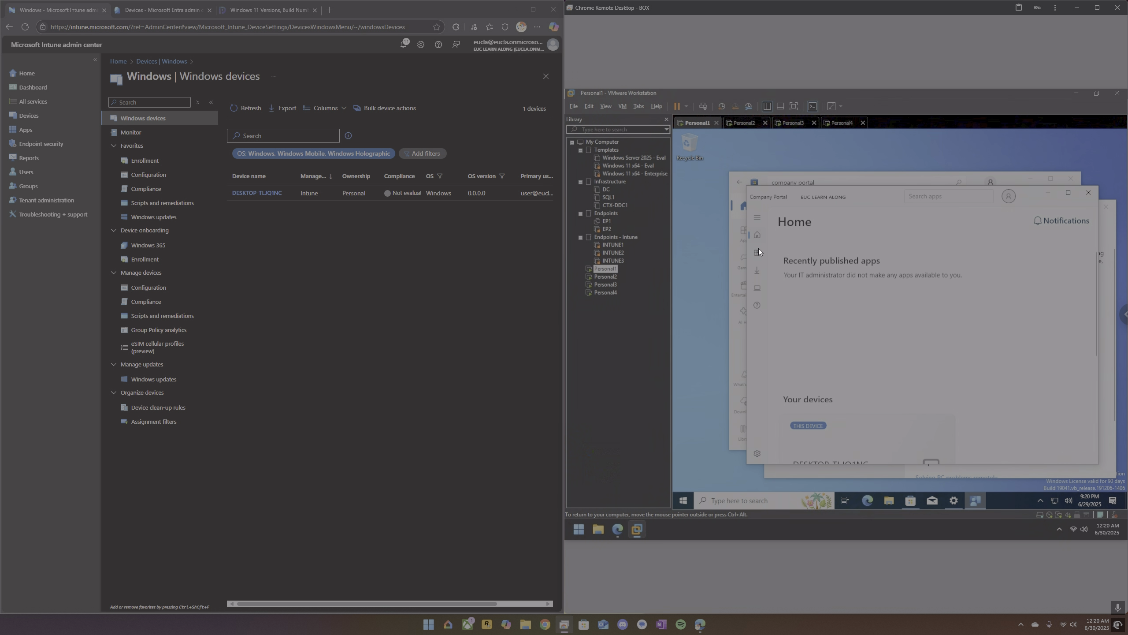
pyautogui.click(758, 271)
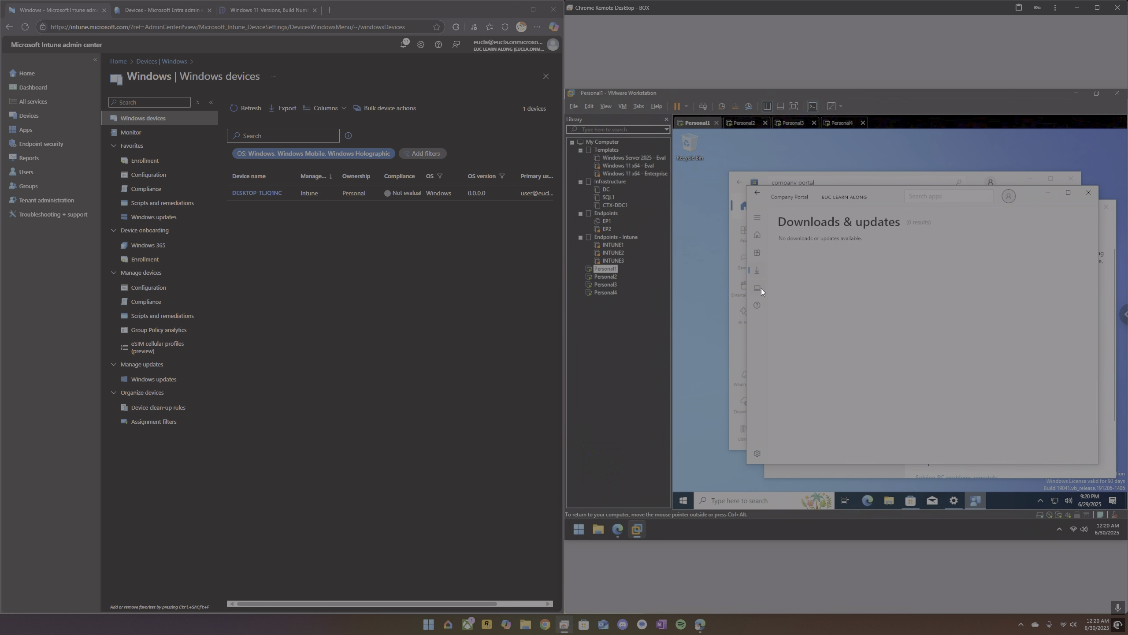
pyautogui.click(760, 289)
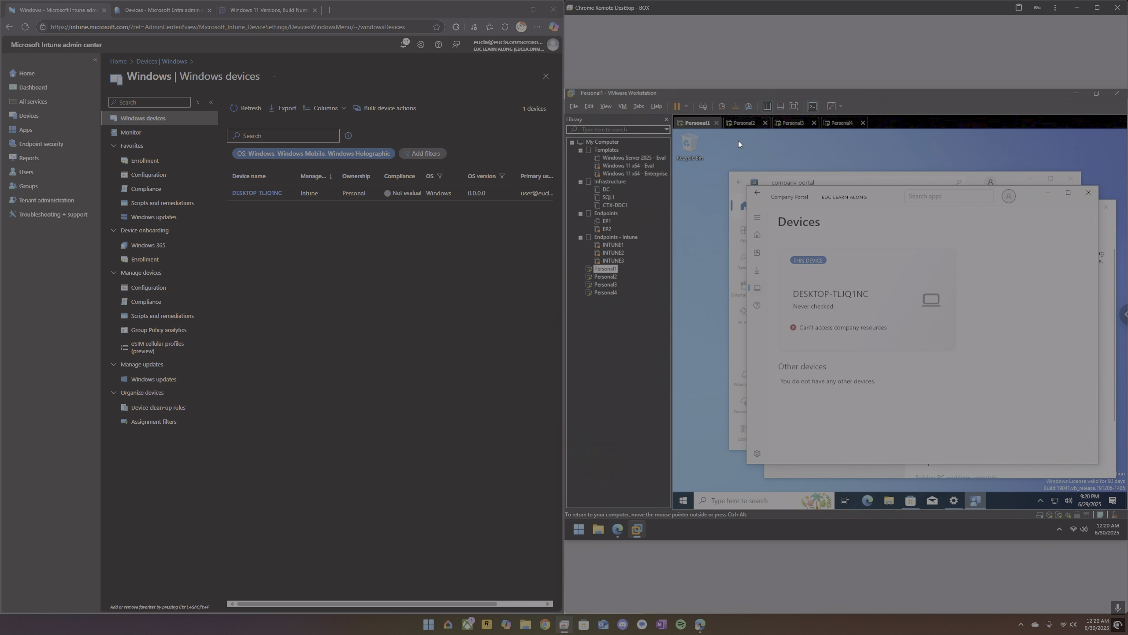
# On Personal2, search Microsoft Store for "portal", open Company Portal and start its installation.
pyautogui.click(747, 122)
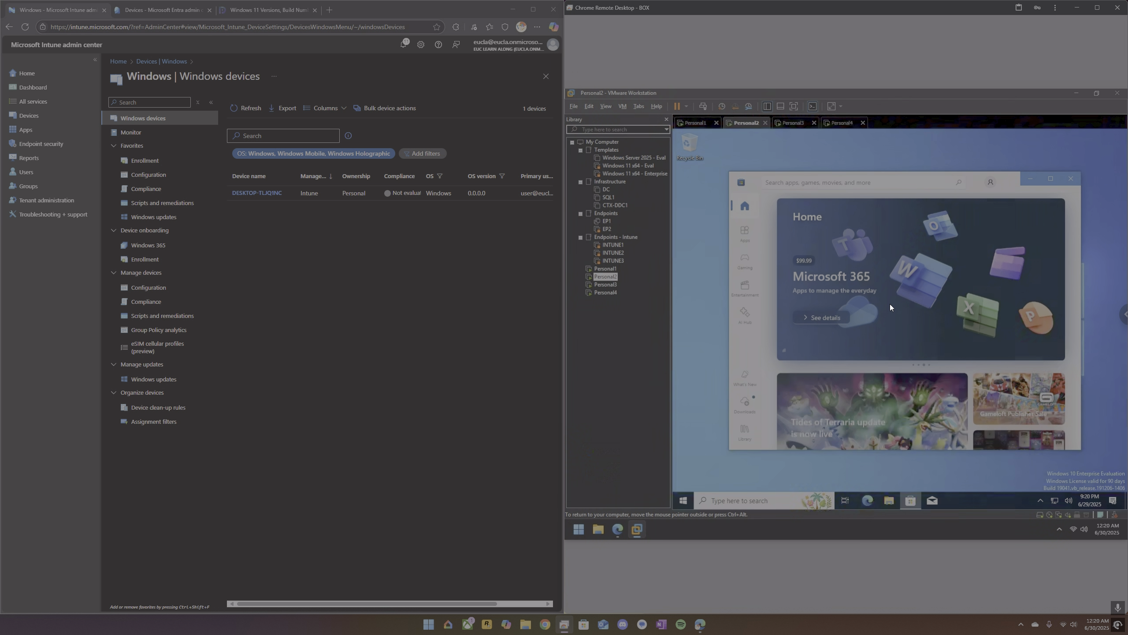
pyautogui.click(813, 182)
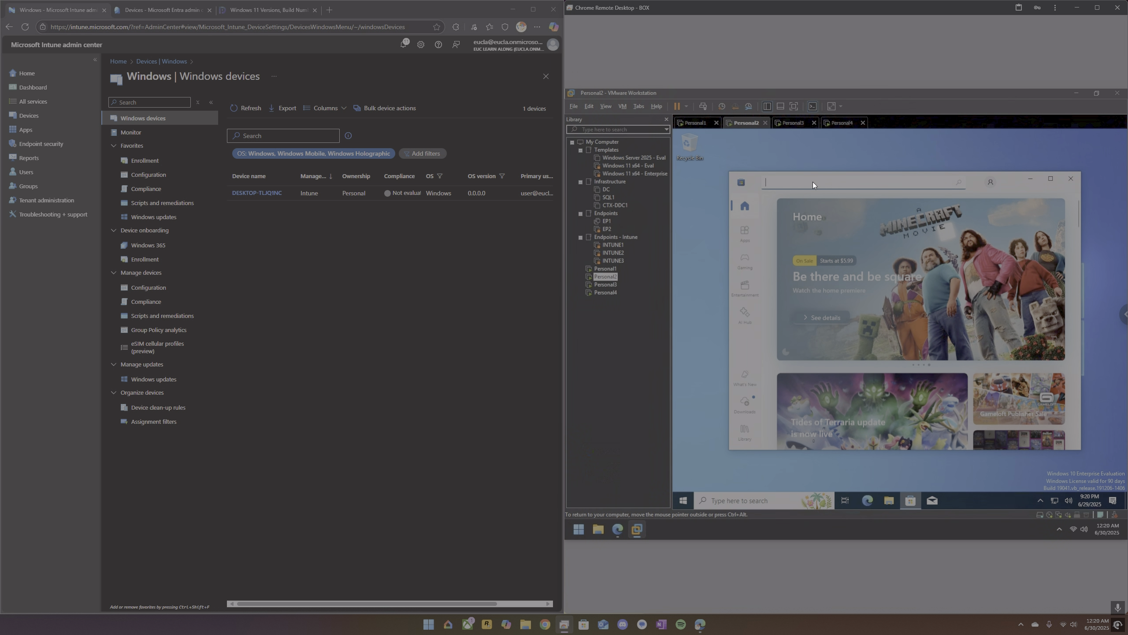
pyautogui.write('portal')
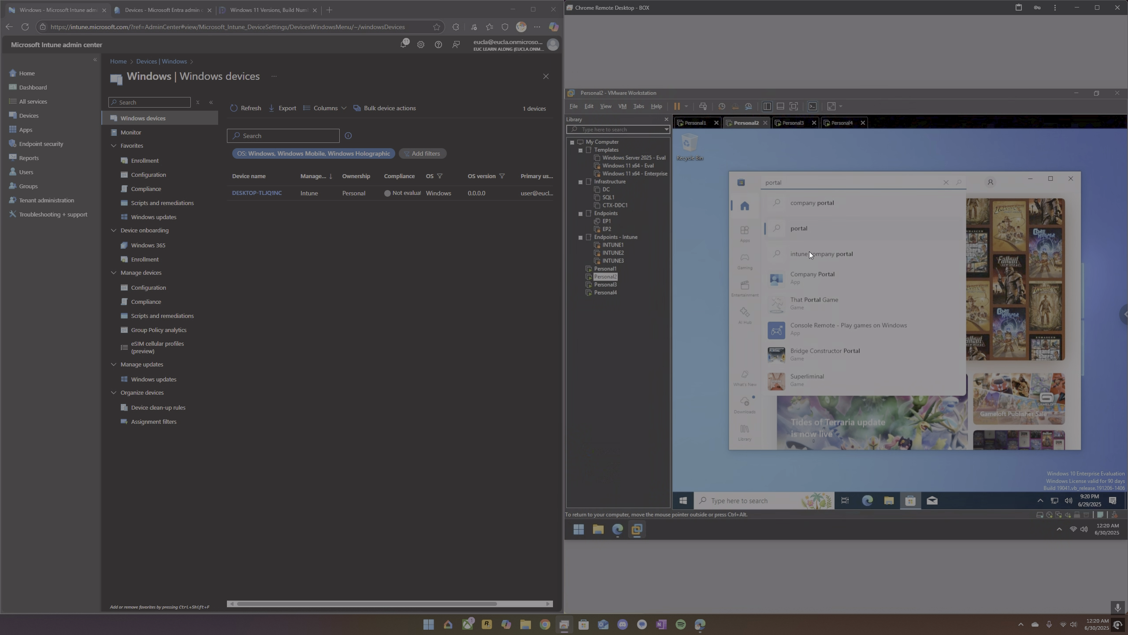
pyautogui.click(810, 283)
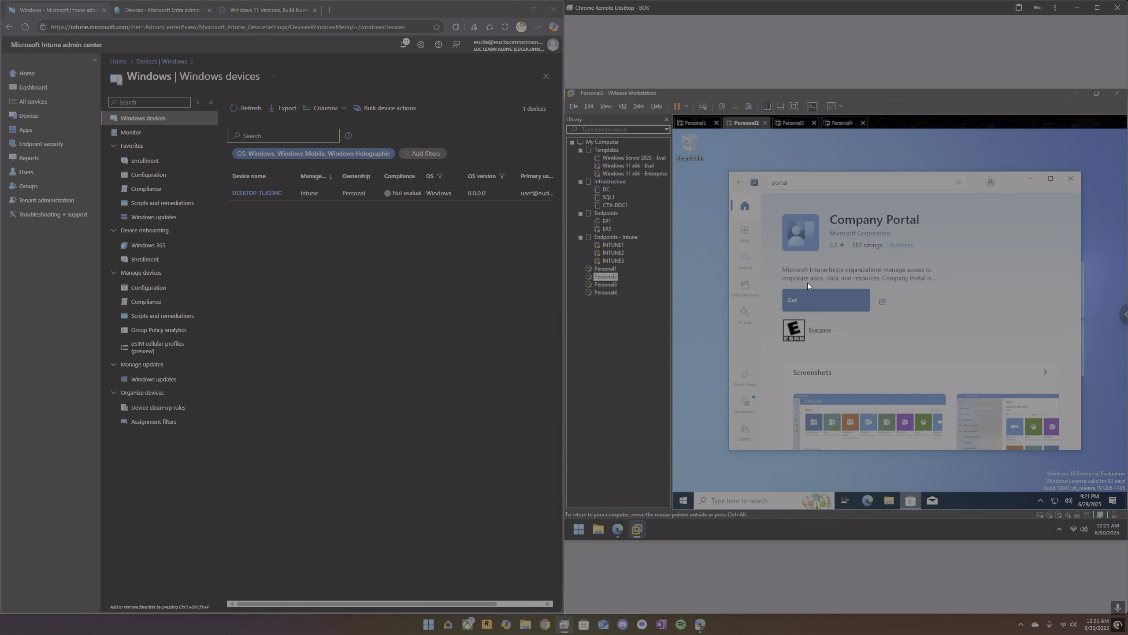
pyautogui.click(806, 302)
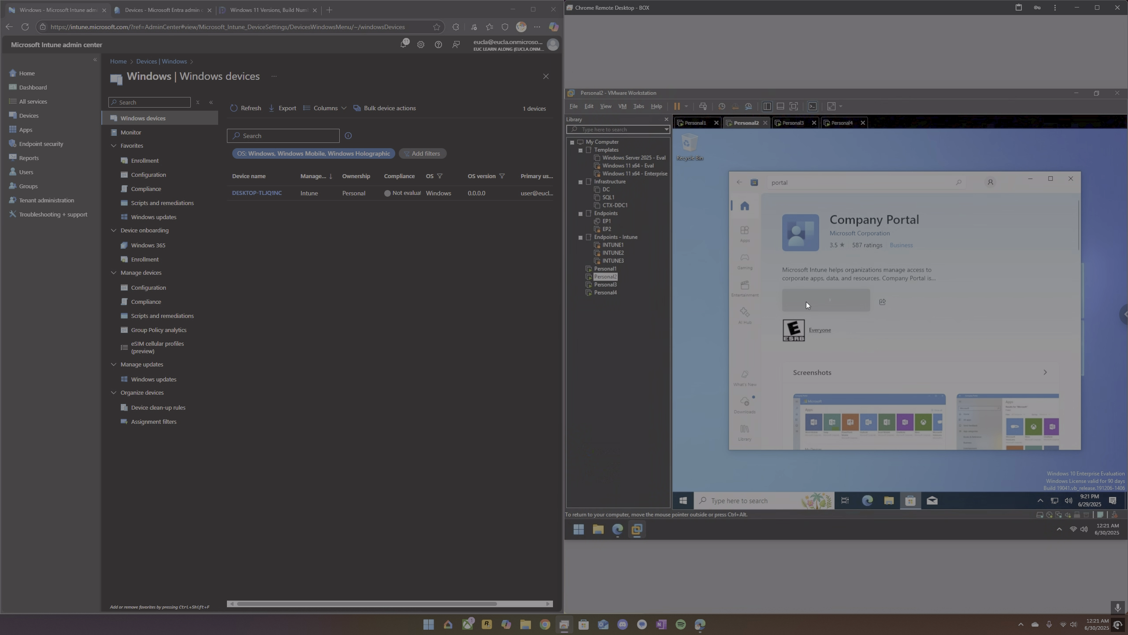
# Check Personal1's device details and sync settings in Company Portal, return to its home page, and refresh Intune's Windows devices list.
pyautogui.click(695, 123)
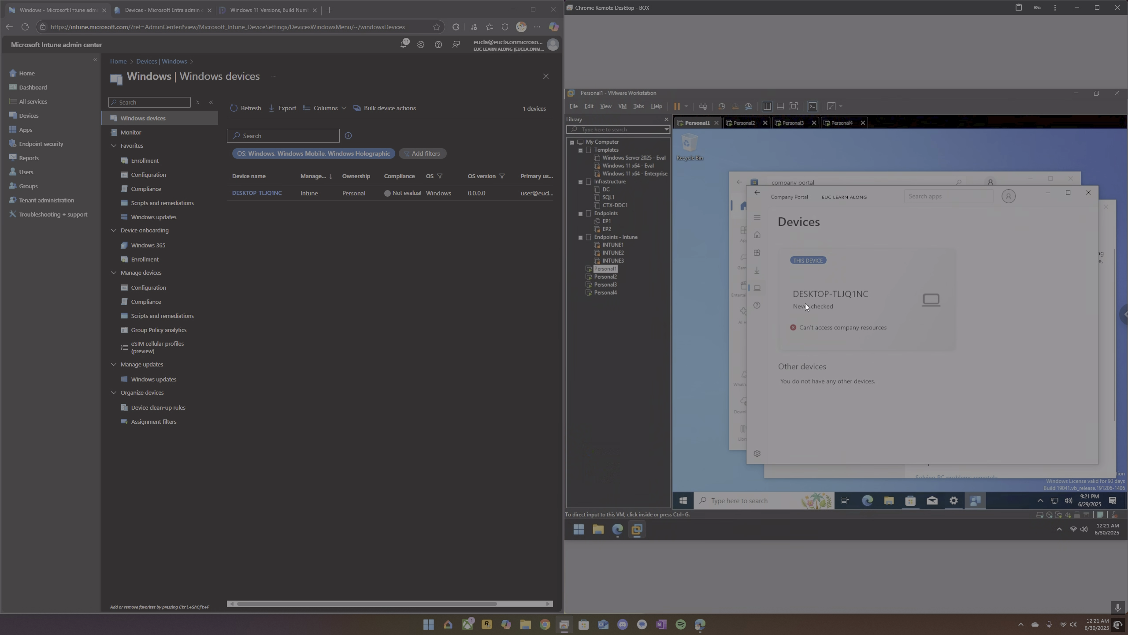
pyautogui.click(841, 320)
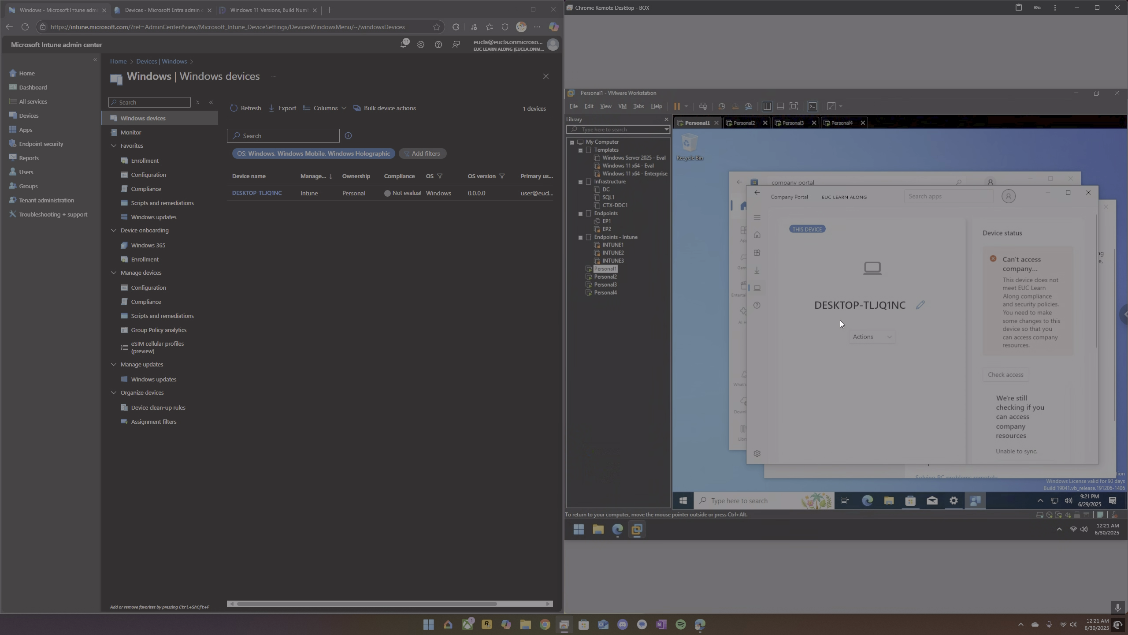
pyautogui.scroll(-3, 1044, 379)
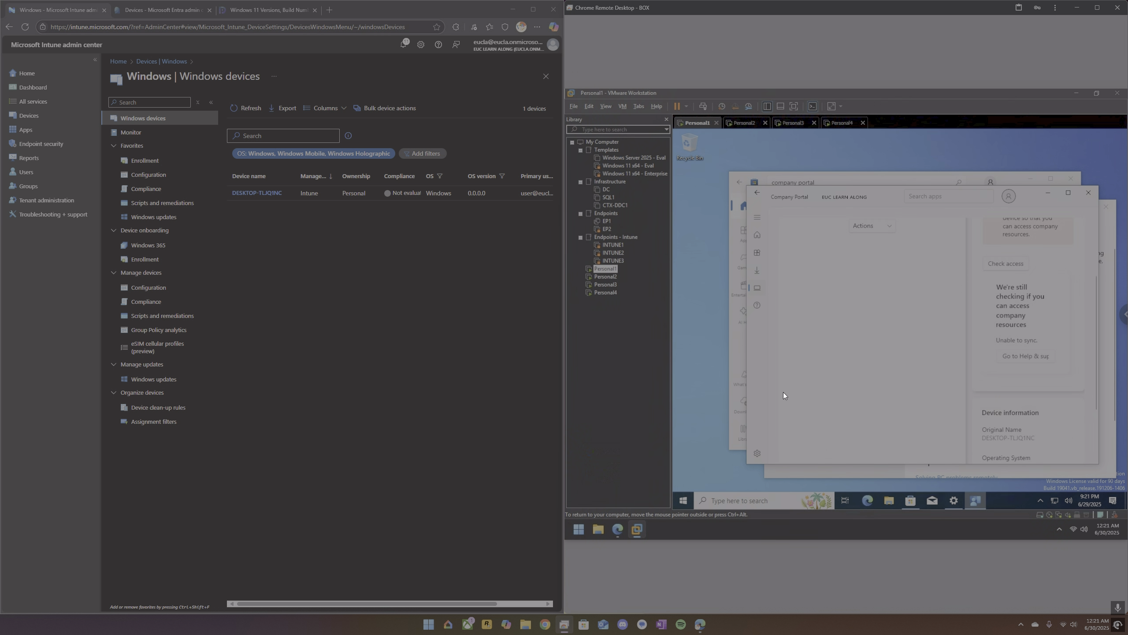
pyautogui.click(758, 451)
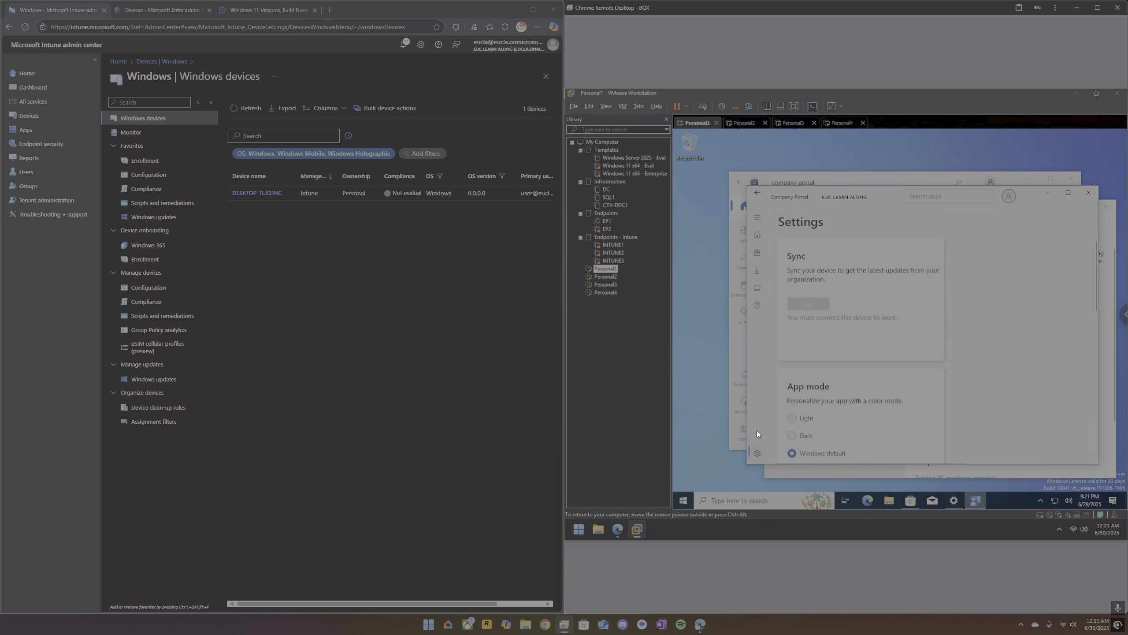
pyautogui.click(759, 238)
pyautogui.click(254, 109)
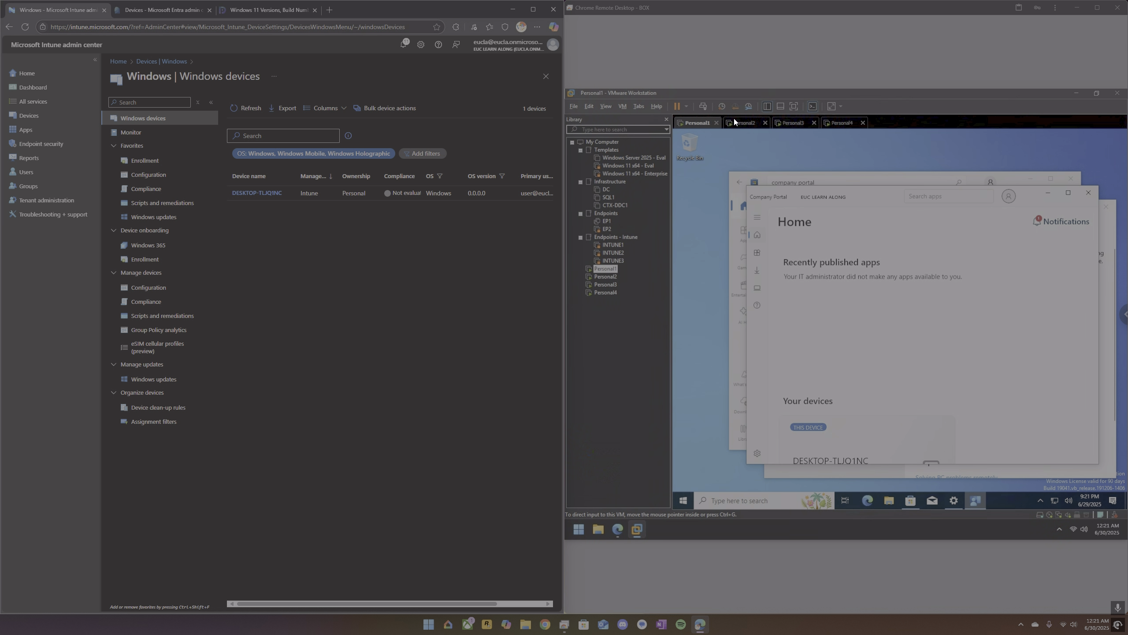
# Check the Company Portal installation progress on Personal2 and the device's access status in Company Portal on Personal1.
pyautogui.click(746, 123)
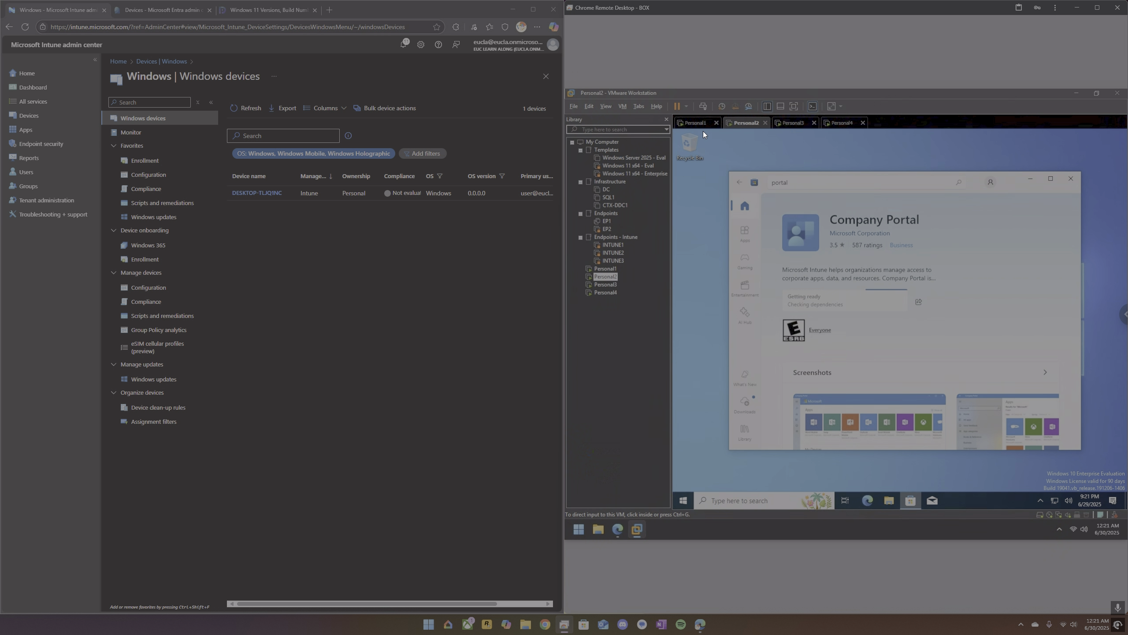
pyautogui.click(697, 123)
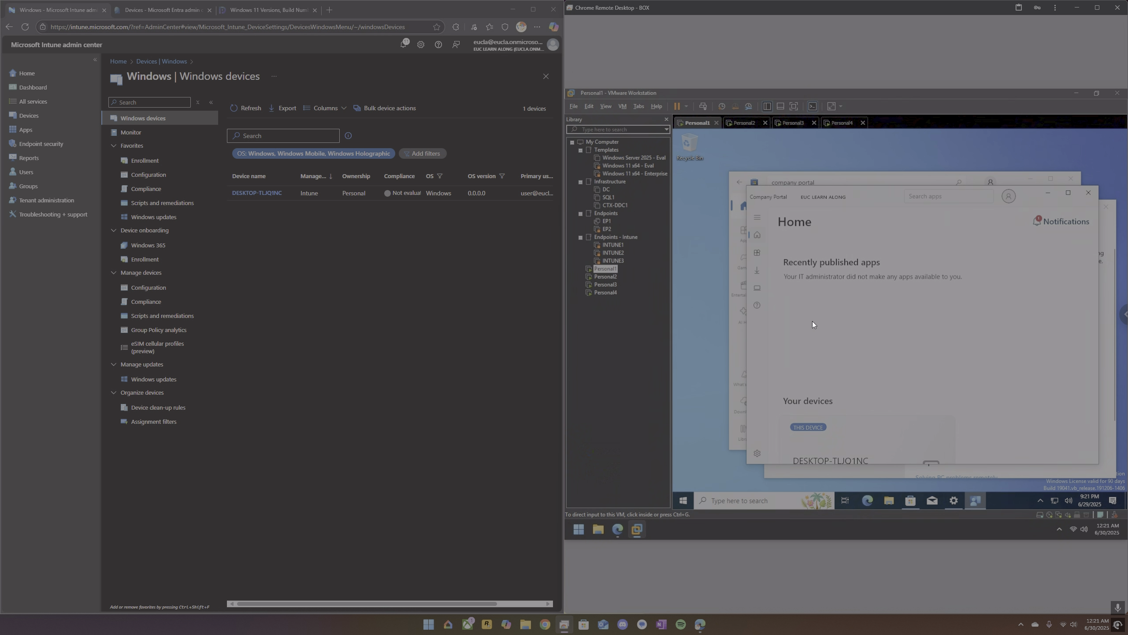
pyautogui.click(760, 288)
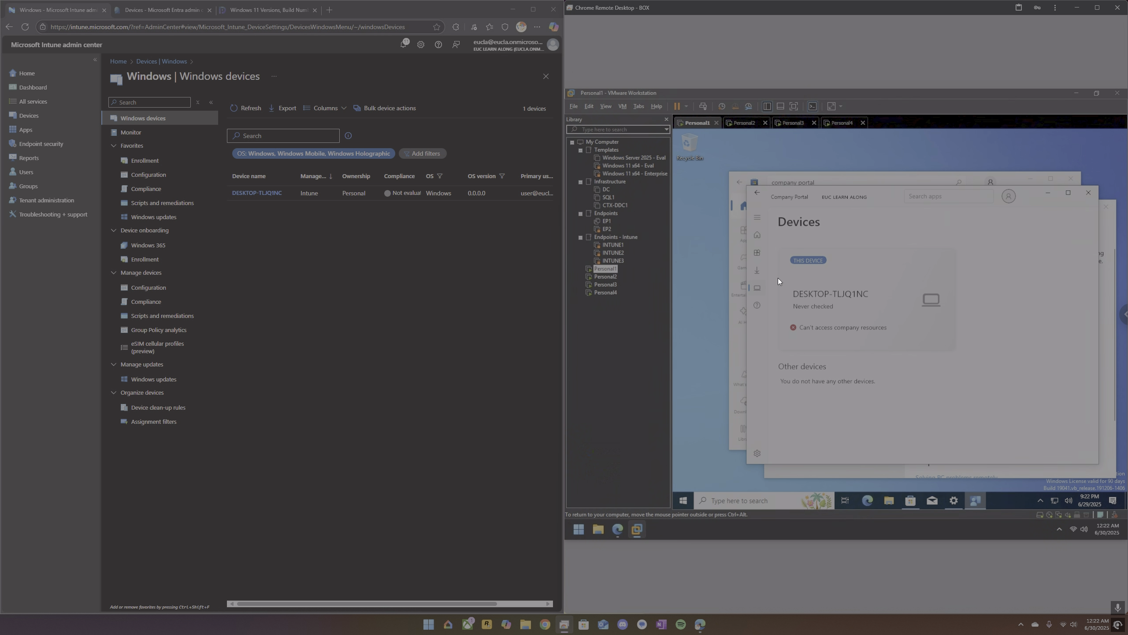
pyautogui.click(742, 123)
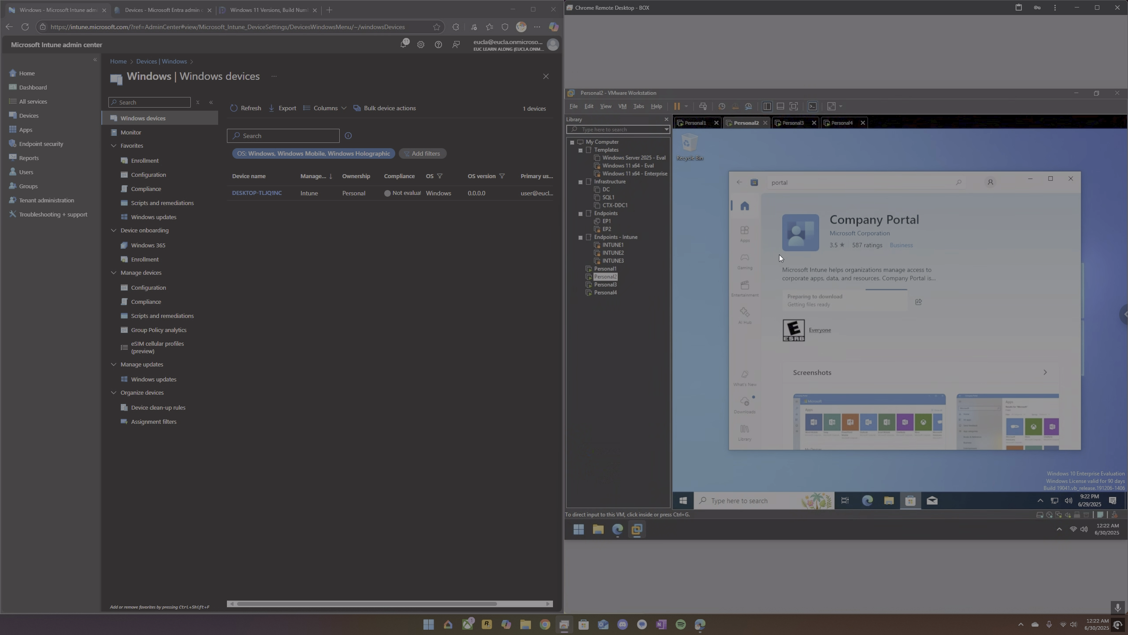
# On Personal3, dismiss the Microsoft Edge welcome screen and turn on focus assist for notifications.
pyautogui.click(793, 124)
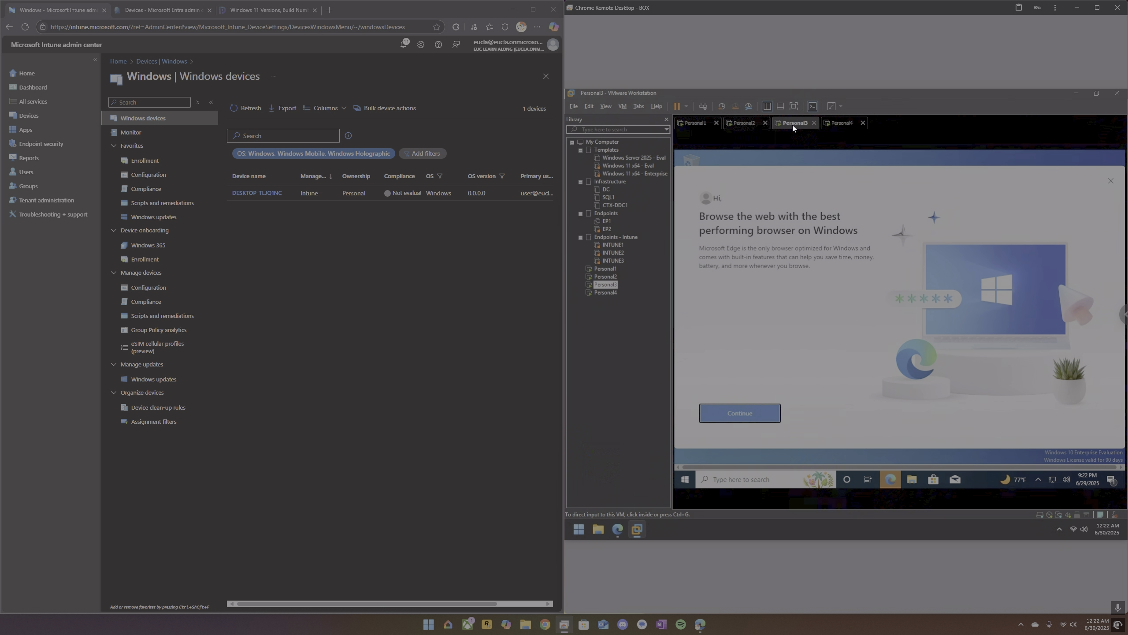
pyautogui.click(1111, 183)
pyautogui.click(1111, 181)
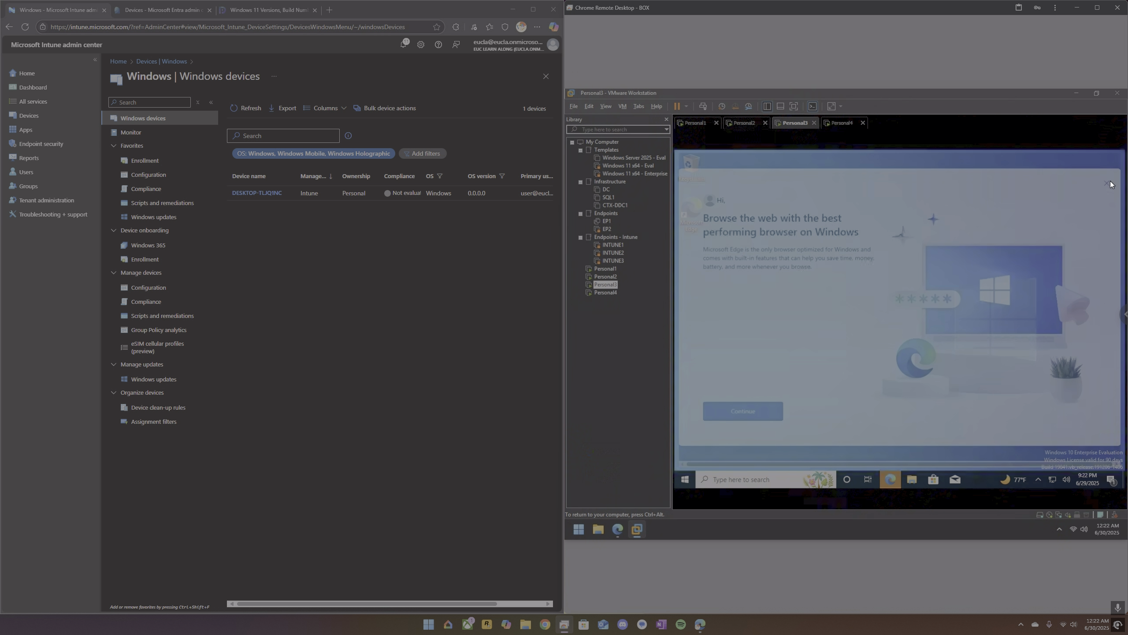
pyautogui.rightClick(1112, 482)
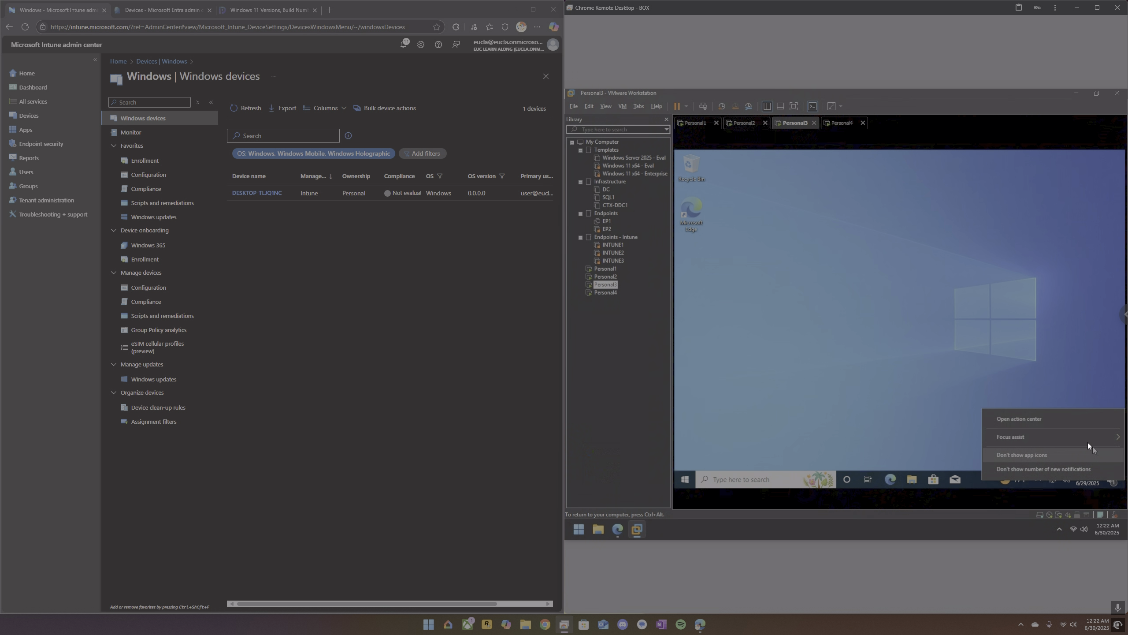
pyautogui.moveTo(1085, 440)
pyautogui.click(946, 454)
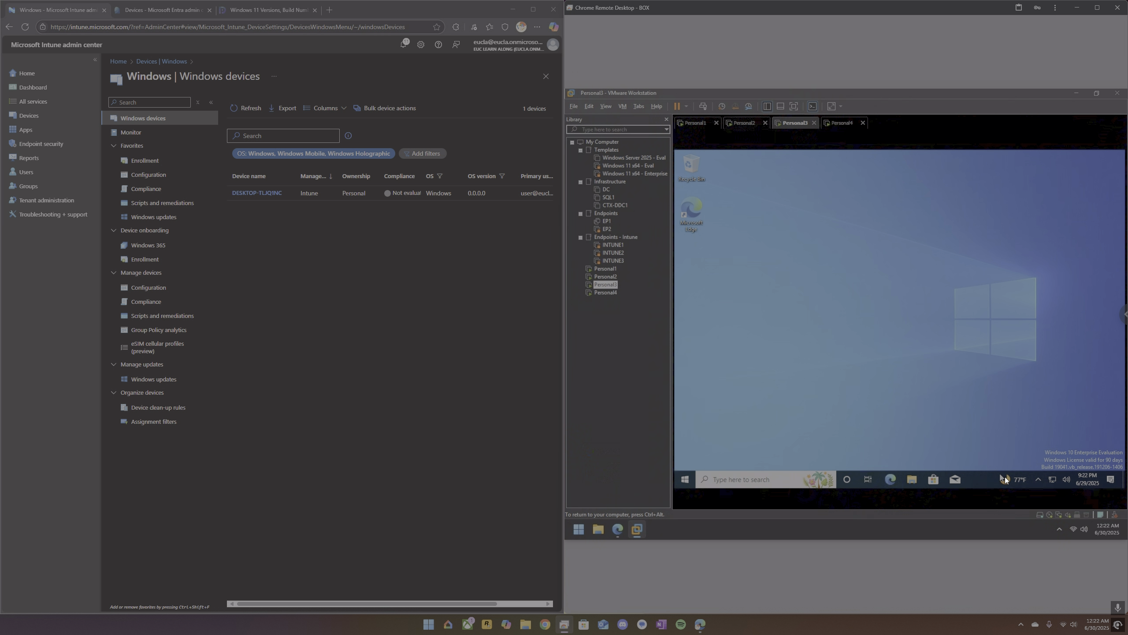
# On Personal3's taskbar, hide the Cortana button and turn off News and interests.
pyautogui.rightClick(1009, 480)
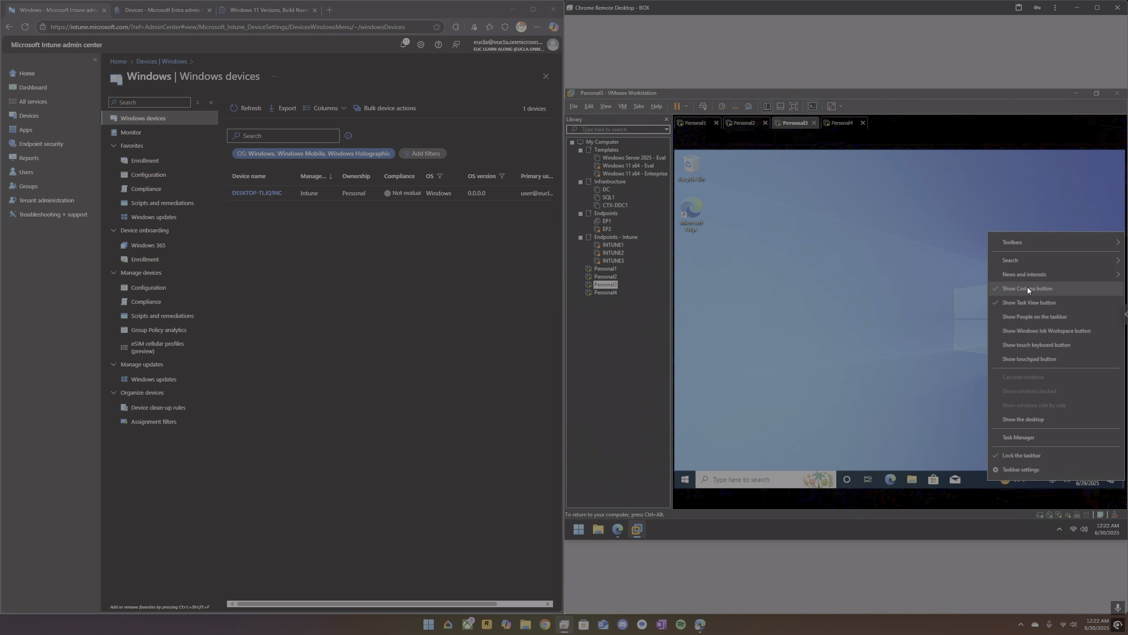
pyautogui.click(1028, 287)
pyautogui.rightClick(1019, 477)
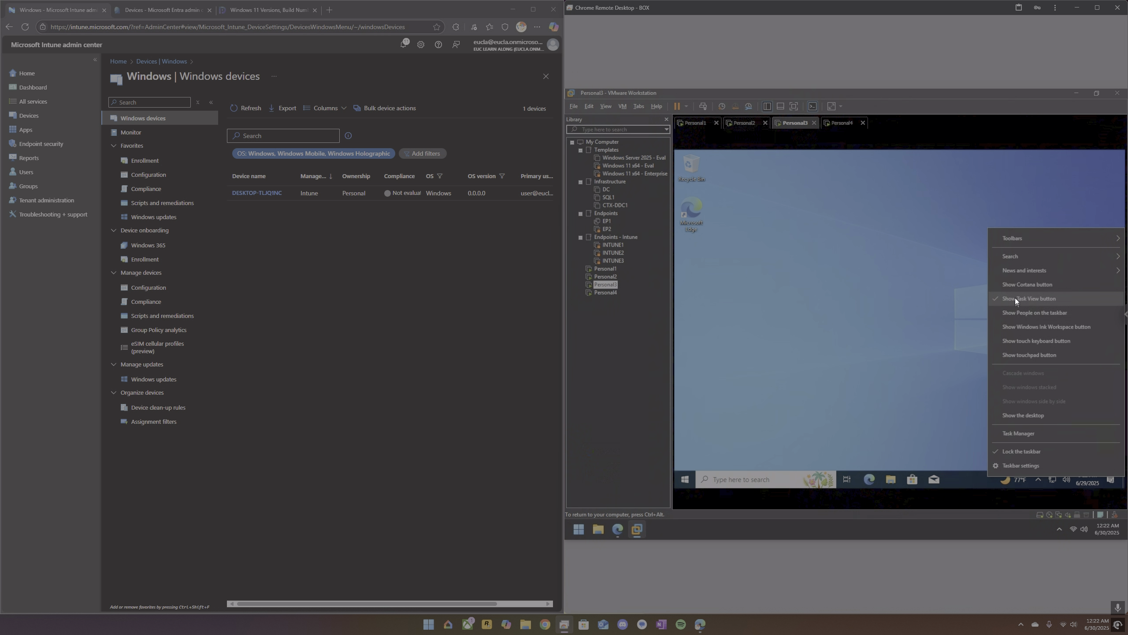
pyautogui.moveTo(1020, 273)
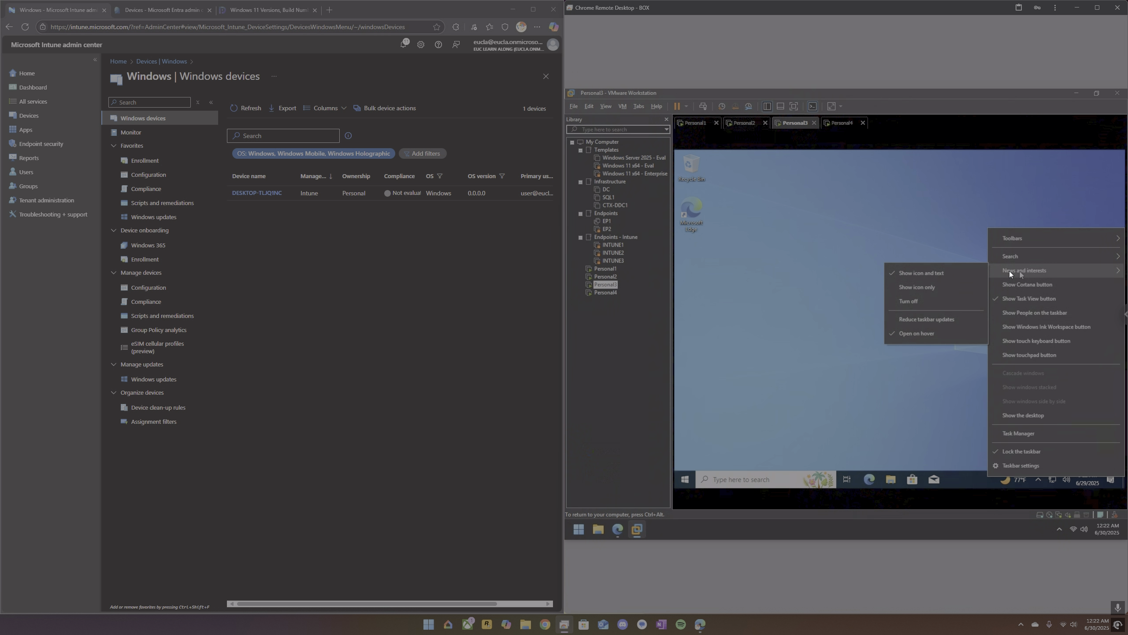
pyautogui.click(917, 300)
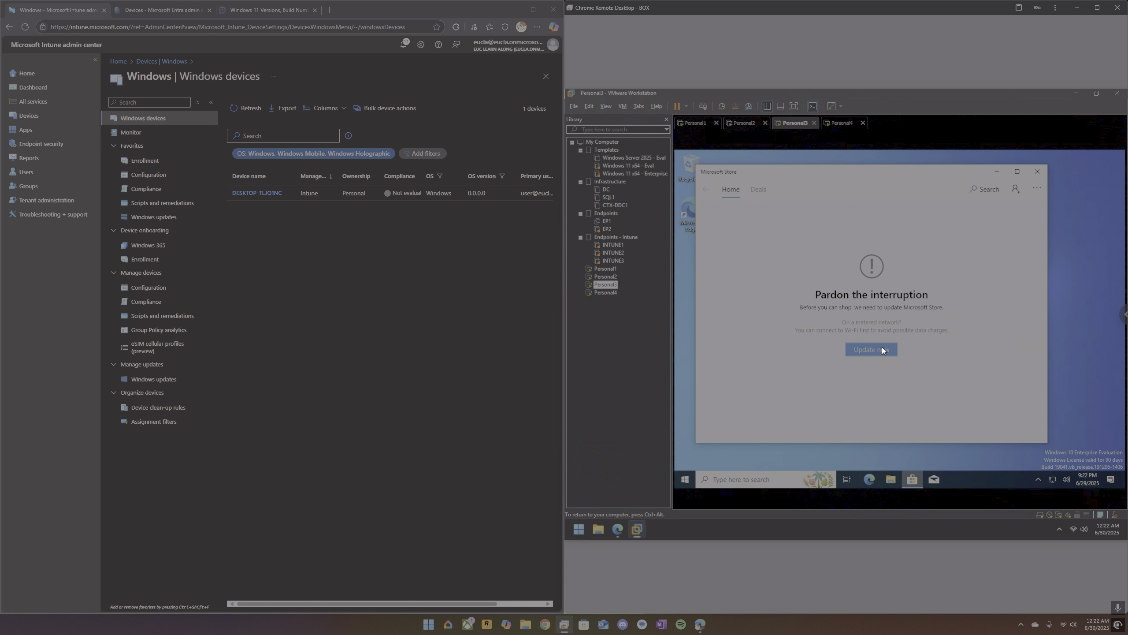
# Start the Microsoft Store update on Personal3, and open this device's status details in Company Portal on Personal1.
pyautogui.click(883, 350)
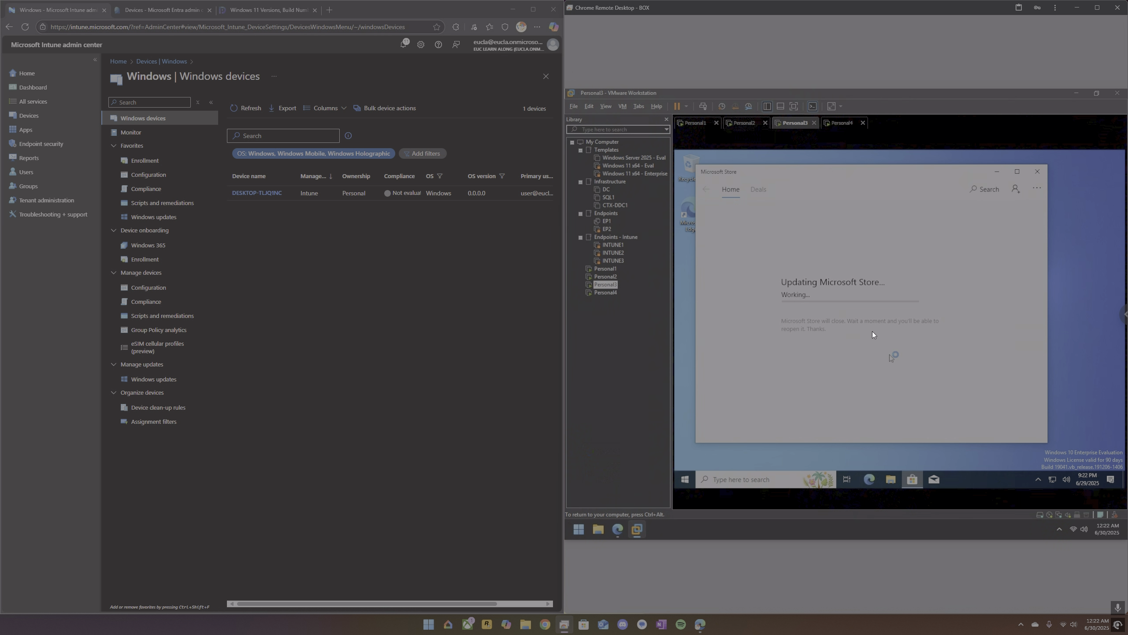
pyautogui.click(696, 124)
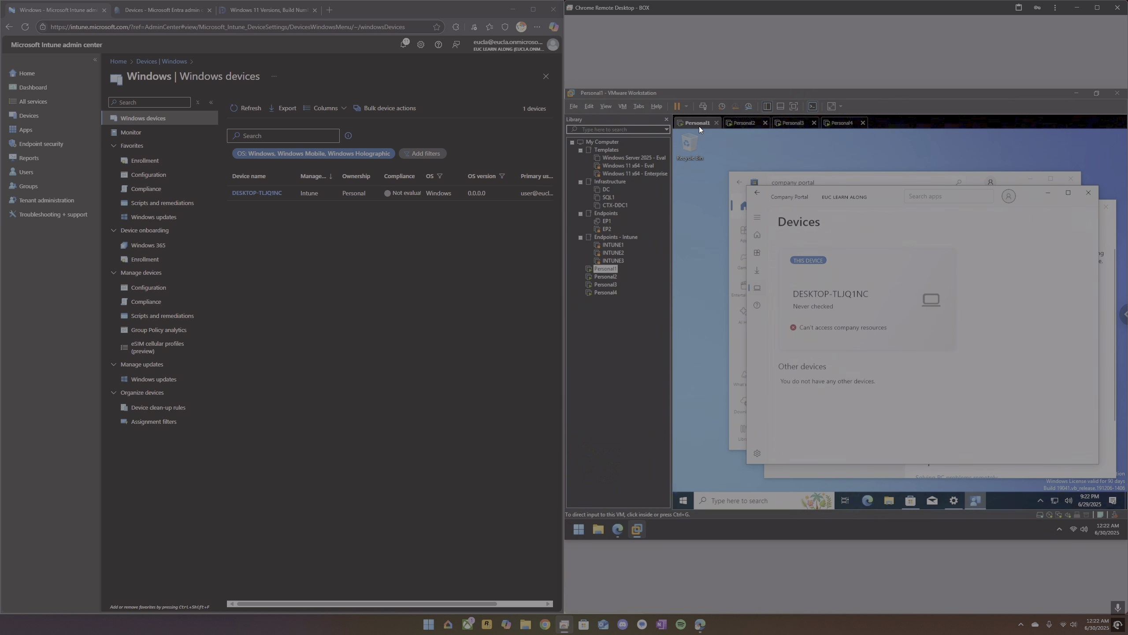
pyautogui.click(757, 272)
pyautogui.click(759, 288)
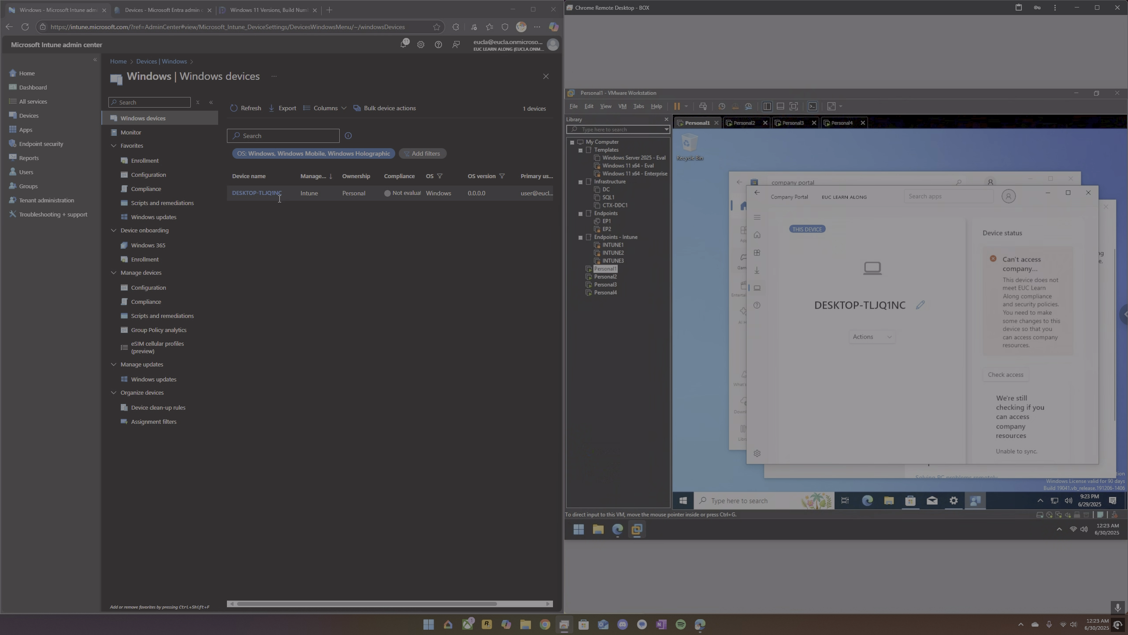
# Check the properties of DESKTOP-TLJQ1NC in Microsoft Entra and refresh Intune's Windows devices list.
pyautogui.click(253, 109)
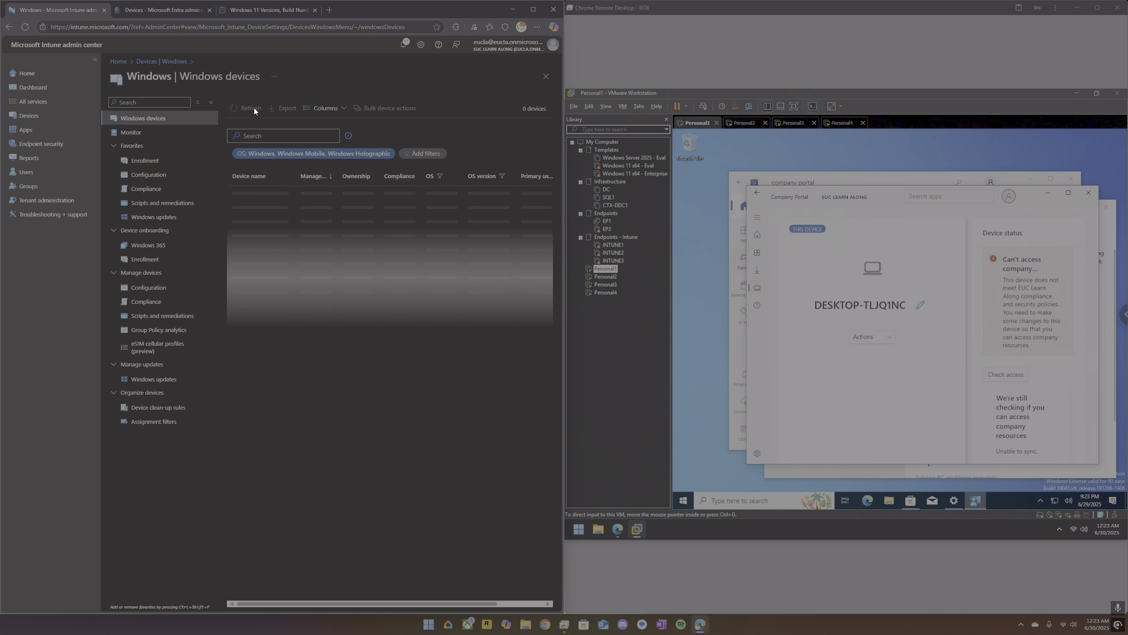
pyautogui.click(255, 108)
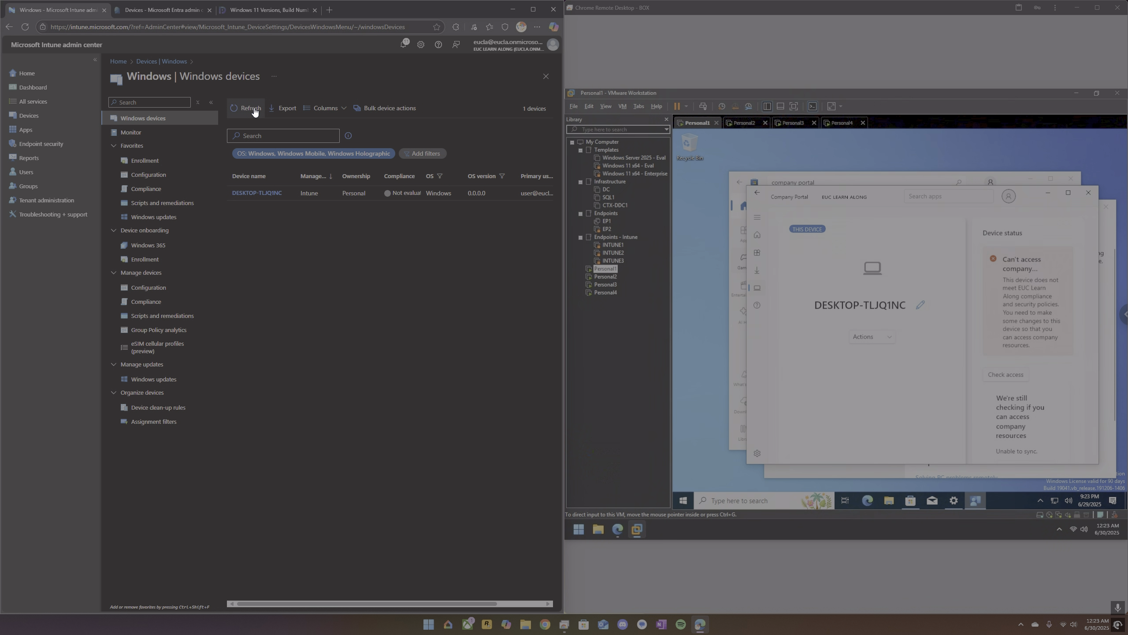
pyautogui.click(168, 12)
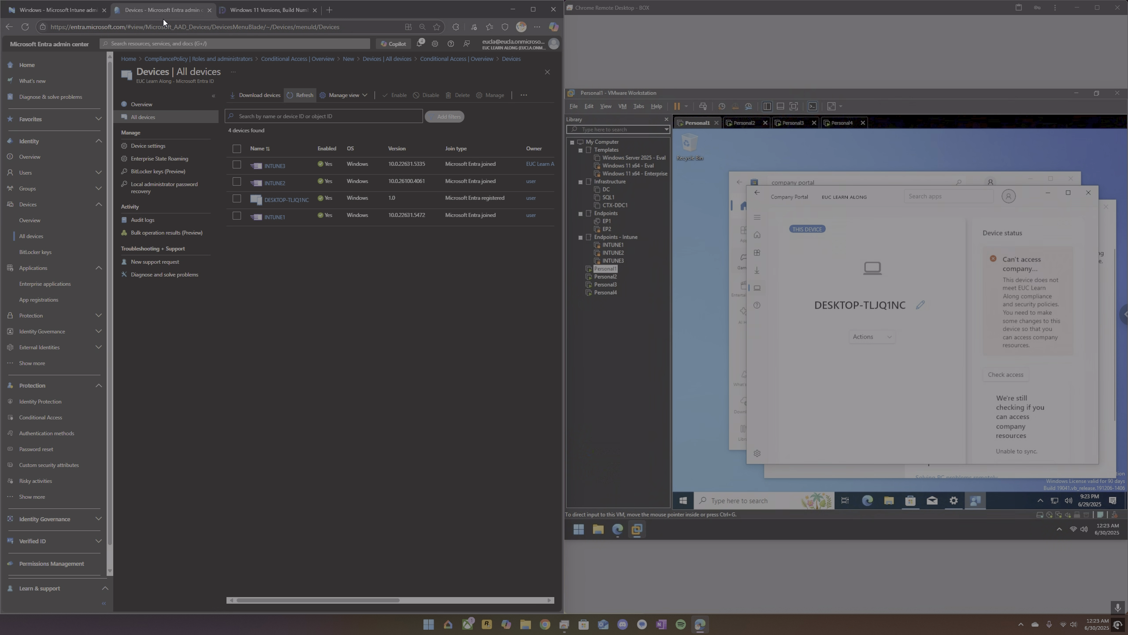
pyautogui.click(284, 201)
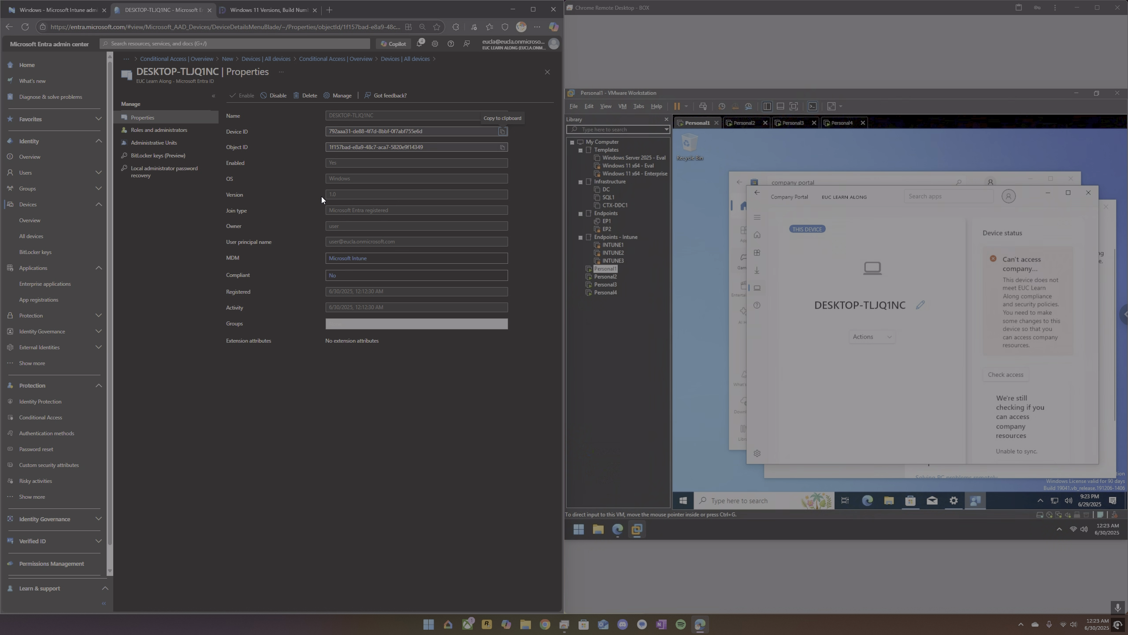
pyautogui.click(68, 15)
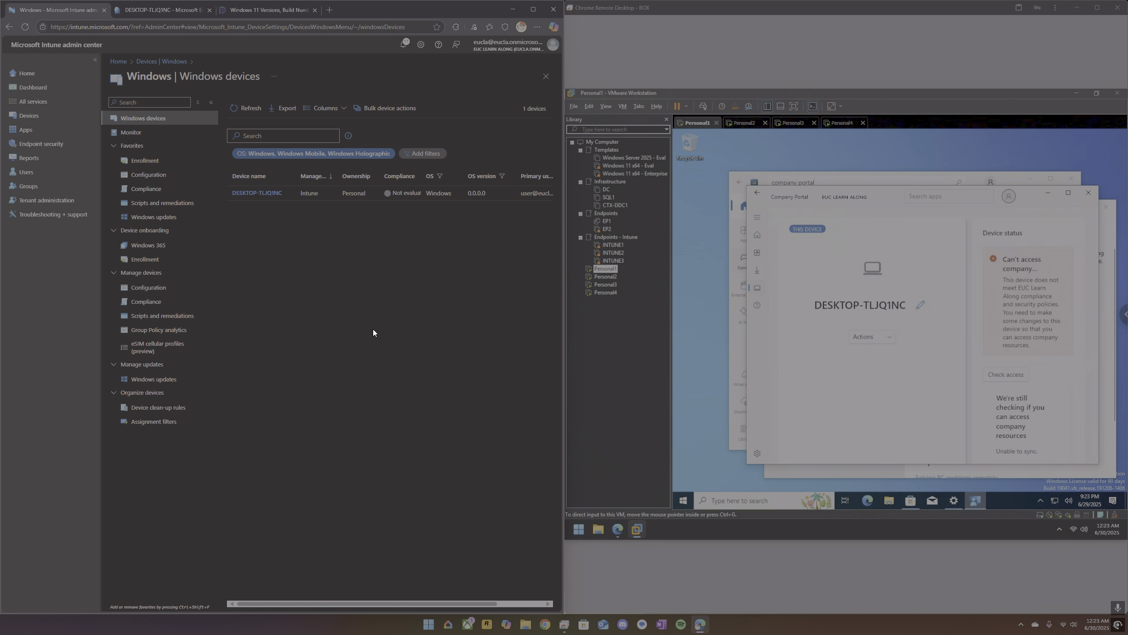
pyautogui.click(250, 112)
# On Personal1, check Control Panel's installed programs for the Microsoft Intune Management Extension and close the window.
pyautogui.click(767, 499)
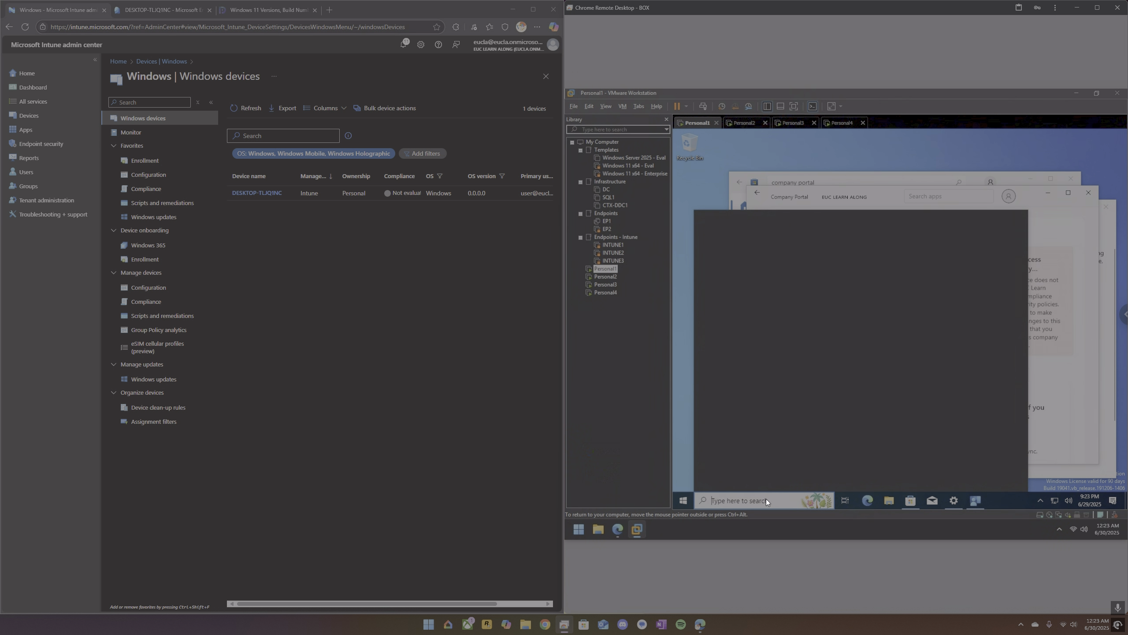
pyautogui.write('control')
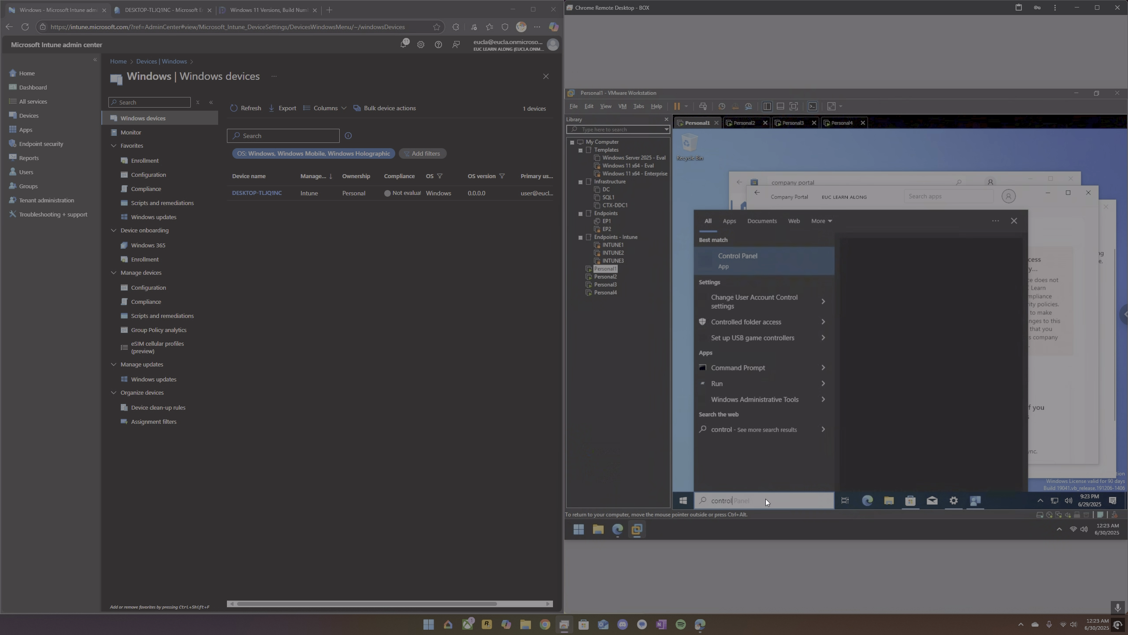
pyautogui.press('Return')
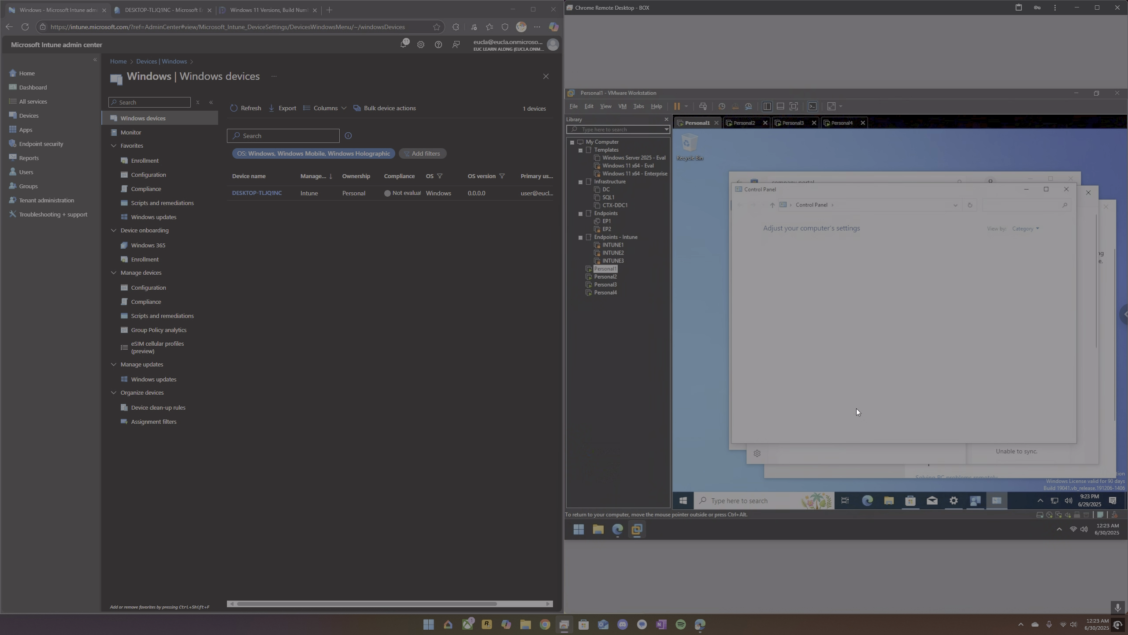
pyautogui.click(819, 356)
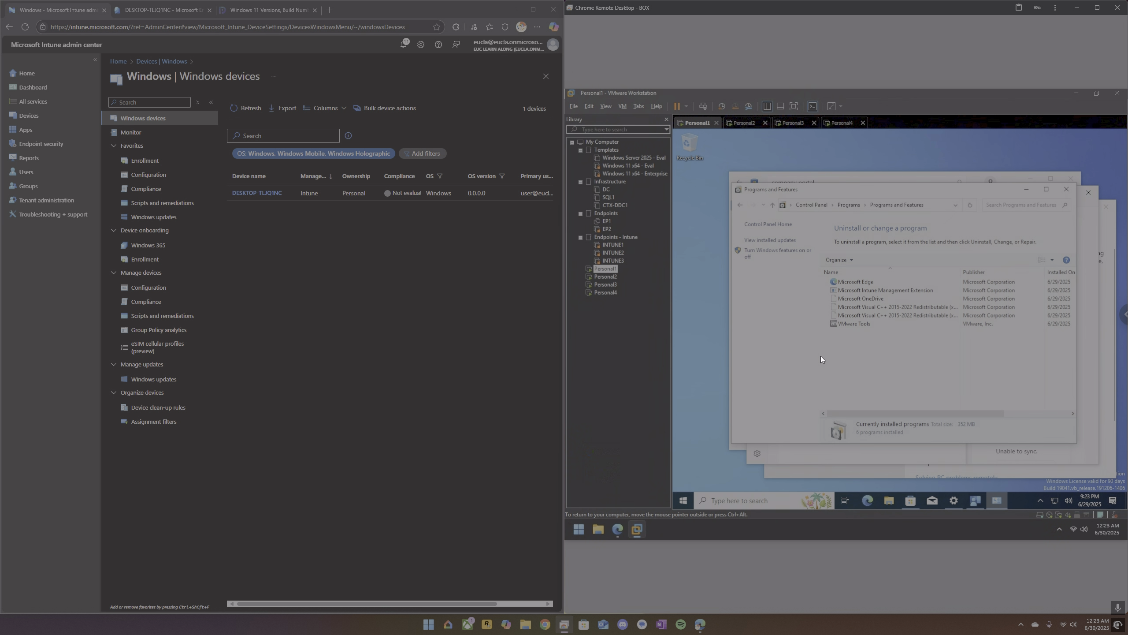
pyautogui.click(866, 293)
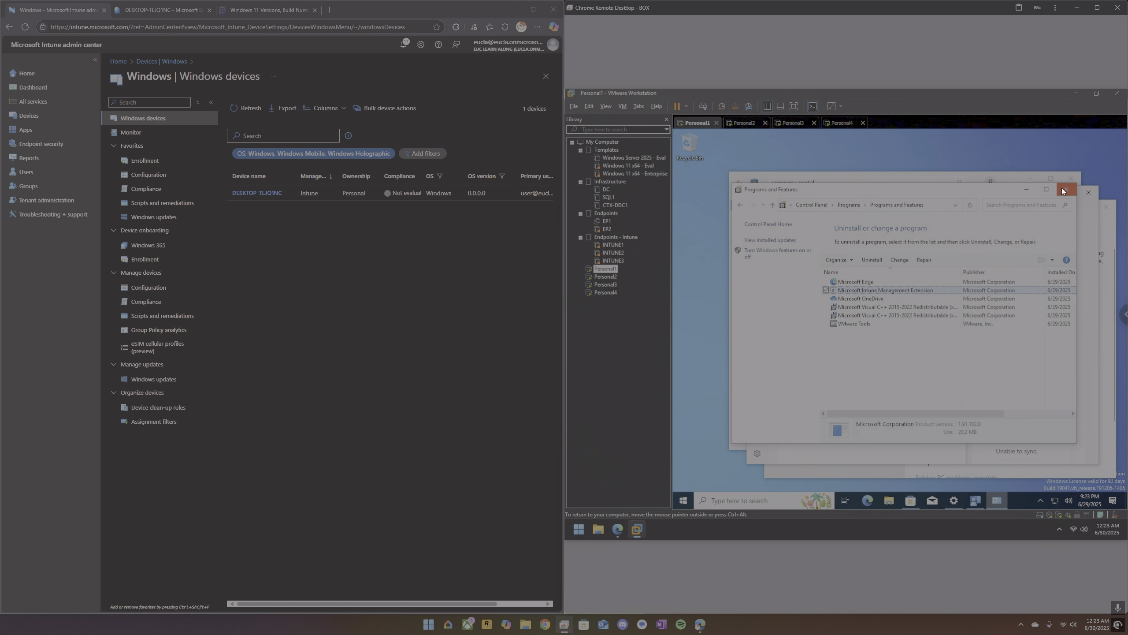
pyautogui.click(1065, 191)
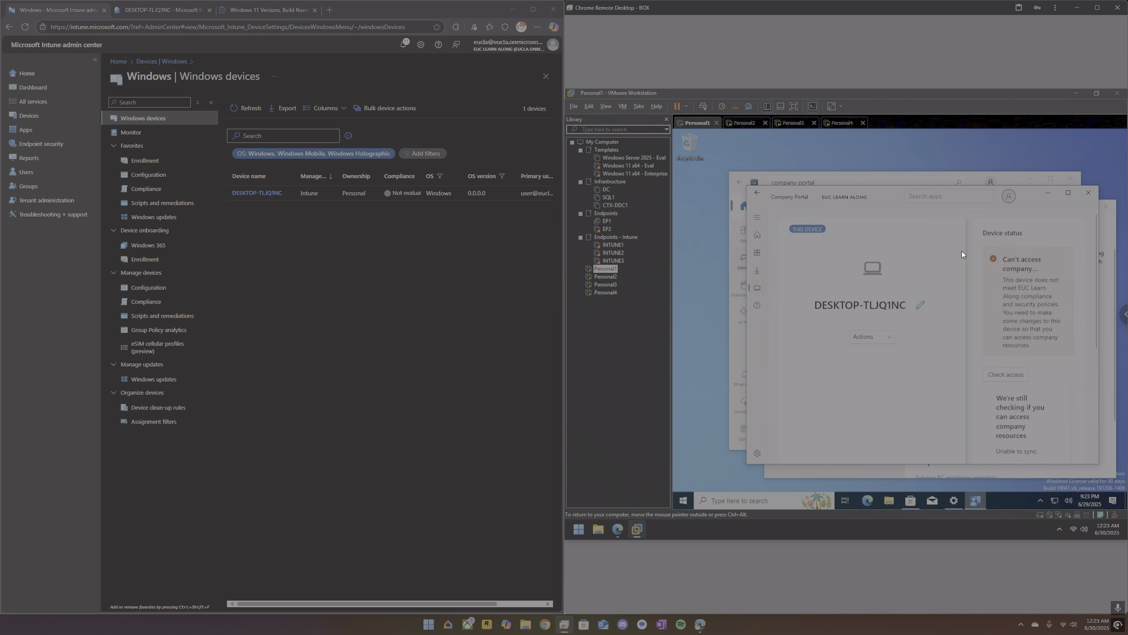
# Restart the Microsoft Intune Management Extension service on Personal1, refreshing Intune's Windows devices list while Services loads.
pyautogui.click(766, 499)
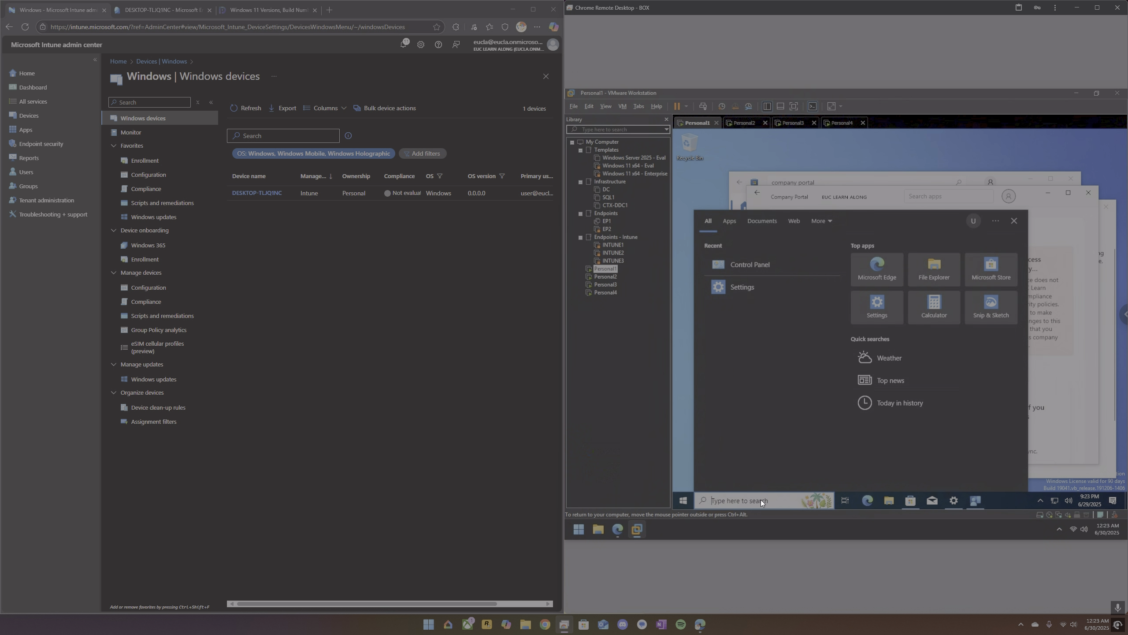
pyautogui.write('ser')
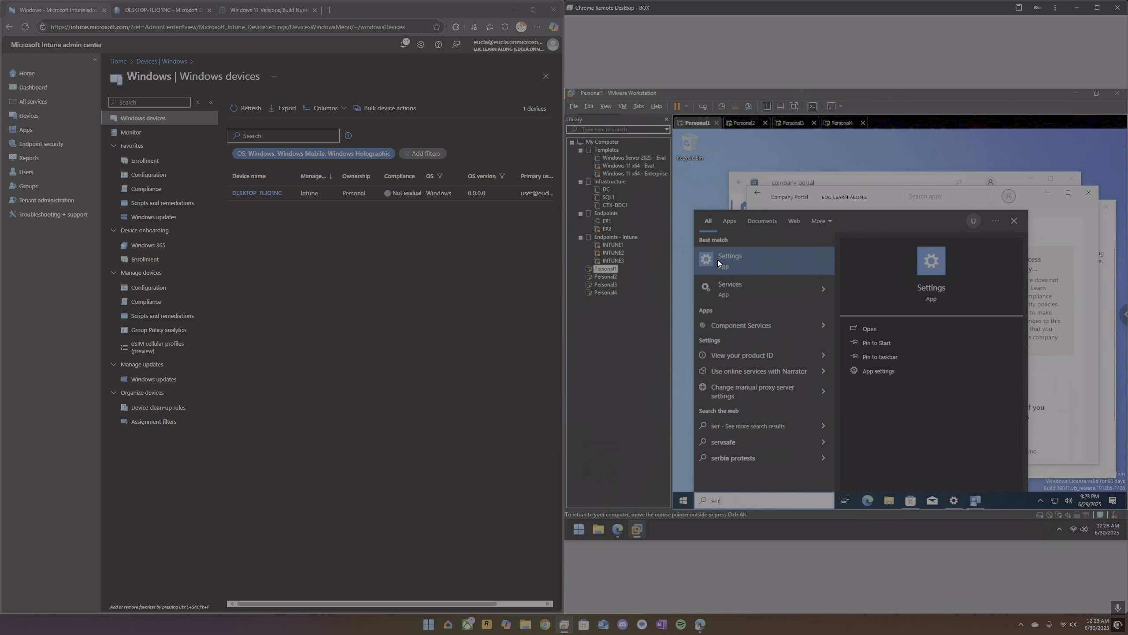
pyautogui.click(728, 284)
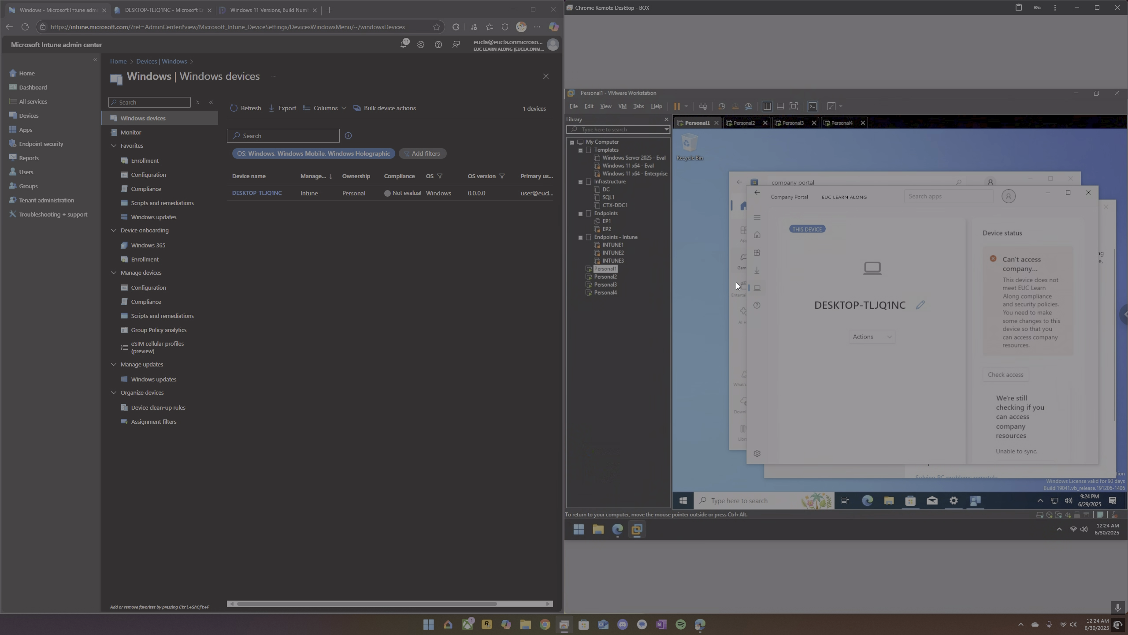
pyautogui.click(252, 108)
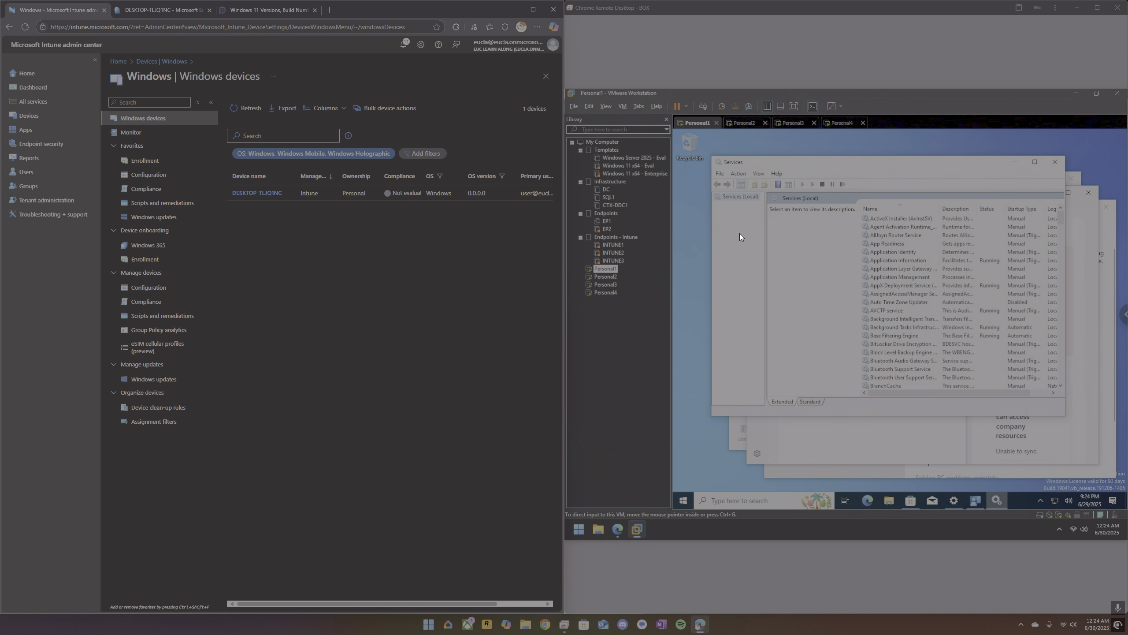
pyautogui.click(903, 300)
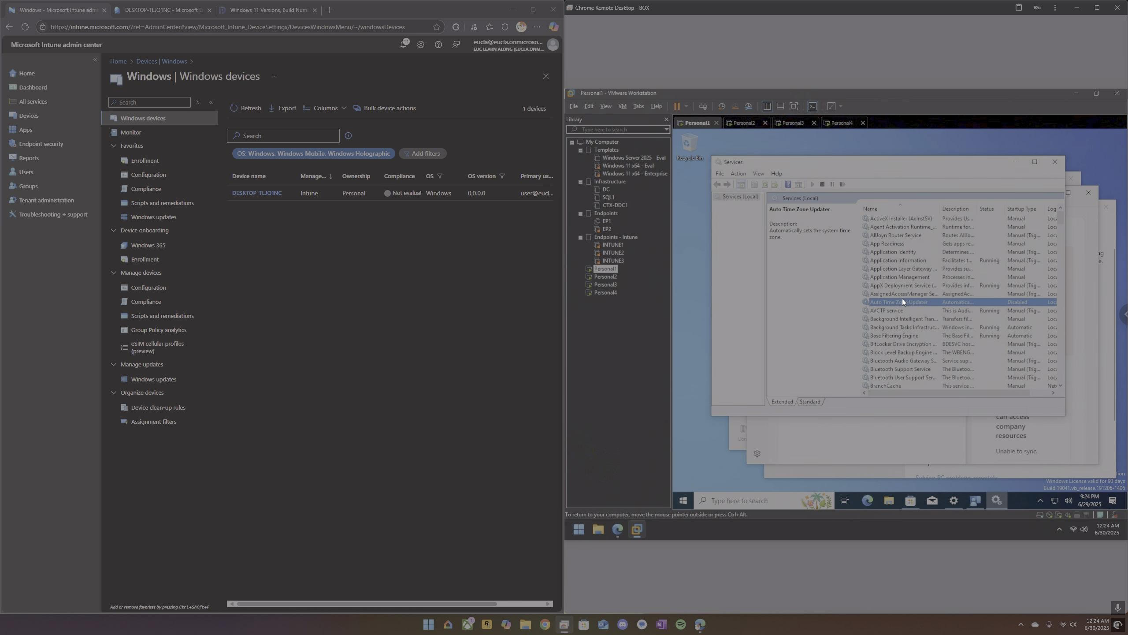
pyautogui.write('mi')
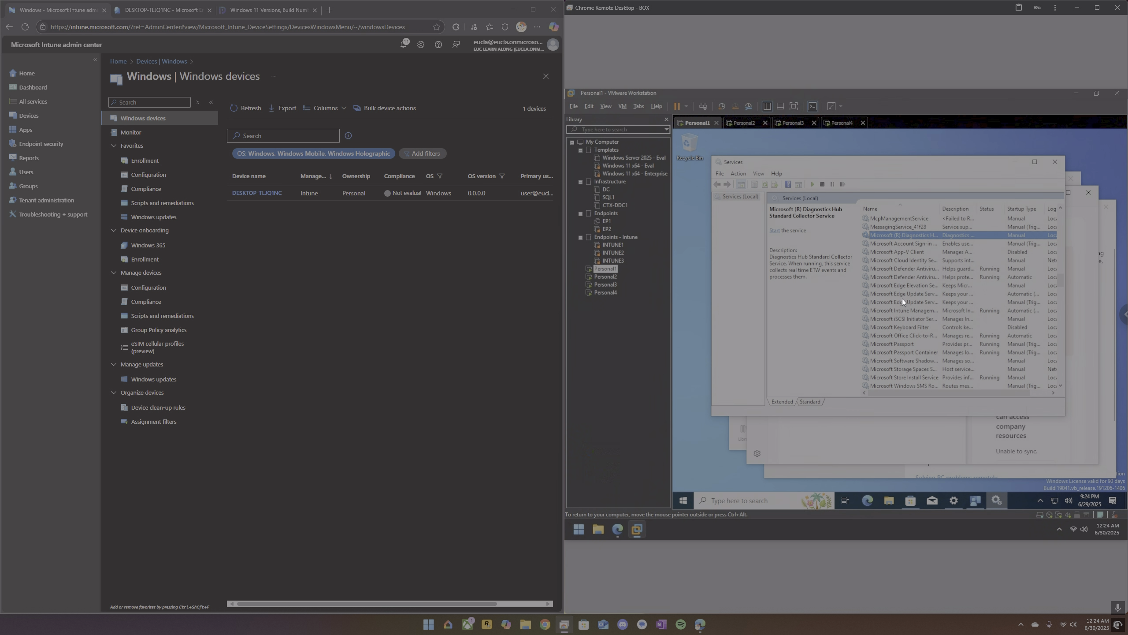
pyautogui.click(913, 310)
pyautogui.rightClick(913, 310)
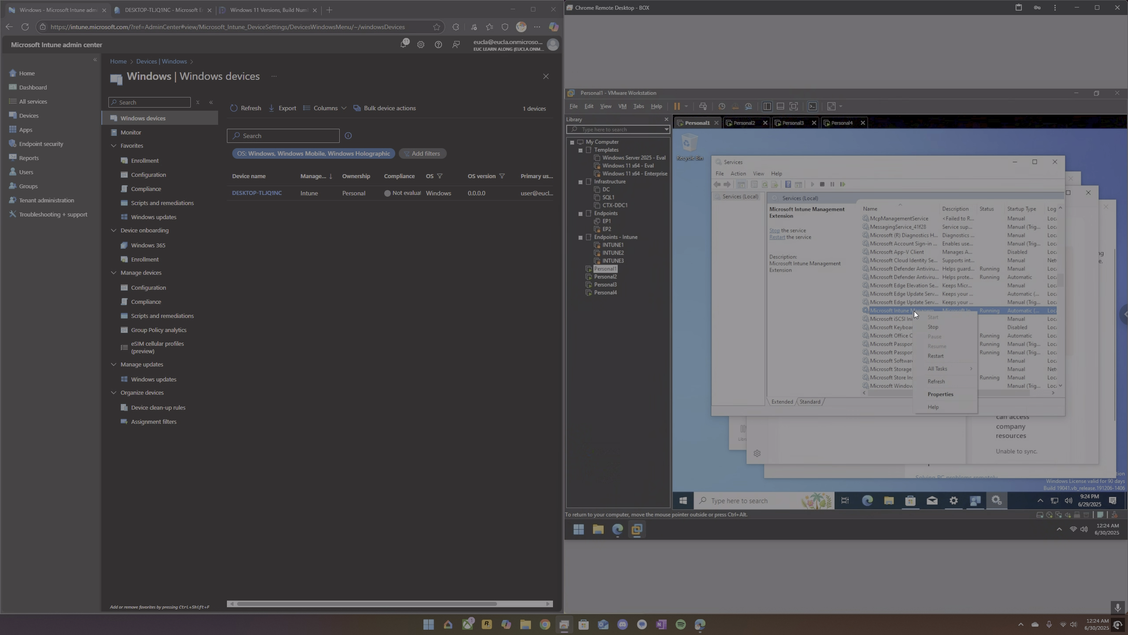
pyautogui.click(934, 358)
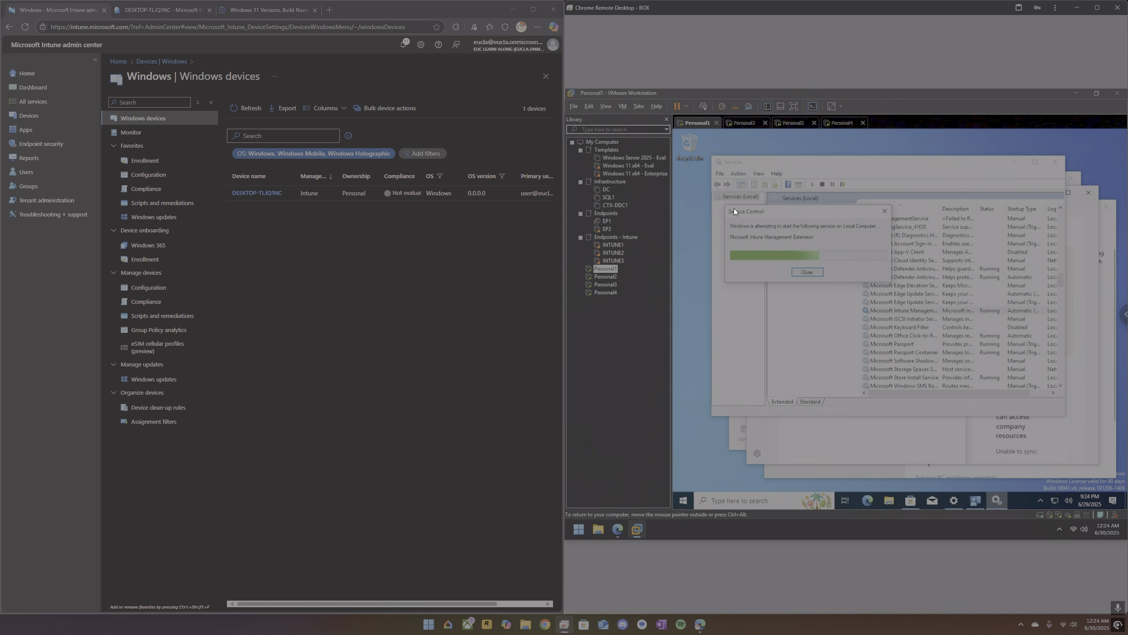
# On Personal3, search Microsoft Store for "portal" and start installing Company Portal.
pyautogui.click(792, 123)
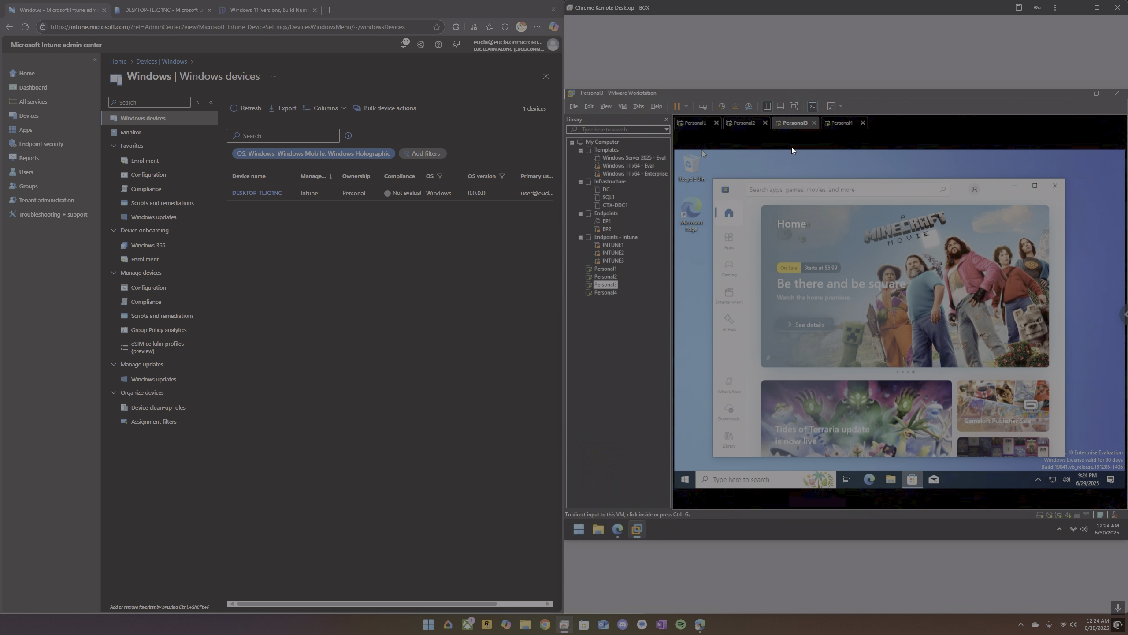
pyautogui.click(781, 191)
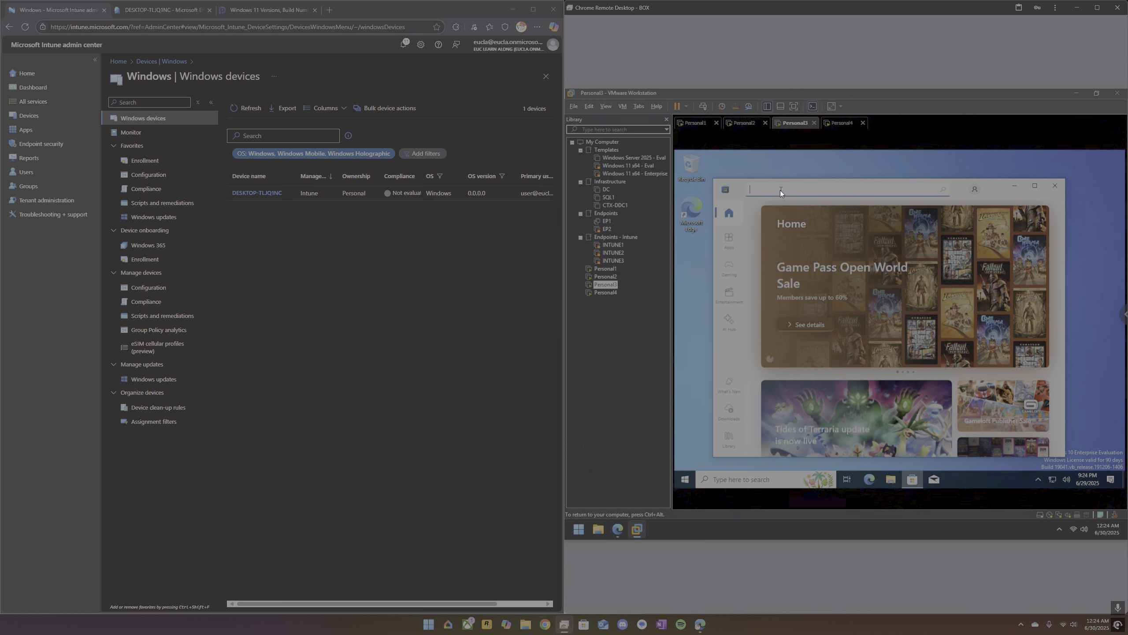
pyautogui.write('portal')
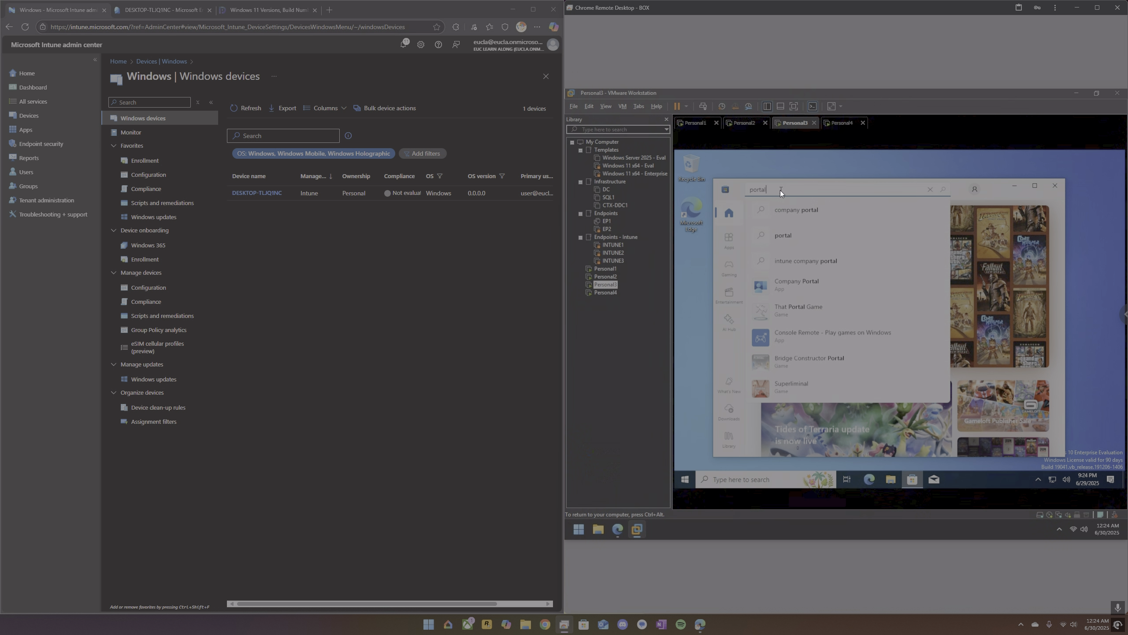
pyautogui.click(797, 283)
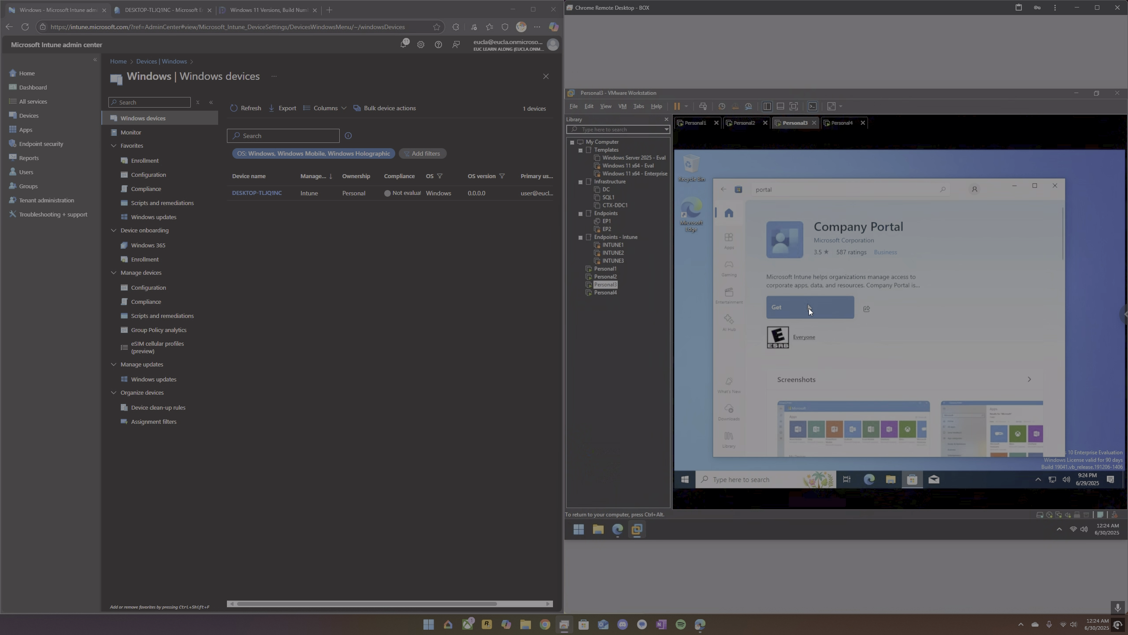
pyautogui.click(809, 309)
# Check Company Portal's installation on Personal2 and the service restart on Personal1, and refresh Intune's Windows devices list.
pyautogui.click(744, 123)
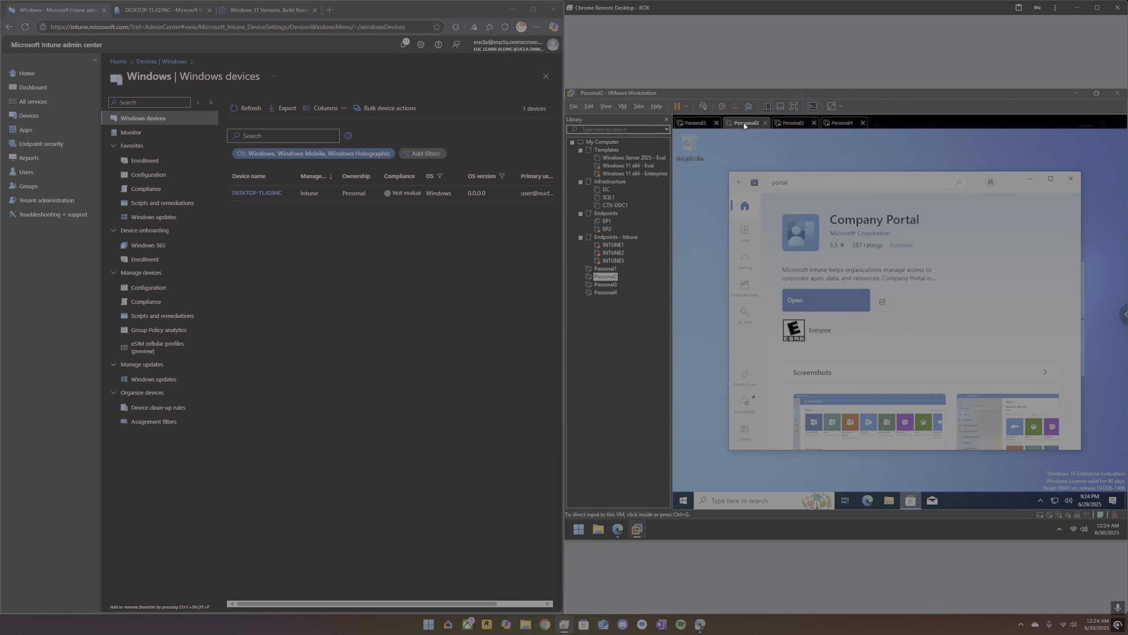
pyautogui.click(691, 124)
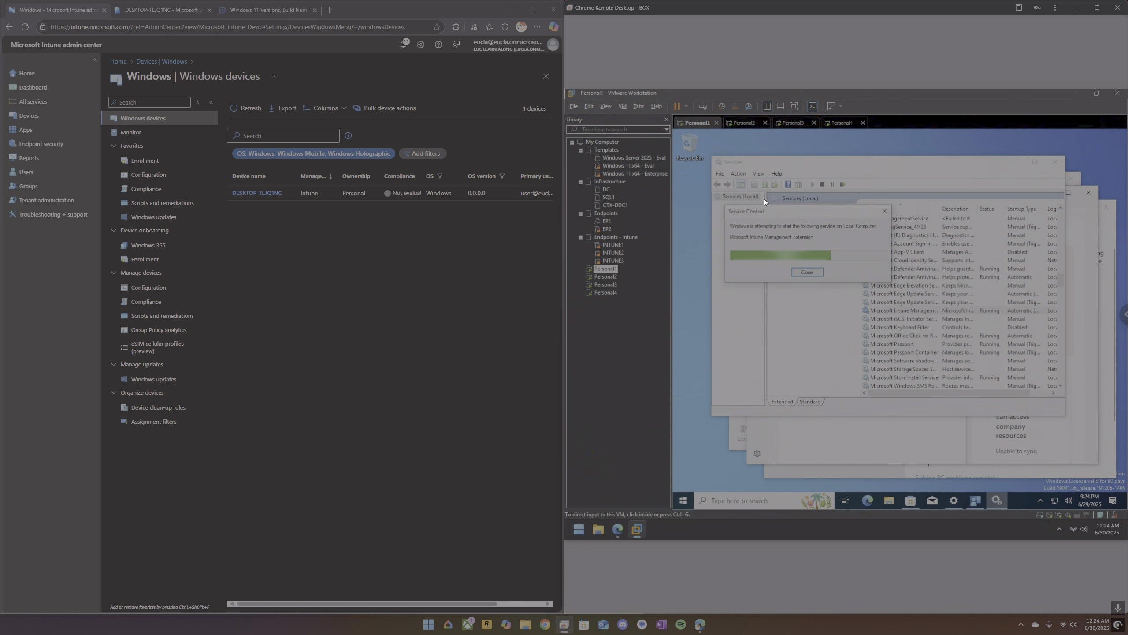
pyautogui.click(250, 108)
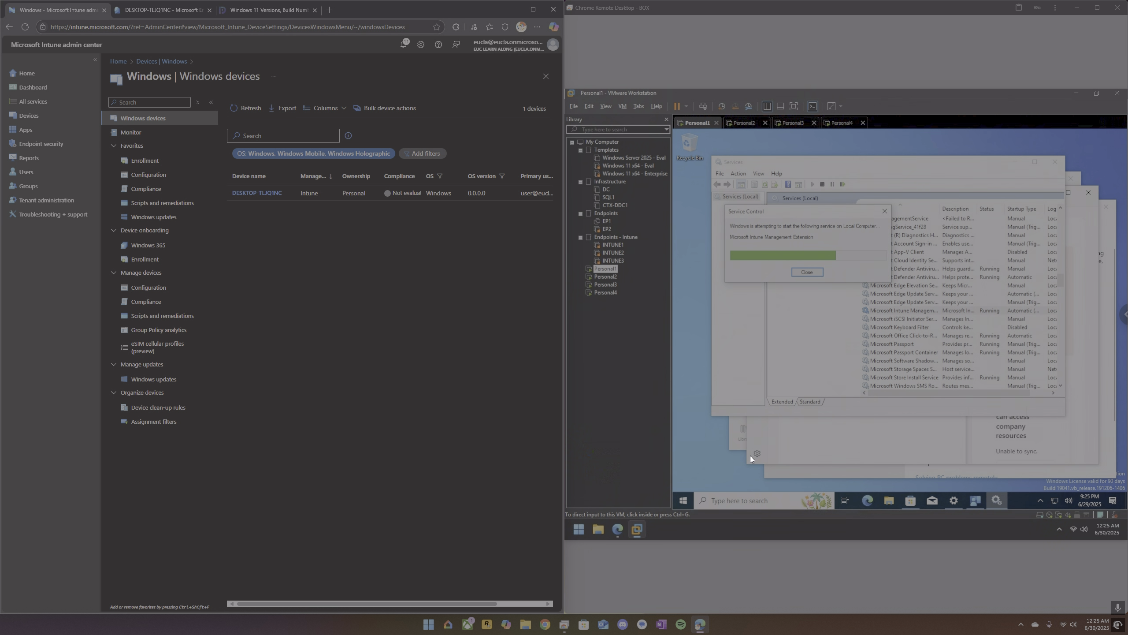
# Search Personal1 for "system" and open System Information to check its Windows version and build.
pyautogui.click(751, 503)
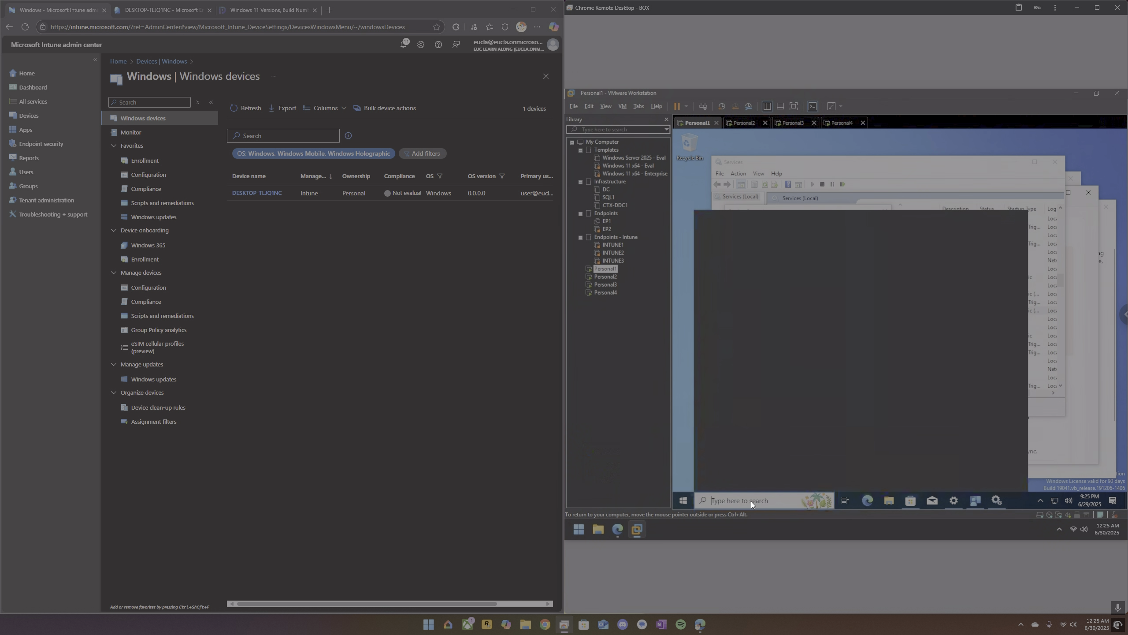
pyautogui.write('system')
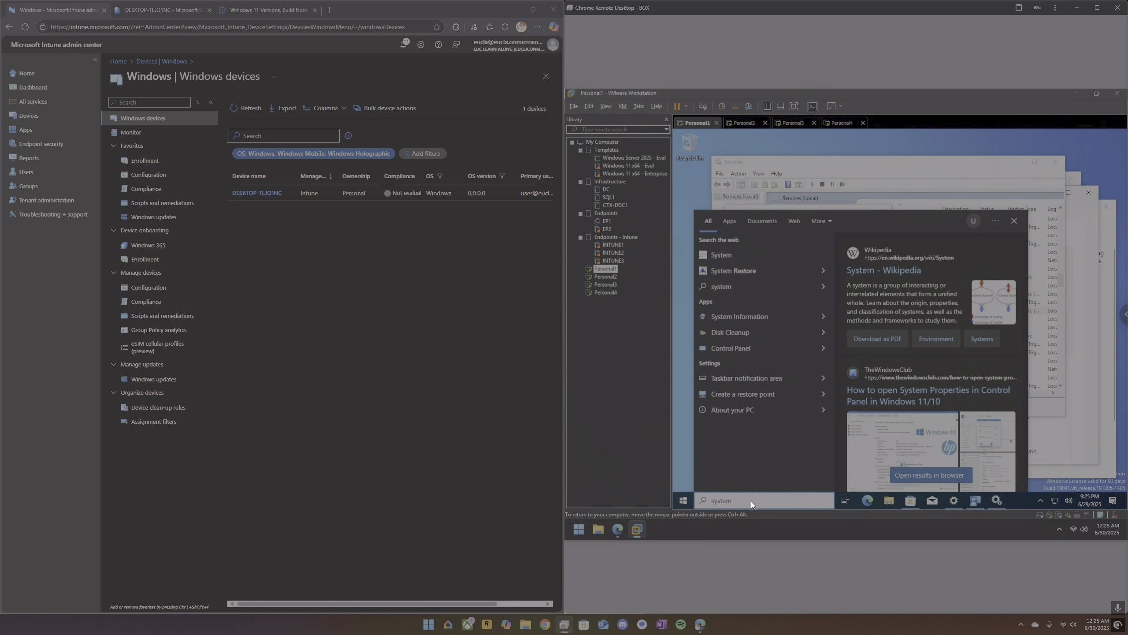
pyautogui.press('Down')
pyautogui.press('Down')
pyautogui.press('Down')
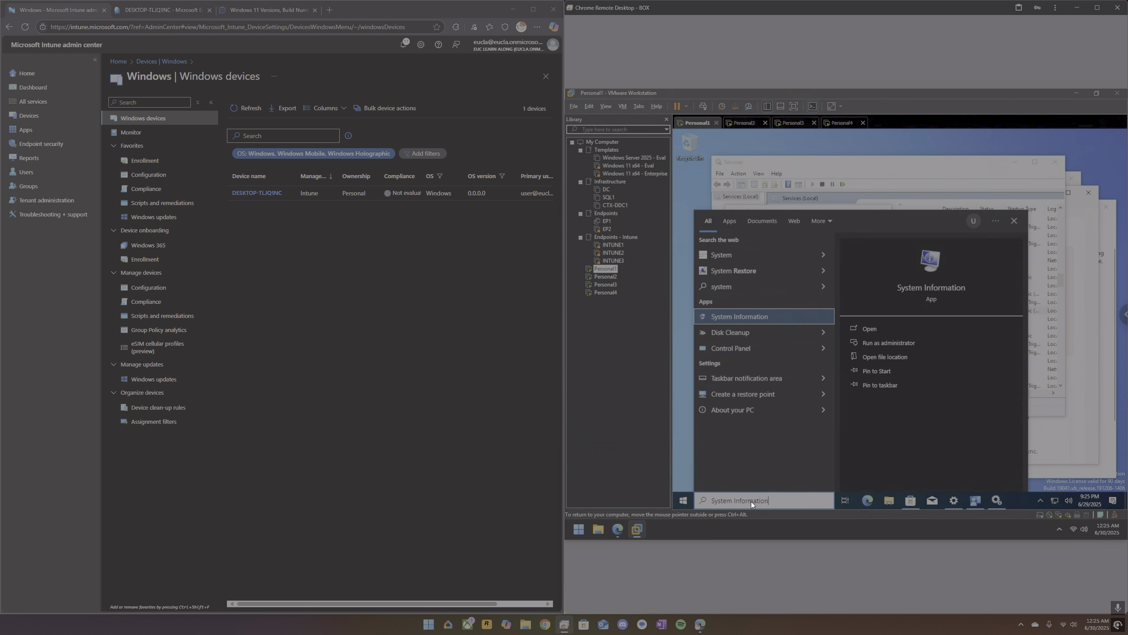
pyautogui.press('Escape')
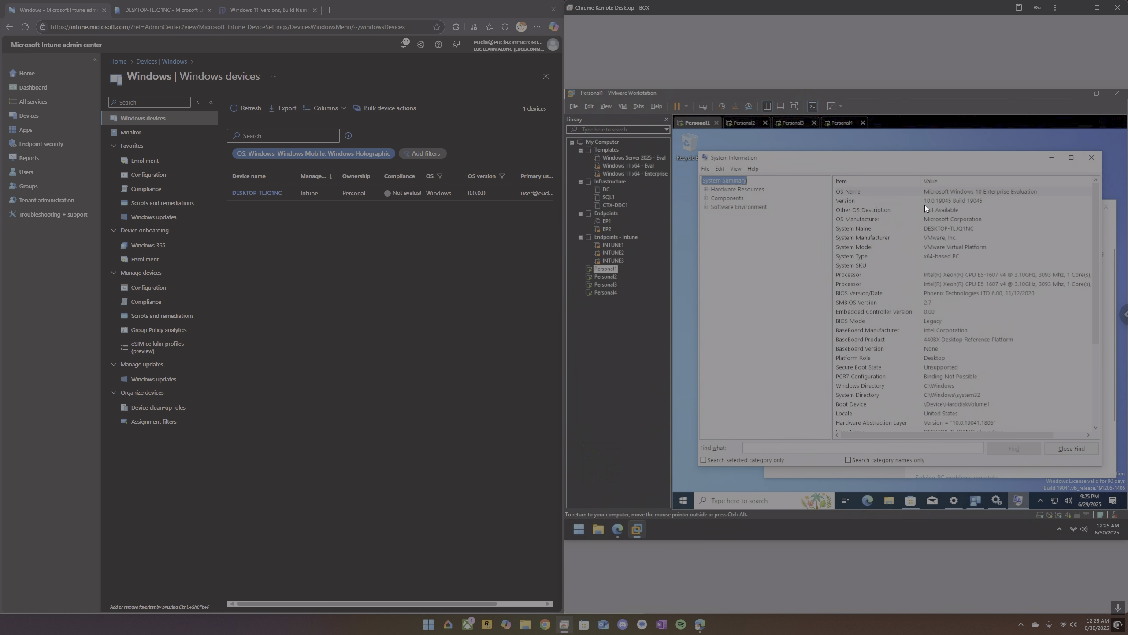
# Open the Windows compliance policy's properties in Intune and review its minimum OS version and assignments.
pyautogui.click(168, 189)
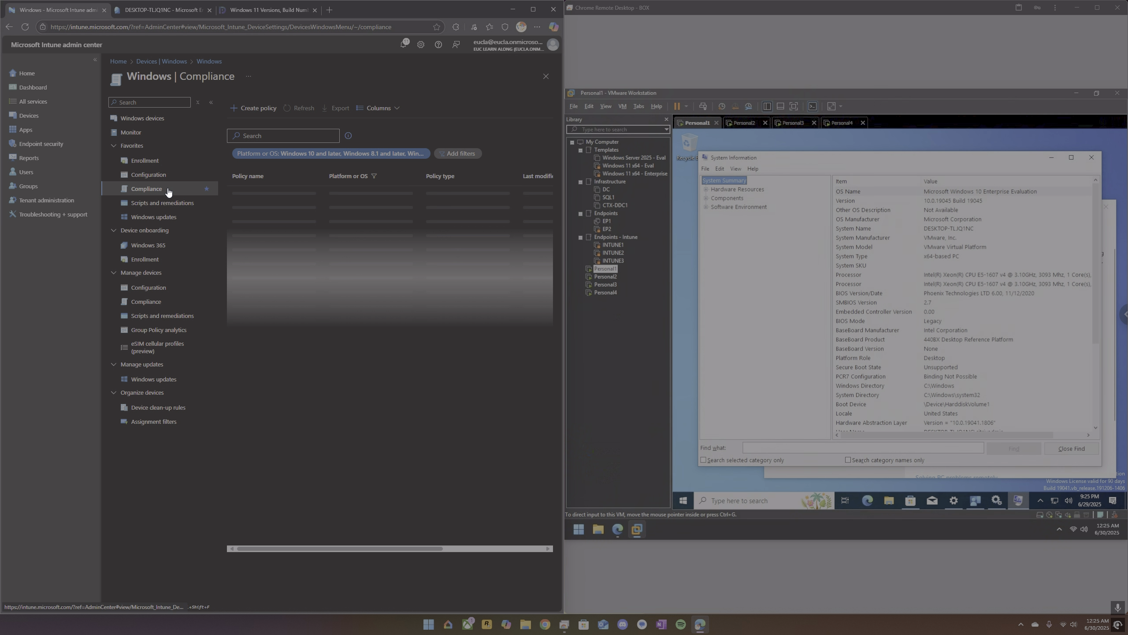
pyautogui.click(268, 256)
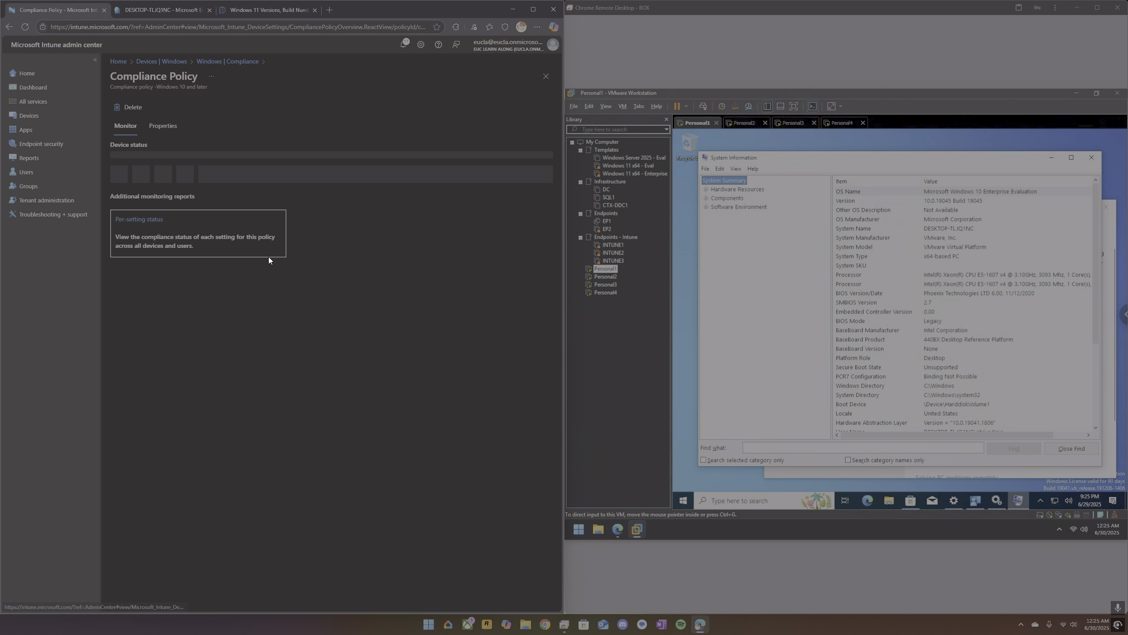
pyautogui.click(163, 126)
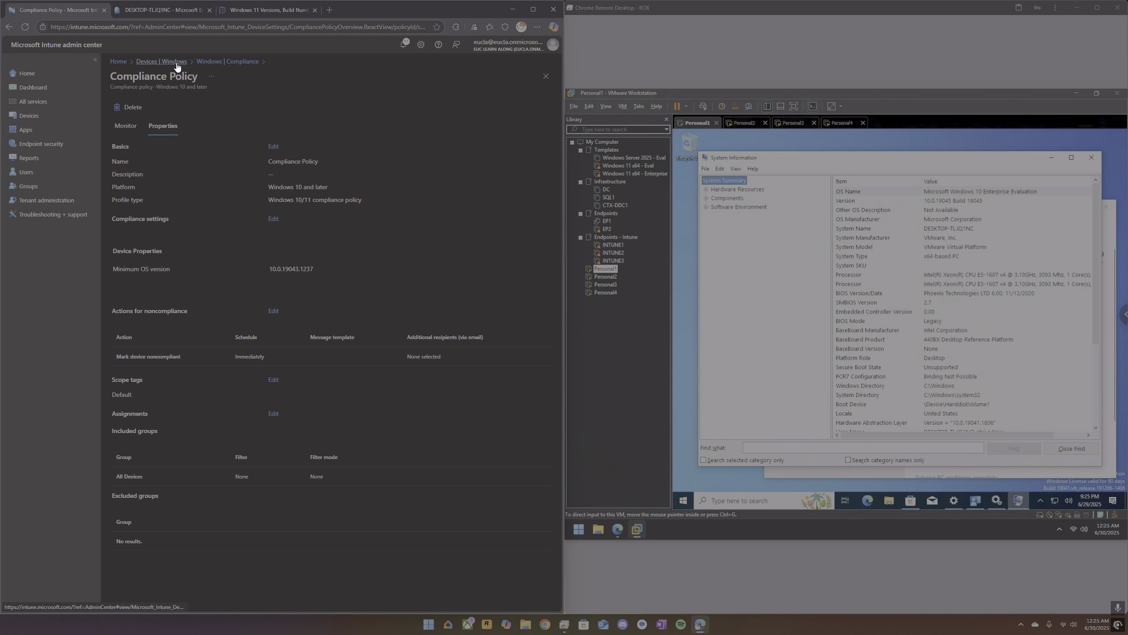
# Return to Intune's Windows devices list and refresh it, then close System Information on Personal1.
pyautogui.click(8, 27)
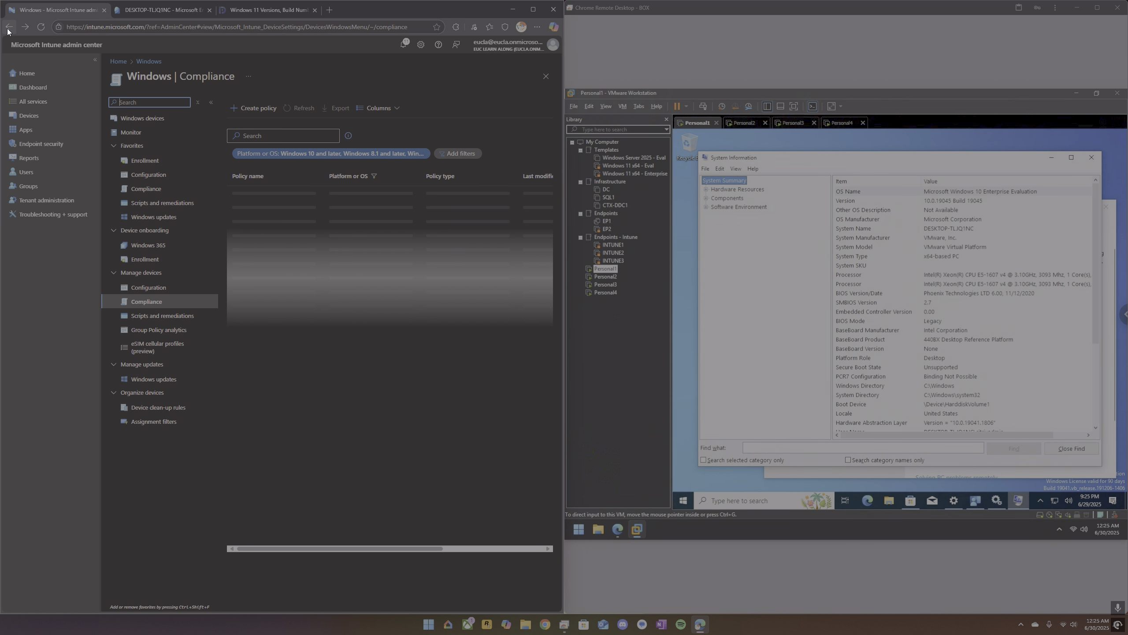
pyautogui.click(9, 28)
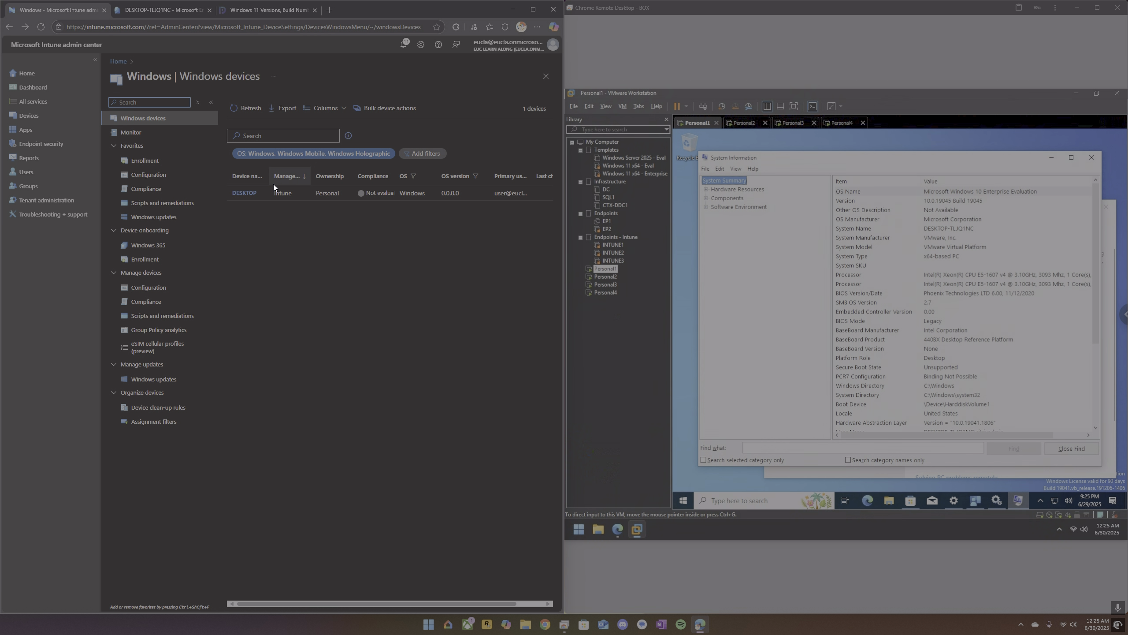
pyautogui.click(243, 107)
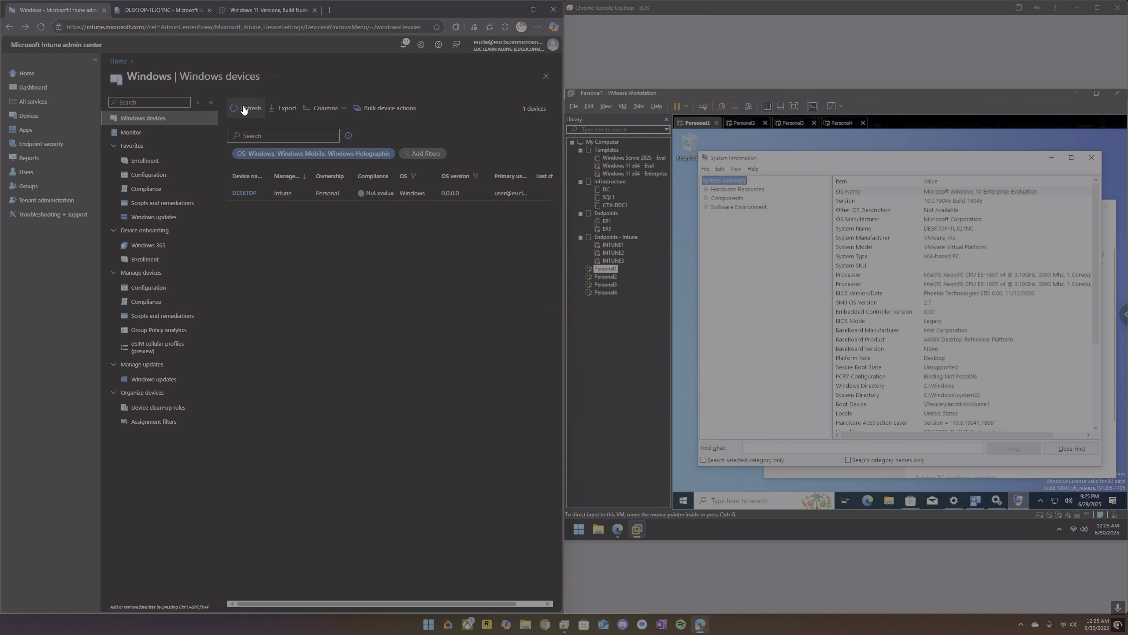
pyautogui.click(1091, 157)
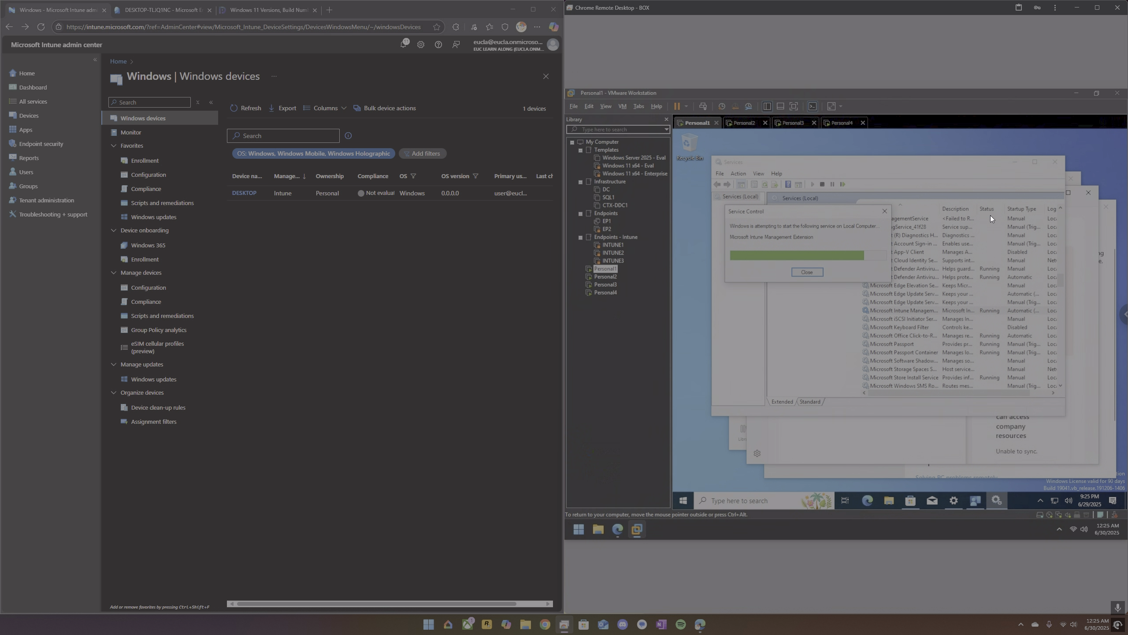
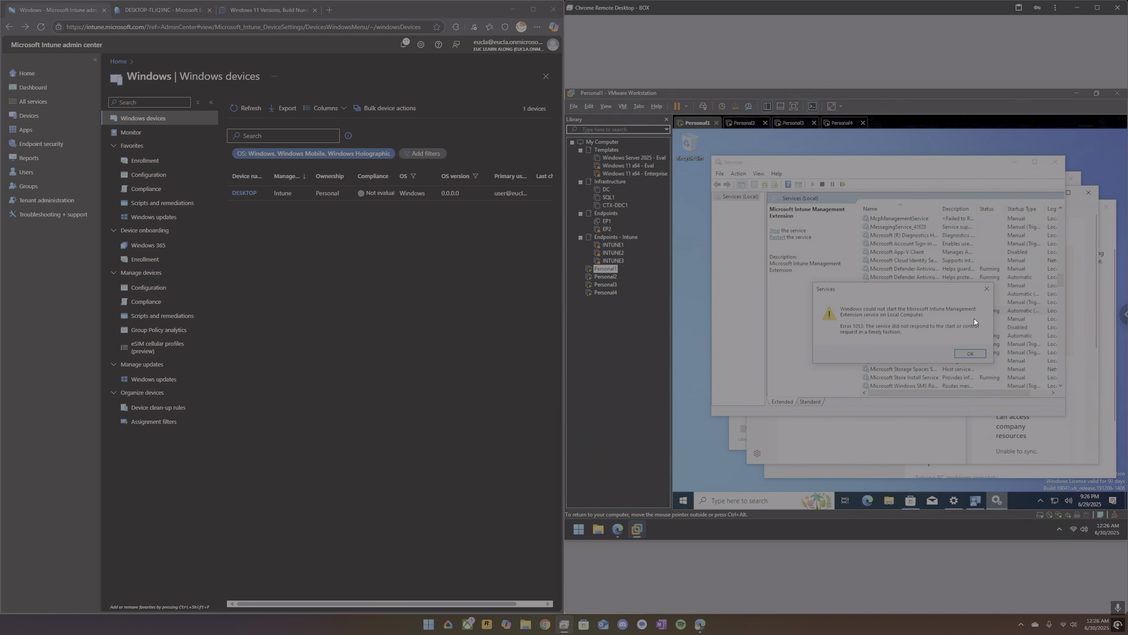
# Dismiss the service error on Personal1 and review Company Portal's apps and devices pages, then return to Services.
pyautogui.click(971, 354)
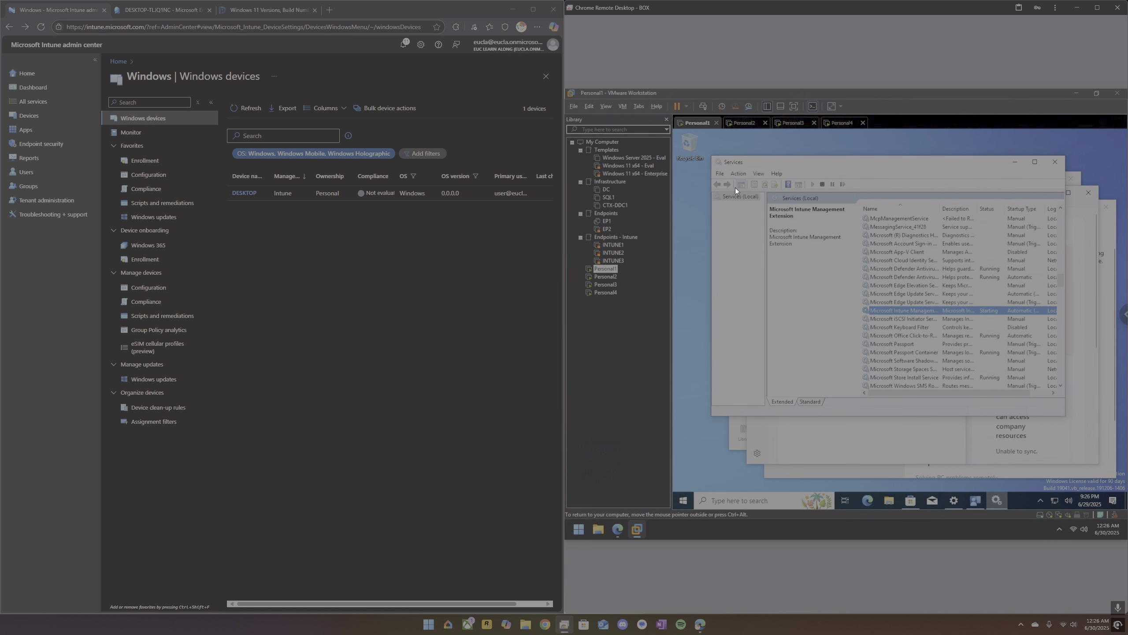
pyautogui.click(960, 458)
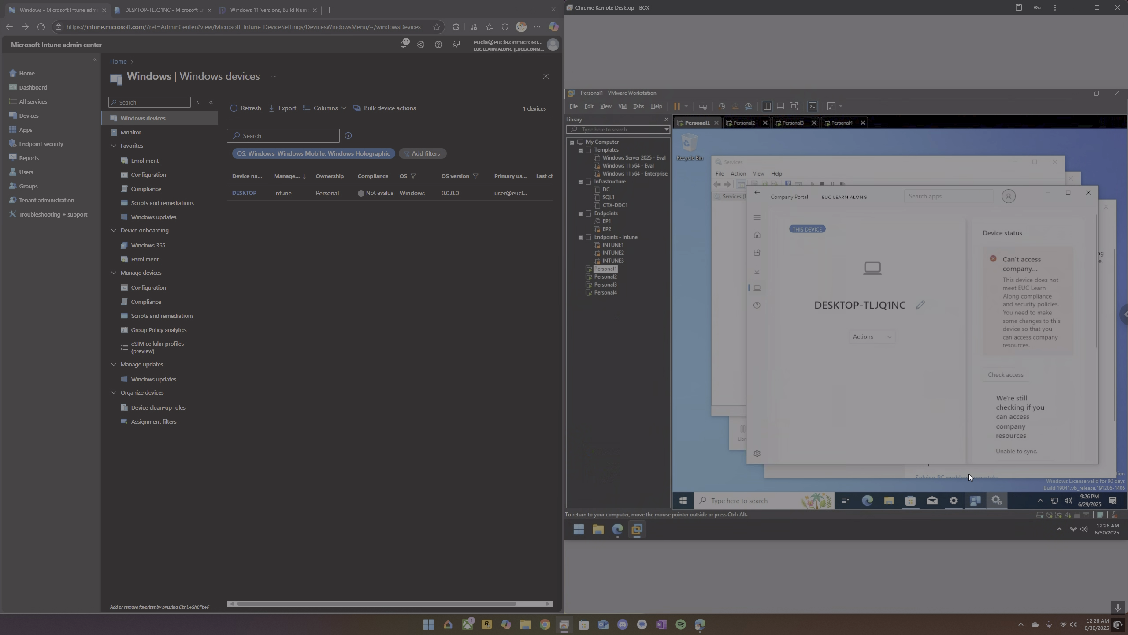
pyautogui.click(757, 252)
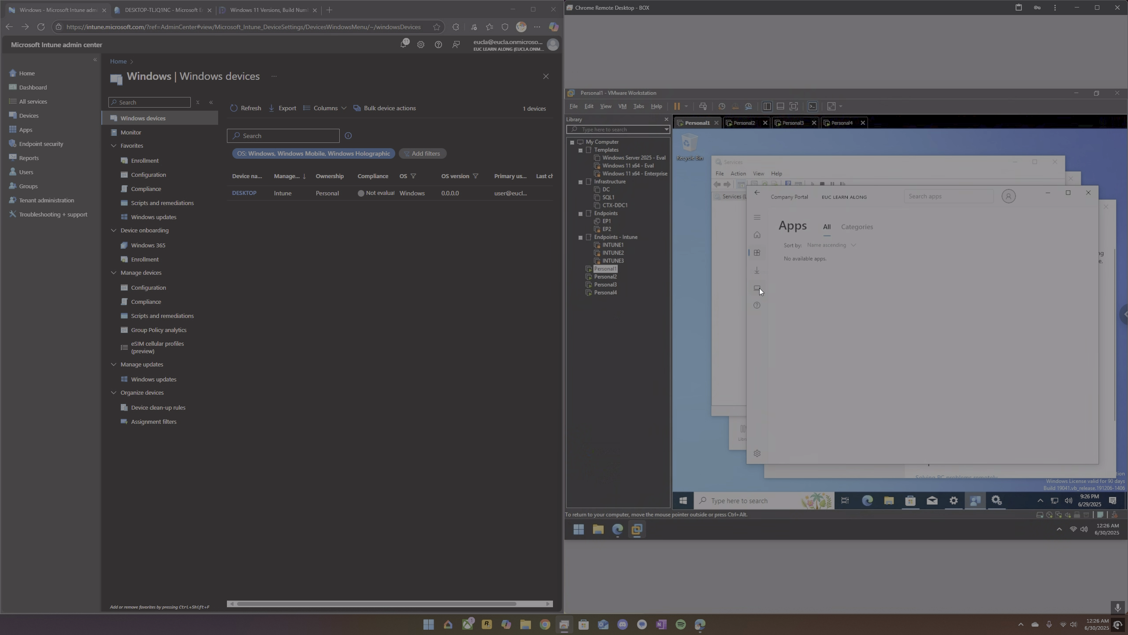
pyautogui.click(758, 288)
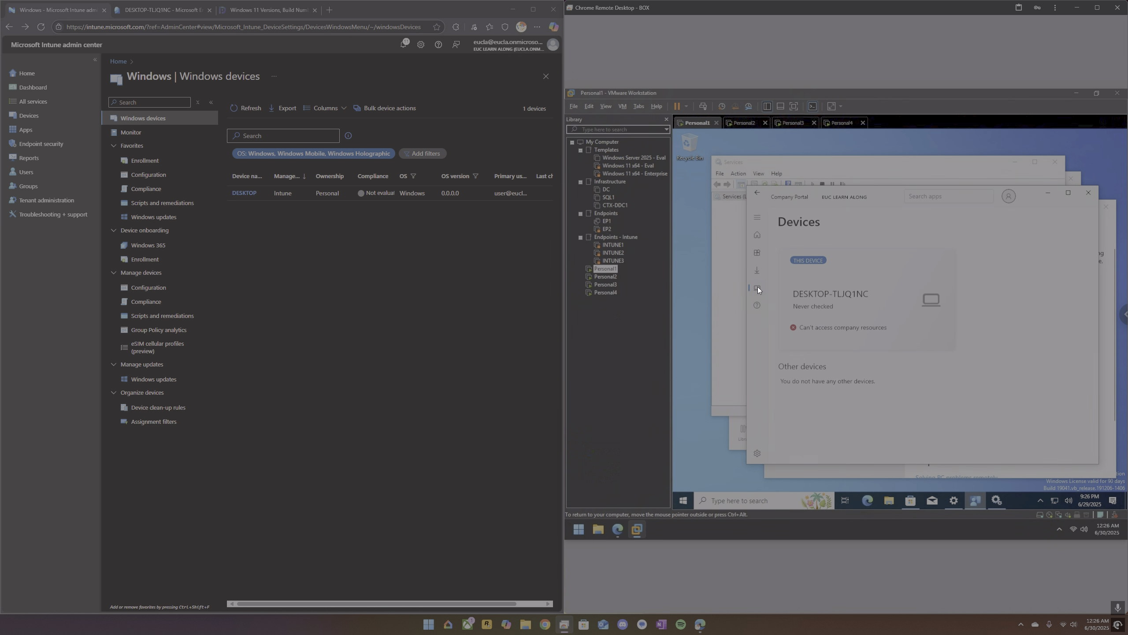
pyautogui.click(997, 500)
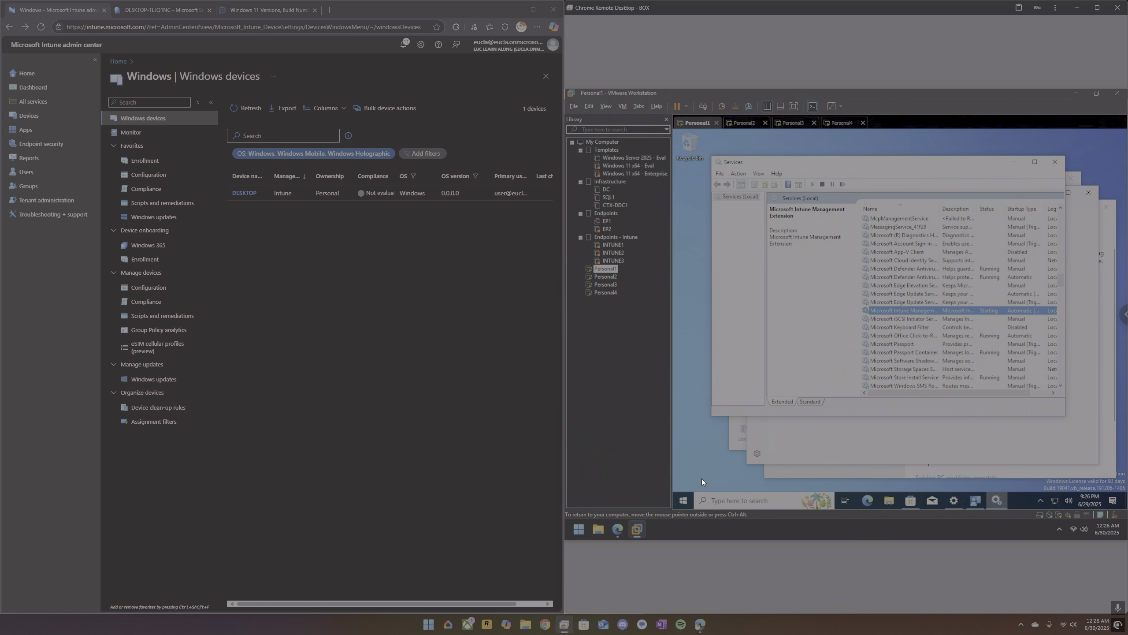
# Restart Windows on Personal1 and switch to the Personal2 virtual machine.
pyautogui.rightClick(683, 500)
pyautogui.moveTo(696, 469)
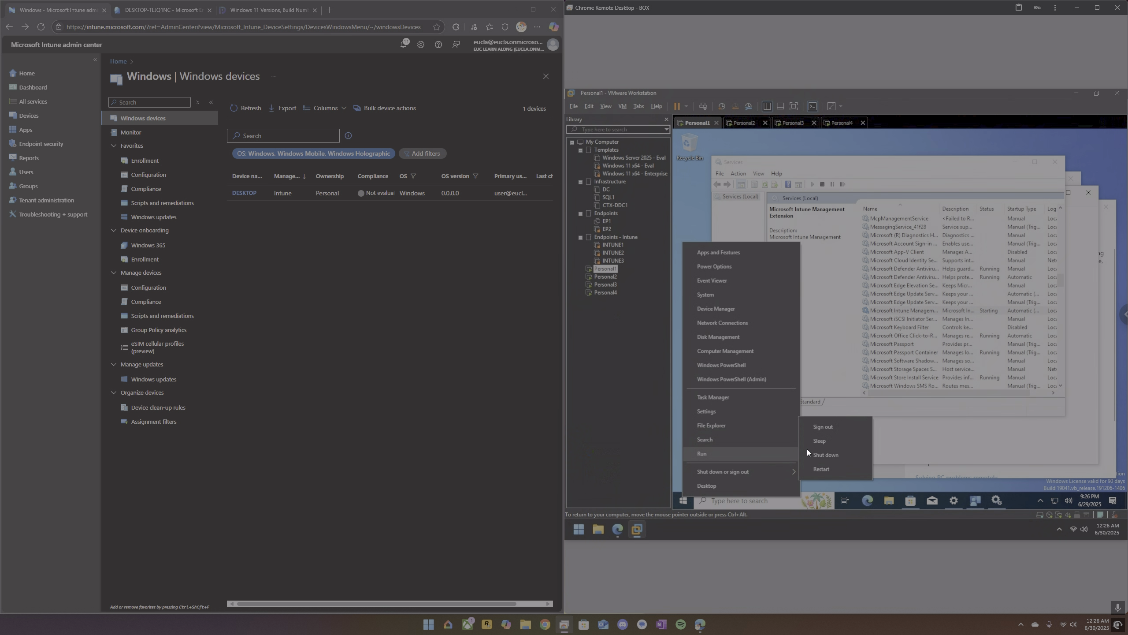
pyautogui.click(836, 469)
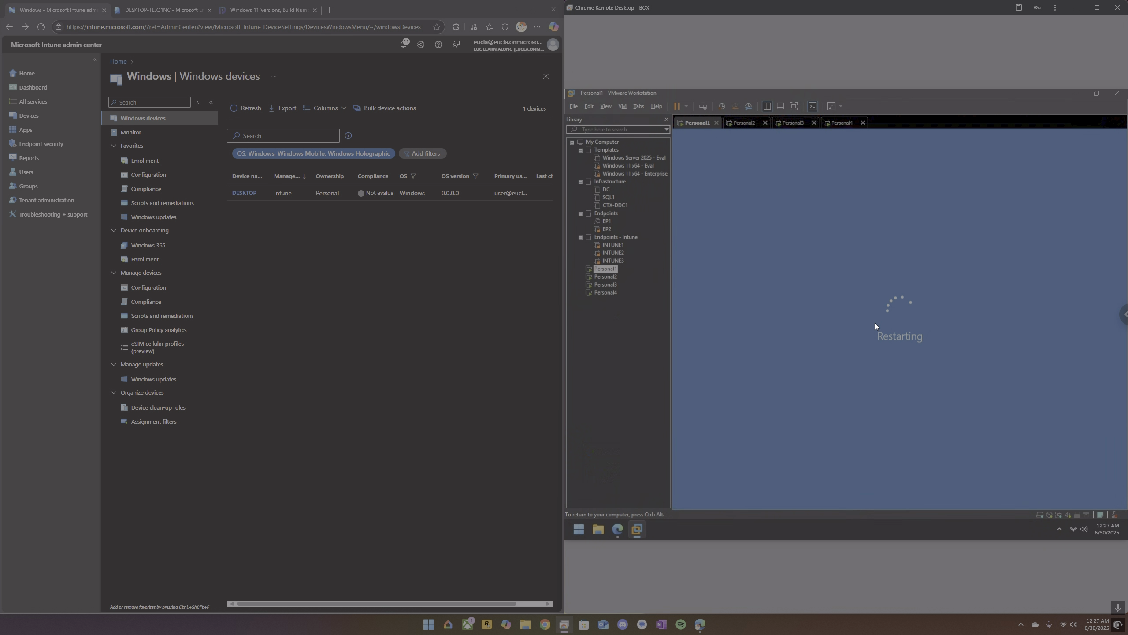
pyautogui.click(744, 125)
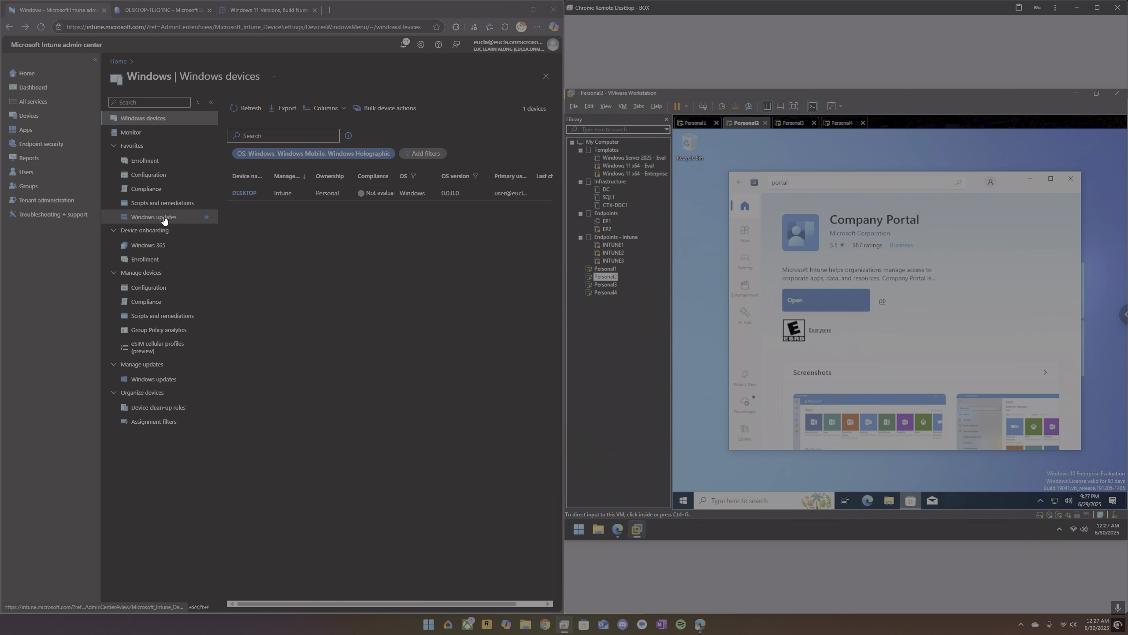
# Open the properties of the default All Users device platform restriction under Intune's Windows enrollment.
pyautogui.click(153, 263)
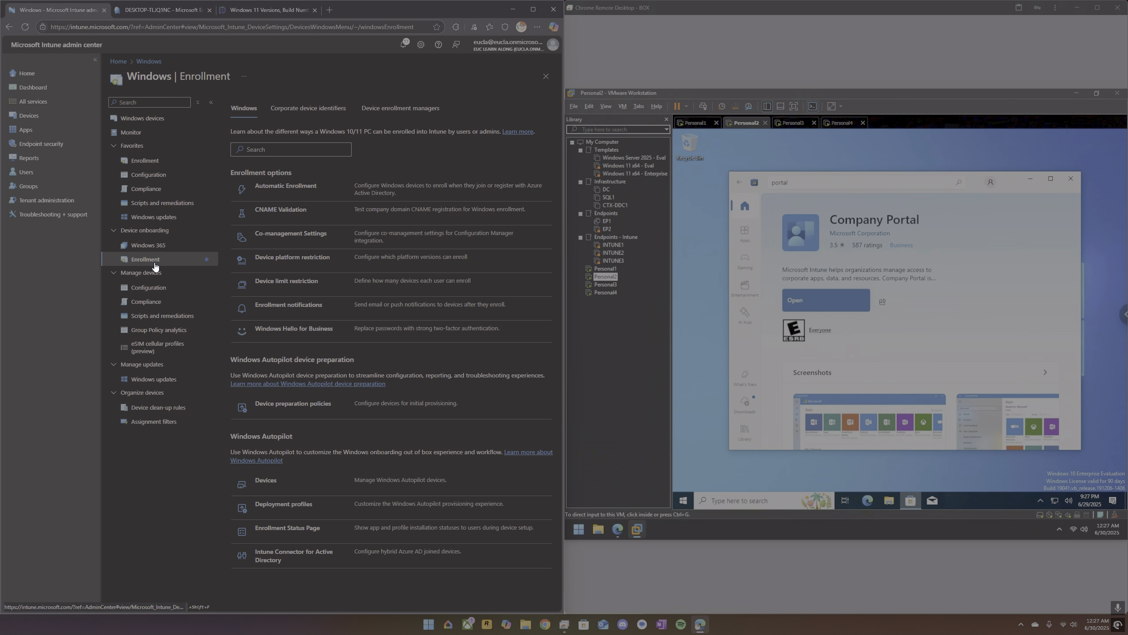
pyautogui.click(286, 262)
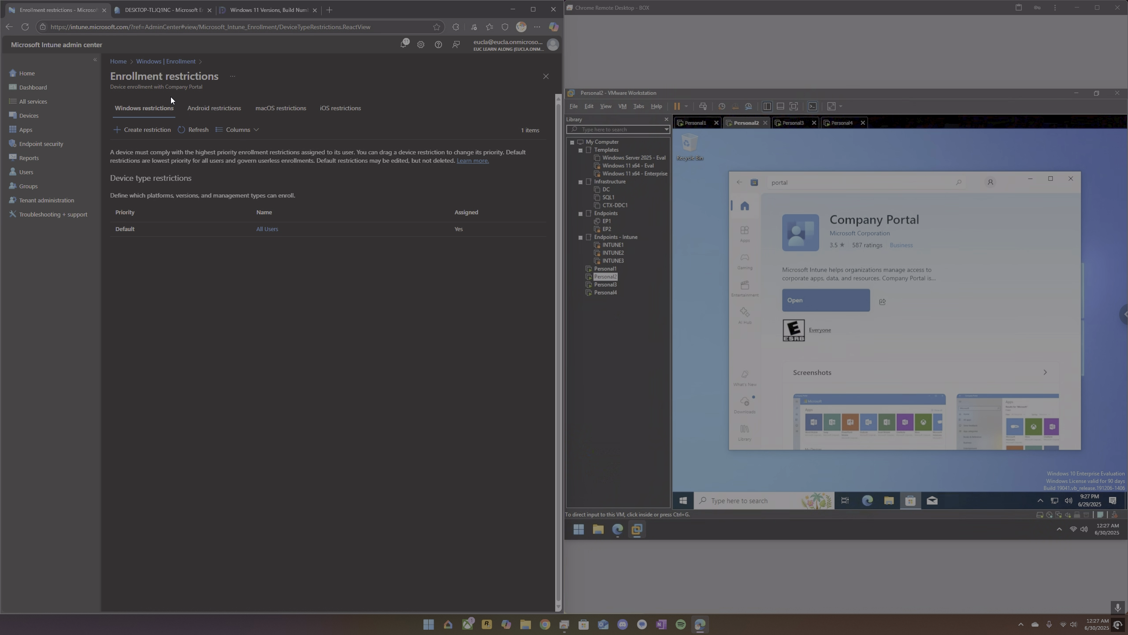
pyautogui.click(276, 232)
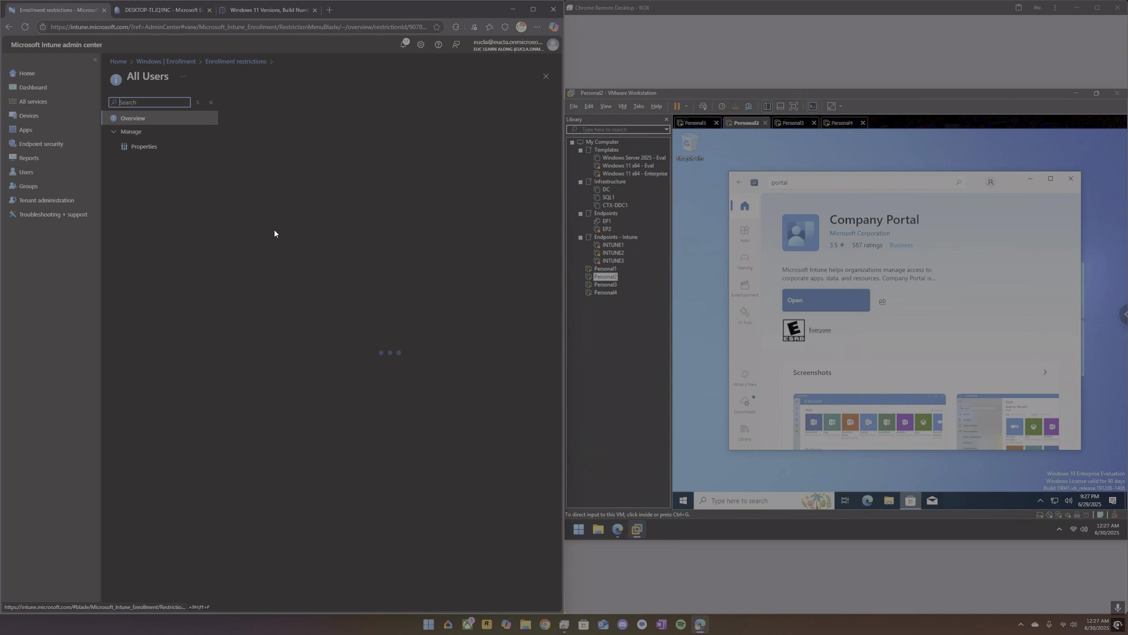
pyautogui.click(132, 136)
pyautogui.click(131, 137)
pyautogui.click(138, 148)
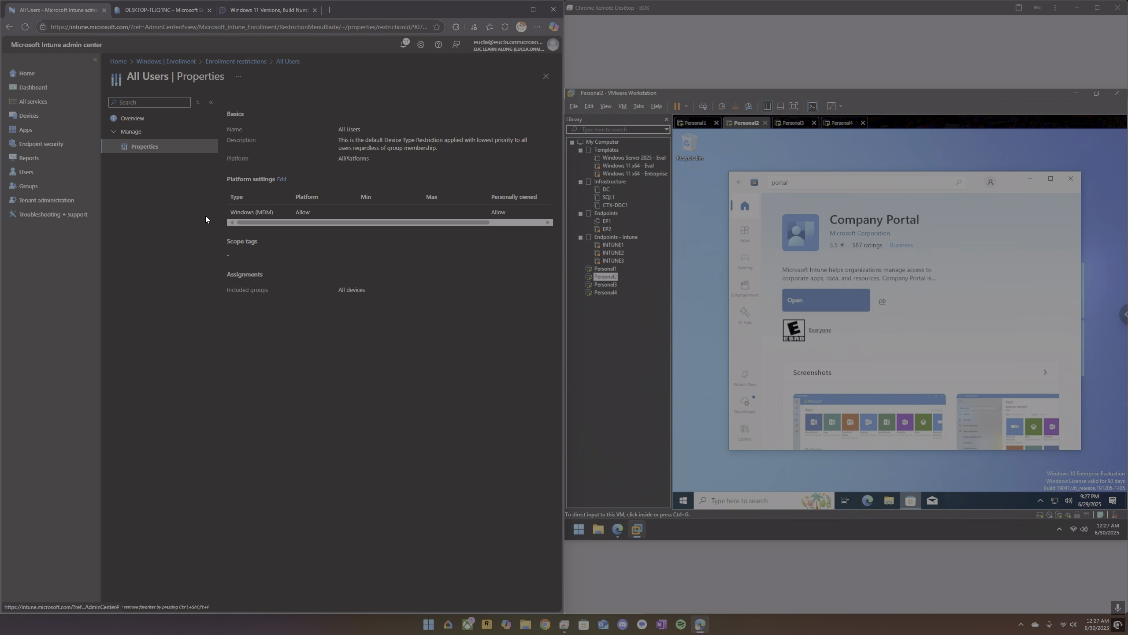
# Set personally owned Windows (MDM) devices to Block in the restriction's platform settings and save the change.
pyautogui.click(281, 179)
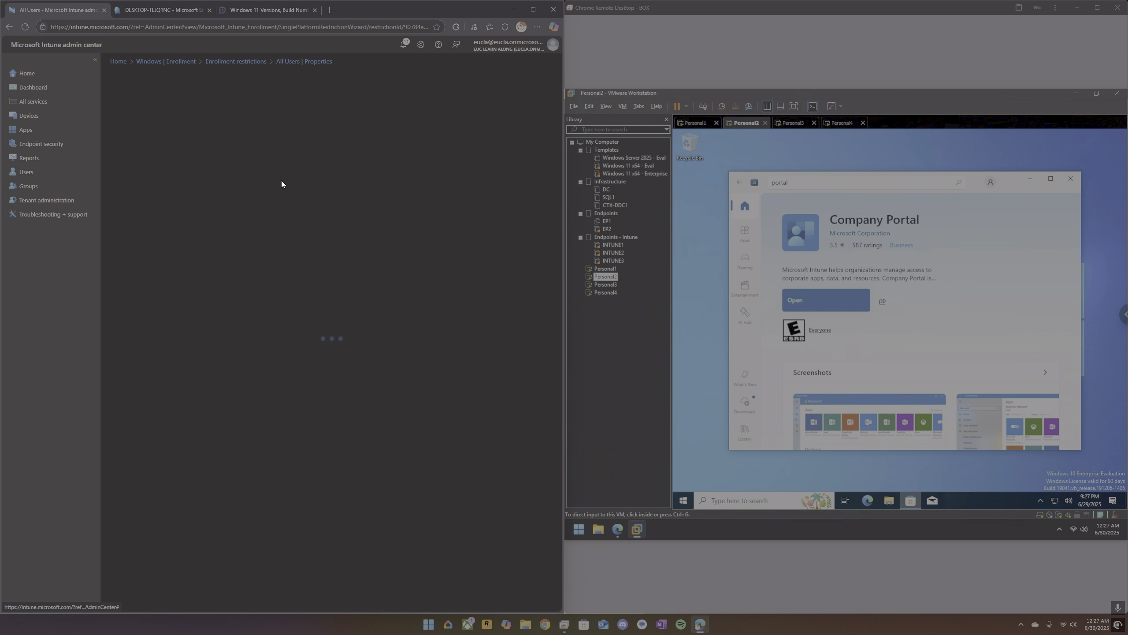
pyautogui.click(422, 280)
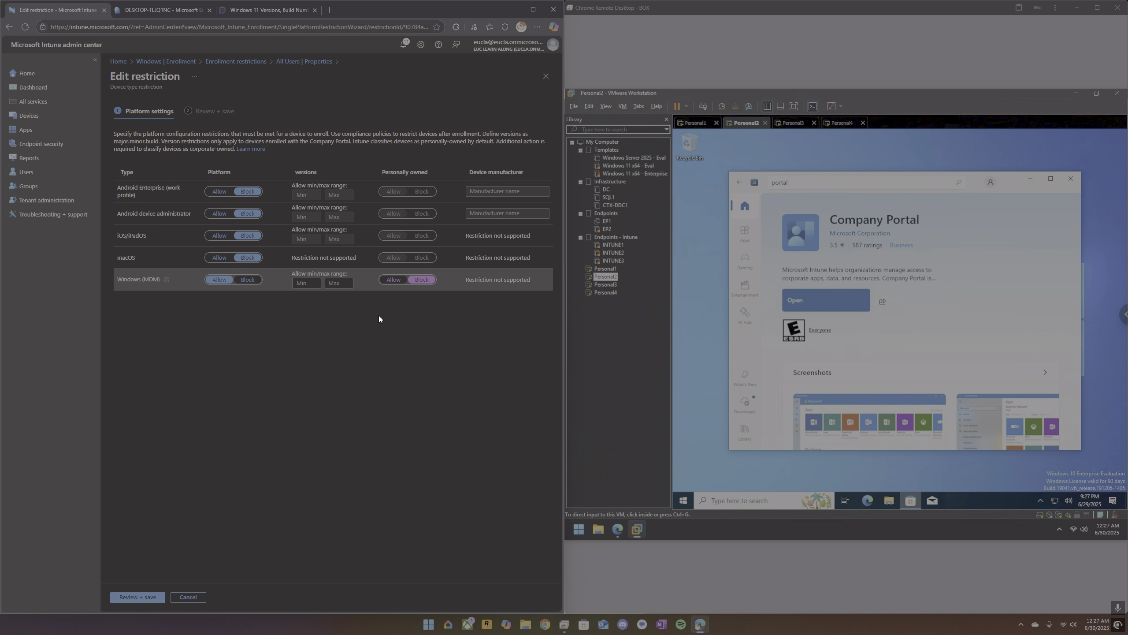
pyautogui.click(134, 598)
pyautogui.click(127, 596)
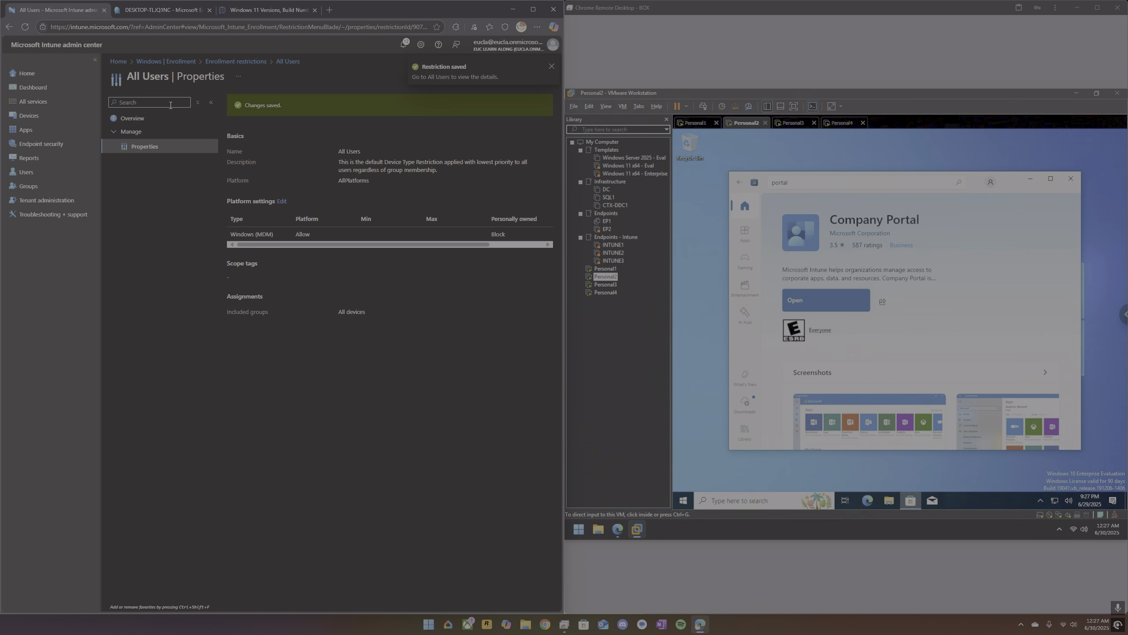
# Leave the enrollment restrictions and return to Intune's Windows devices list.
pyautogui.click(231, 63)
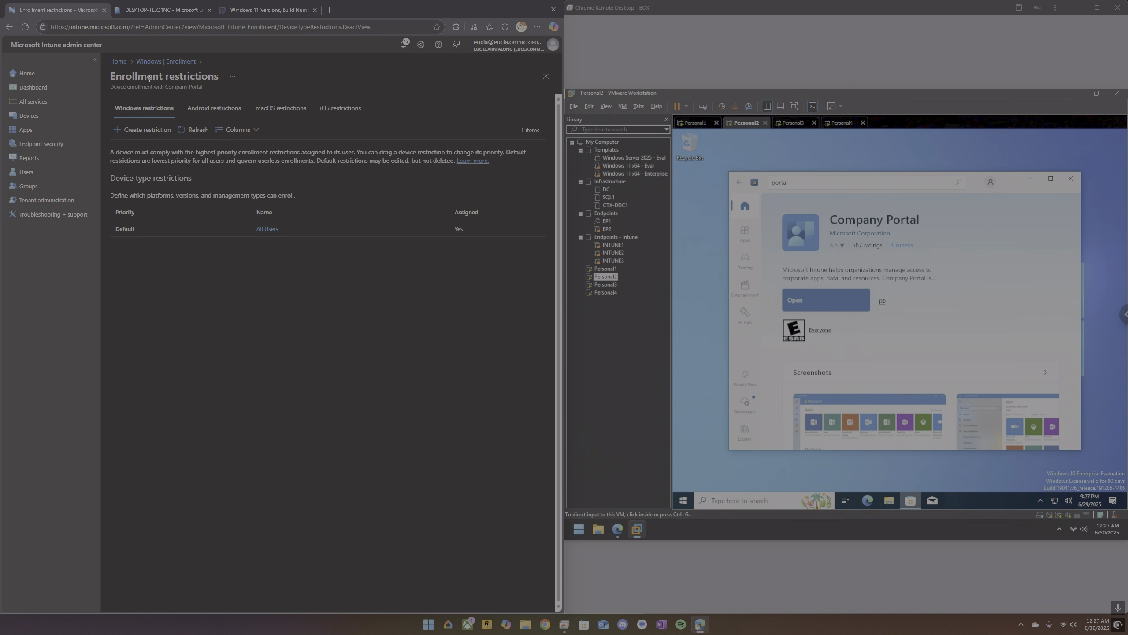
pyautogui.click(162, 62)
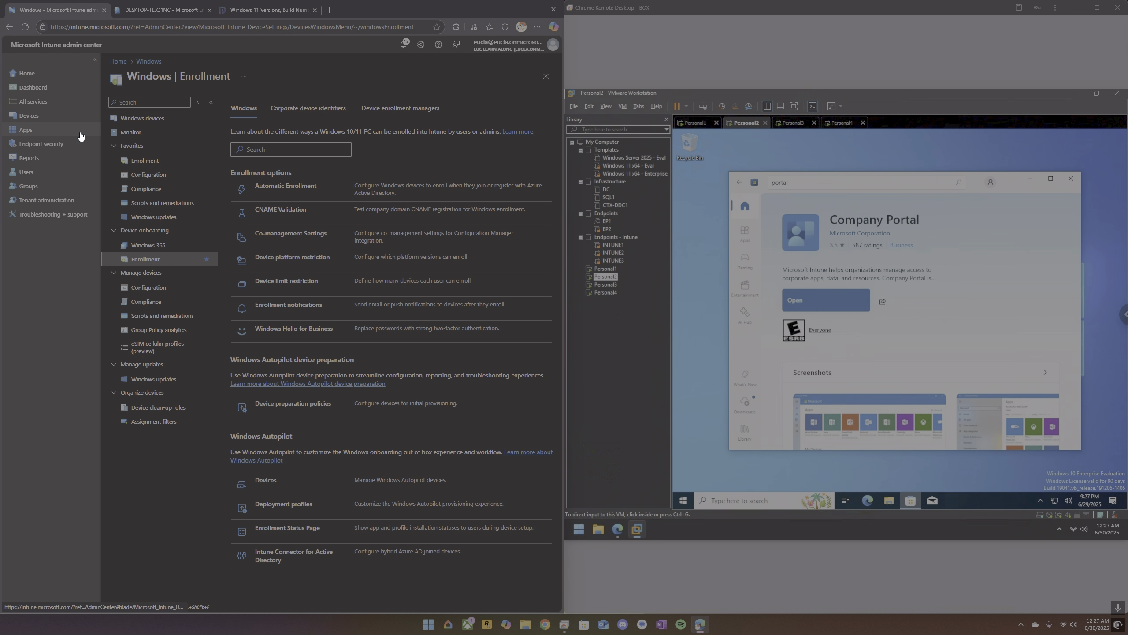
pyautogui.click(35, 117)
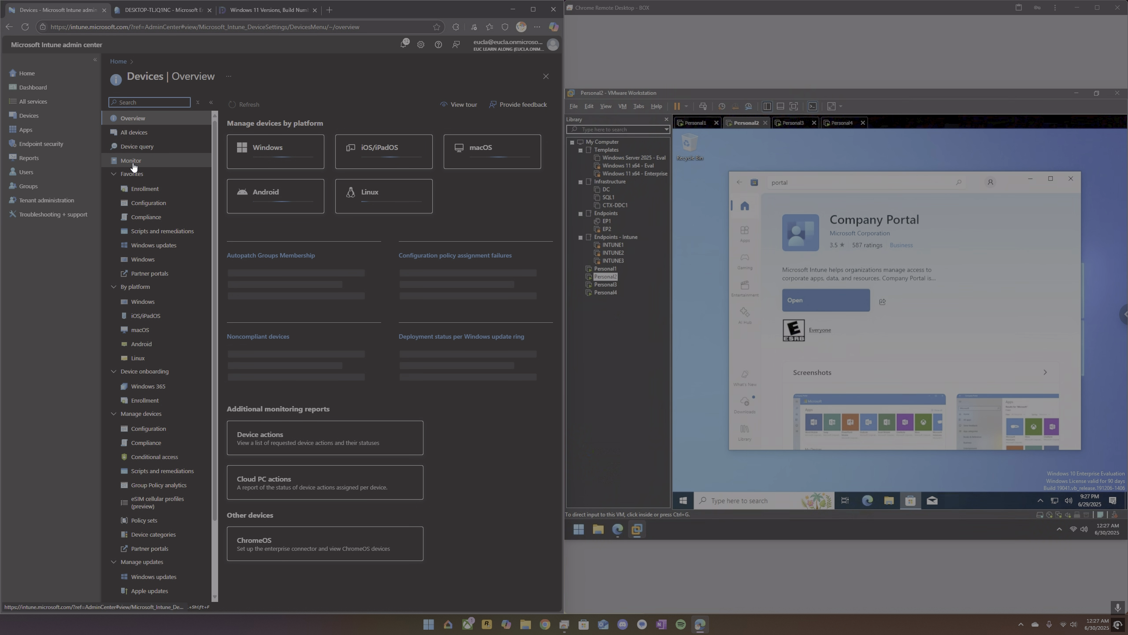
pyautogui.click(151, 265)
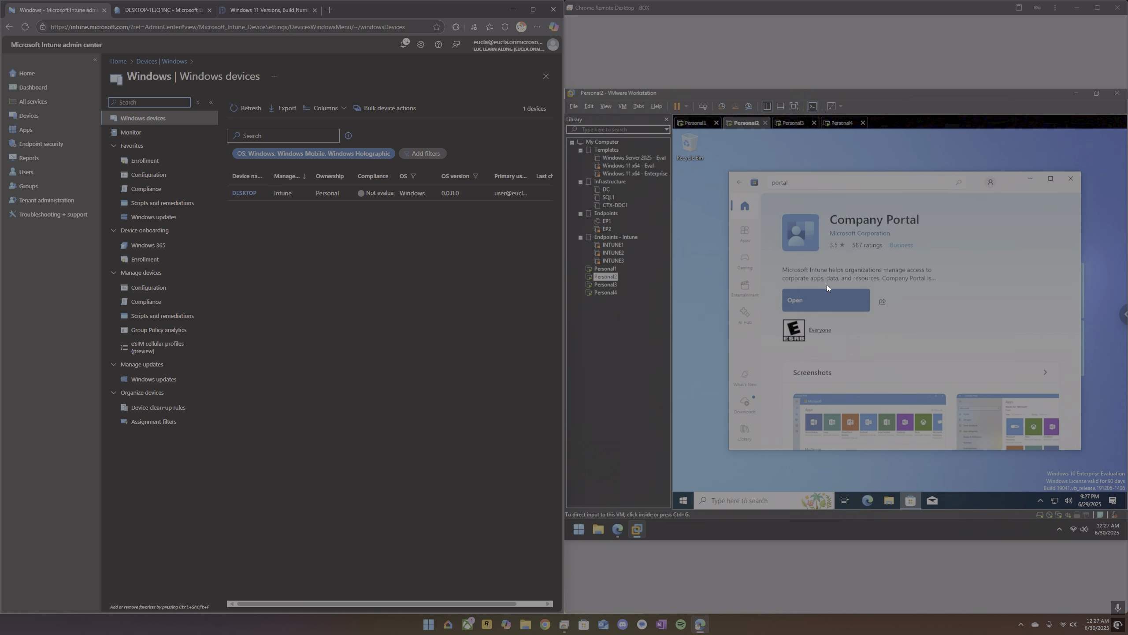
# Open Company Portal on Personal2, sign in with the user's e-mail and account password, and allow device management with sign-in to all apps.
pyautogui.click(825, 299)
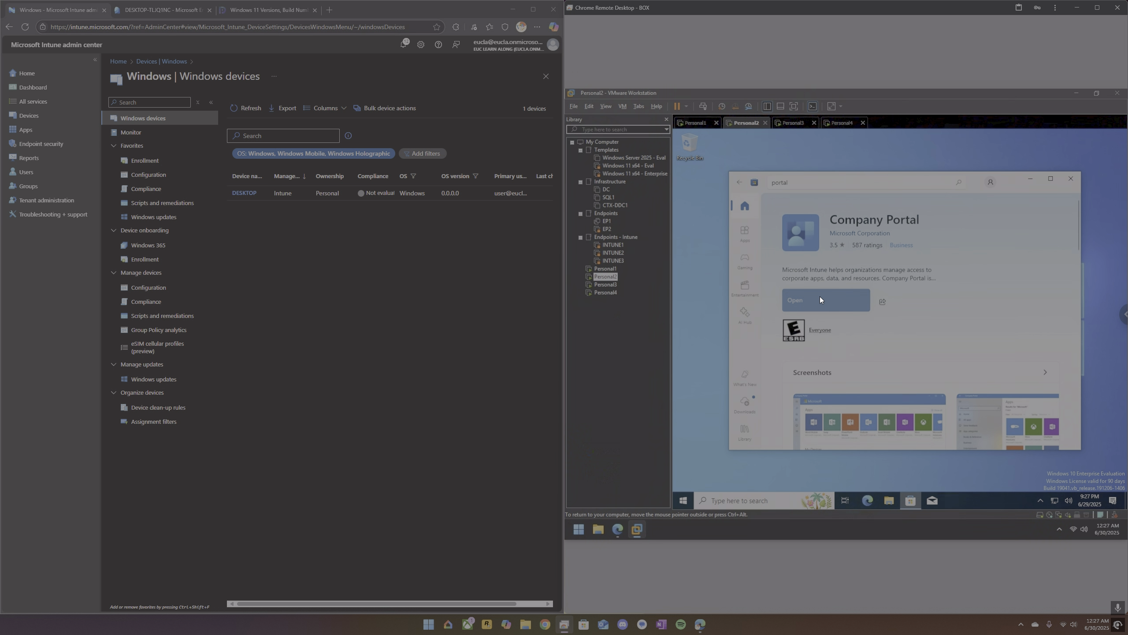
pyautogui.click(820, 297)
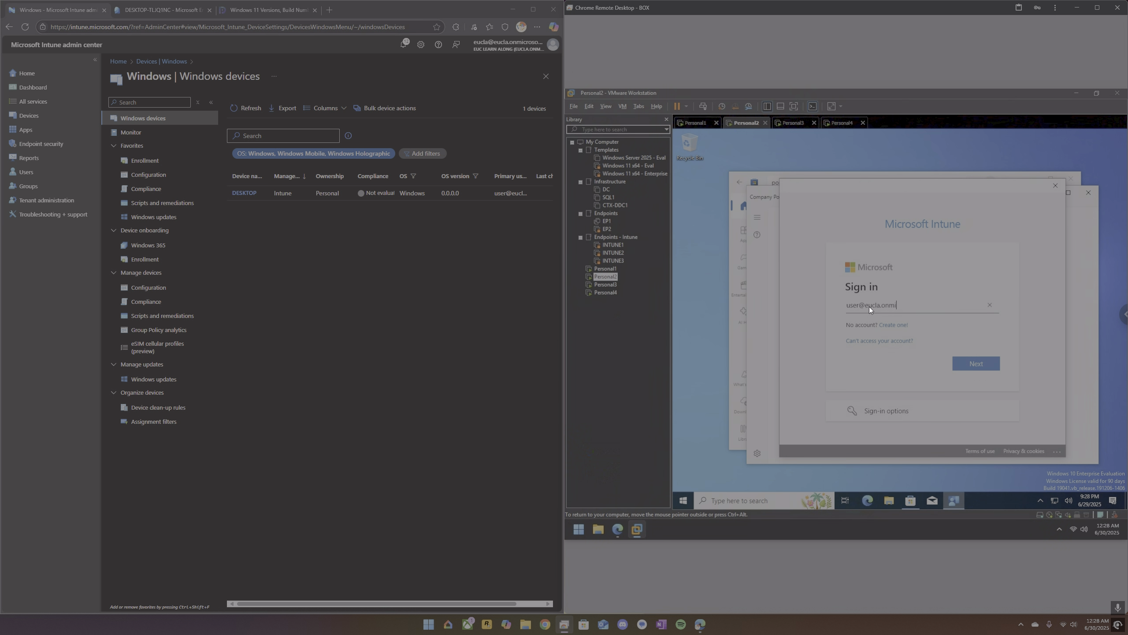
pyautogui.write('soft.com')
pyautogui.press('Return')
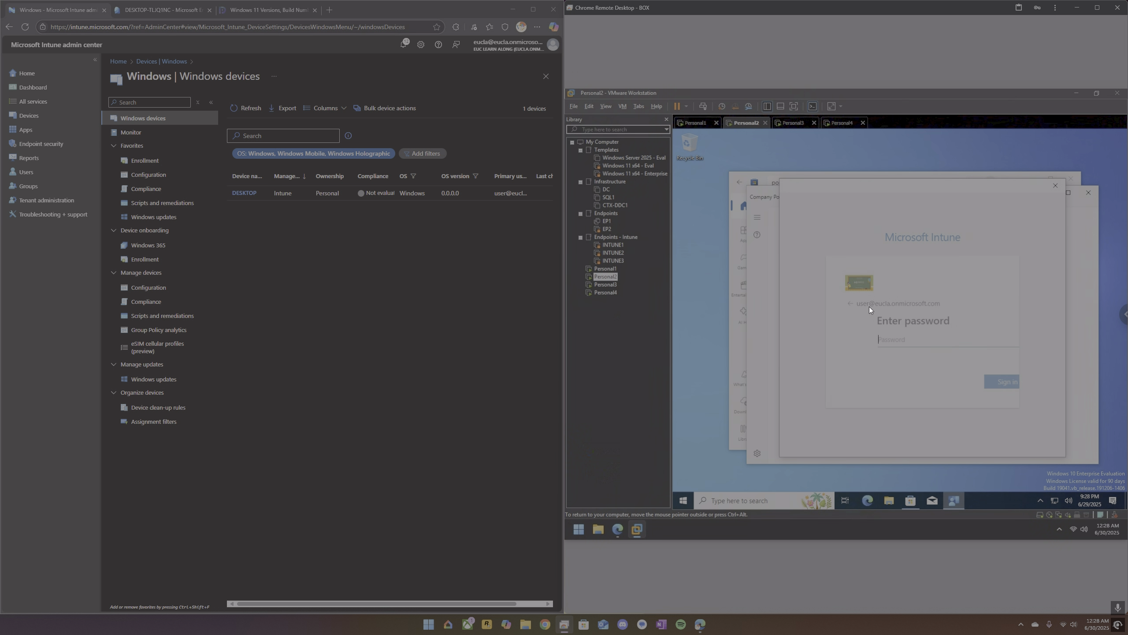
pyautogui.write('•••')
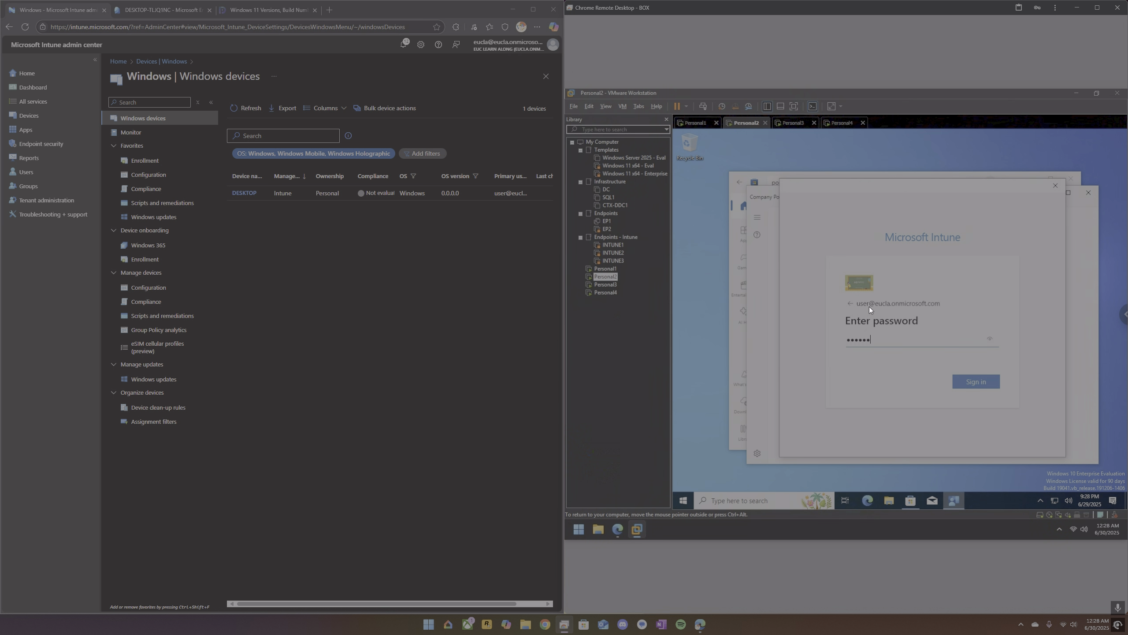
pyautogui.press('Return')
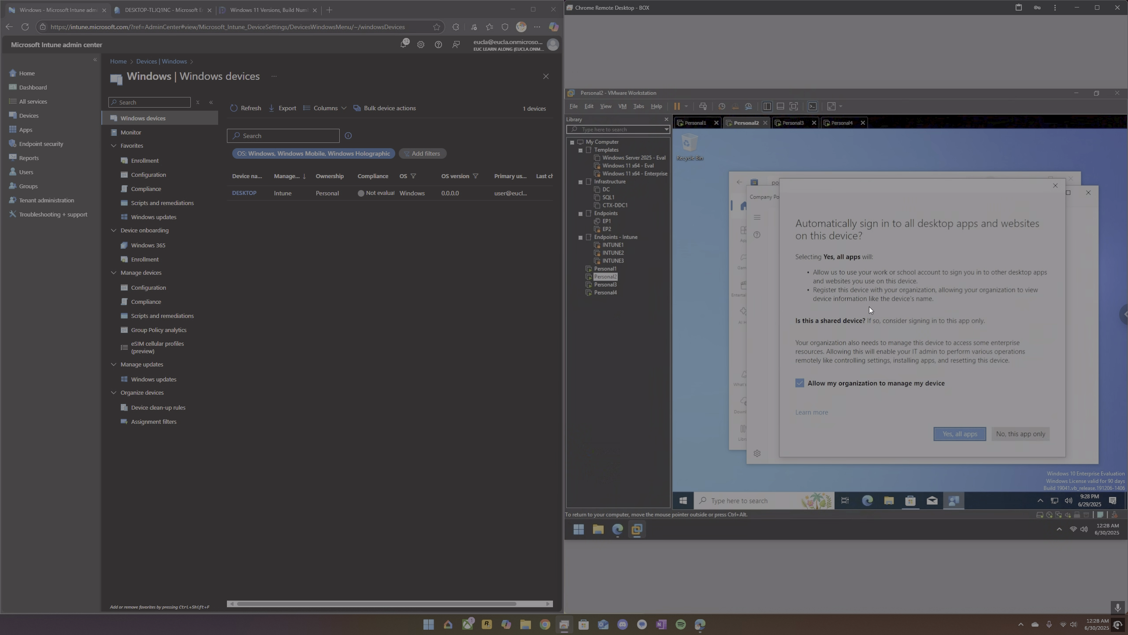
pyautogui.click(973, 435)
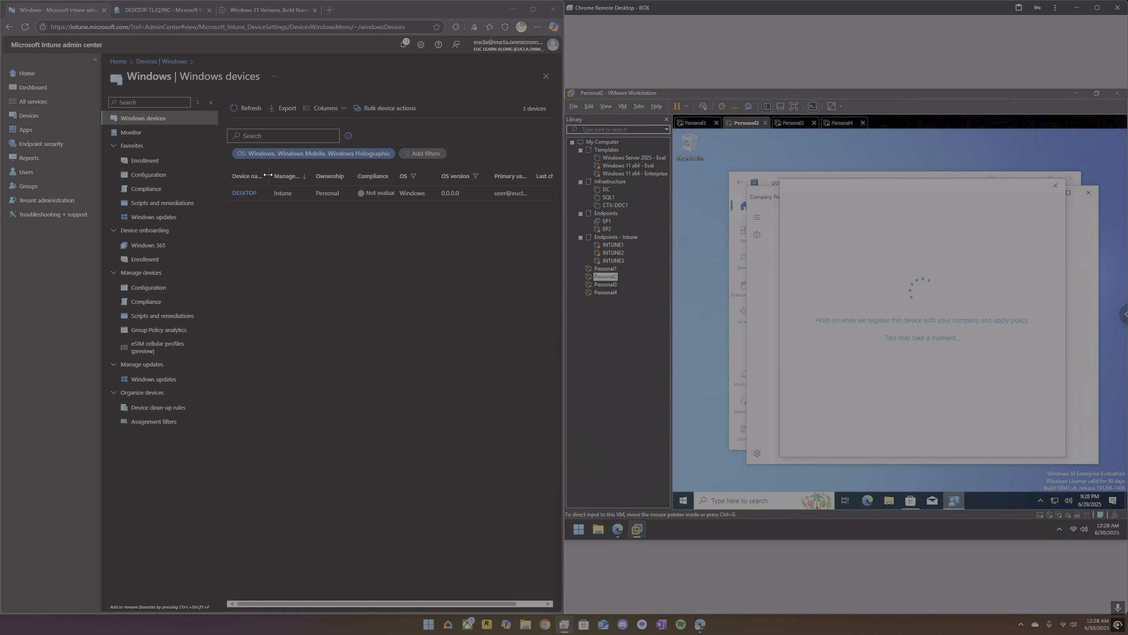
# Widen the device name column in Intune's list and check Personal2's device name in About your PC, searching for "about".
pyautogui.moveTo(268, 175); pyautogui.dragTo(304, 179)
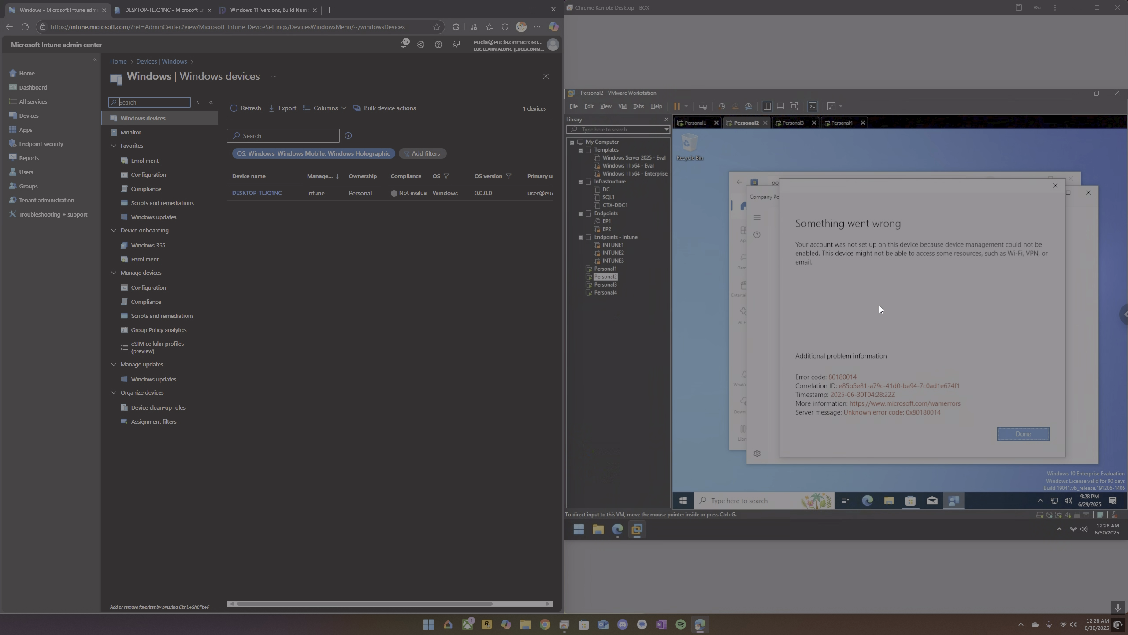
pyautogui.click(740, 498)
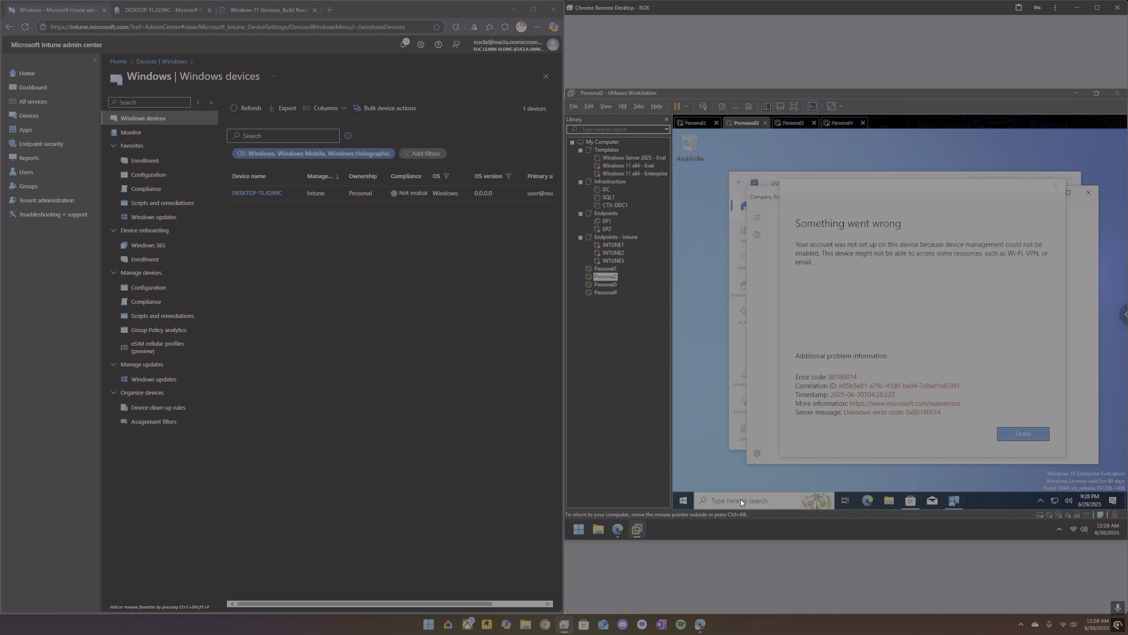
pyautogui.click(741, 499)
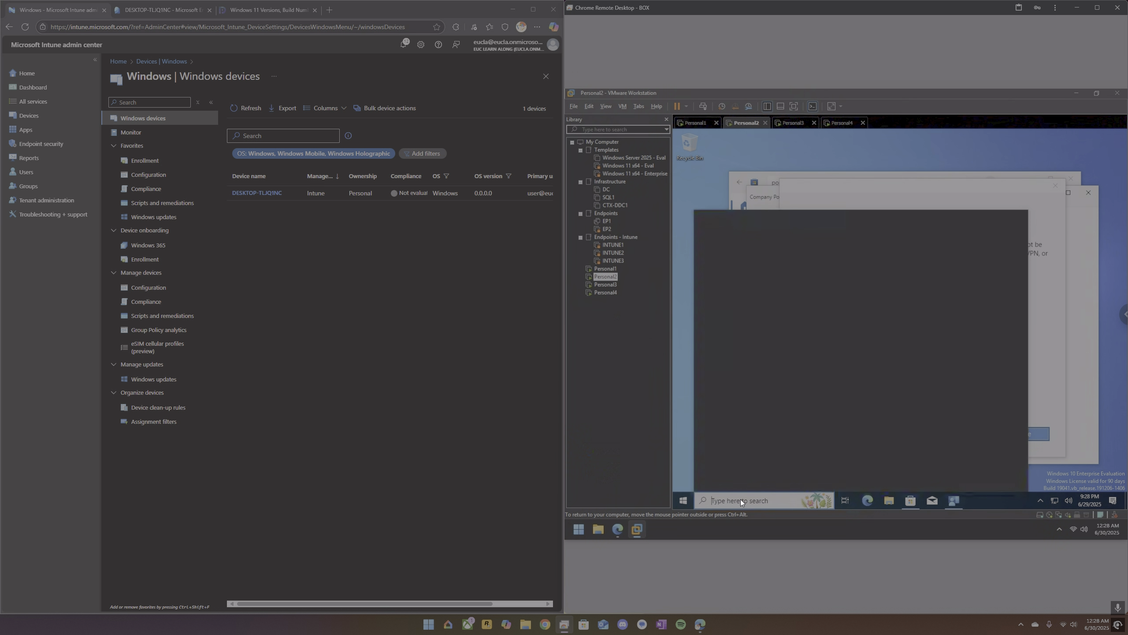
pyautogui.write('about')
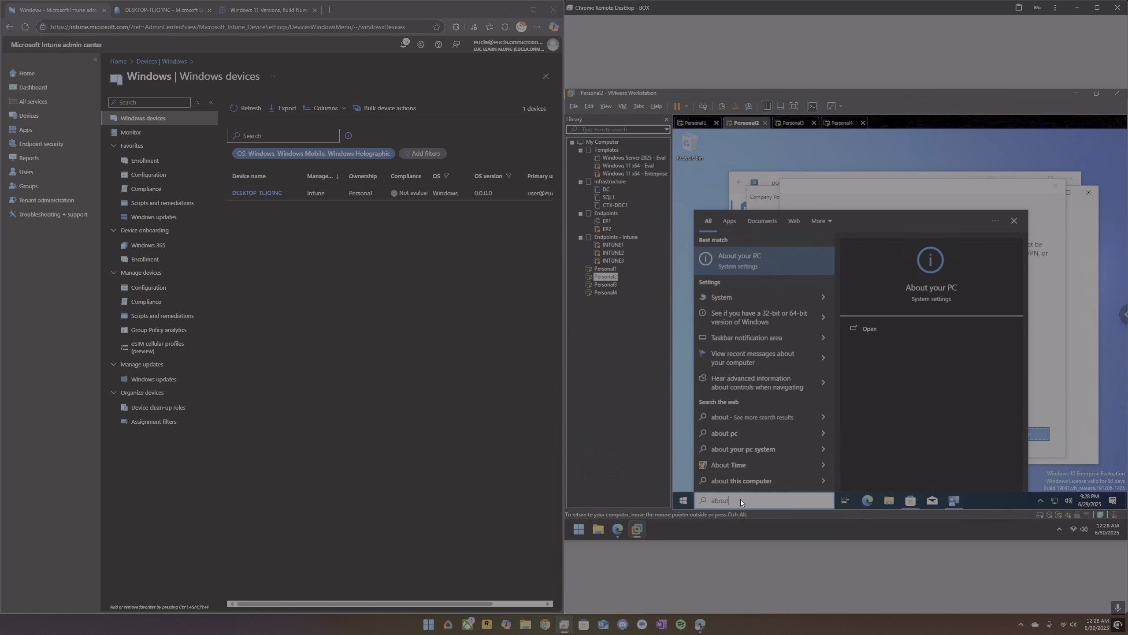
pyautogui.press('Return')
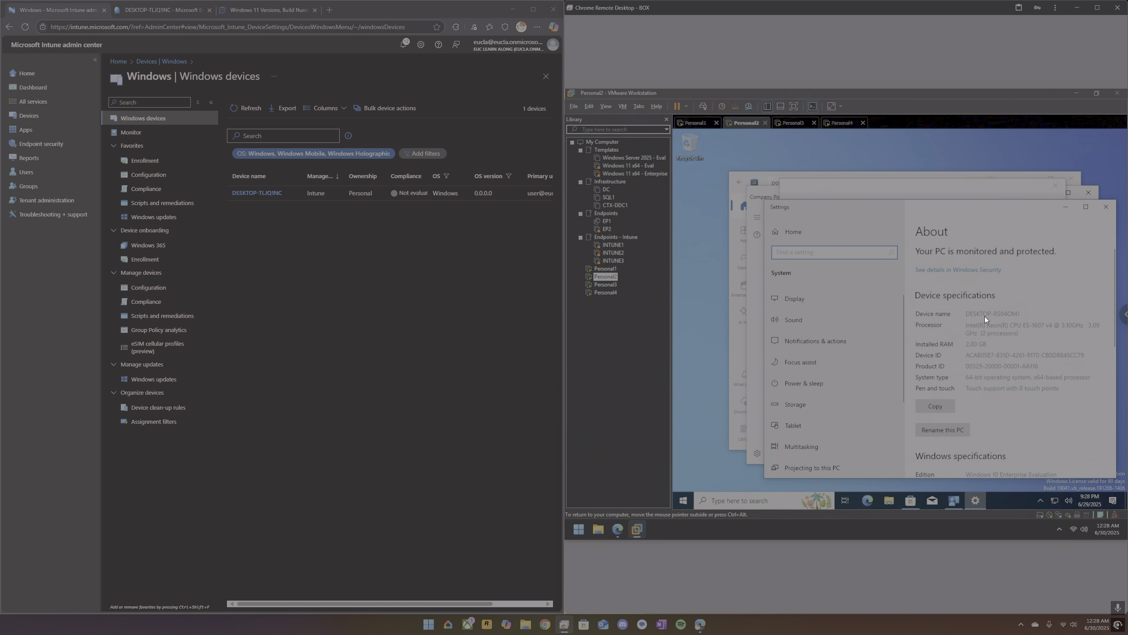
pyautogui.click(1105, 208)
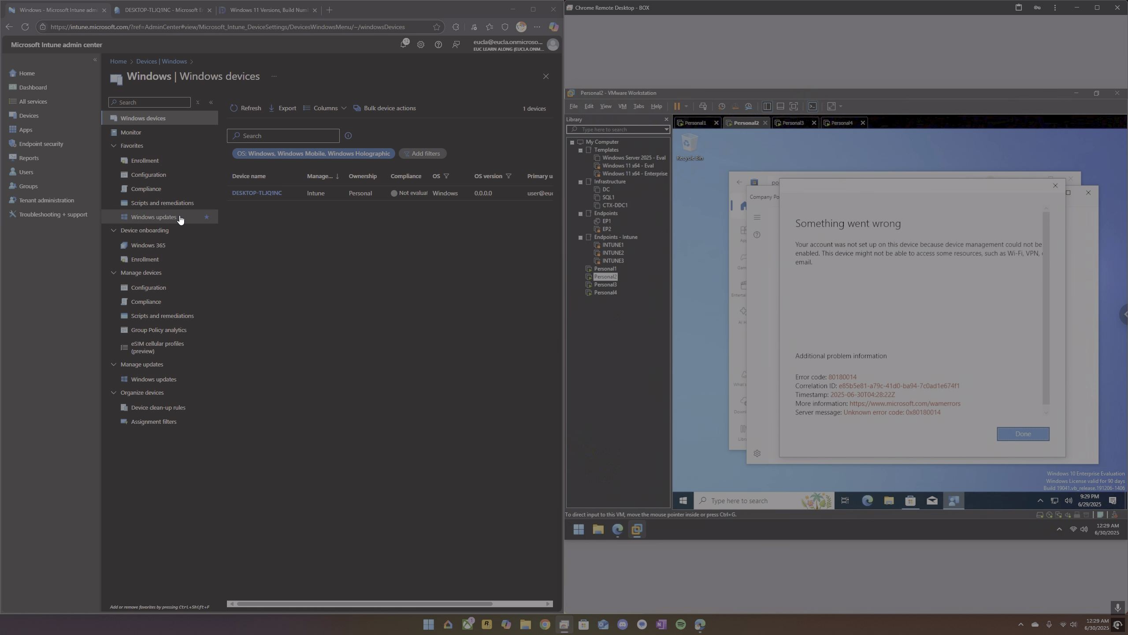
# Add the test user's account as a device enrollment manager in Intune's Windows enrollment settings.
pyautogui.click(152, 161)
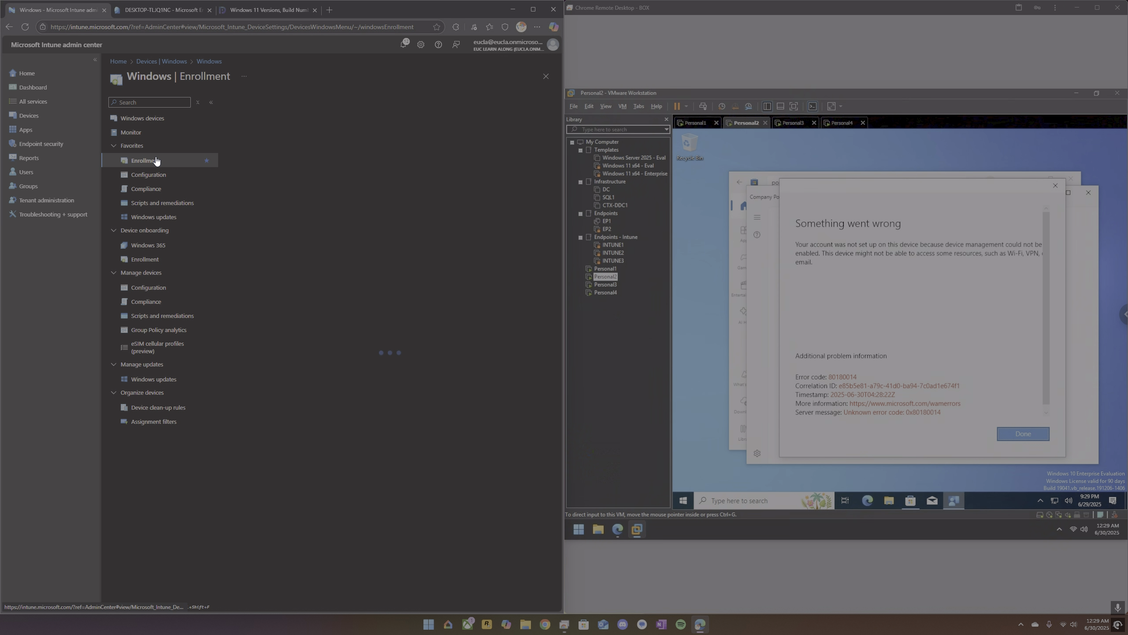
pyautogui.click(380, 116)
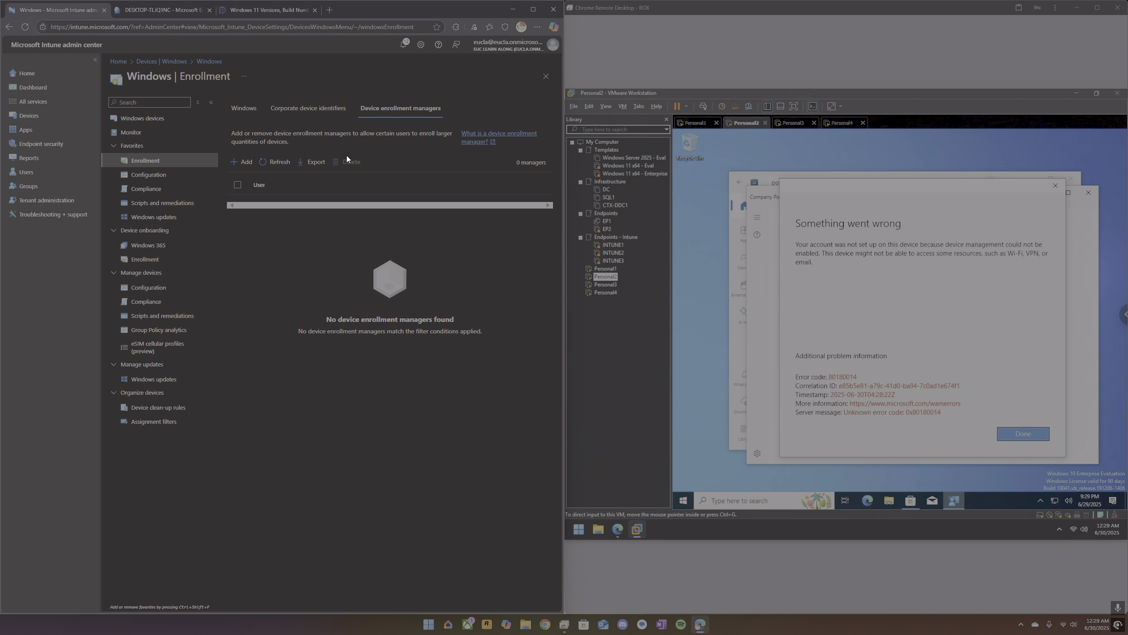
pyautogui.click(248, 164)
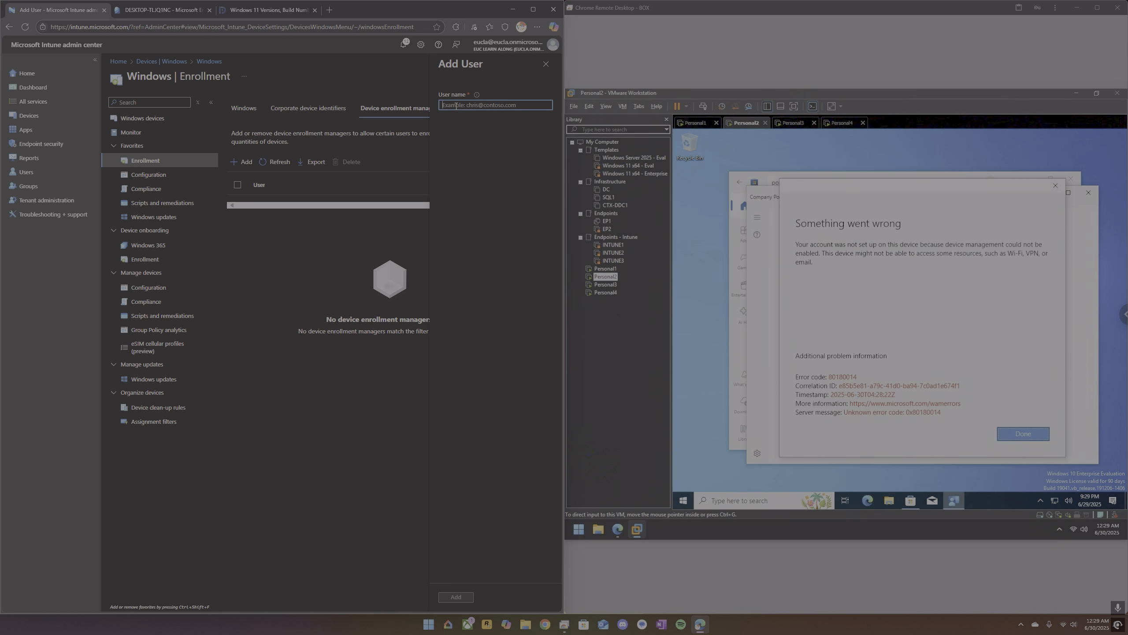
pyautogui.click(451, 597)
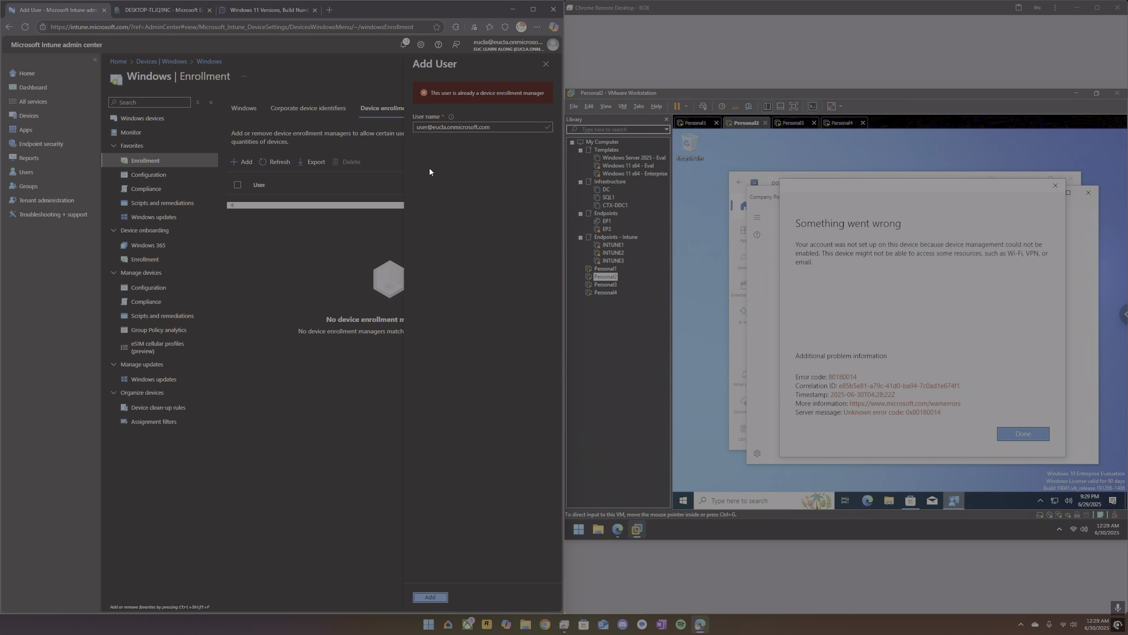
# Try again to add the test user's account as a device enrollment manager, and refresh the managers list.
pyautogui.click(545, 66)
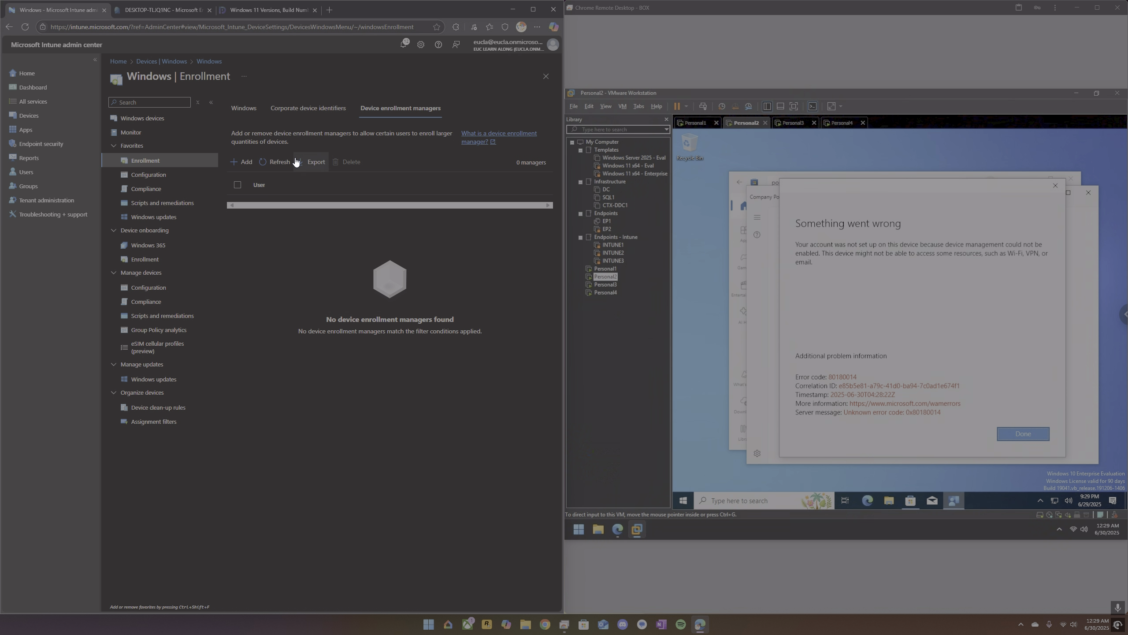
pyautogui.click(284, 163)
pyautogui.click(286, 162)
pyautogui.click(245, 162)
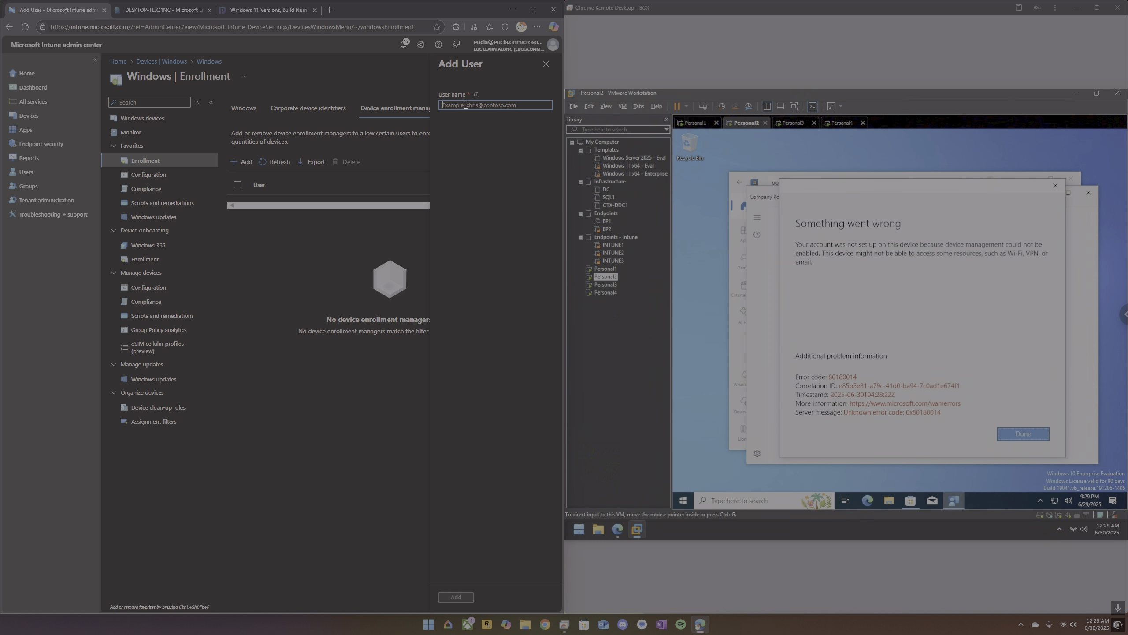
pyautogui.click(454, 598)
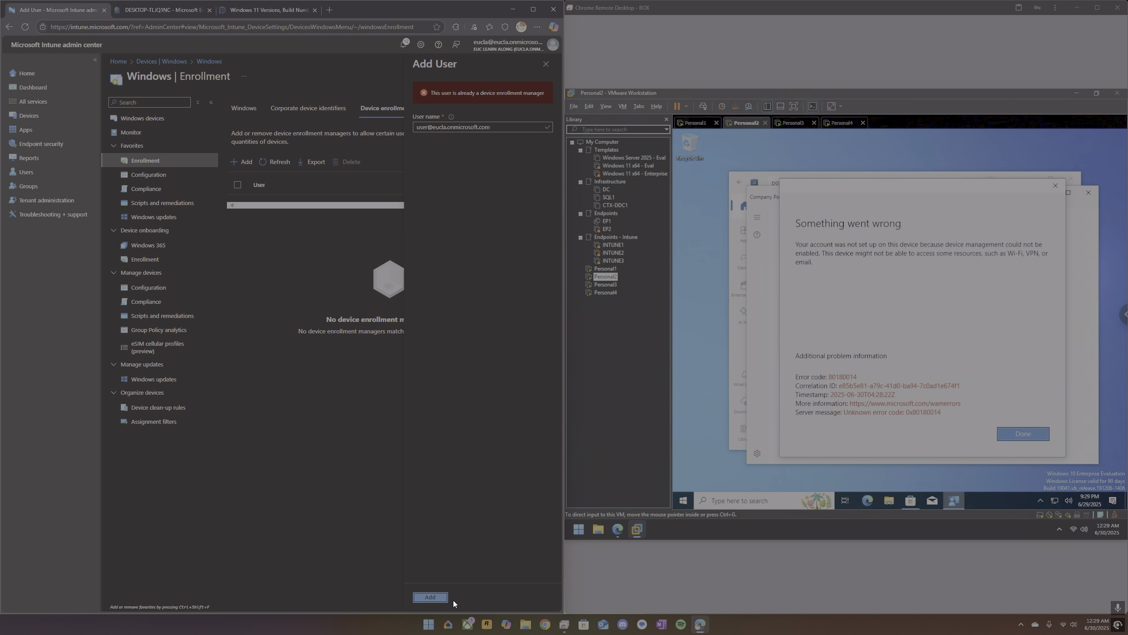
pyautogui.click(546, 65)
pyautogui.click(275, 163)
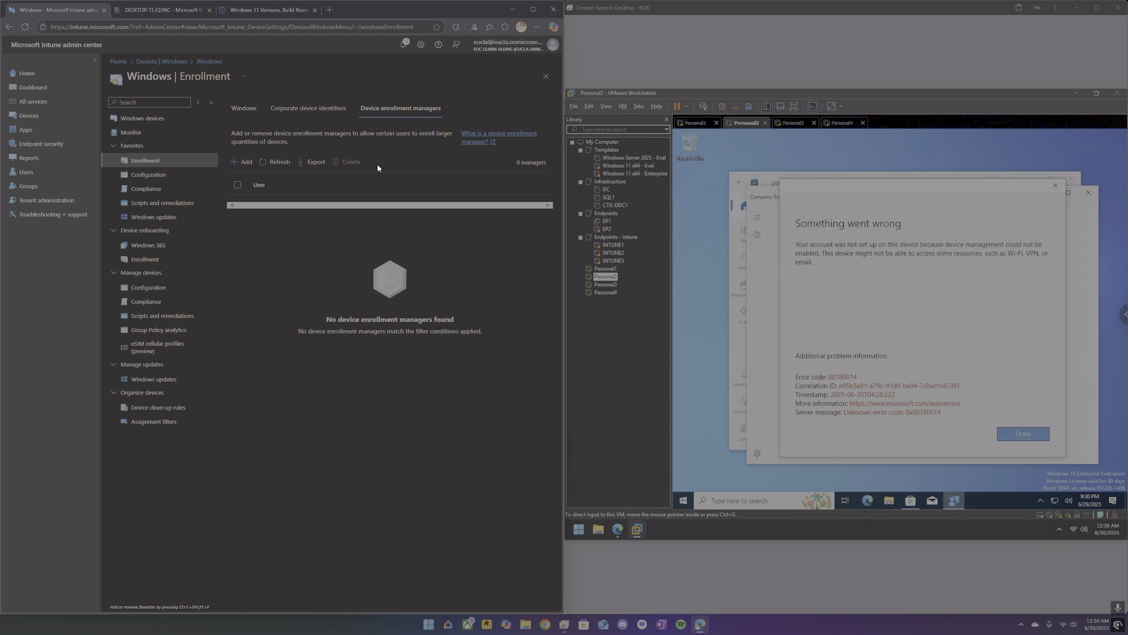
# Dismiss the setup error on Personal2 and start a new Company Portal sign-in with the administrator account's e-mail.
pyautogui.click(1056, 186)
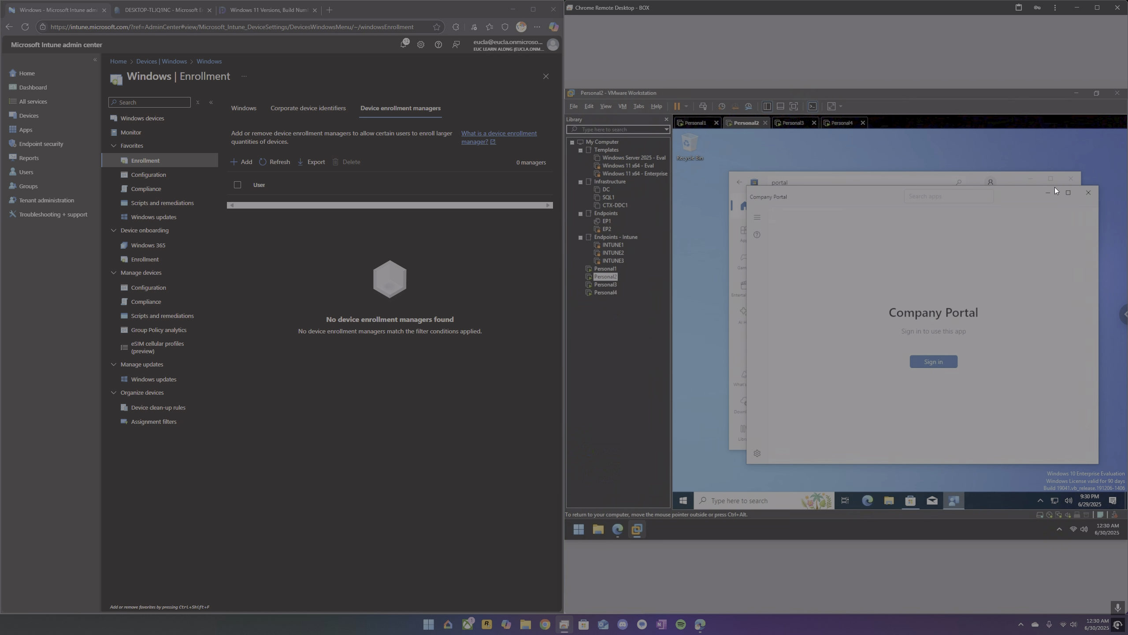
pyautogui.click(940, 365)
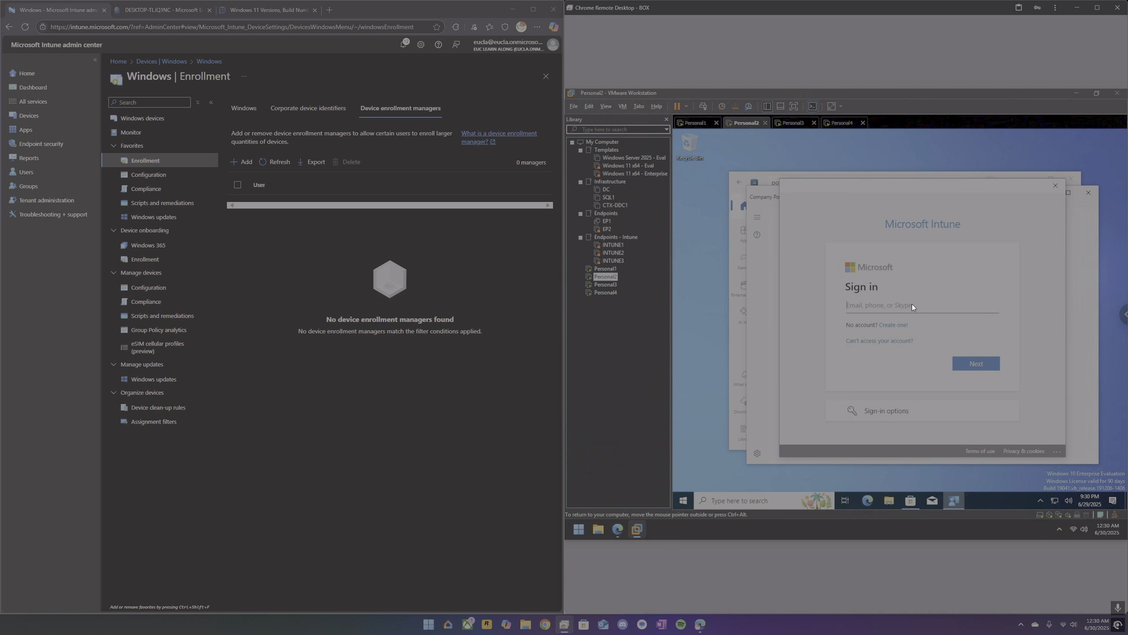
pyautogui.press('Return')
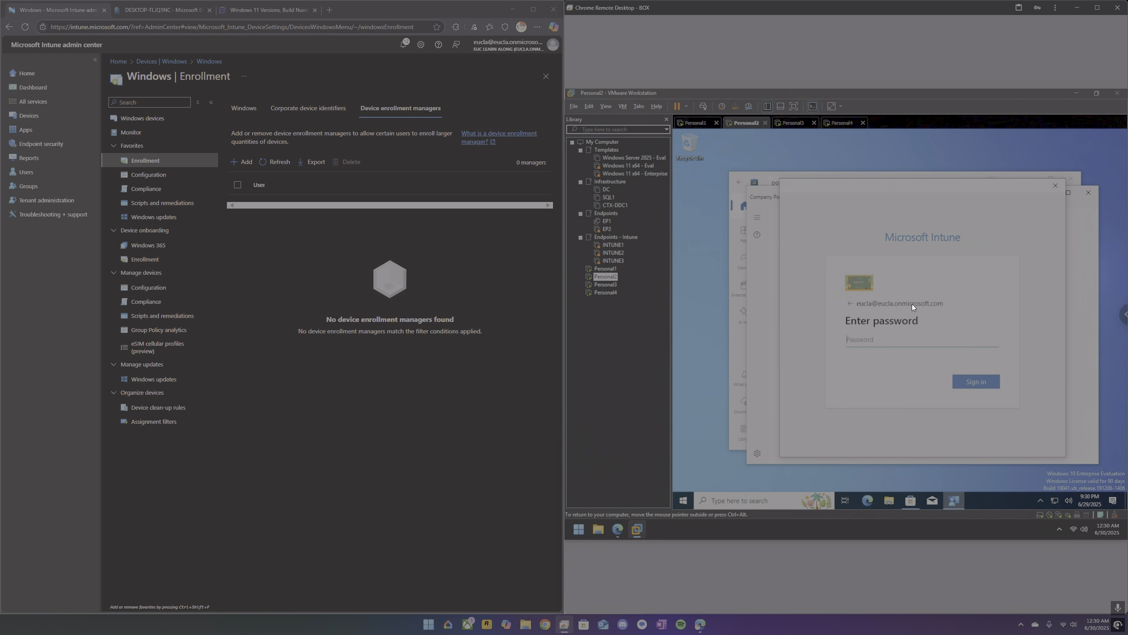
# Enter the account password, allow device management with sign-in to all apps, and close the setup dialog.
pyautogui.write('•••••••')
pyautogui.press('Return')
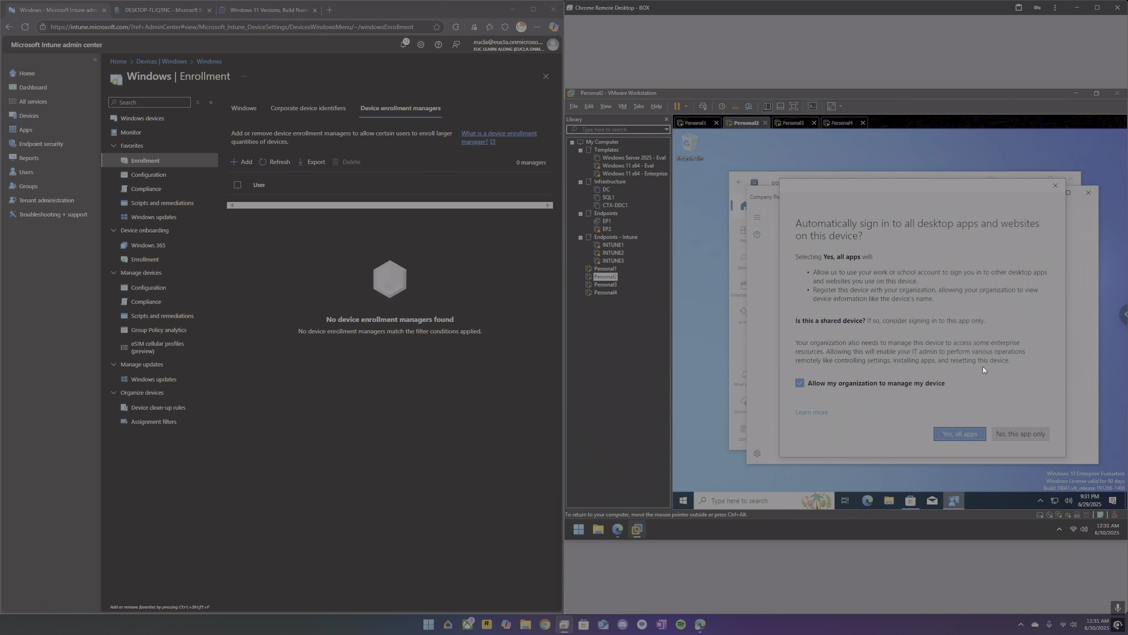
pyautogui.click(959, 433)
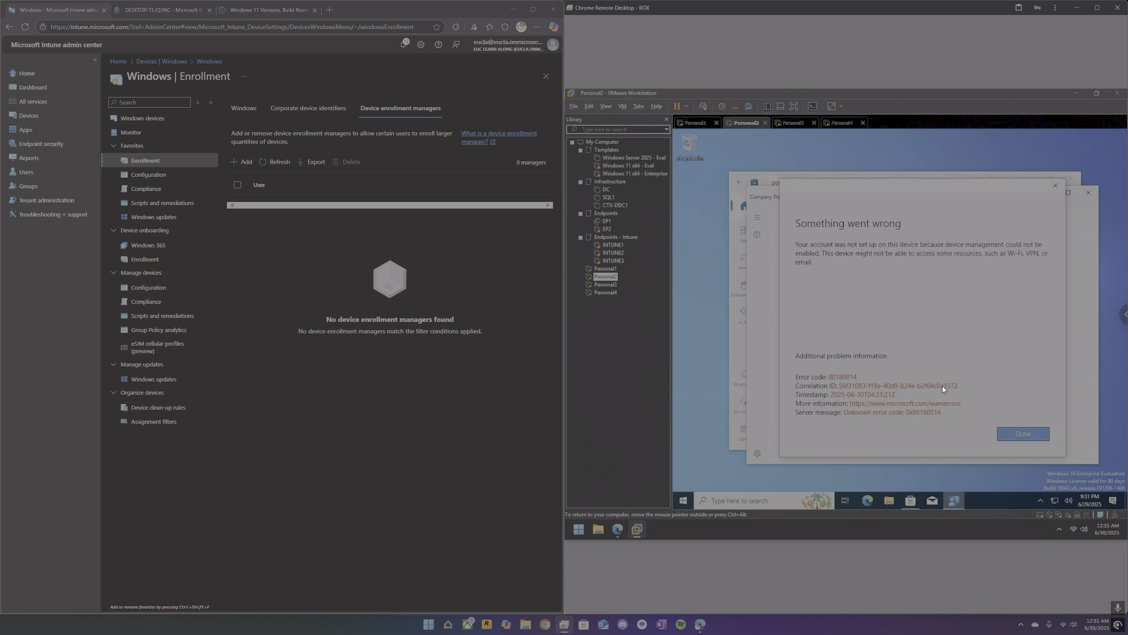
pyautogui.click(1017, 430)
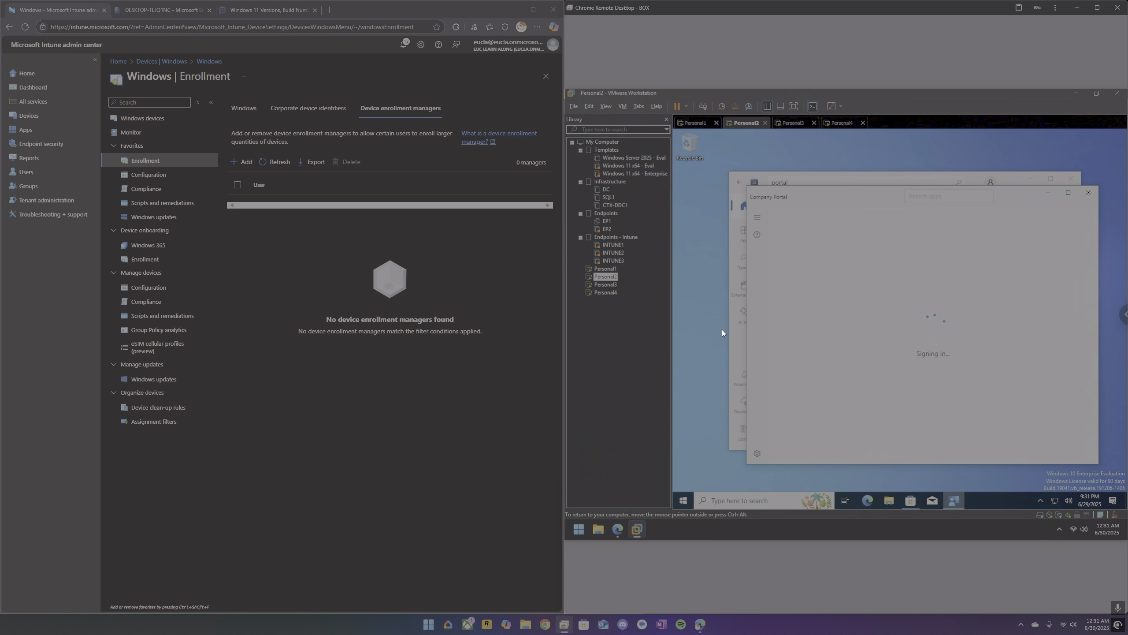
# Add the administrator's account as a device enrollment manager in Intune's Windows enrollment settings.
pyautogui.click(247, 163)
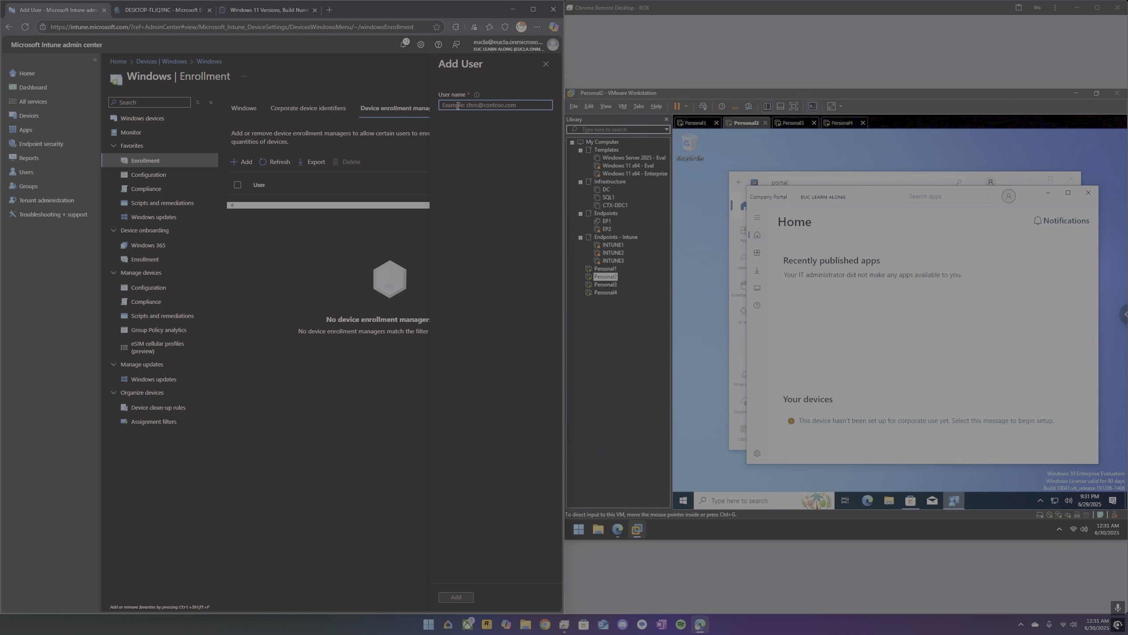
pyautogui.click(465, 597)
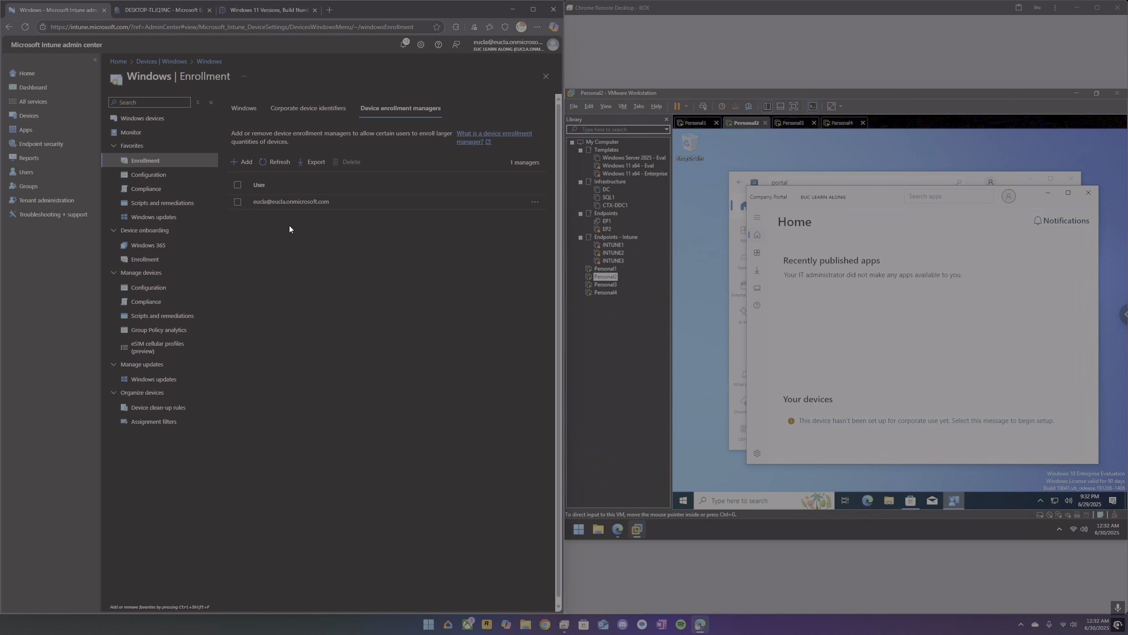
pyautogui.click(913, 420)
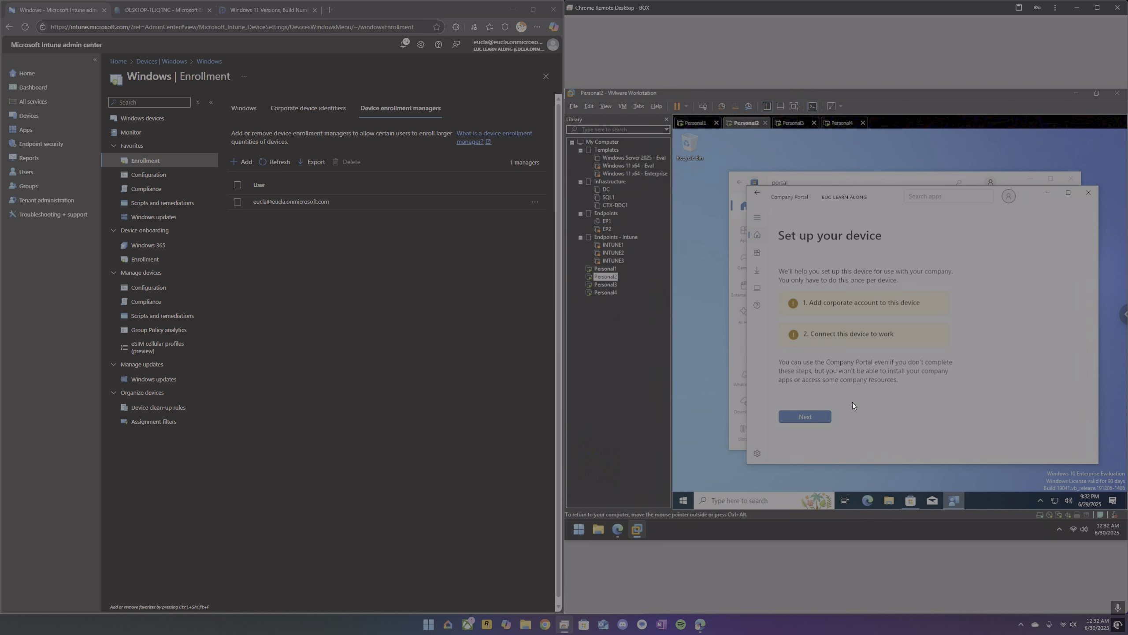
pyautogui.click(805, 416)
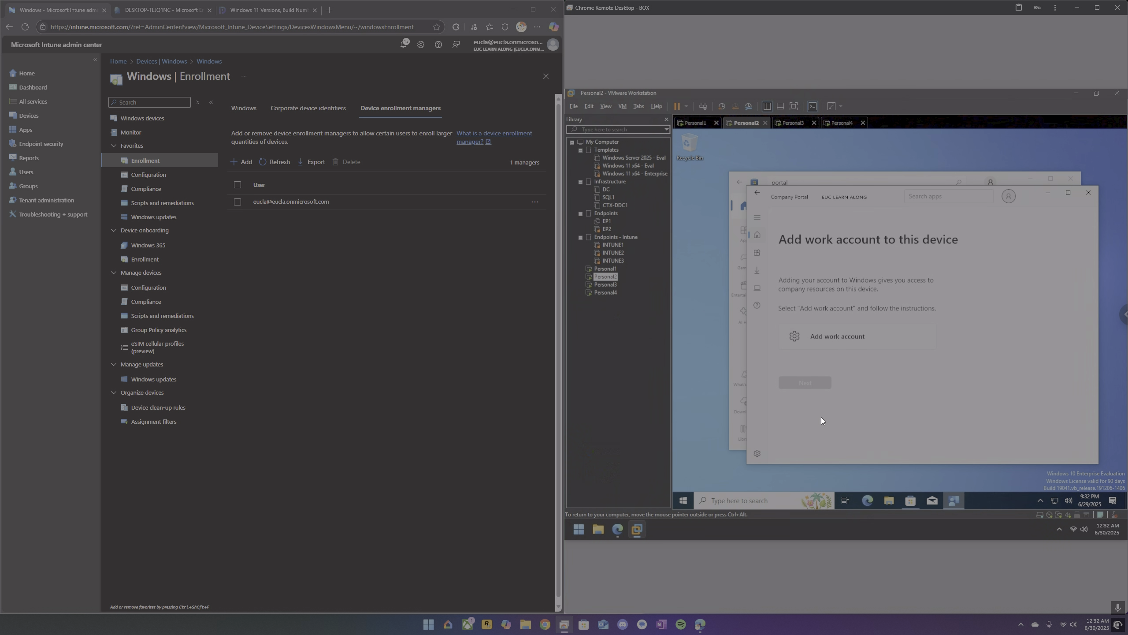
pyautogui.click(830, 333)
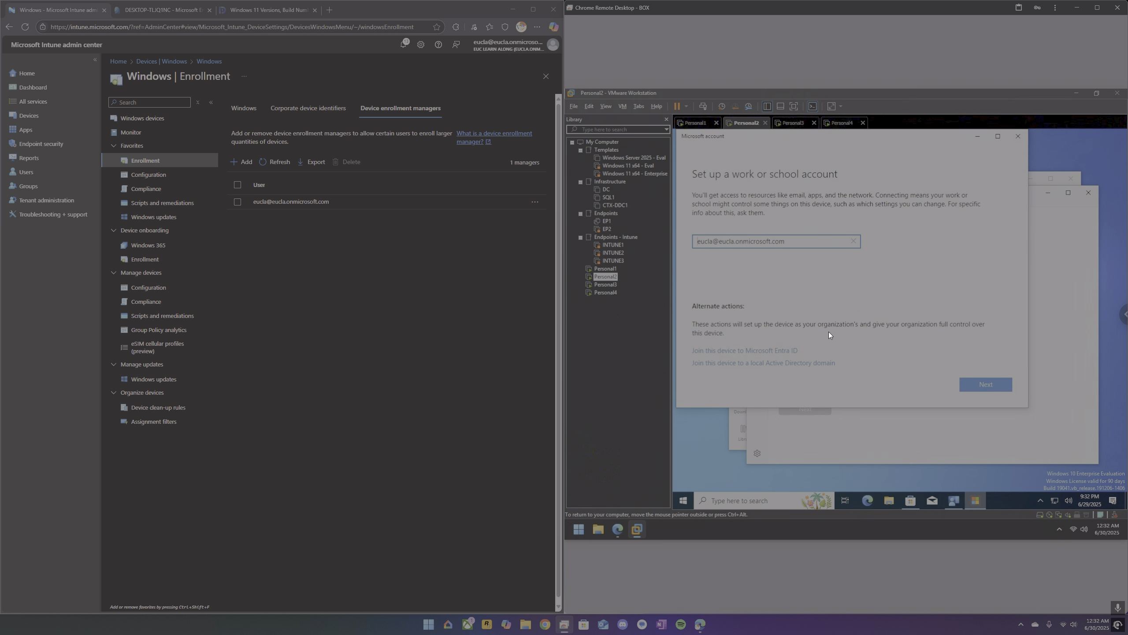
pyautogui.click(998, 386)
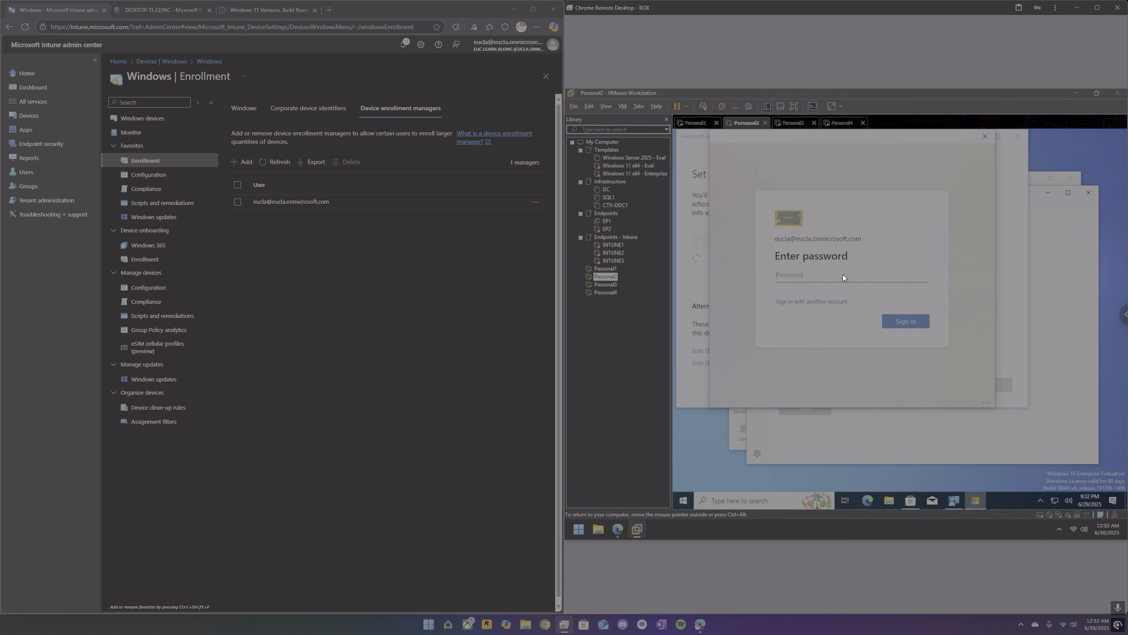
pyautogui.write('•••••••')
pyautogui.press('Return')
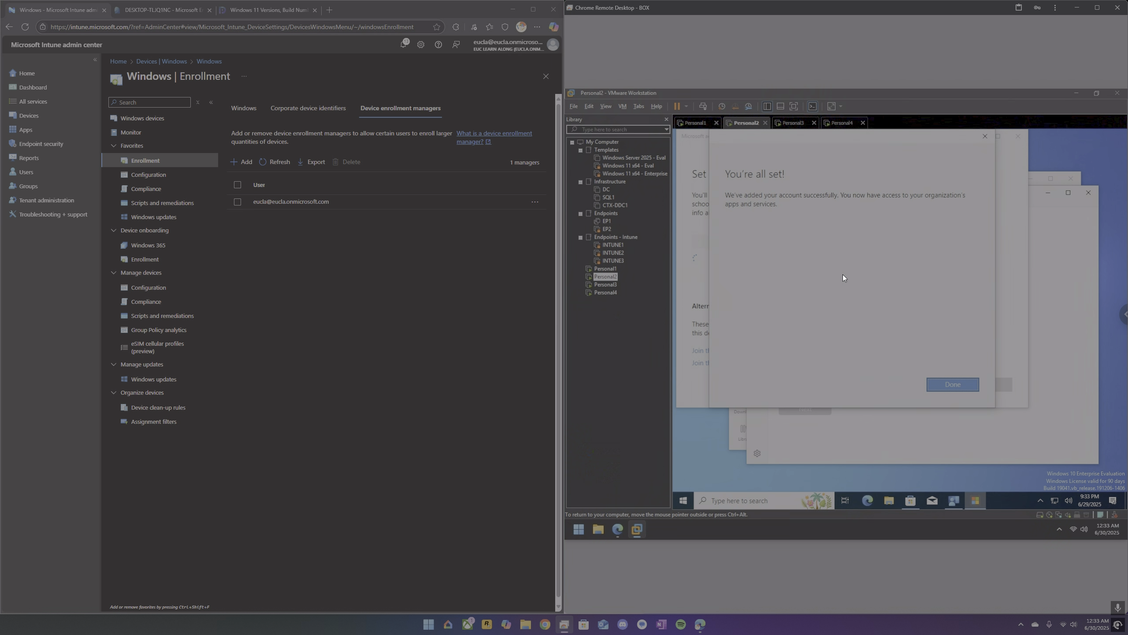
pyautogui.click(952, 384)
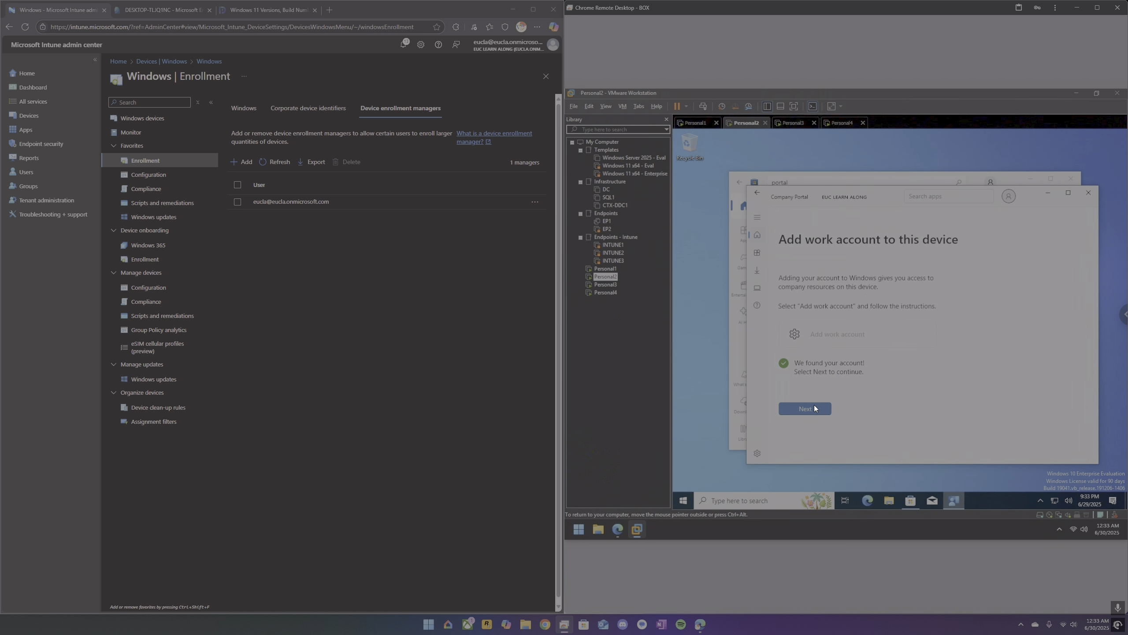
pyautogui.click(814, 408)
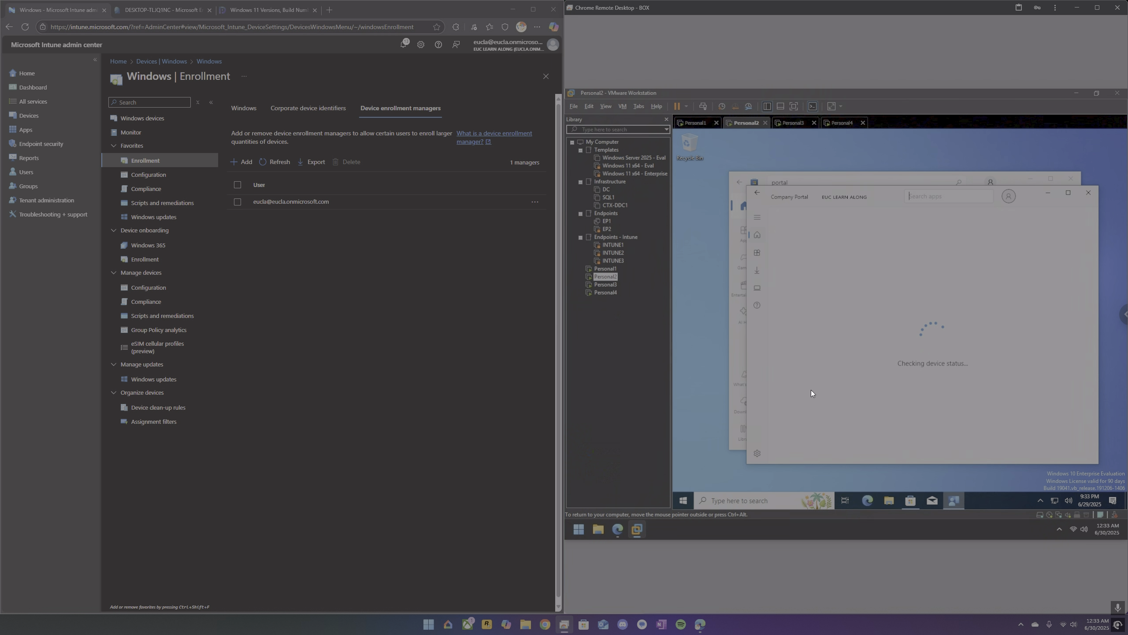
pyautogui.click(816, 407)
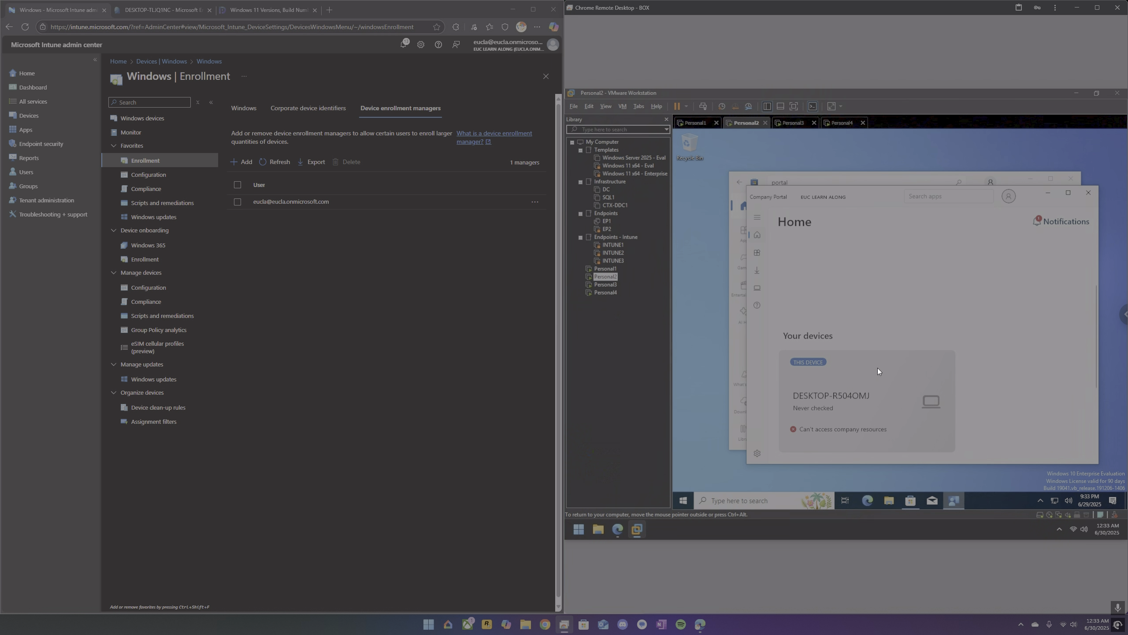
# Sign in to Personal1 with the local account's password, and set and confirm a new account password.
pyautogui.click(700, 121)
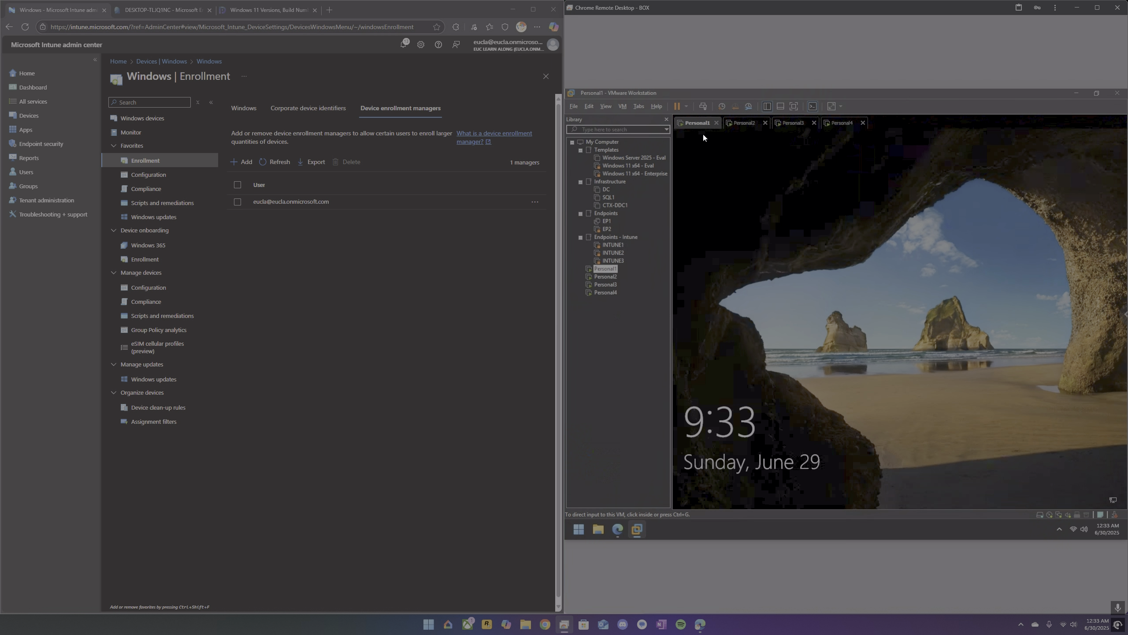
pyautogui.click(862, 318)
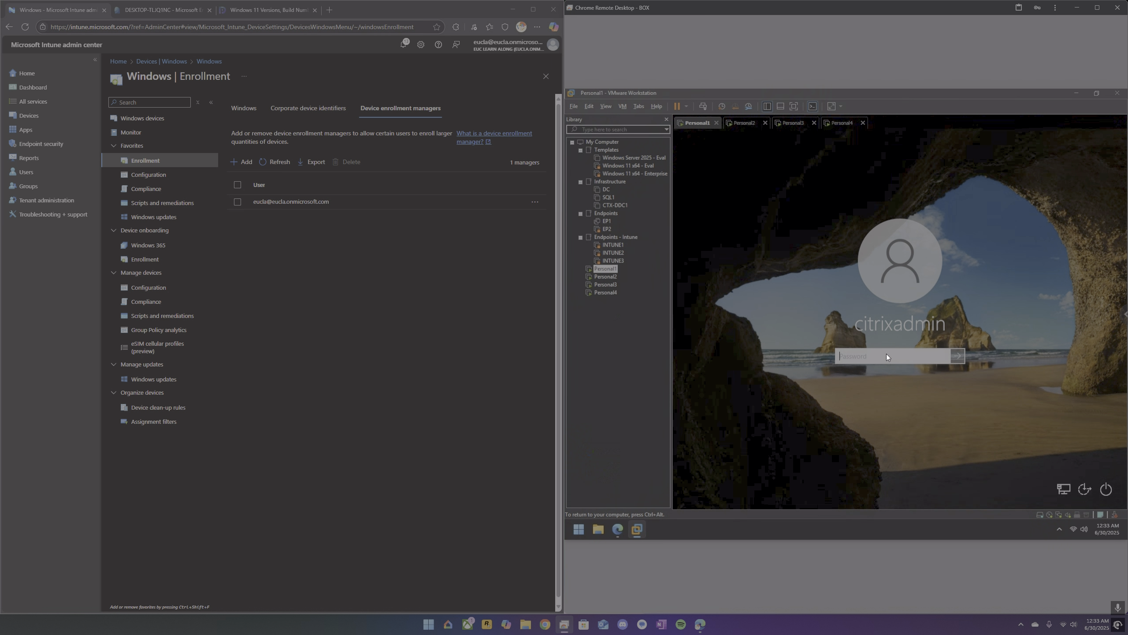
pyautogui.write('••••••••')
pyautogui.press('Return')
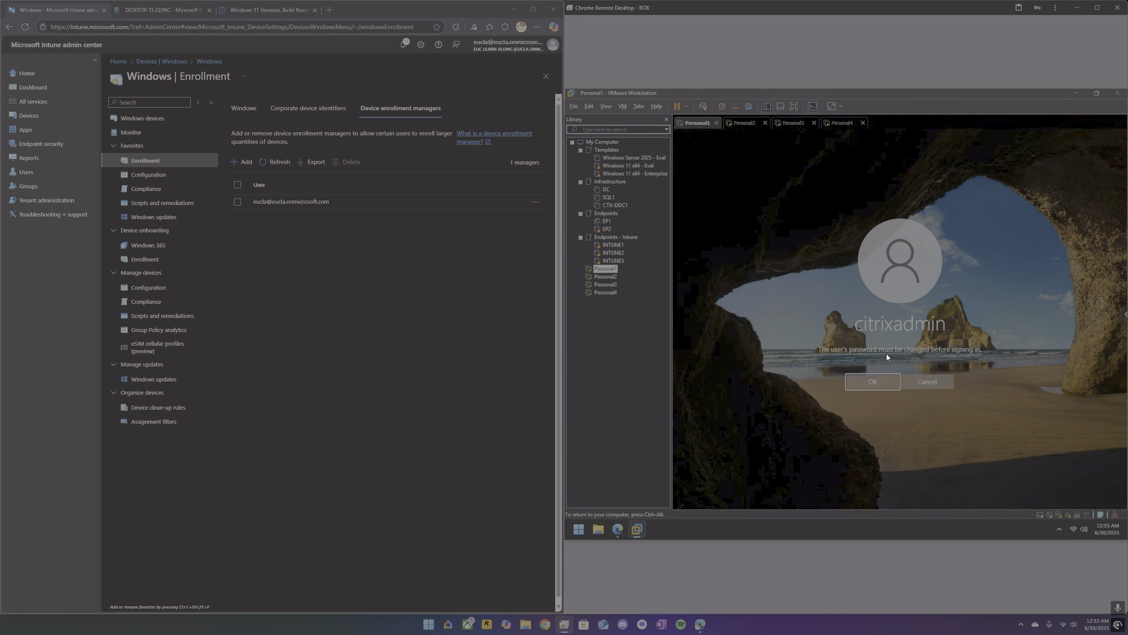
pyautogui.click(888, 381)
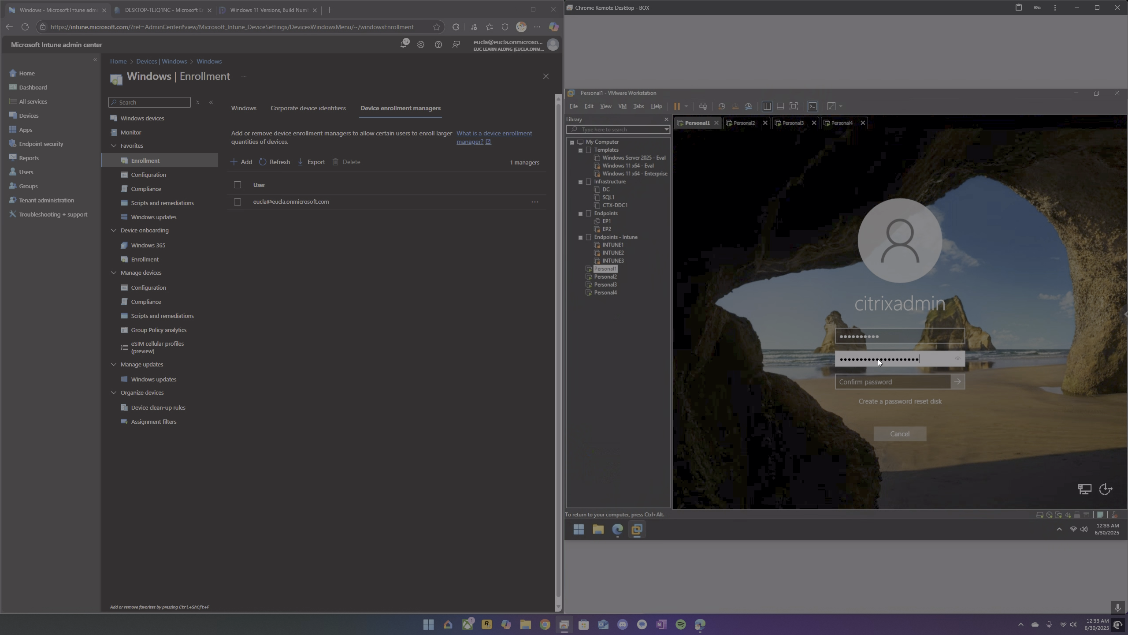
pyautogui.press('Tab')
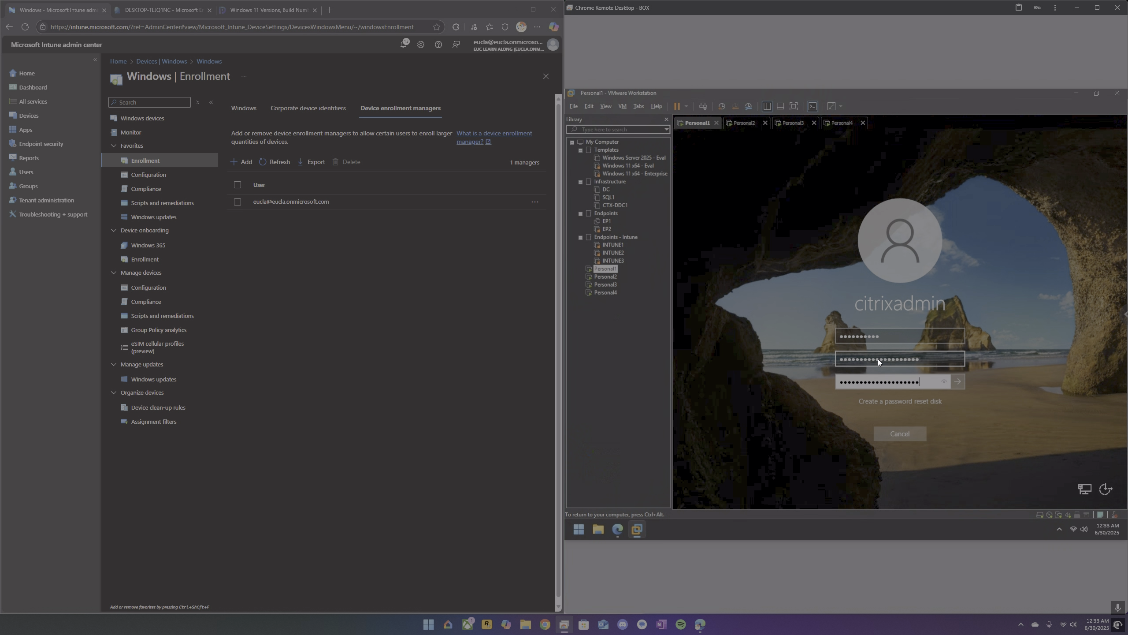
pyautogui.press('Return')
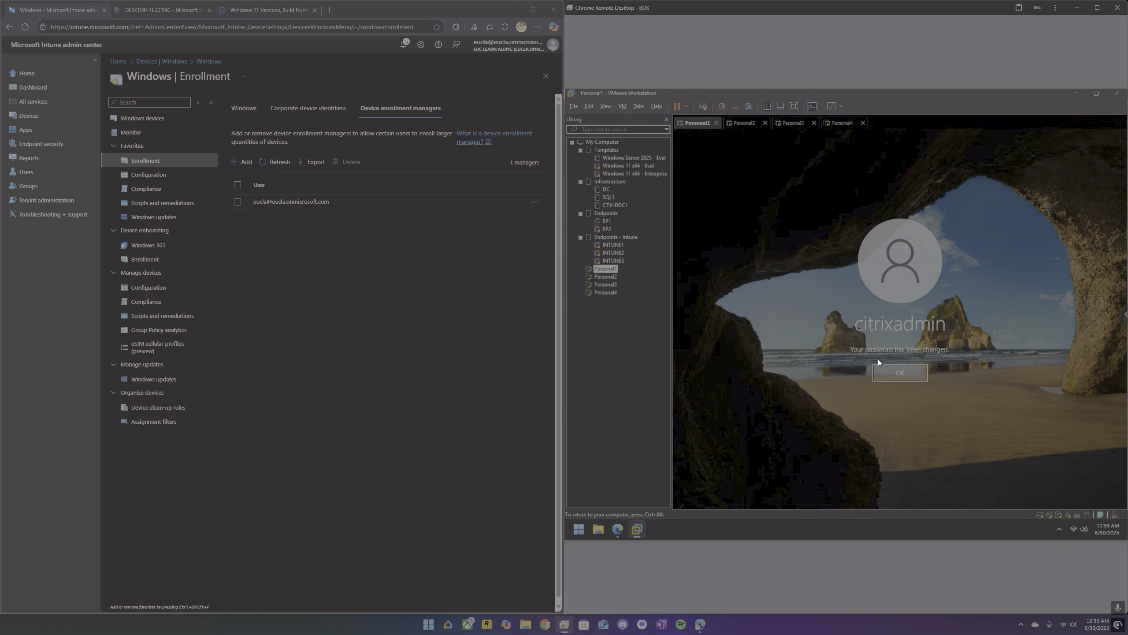
pyautogui.press('Return')
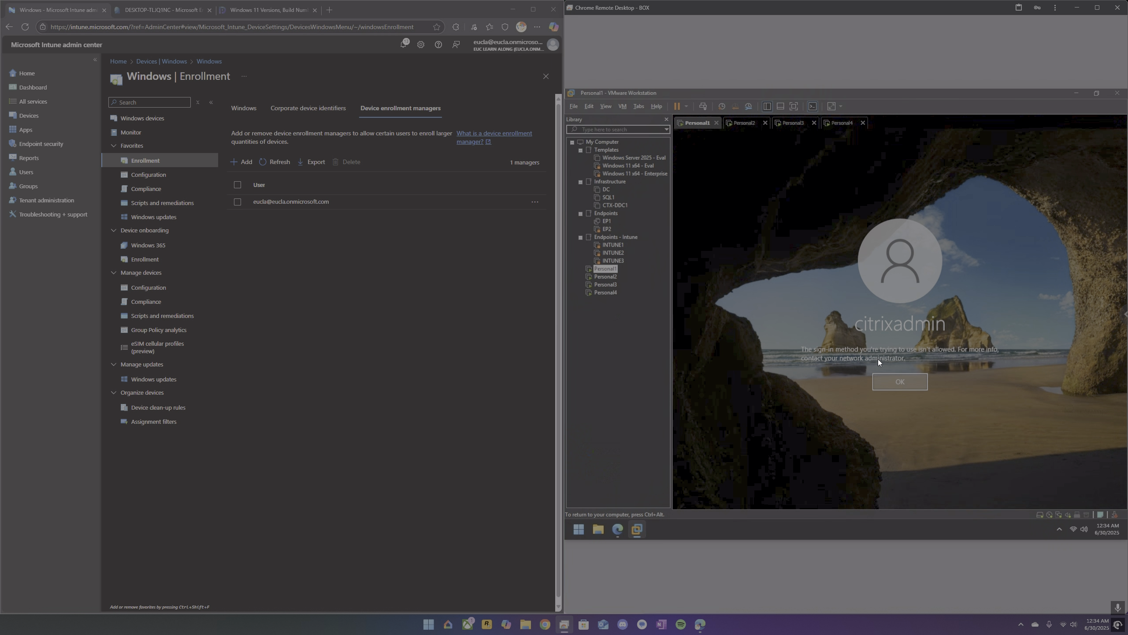
# Try to sign in to Personal1 again with the account password, and open and cancel the password reset questions.
pyautogui.click(907, 381)
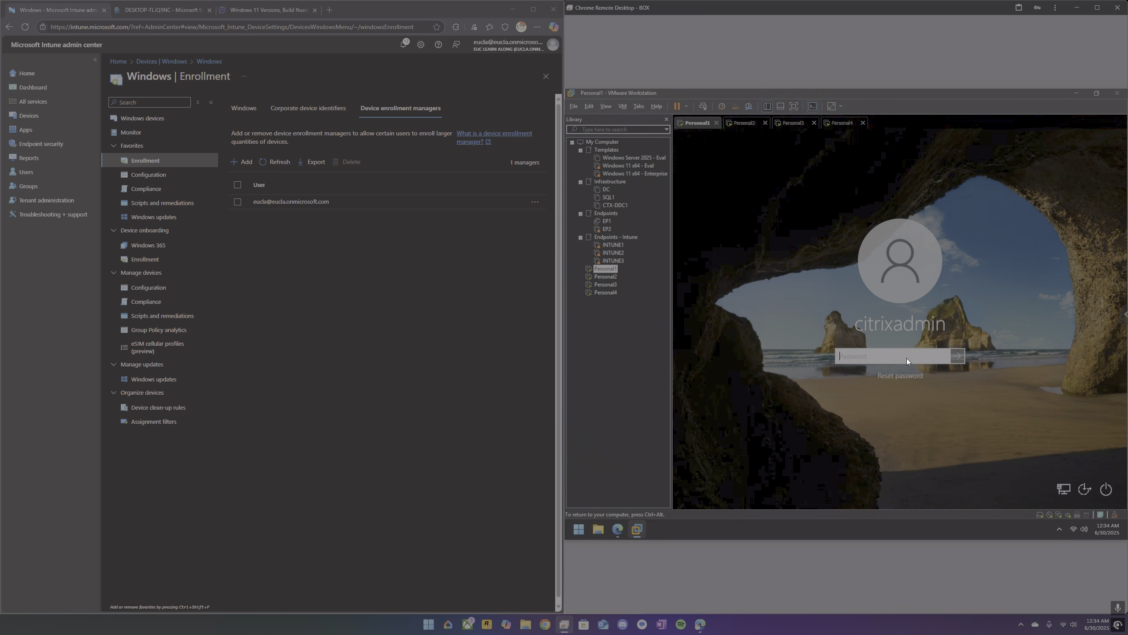
pyautogui.write('••••')
pyautogui.press('Return')
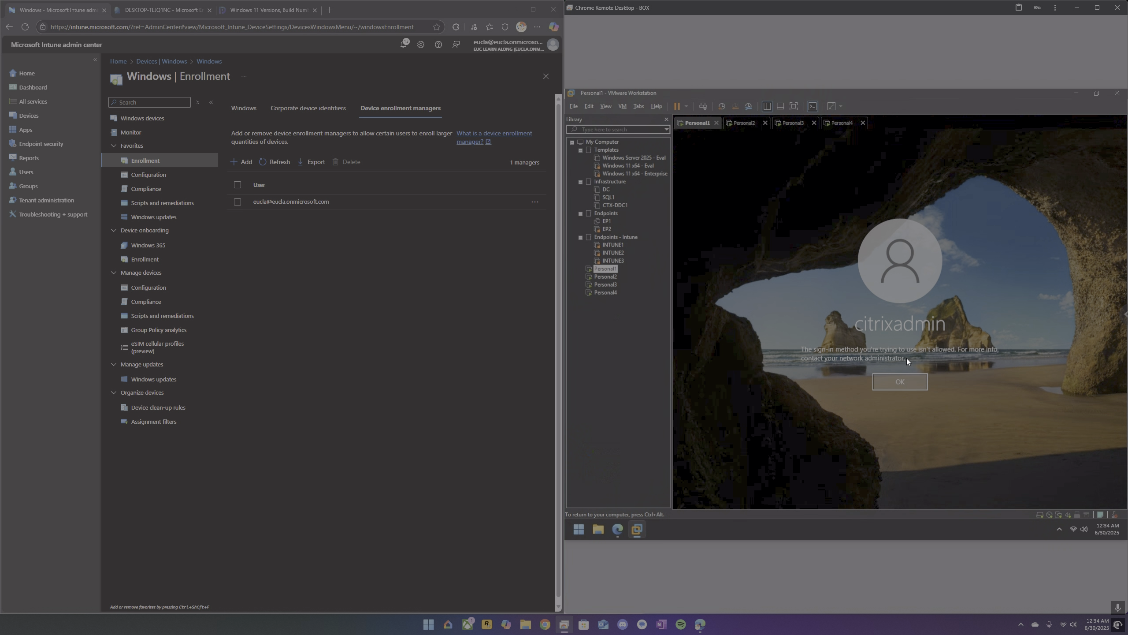
pyautogui.press('Return')
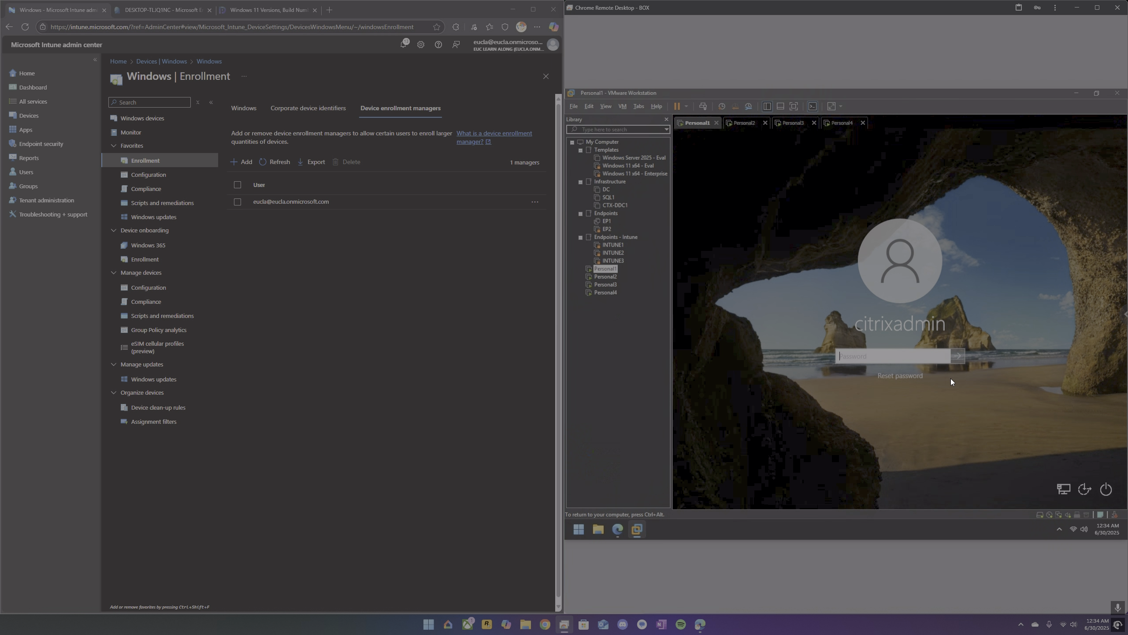
pyautogui.click(899, 378)
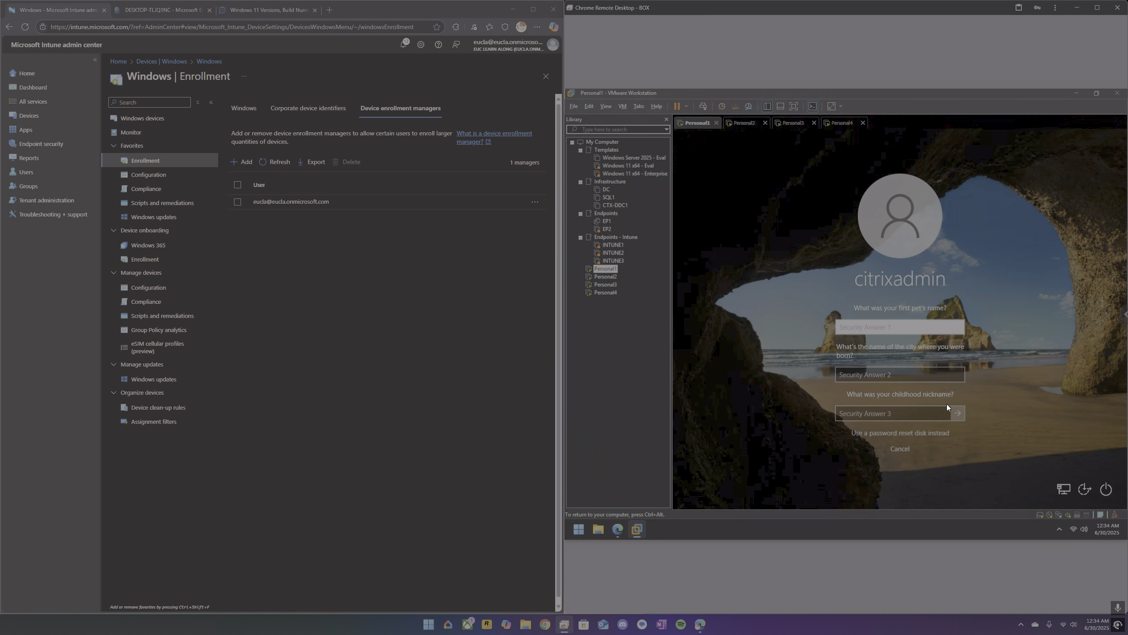
pyautogui.click(902, 450)
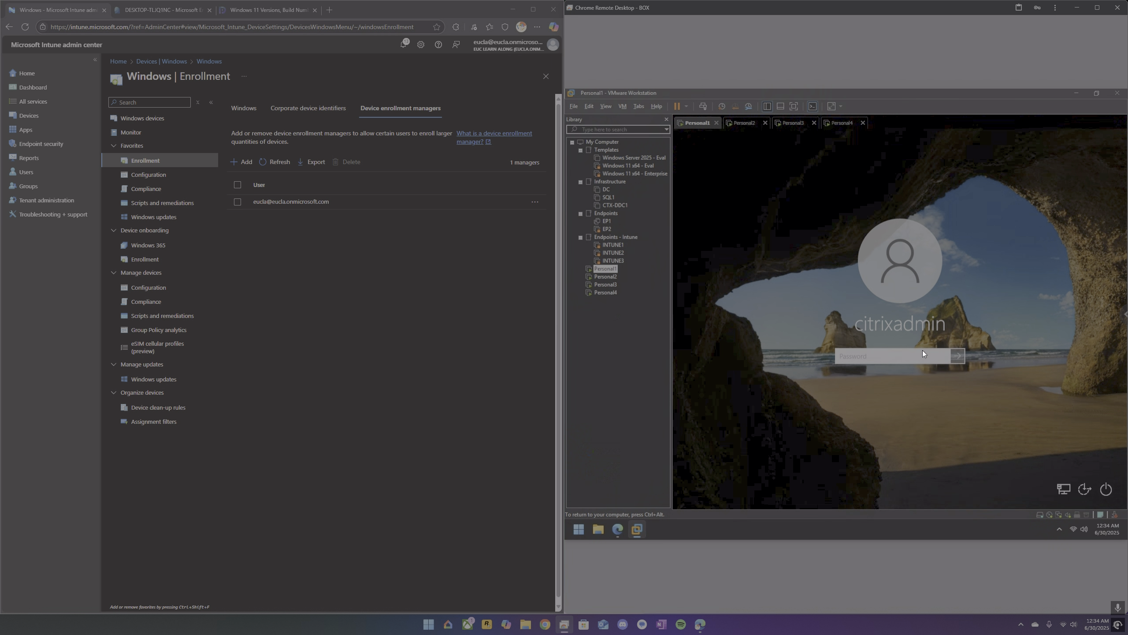
pyautogui.click(923, 353)
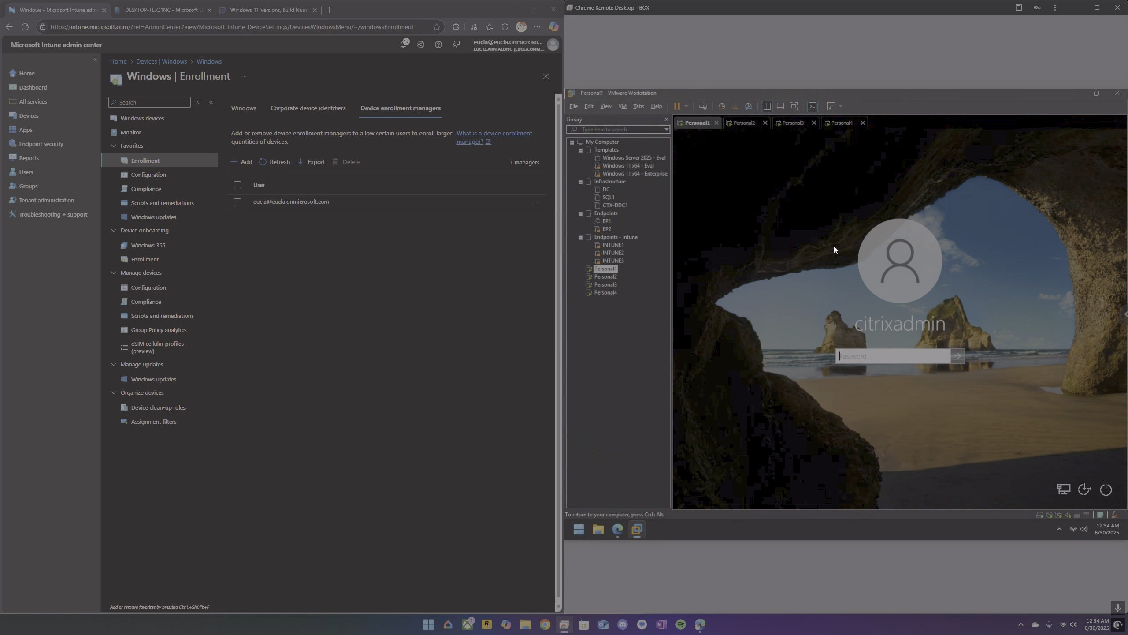
# Return to Personal2 and open Intune's Windows devices list.
pyautogui.click(742, 125)
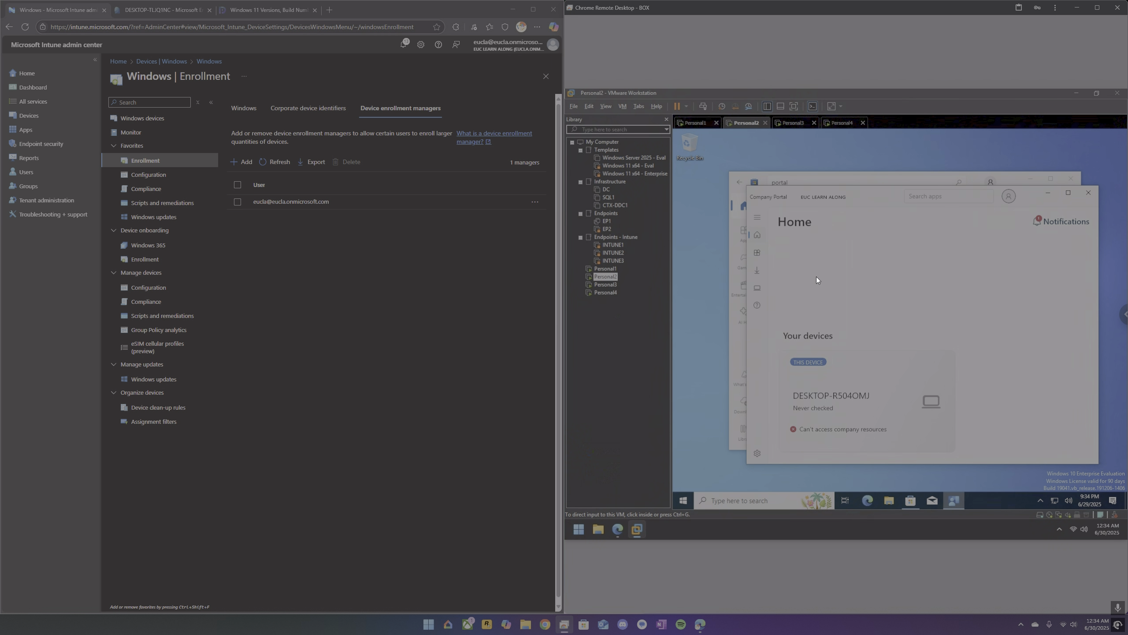
pyautogui.click(174, 62)
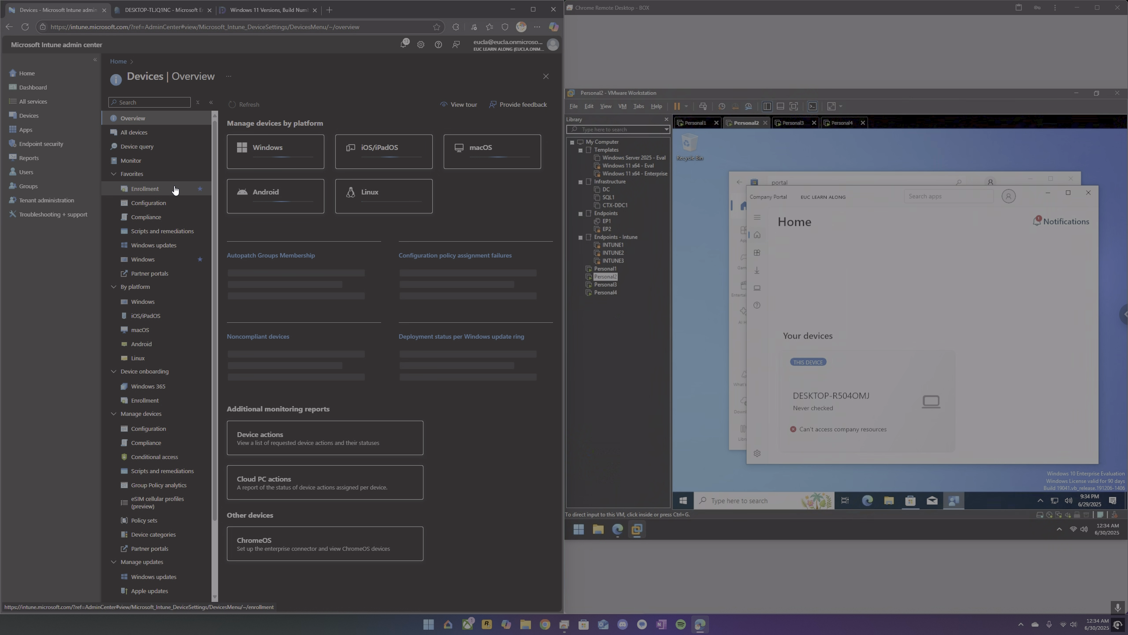
pyautogui.click(144, 259)
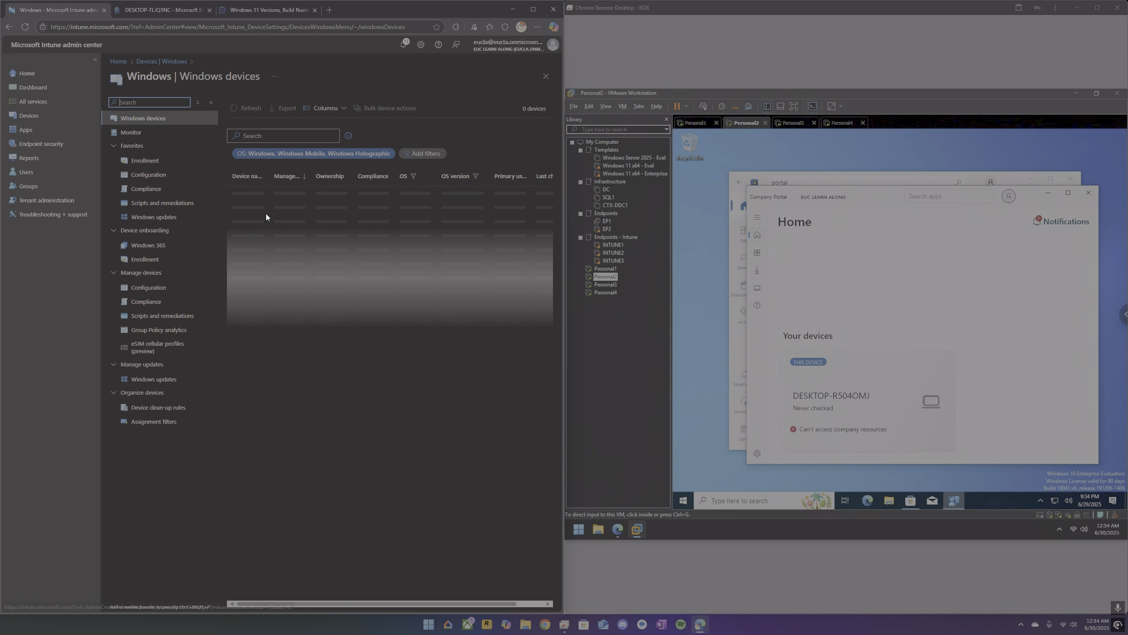
# Refresh Intune's Windows devices list and widen its Device name column to show the full names.
pyautogui.click(253, 108)
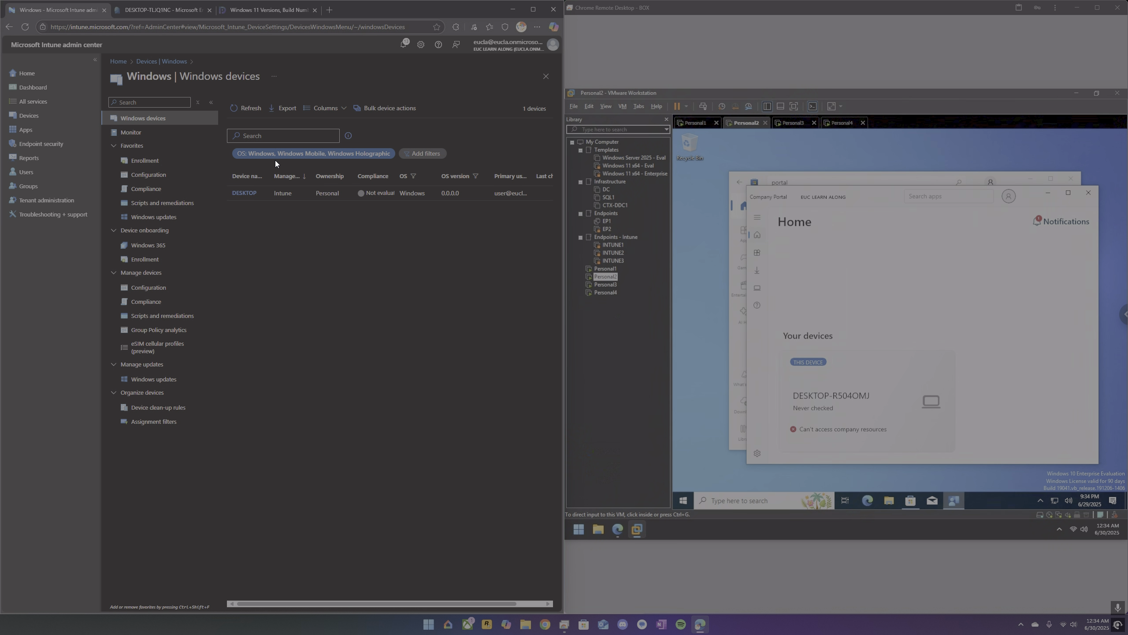
pyautogui.moveTo(269, 173); pyautogui.dragTo(305, 173)
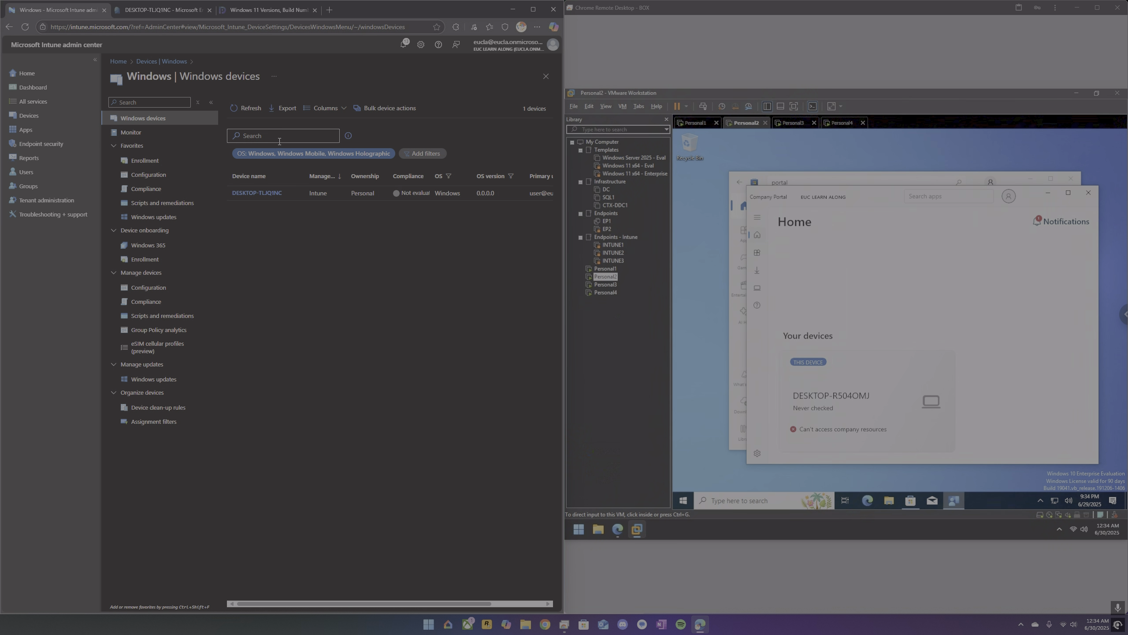
# Open this device's details in Company Portal on Personal2 and sync it to check its access to company resources.
pyautogui.click(861, 393)
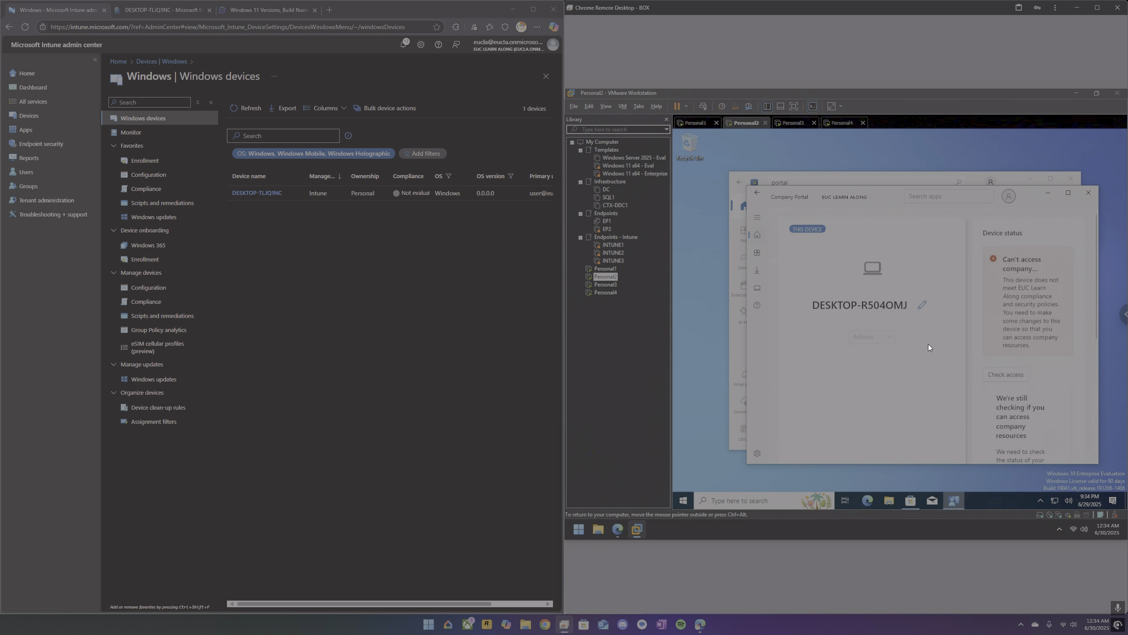
pyautogui.scroll(-3, 998, 361)
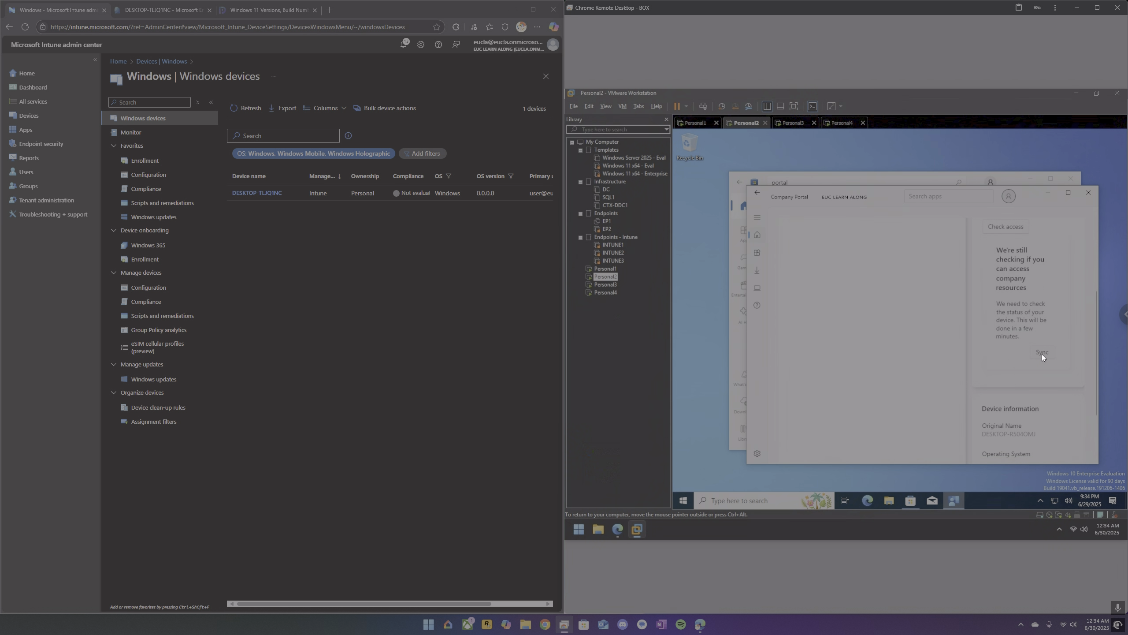
pyautogui.click(1042, 353)
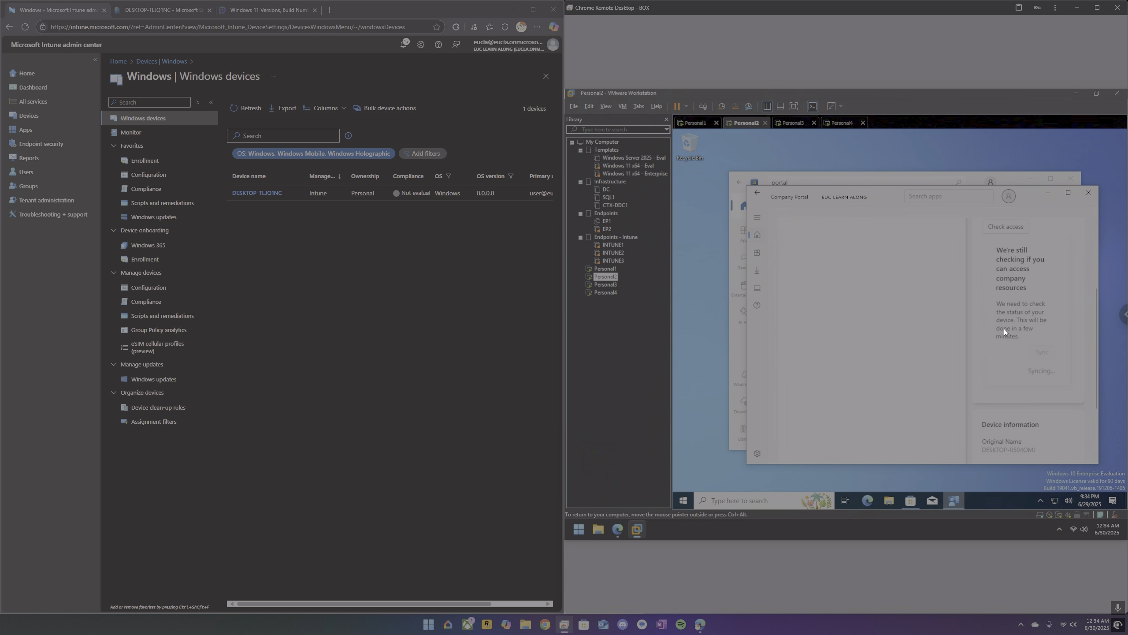
# Check for the newly enrolled device by refreshing Intune's Windows devices list and All devices in Microsoft Entra admin center.
pyautogui.click(240, 107)
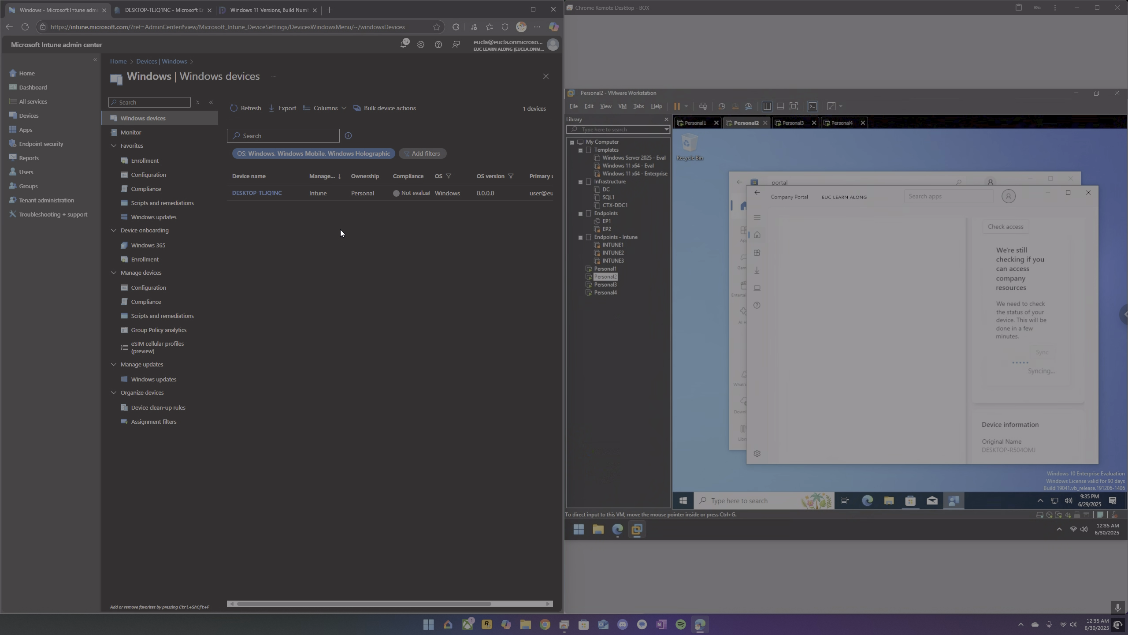
pyautogui.click(163, 12)
pyautogui.click(277, 59)
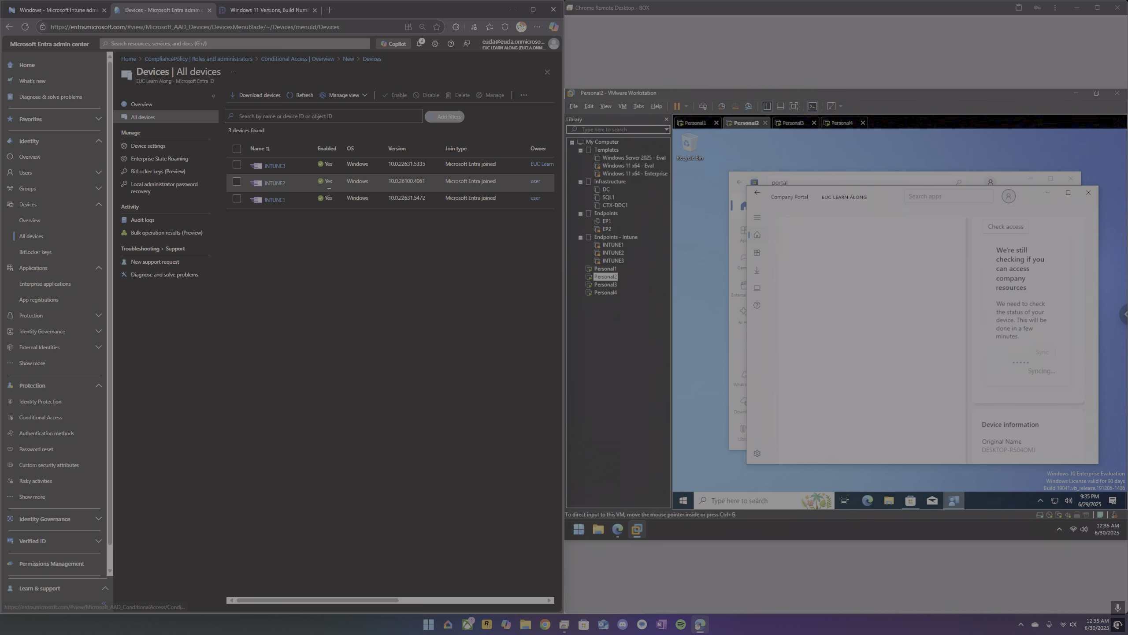
pyautogui.click(300, 95)
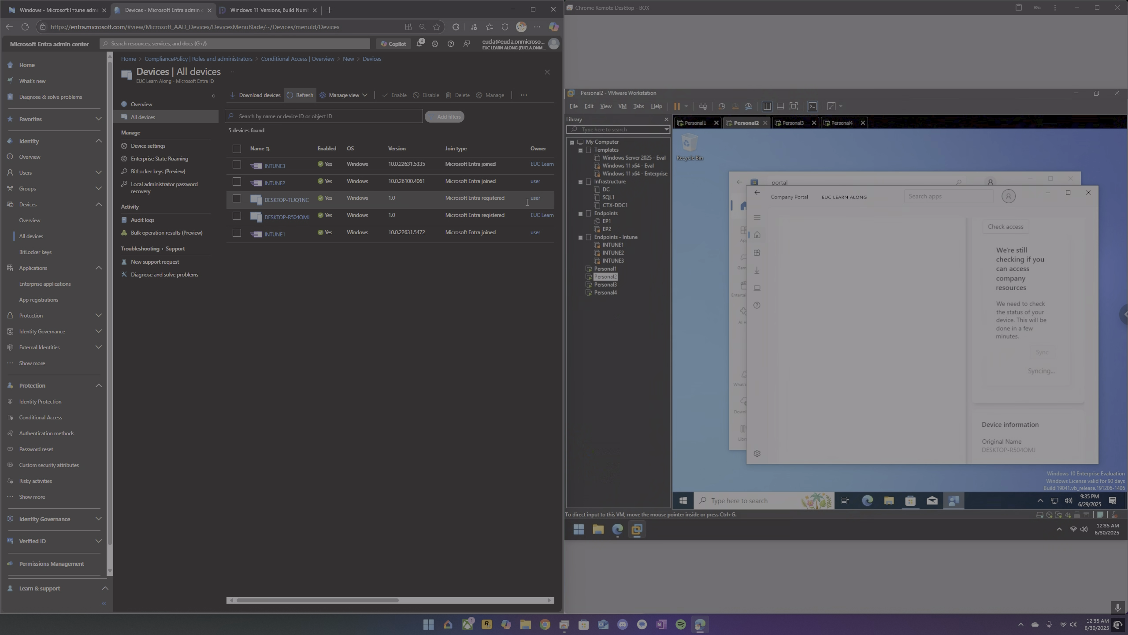
pyautogui.click(72, 11)
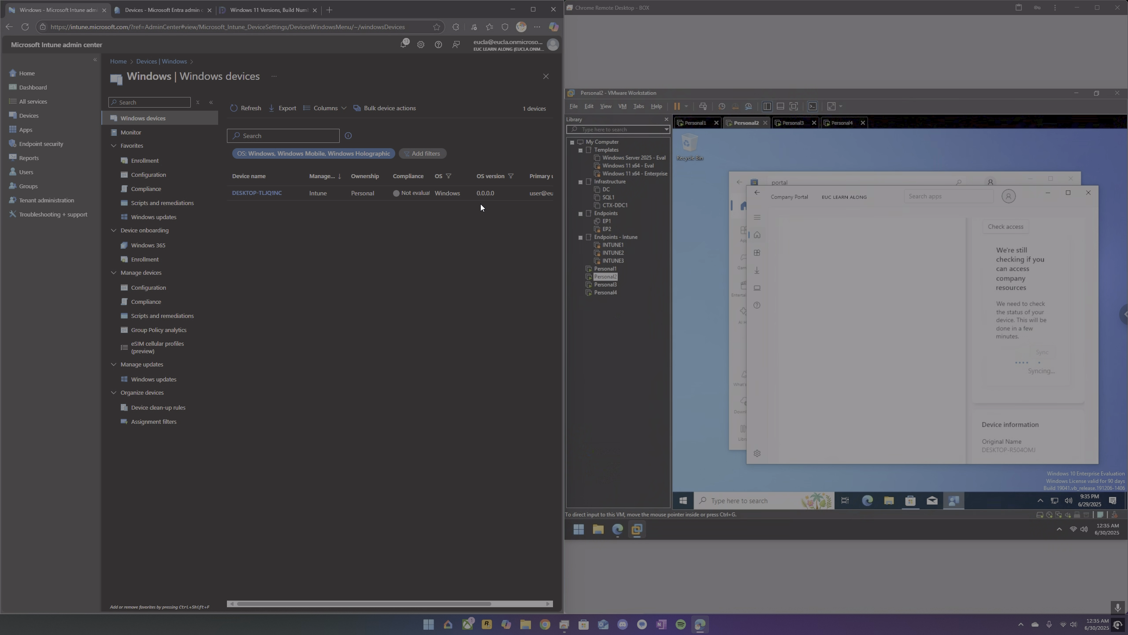
pyautogui.click(251, 109)
pyautogui.click(252, 109)
# Switch to Personal1 and try to sign in to the local account with its password.
pyautogui.click(699, 125)
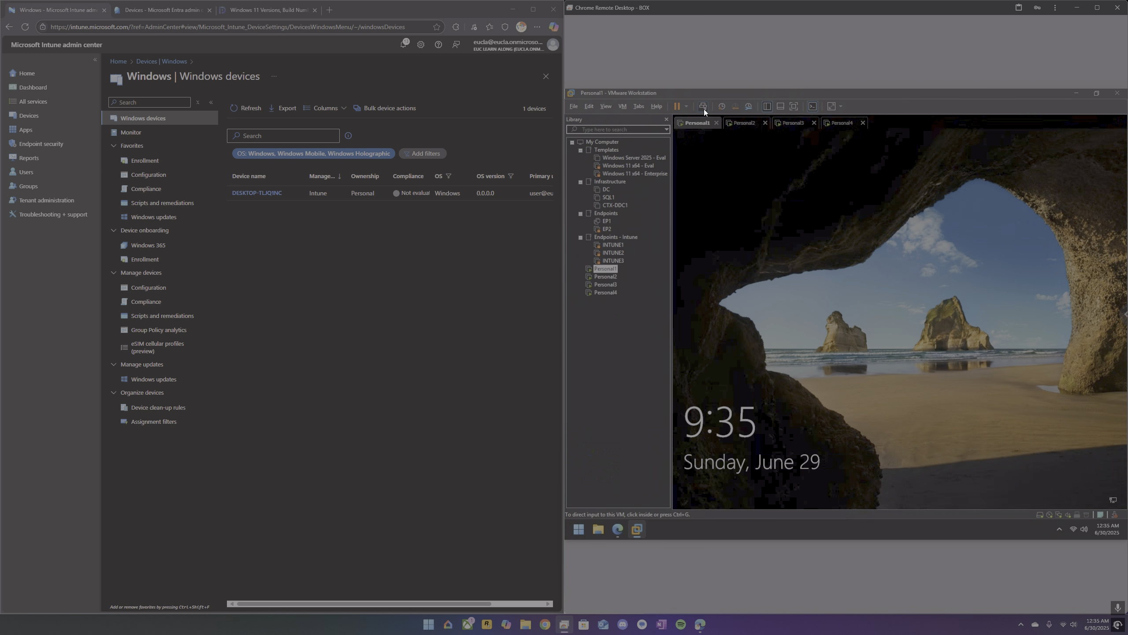
pyautogui.click(720, 143)
pyautogui.click(859, 355)
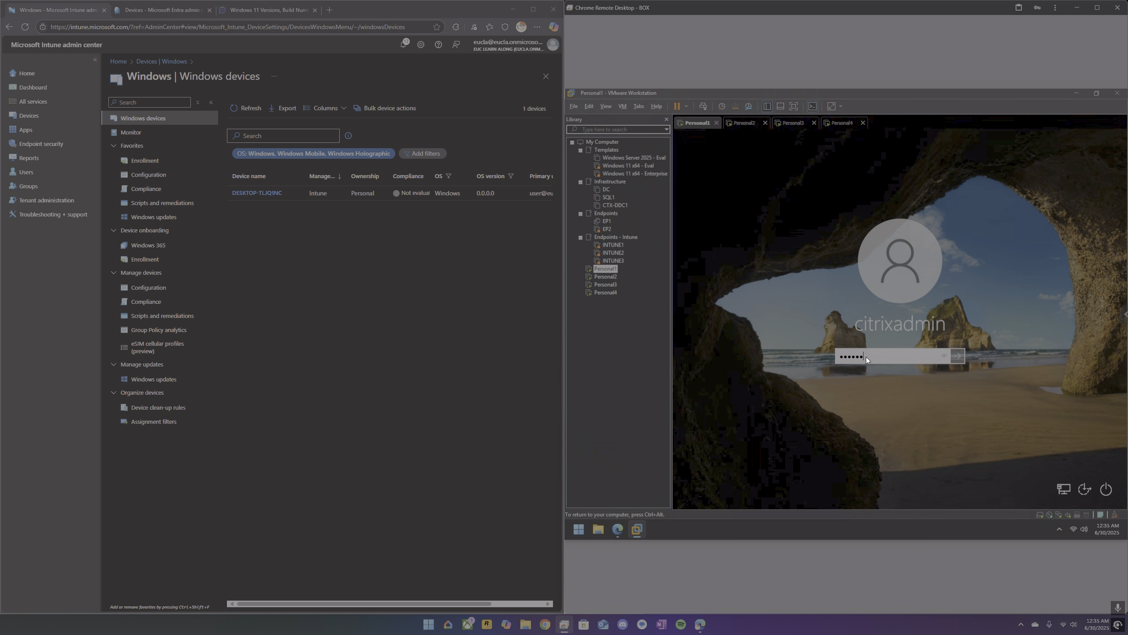
pyautogui.write('••••')
pyautogui.press('Return')
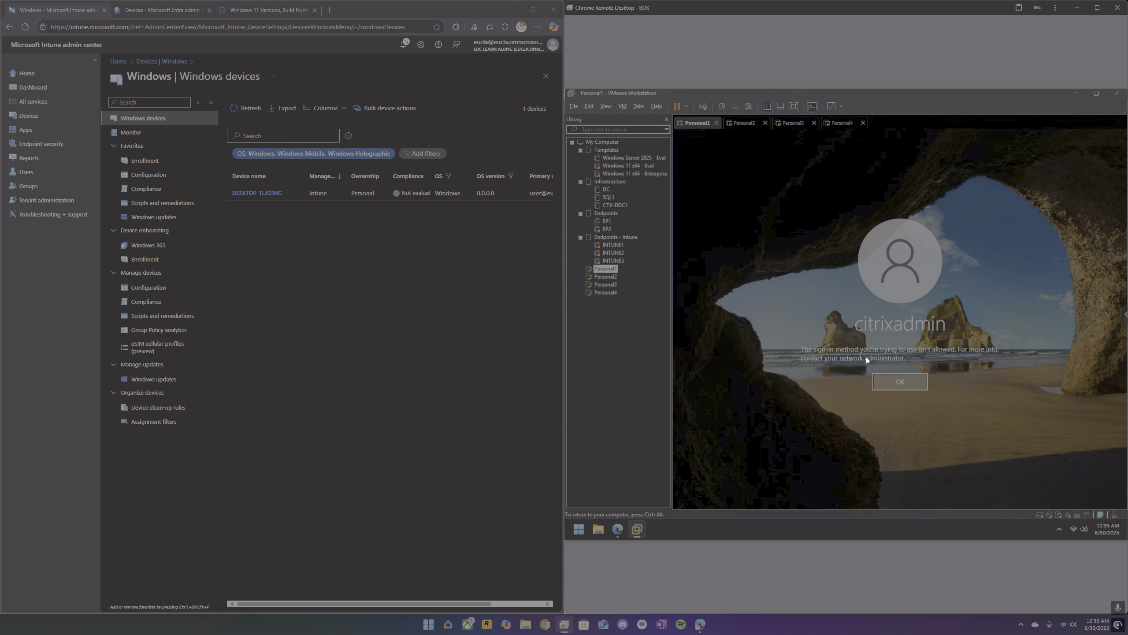
pyautogui.click(907, 380)
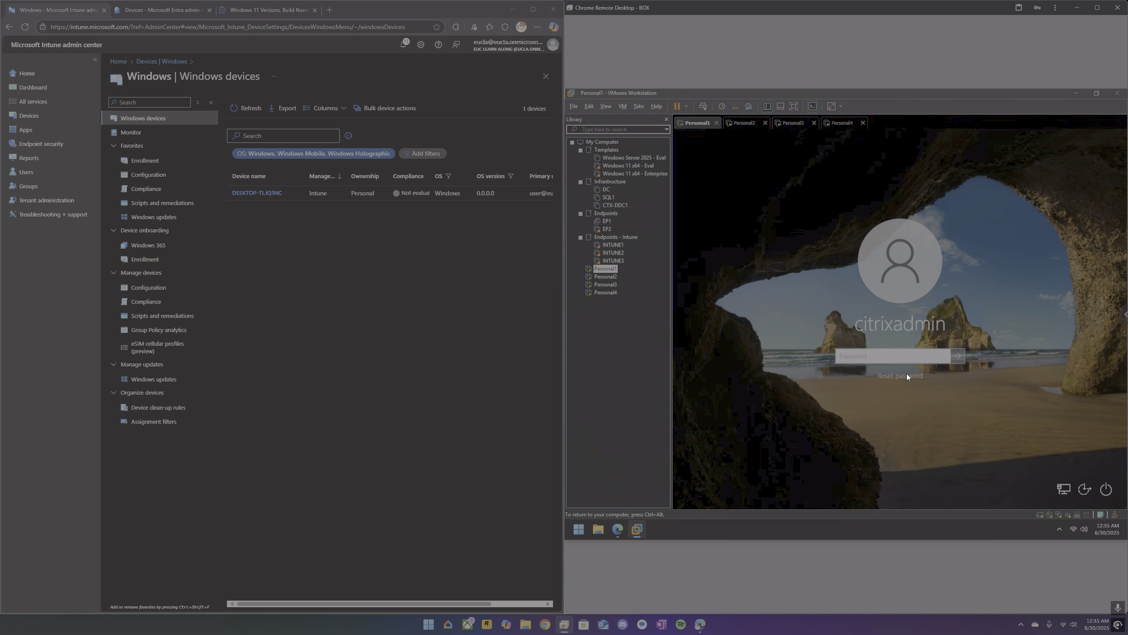
pyautogui.click(748, 123)
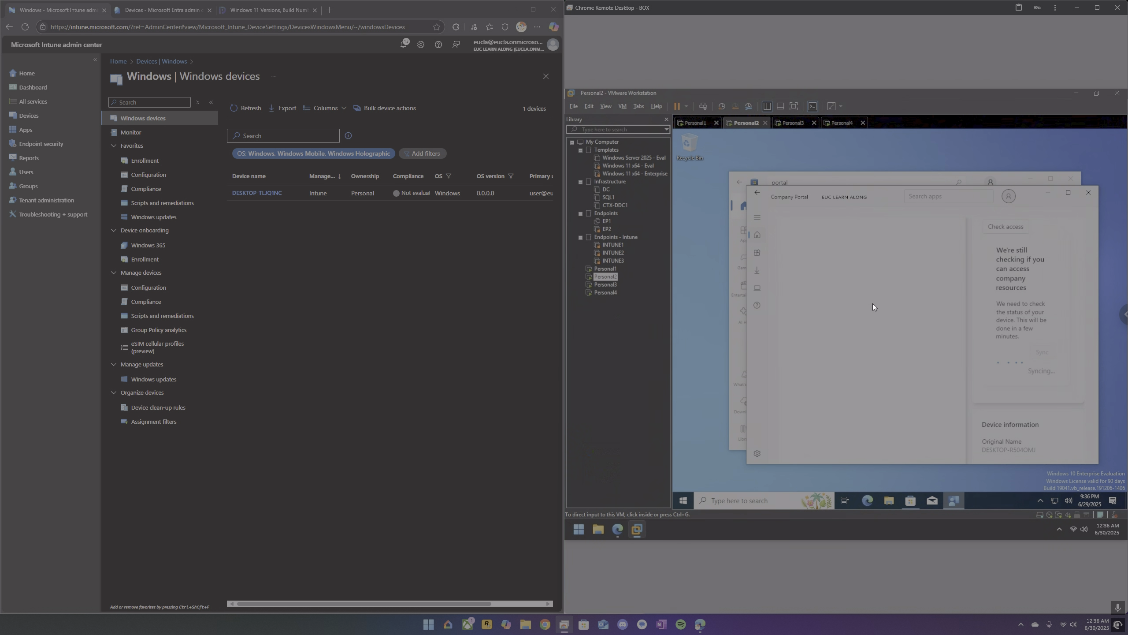
pyautogui.click(250, 108)
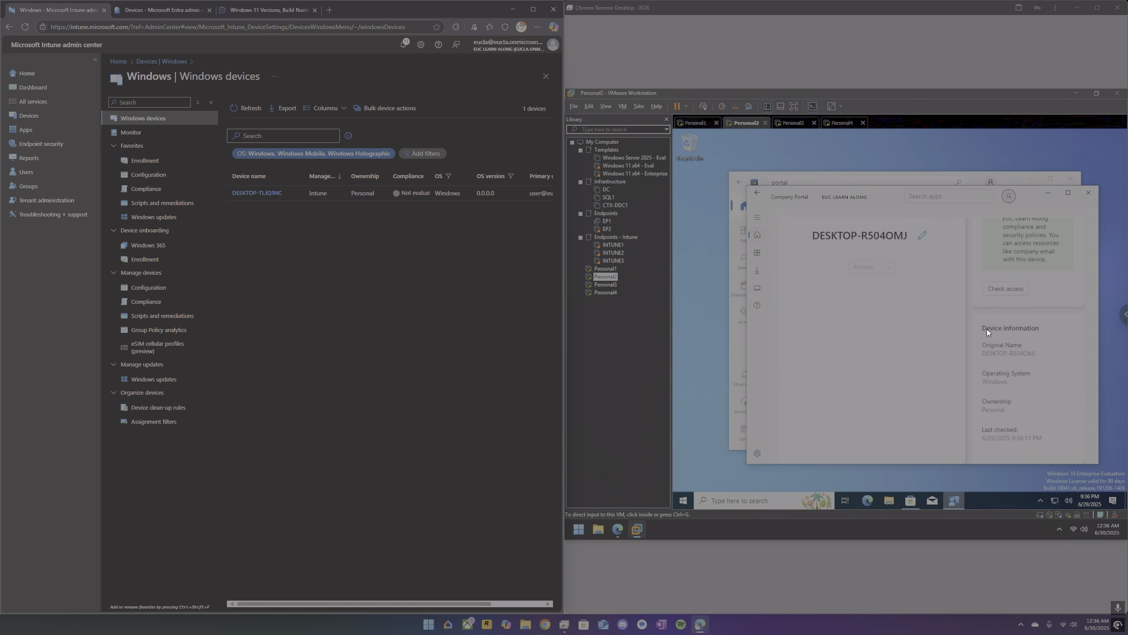
pyautogui.click(248, 110)
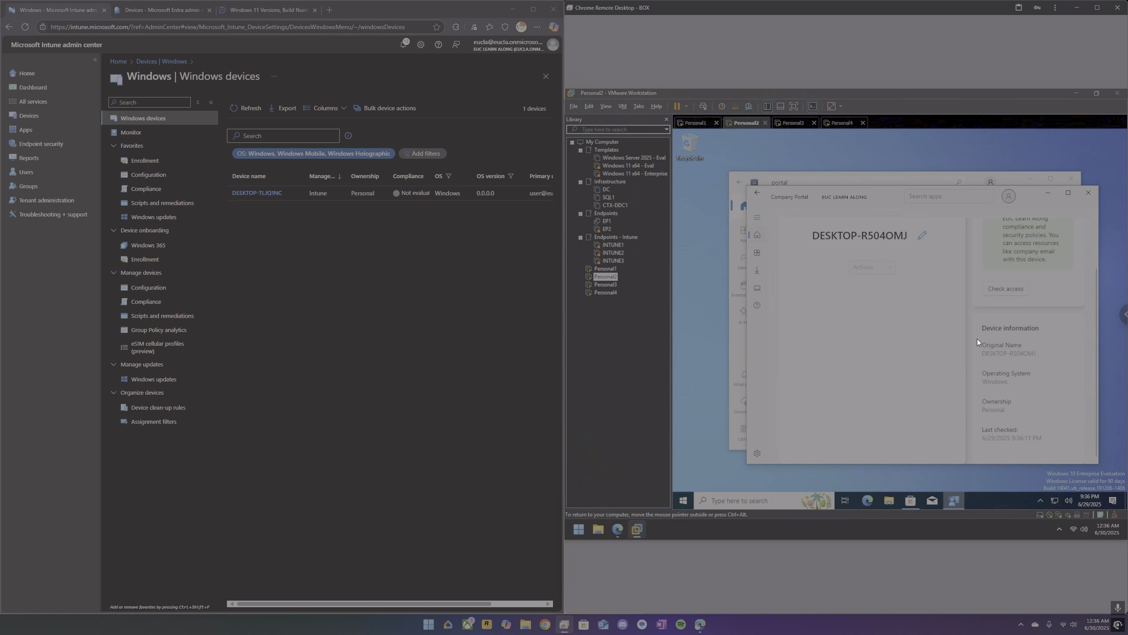
pyautogui.scroll(2, 1065, 345)
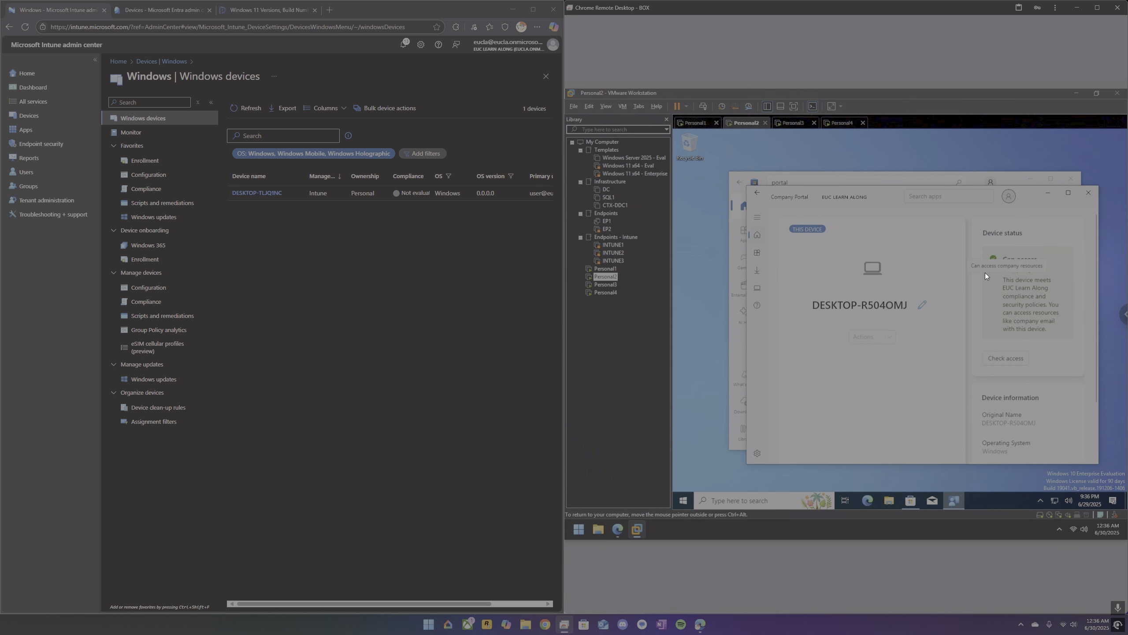
pyautogui.click(762, 287)
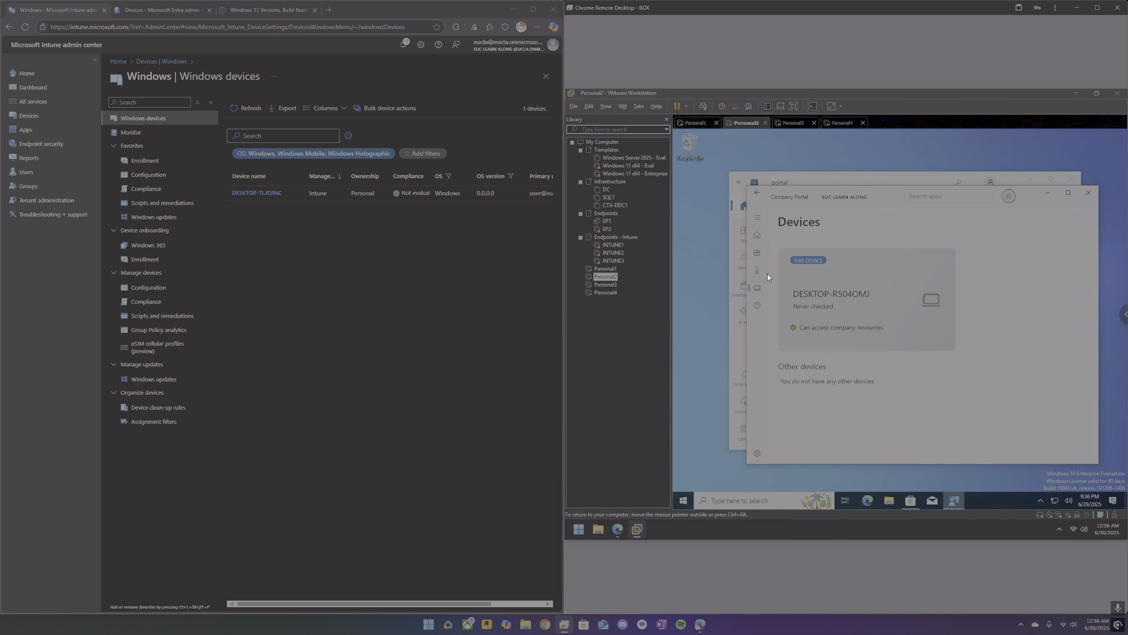
pyautogui.click(755, 237)
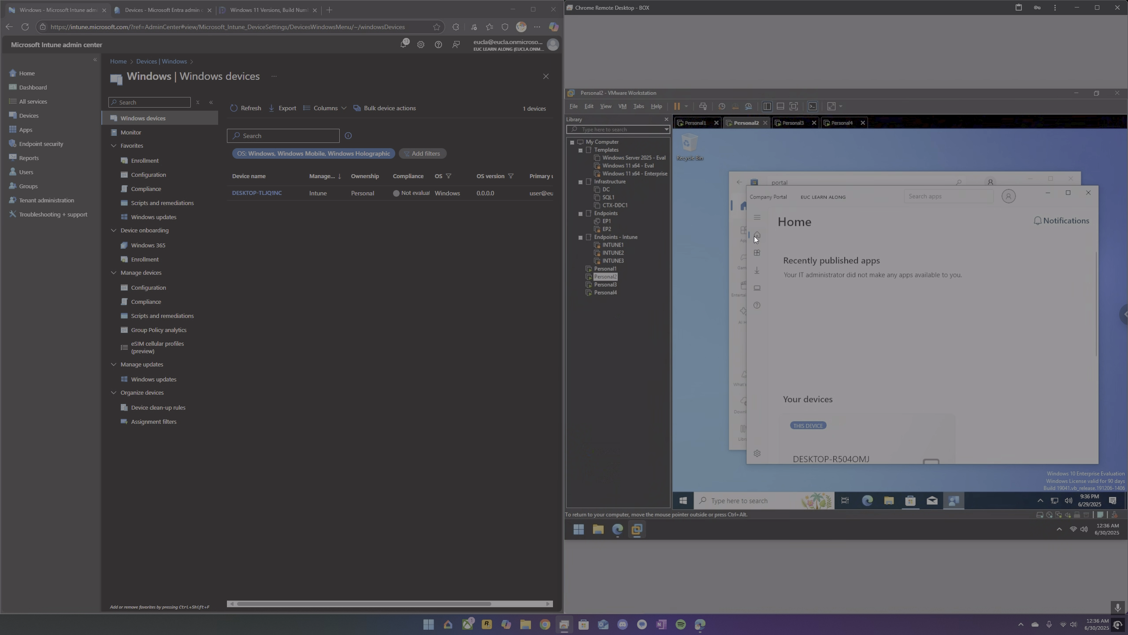
pyautogui.scroll(-2, 835, 347)
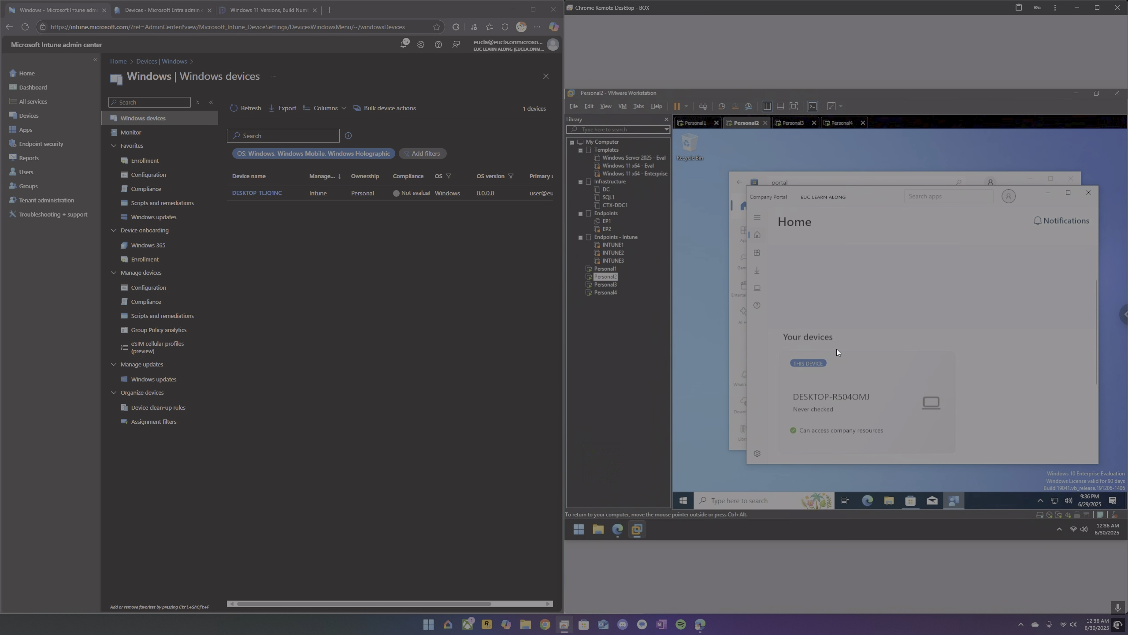
pyautogui.scroll(2, 837, 349)
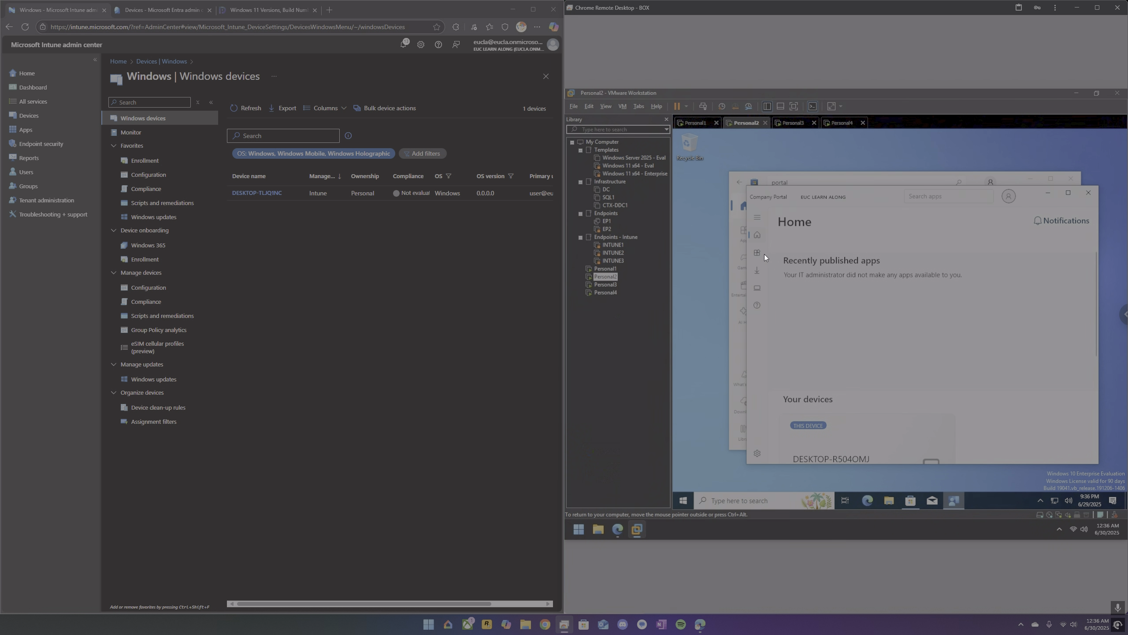
pyautogui.click(758, 237)
# Open the properties of the Windows app Adobe Acrobat Reader DC in Intune and check its assignments.
pyautogui.click(35, 130)
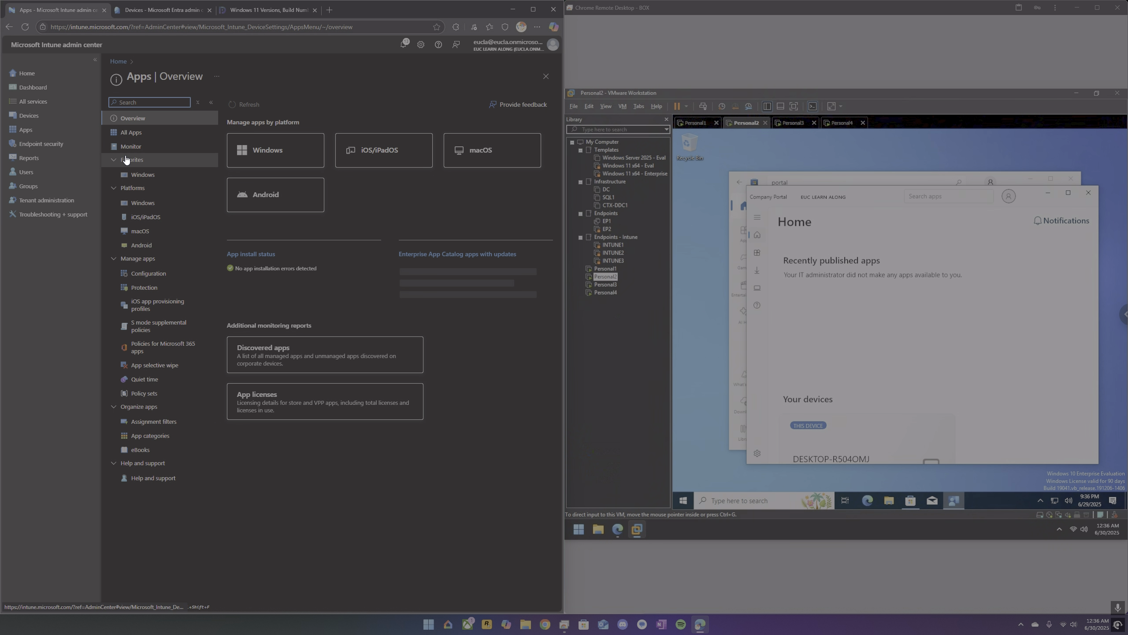
pyautogui.click(144, 203)
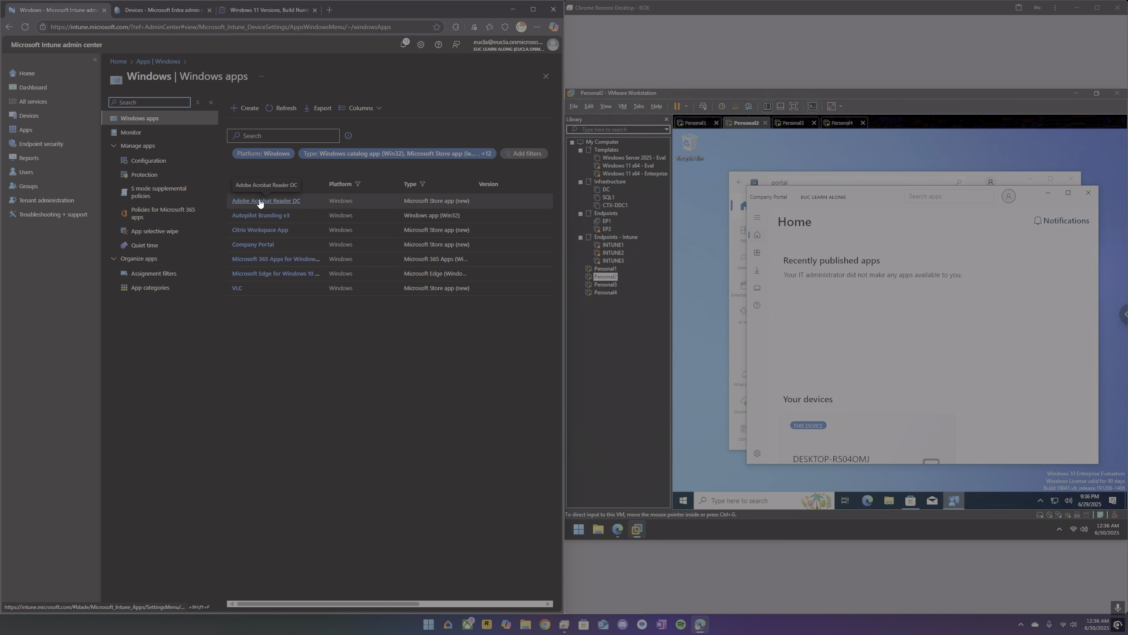
pyautogui.click(260, 201)
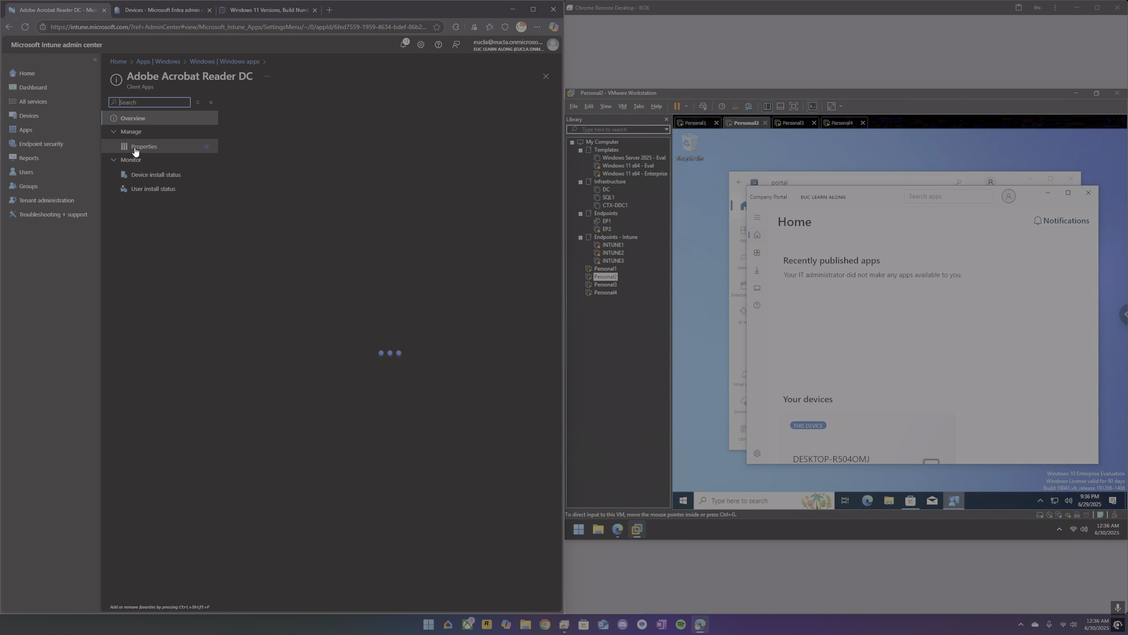
pyautogui.click(135, 152)
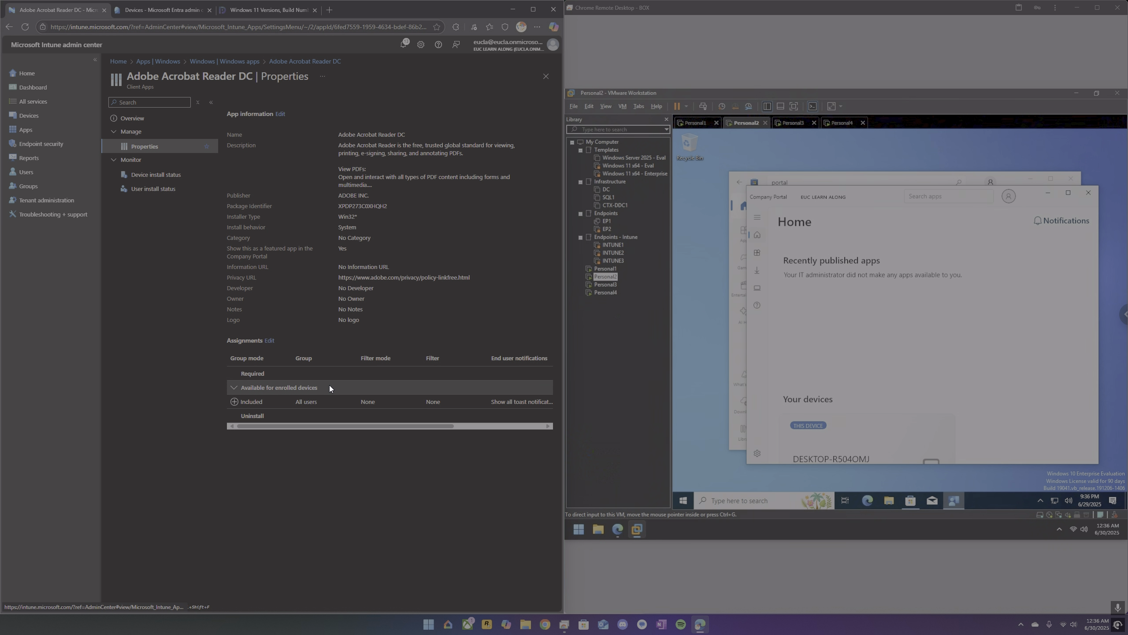
# Recheck the details and access status of DESKTOP-R504OMJ in Company Portal, and go back to its home page.
pyautogui.click(758, 288)
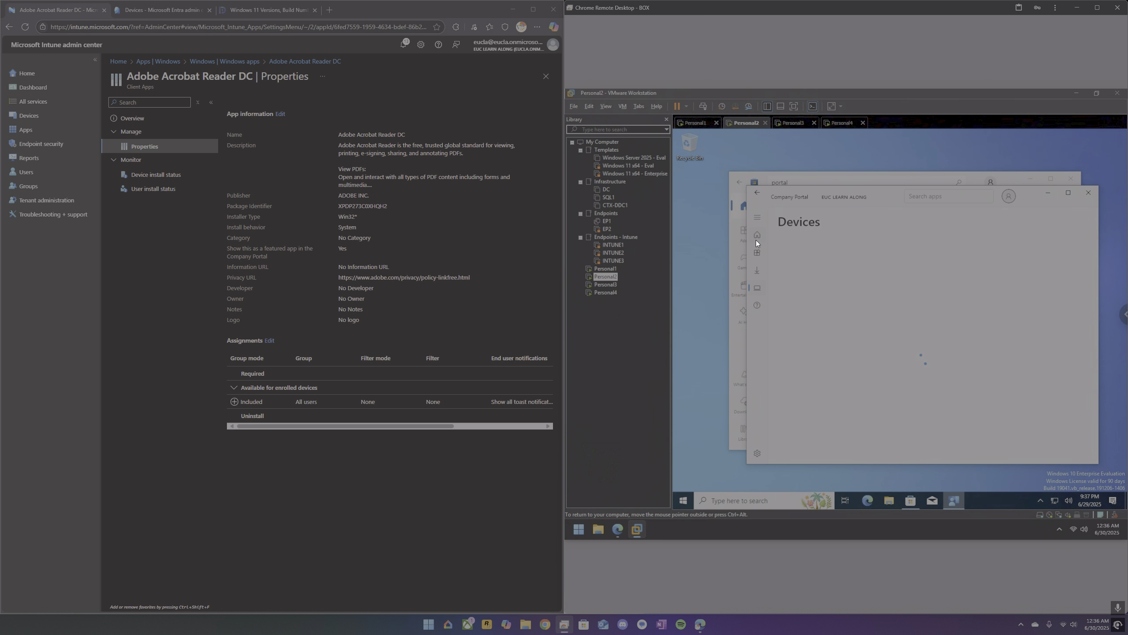
pyautogui.click(756, 240)
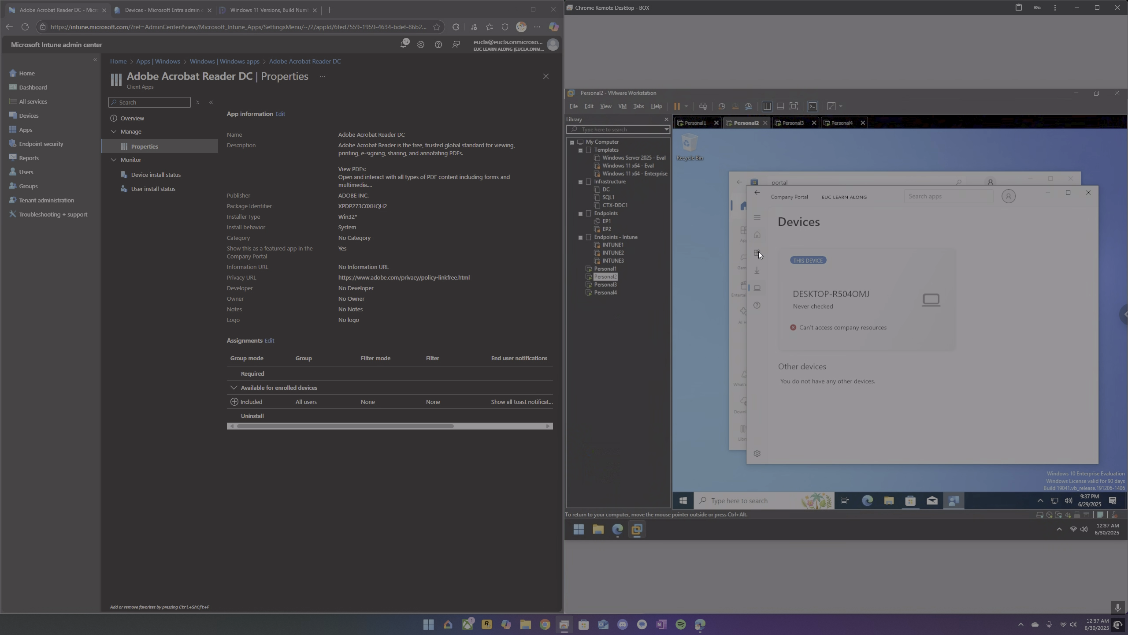
pyautogui.click(758, 286)
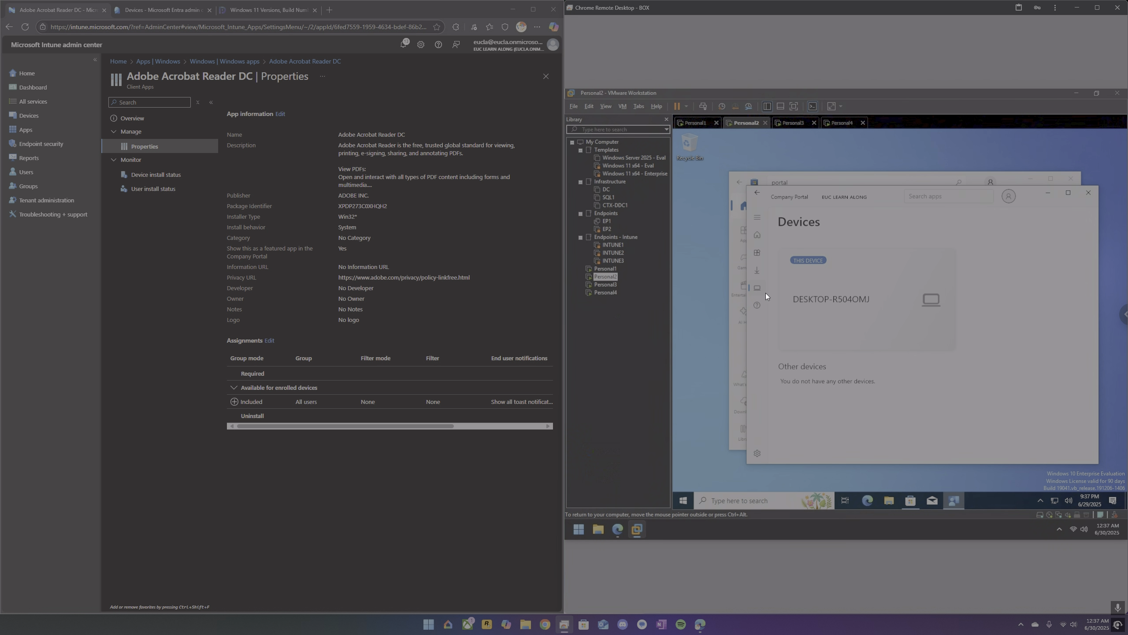
pyautogui.click(863, 308)
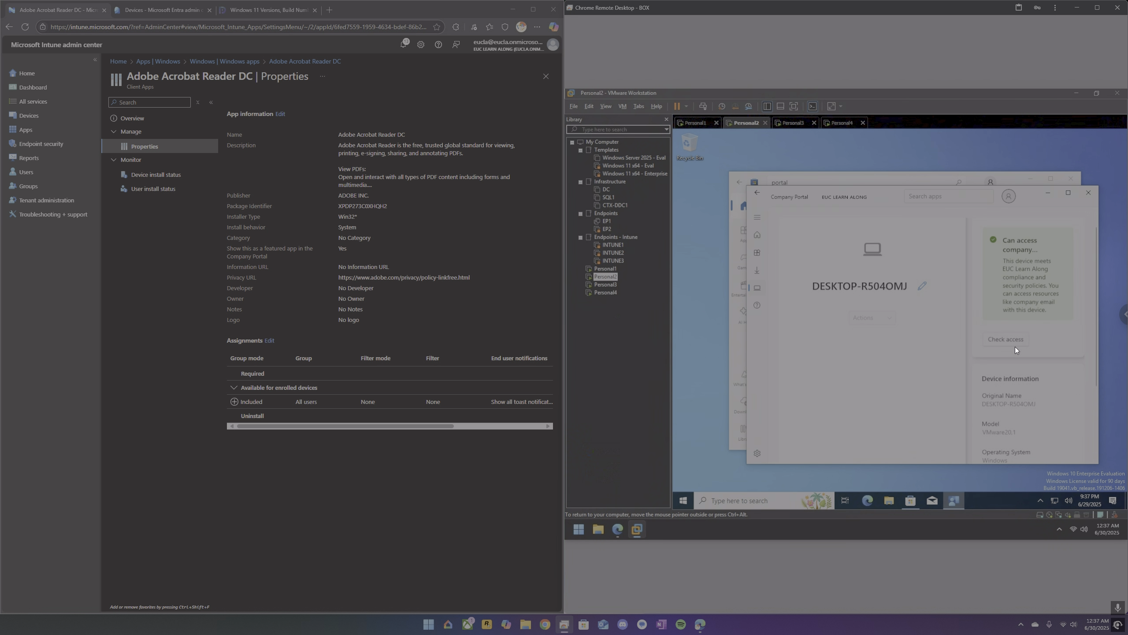
pyautogui.click(761, 239)
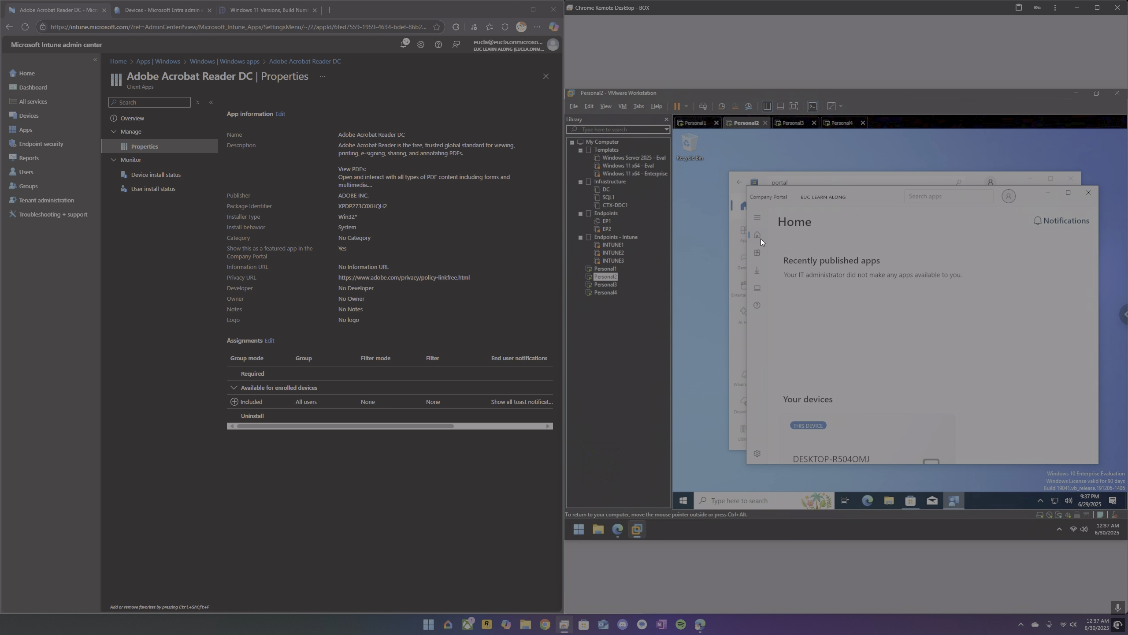
# Switch to Personal1 and bring up its password sign-in screen.
pyautogui.click(695, 123)
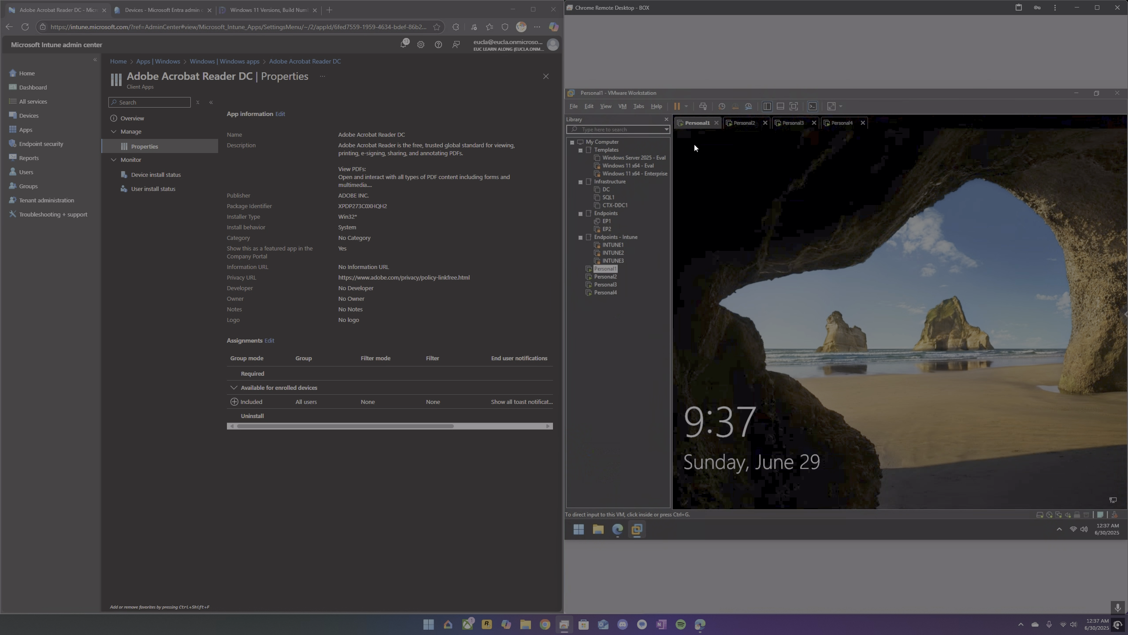
pyautogui.click(703, 109)
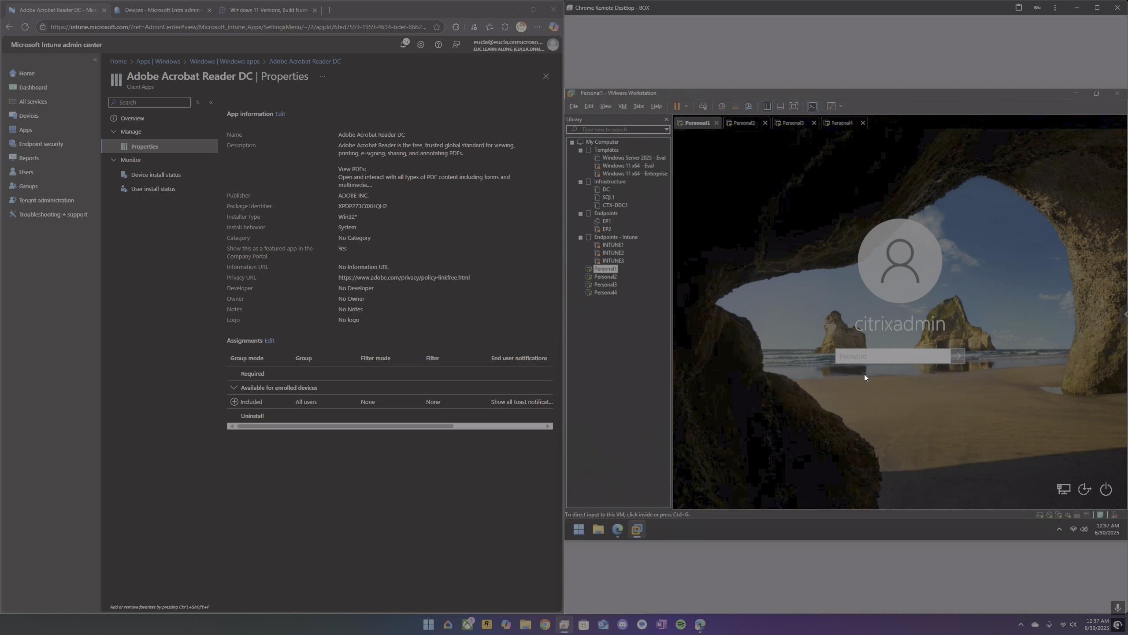
# Return to Personal2, close Company Portal, and reopen it from its Microsoft Store page.
pyautogui.click(741, 124)
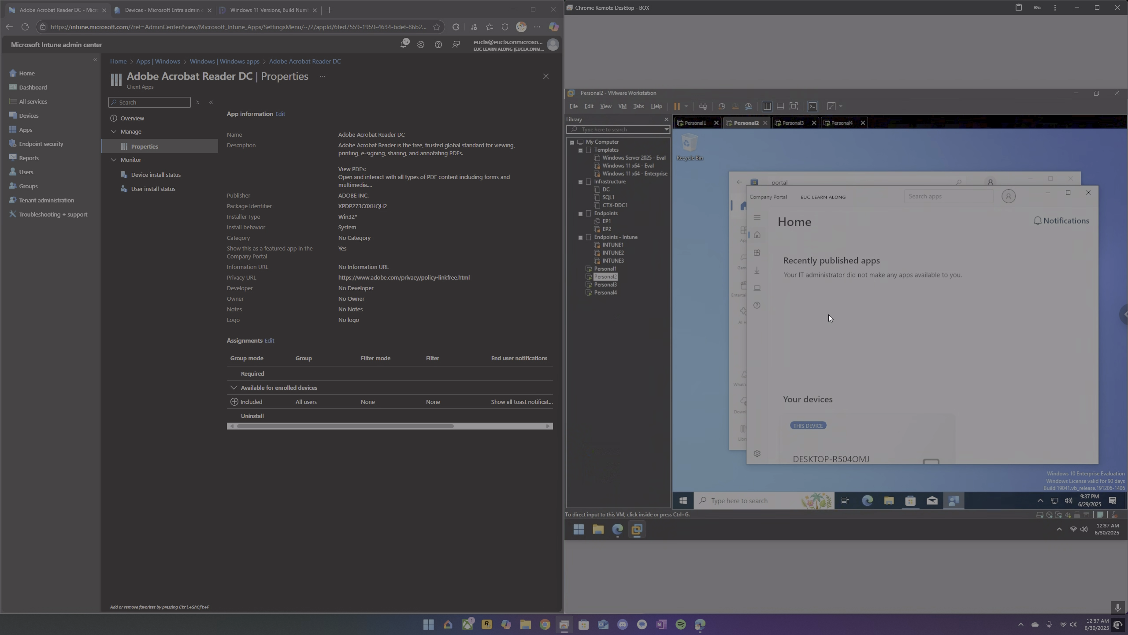
pyautogui.click(1090, 193)
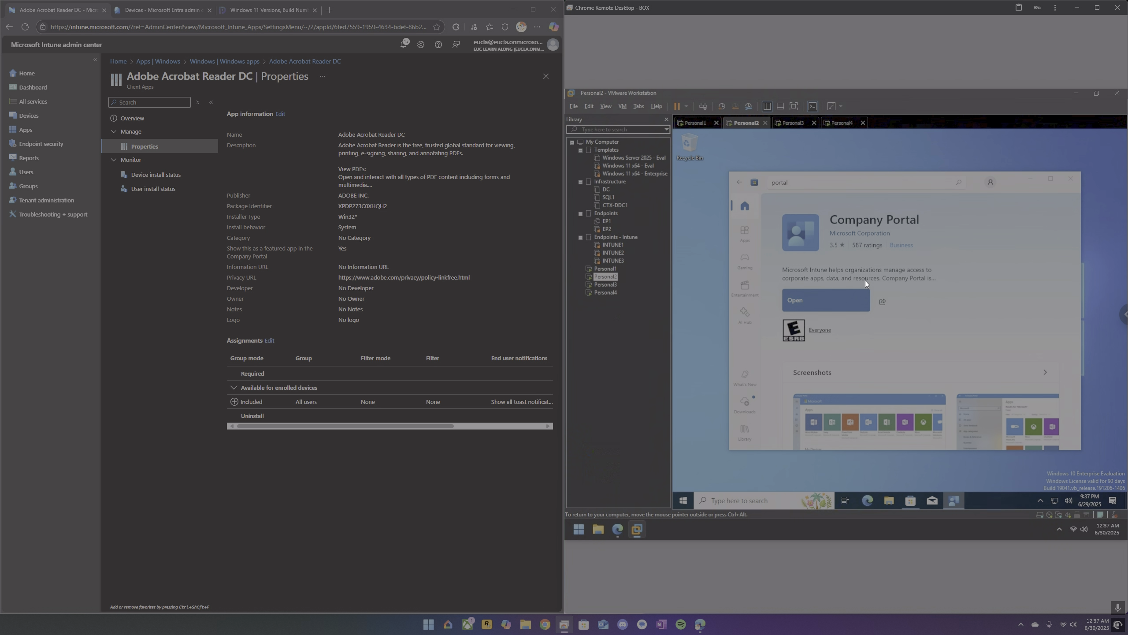
pyautogui.click(820, 298)
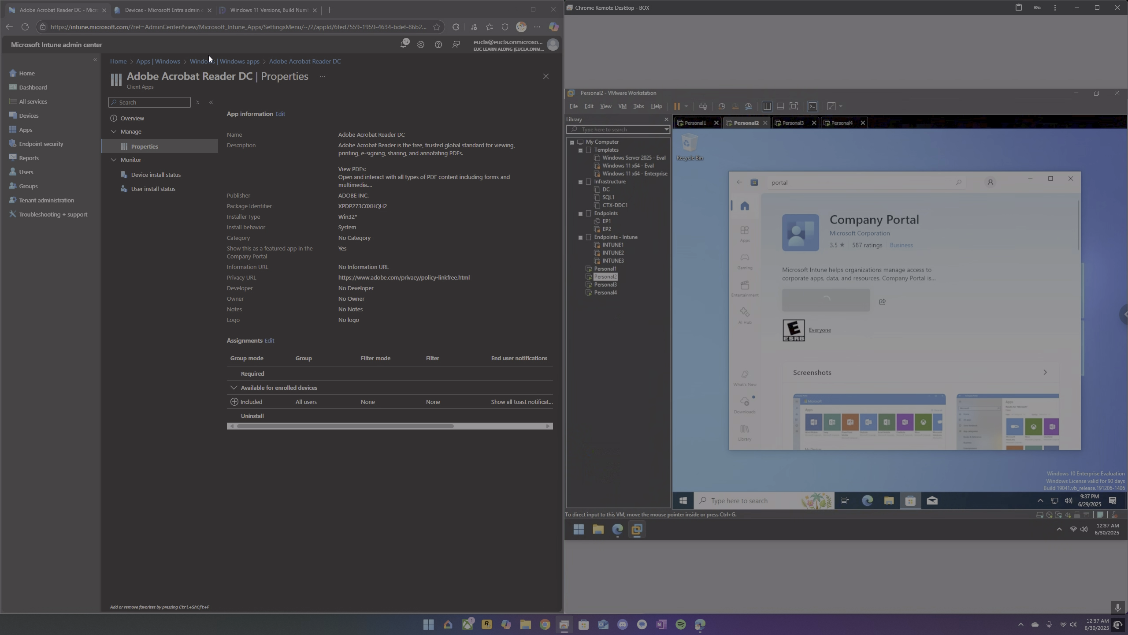
# Open the Windows devices list in Intune and refresh it repeatedly to check for the newly enrolled device.
pyautogui.click(30, 115)
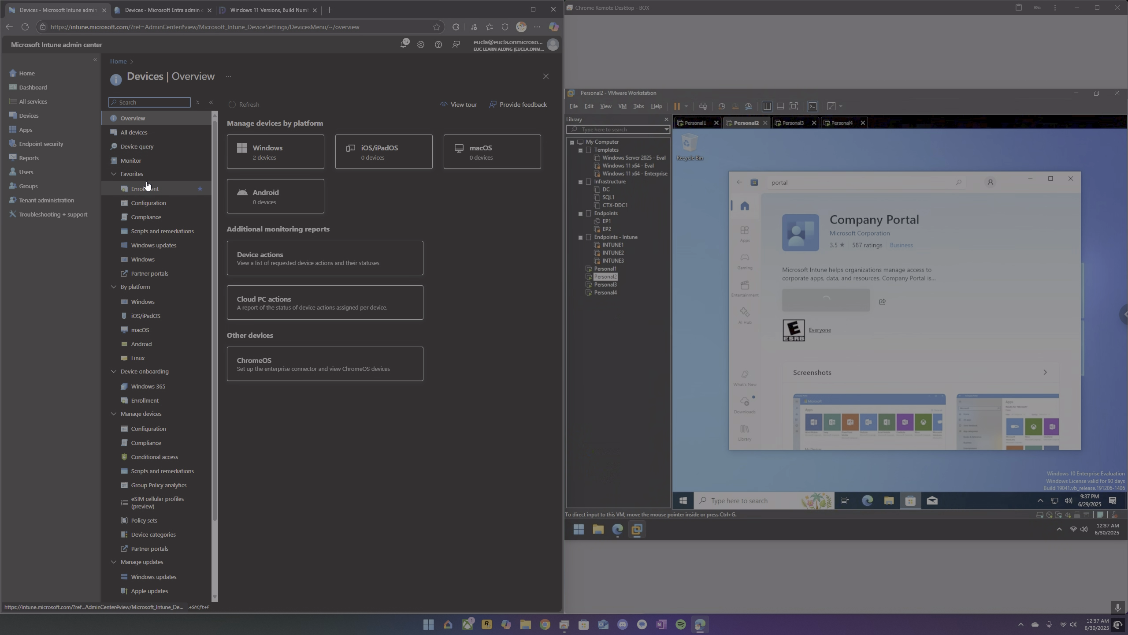
pyautogui.click(142, 301)
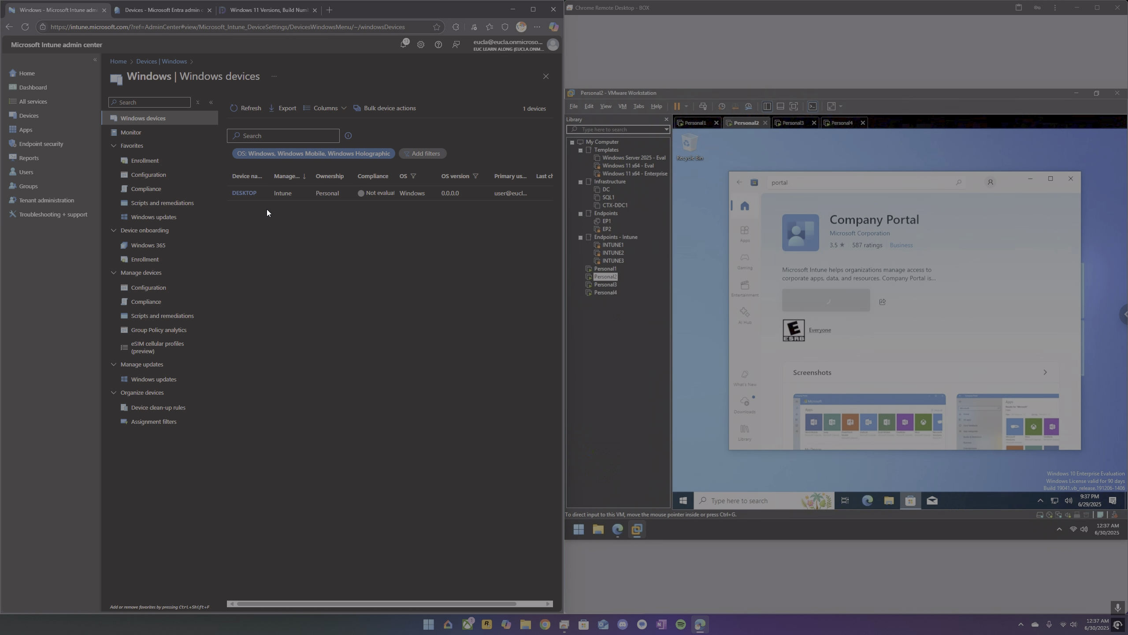
pyautogui.click(238, 110)
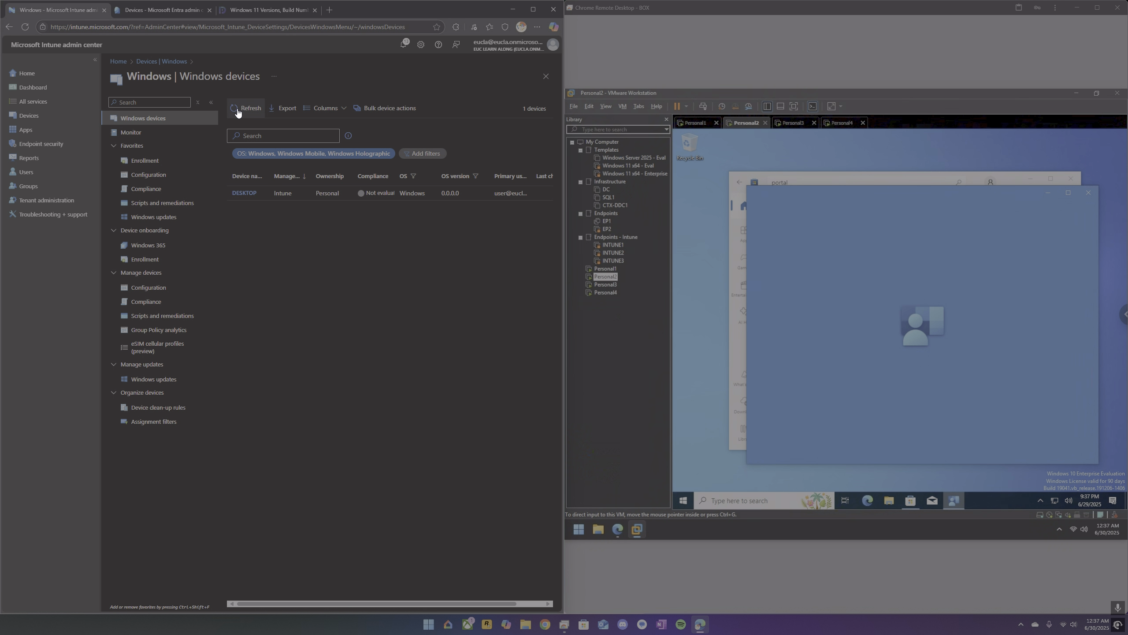
pyautogui.click(238, 110)
pyautogui.click(237, 110)
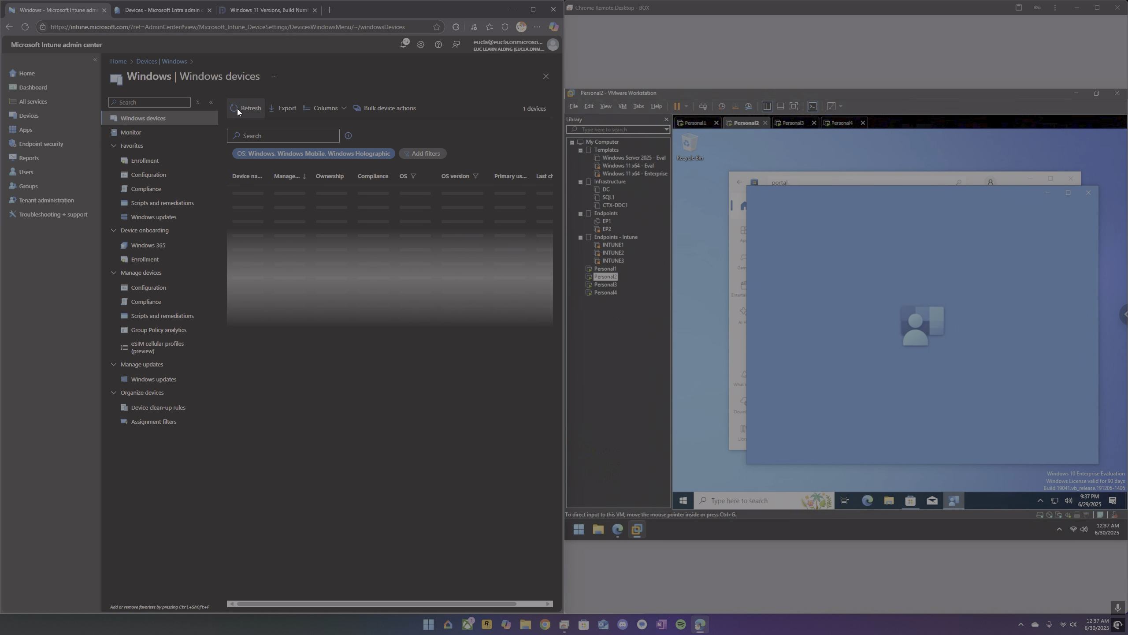
pyautogui.click(237, 108)
pyautogui.click(237, 109)
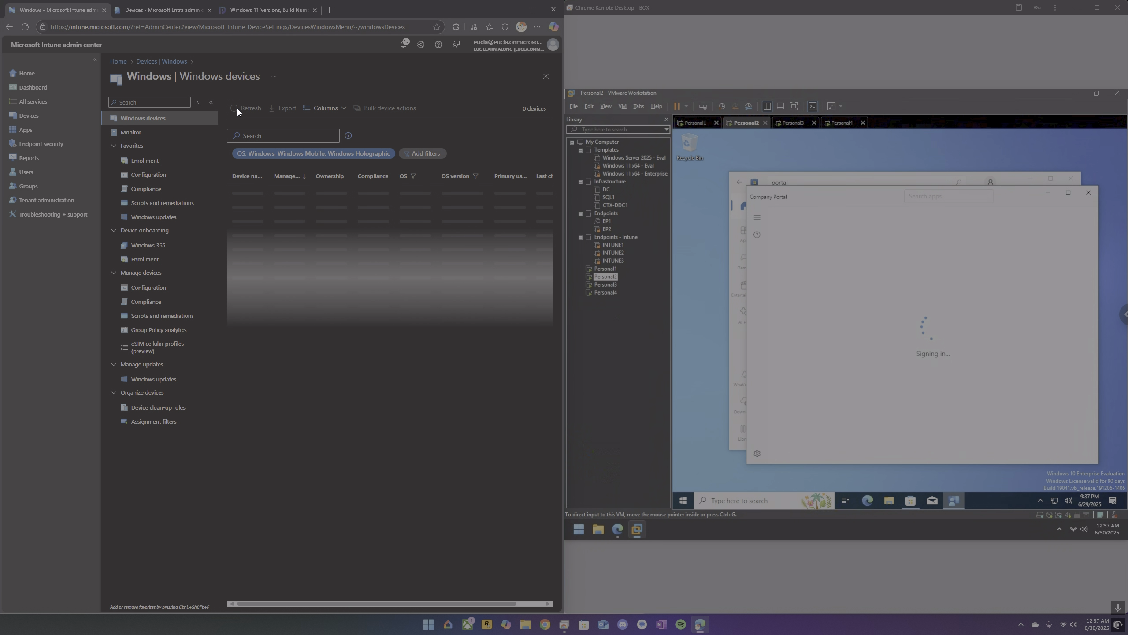
pyautogui.click(237, 110)
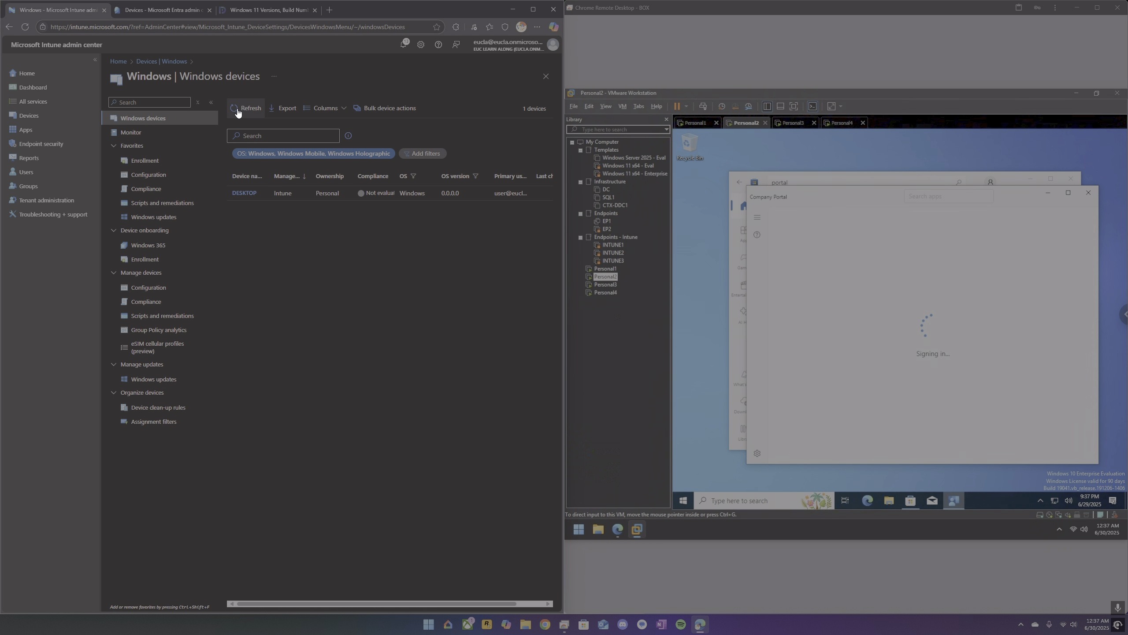
pyautogui.click(238, 111)
pyautogui.click(238, 111)
pyautogui.click(238, 111)
pyautogui.click(237, 111)
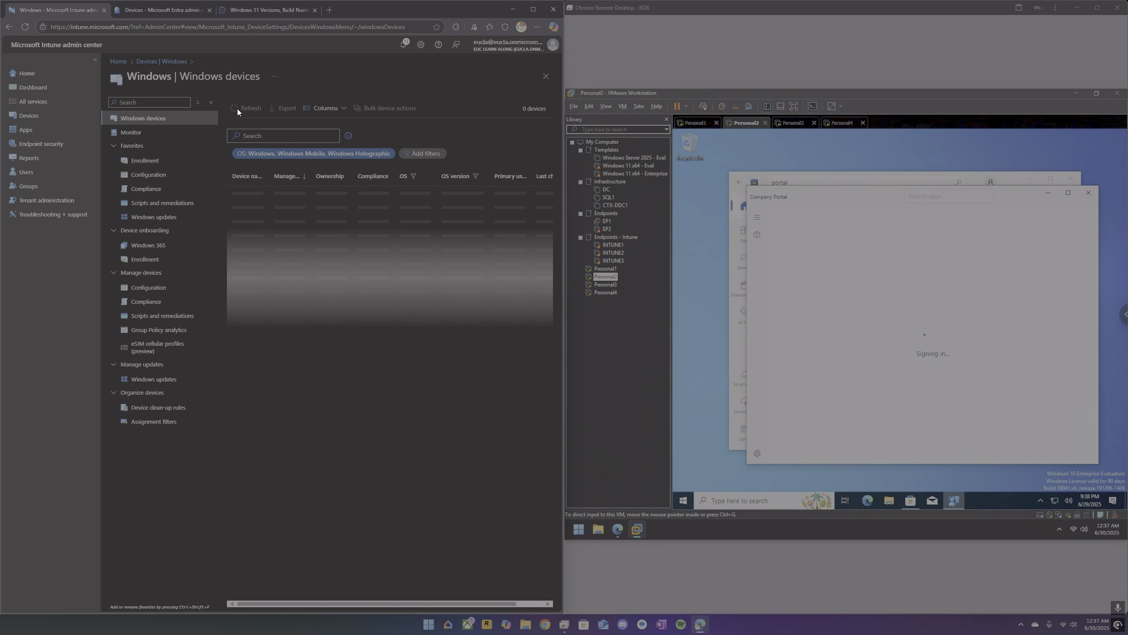
pyautogui.click(238, 111)
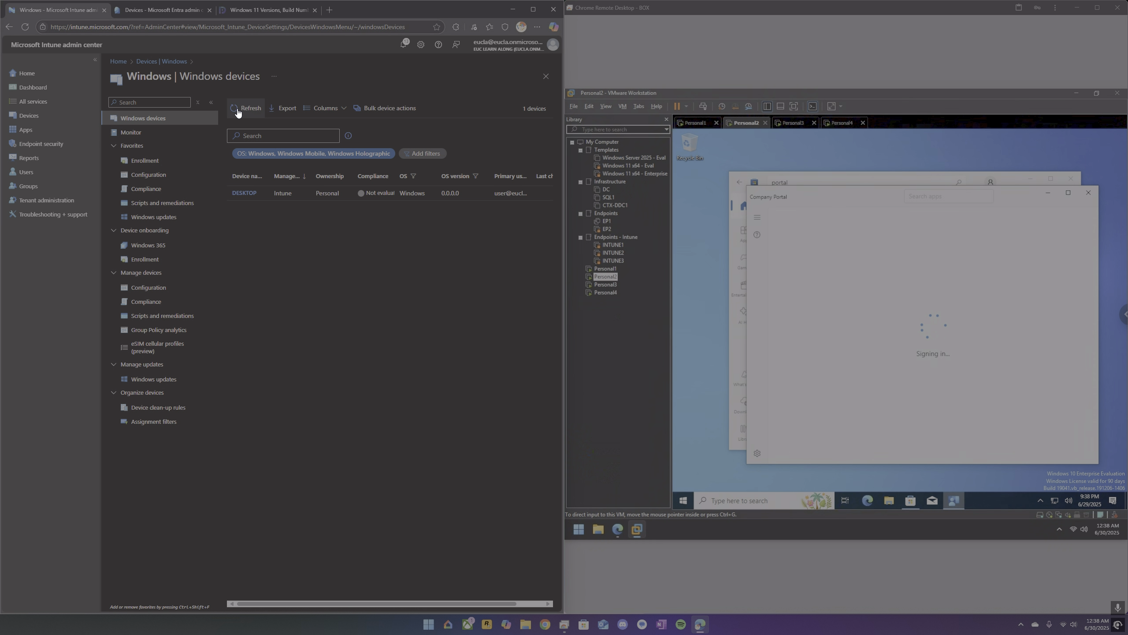
pyautogui.click(238, 111)
pyautogui.click(237, 109)
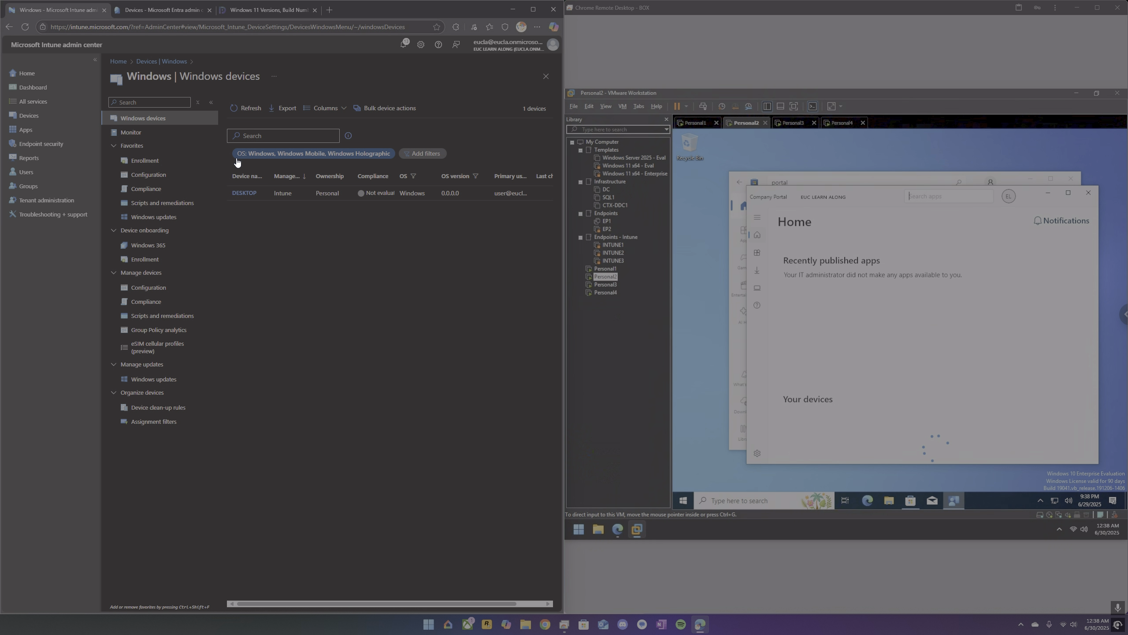
# Check Personal2's device status, downloads and available apps in Company Portal, and return to its home page.
pyautogui.click(902, 335)
pyautogui.scroll(-3, 903, 334)
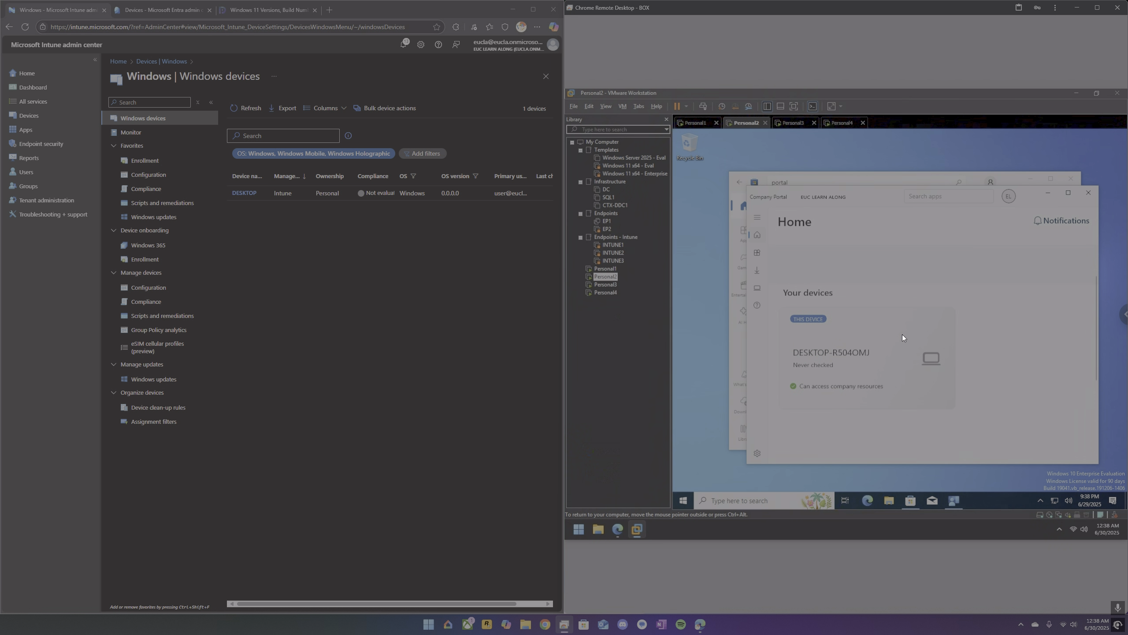
pyautogui.scroll(3, 861, 337)
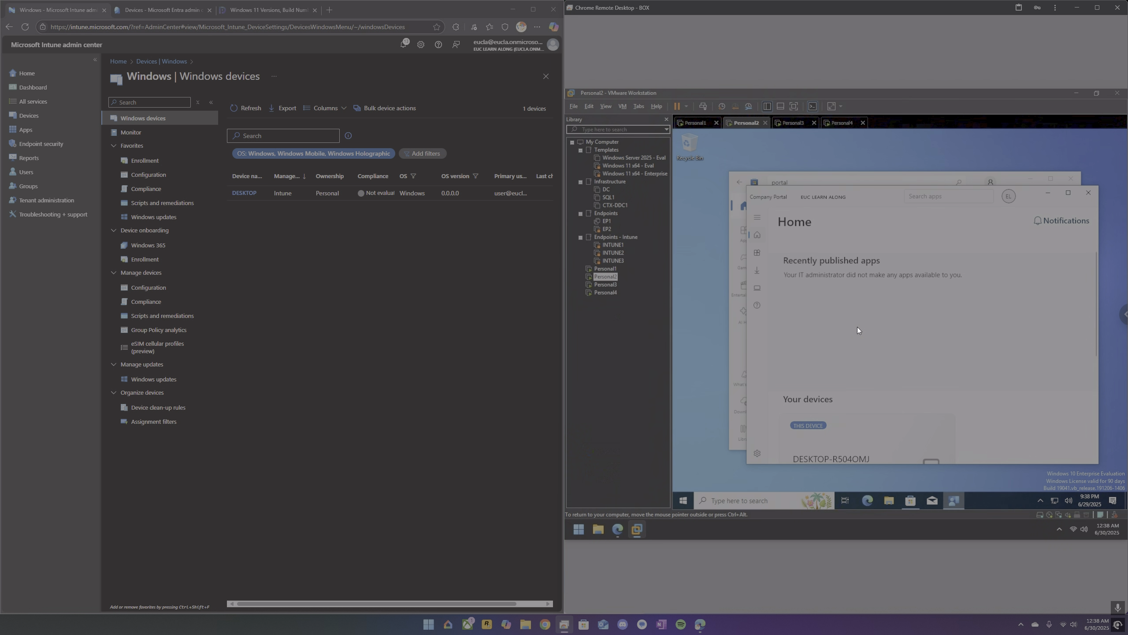
pyautogui.click(755, 271)
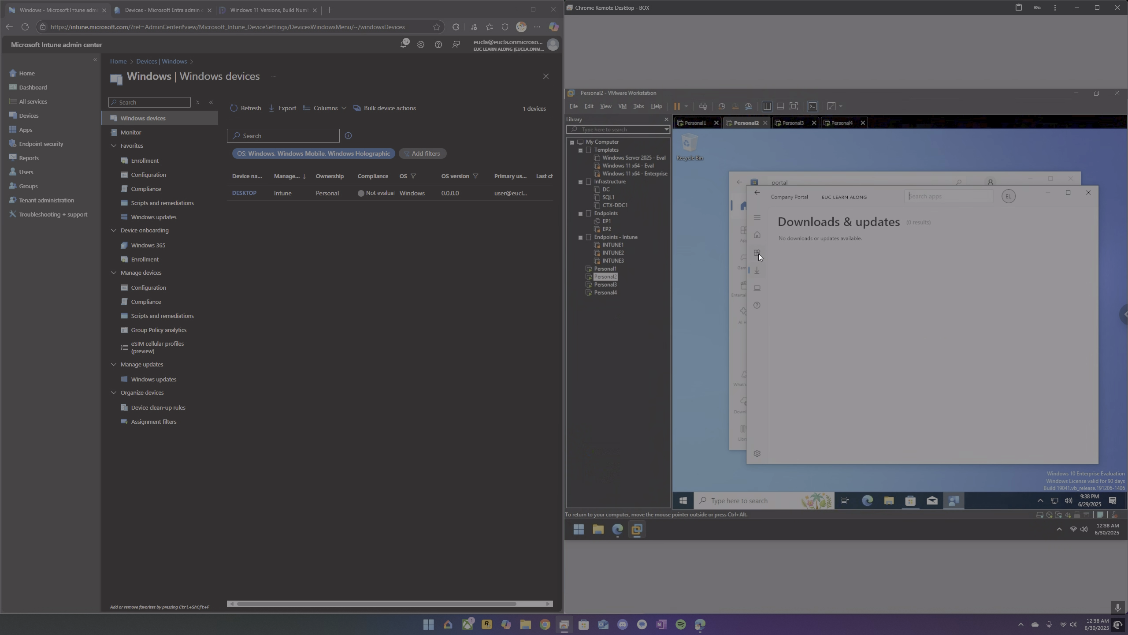
pyautogui.click(757, 252)
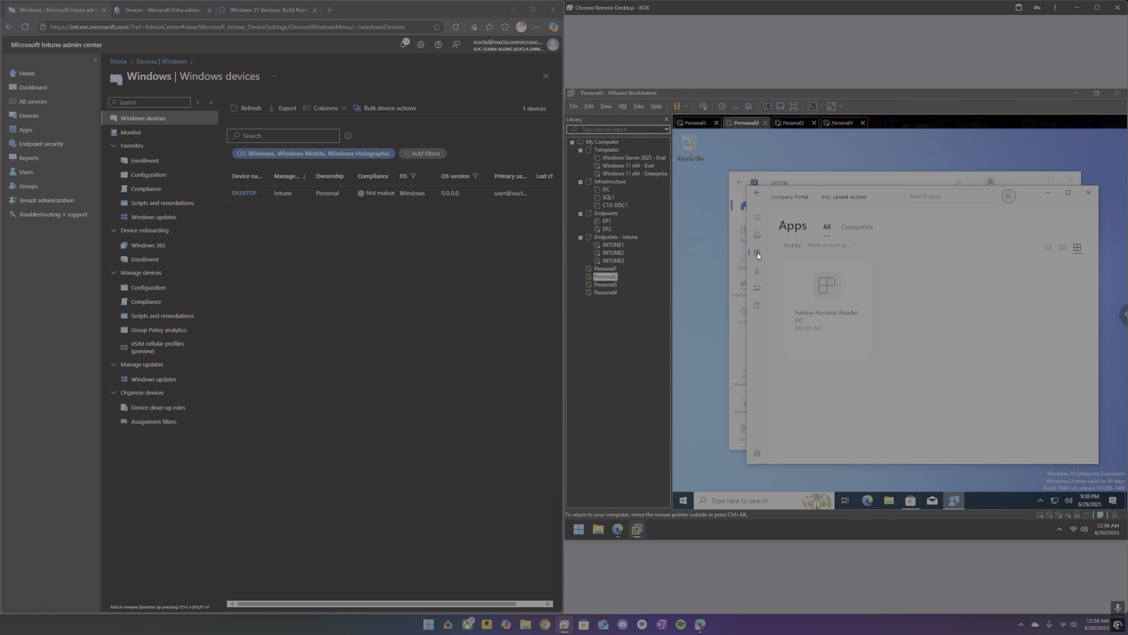
pyautogui.click(758, 232)
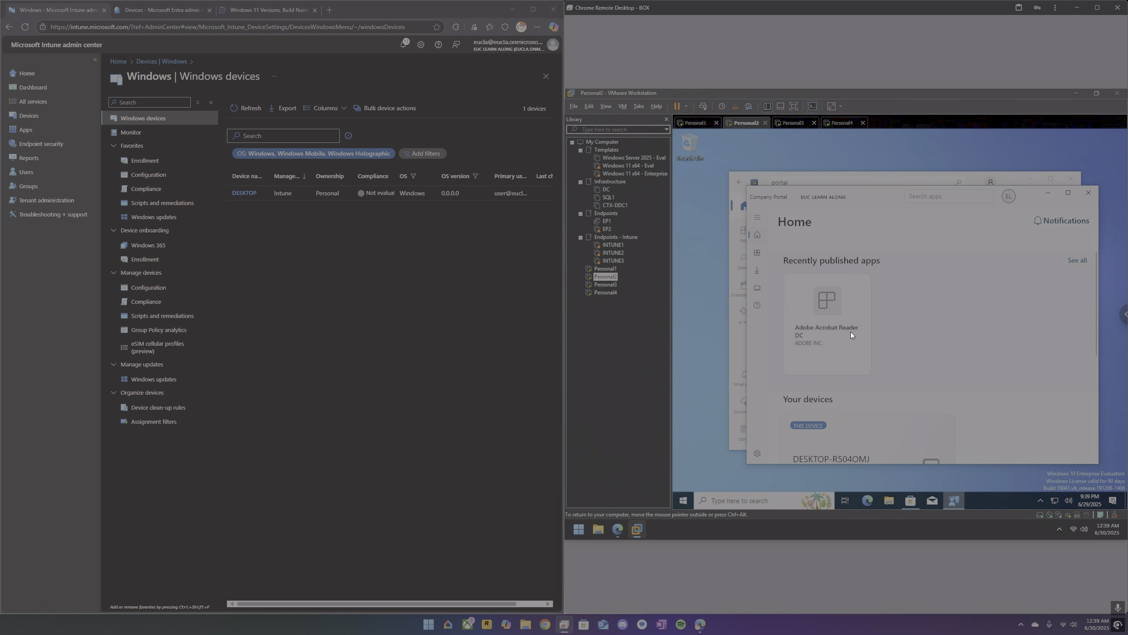
# Refresh the Windows devices list in Intune and widen the device name column to read the full names.
pyautogui.click(247, 105)
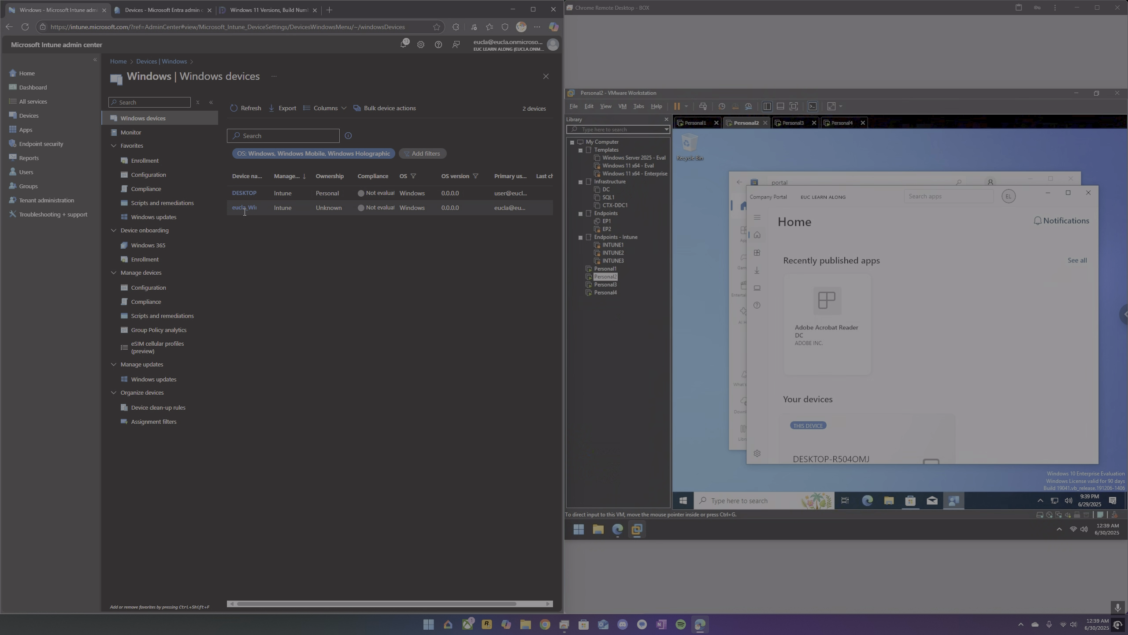
pyautogui.moveTo(267, 177); pyautogui.dragTo(300, 182)
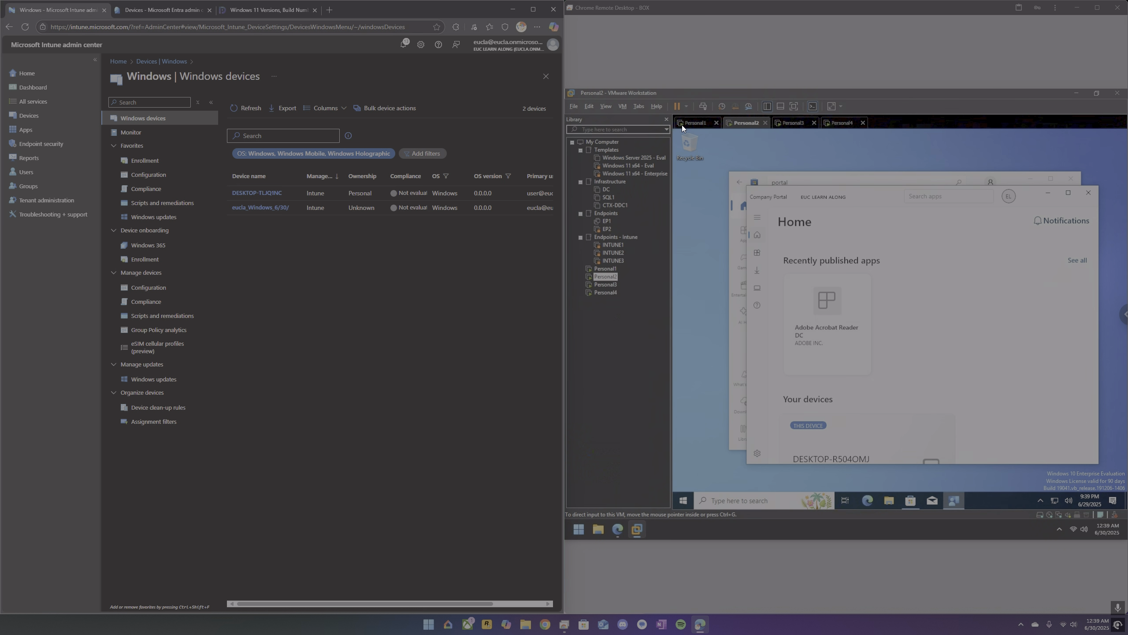
# Bring up Personal1's password sign-in screen, and switch to the Personal3 virtual machine.
pyautogui.click(693, 123)
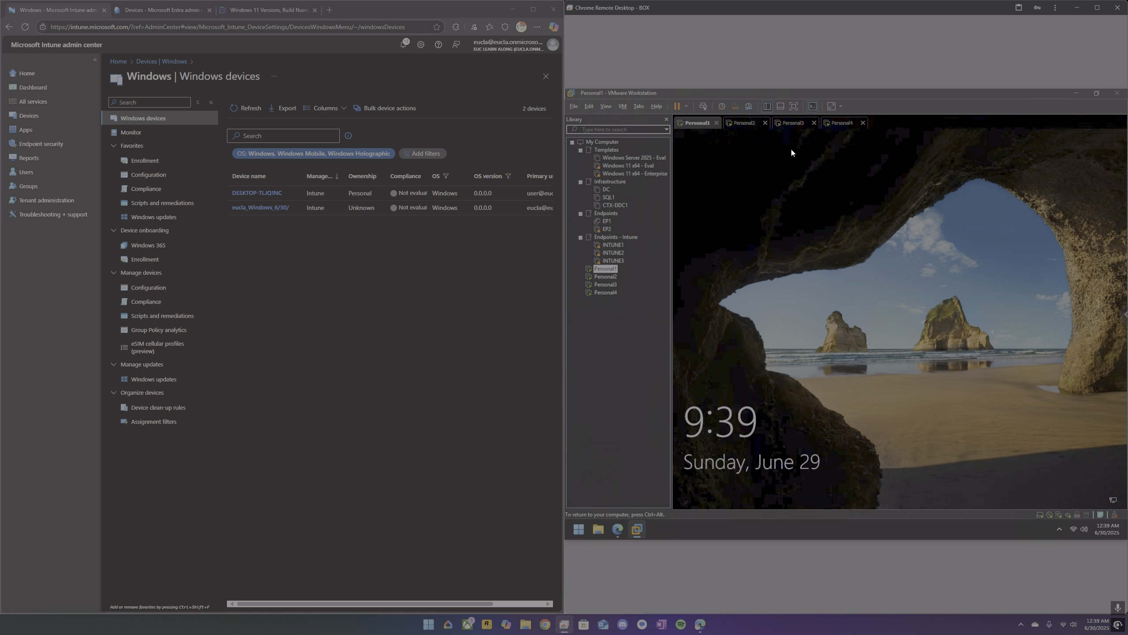
pyautogui.click(707, 110)
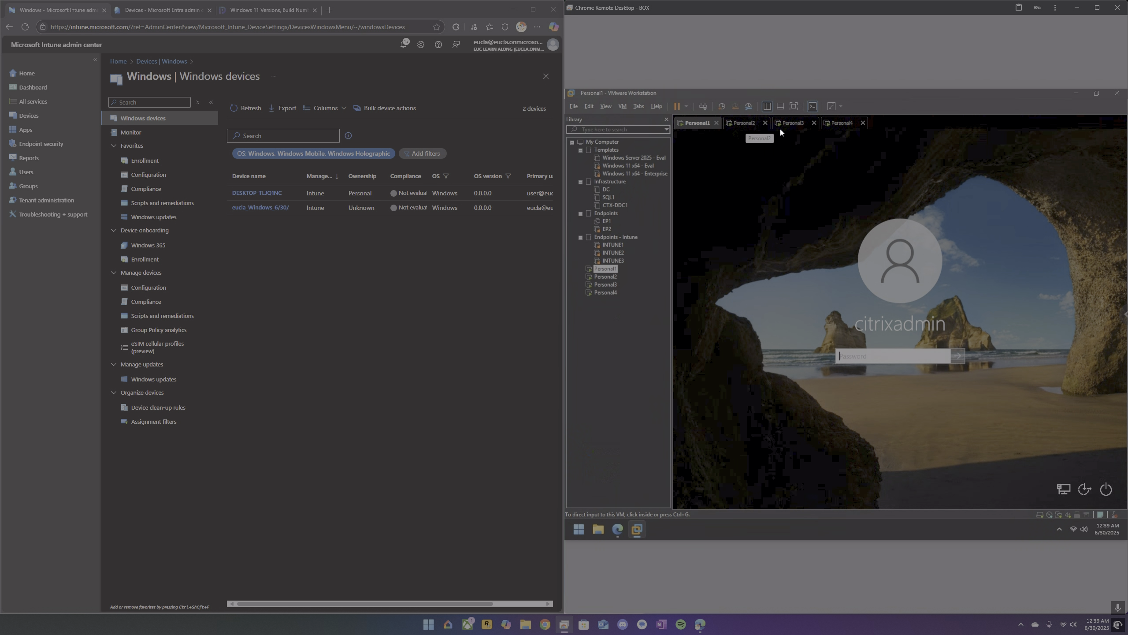
pyautogui.click(795, 123)
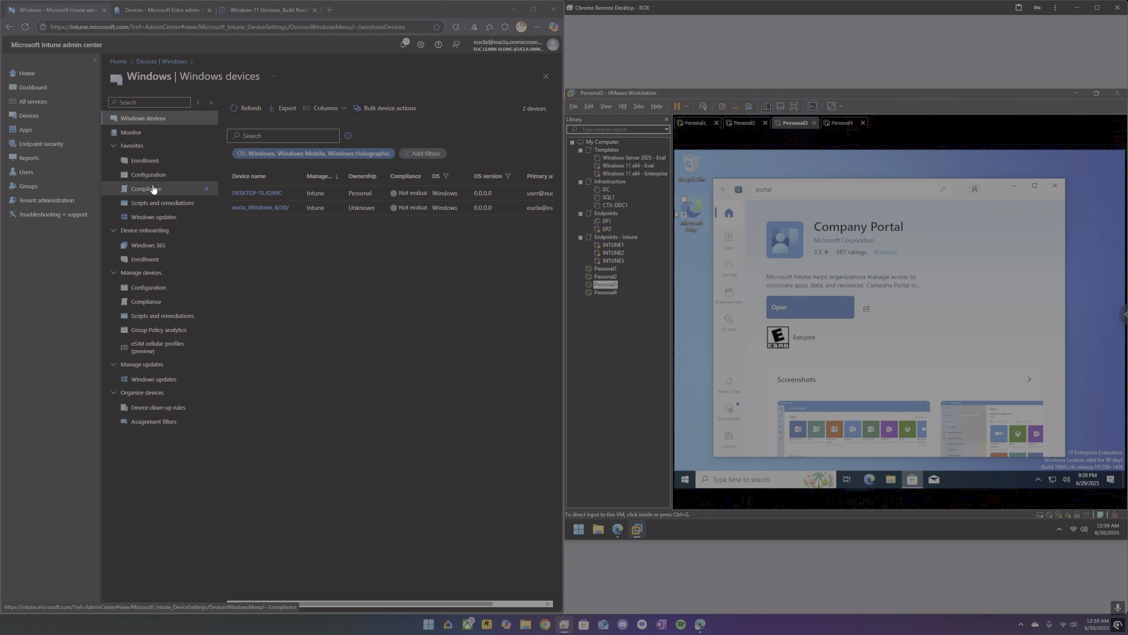
# Edit the default All Users device platform restriction to allow personally owned Windows (MDM) devices, and save it.
pyautogui.click(150, 162)
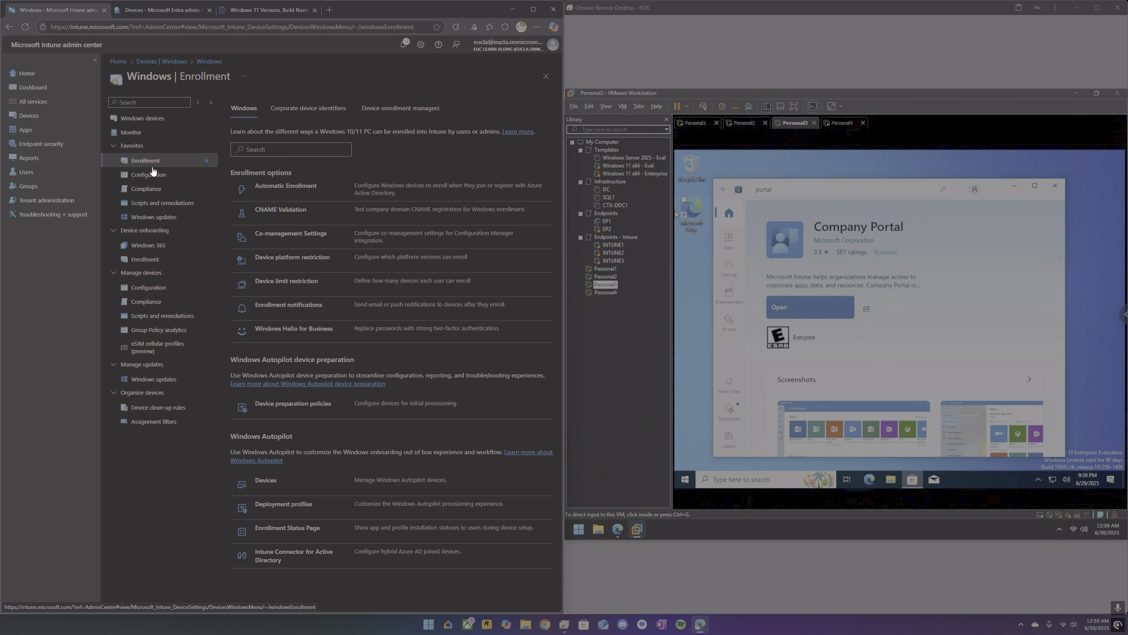
pyautogui.click(279, 258)
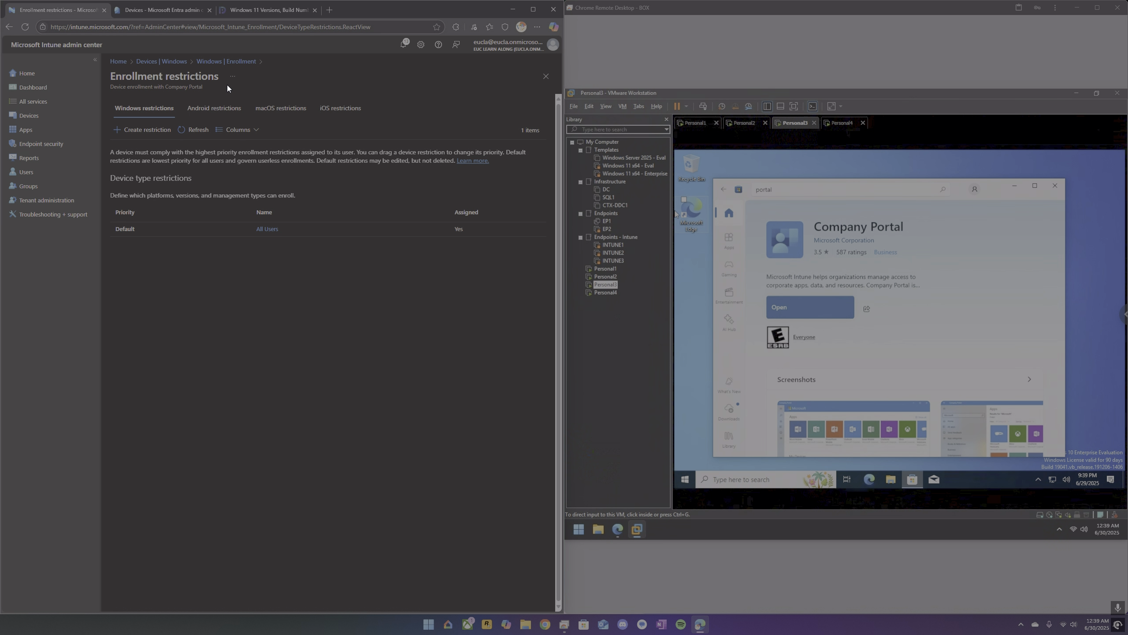
pyautogui.click(275, 229)
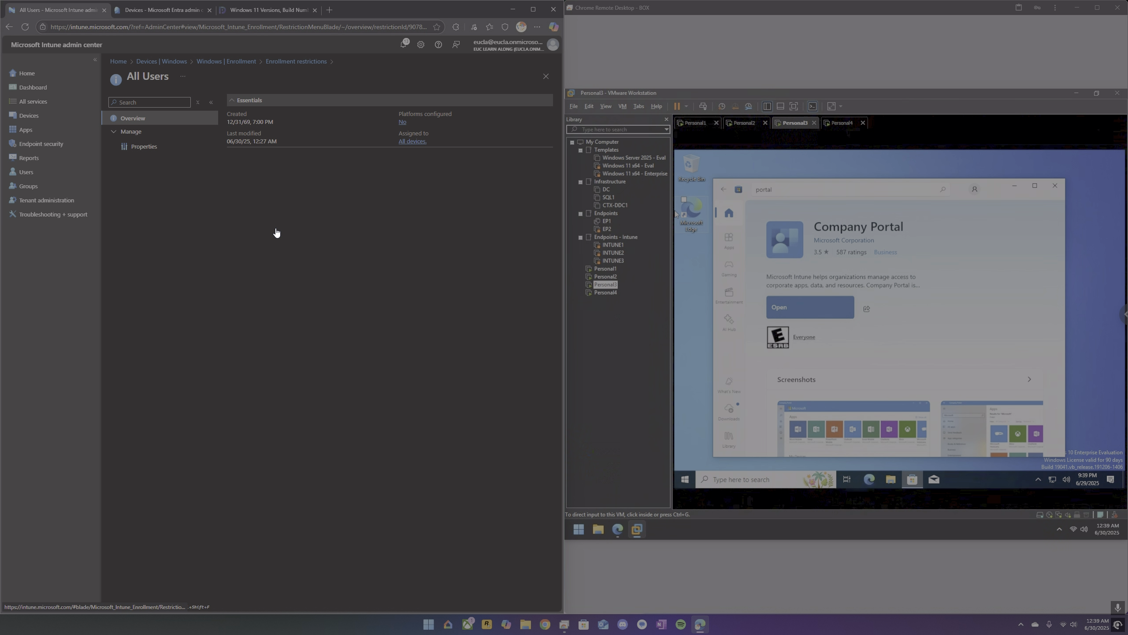
pyautogui.click(158, 147)
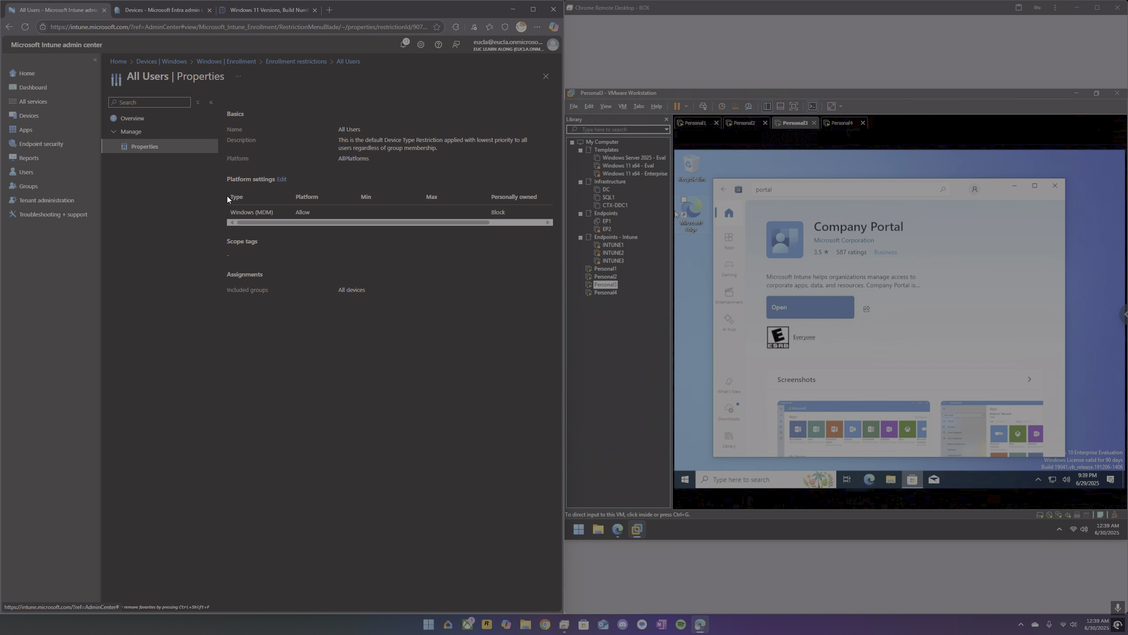
pyautogui.click(282, 179)
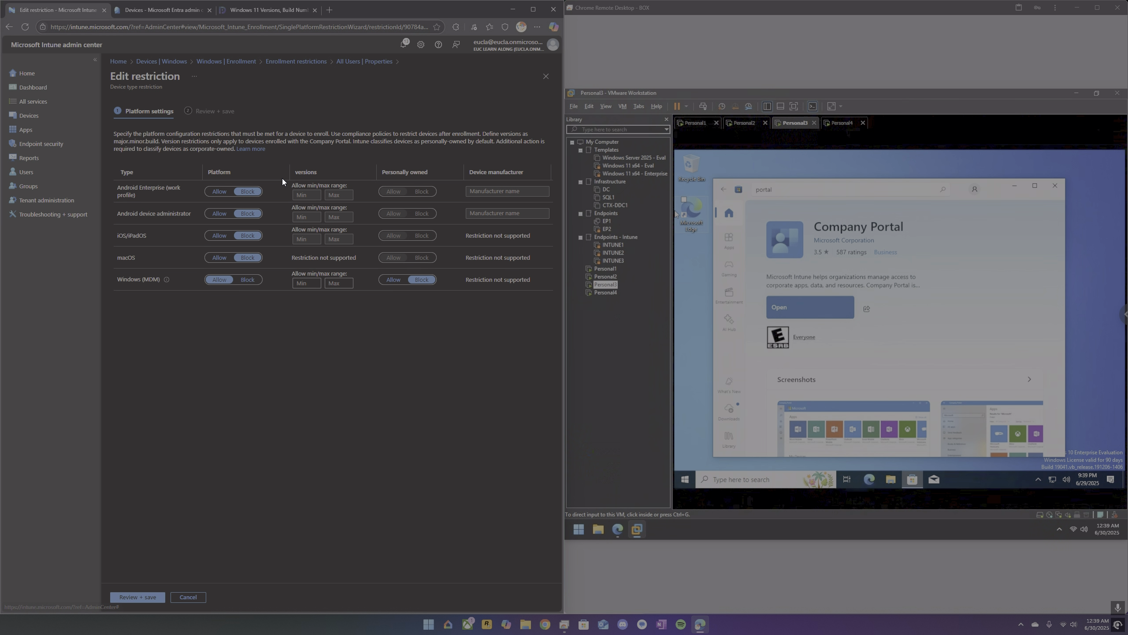
pyautogui.click(393, 280)
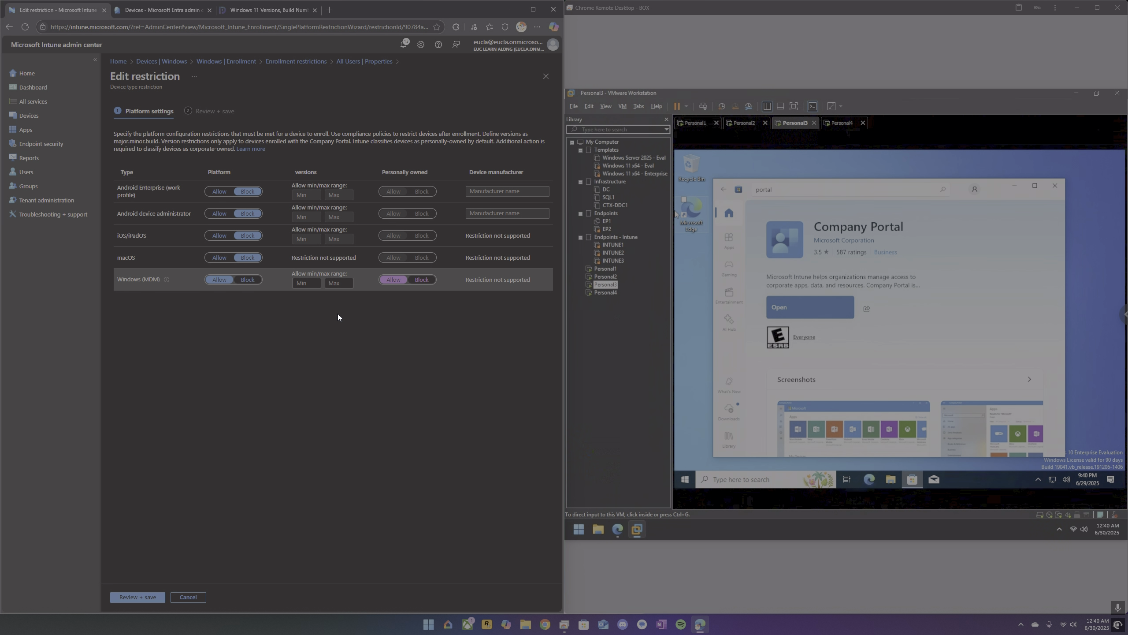
pyautogui.click(127, 598)
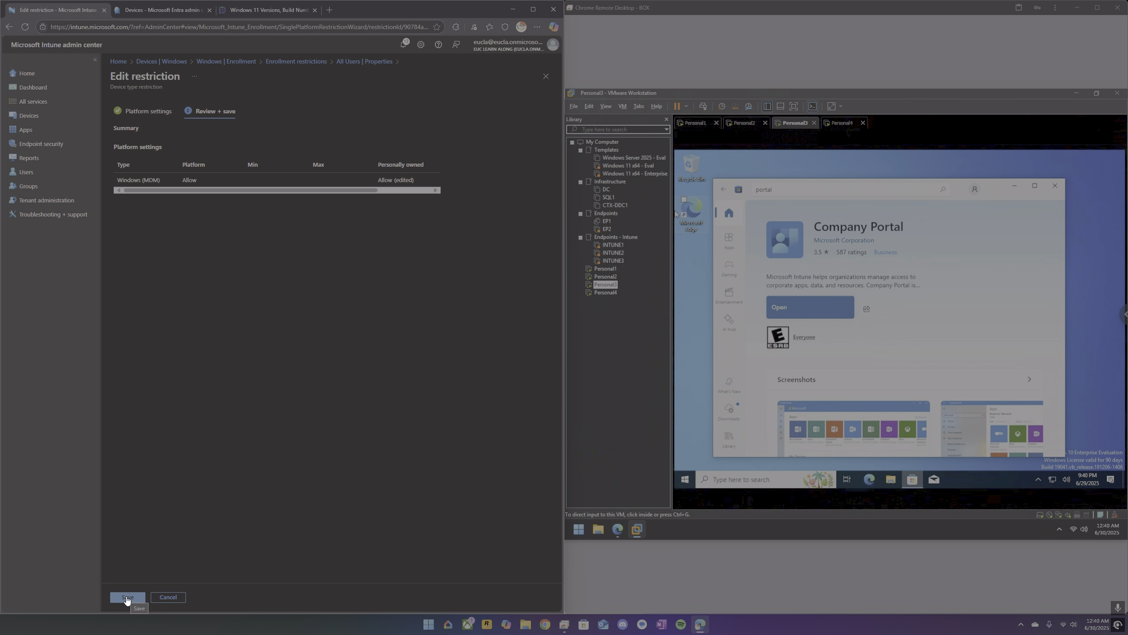
pyautogui.click(127, 597)
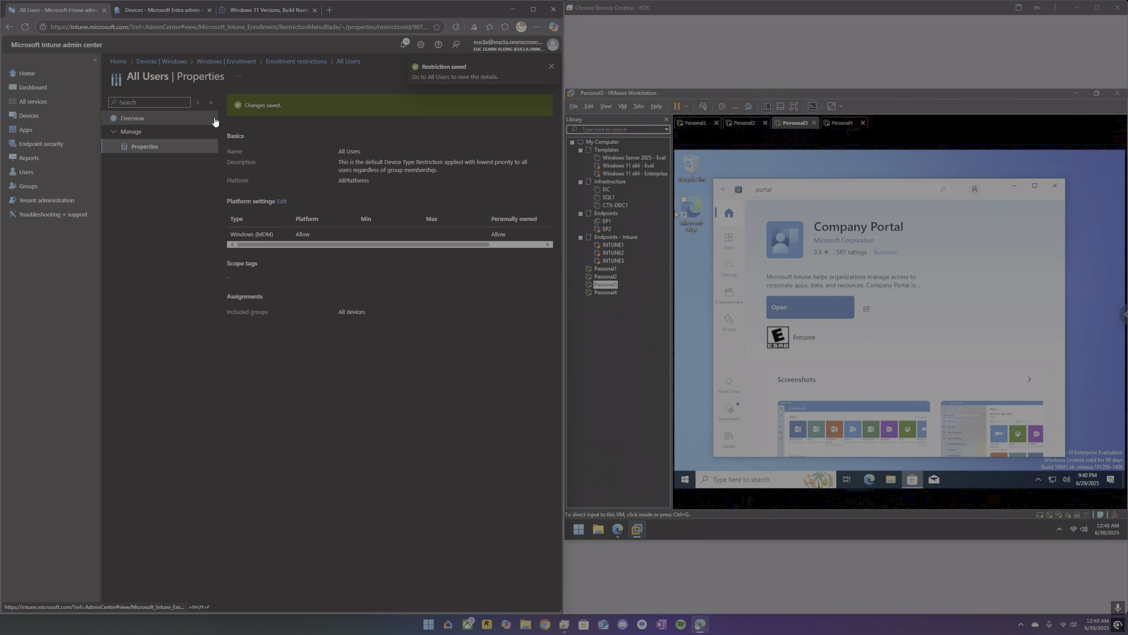
# Return to Windows enrollment and review the corporate device identifiers and the device enrollment managers, including the actions for the listed manager.
pyautogui.click(300, 62)
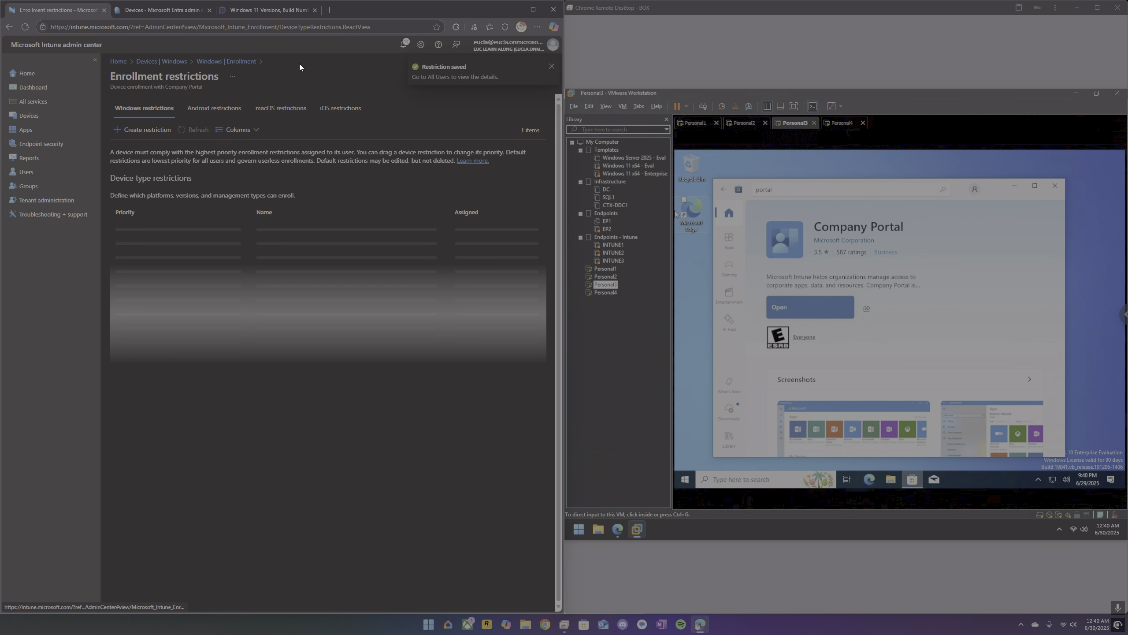
pyautogui.click(226, 62)
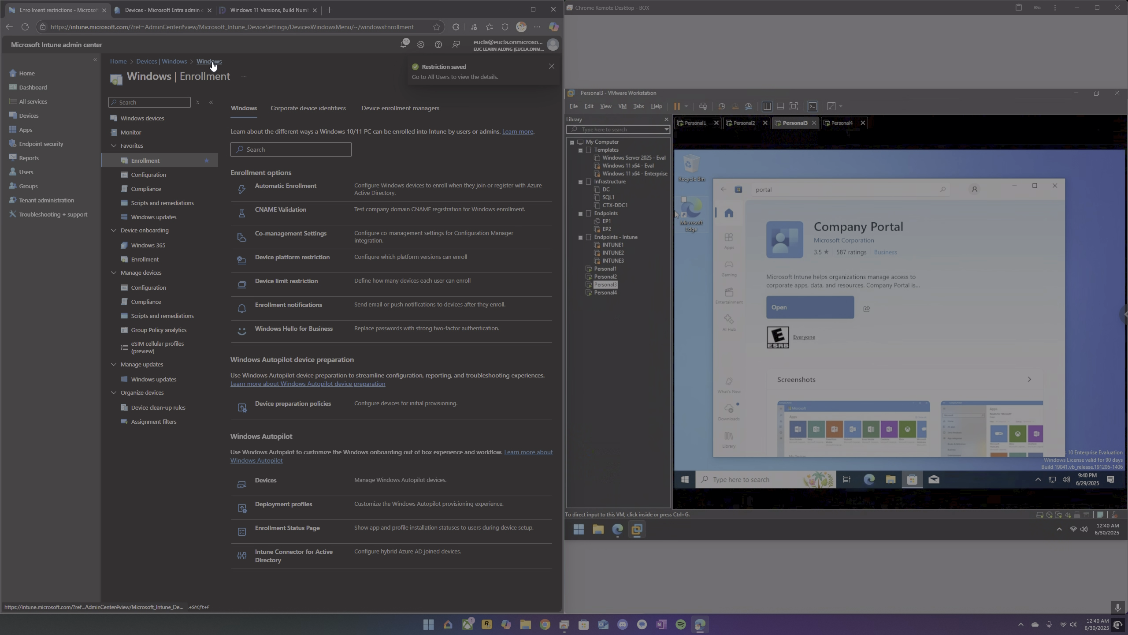
pyautogui.click(306, 110)
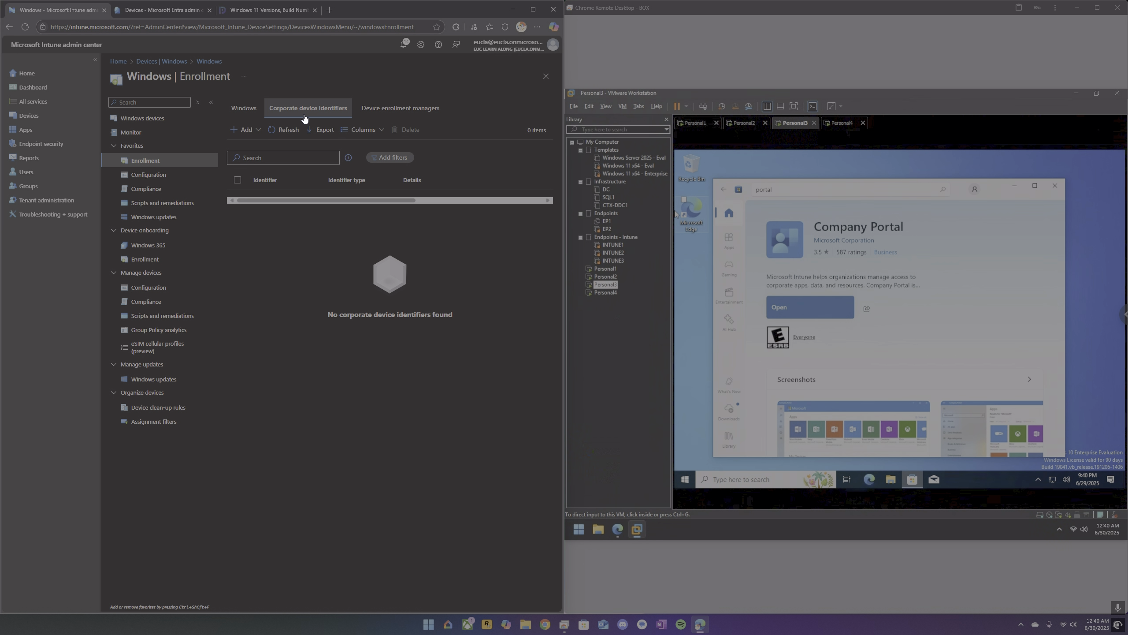
pyautogui.click(383, 109)
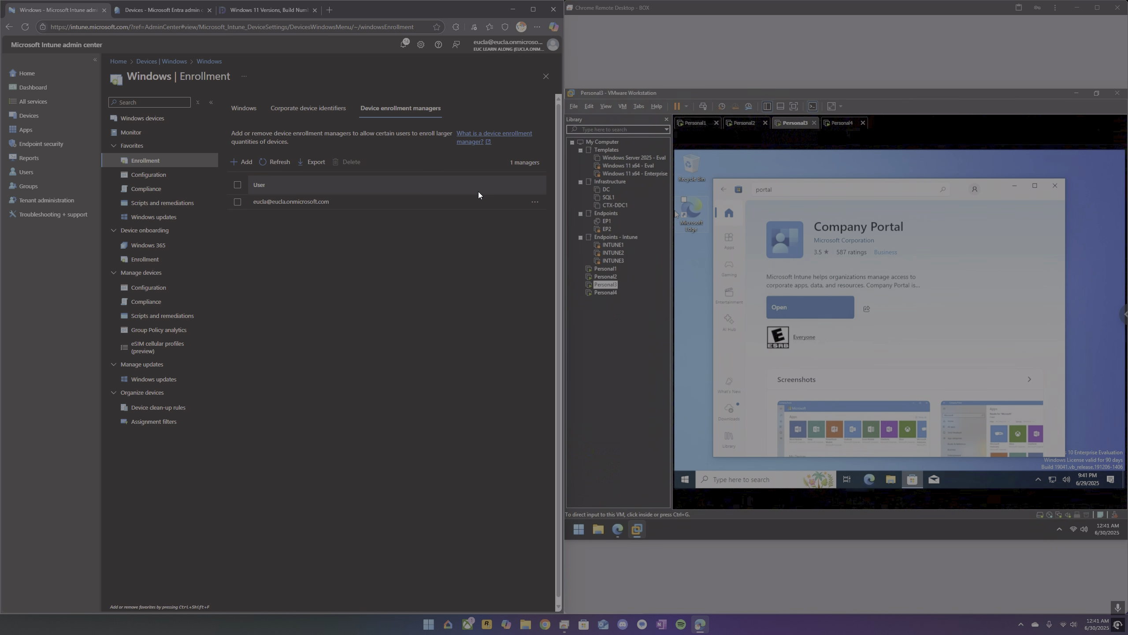
pyautogui.click(537, 205)
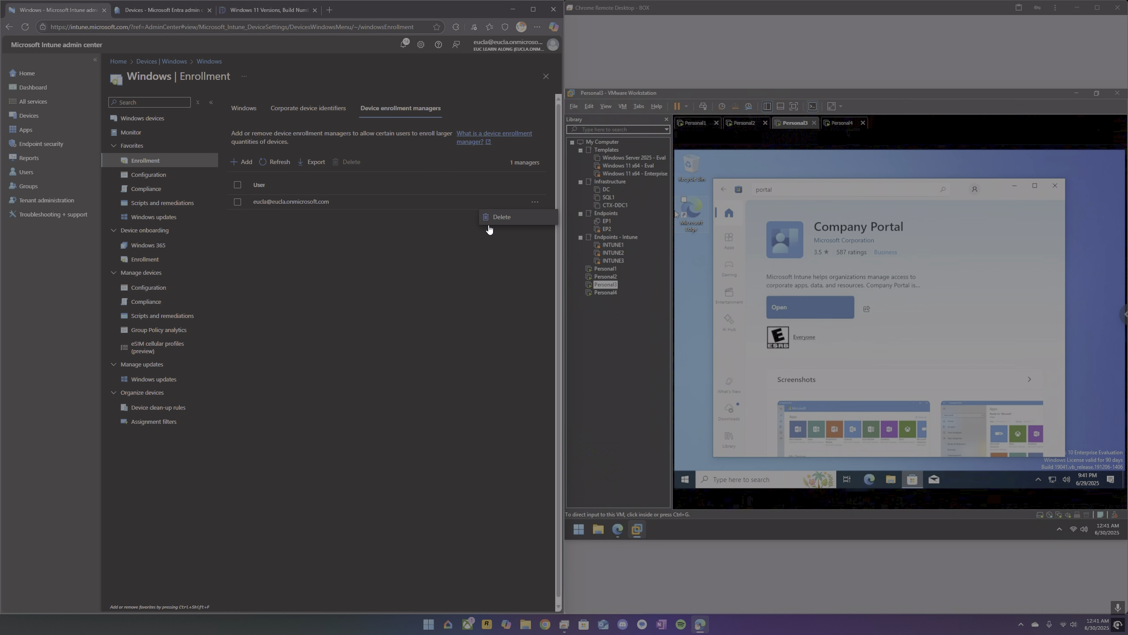
pyautogui.click(390, 241)
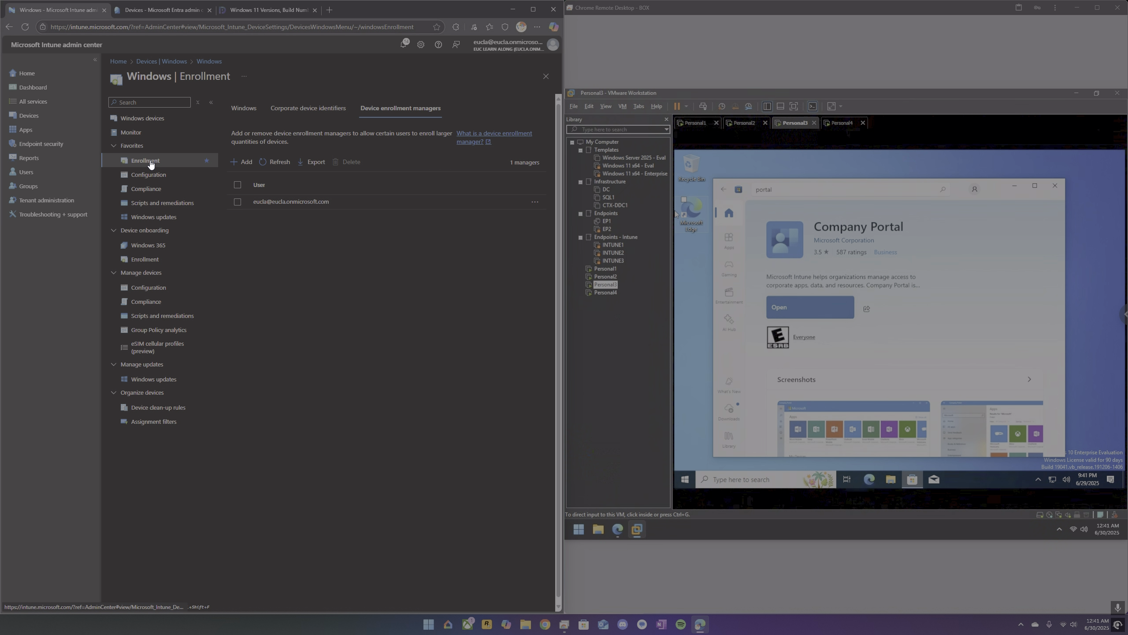
# Review the properties of the default All Users device platform restriction in Windows enrollment.
pyautogui.click(242, 108)
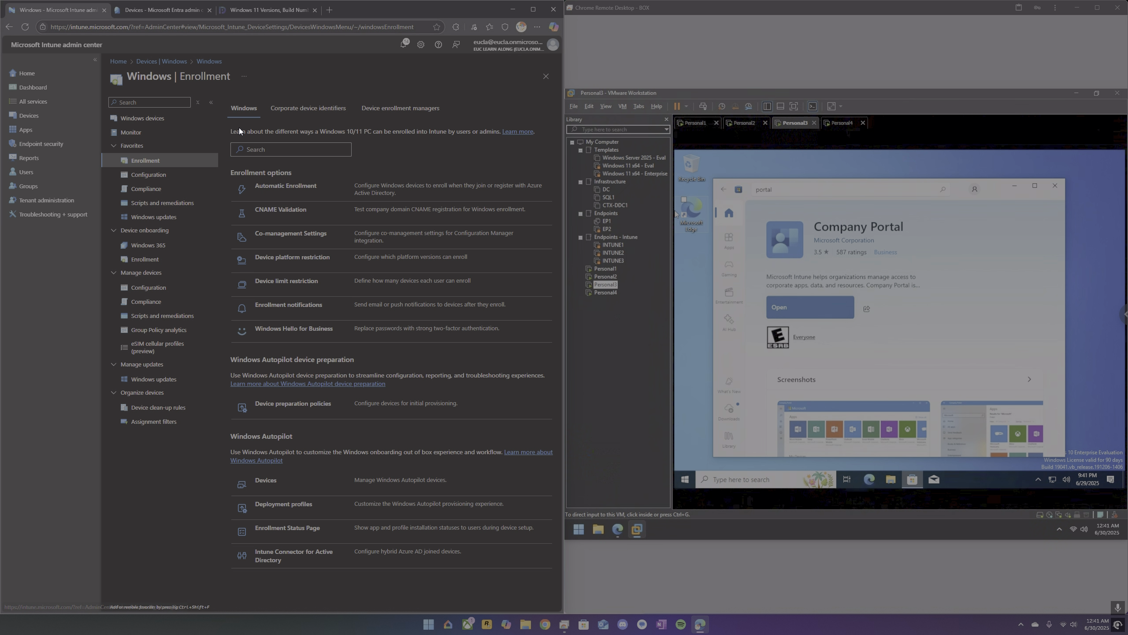
pyautogui.click(284, 257)
pyautogui.click(265, 234)
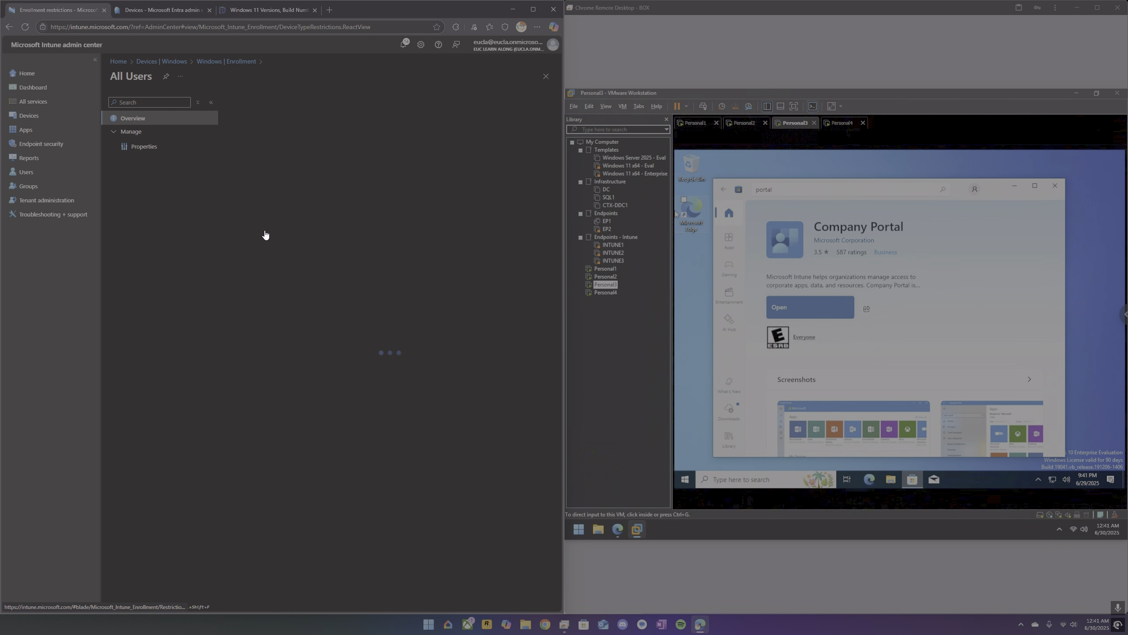
pyautogui.click(161, 150)
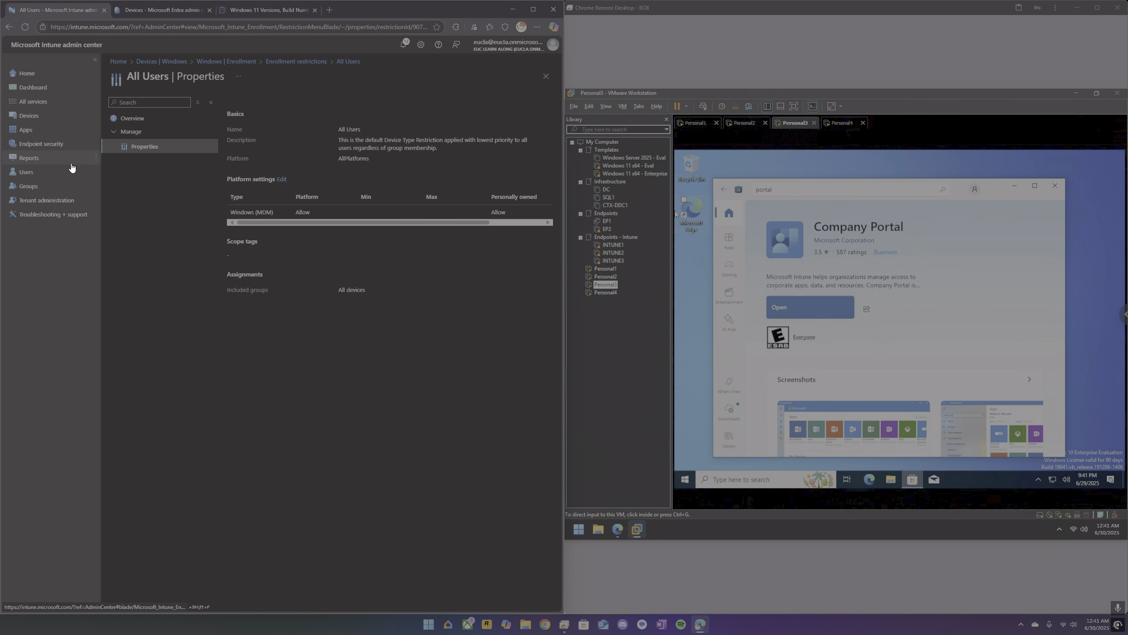
# Open the properties of the Windows policy named Compliance Policy in the device compliance policies.
pyautogui.click(39, 115)
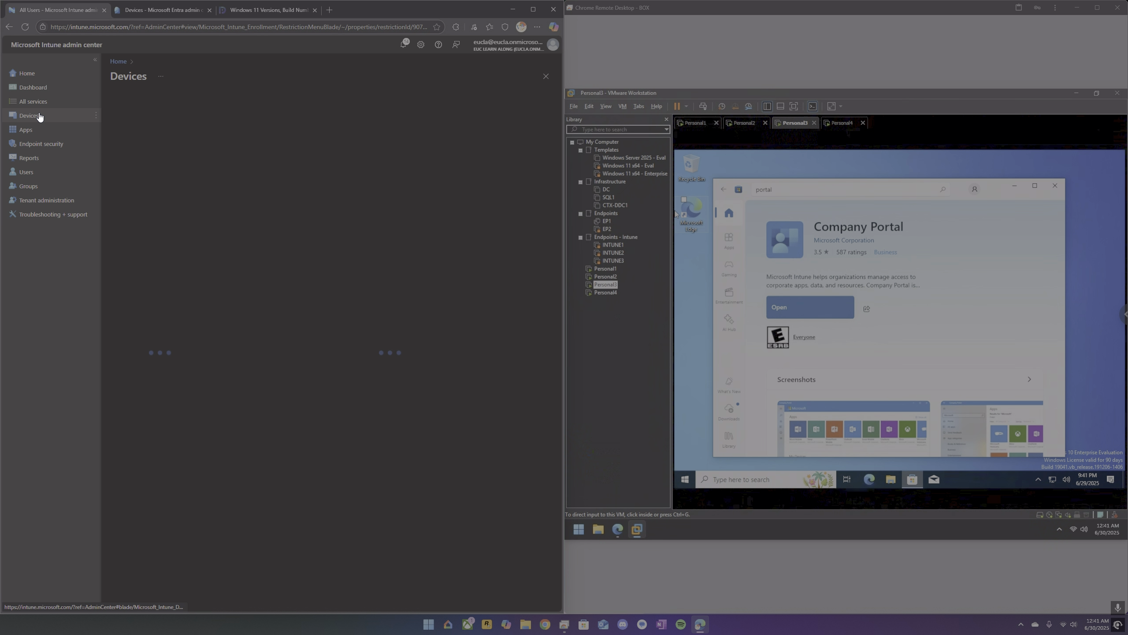
pyautogui.click(153, 218)
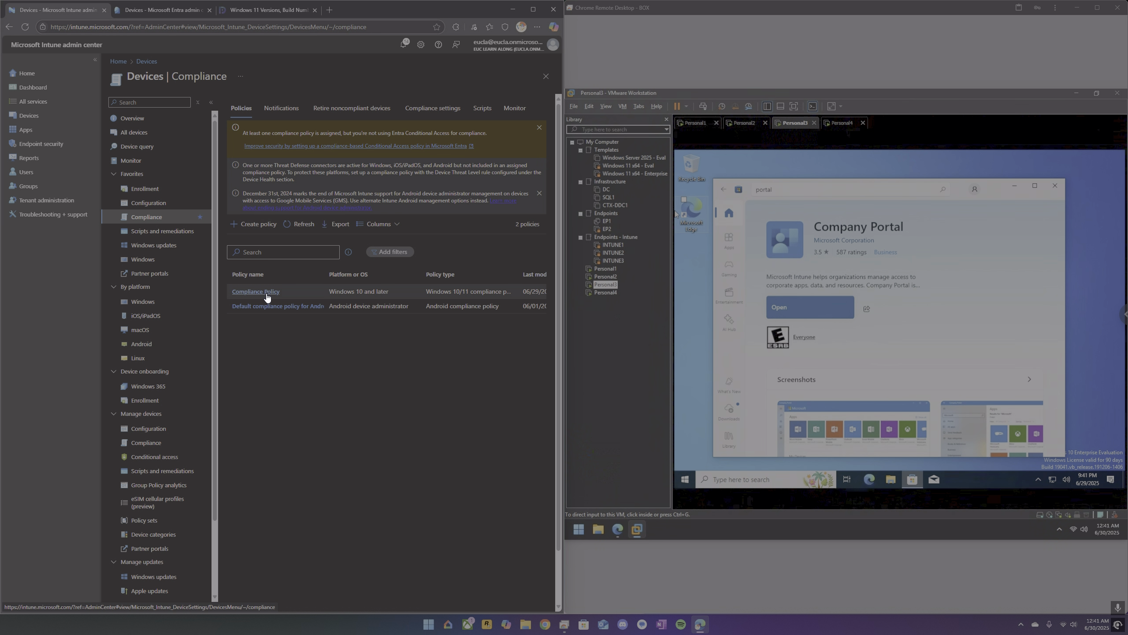
pyautogui.click(256, 292)
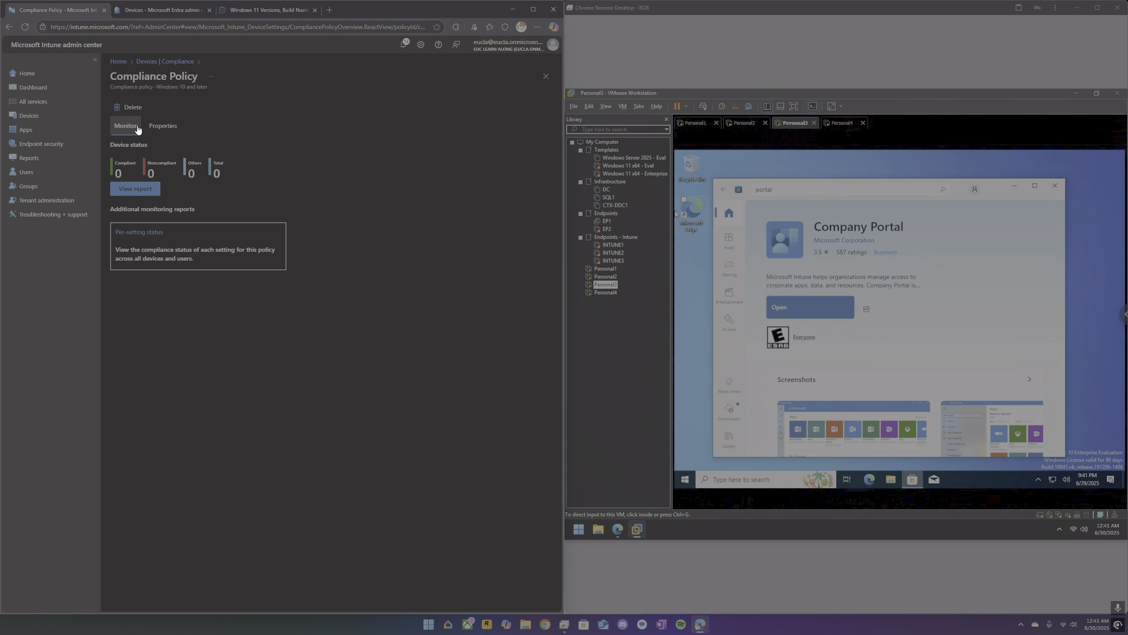
pyautogui.click(155, 126)
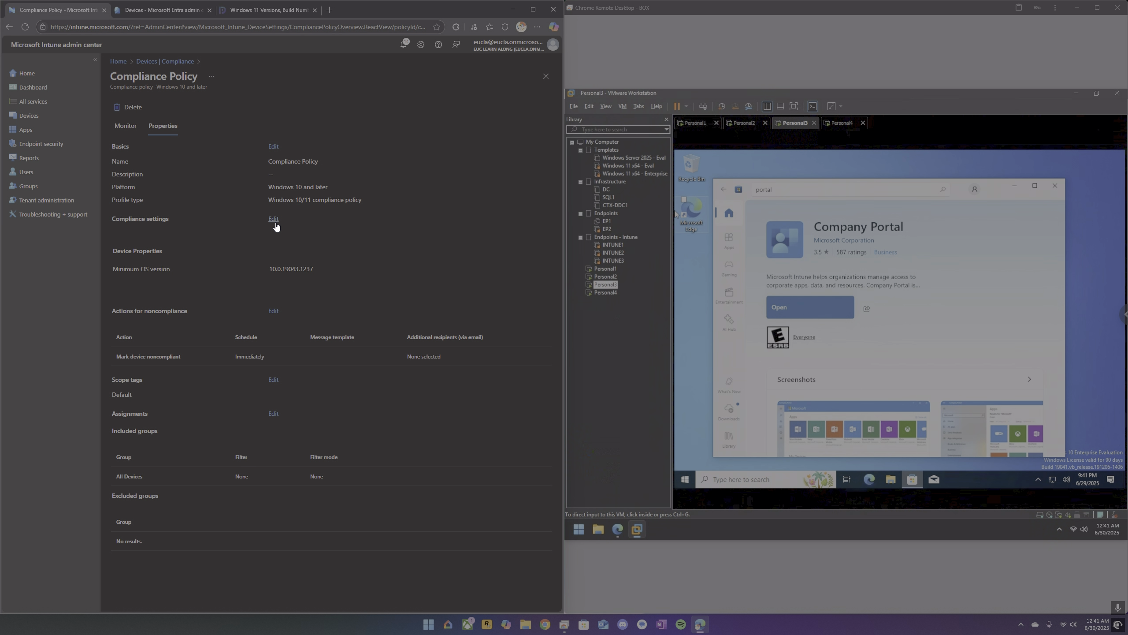
# Add an immediate "Add device to retire list" action for noncompliance to the compliance policy, and save it.
pyautogui.click(274, 311)
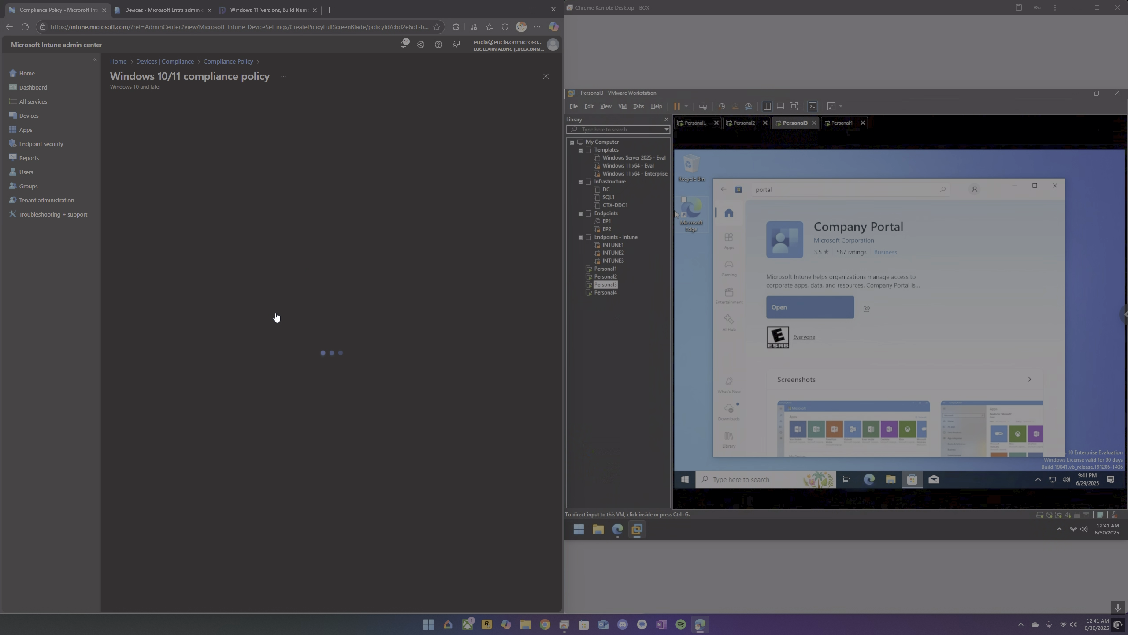
pyautogui.click(183, 177)
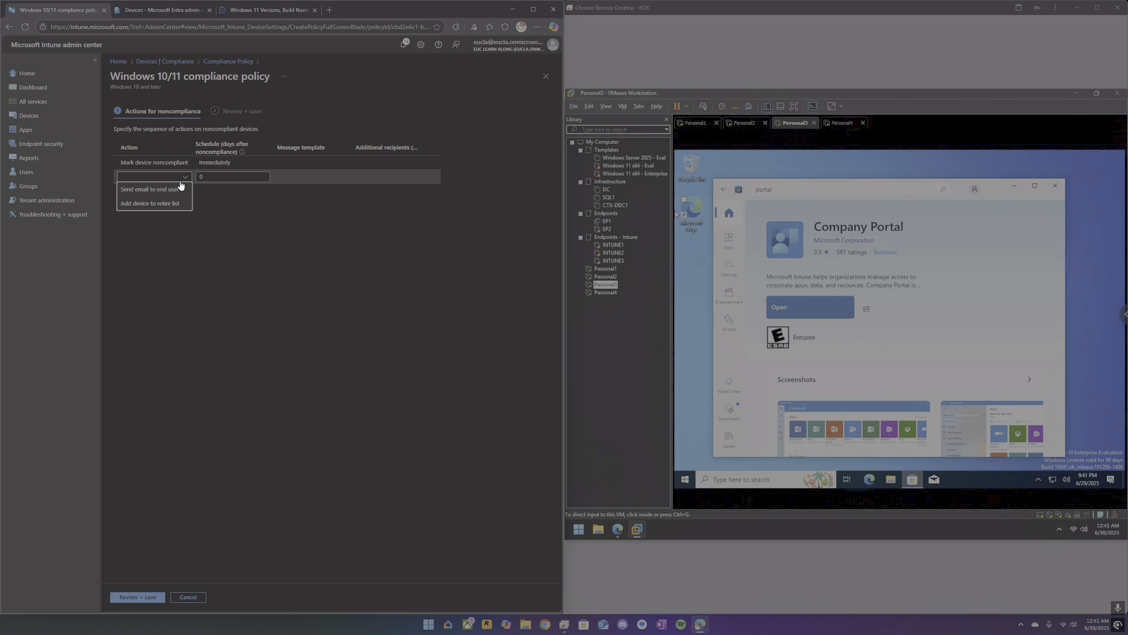
pyautogui.click(182, 204)
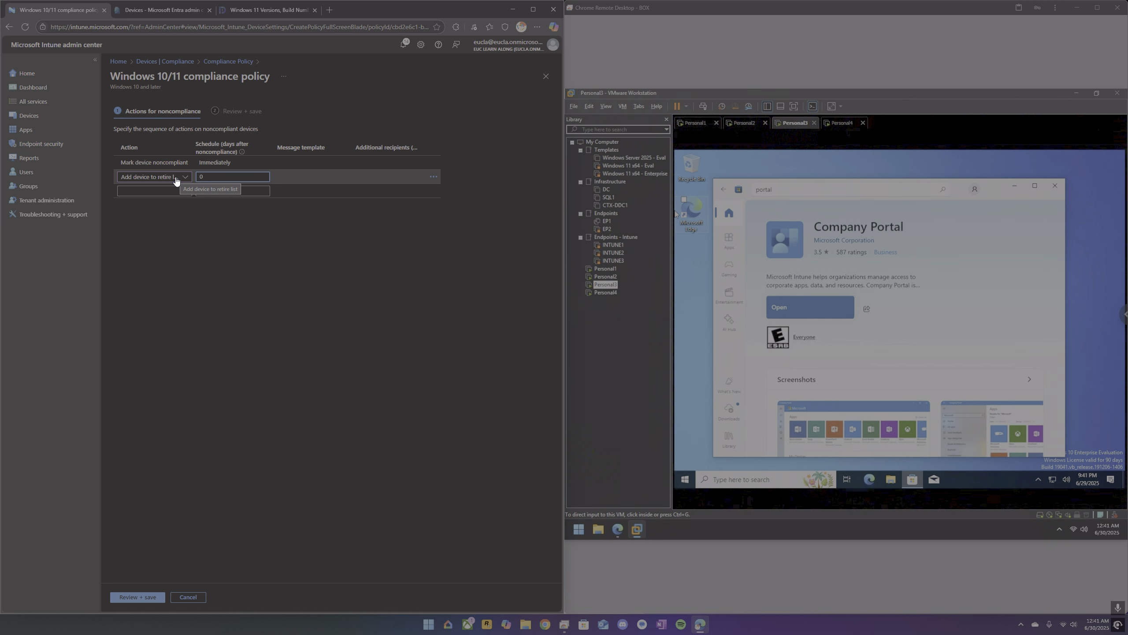
pyautogui.click(182, 191)
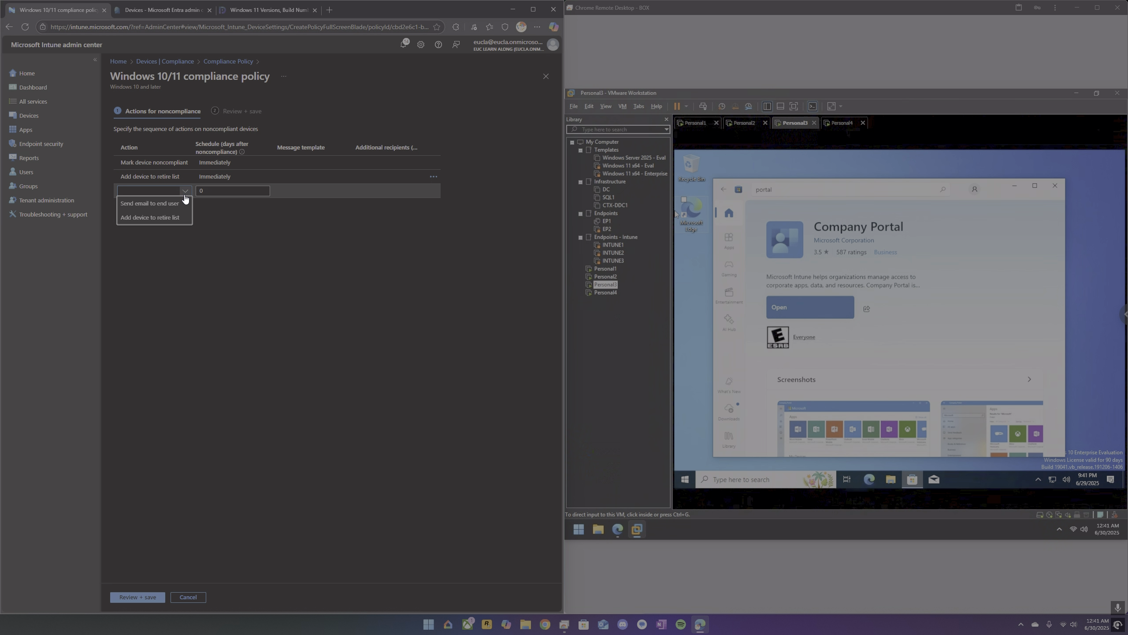
pyautogui.click(237, 217)
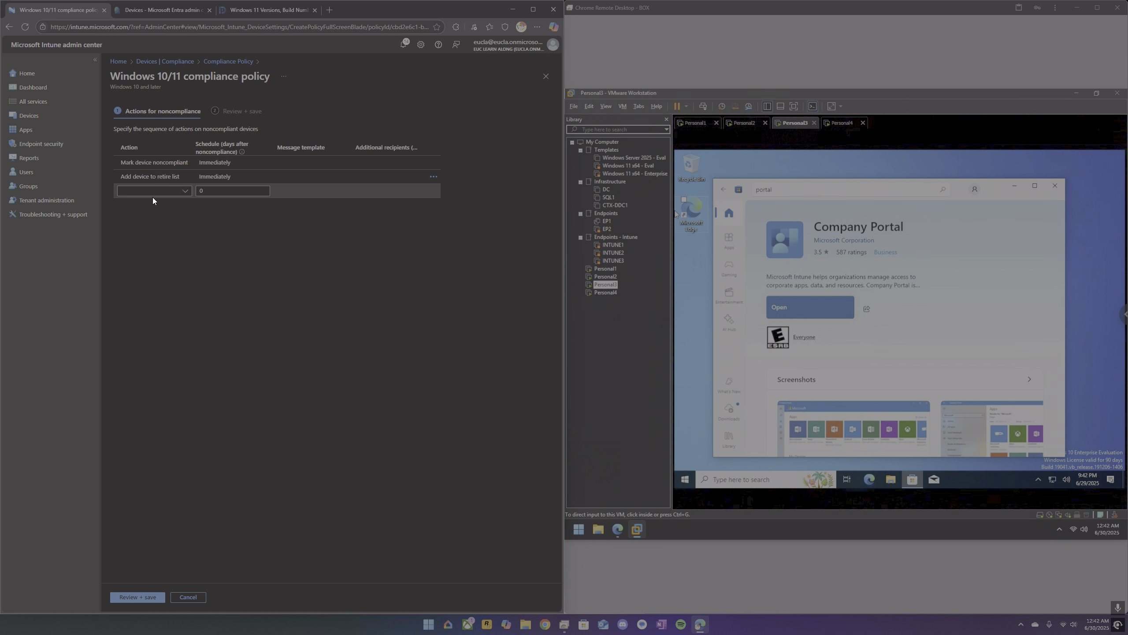
pyautogui.click(147, 168)
pyautogui.click(284, 176)
pyautogui.click(136, 597)
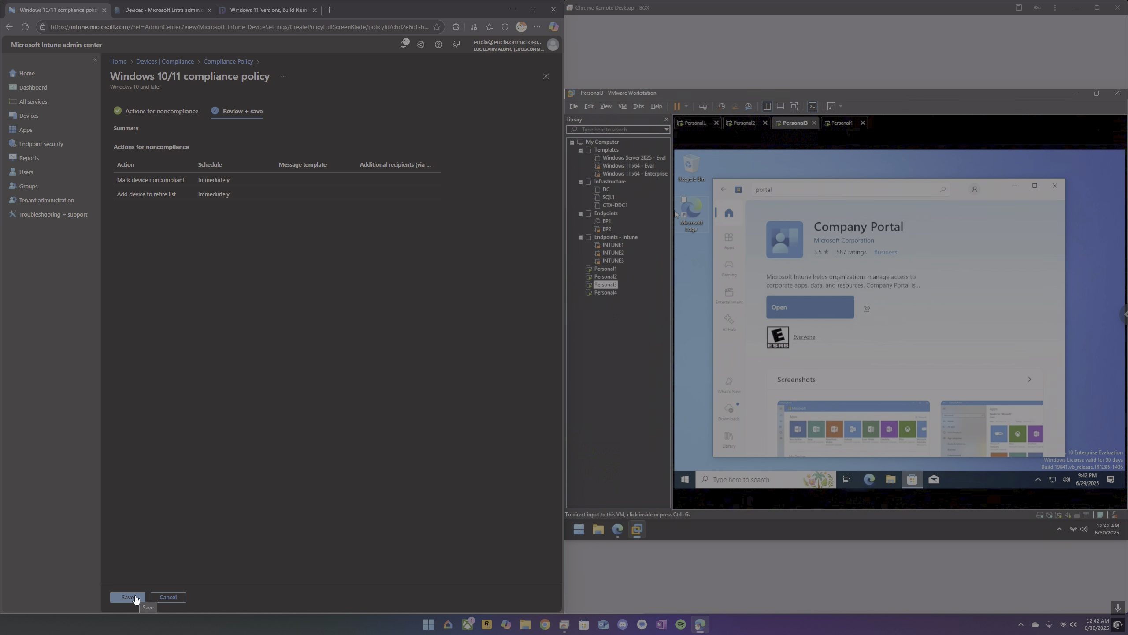
pyautogui.click(129, 597)
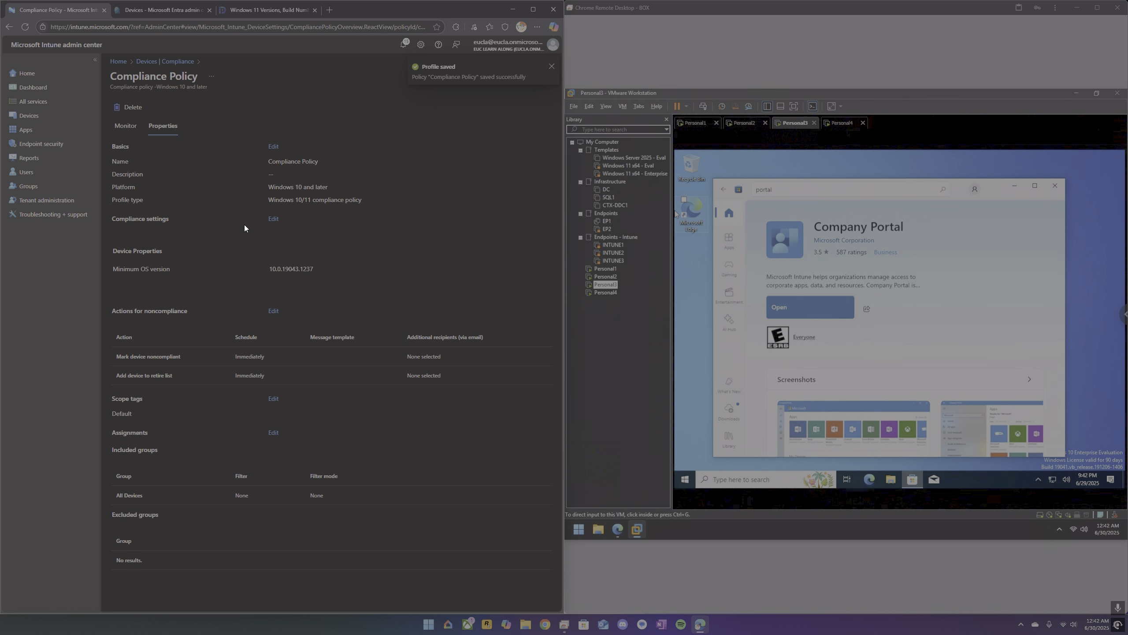
# Set the compliance policy's minimum OS version to 10.0.26100.4202, copied from the Windows 11 24H2 build list, and save it.
pyautogui.click(272, 219)
pyautogui.click(265, 10)
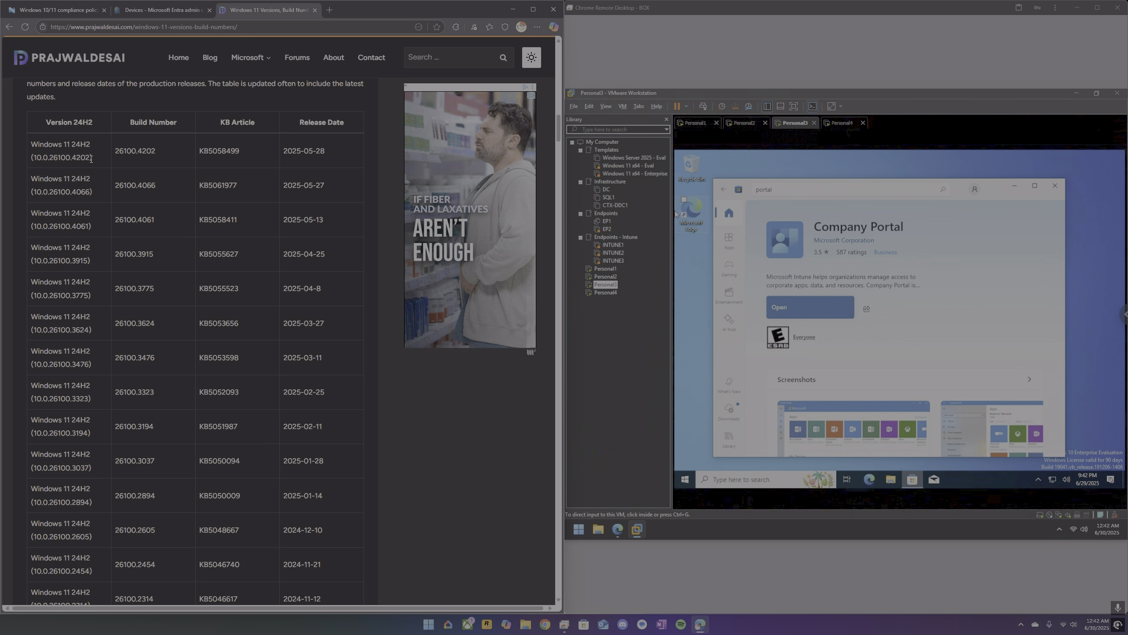
pyautogui.moveTo(91, 159); pyautogui.dragTo(37, 160)
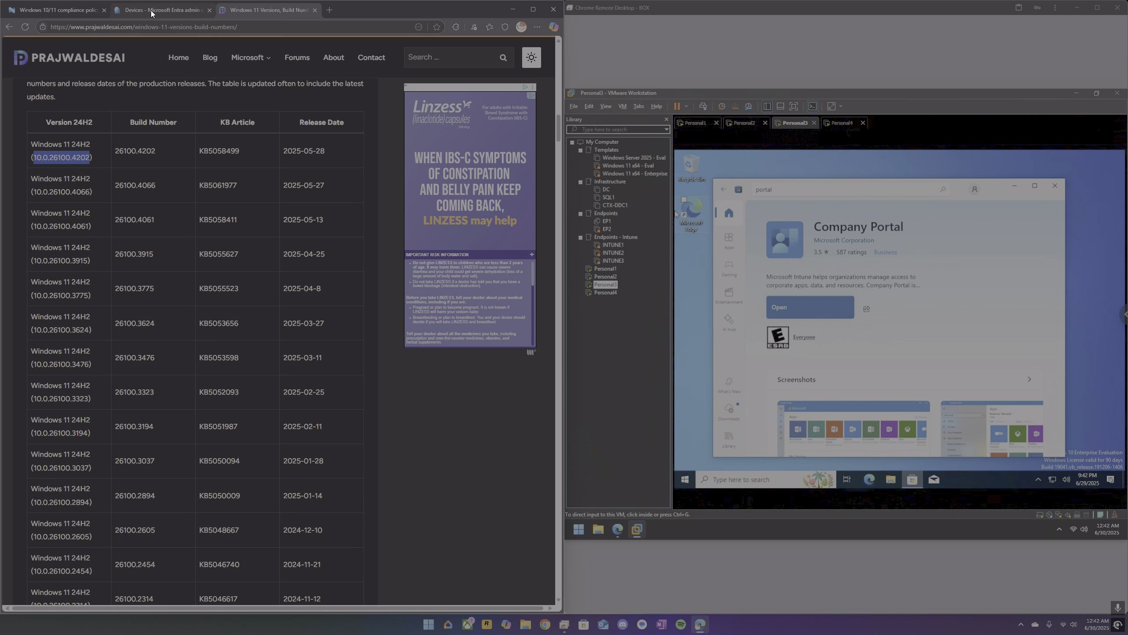
pyautogui.click(72, 12)
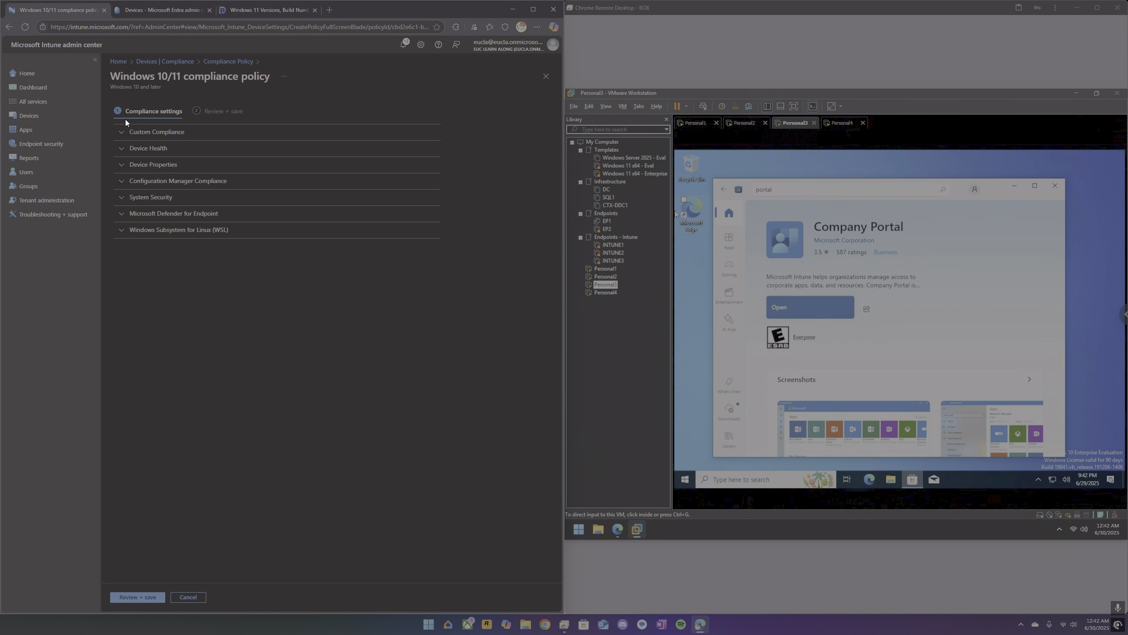
pyautogui.click(161, 164)
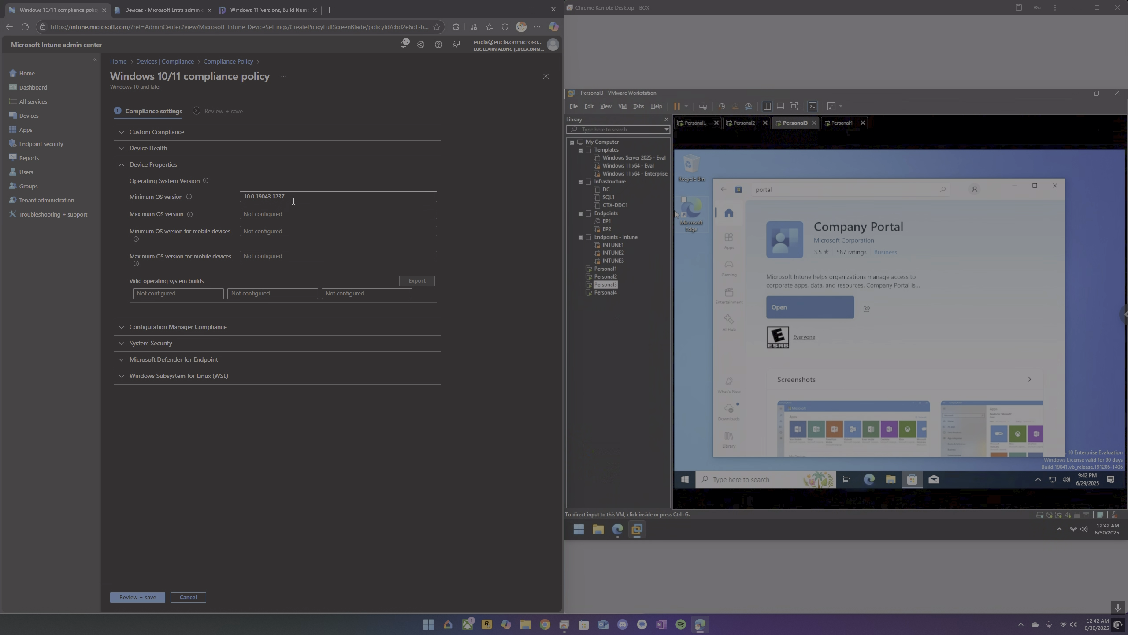
pyautogui.moveTo(293, 201); pyautogui.dragTo(191, 187)
pyautogui.write('10.0.26100.4202')
pyautogui.click(131, 596)
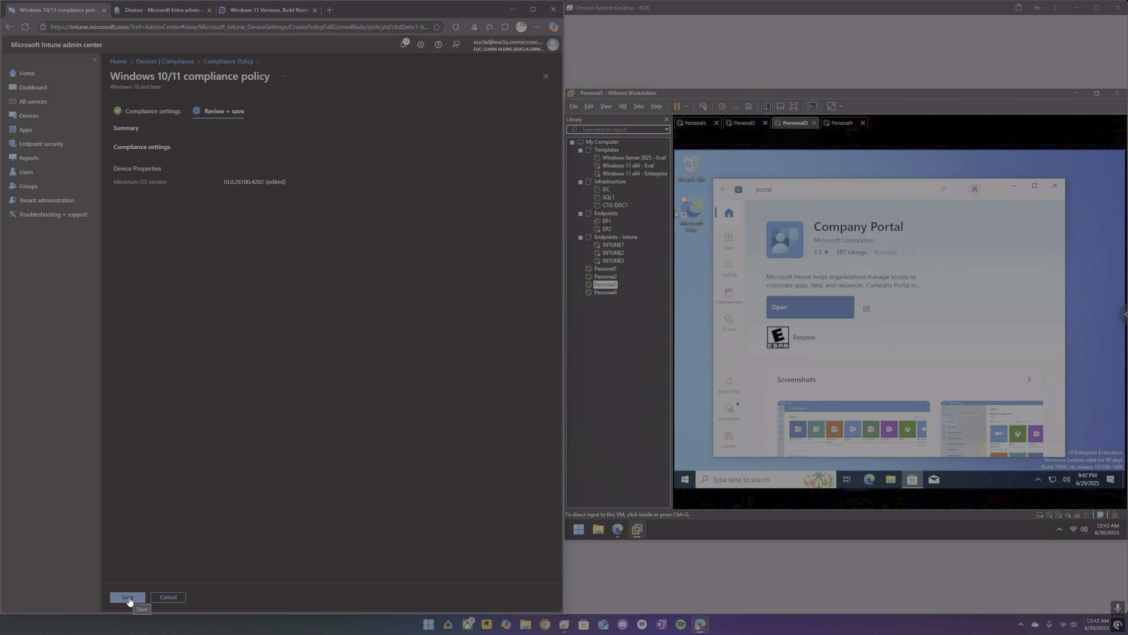
pyautogui.click(128, 597)
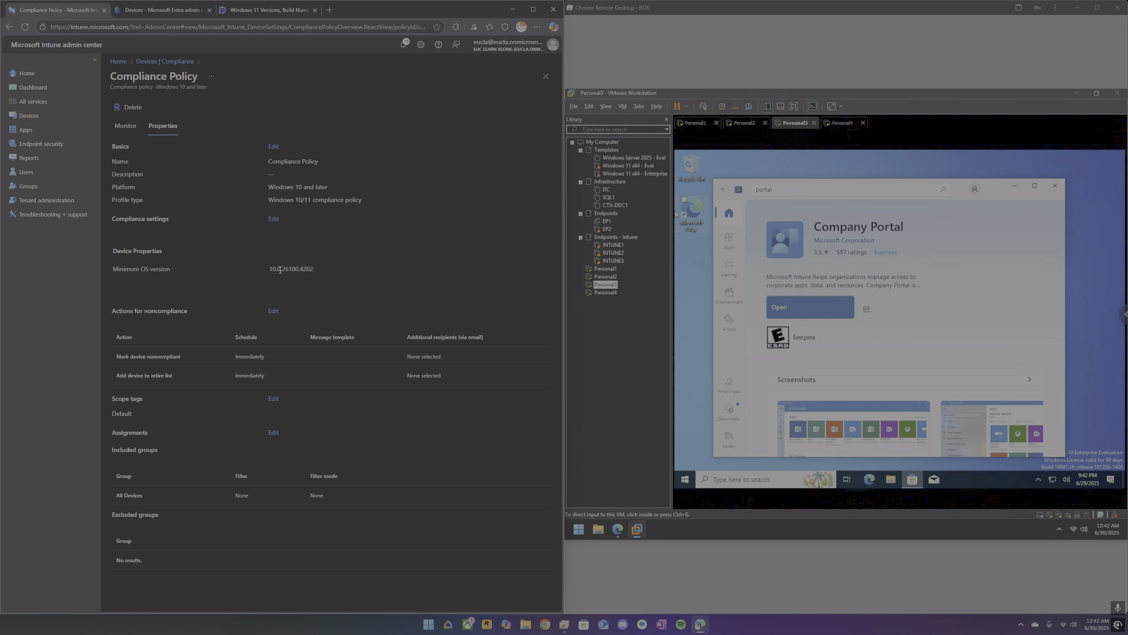
# Review the compliance policy's device status and properties, and compare its minimum OS version with the Windows 11 build list.
pyautogui.moveTo(317, 269); pyautogui.dragTo(270, 273)
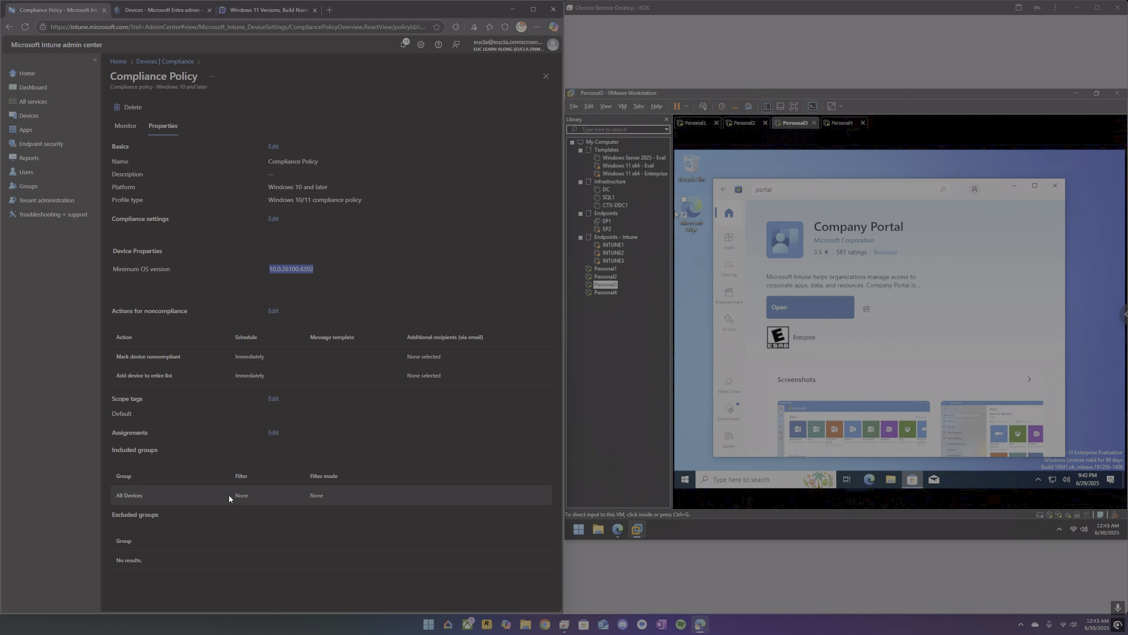
pyautogui.click(128, 129)
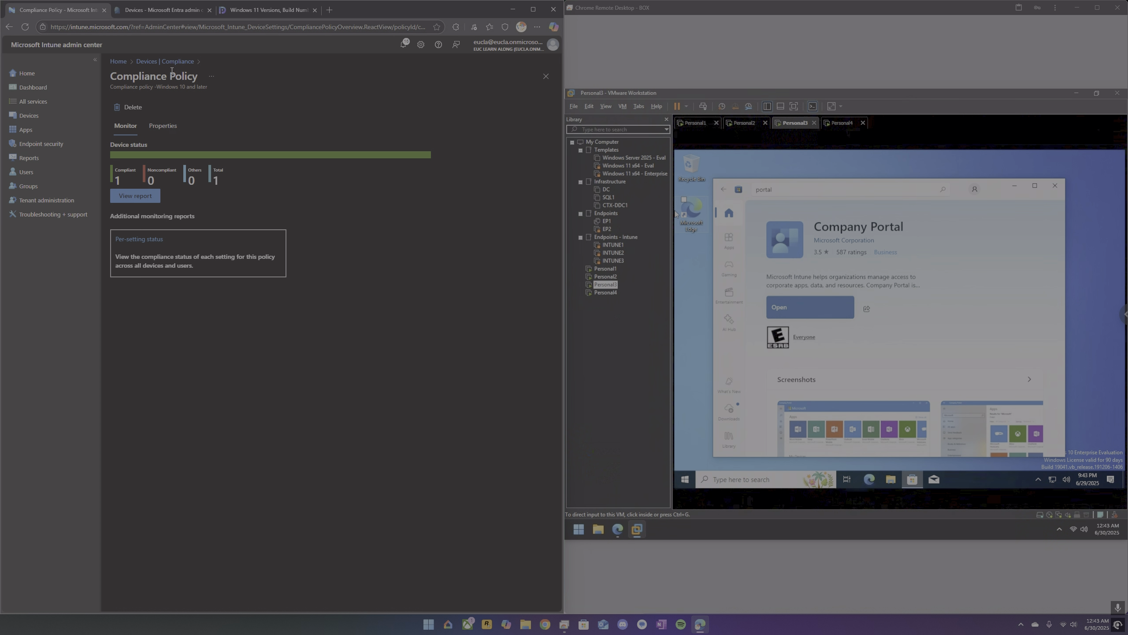
pyautogui.click(162, 126)
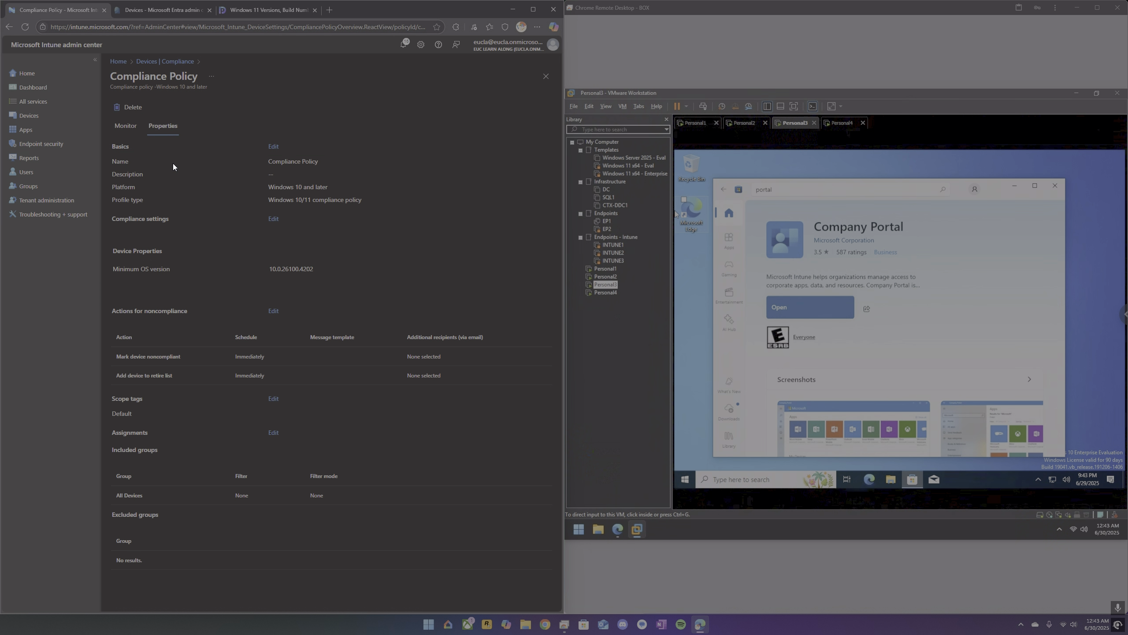
pyautogui.click(164, 62)
pyautogui.click(265, 290)
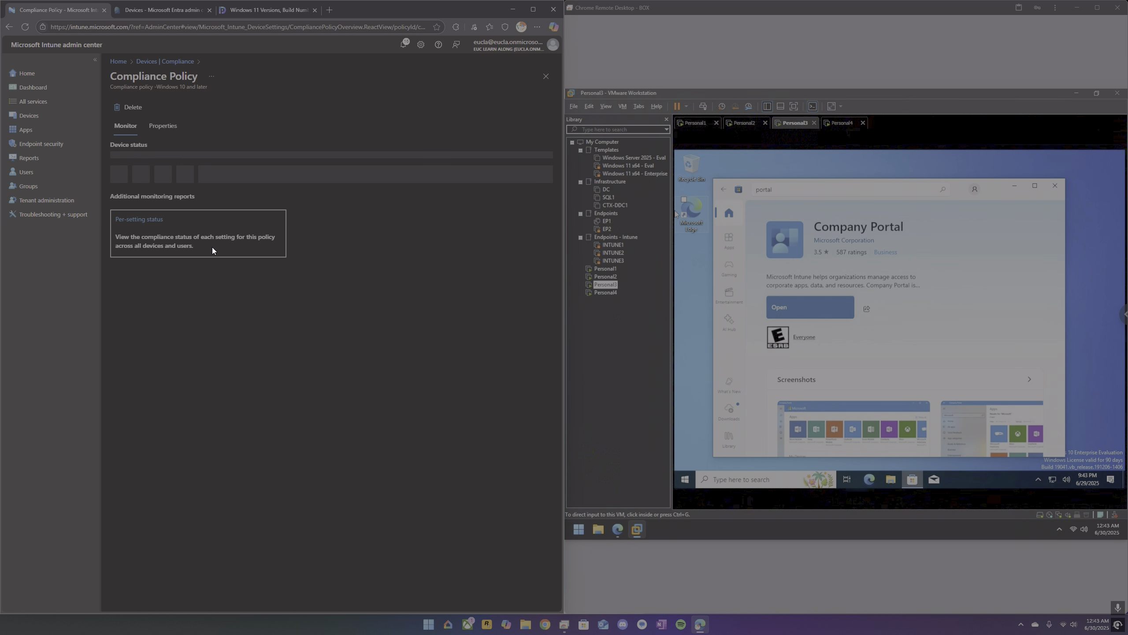
pyautogui.click(174, 129)
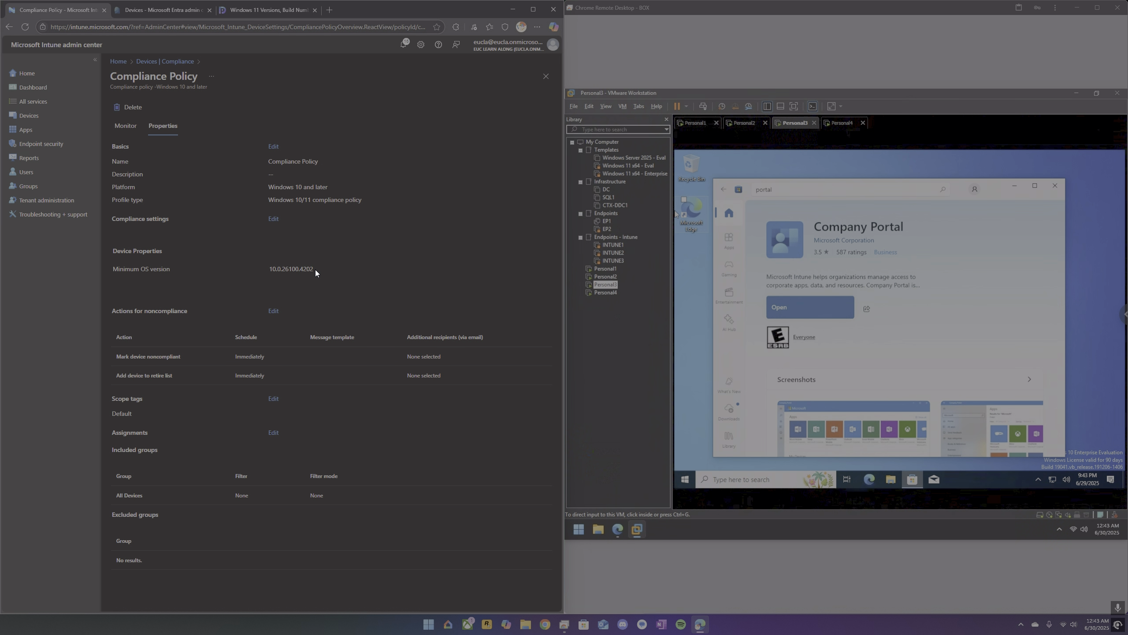
pyautogui.moveTo(314, 268); pyautogui.dragTo(273, 271)
pyautogui.click(264, 11)
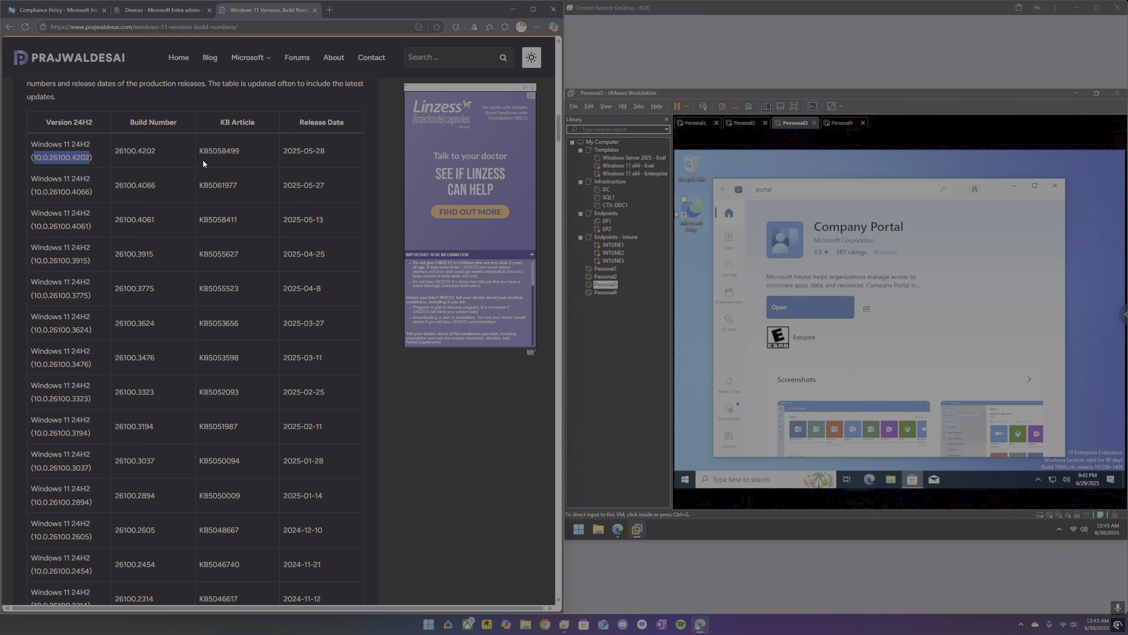
pyautogui.click(180, 12)
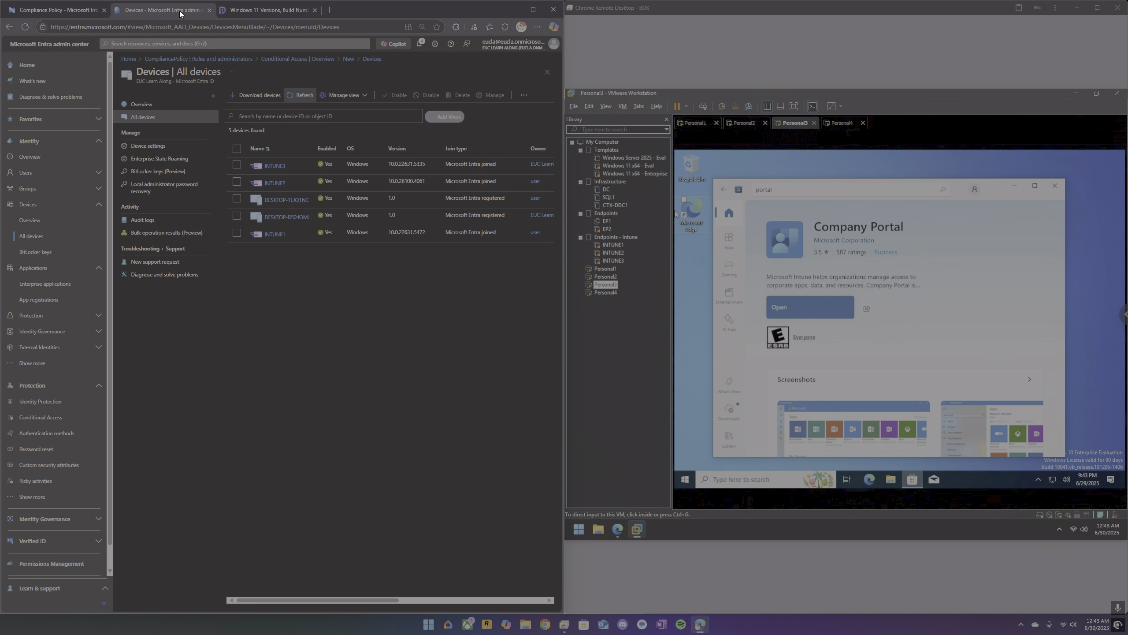
pyautogui.click(67, 11)
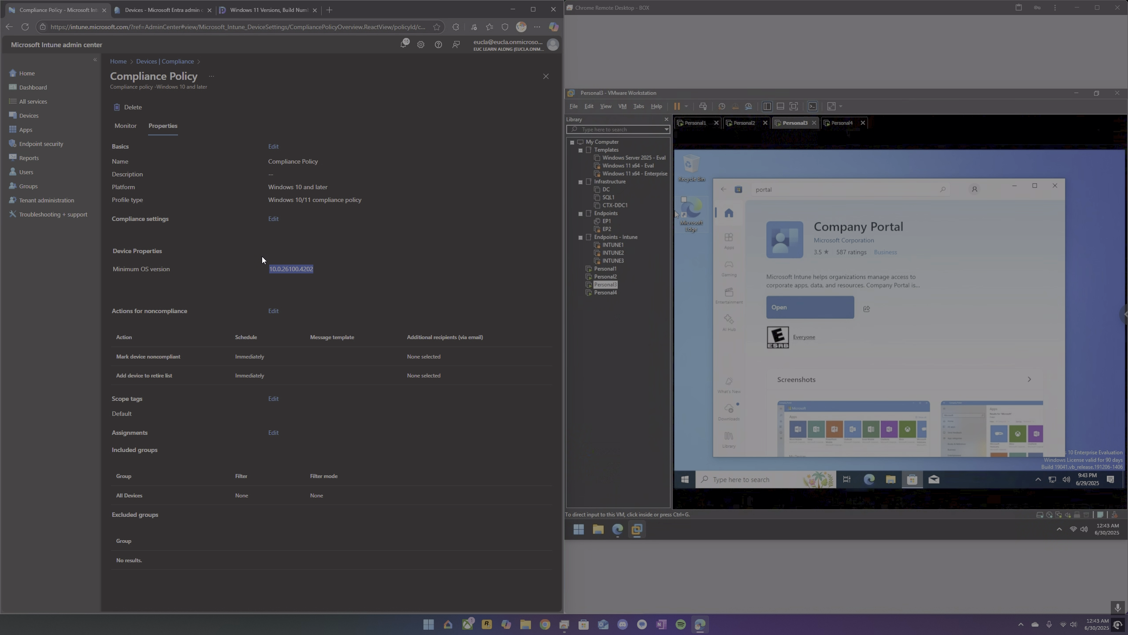
pyautogui.click(365, 287)
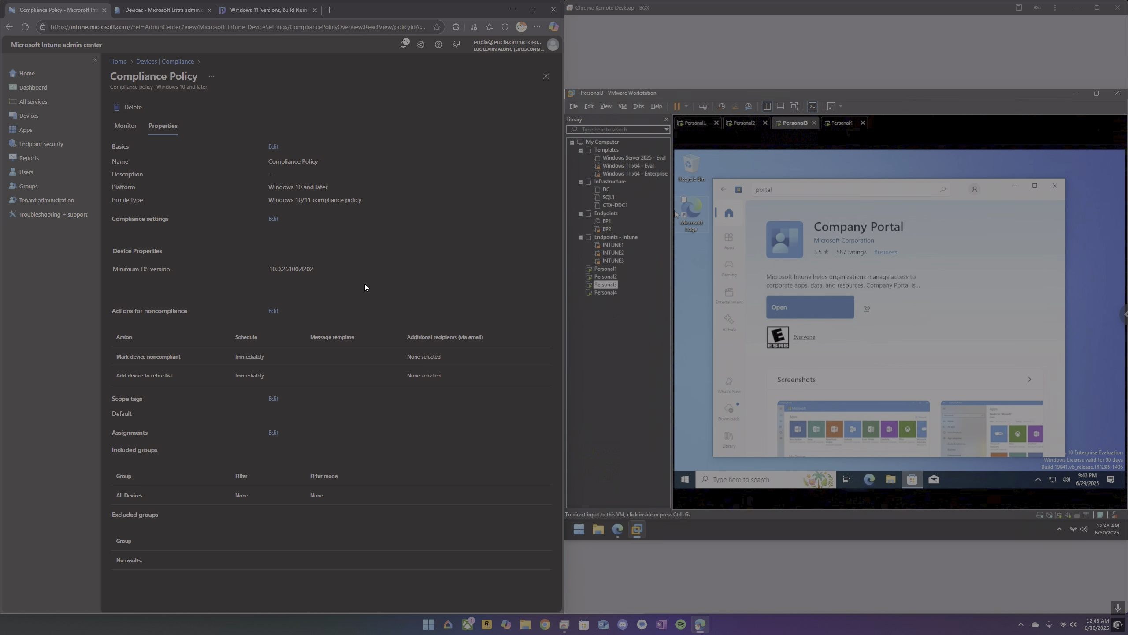
# Open Company Portal on Personal3, sign in with the work account's e-mail and password, and allow the organization to manage the device.
pyautogui.click(793, 304)
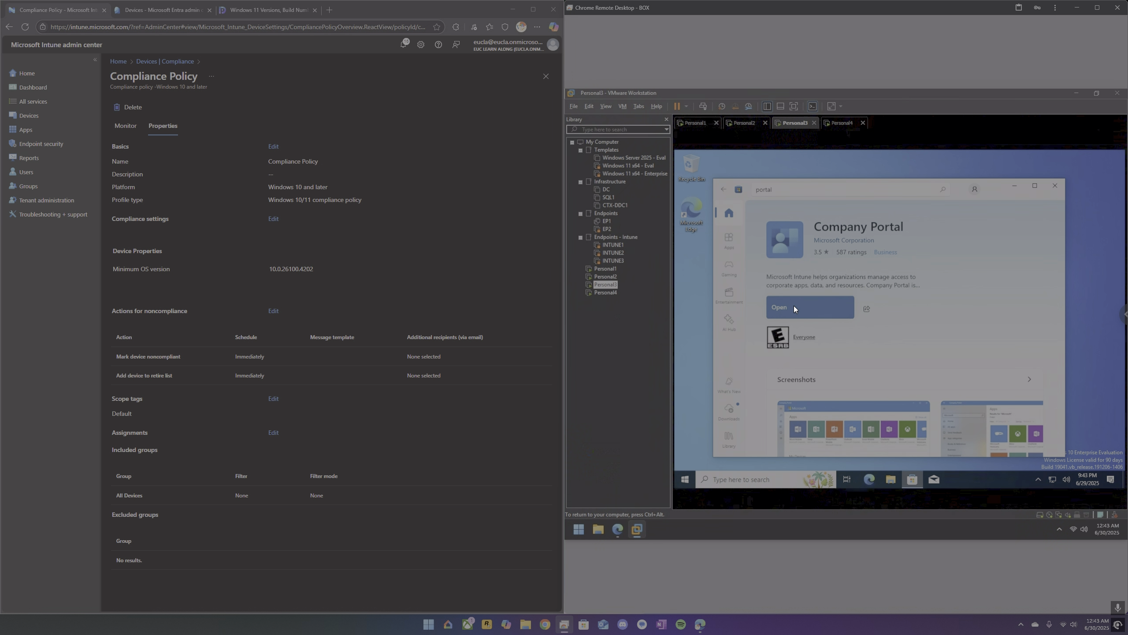
pyautogui.click(794, 307)
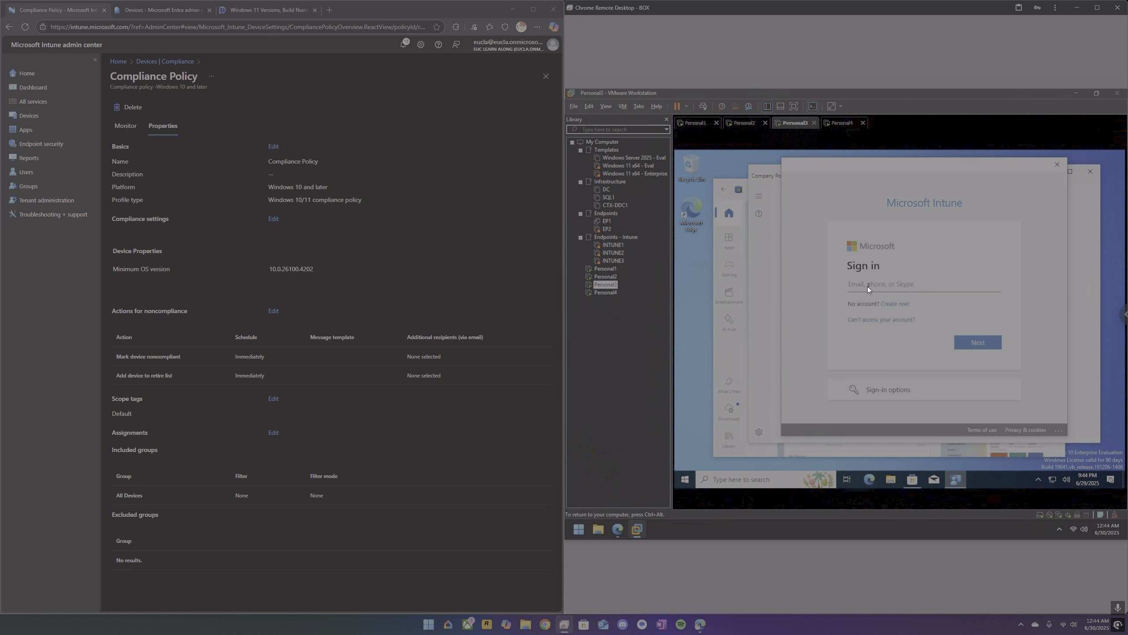
pyautogui.write('user')
pyautogui.write('rosoft.com')
pyautogui.press('Return')
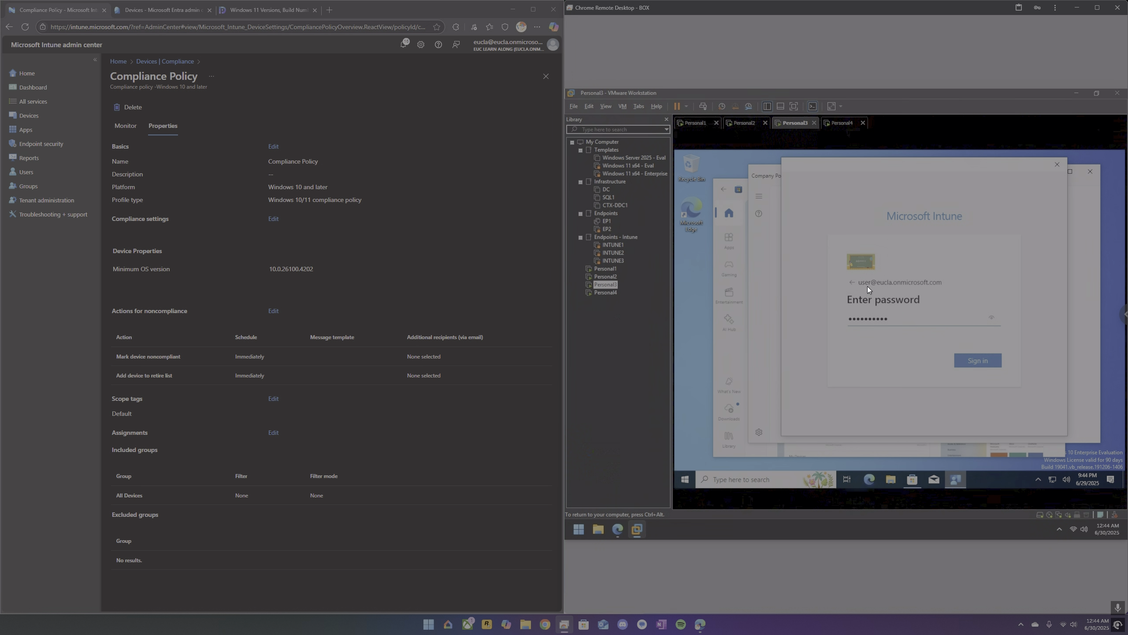
pyautogui.press('Return')
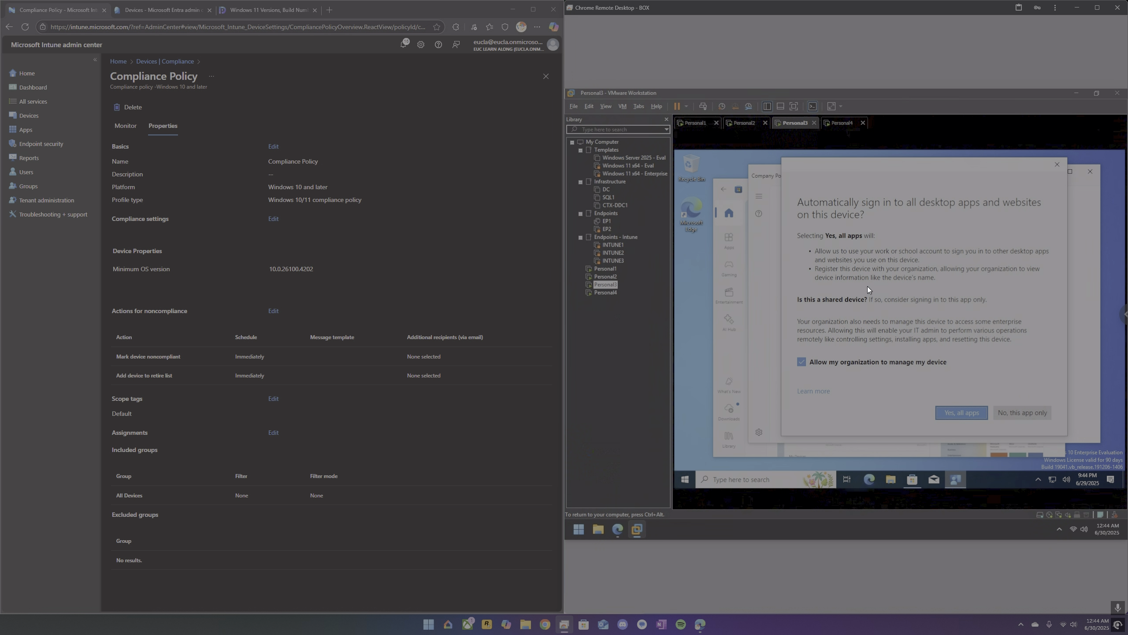
pyautogui.press('Return')
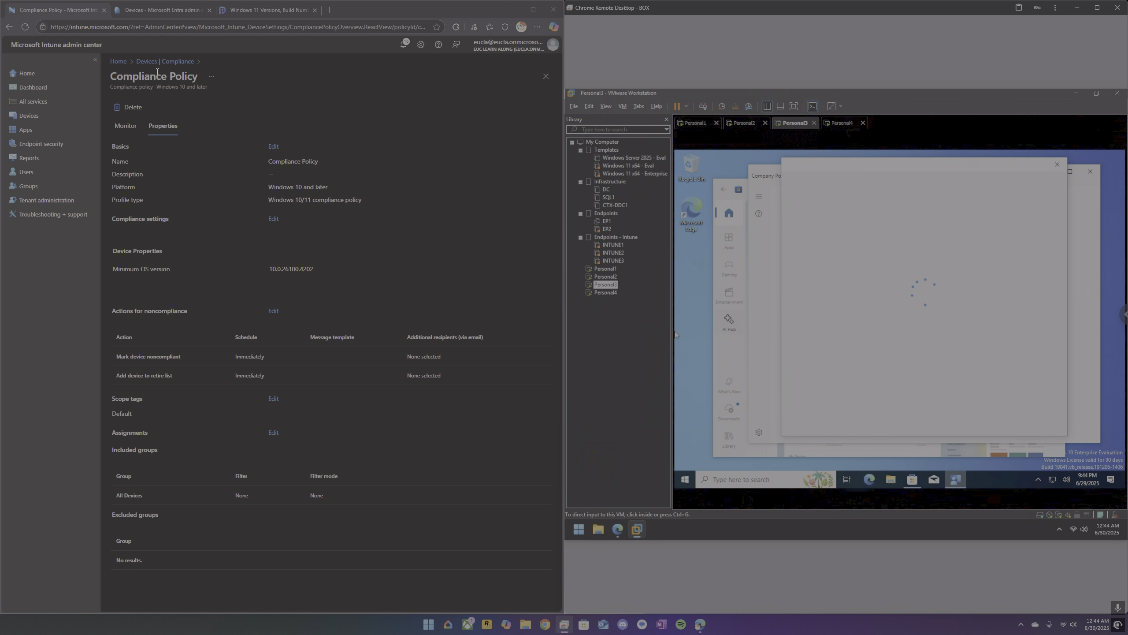
# Check the compliance policy's device status in Intune, and switch to the Personal2 virtual machine.
pyautogui.click(126, 126)
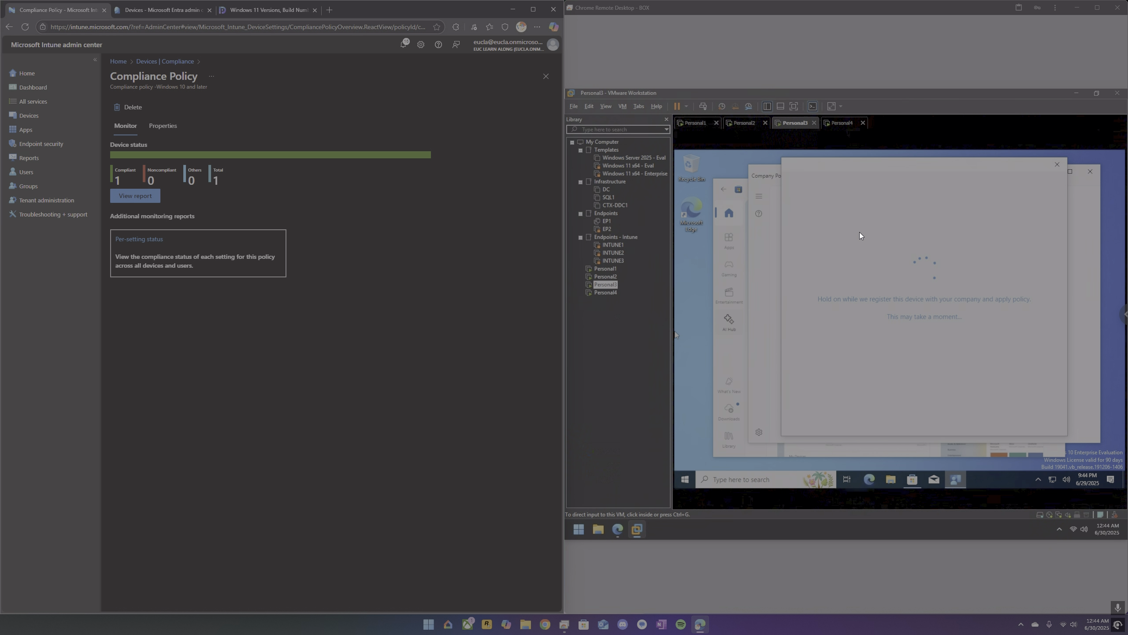
pyautogui.click(742, 125)
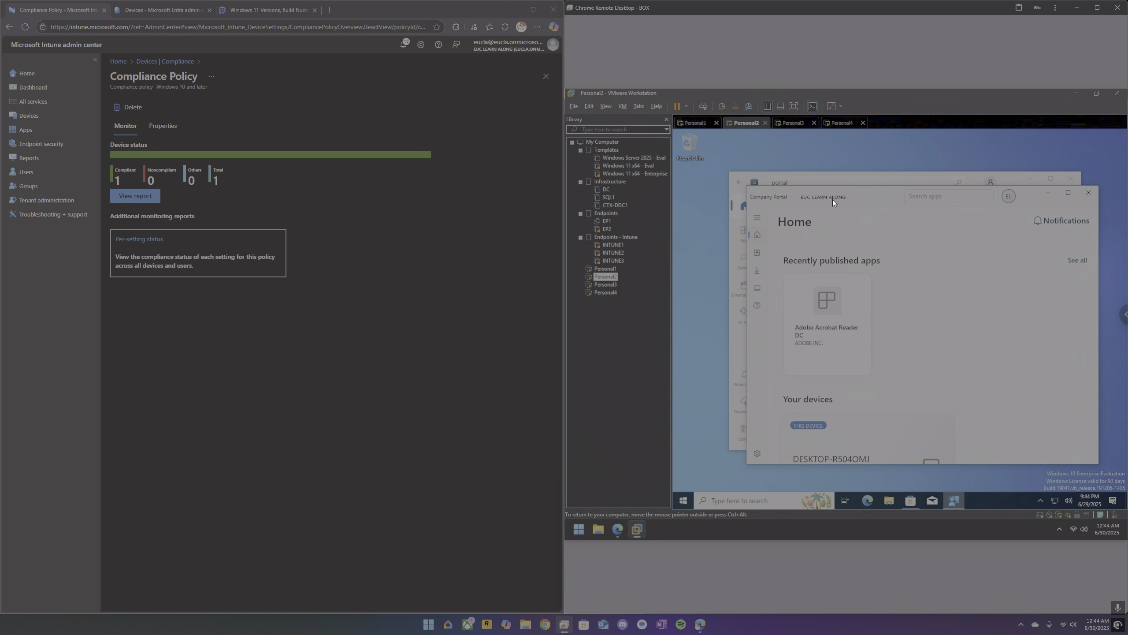
# Start installing Adobe Acrobat Reader DC from Company Portal on the Personal2 virtual machine.
pyautogui.moveTo(833, 198); pyautogui.dragTo(859, 178)
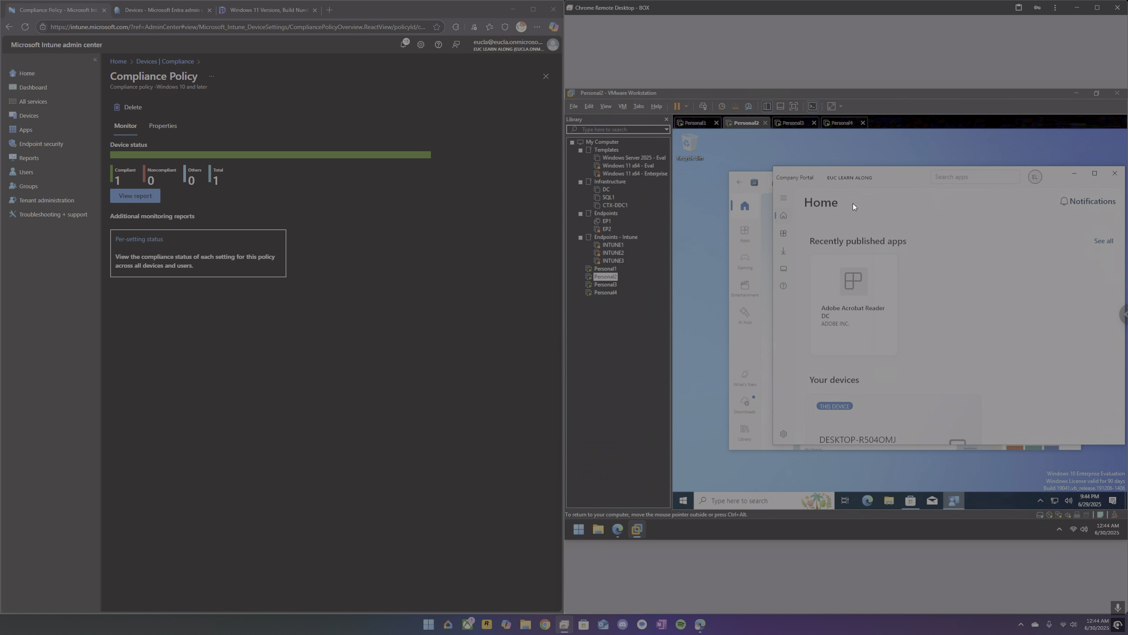
pyautogui.click(850, 286)
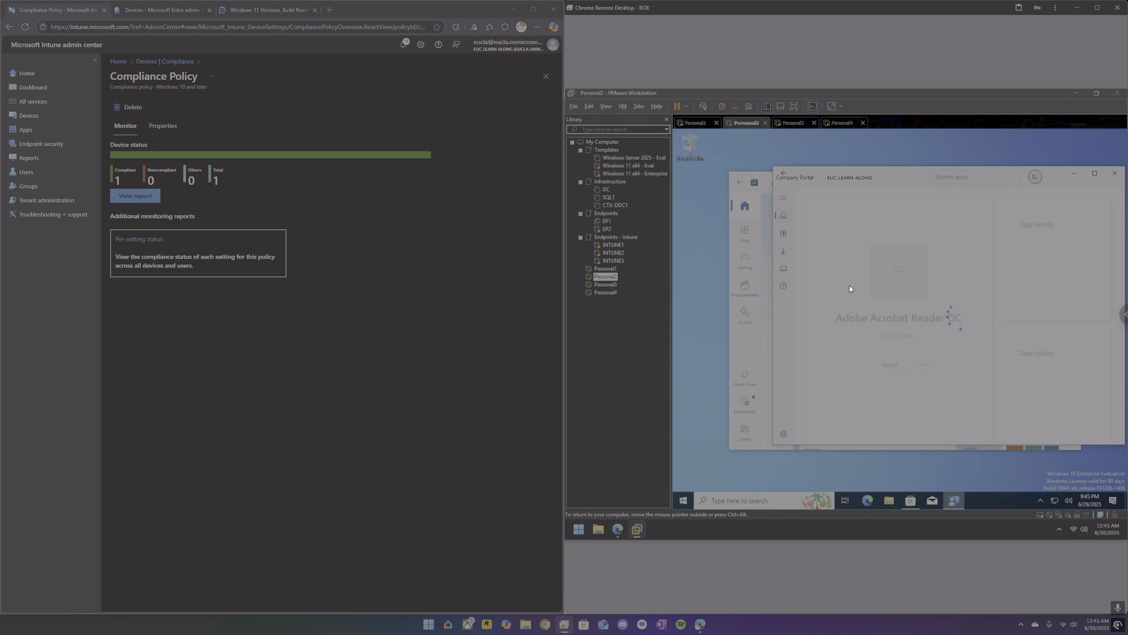
pyautogui.click(887, 367)
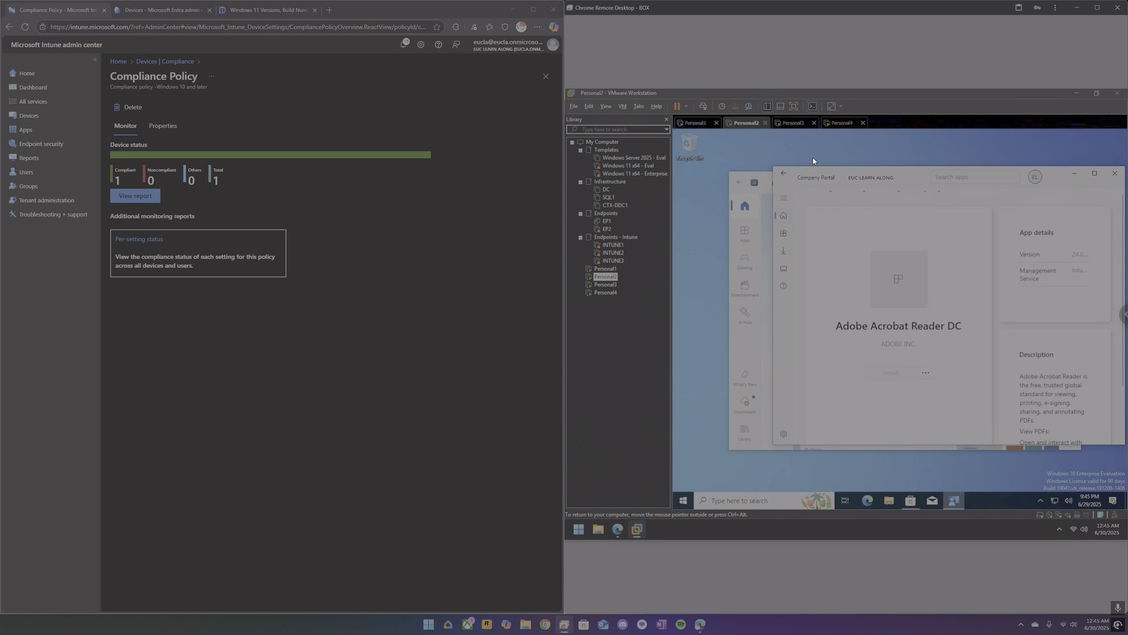
# Finish the account setup on the Personal3 virtual machine and review this device's access status in Company Portal.
pyautogui.click(799, 123)
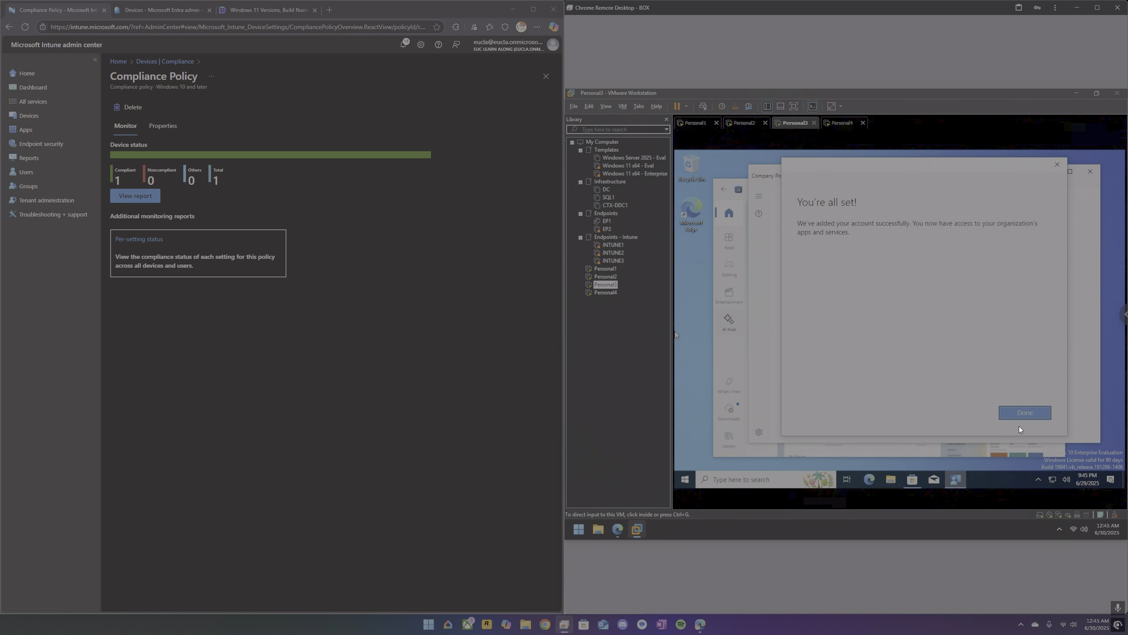
pyautogui.click(1019, 417)
pyautogui.click(1030, 413)
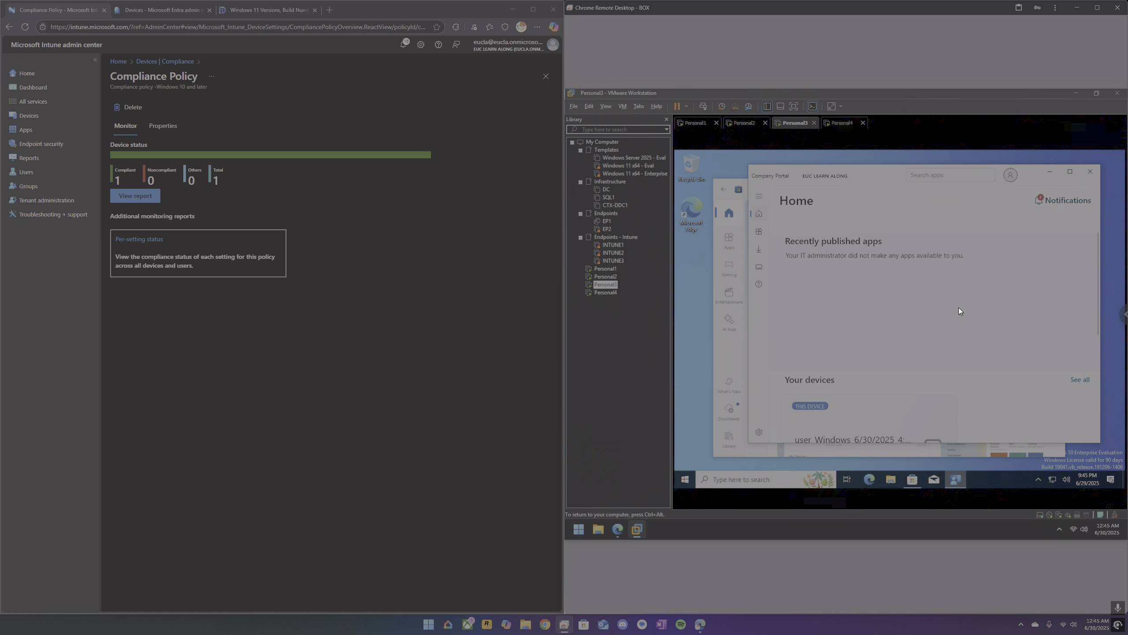
pyautogui.scroll(-3, 947, 302)
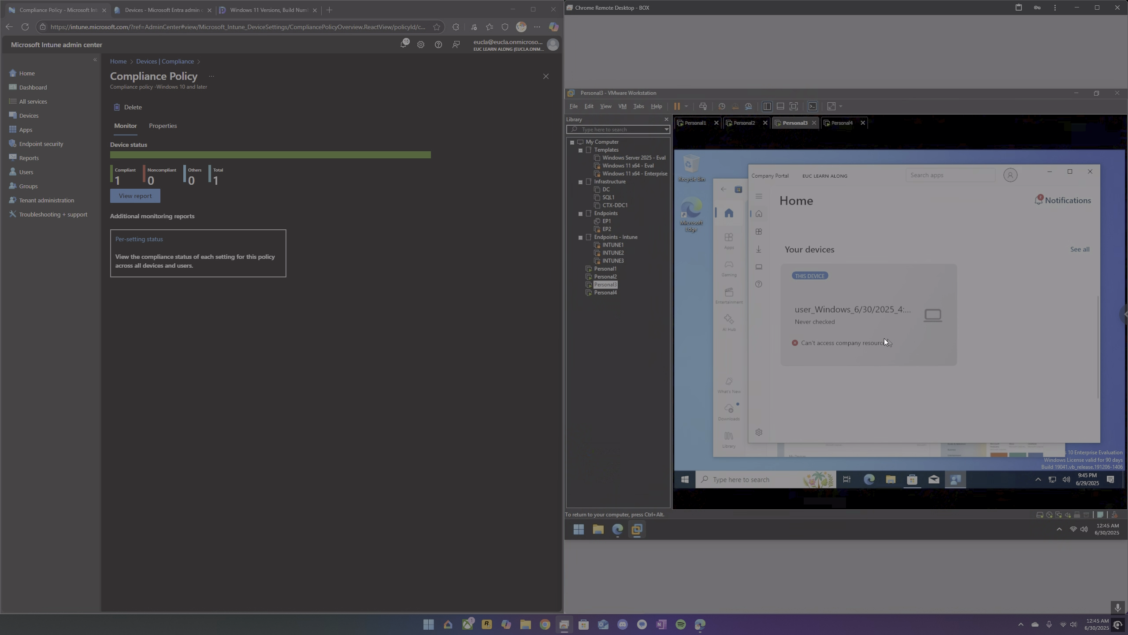
pyautogui.click(882, 339)
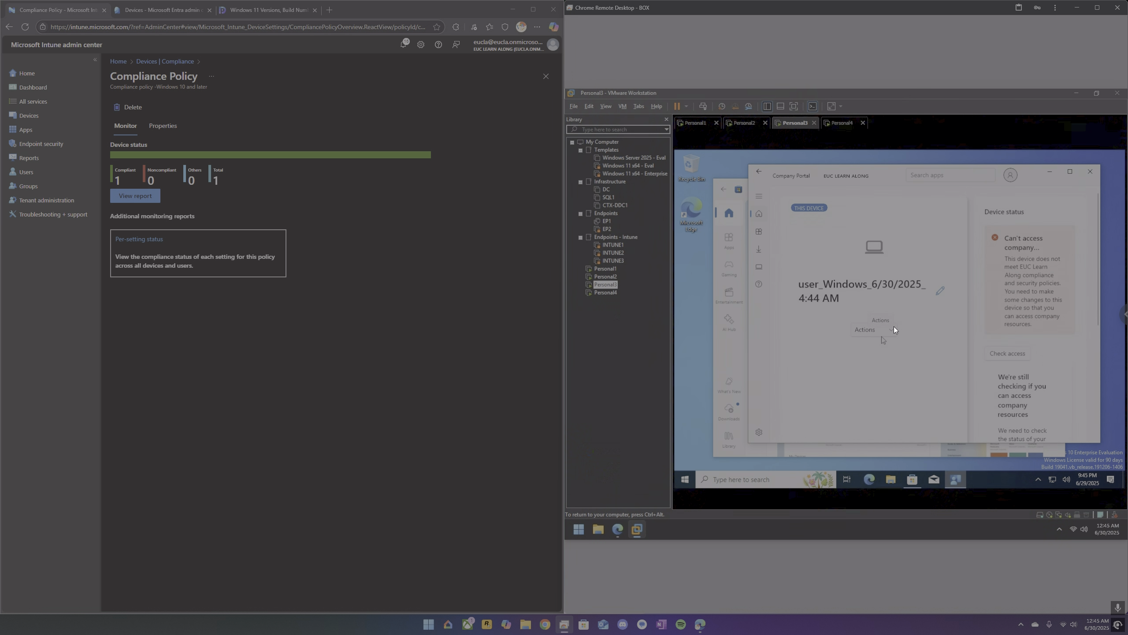
pyautogui.scroll(-2, 973, 325)
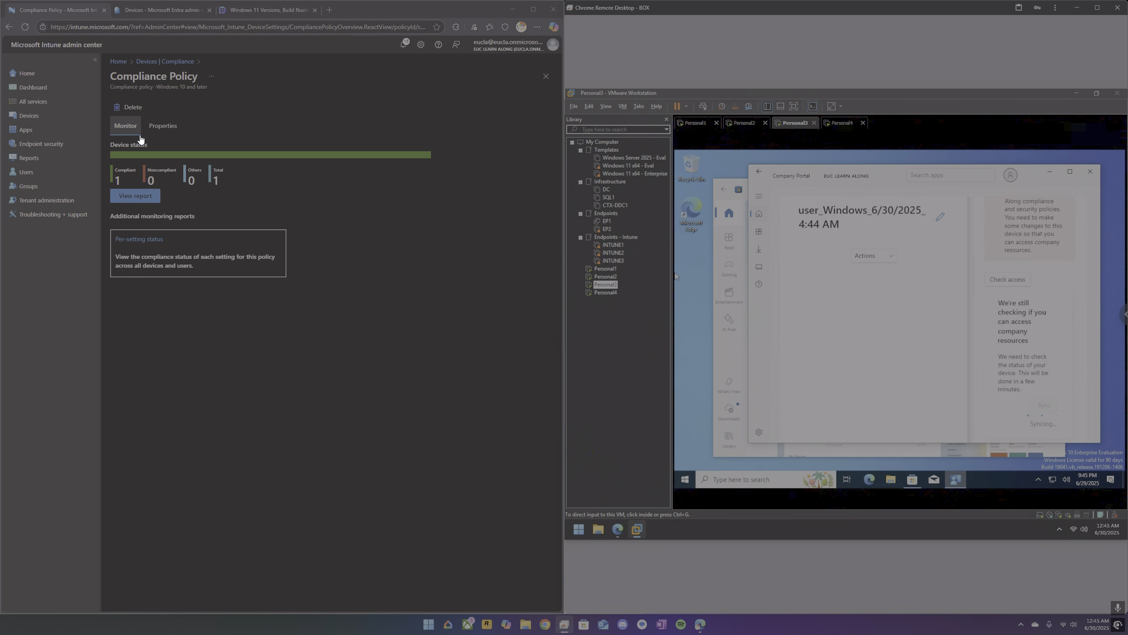
# Check the compliance of all devices in Intune with the device name column widened, and return to Personal2 to check the Adobe Acrobat Reader DC installation.
pyautogui.click(42, 116)
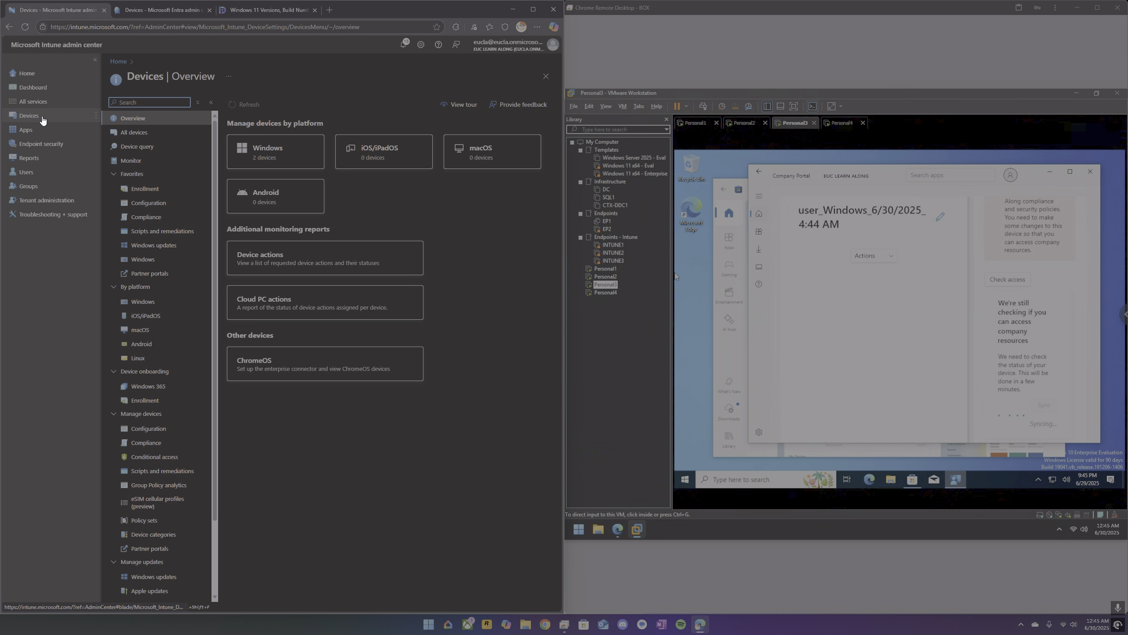
pyautogui.click(145, 133)
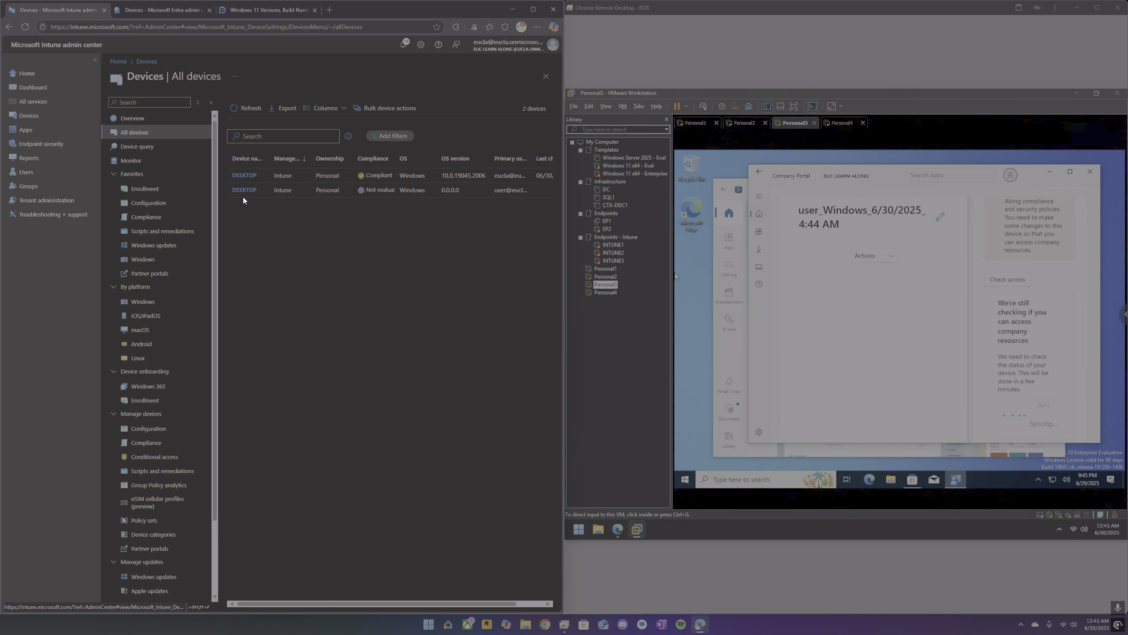
pyautogui.moveTo(270, 159); pyautogui.dragTo(315, 156)
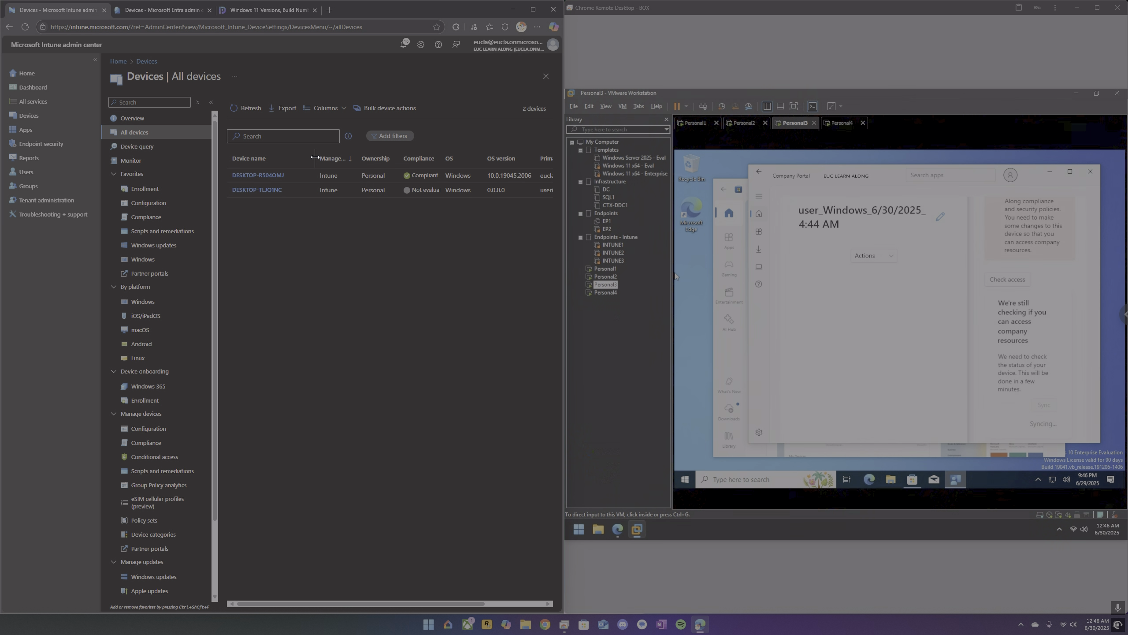
pyautogui.click(750, 126)
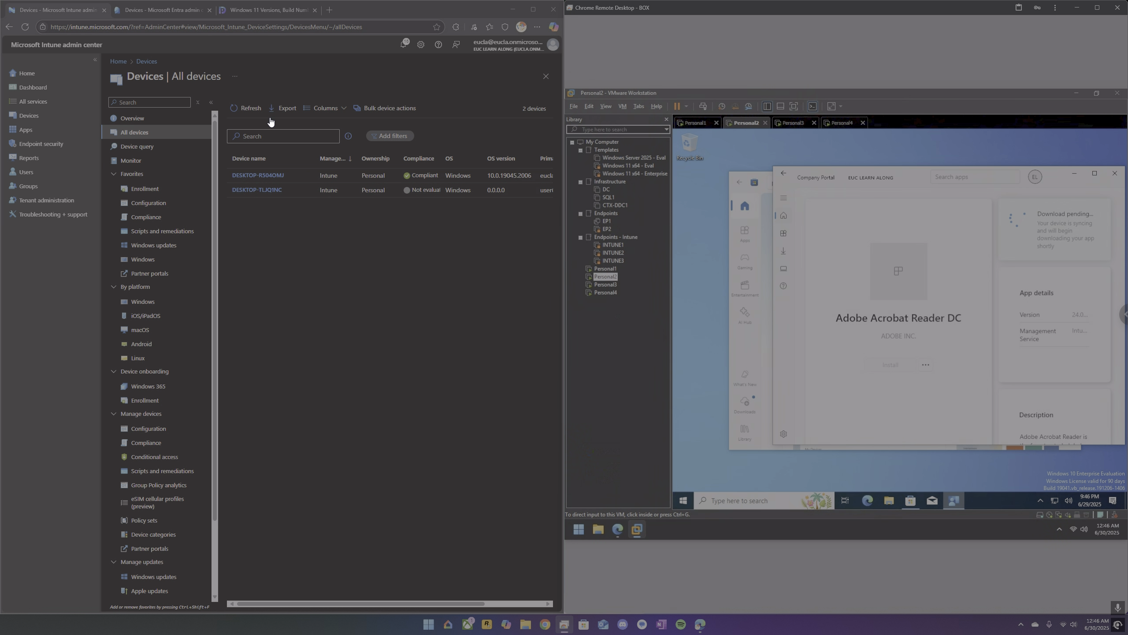
# Refresh the list of all devices in Intune and check the access sync on the Personal3 virtual machine.
pyautogui.click(243, 109)
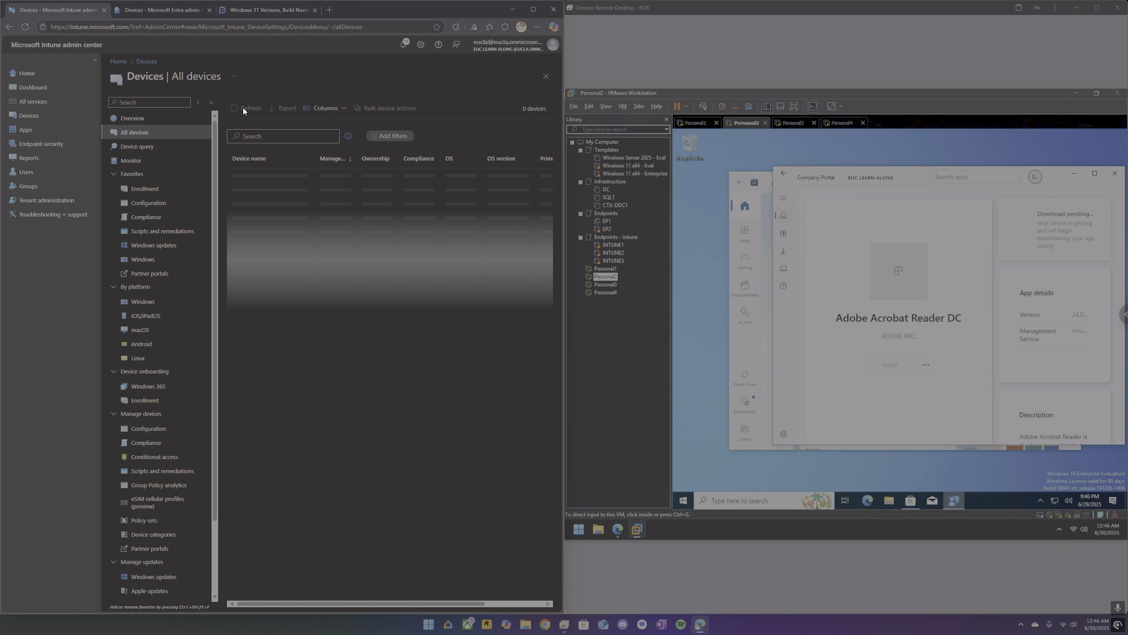
pyautogui.click(244, 108)
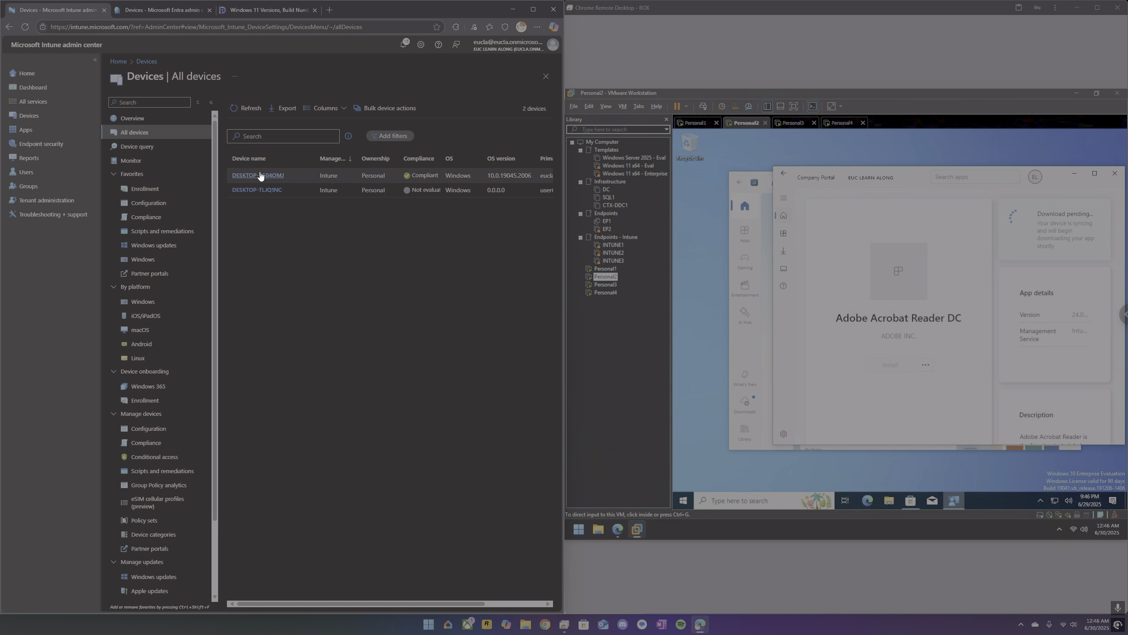
pyautogui.click(794, 125)
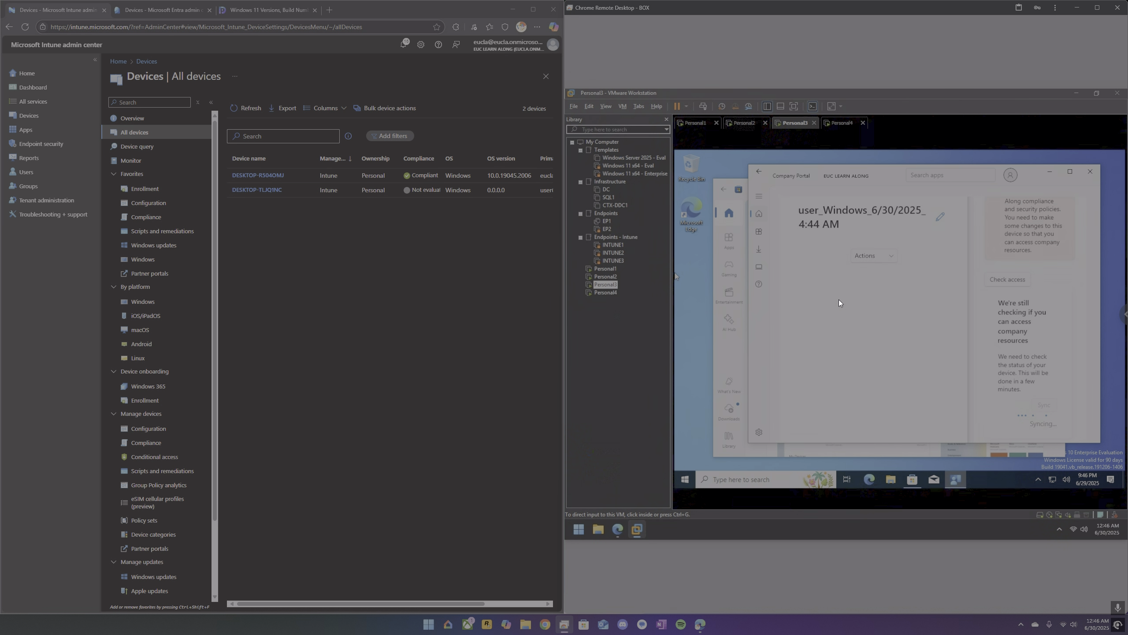
pyautogui.click(249, 108)
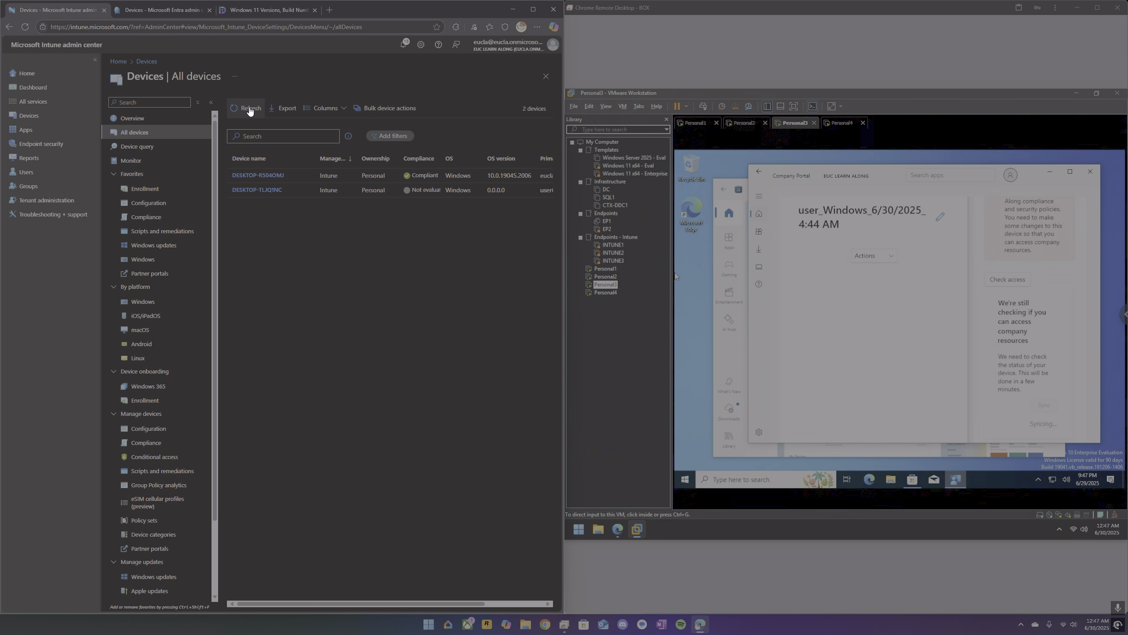
# Refresh all devices in Microsoft Entra and review DESKTOP-R504OMJ's compliance down to the Default Device Compliance Policy settings.
pyautogui.click(164, 11)
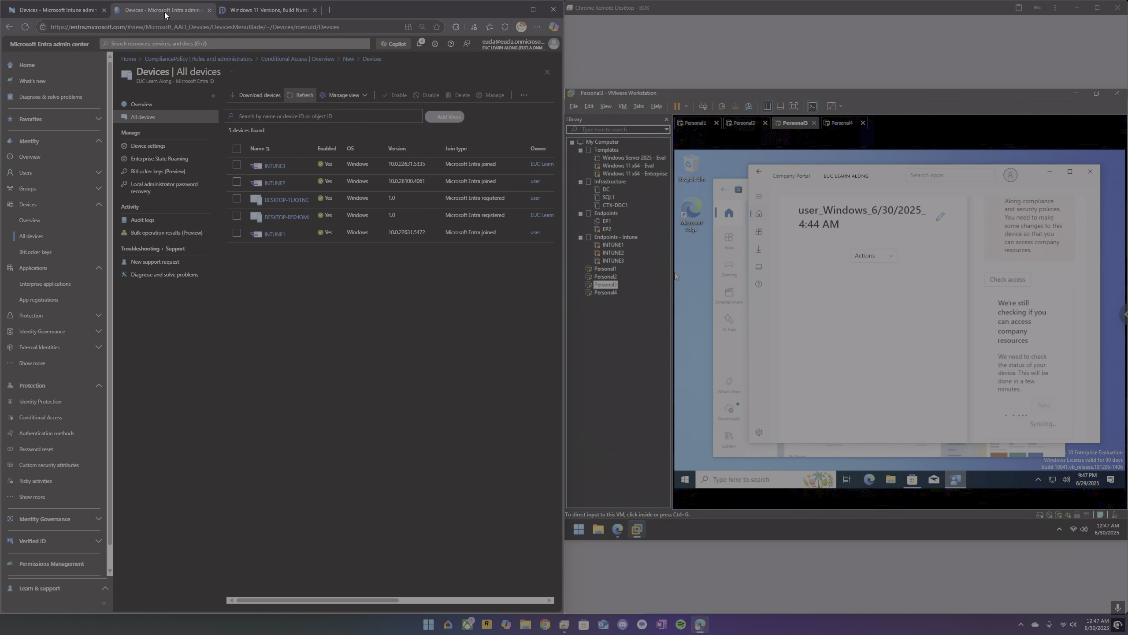
pyautogui.click(300, 96)
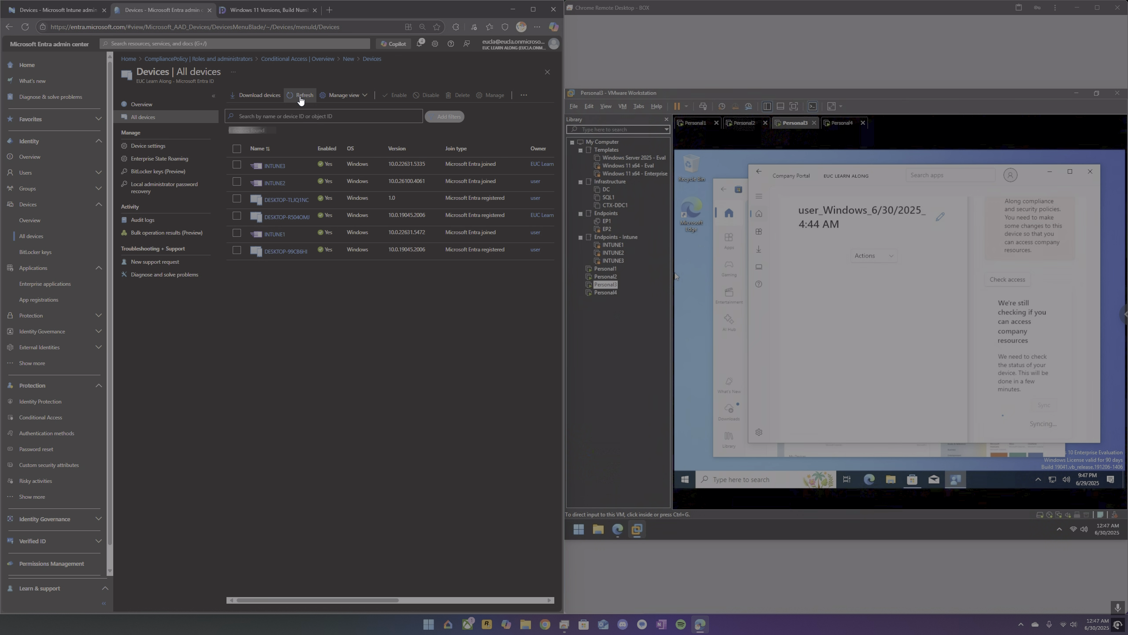
pyautogui.click(295, 218)
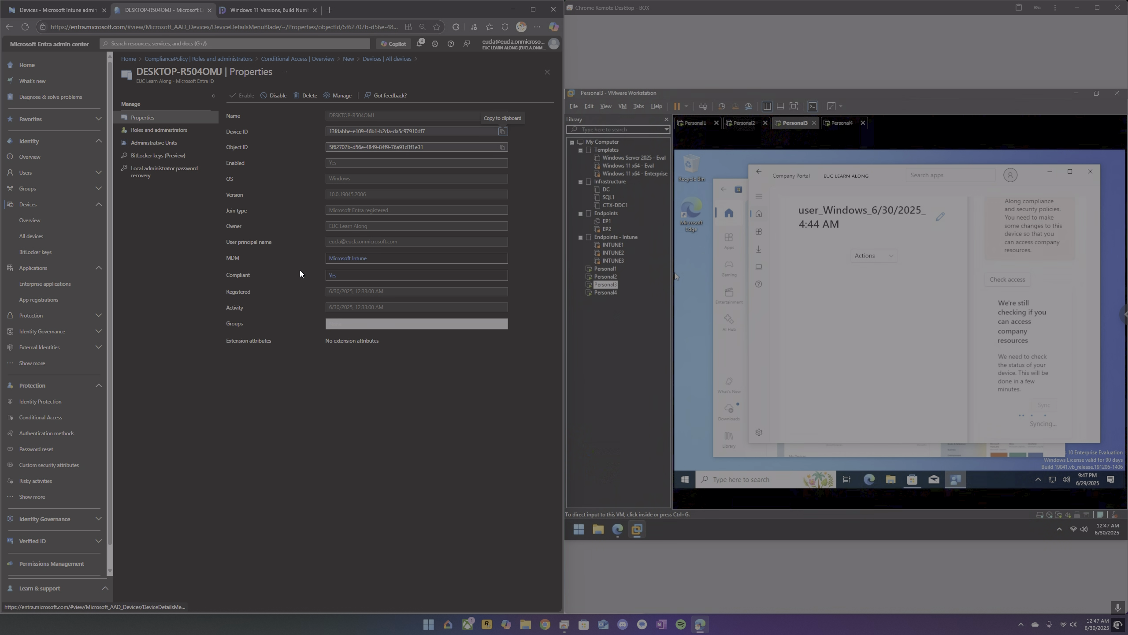
pyautogui.click(331, 276)
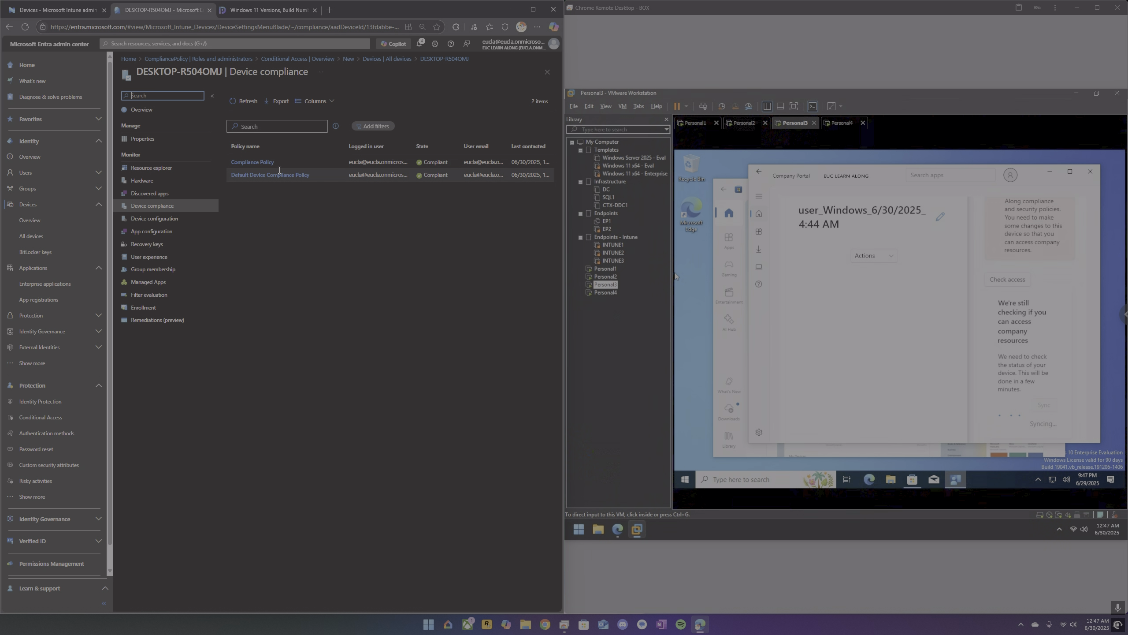
pyautogui.click(280, 175)
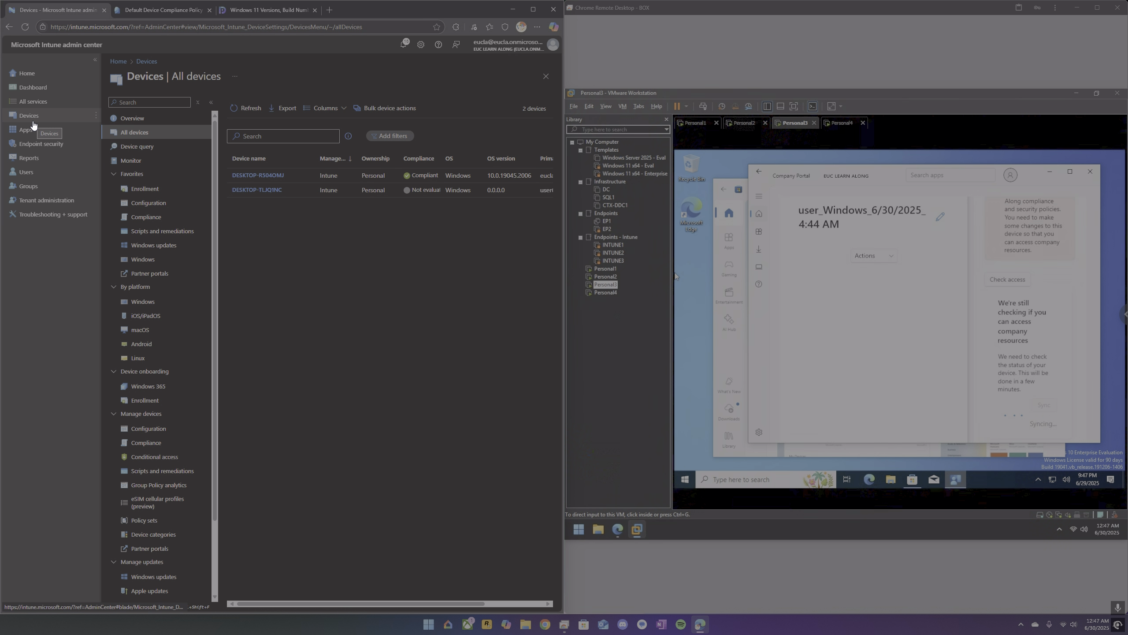
# In Intune, review the properties of the Default compliance policy for Android and return to the compliance policies.
pyautogui.click(149, 217)
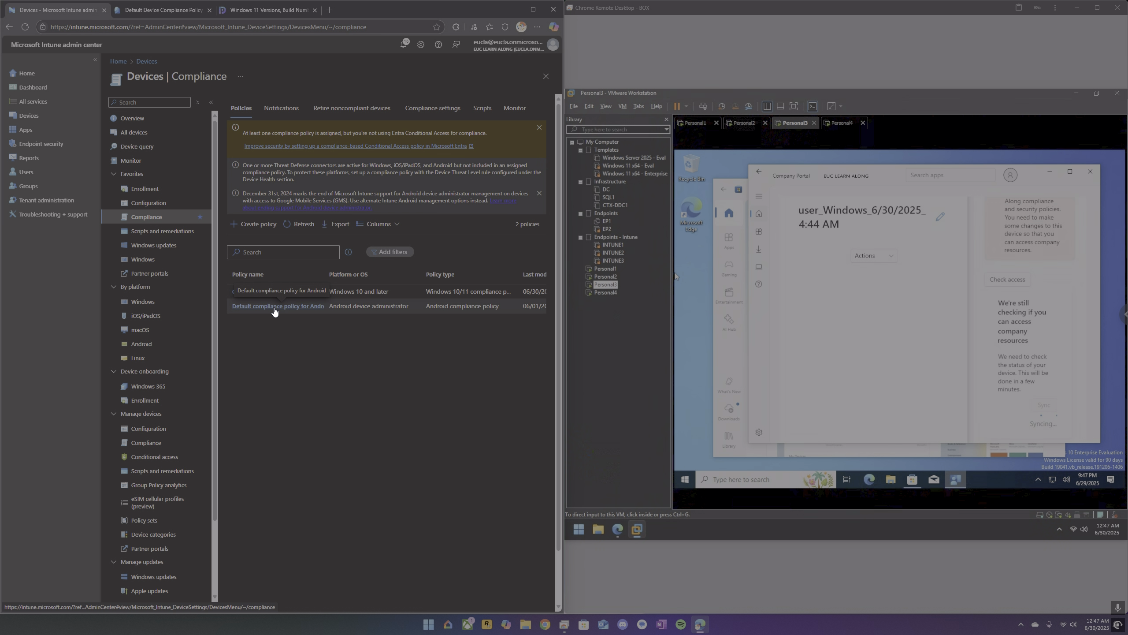
pyautogui.click(275, 306)
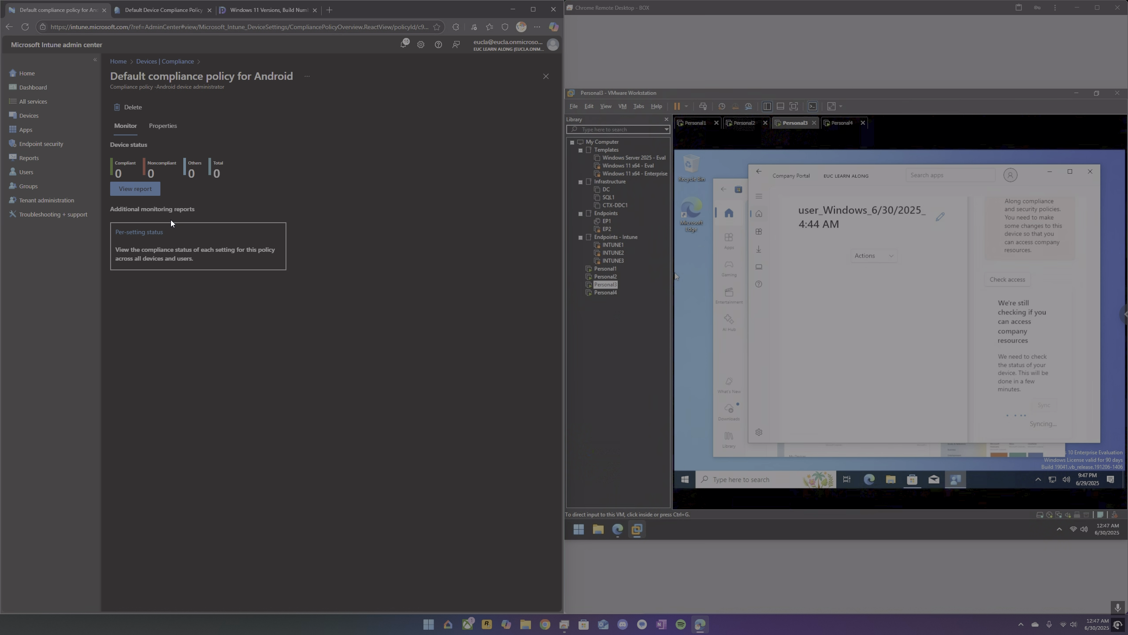
pyautogui.click(162, 126)
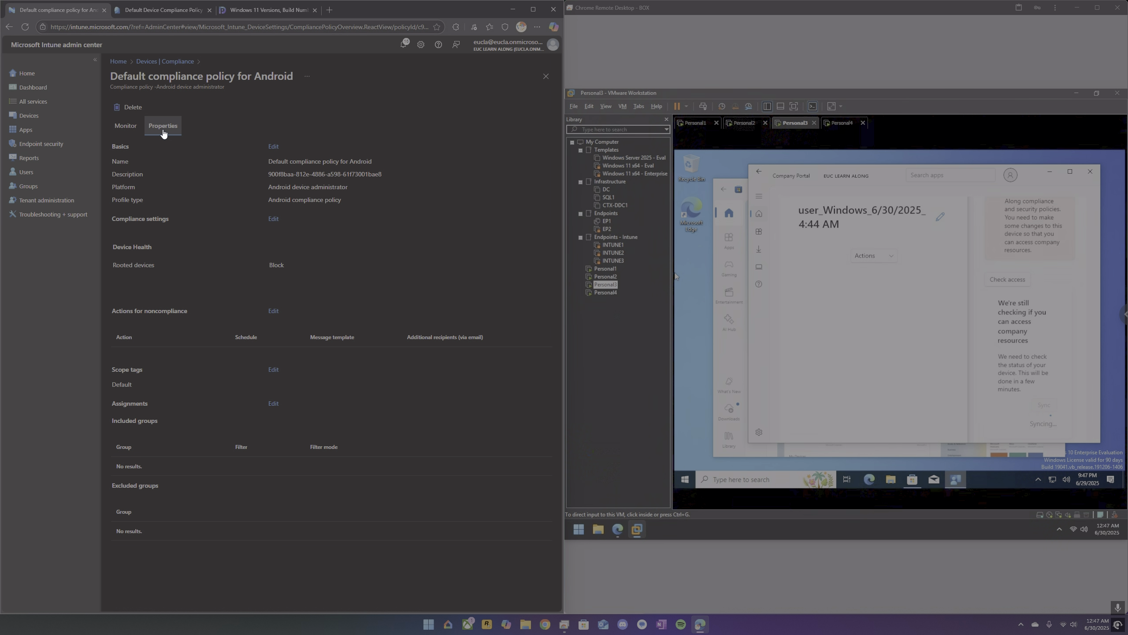
pyautogui.click(162, 65)
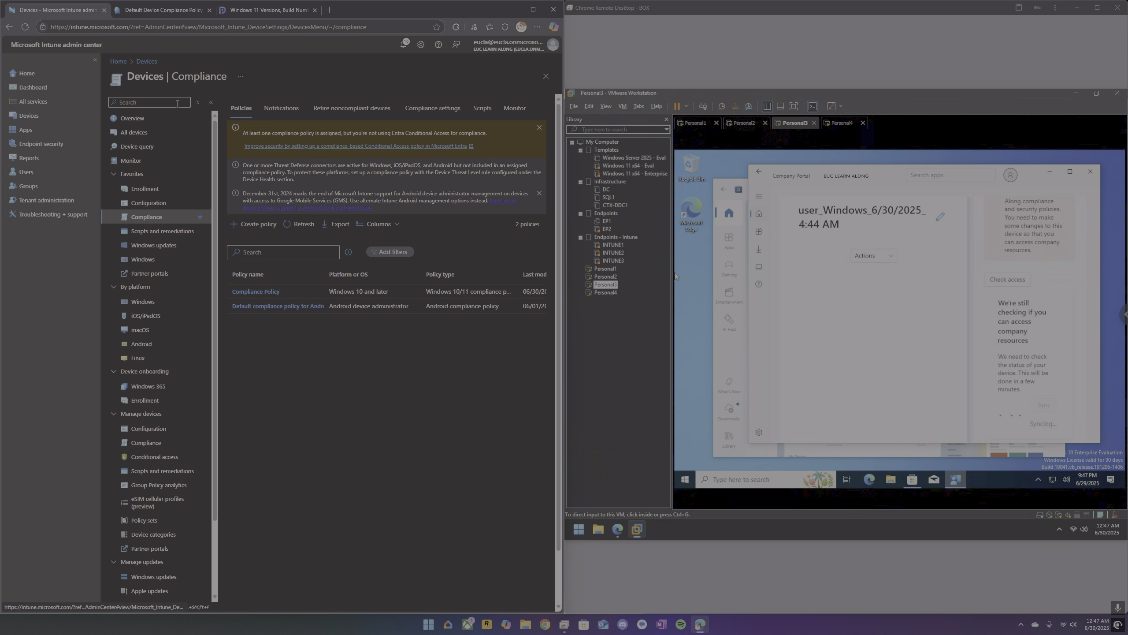
# View the device status report of the Windows policy named Compliance Policy and refresh it.
pyautogui.click(267, 293)
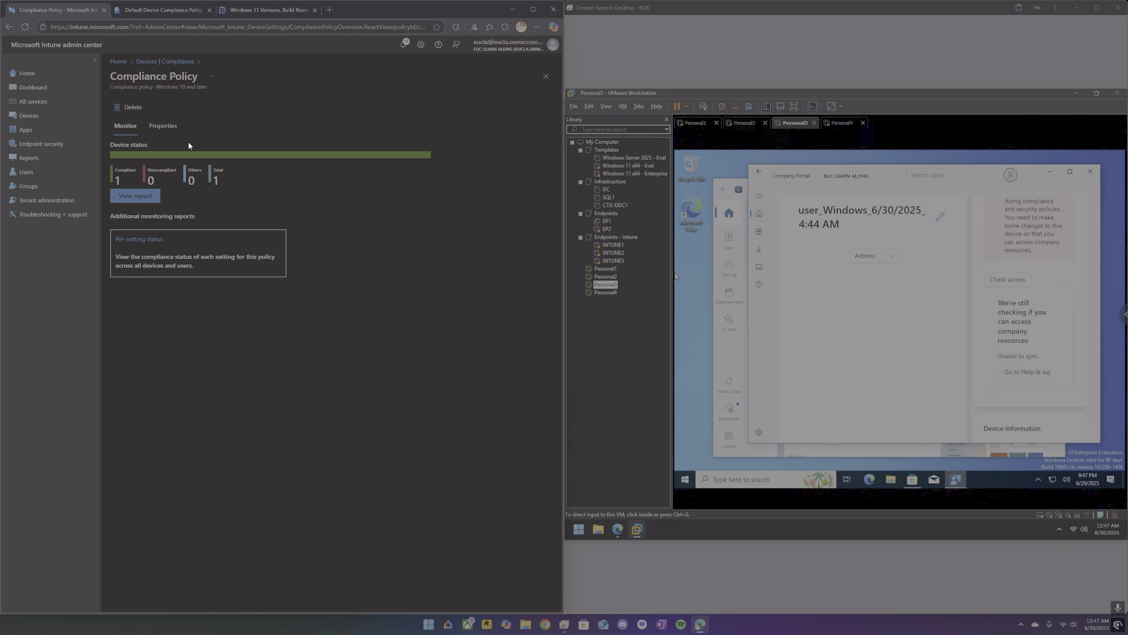
pyautogui.click(154, 196)
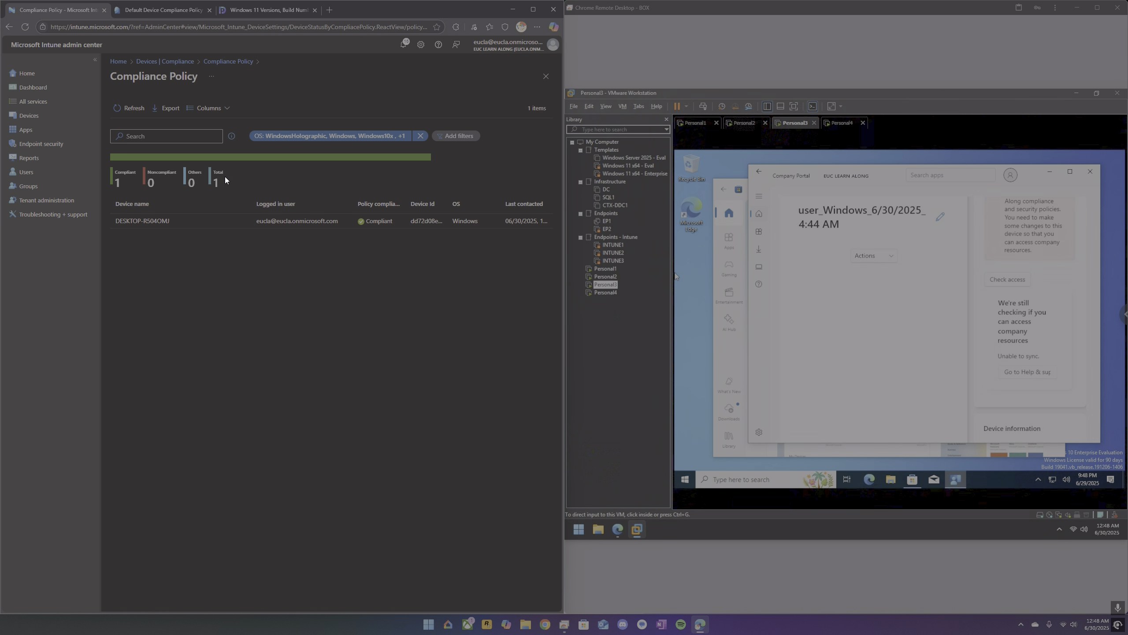
pyautogui.click(126, 112)
# Look over Personal3's device status in Company Portal and return to its Home page.
pyautogui.click(888, 332)
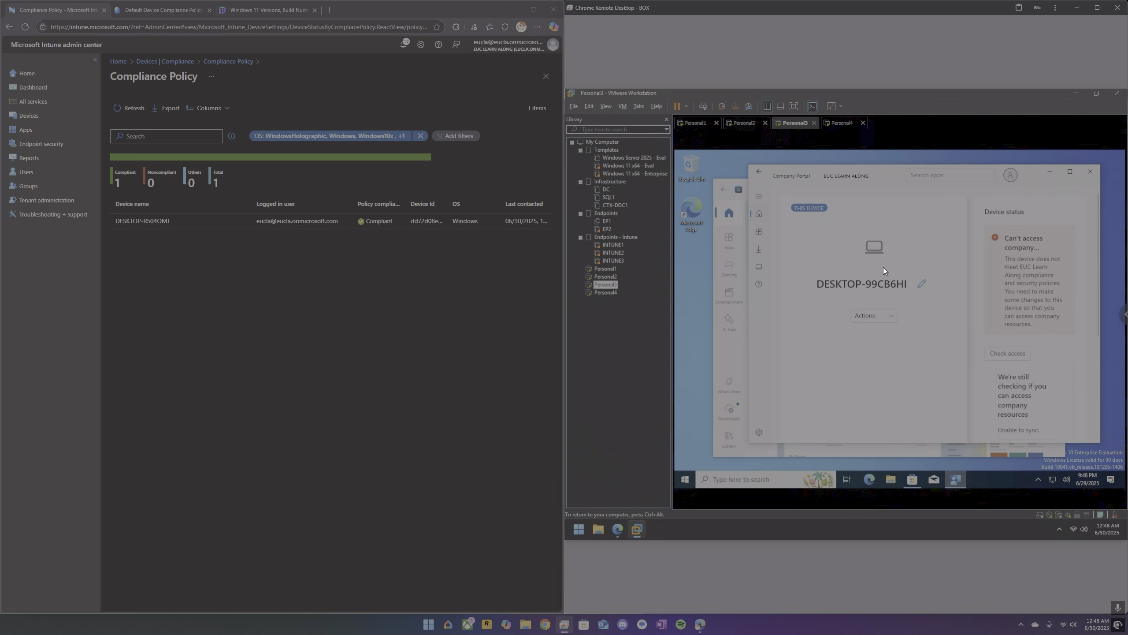
pyautogui.click(762, 196)
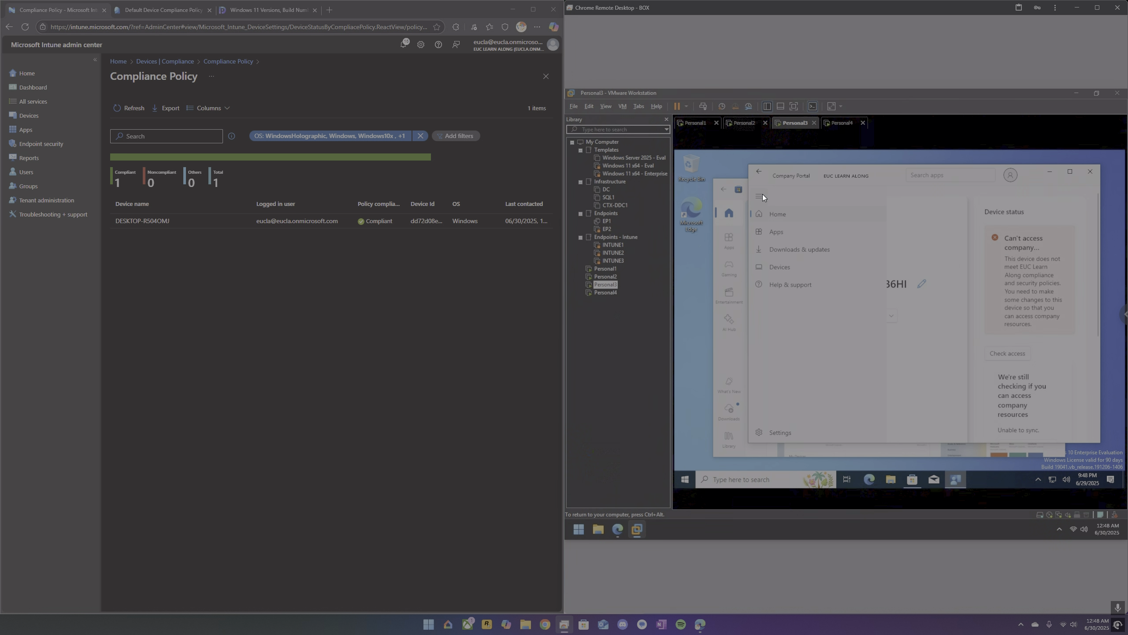
pyautogui.click(781, 215)
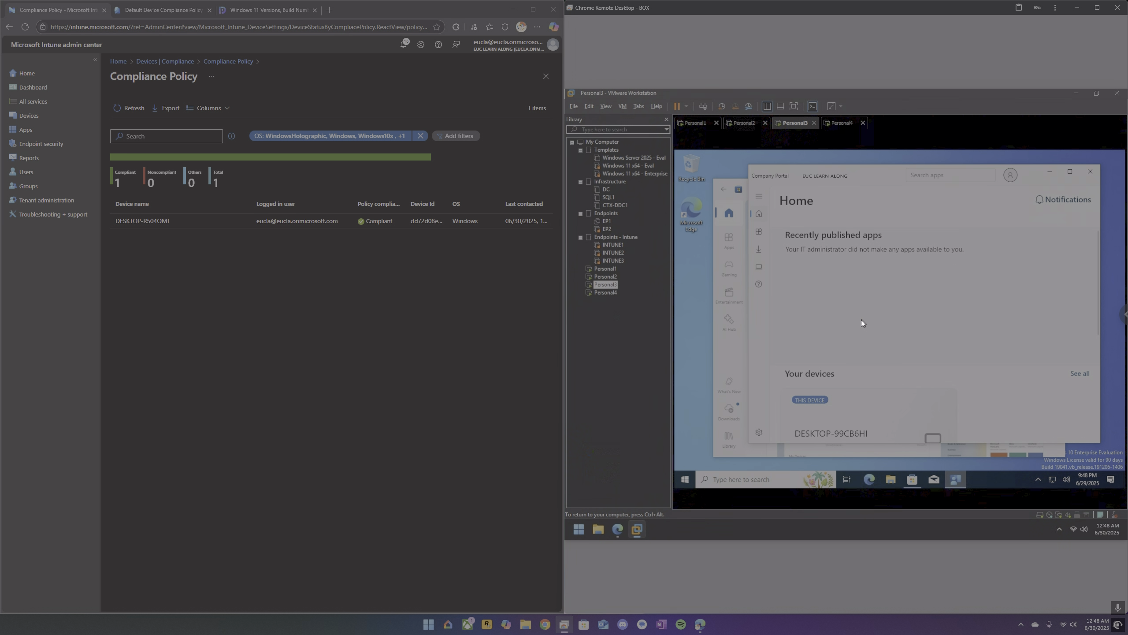
# Compare Intune's Windows devices with all devices registered in Microsoft Entra, and refresh the Intune list.
pyautogui.click(41, 123)
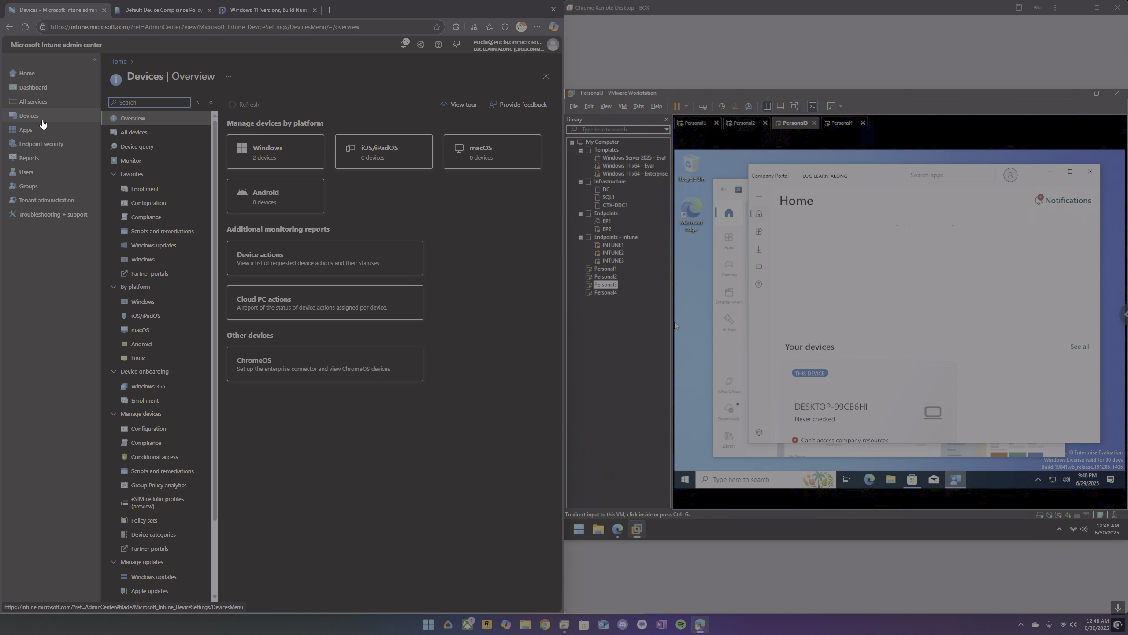
pyautogui.click(143, 302)
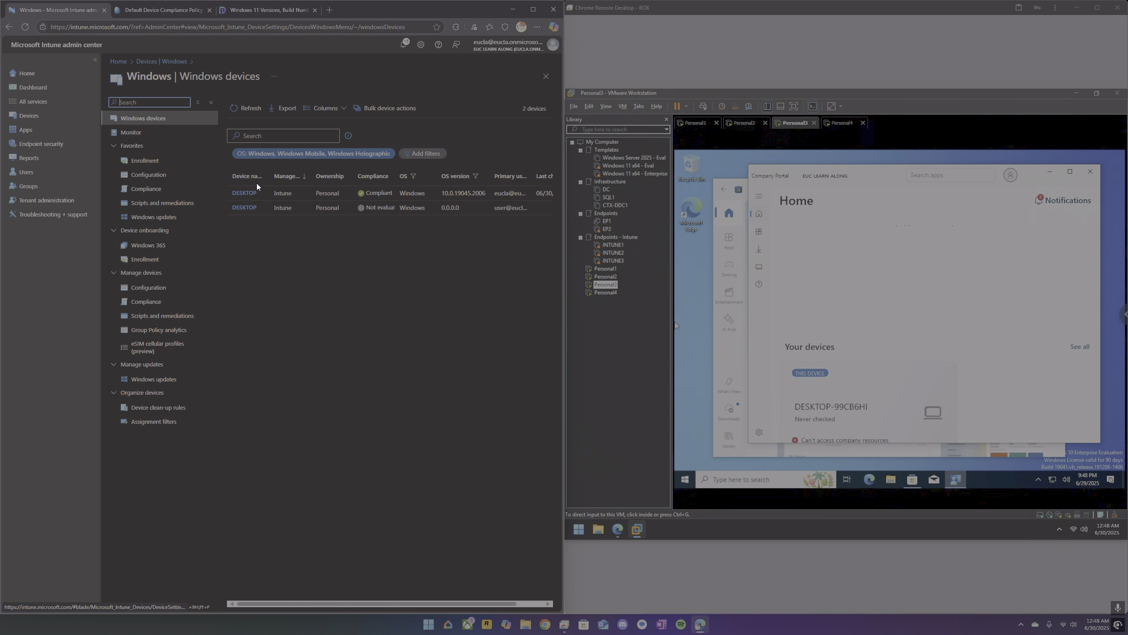
pyautogui.click(167, 15)
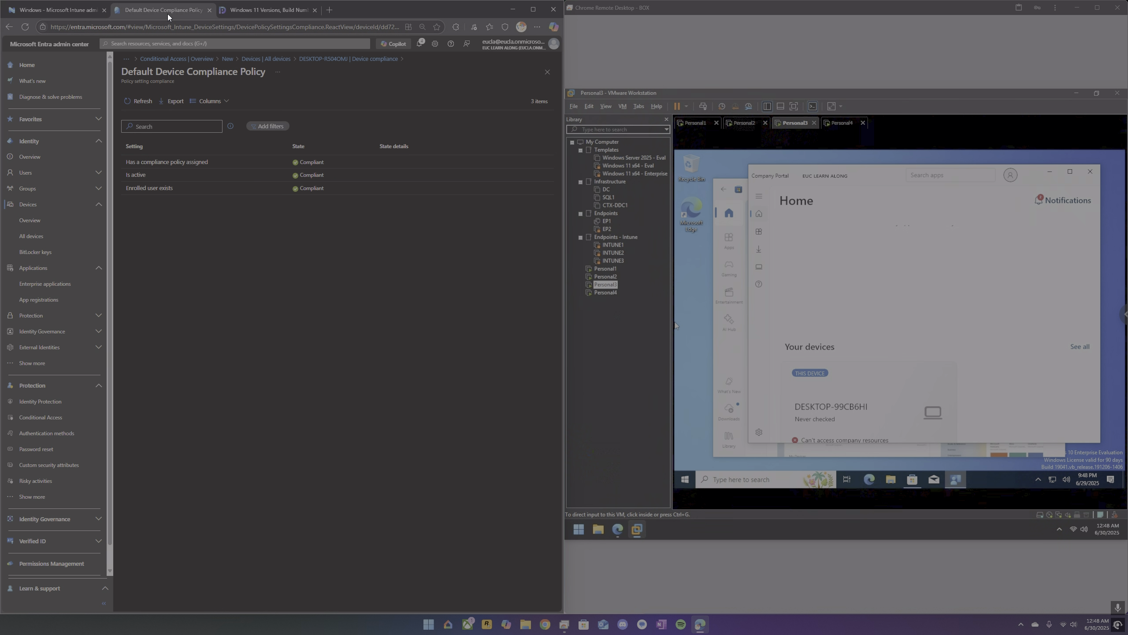
pyautogui.click(31, 237)
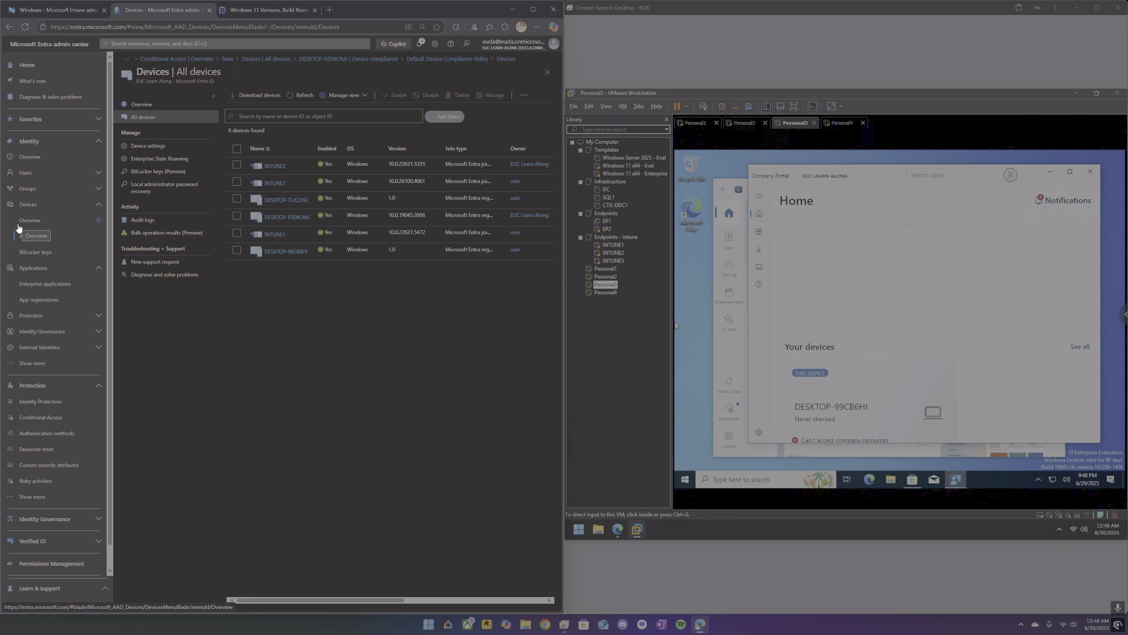
pyautogui.click(66, 12)
pyautogui.click(240, 111)
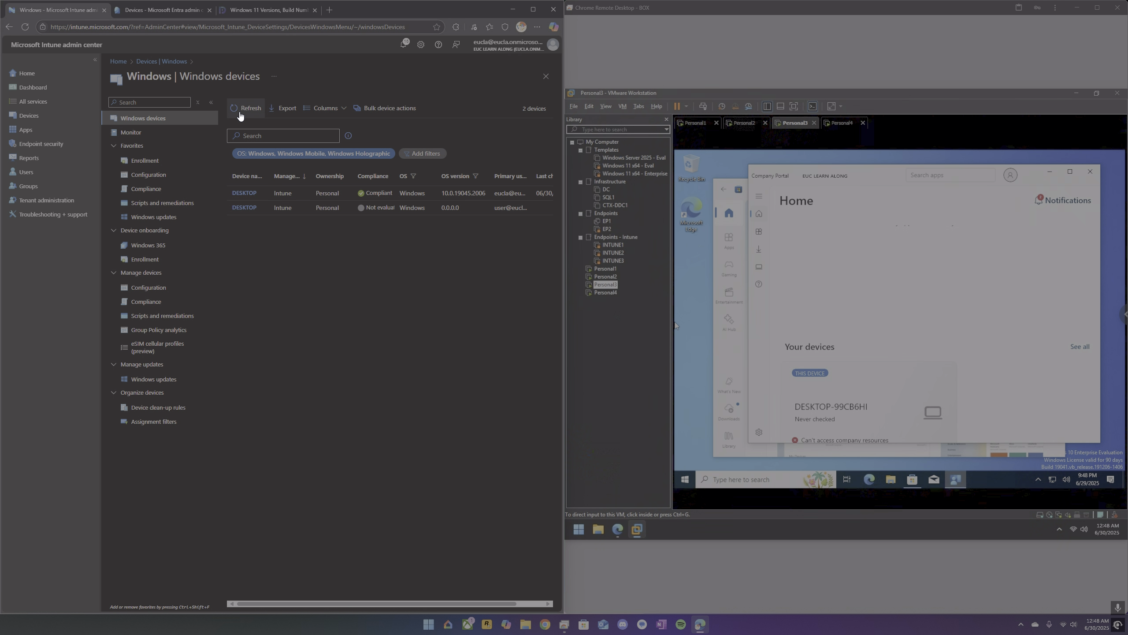
# Open DESKTOP-TLJQ1NC from Intune's Windows devices and initiate a sync with it.
pyautogui.click(247, 208)
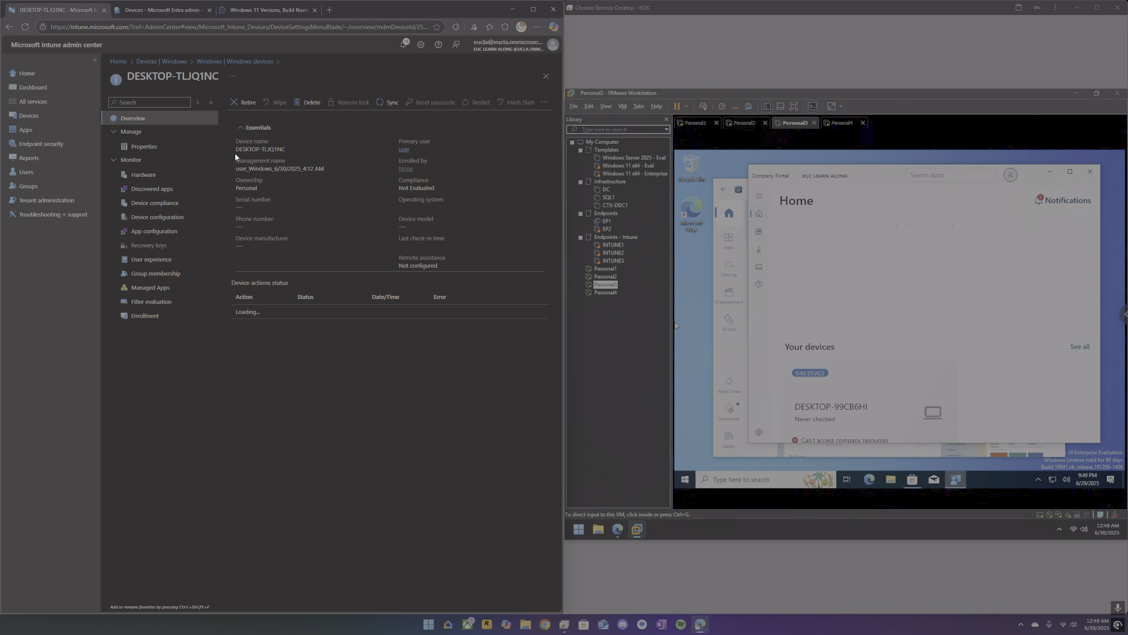
pyautogui.click(376, 108)
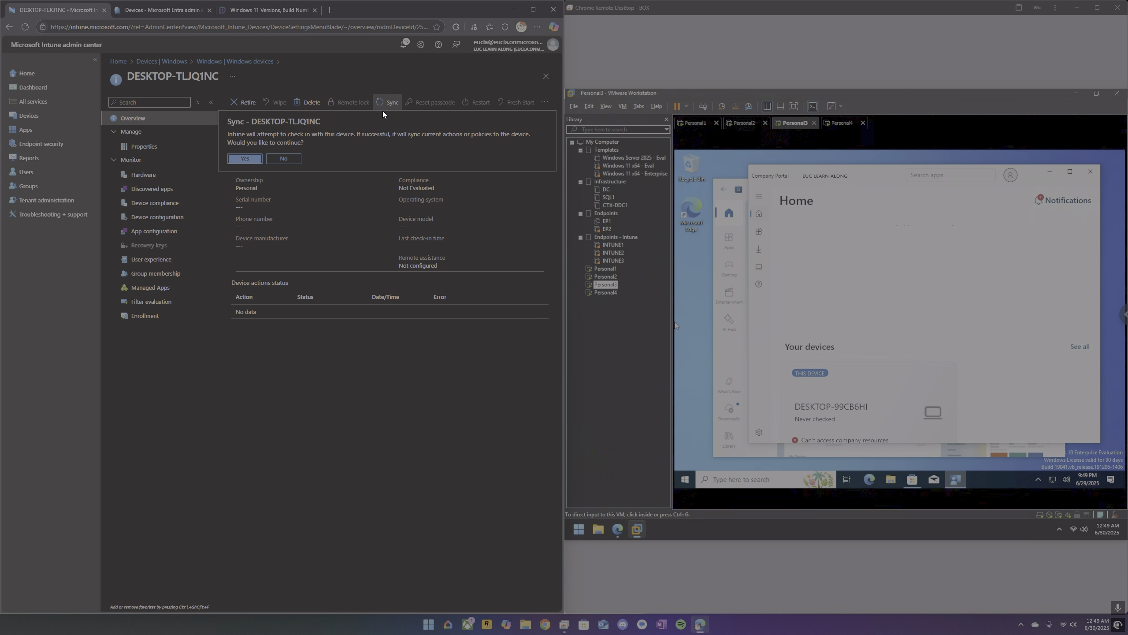
pyautogui.click(253, 160)
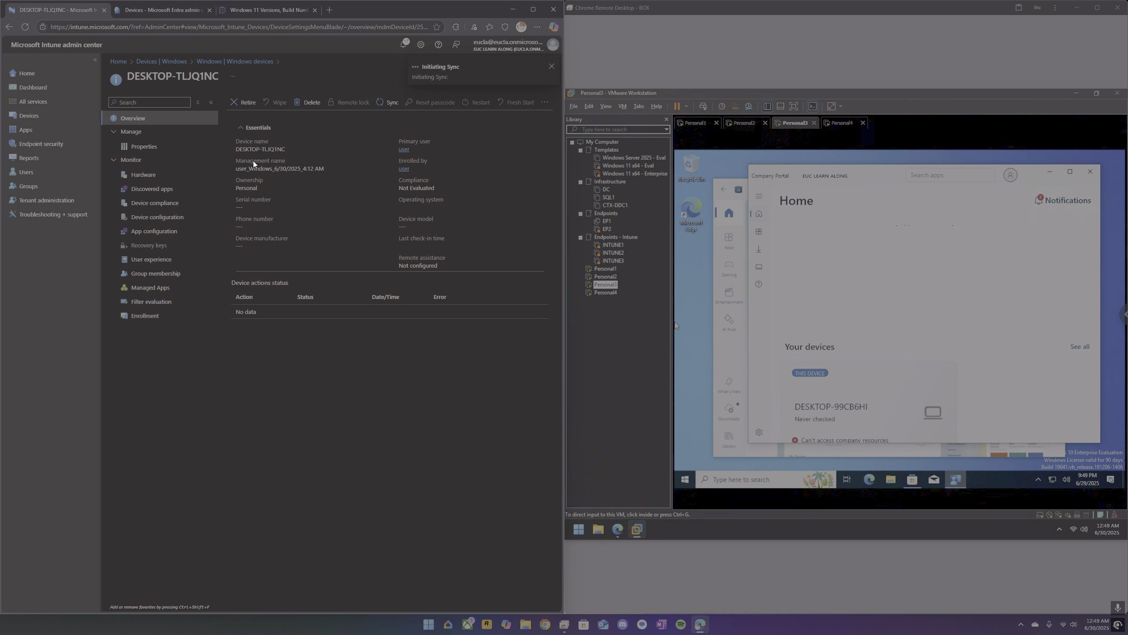
# Return to the Windows devices list, refresh it and widen the device name column to read the full names.
pyautogui.click(211, 62)
pyautogui.click(240, 111)
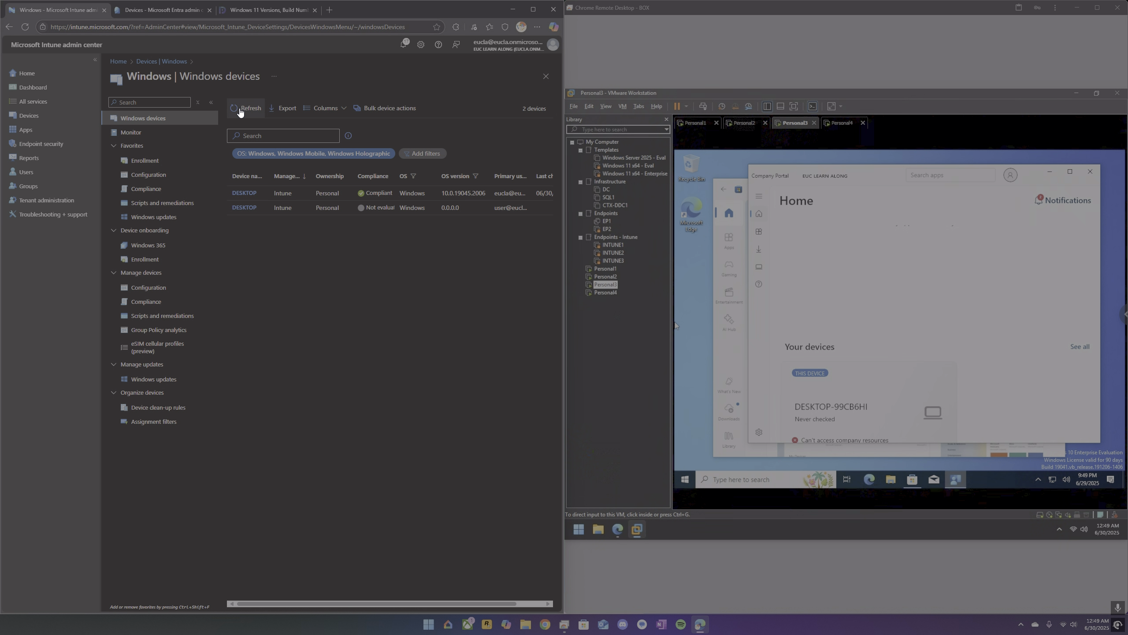
pyautogui.moveTo(270, 173); pyautogui.dragTo(306, 173)
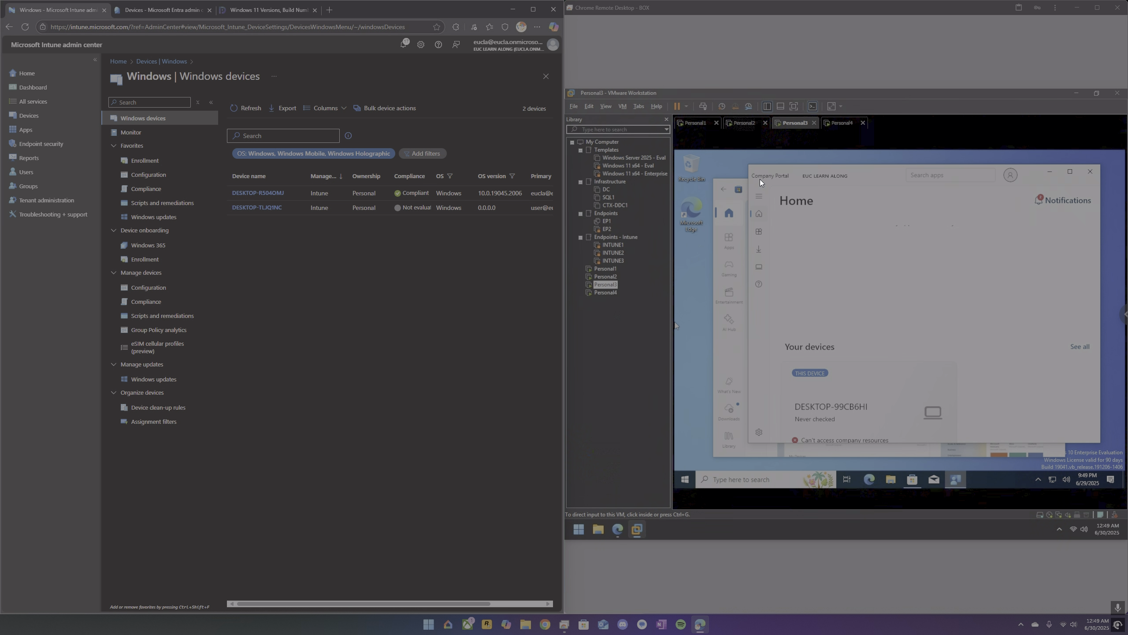
# Check the app download on Personal2, initiate an Intune sync for DESKTOP-R504OMJ and return to the Windows devices list.
pyautogui.click(746, 124)
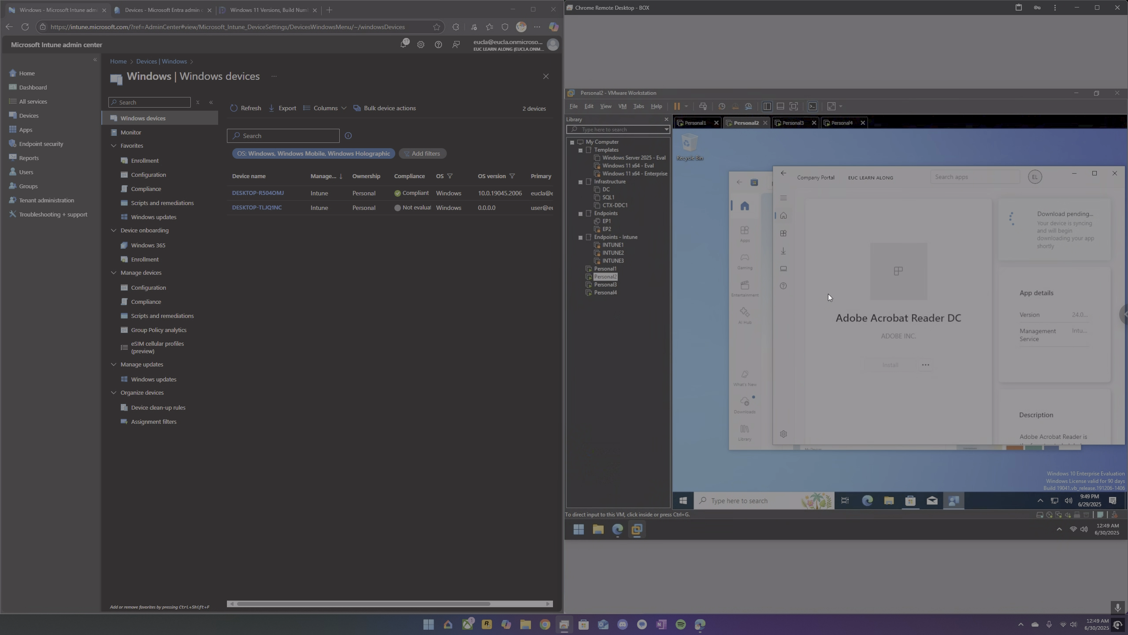
pyautogui.click(267, 194)
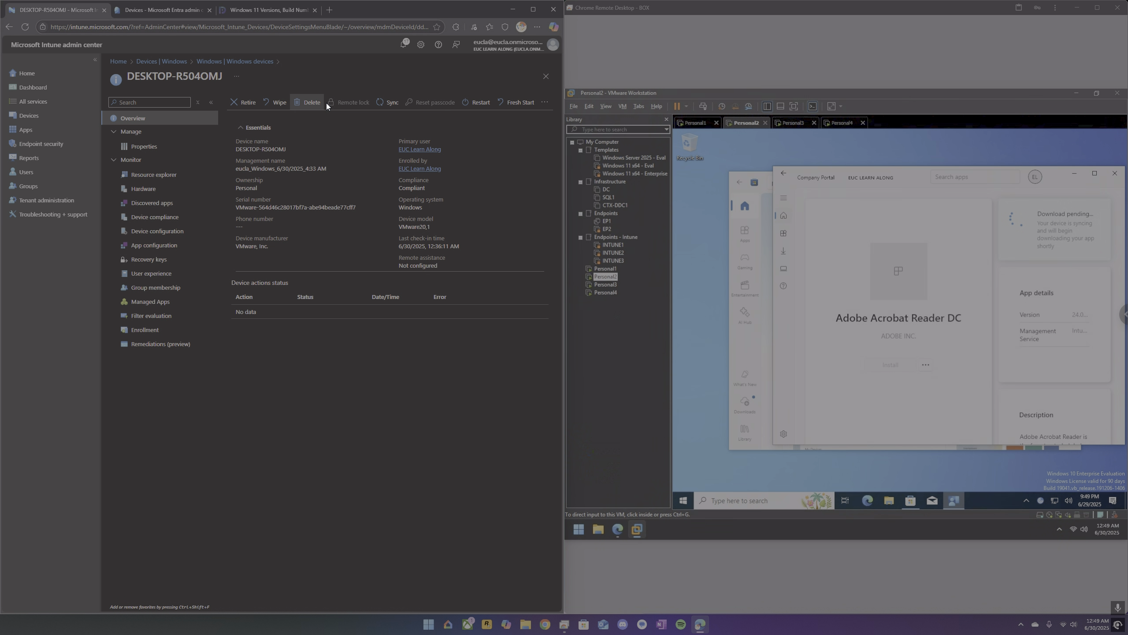
pyautogui.click(390, 103)
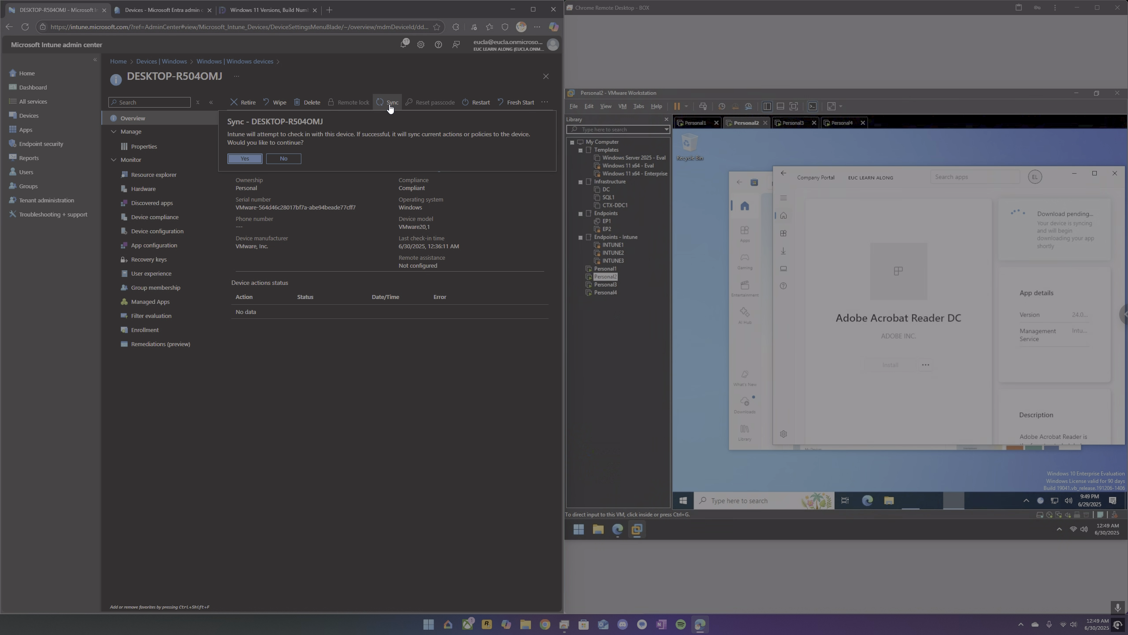
pyautogui.click(245, 159)
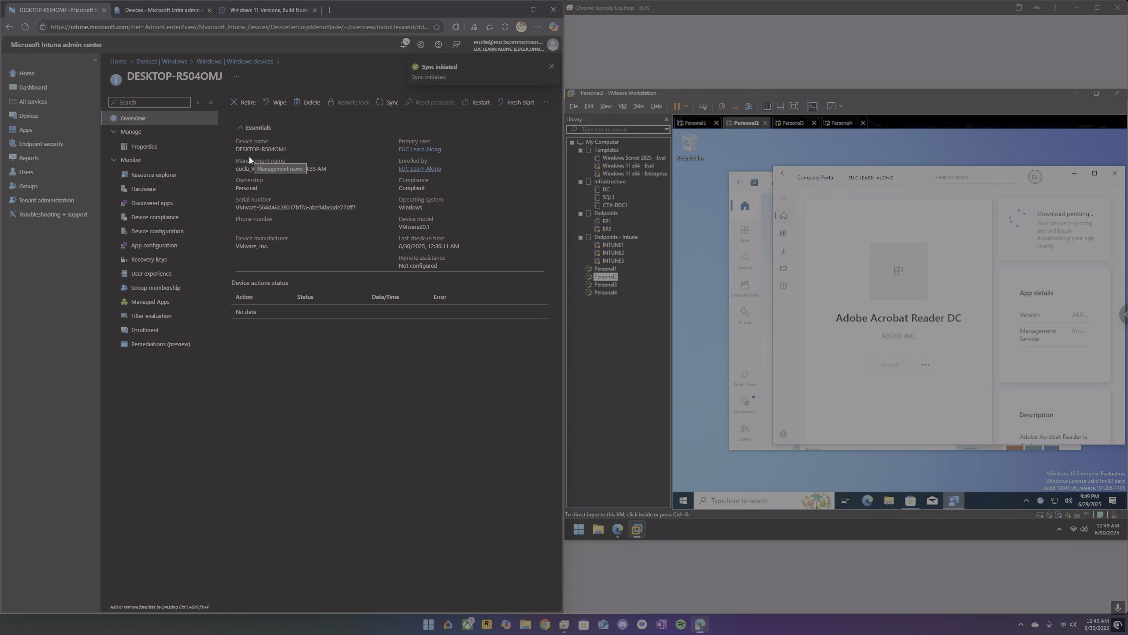
pyautogui.click(236, 62)
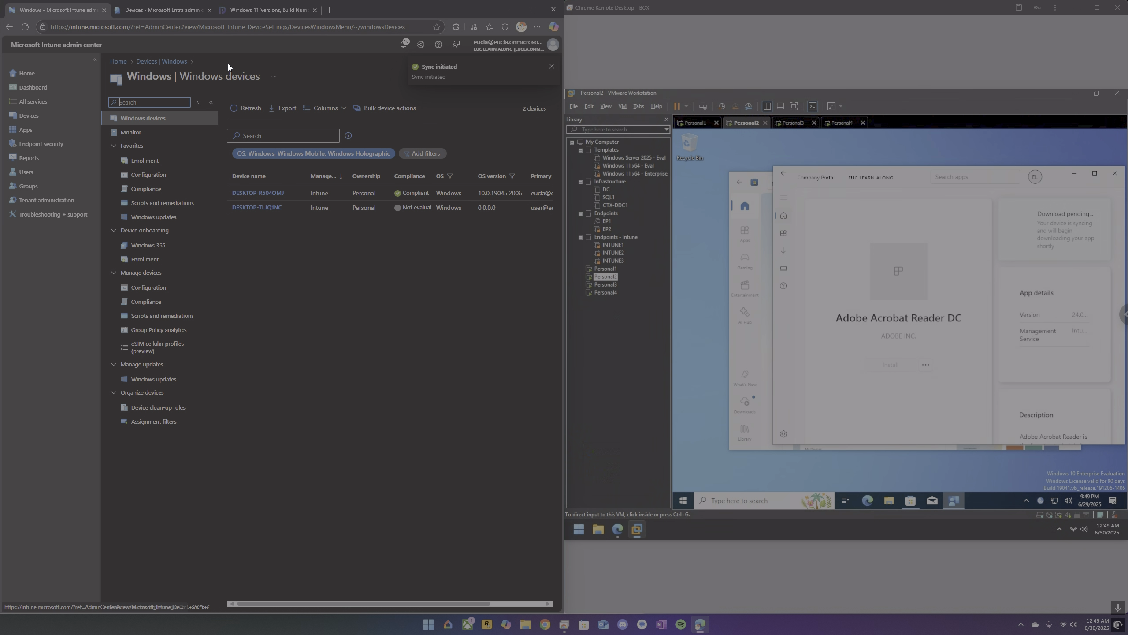
# Check DESKTOP-99CB6HI's device status in Company Portal on Personal3, and refresh Intune's Windows devices list.
pyautogui.click(793, 124)
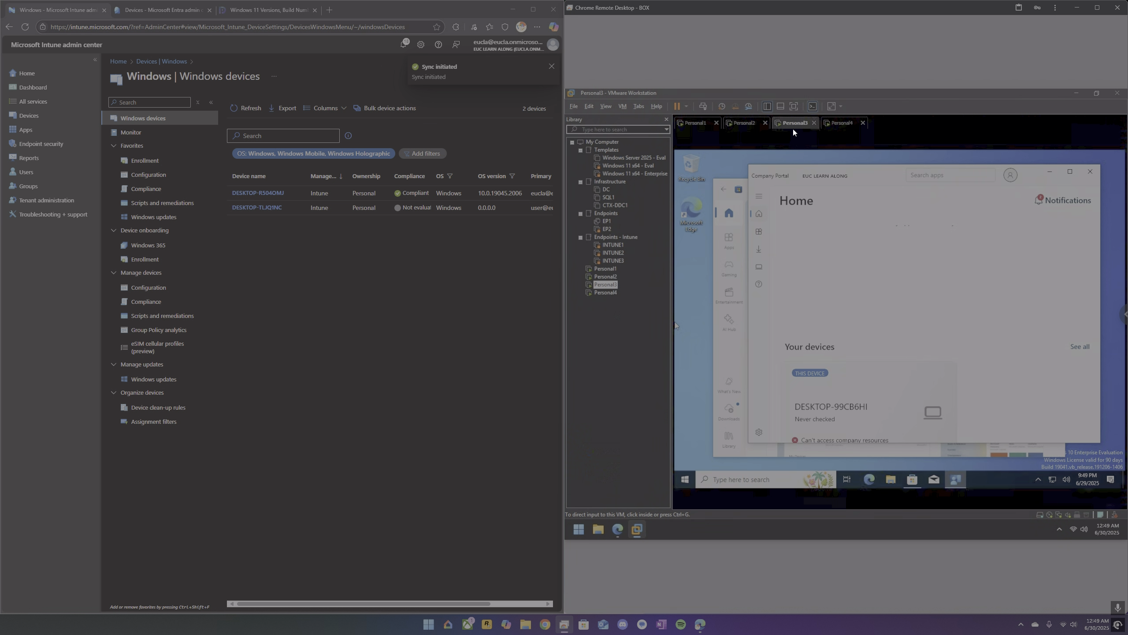
pyautogui.click(866, 385)
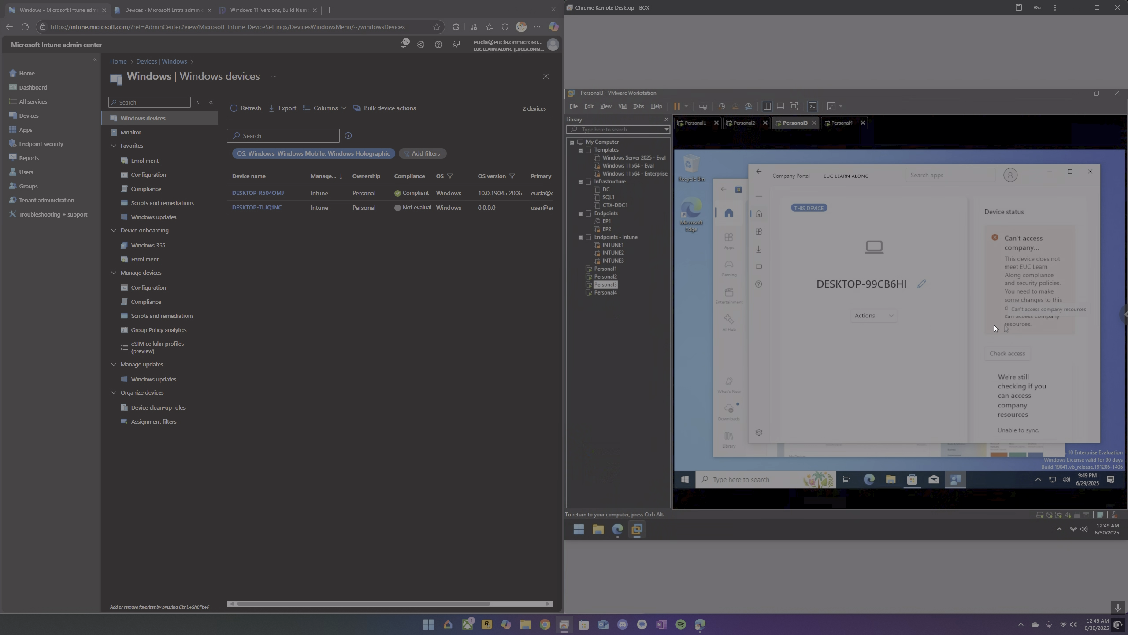
pyautogui.click(239, 110)
pyautogui.click(239, 110)
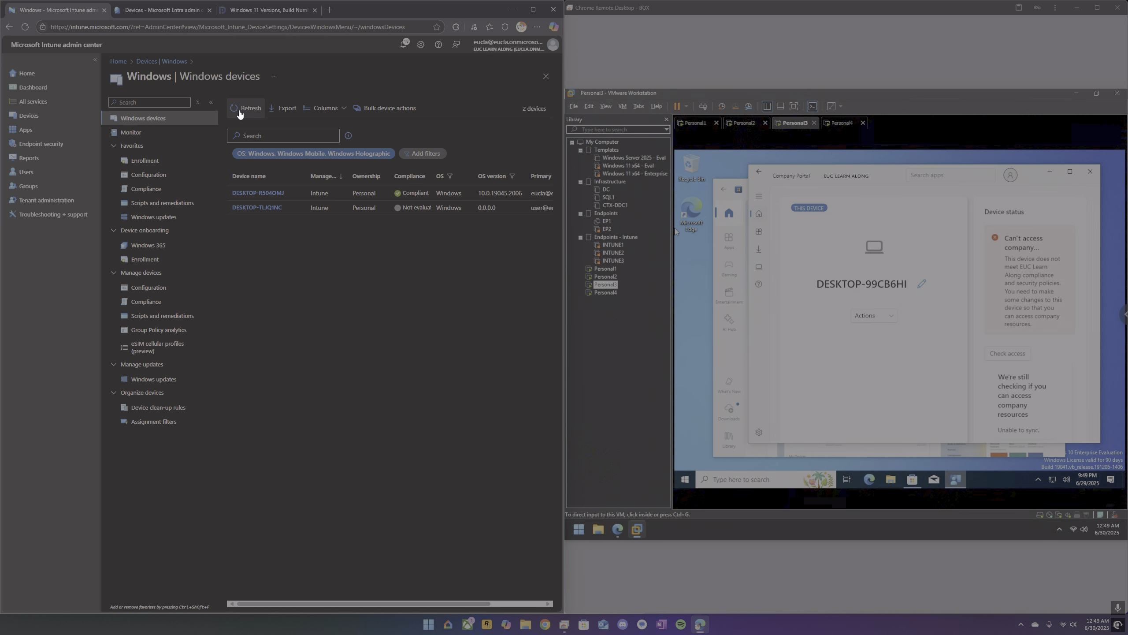
pyautogui.click(240, 112)
pyautogui.click(240, 112)
# Sync the Personal3 device from Company Portal's settings and refresh Intune's Windows devices list.
pyautogui.click(762, 212)
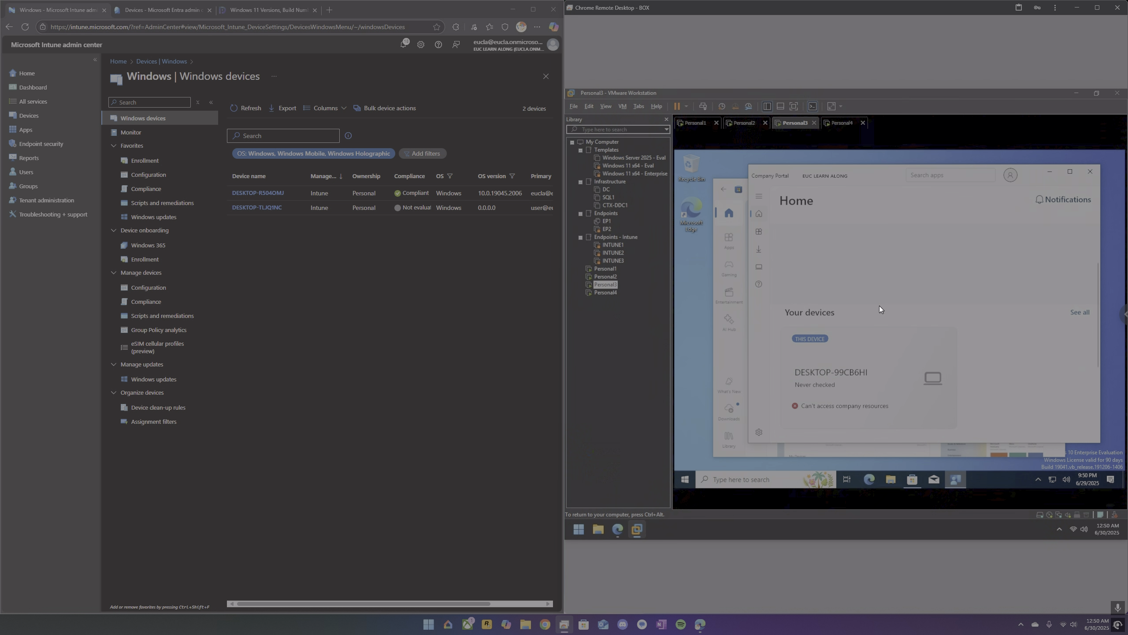
pyautogui.scroll(-3, 880, 311)
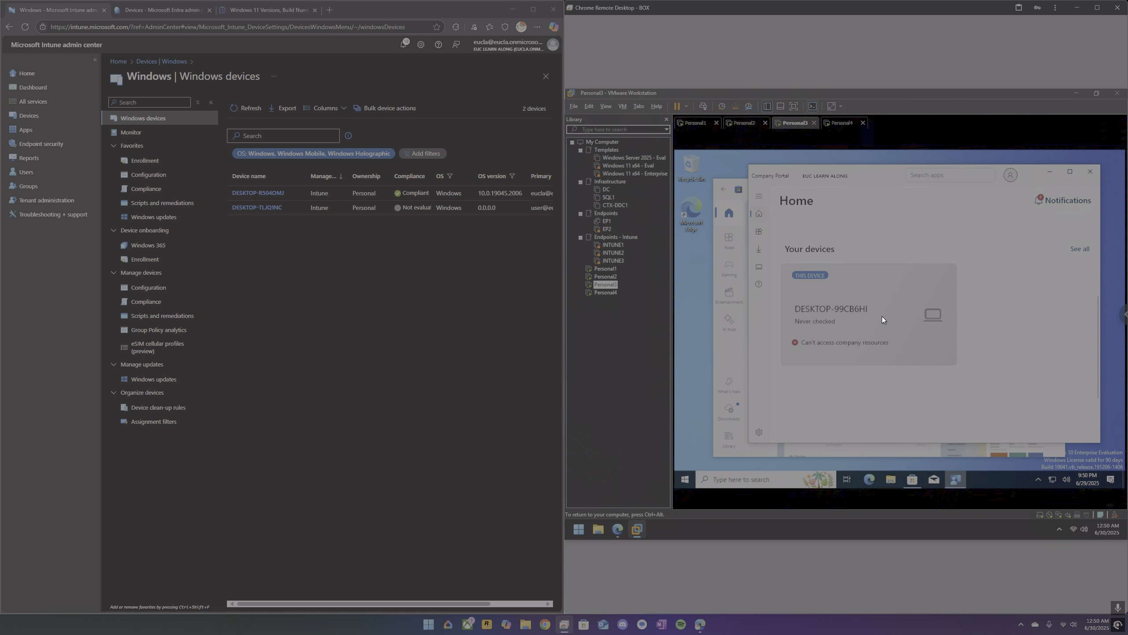
pyautogui.scroll(-1, 882, 315)
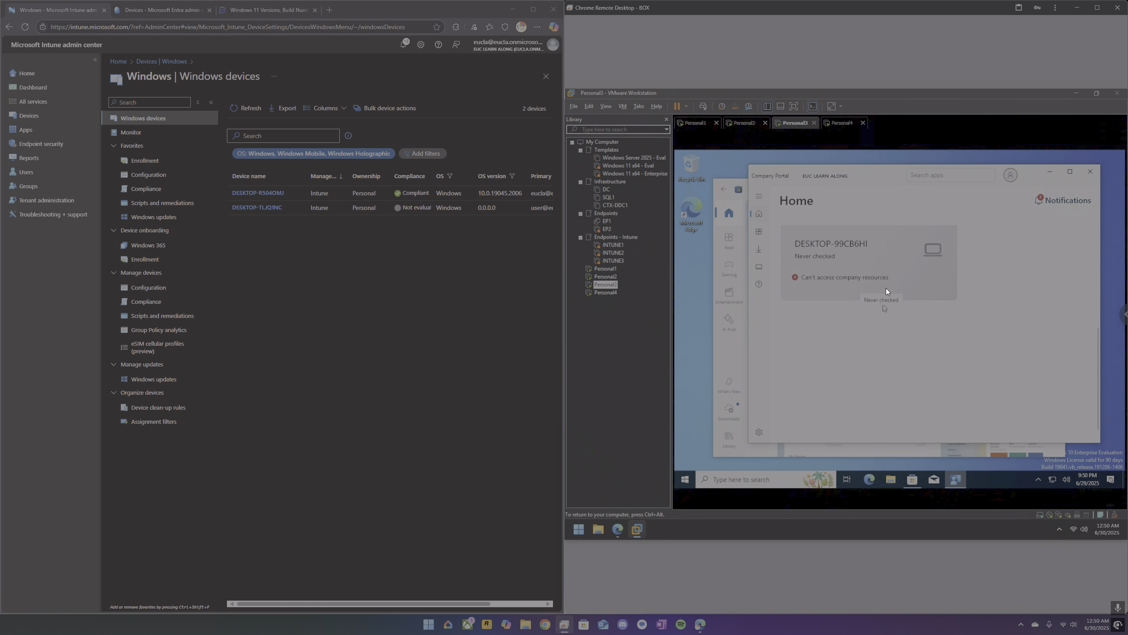
pyautogui.click(763, 429)
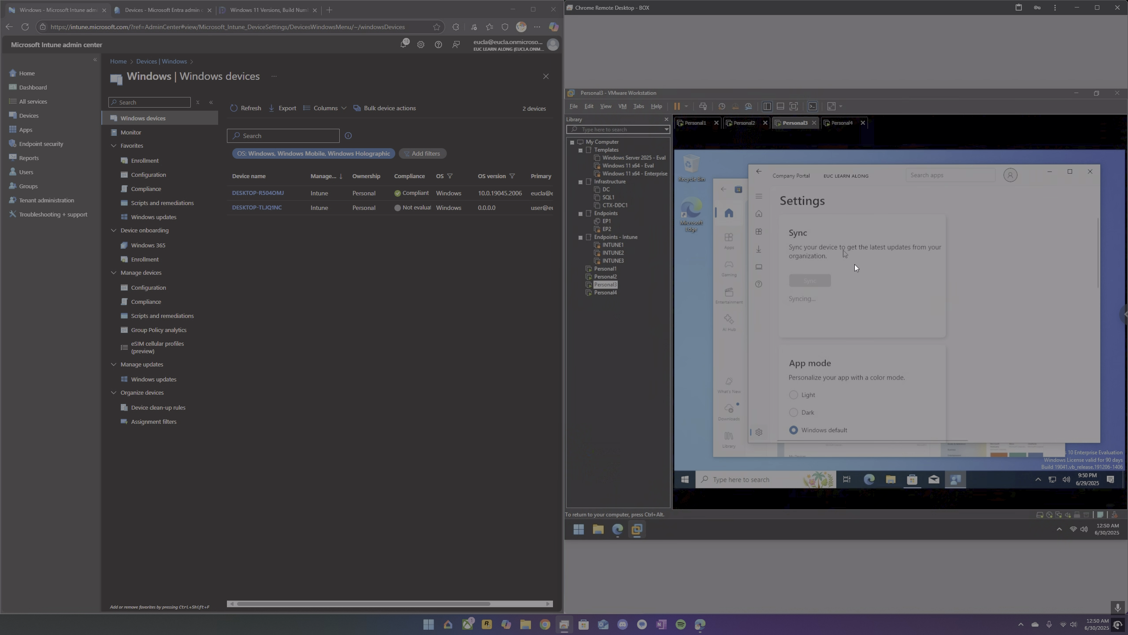
pyautogui.click(245, 107)
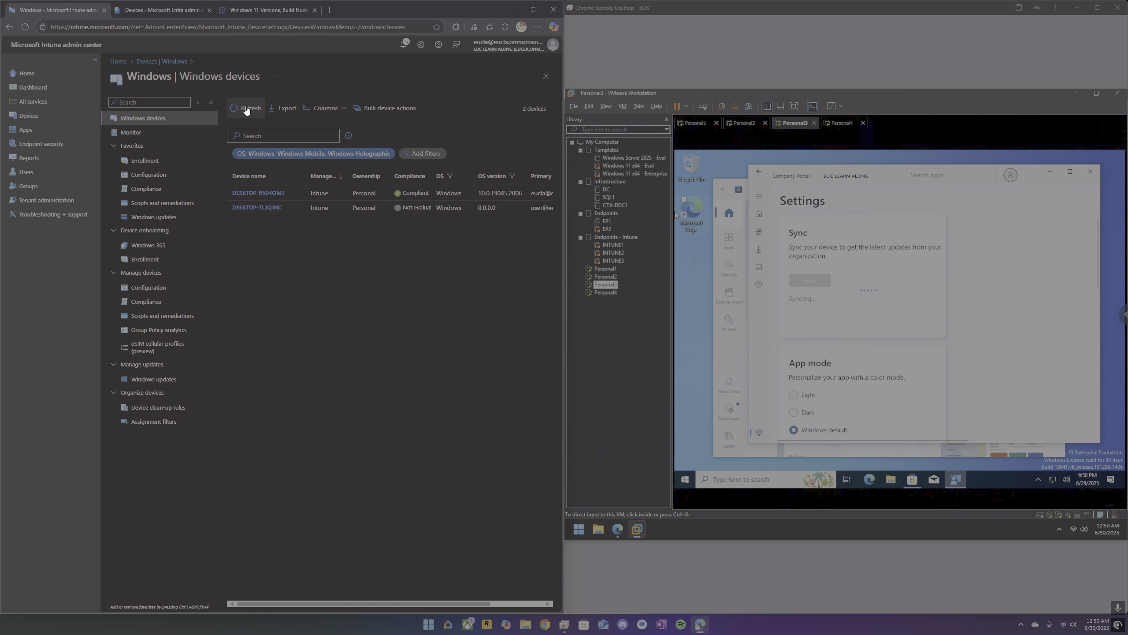
pyautogui.click(246, 109)
# Open the properties of the Windows compliance policy named Compliance Policy to review its minimum OS version.
pyautogui.click(149, 190)
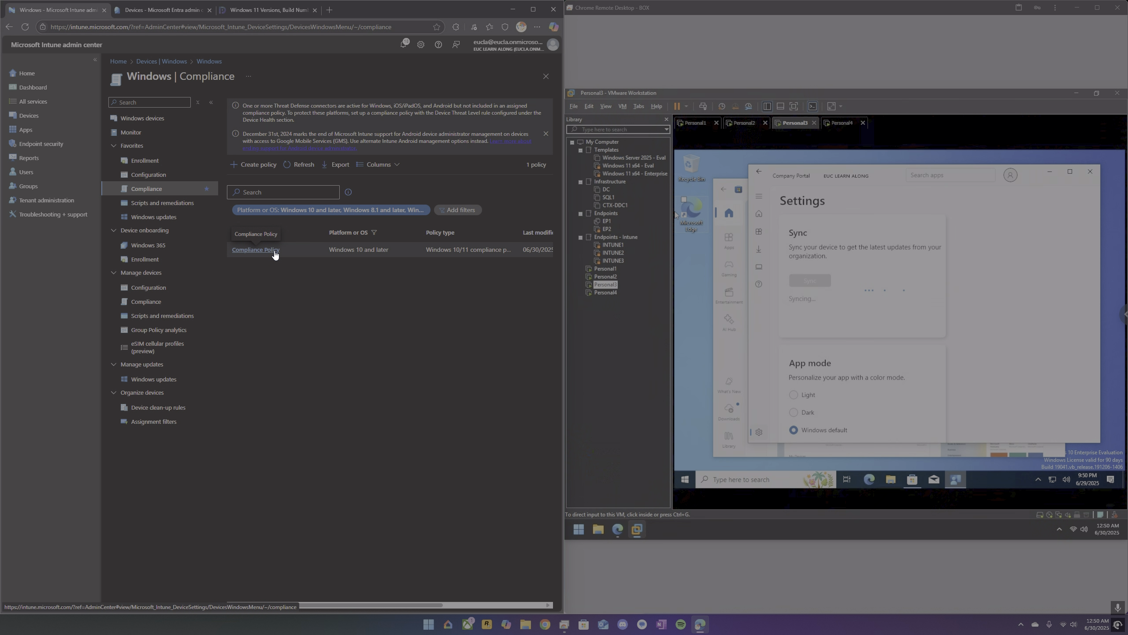
pyautogui.click(273, 250)
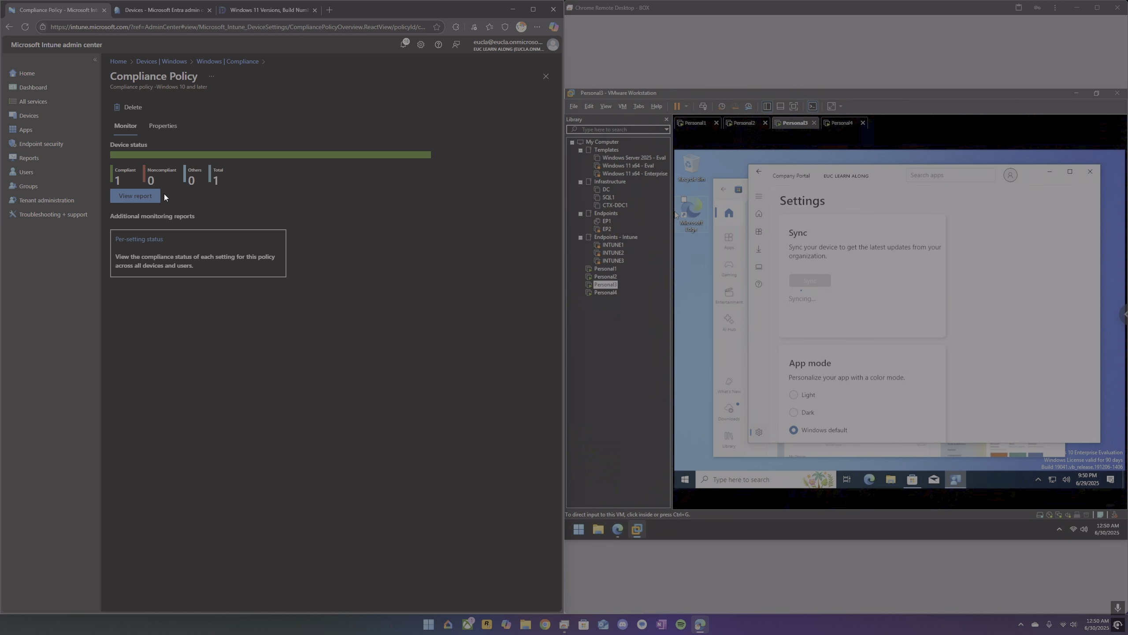
pyautogui.click(162, 126)
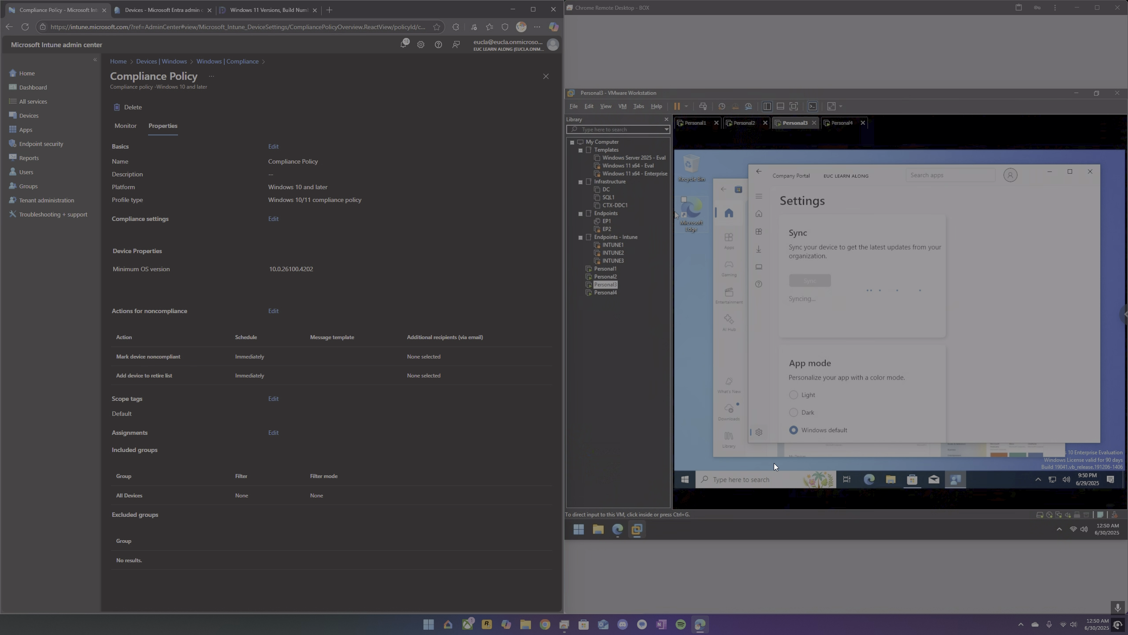
# Run winver on Personal3 to check its Windows version and build, and close the version window.
pyautogui.click(760, 476)
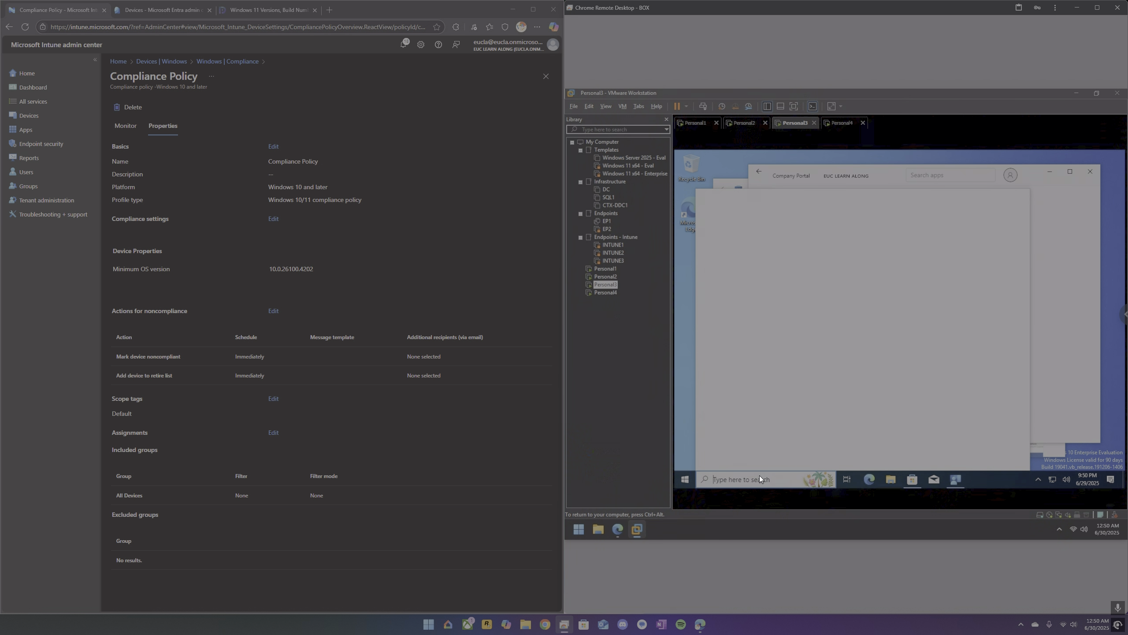
pyautogui.write('winver')
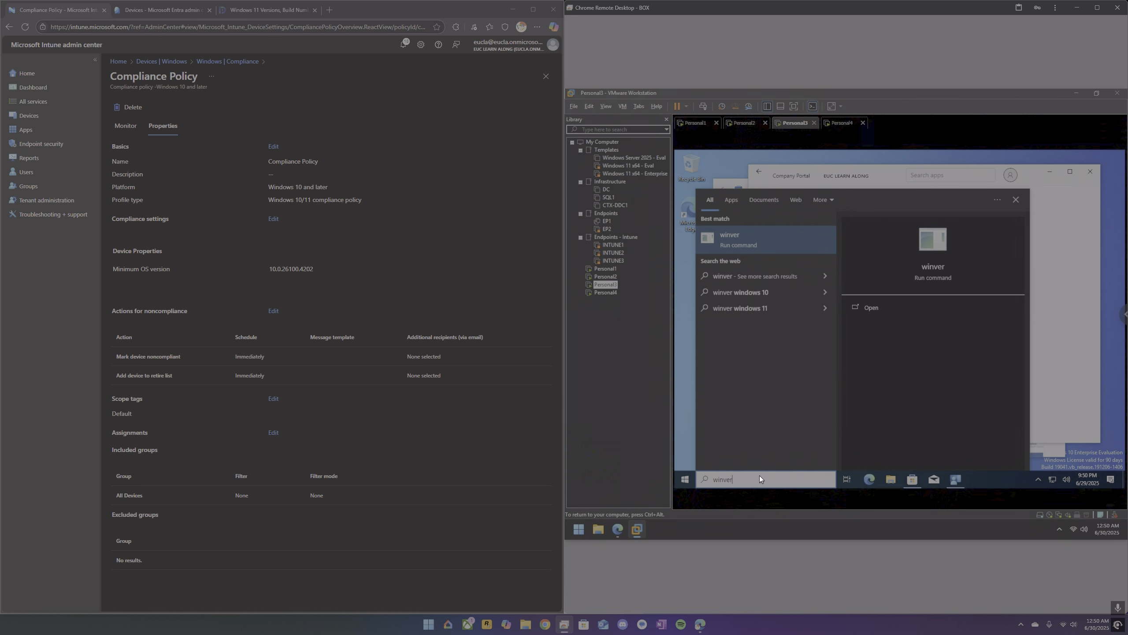
pyautogui.press('Return')
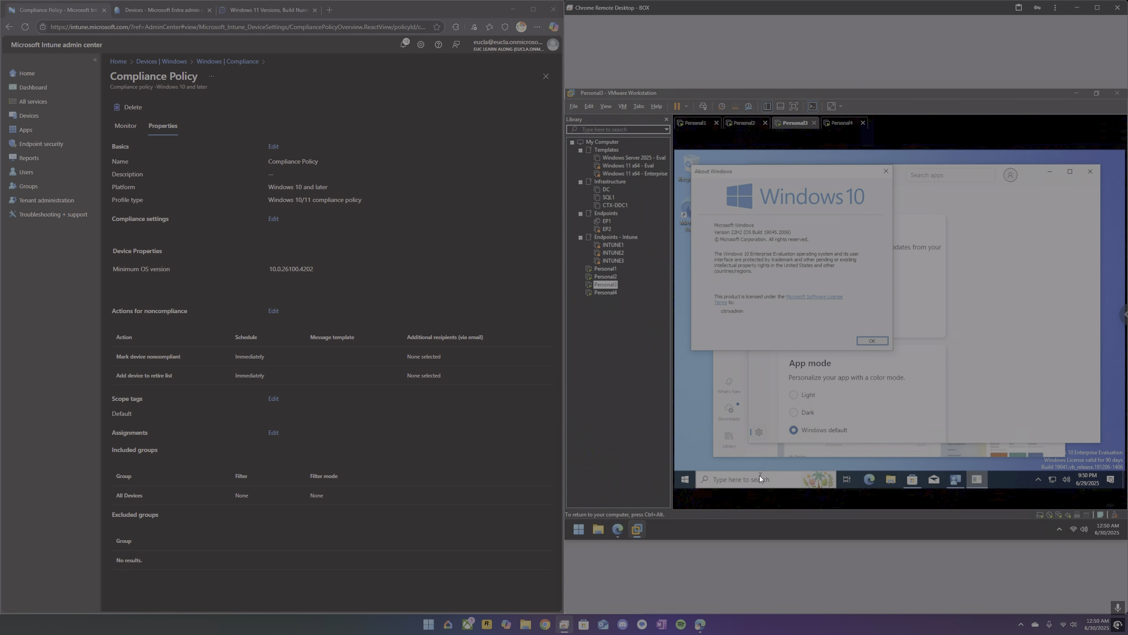
pyautogui.click(887, 174)
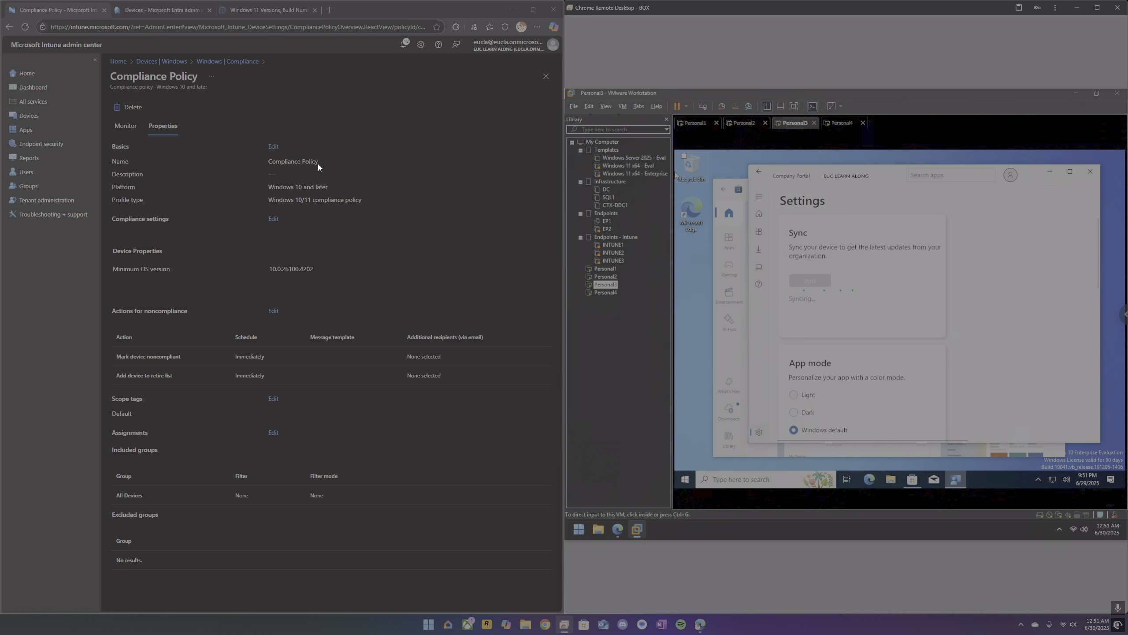
# Return from the compliance policy to Intune's Windows devices list and refresh it.
pyautogui.click(173, 62)
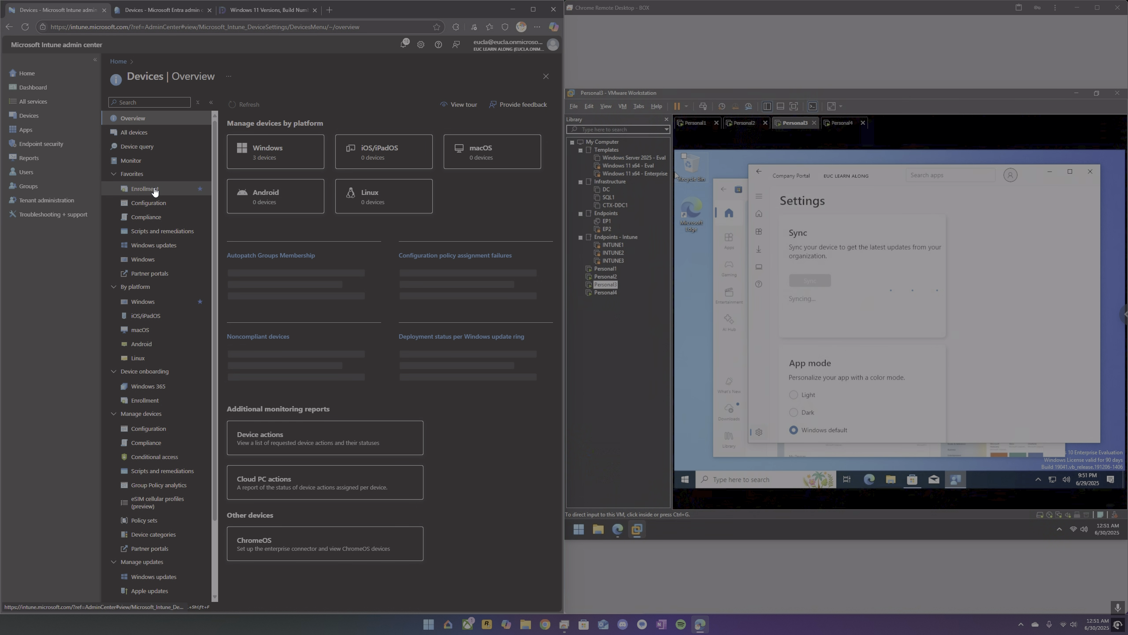
pyautogui.click(147, 261)
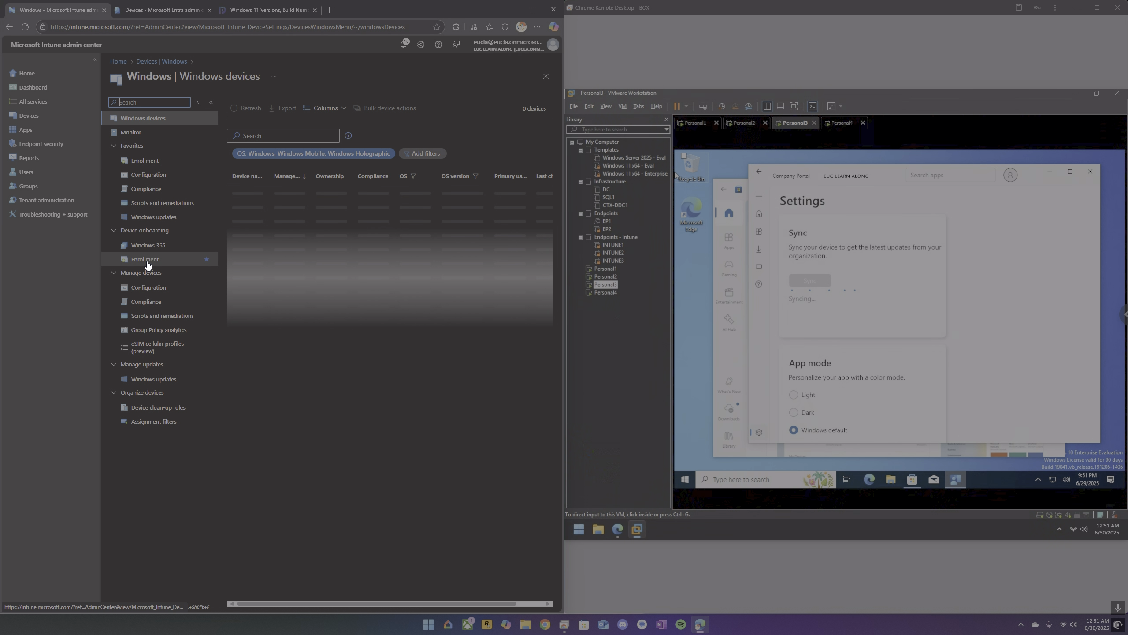
pyautogui.click(254, 109)
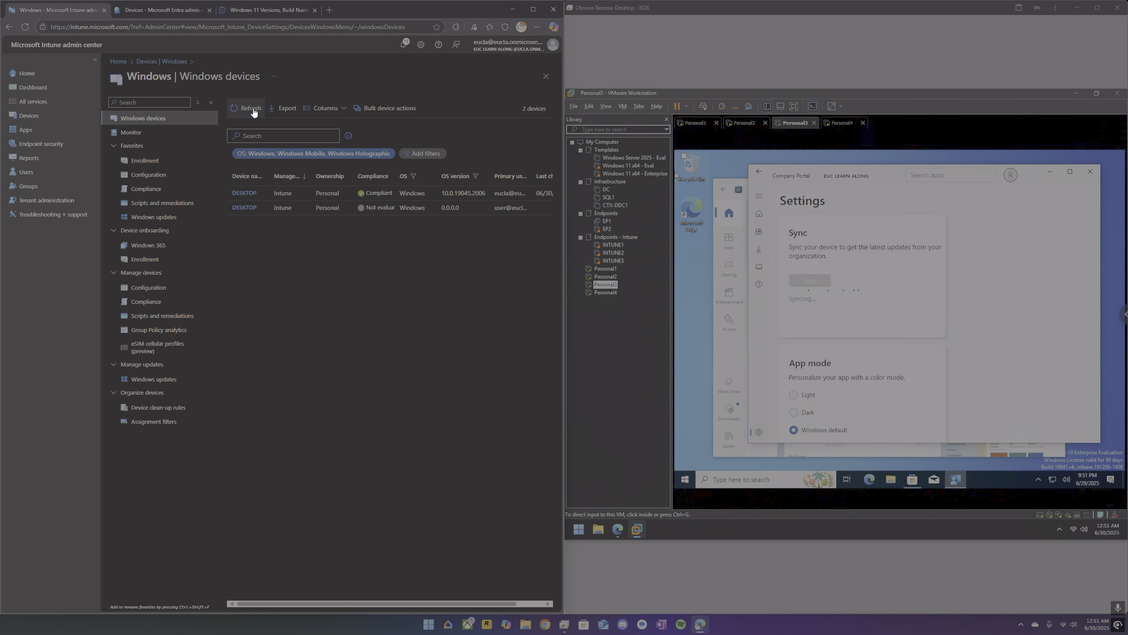
# Inspect DESKTOP-R504OMJ's device compliance in Microsoft Entra, down to the per-setting status of Compliance Policy.
pyautogui.click(163, 12)
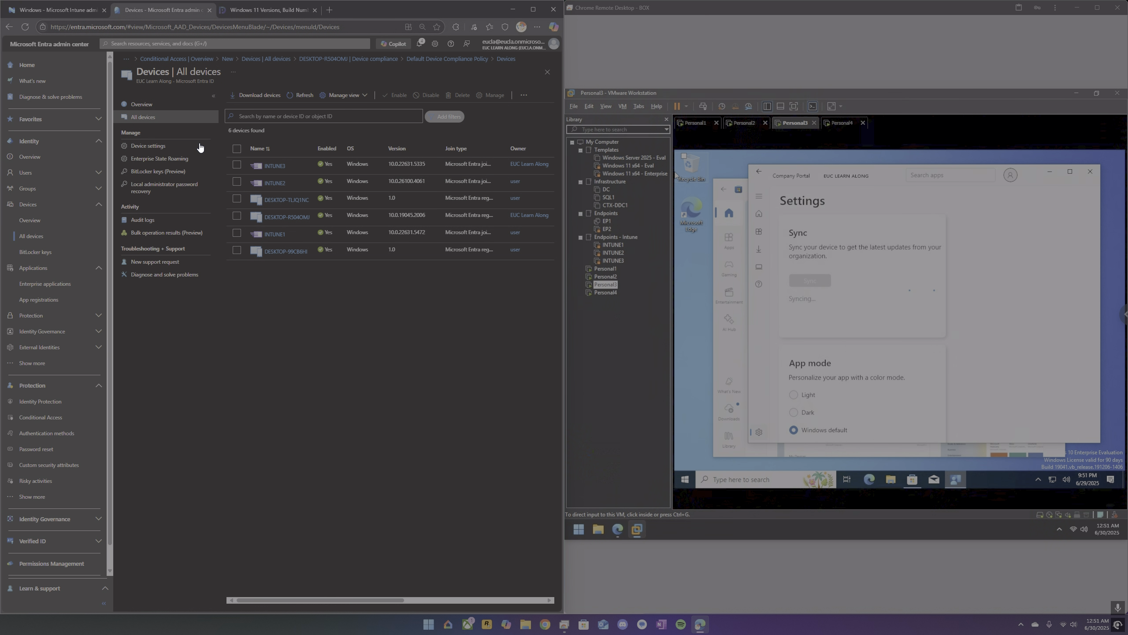
pyautogui.click(284, 217)
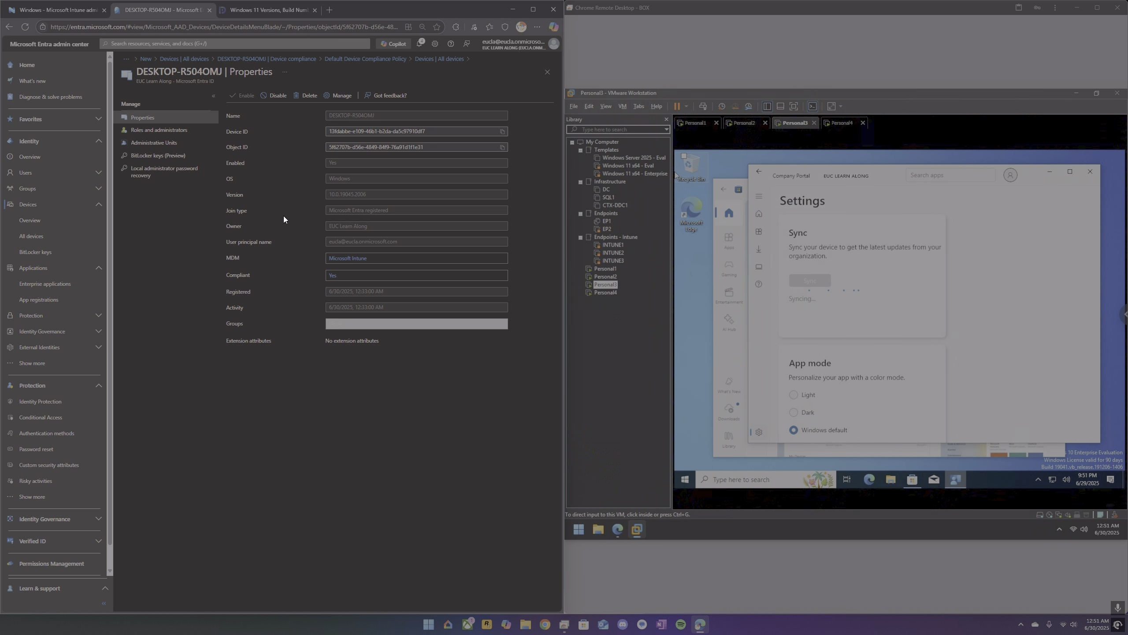
pyautogui.click(338, 275)
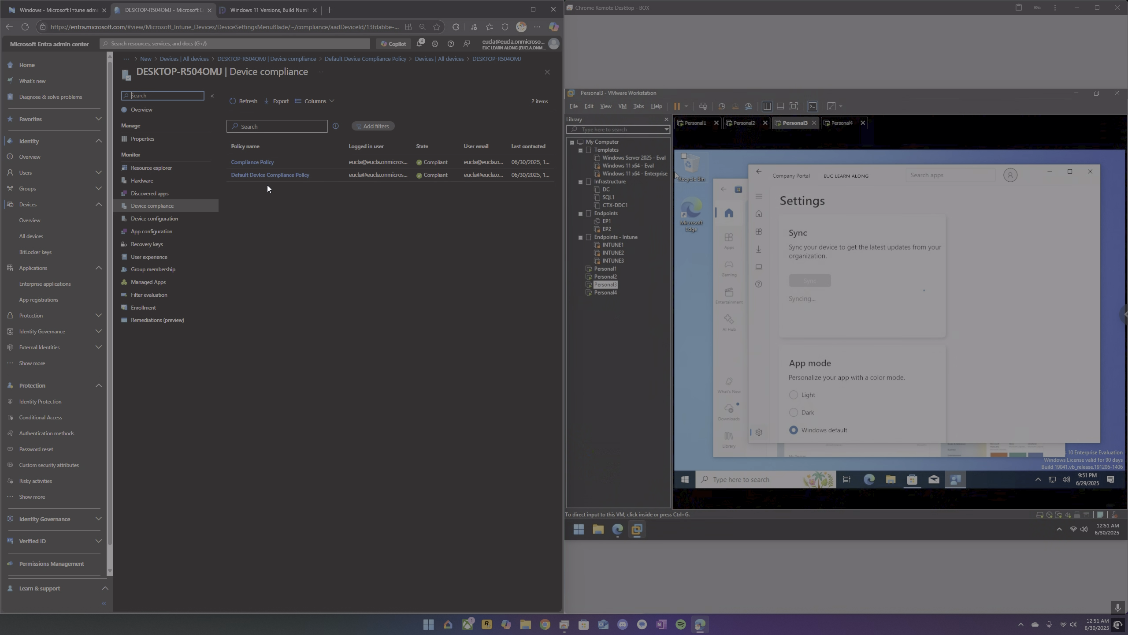
pyautogui.click(262, 162)
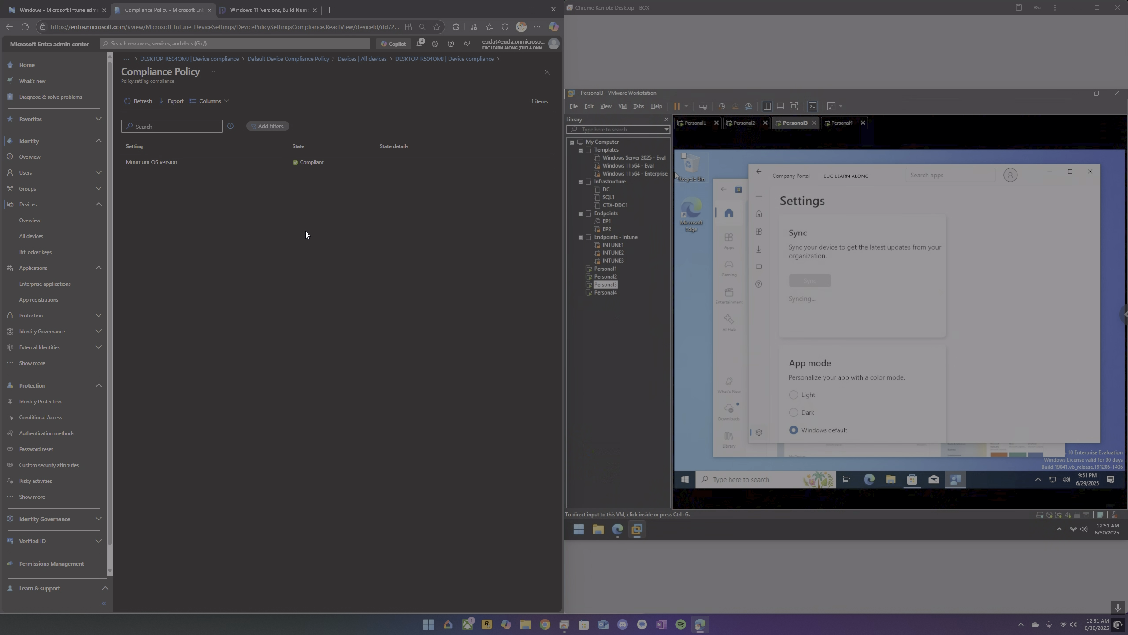
# Refresh Intune's Windows devices list while checking the app download on Personal2 and the sync progress on Personal3.
pyautogui.click(76, 11)
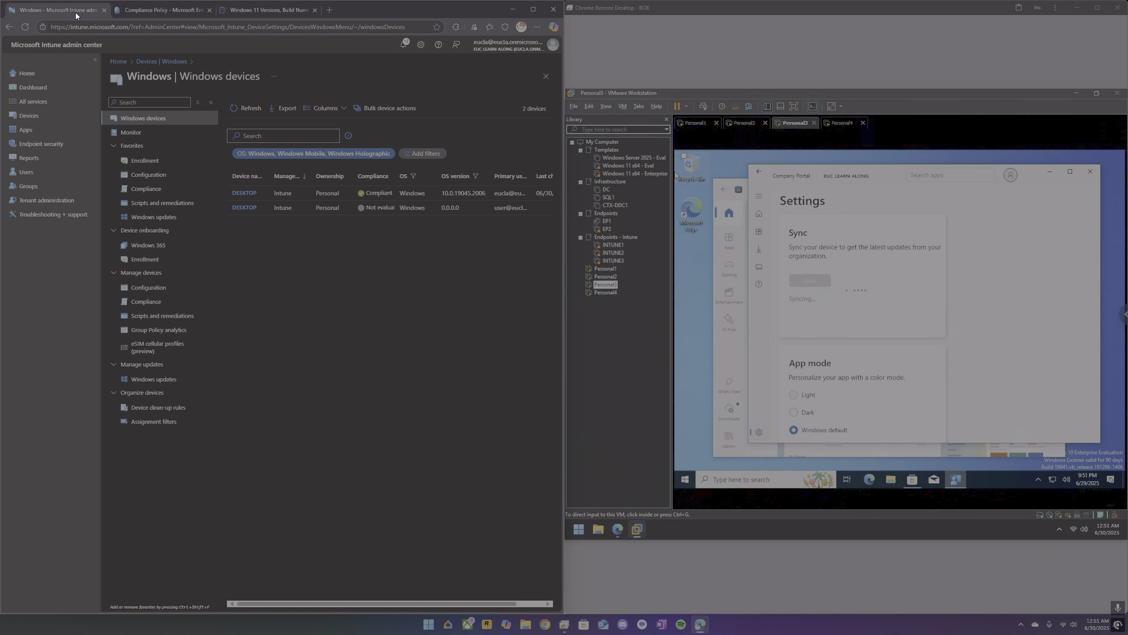
pyautogui.click(252, 116)
pyautogui.click(251, 115)
pyautogui.click(747, 123)
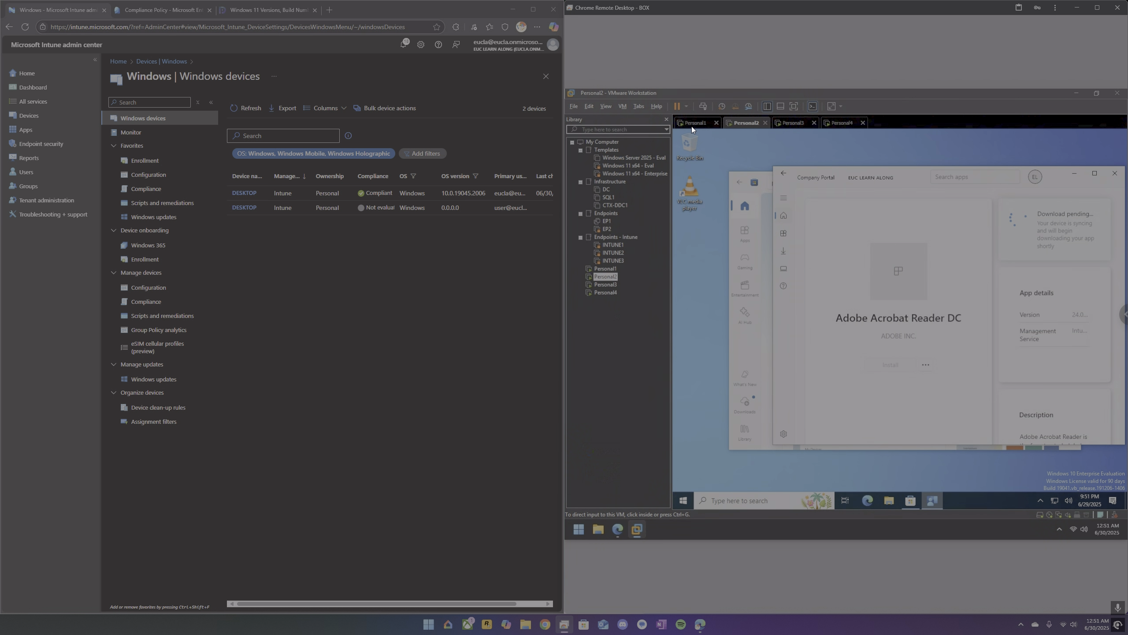
pyautogui.click(789, 124)
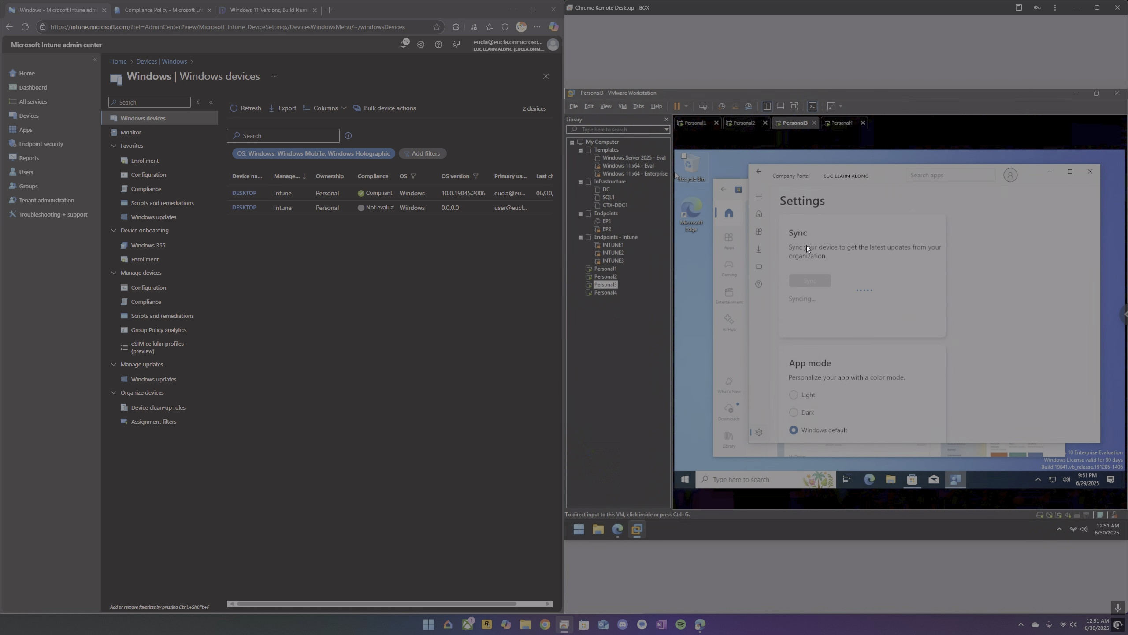
pyautogui.click(248, 109)
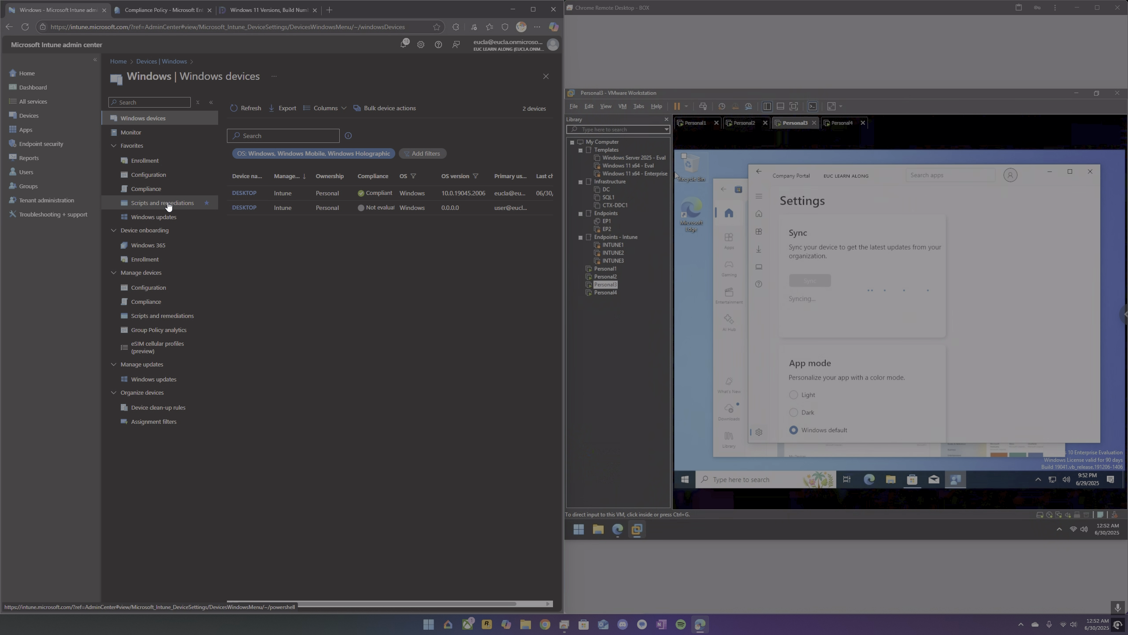
# Check the corporate device identifiers under Windows enrollment, and return to the Windows devices list and refresh it.
pyautogui.click(160, 259)
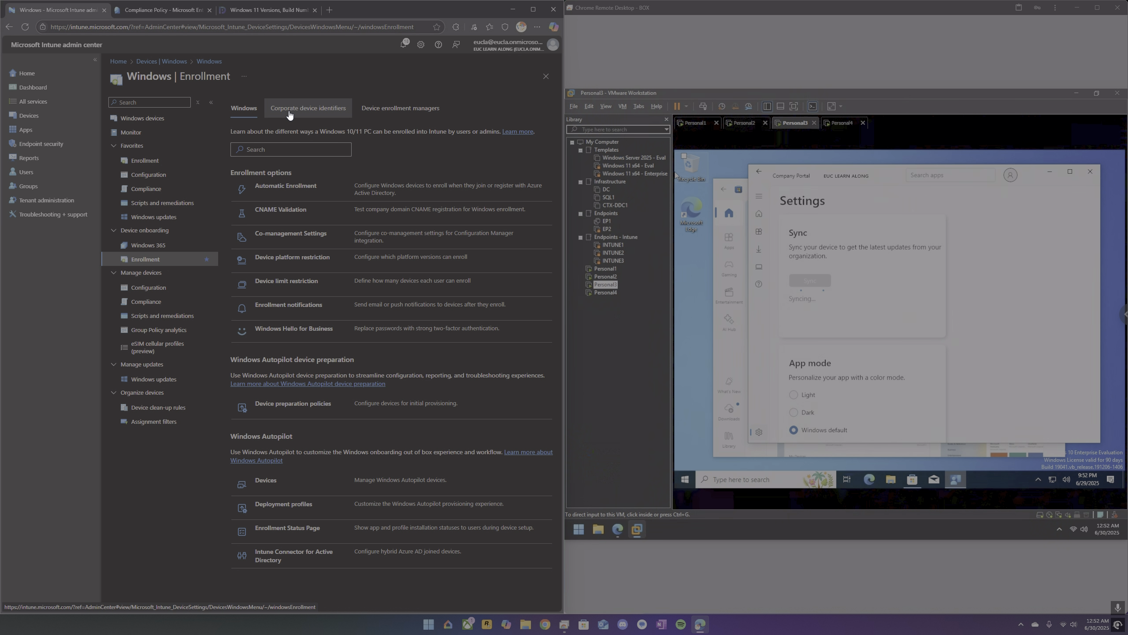
pyautogui.click(289, 114)
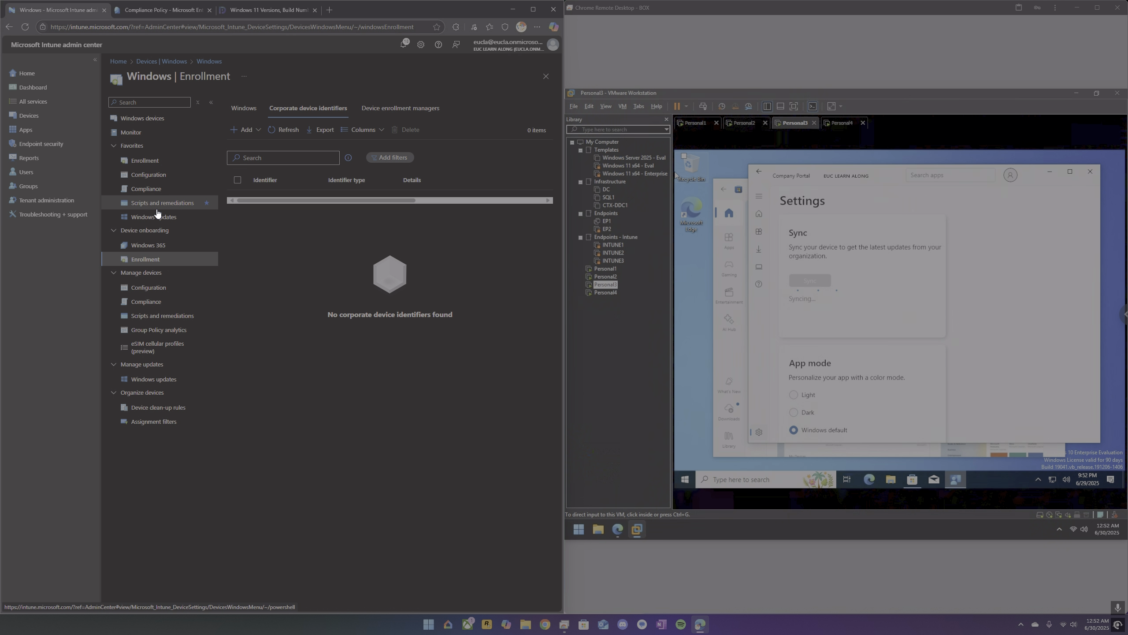
pyautogui.click(34, 121)
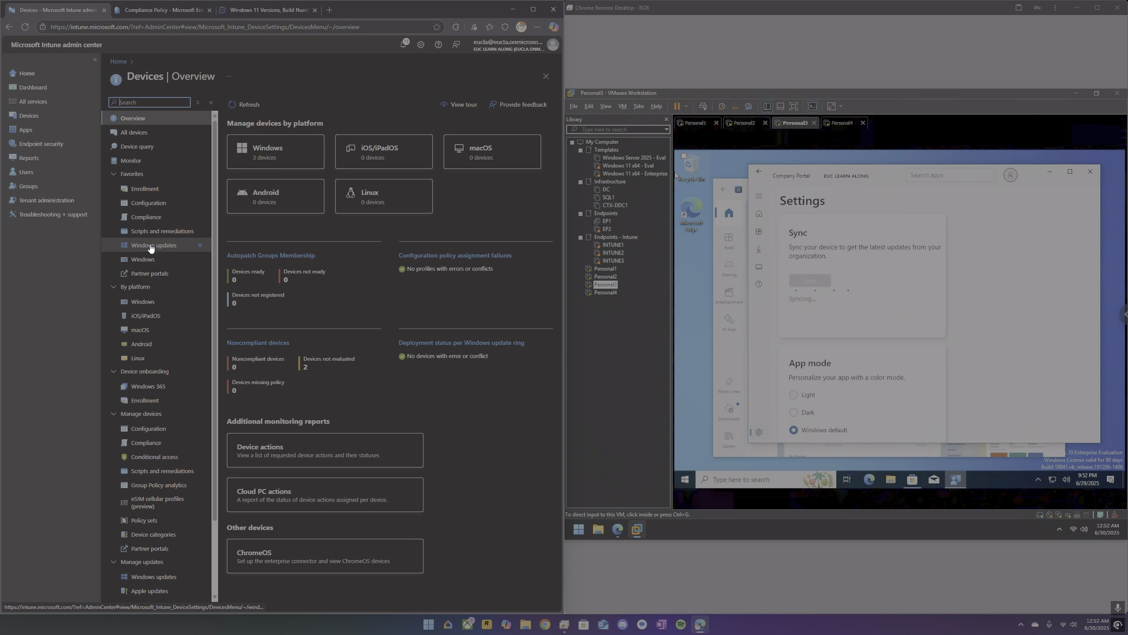
pyautogui.click(149, 260)
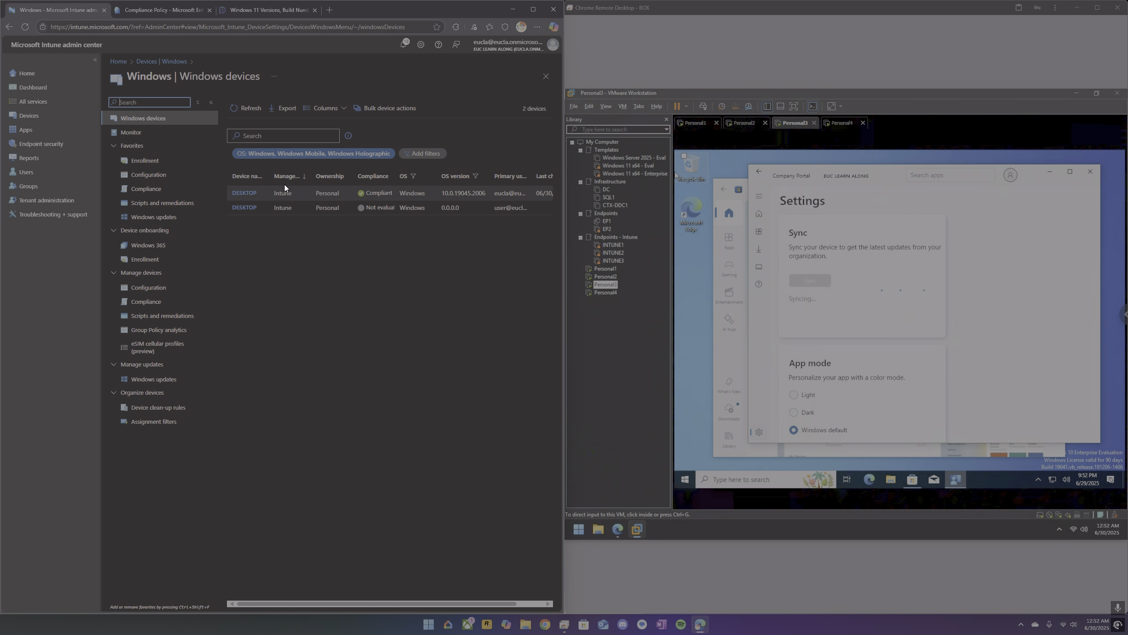
pyautogui.click(252, 108)
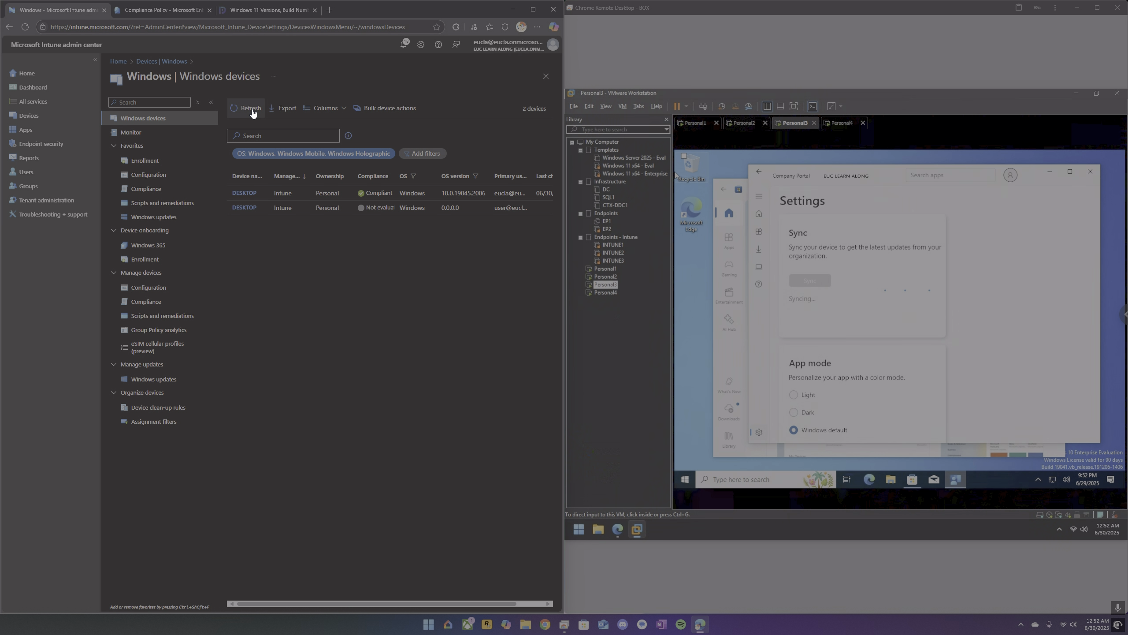
pyautogui.click(252, 110)
pyautogui.moveTo(368, 602); pyautogui.dragTo(343, 596)
# Sync the Personal2 device from Company Portal's settings and keep refreshing Intune's Windows devices list.
pyautogui.click(747, 123)
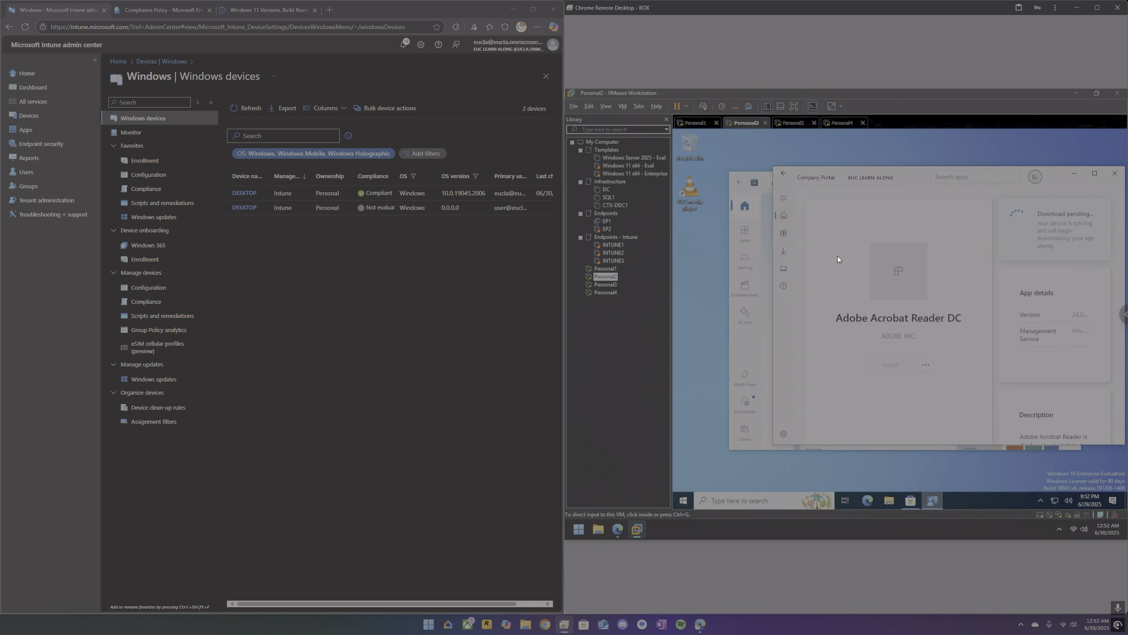
pyautogui.click(784, 435)
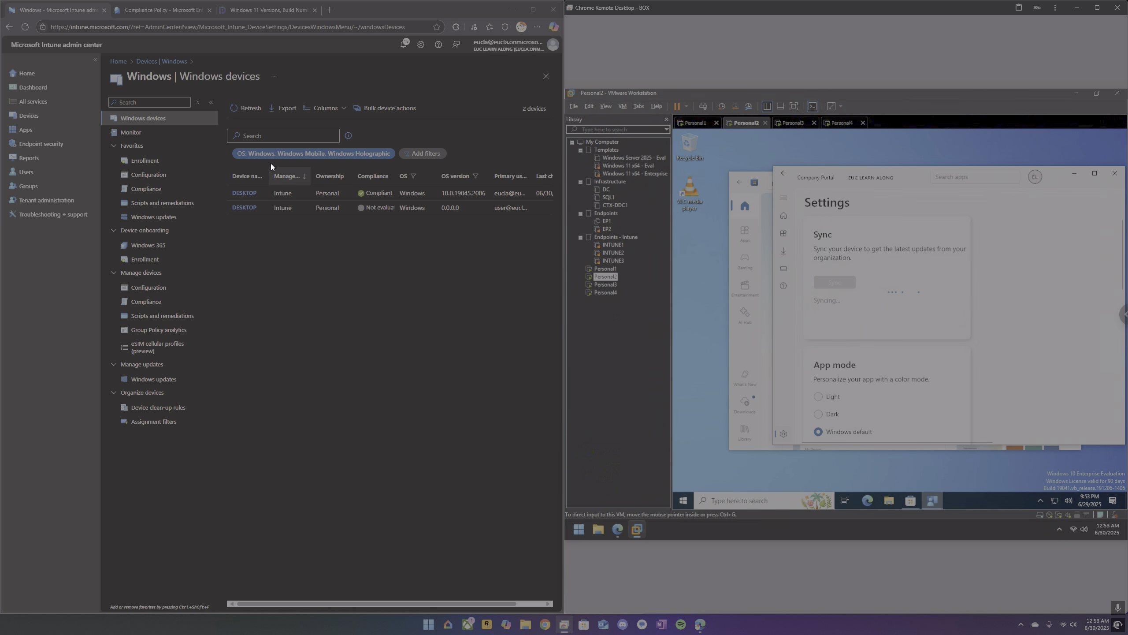
pyautogui.click(244, 110)
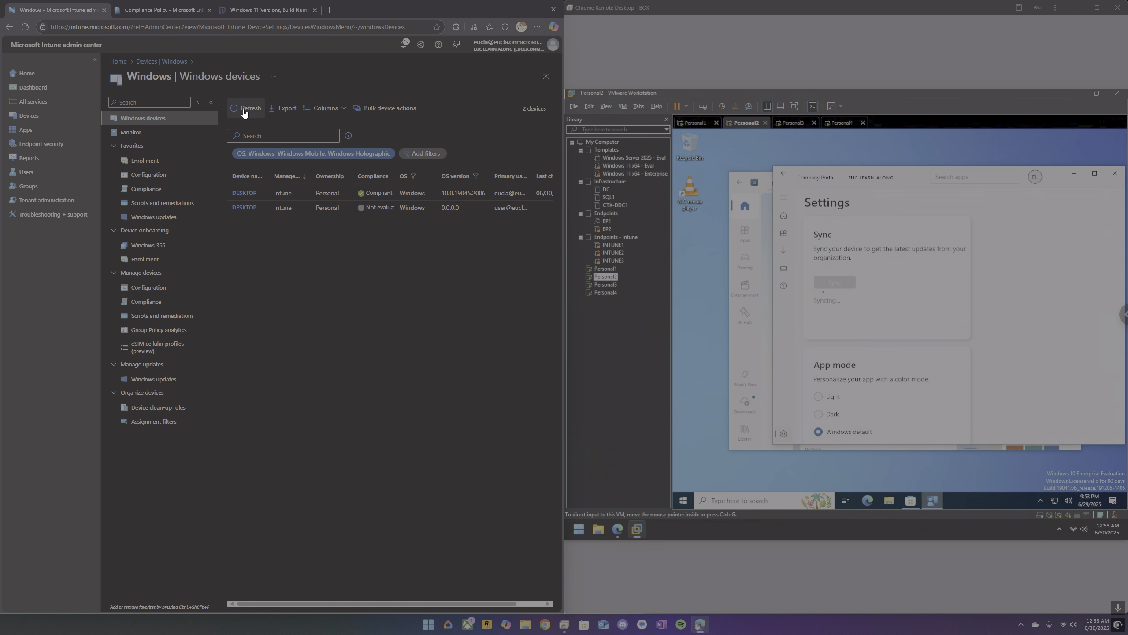
pyautogui.click(243, 110)
pyautogui.click(244, 109)
pyautogui.click(244, 109)
pyautogui.click(244, 109)
pyautogui.click(244, 109)
pyautogui.click(252, 109)
pyautogui.click(251, 110)
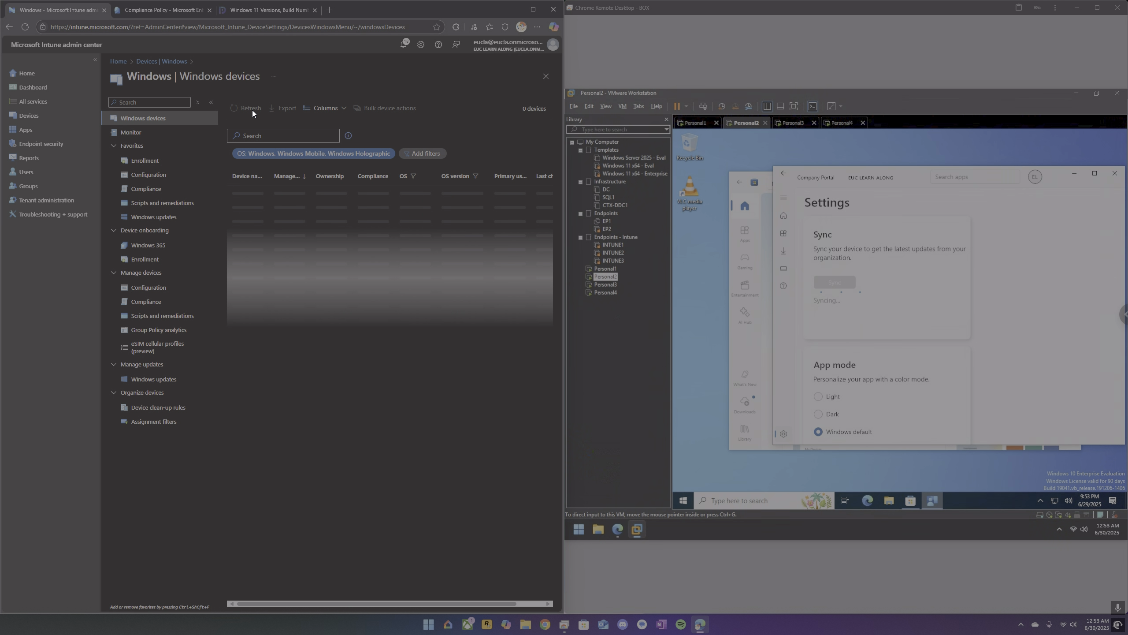
# Refresh Intune's Windows devices list, view DESKTOP-99CB6HI's properties in Microsoft Entra, and return to all devices.
pyautogui.click(251, 110)
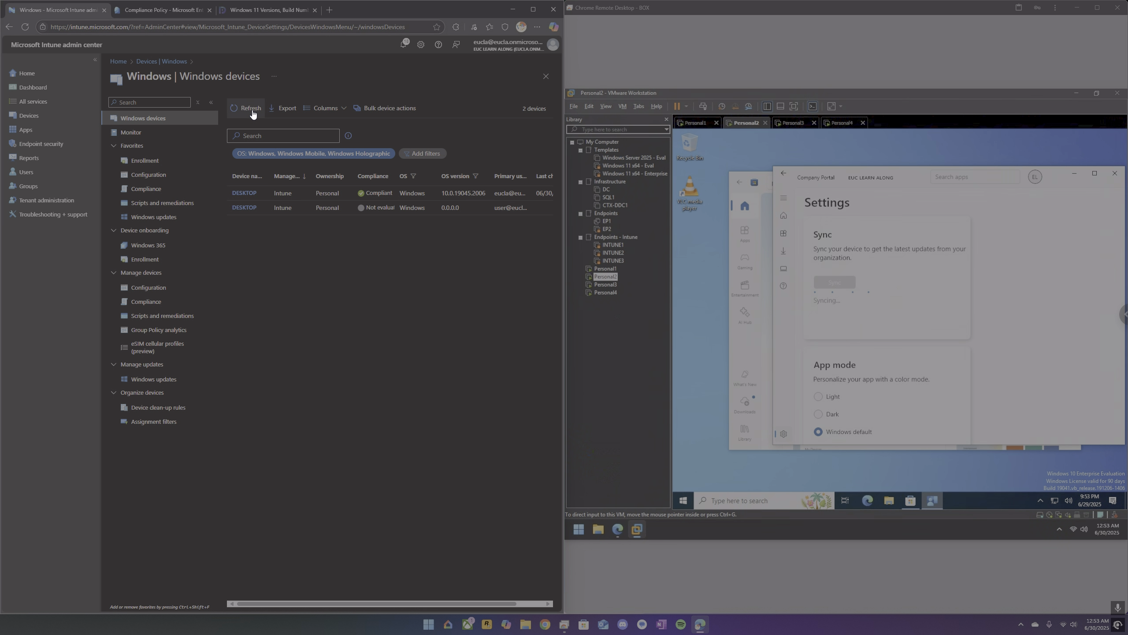
pyautogui.click(167, 12)
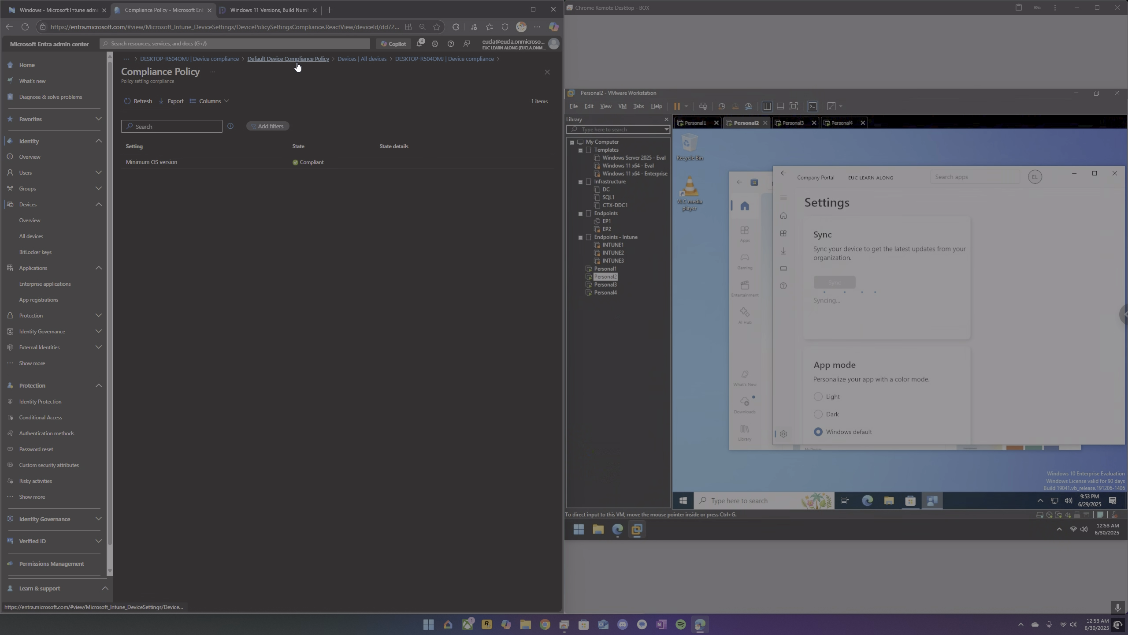
pyautogui.click(357, 59)
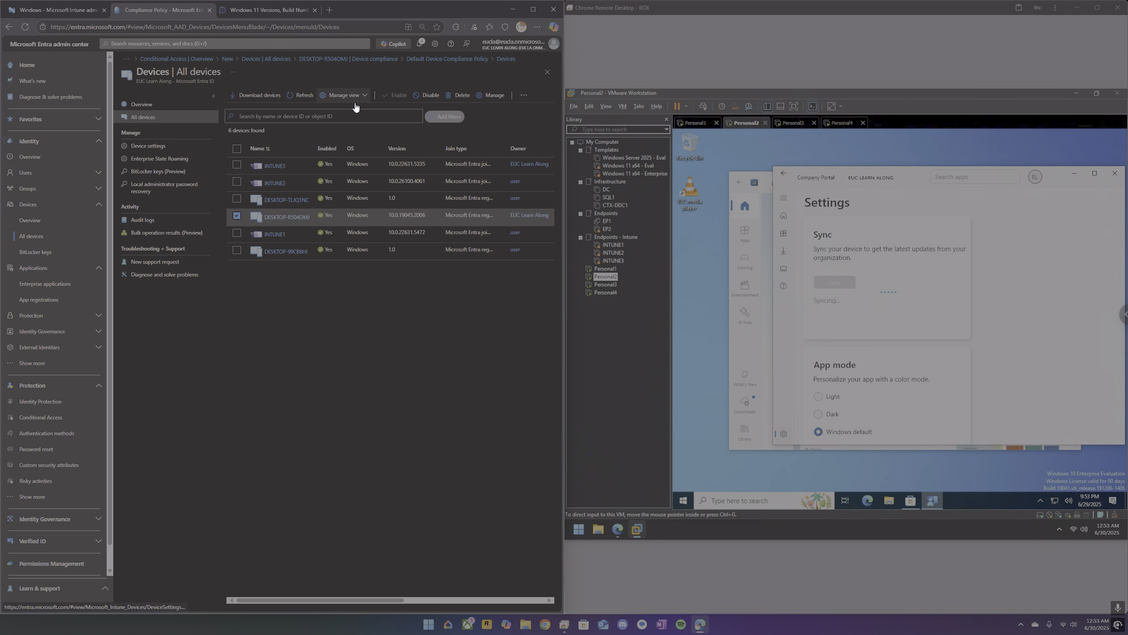
pyautogui.click(300, 253)
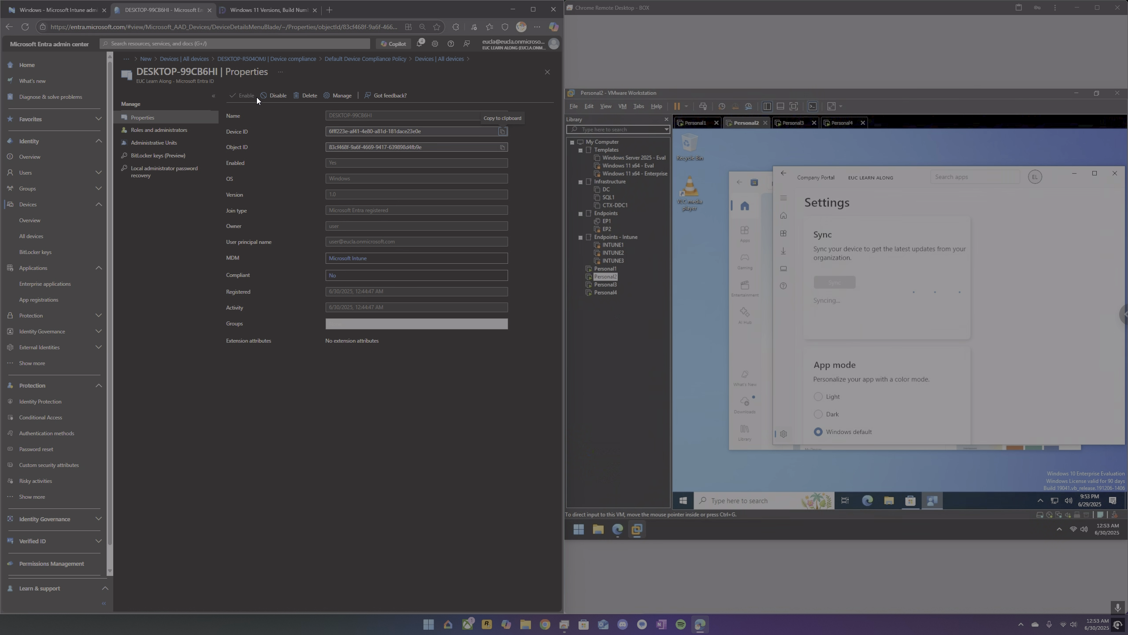
pyautogui.click(426, 59)
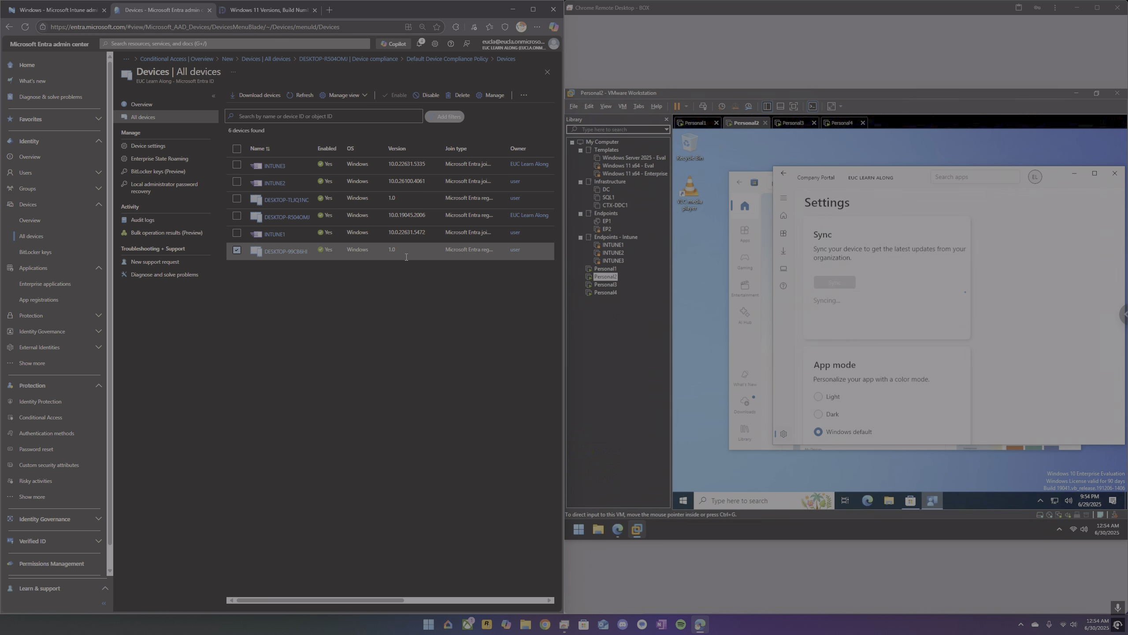
# On Personal3, open the DESKTOP-99CB6HI device page in Company Portal and examine its device status.
pyautogui.click(799, 122)
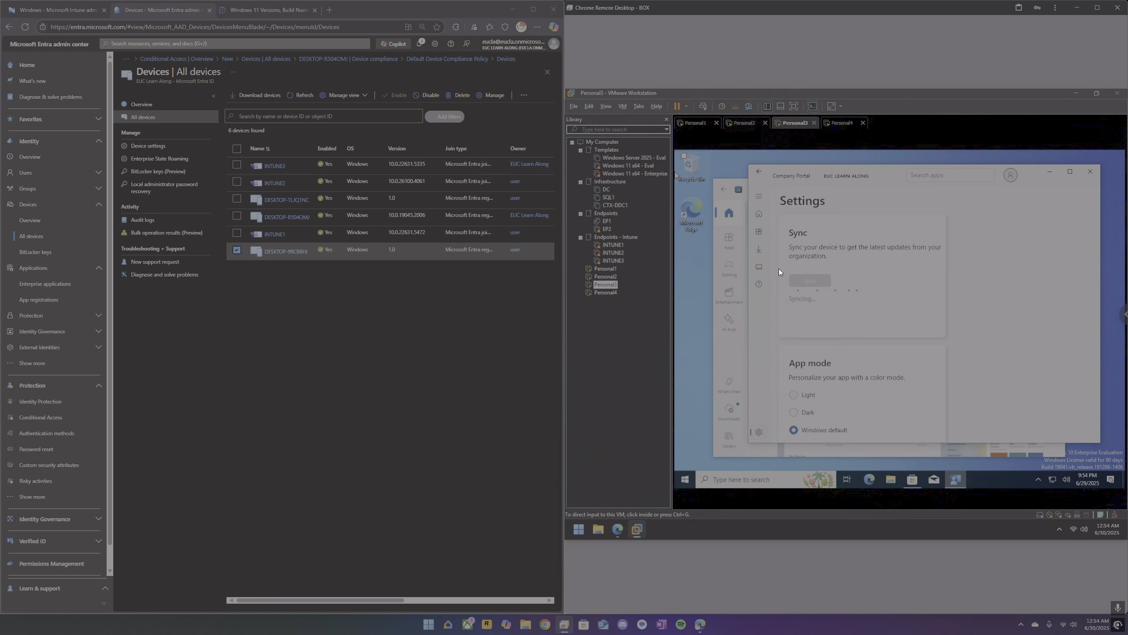
pyautogui.click(758, 266)
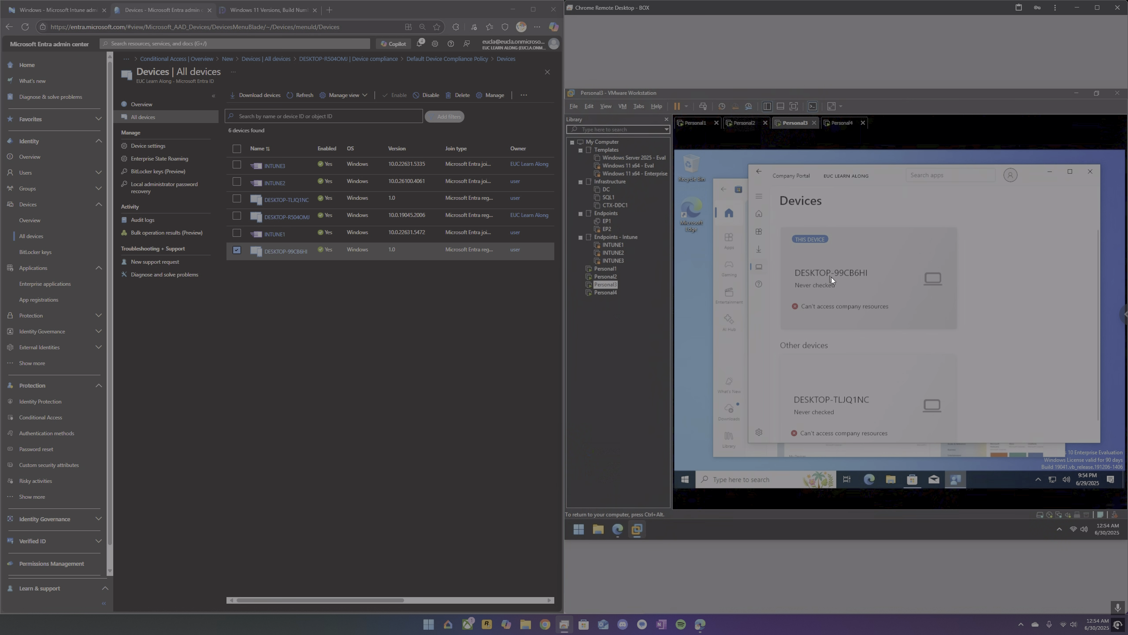
pyautogui.scroll(-1, 833, 278)
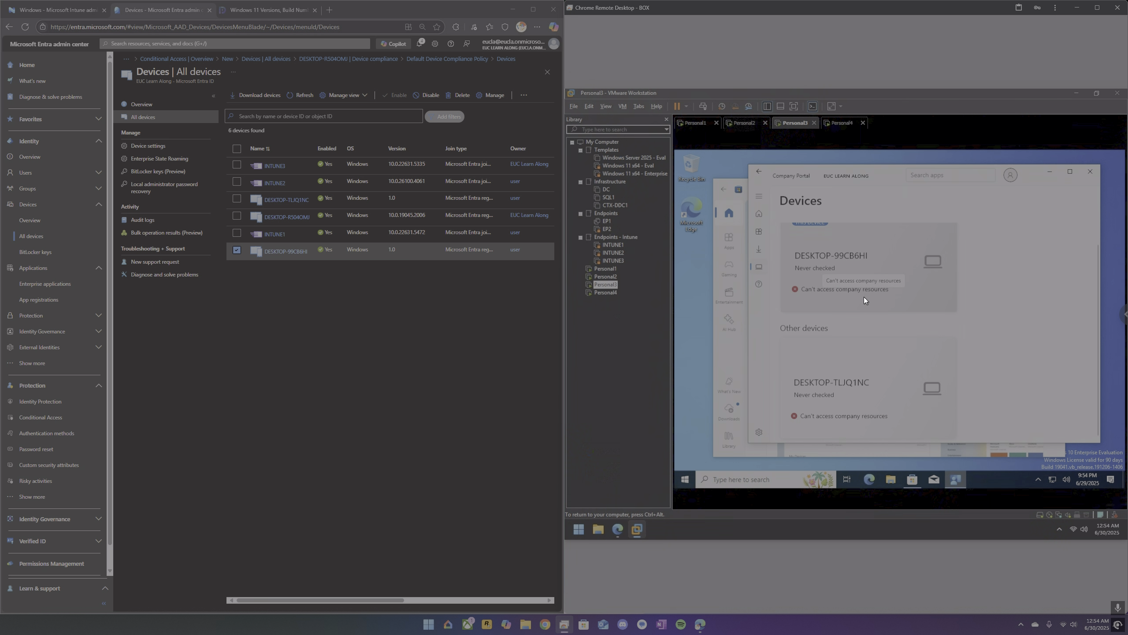
pyautogui.scroll(-1, 855, 283)
pyautogui.click(854, 280)
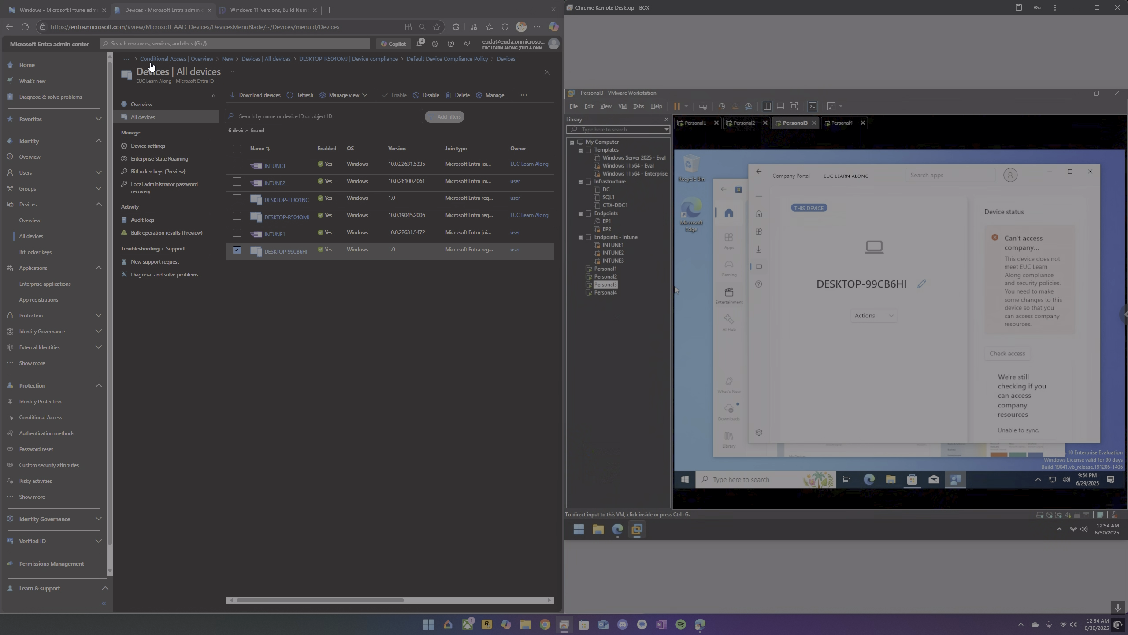
# Refresh Intune's Windows devices list and widen the Device name column to show the full names.
pyautogui.click(68, 11)
pyautogui.click(249, 108)
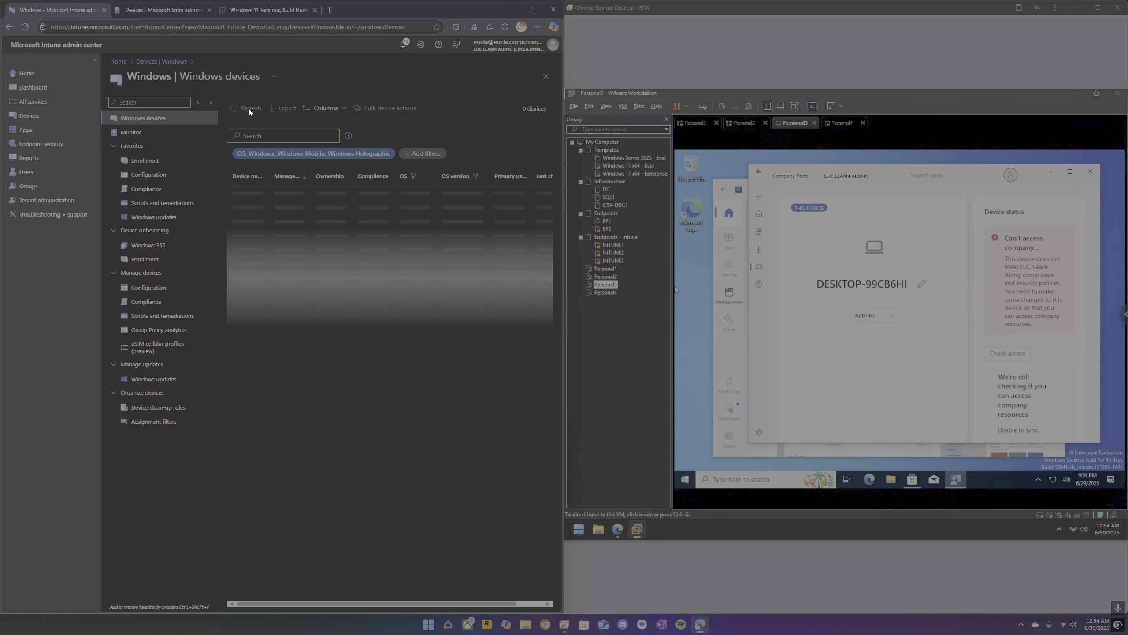
pyautogui.click(242, 109)
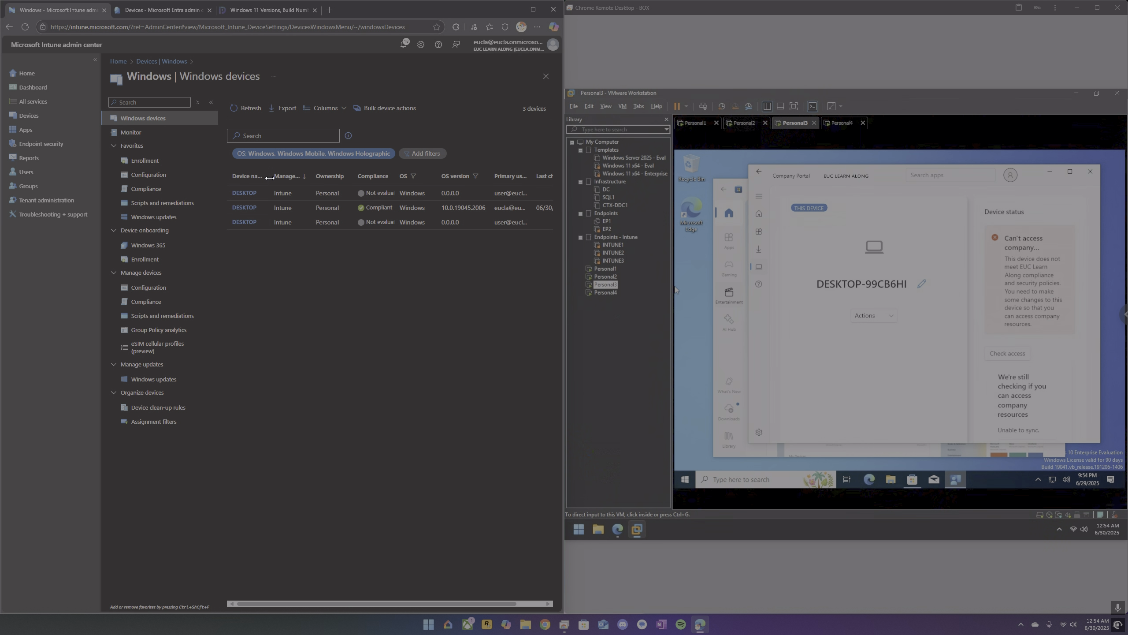
pyautogui.moveTo(270, 178); pyautogui.dragTo(305, 178)
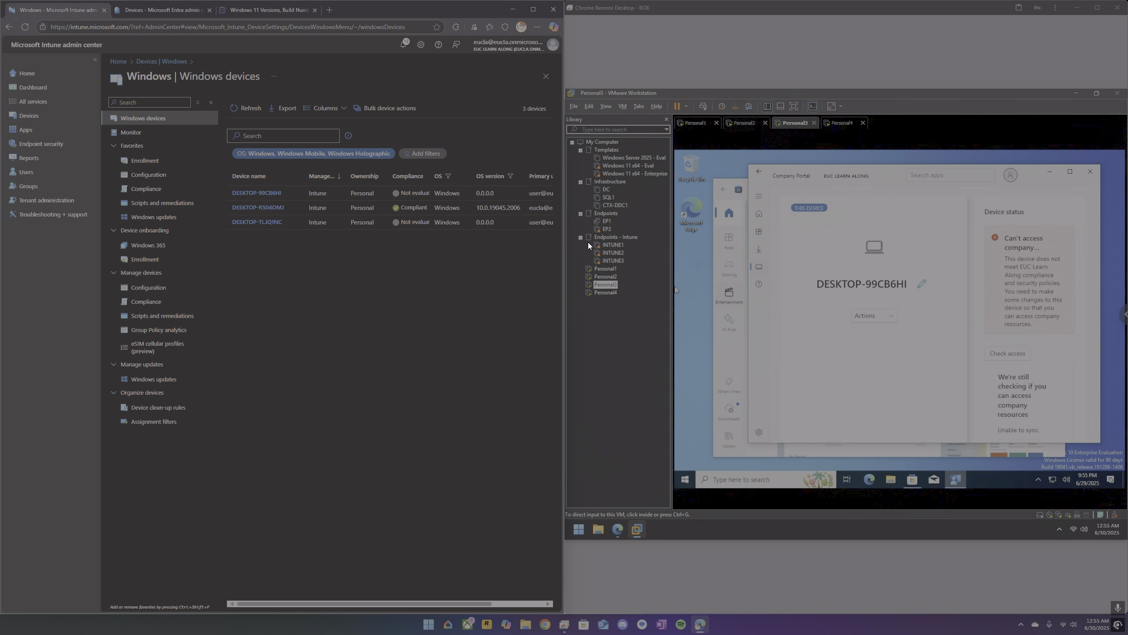
pyautogui.click(240, 113)
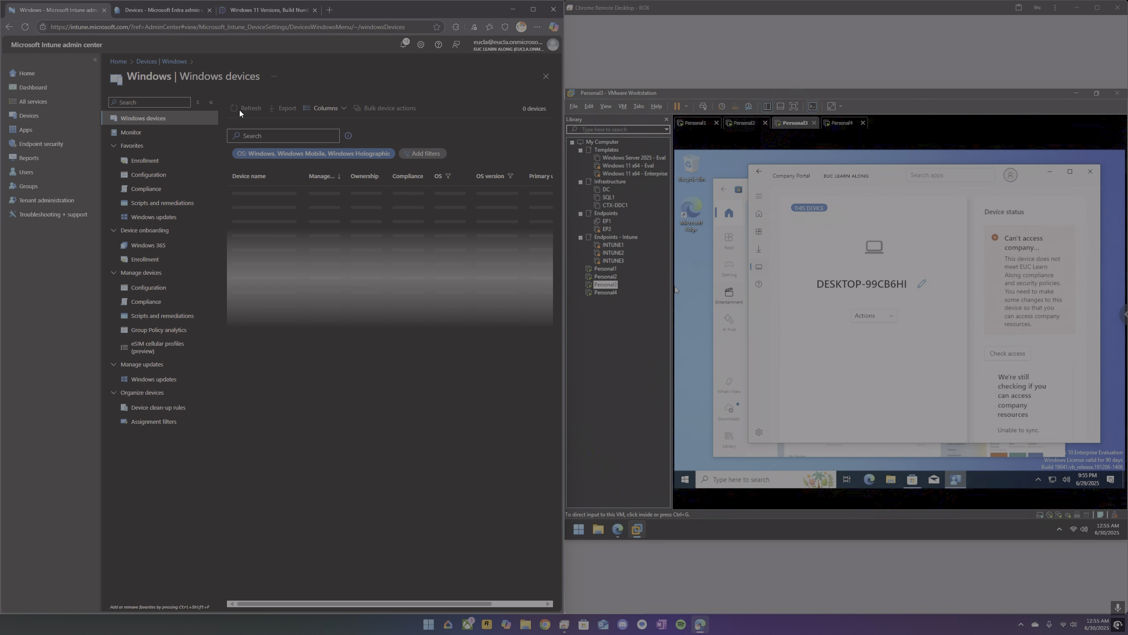
pyautogui.click(240, 113)
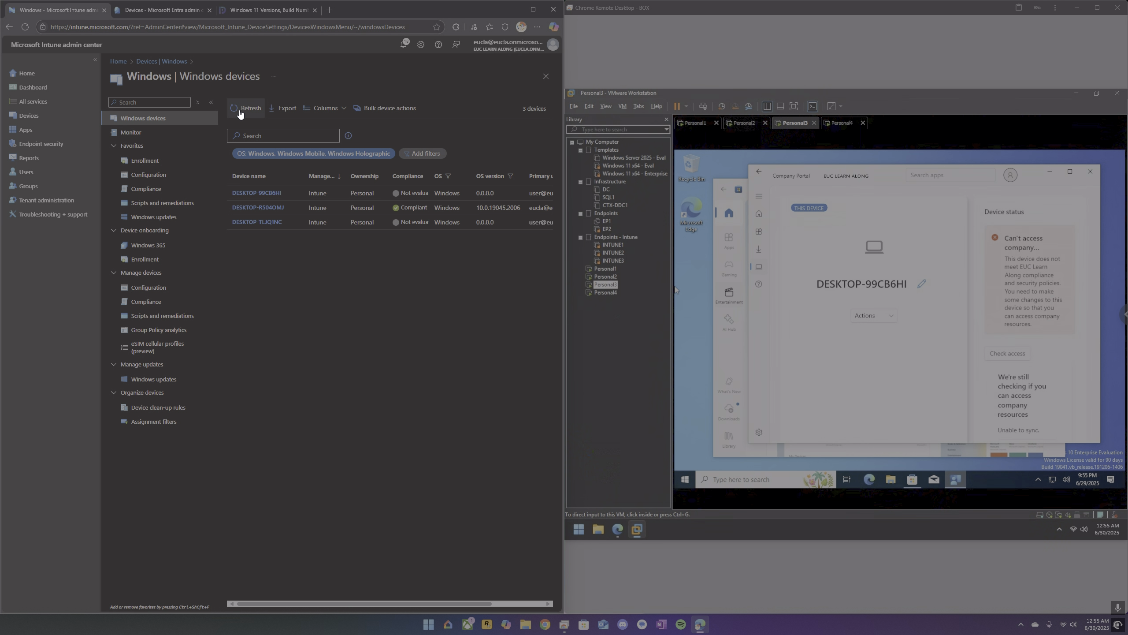
# Check DESKTOP-R504OMJ's properties in Microsoft Entra, and return to Intune's Windows devices list and refresh it.
pyautogui.click(163, 14)
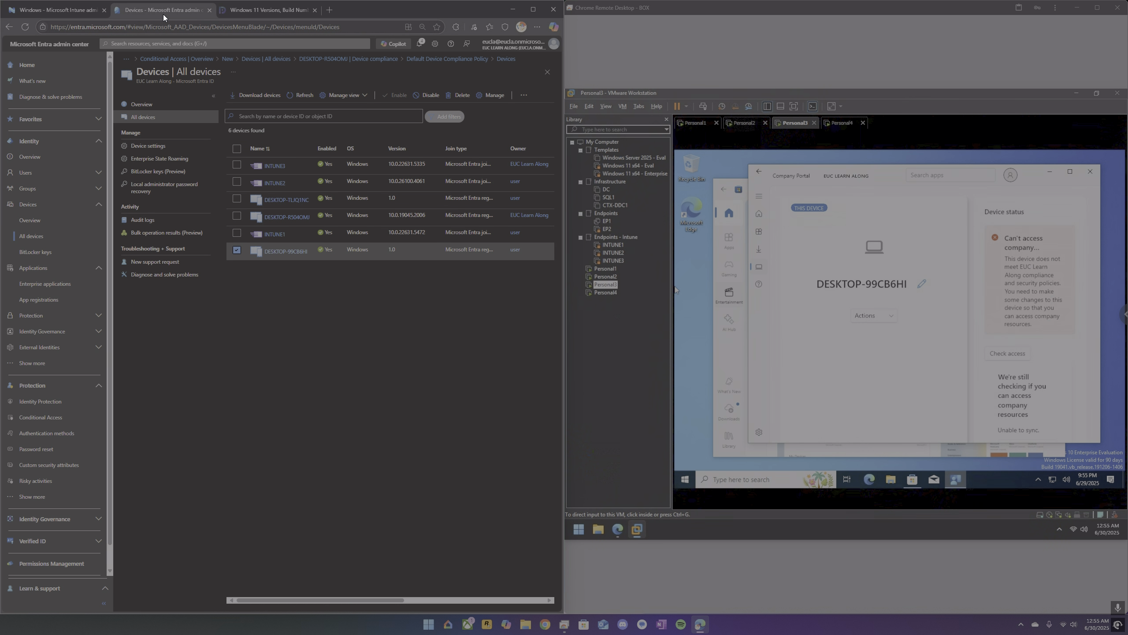
pyautogui.click(291, 217)
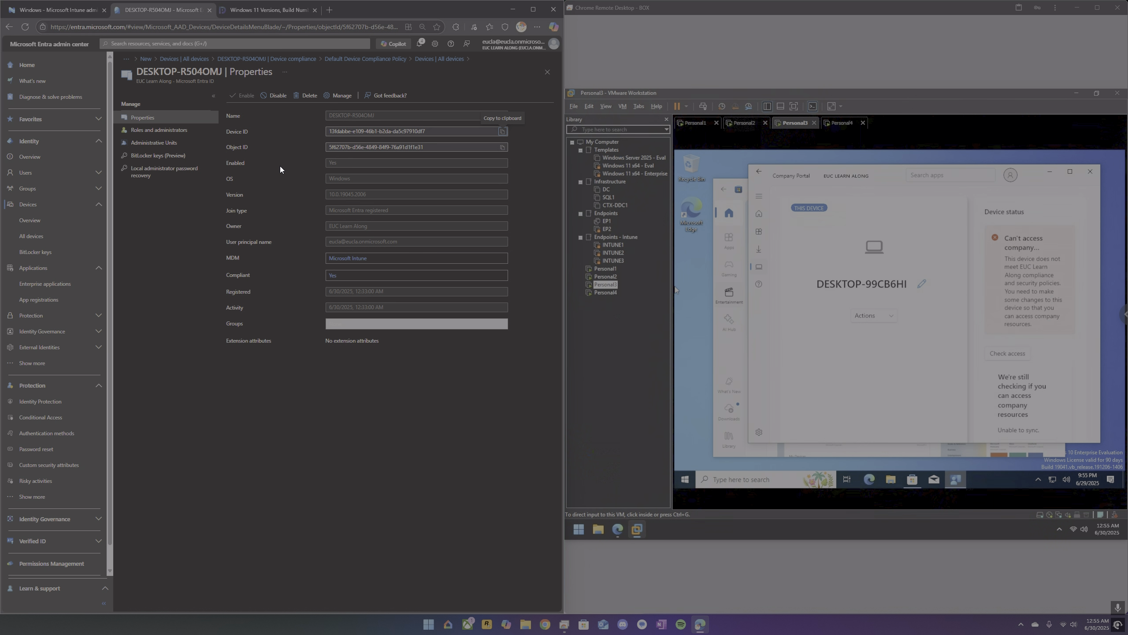
pyautogui.click(67, 14)
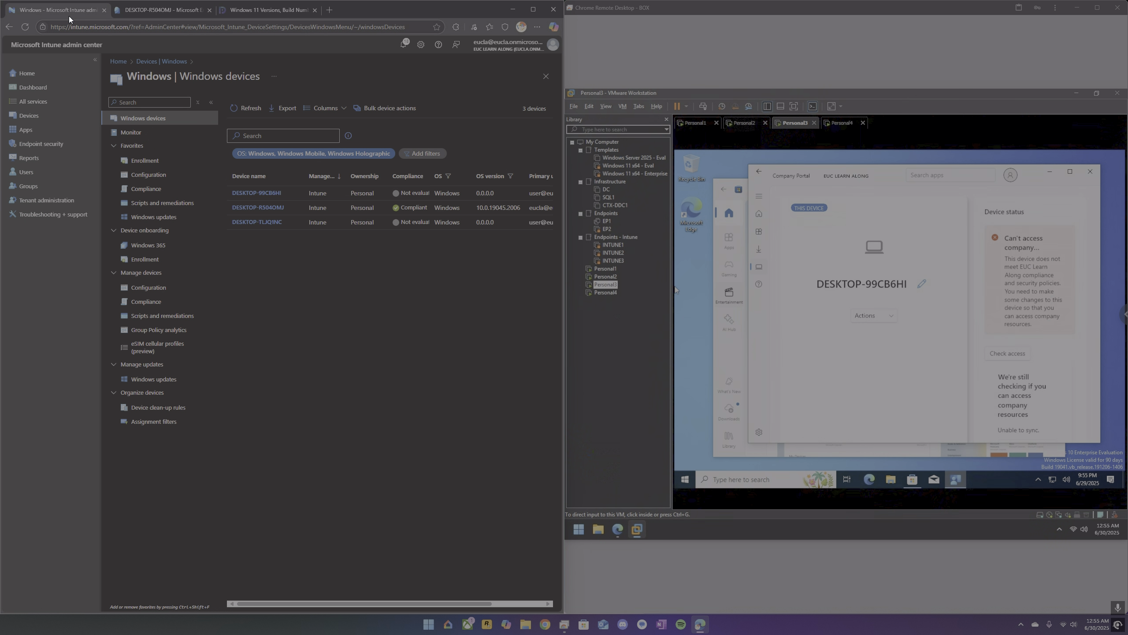
pyautogui.click(243, 111)
pyautogui.click(242, 111)
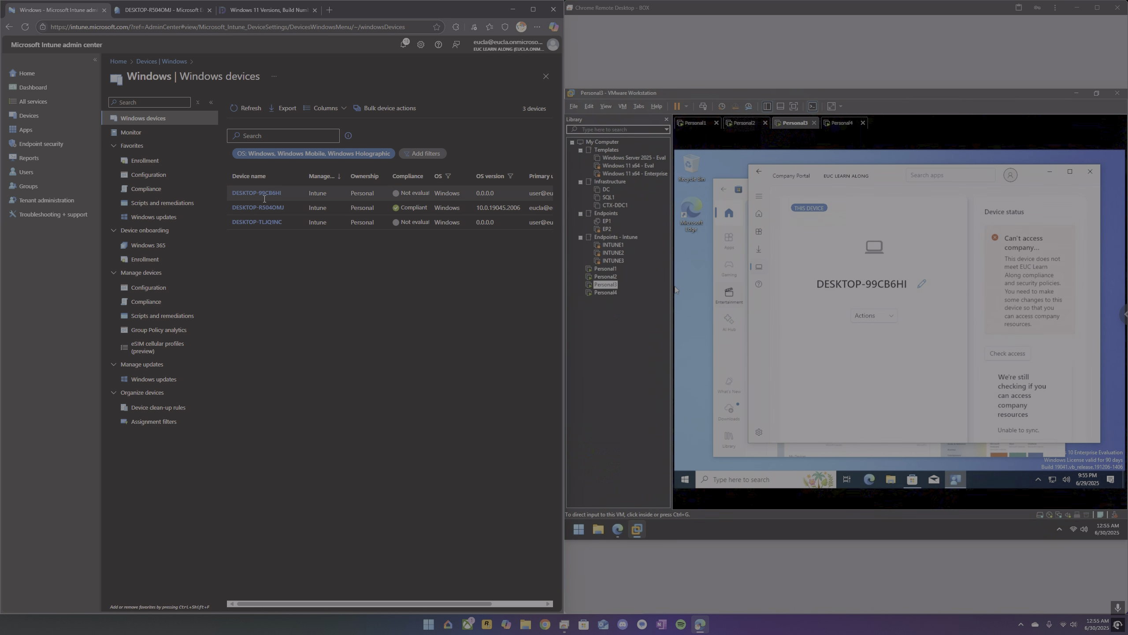
# Start a sync for DESKTOP-99CB6HI from its Intune device page and return to the Windows devices list.
pyautogui.click(268, 200)
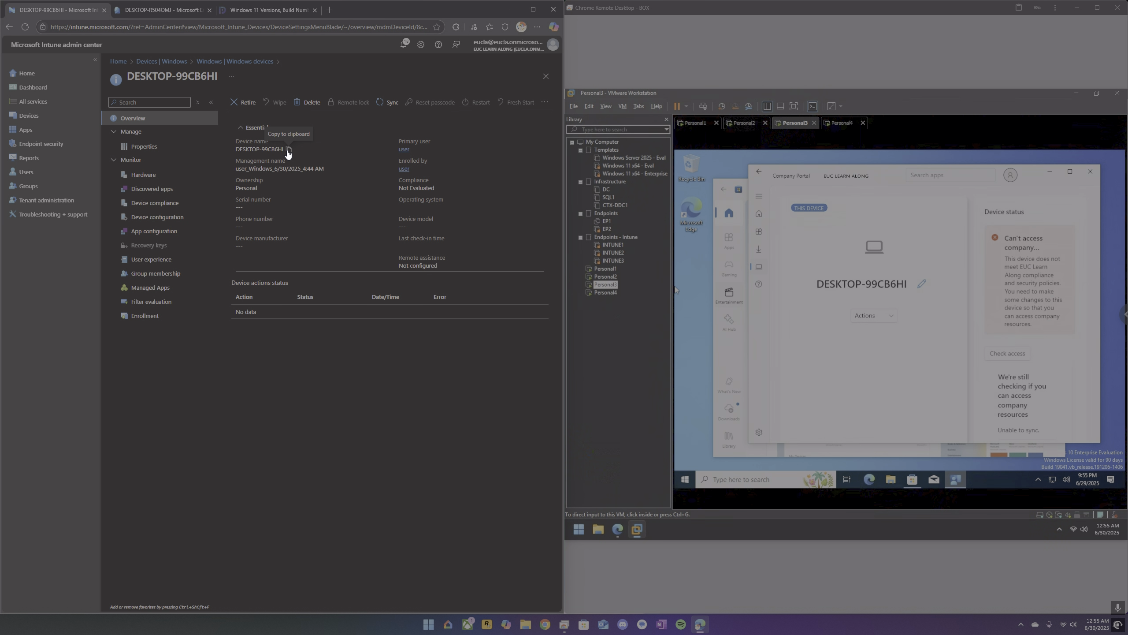
pyautogui.click(391, 103)
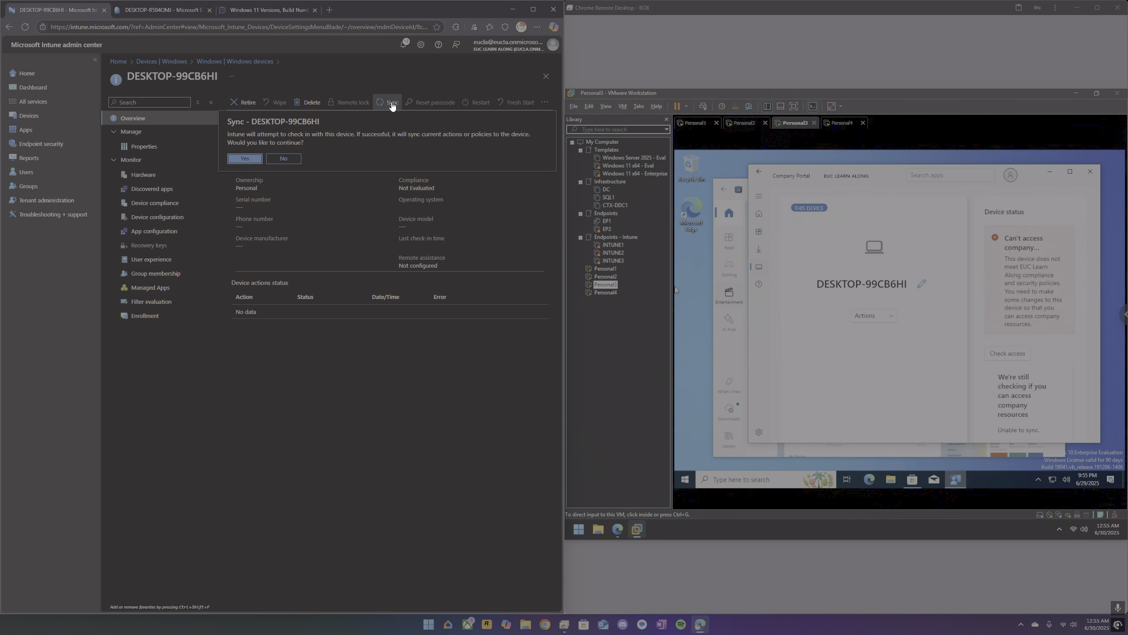
pyautogui.click(255, 160)
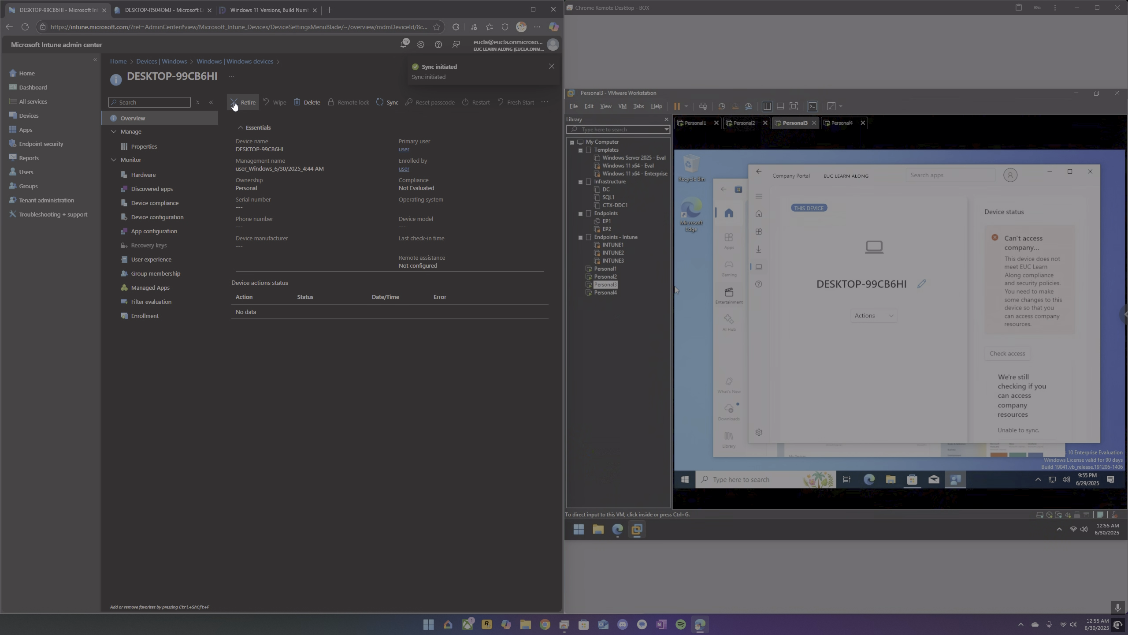
pyautogui.click(244, 61)
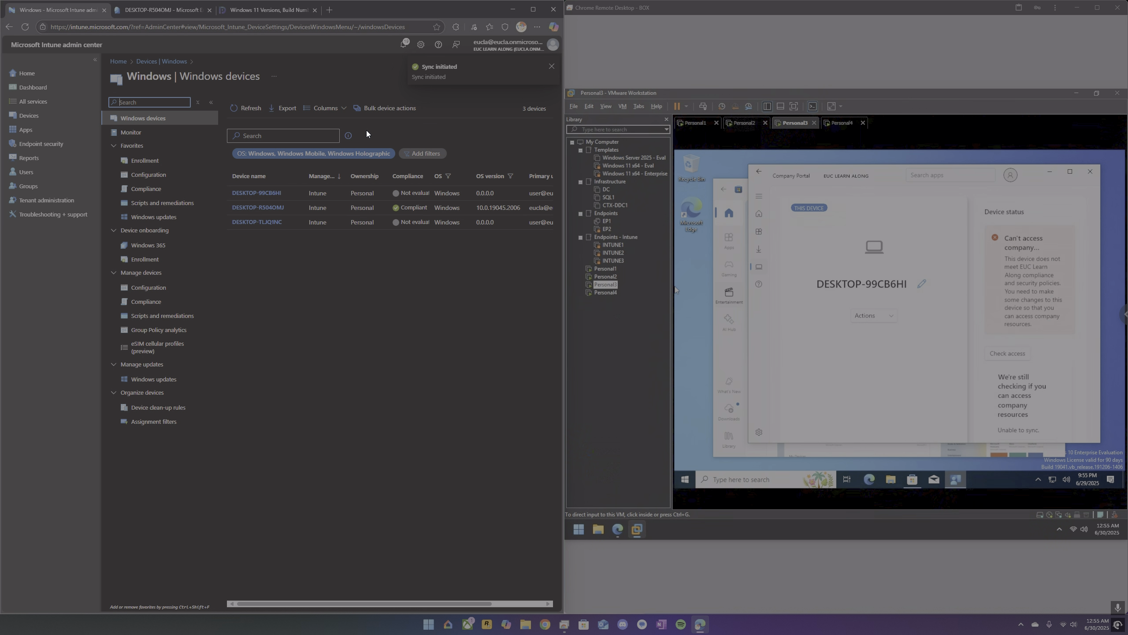
# Refresh the Windows devices list repeatedly to check the compliance and OS version of the enrolled devices.
pyautogui.click(247, 108)
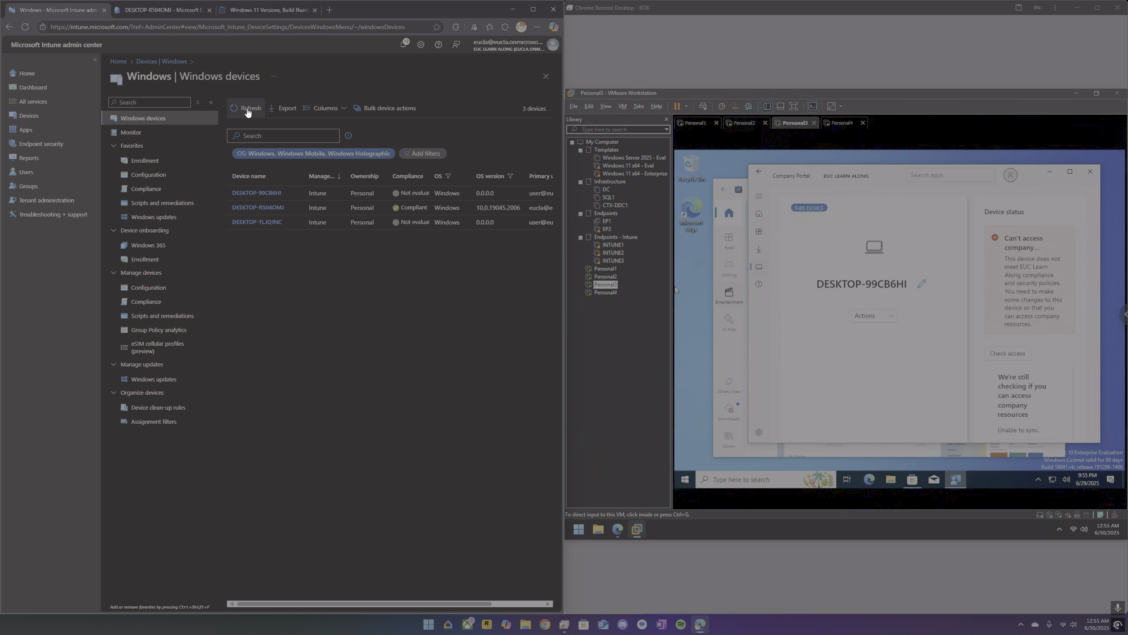
pyautogui.click(248, 109)
pyautogui.click(248, 108)
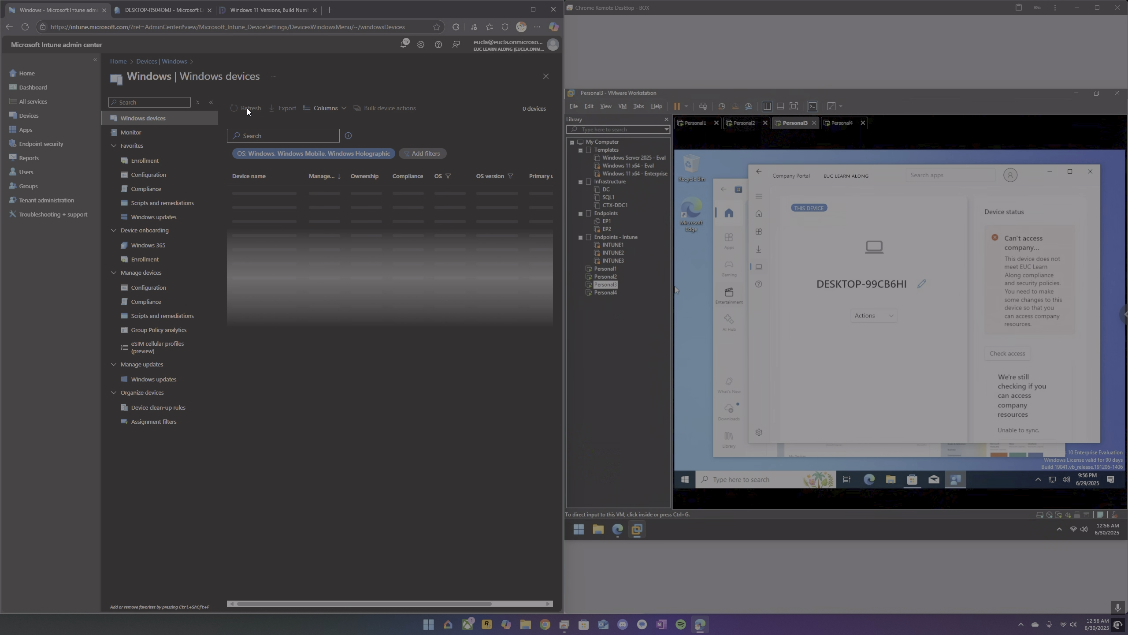
pyautogui.click(247, 109)
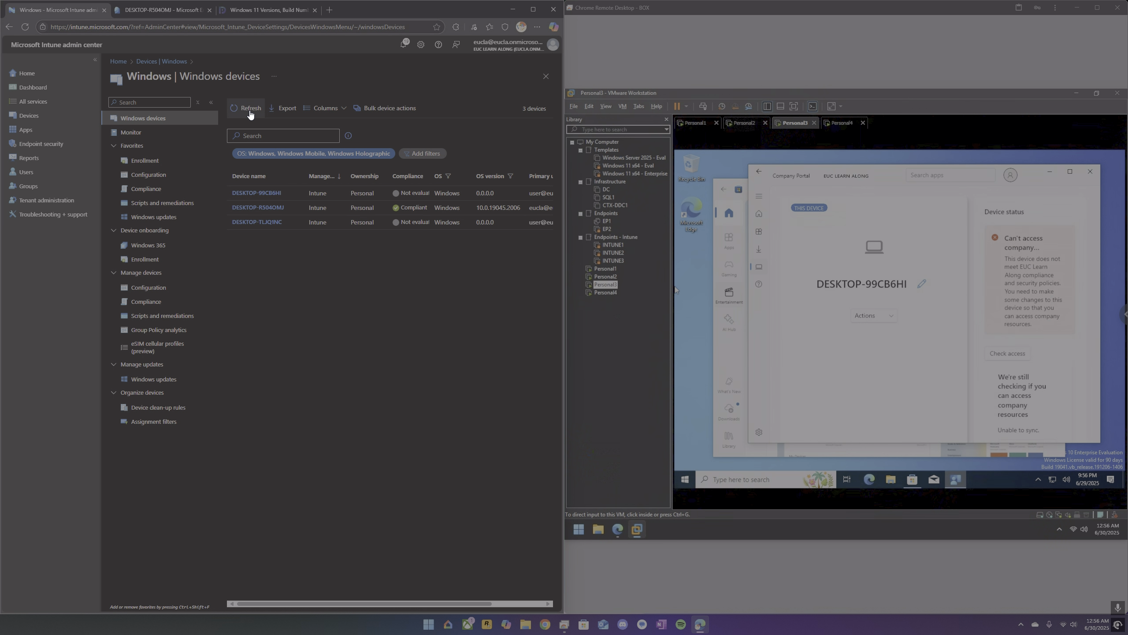
pyautogui.click(250, 112)
pyautogui.click(250, 111)
# Review DESKTOP-R504OMJ's properties in Microsoft Entra again and return to the list of all devices.
pyautogui.click(176, 13)
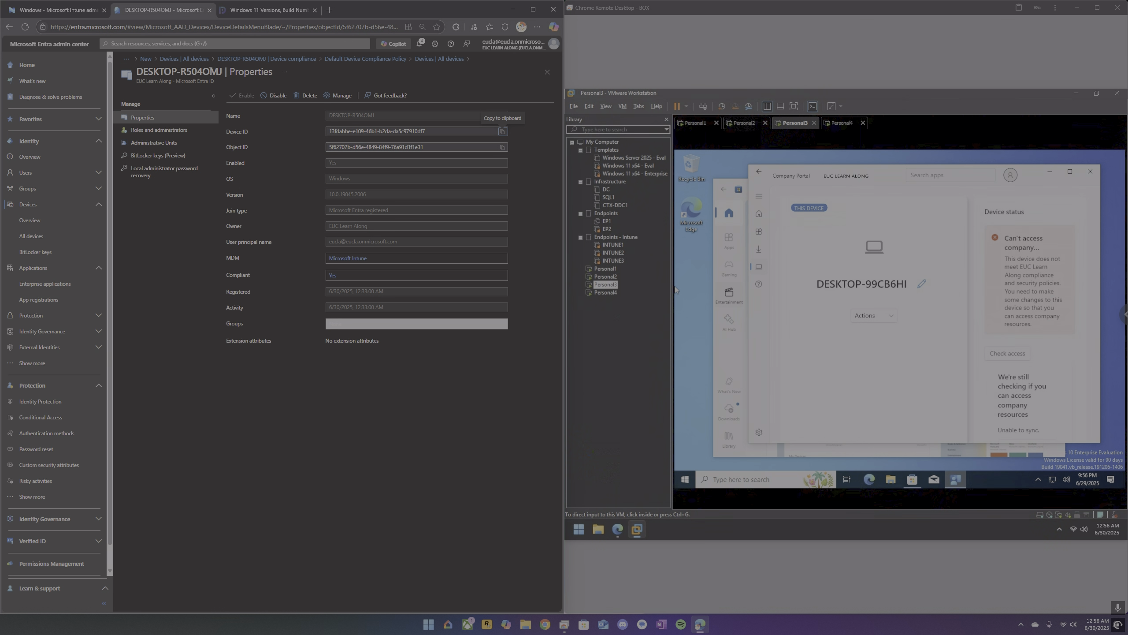
pyautogui.click(165, 130)
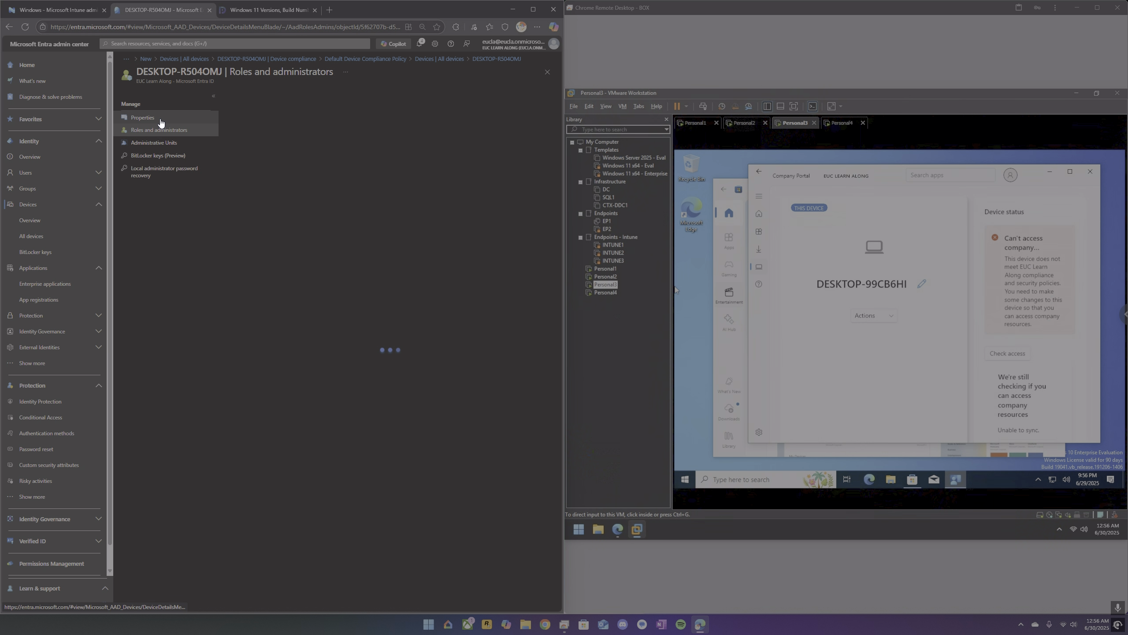
pyautogui.click(161, 120)
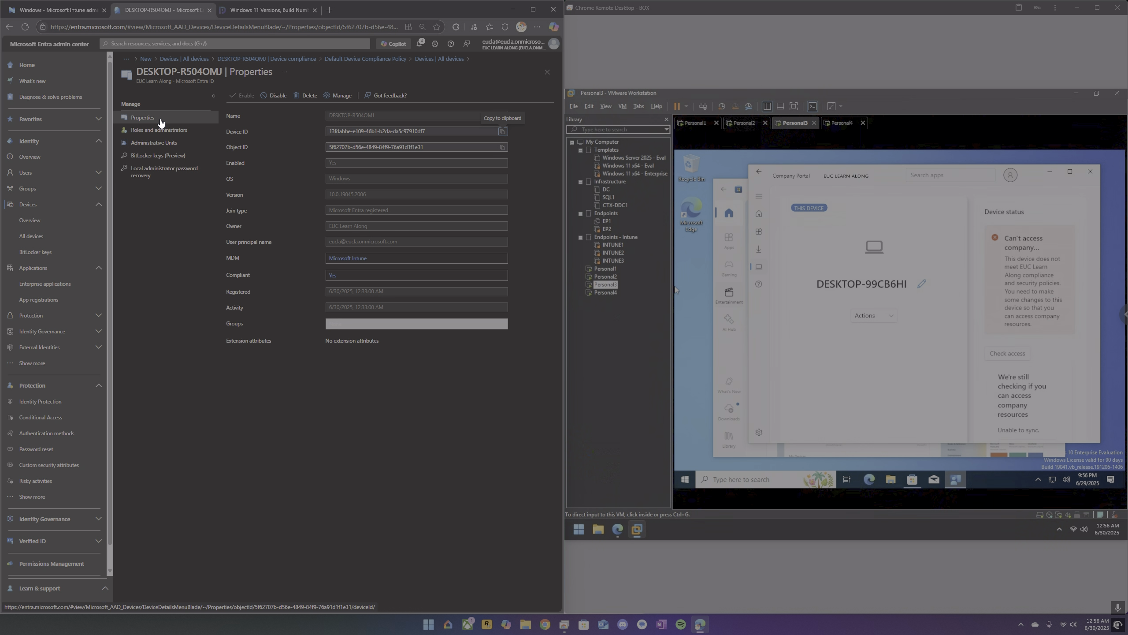
pyautogui.click(421, 59)
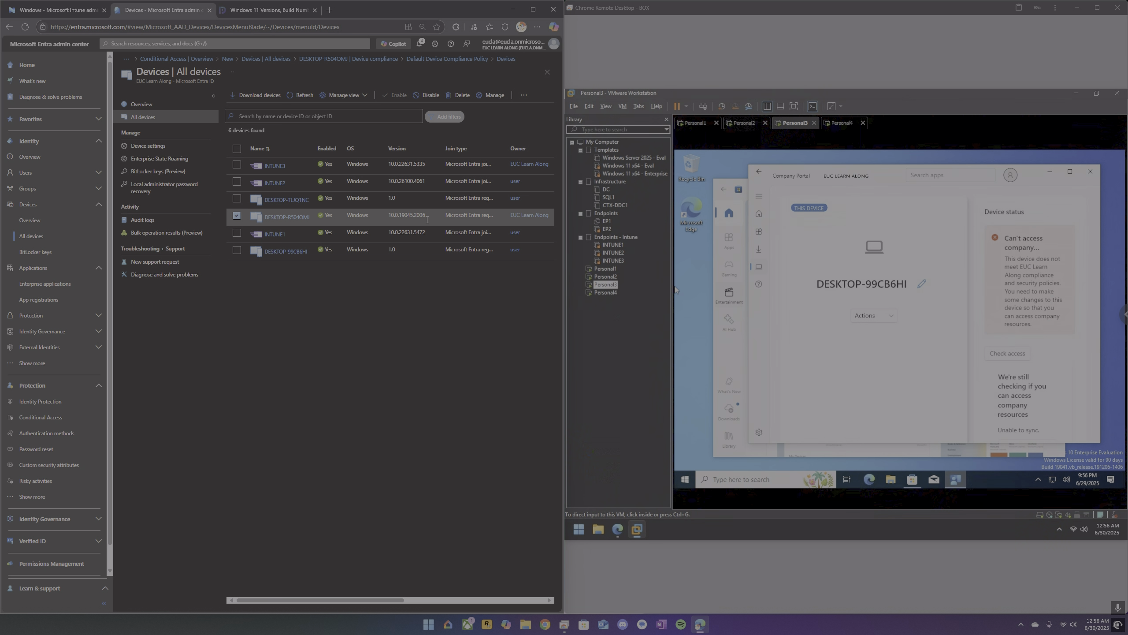
# Examine the properties of Compliance Policy in Intune, including the minimum OS version, against the device versions listed in Entra.
pyautogui.click(60, 14)
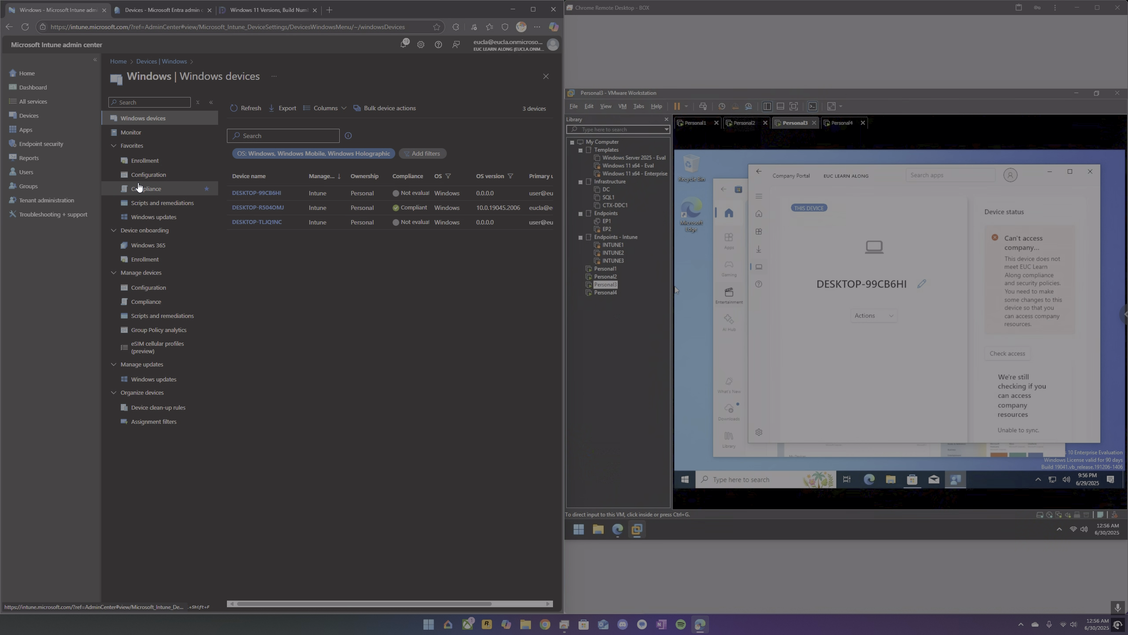
pyautogui.click(143, 188)
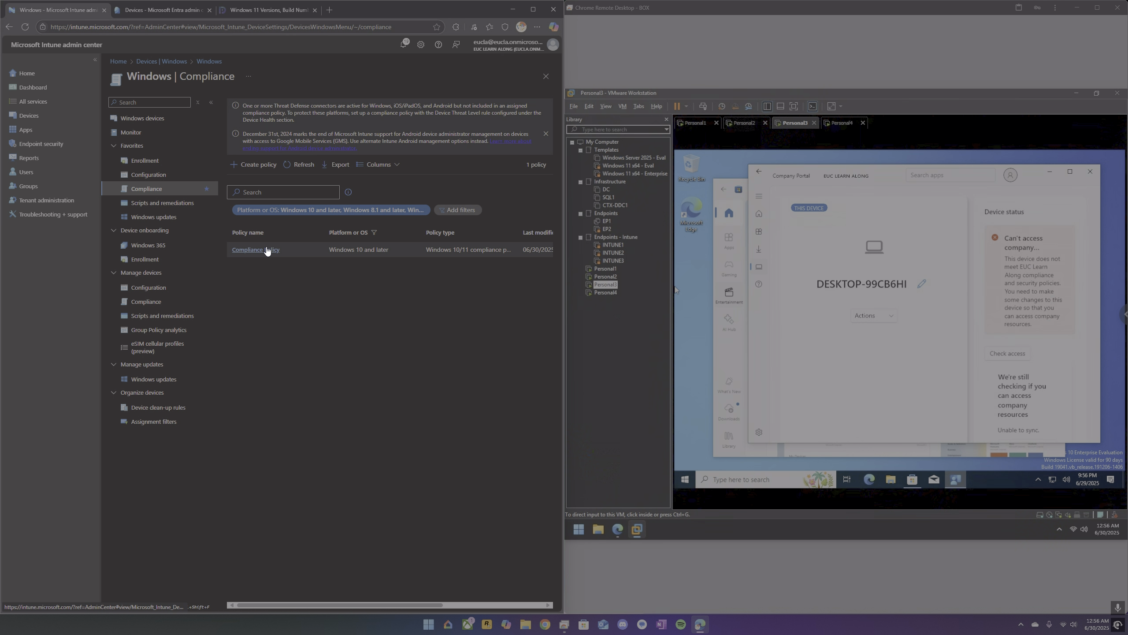
pyautogui.click(266, 249)
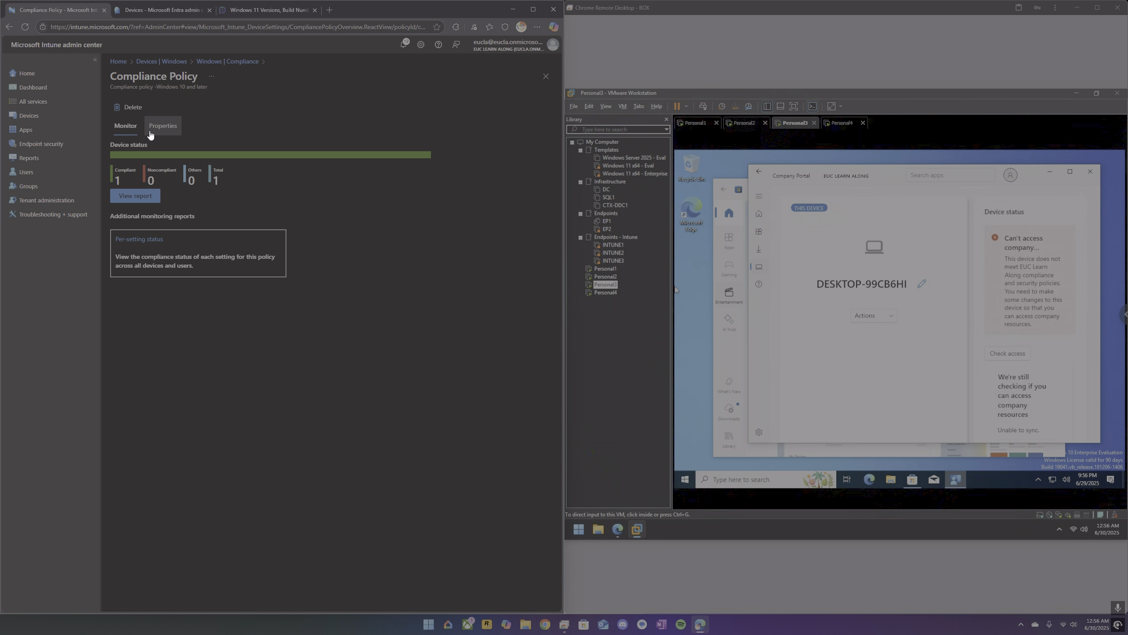
pyautogui.click(159, 128)
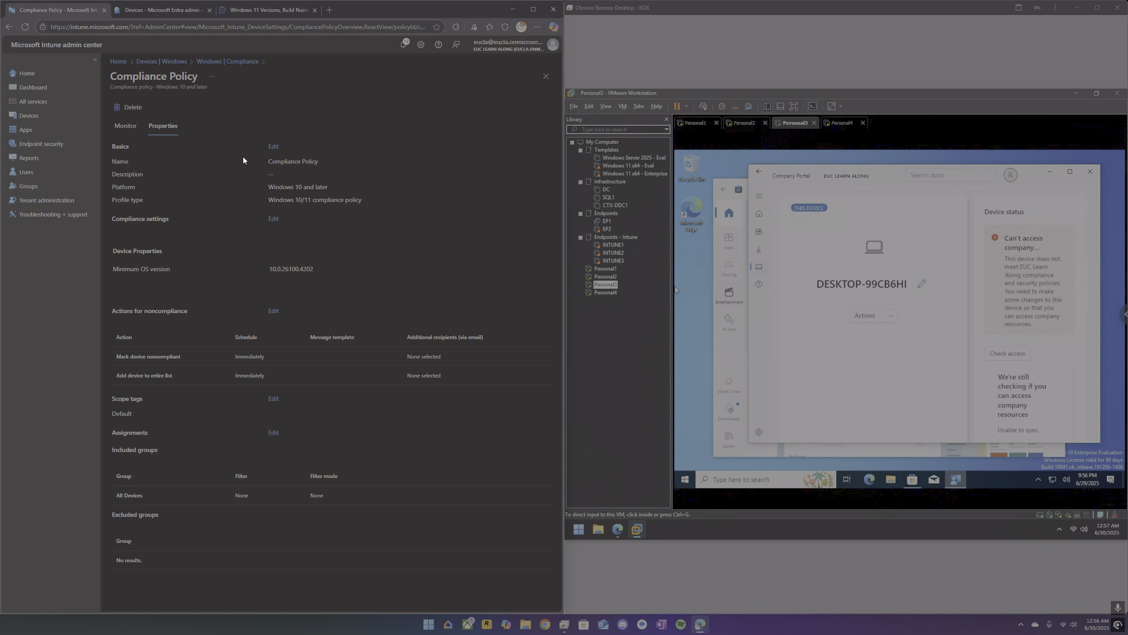
pyautogui.click(167, 11)
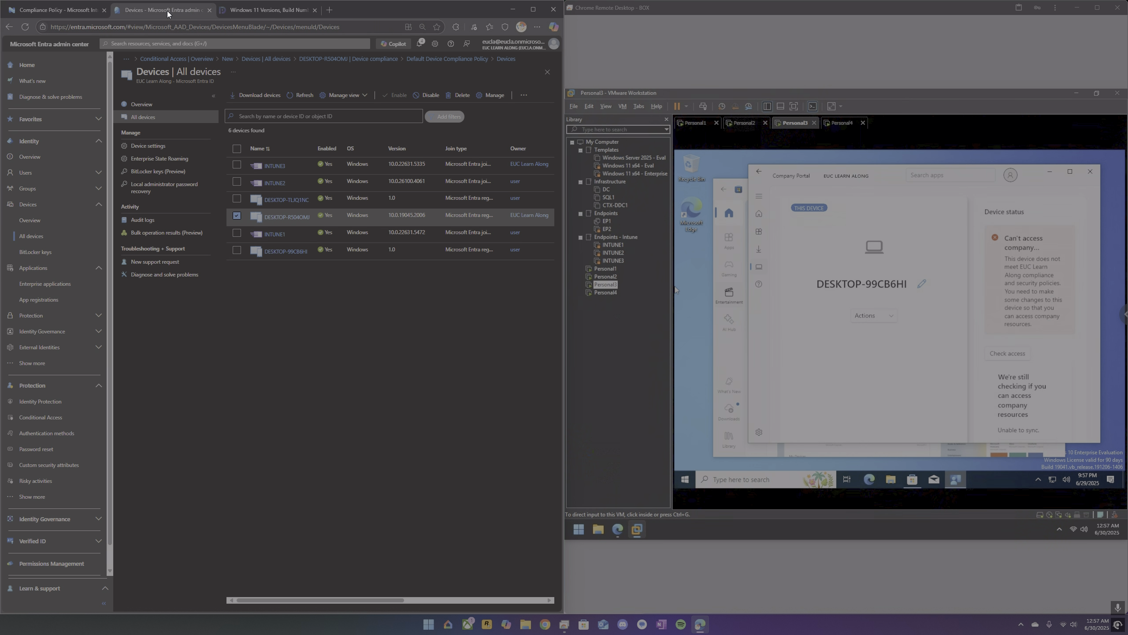
pyautogui.click(69, 12)
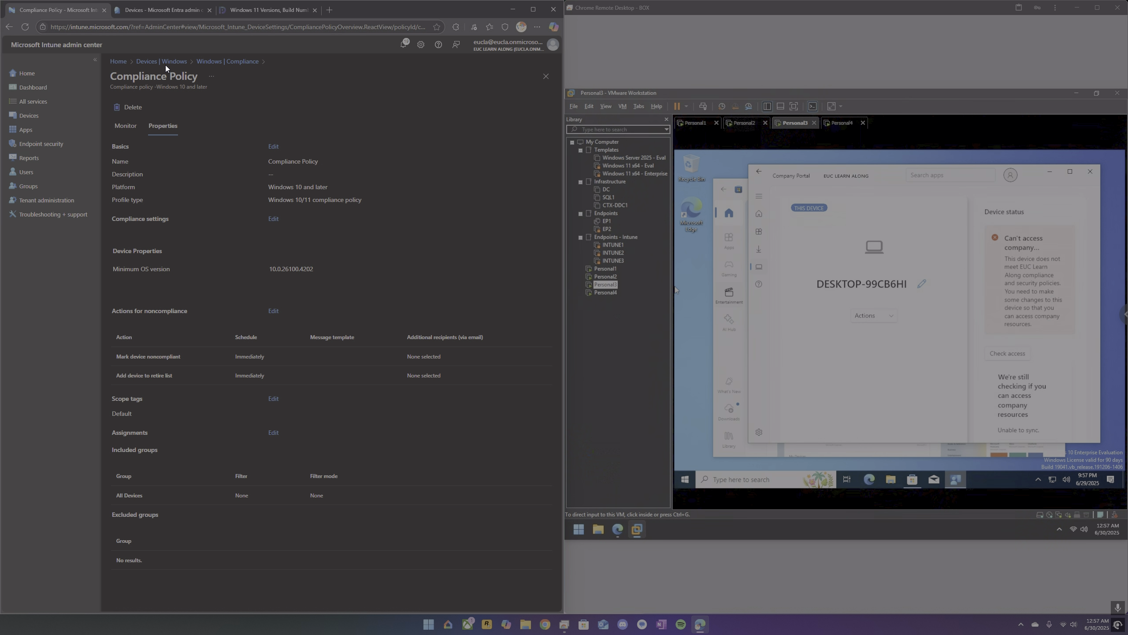
# Open the Compliance Policy monitoring report in Intune and refresh its device status list.
pyautogui.click(150, 10)
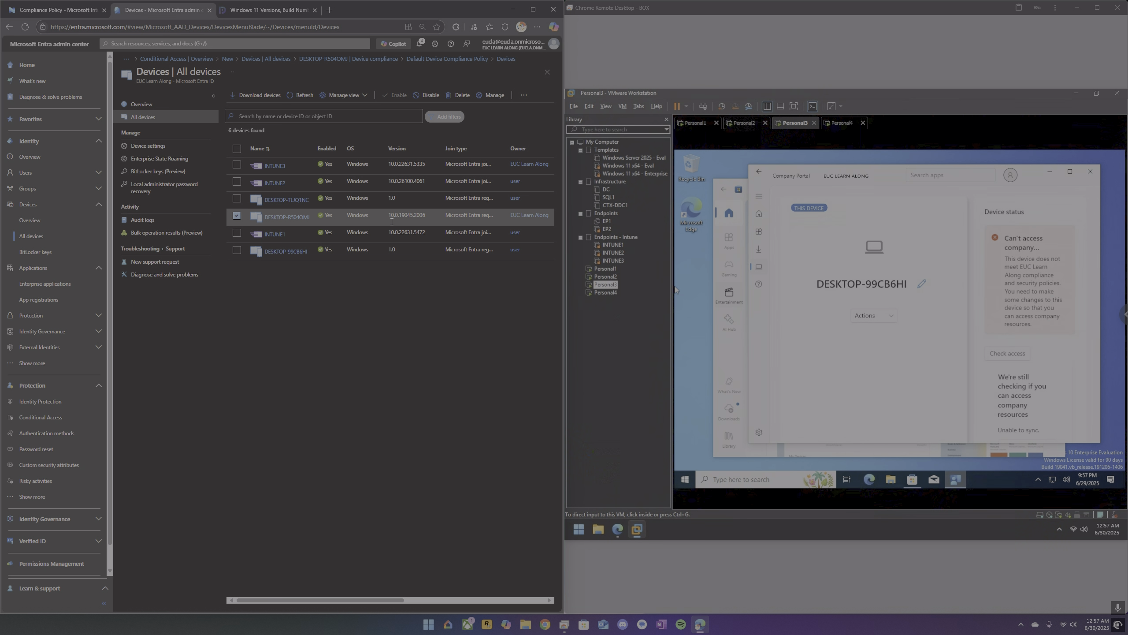
pyautogui.click(42, 13)
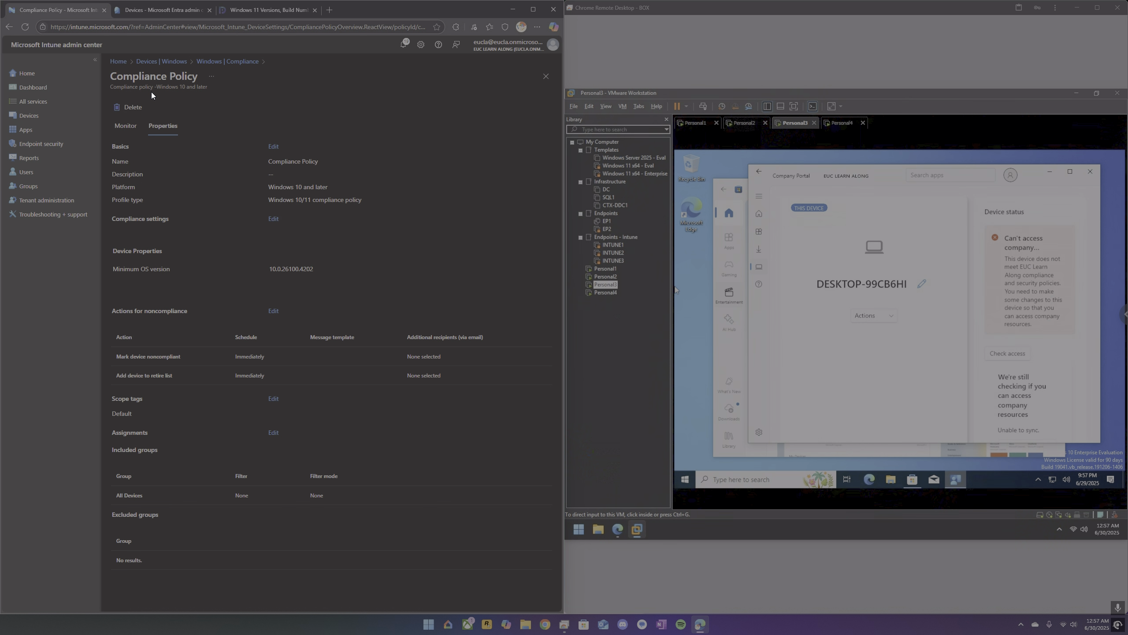
pyautogui.click(125, 126)
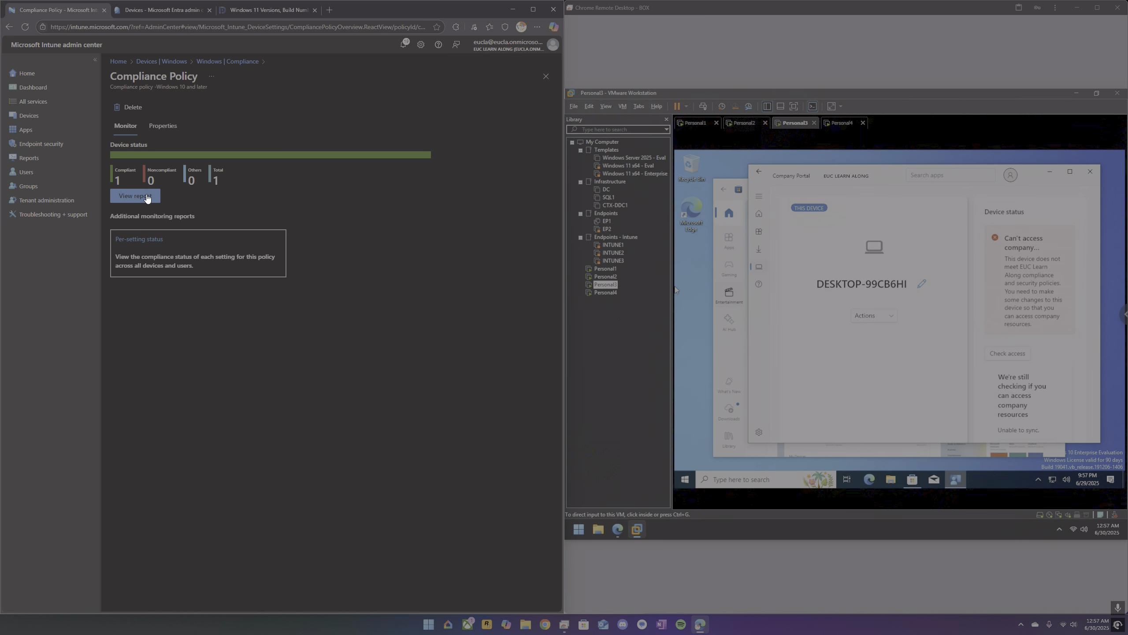
pyautogui.click(147, 197)
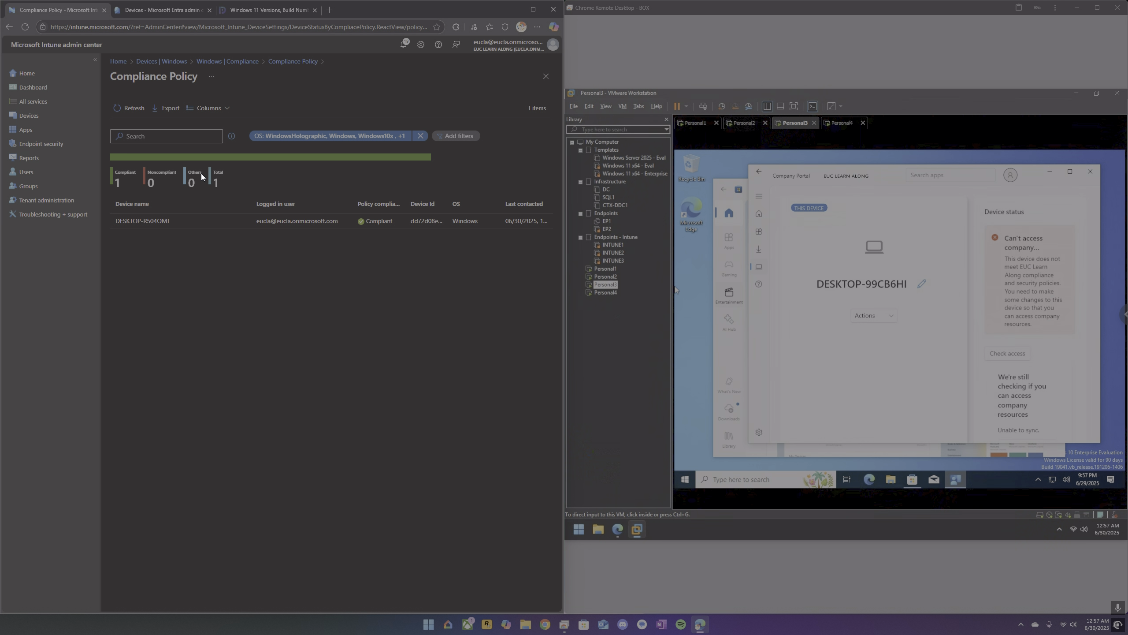
pyautogui.click(128, 110)
pyautogui.click(128, 110)
# Open the Windows devices list in Intune and refresh it repeatedly to check compliance and OS versions.
pyautogui.click(35, 118)
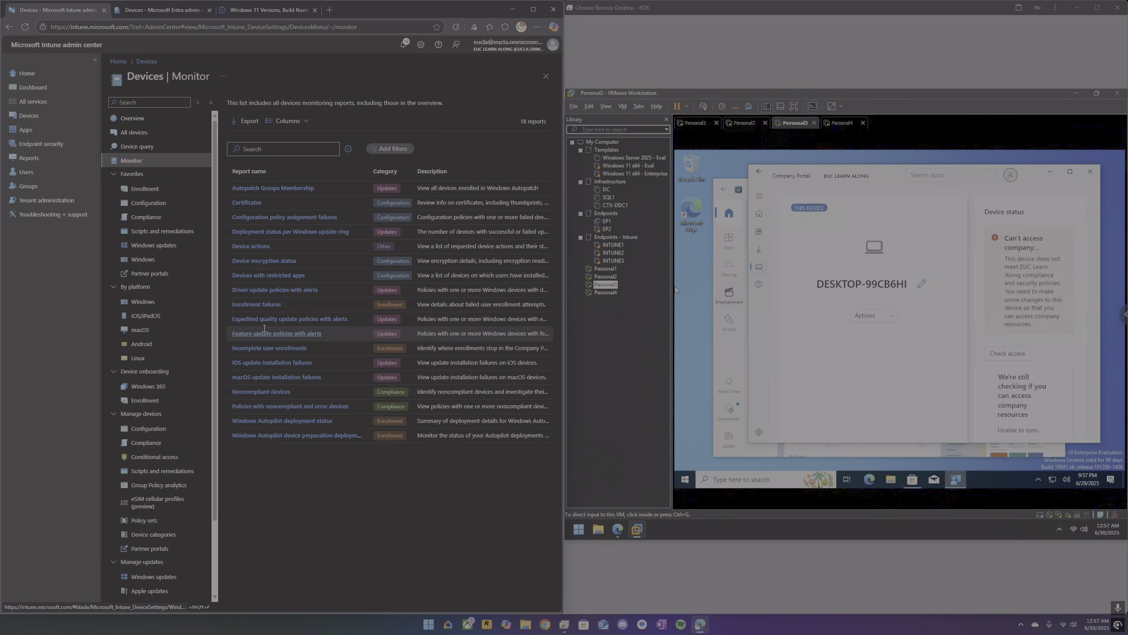
pyautogui.click(145, 305)
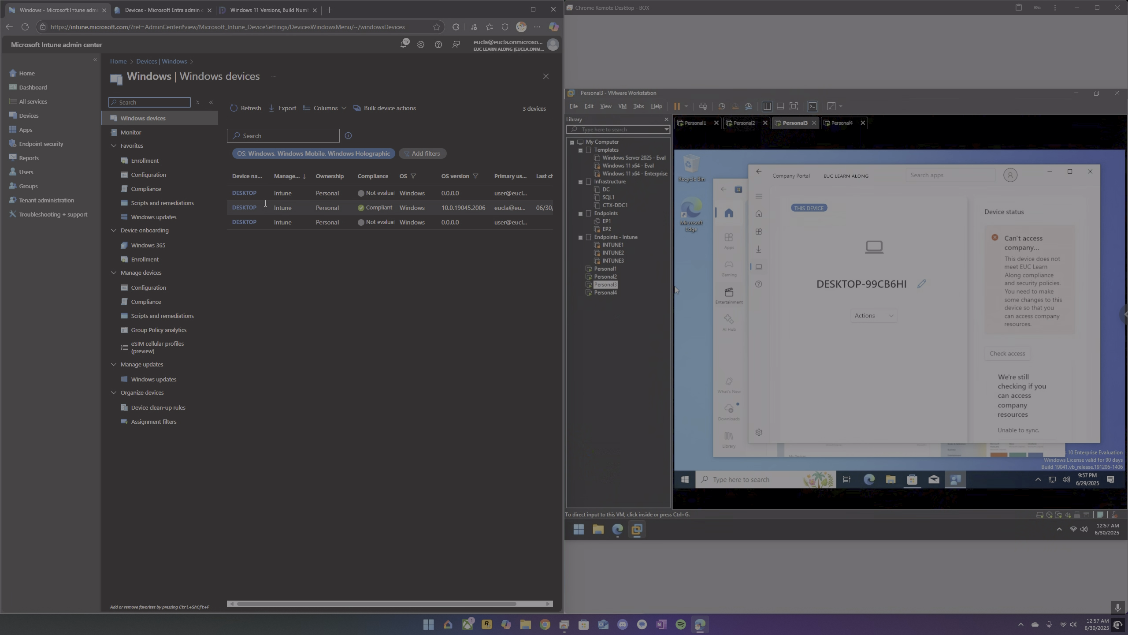
pyautogui.click(242, 110)
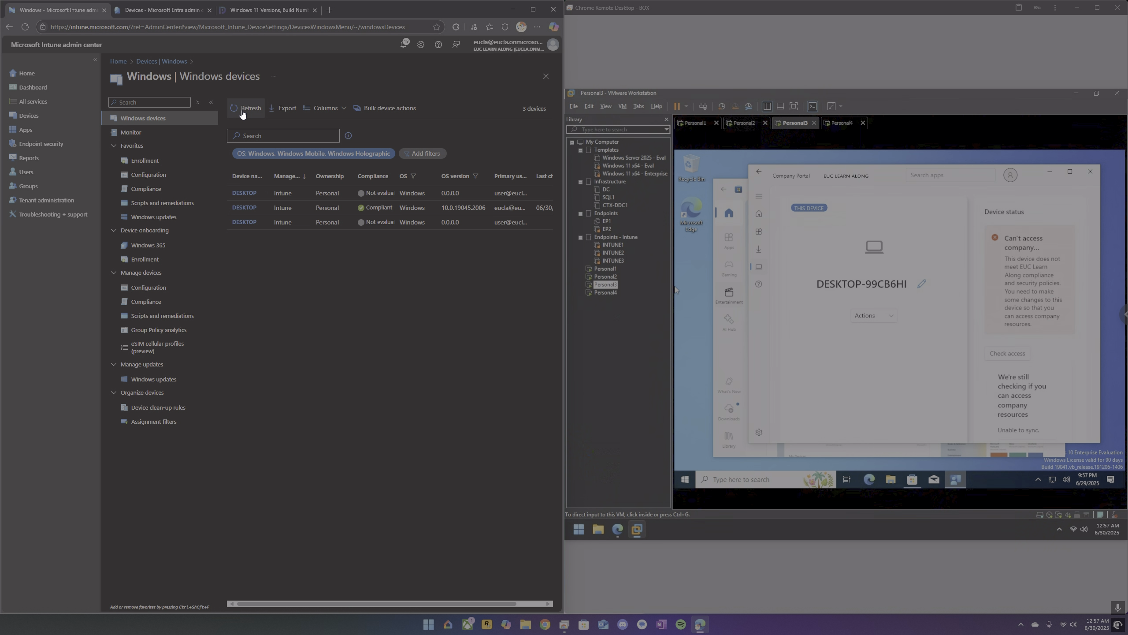
pyautogui.click(241, 110)
pyautogui.click(248, 113)
pyautogui.click(255, 114)
# Find the Settings app on Personal3 and open the Access work or school page under Accounts.
pyautogui.click(711, 477)
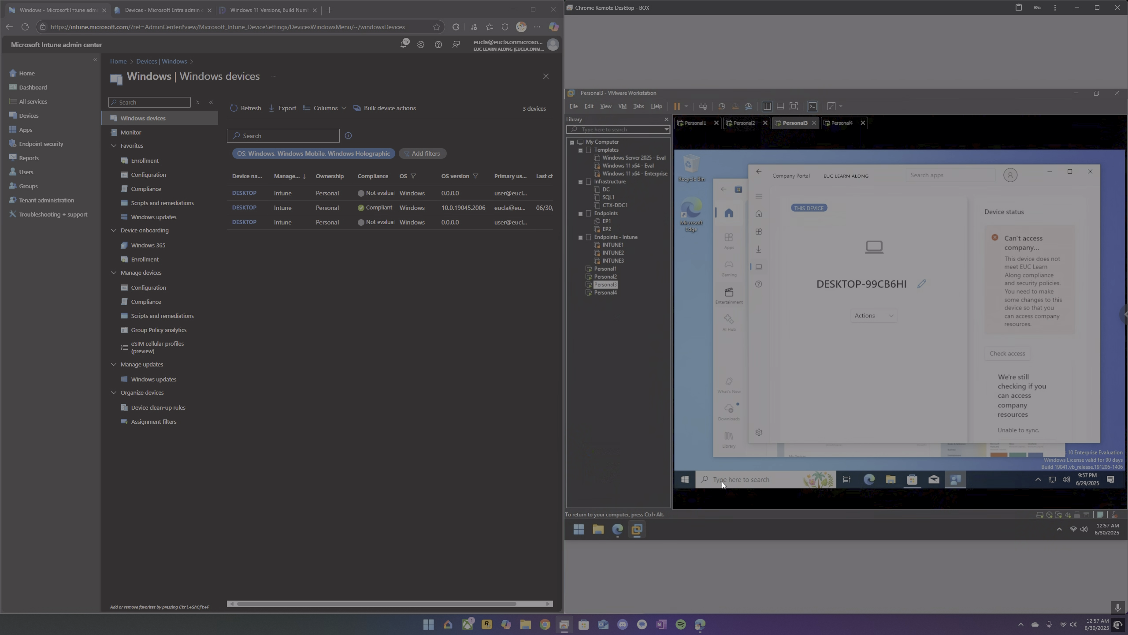
pyautogui.click(719, 480)
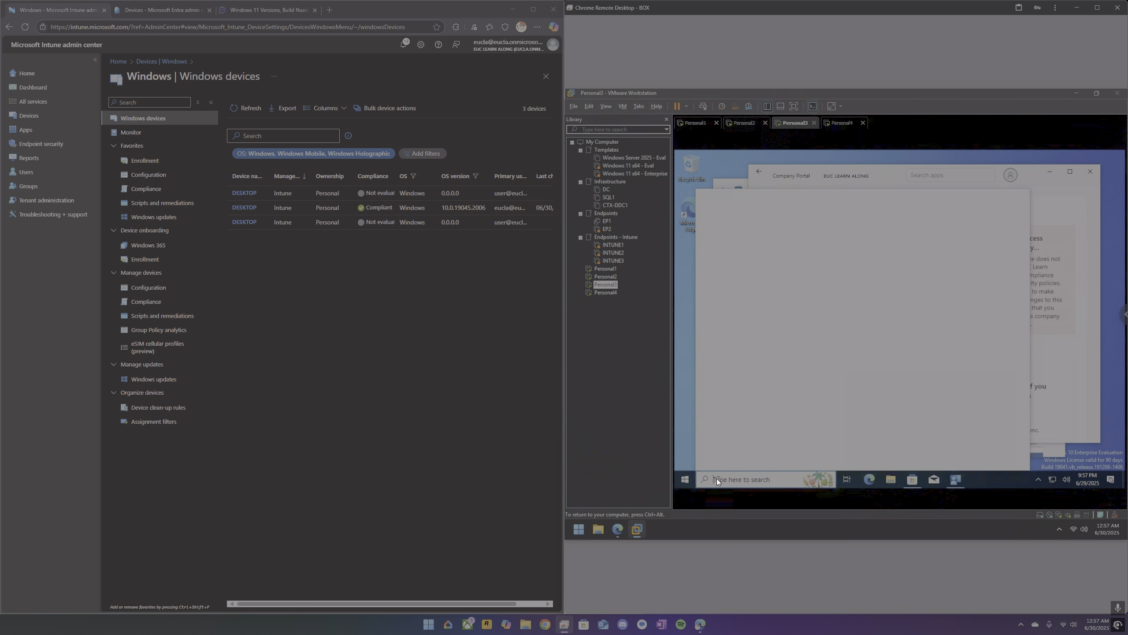
pyautogui.write('sett')
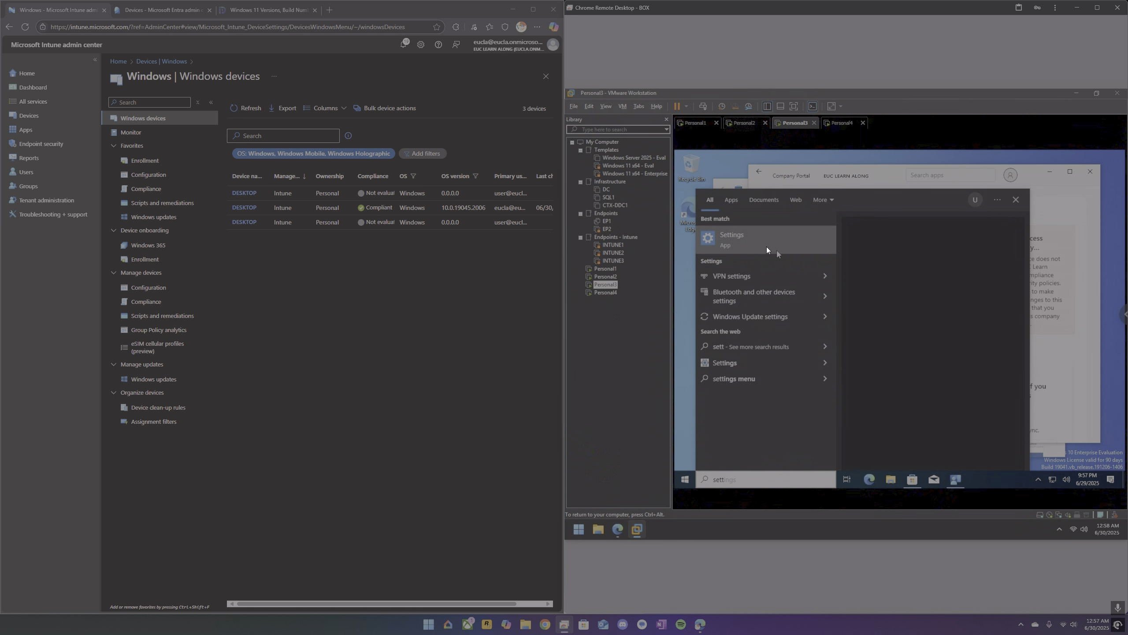
pyautogui.click(739, 238)
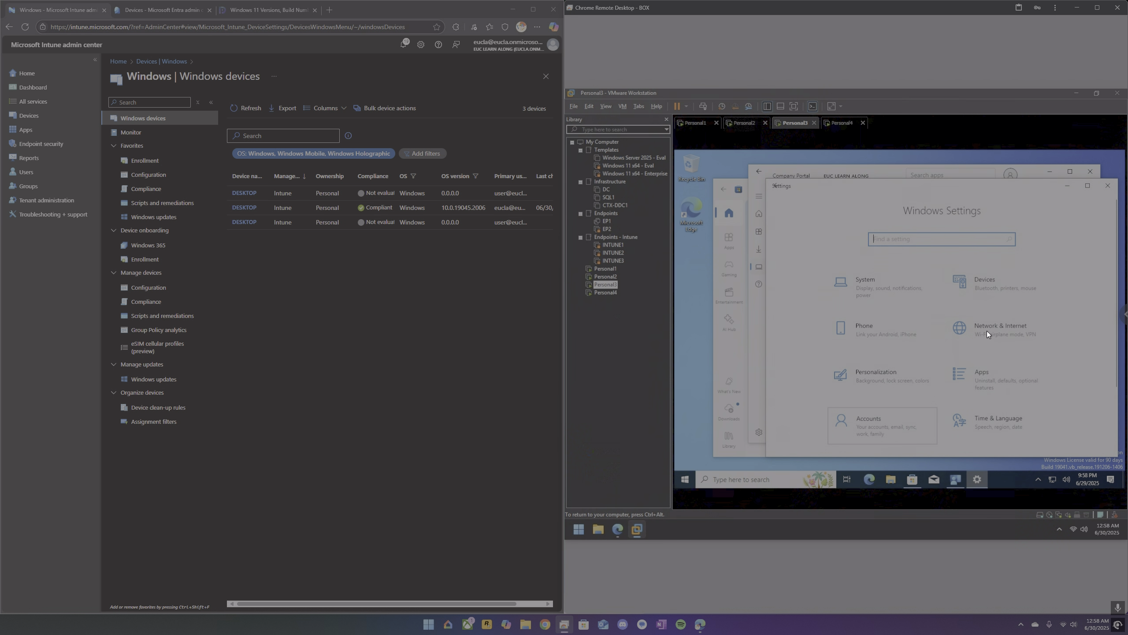
pyautogui.click(889, 421)
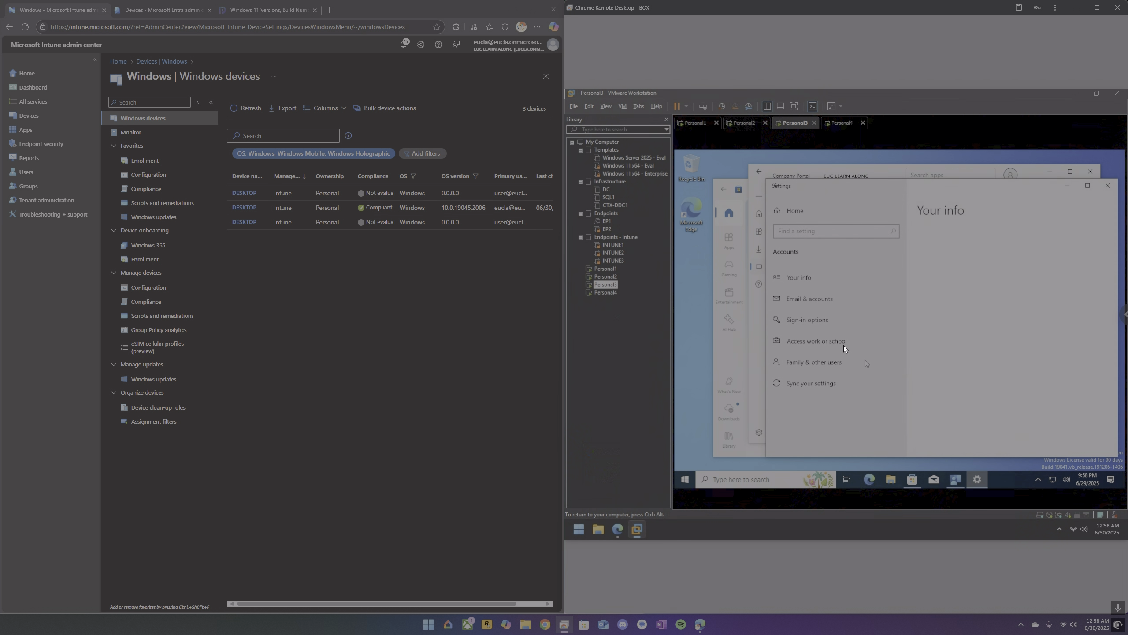
pyautogui.click(895, 337)
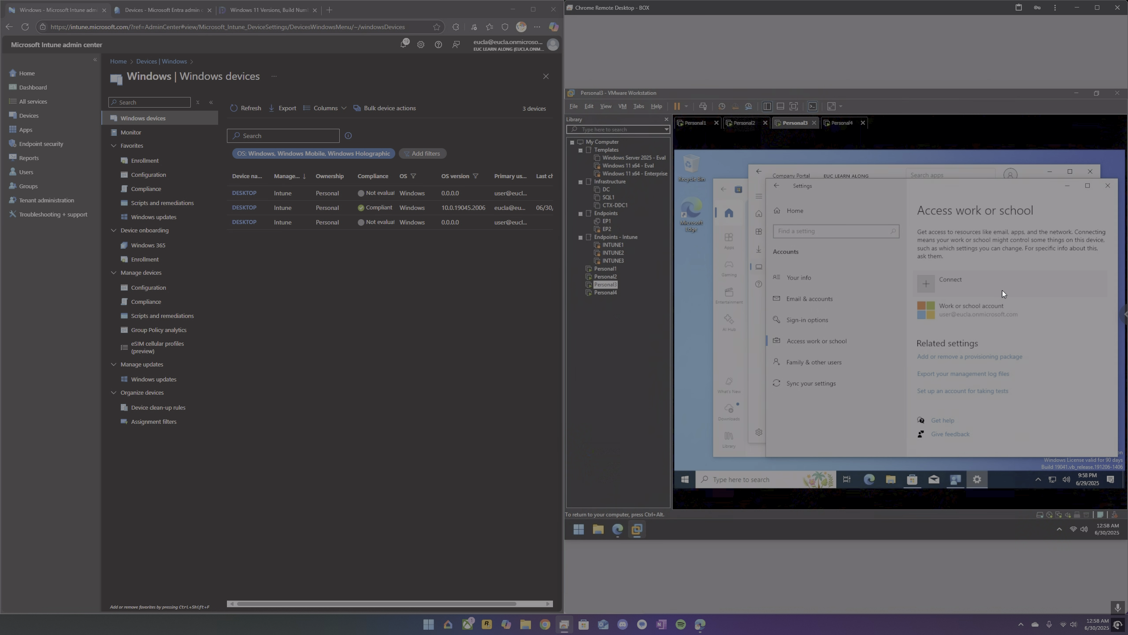
# Open the management info of Personal3's work or school account and start a device sync.
pyautogui.click(987, 309)
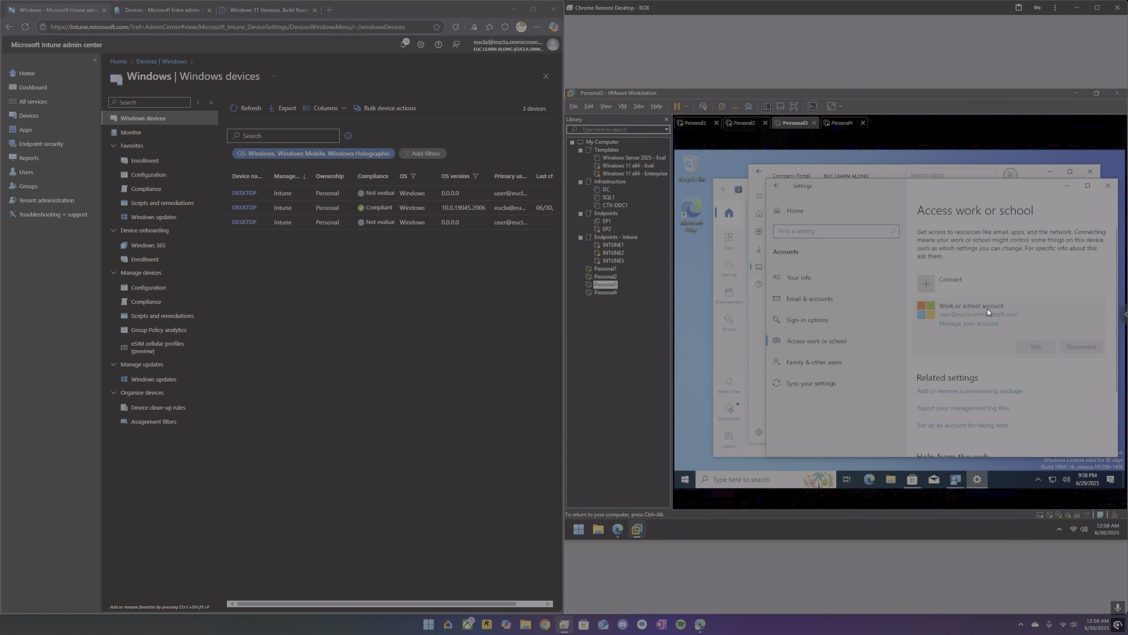
pyautogui.click(1024, 346)
pyautogui.scroll(-5, 933, 355)
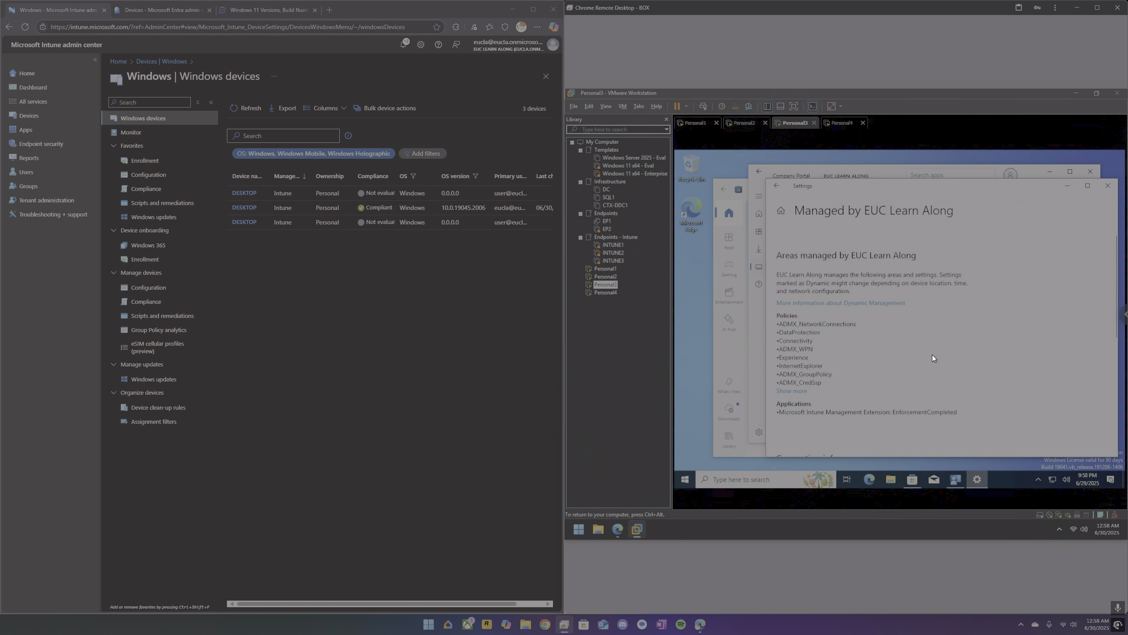
pyautogui.scroll(-3, 932, 360)
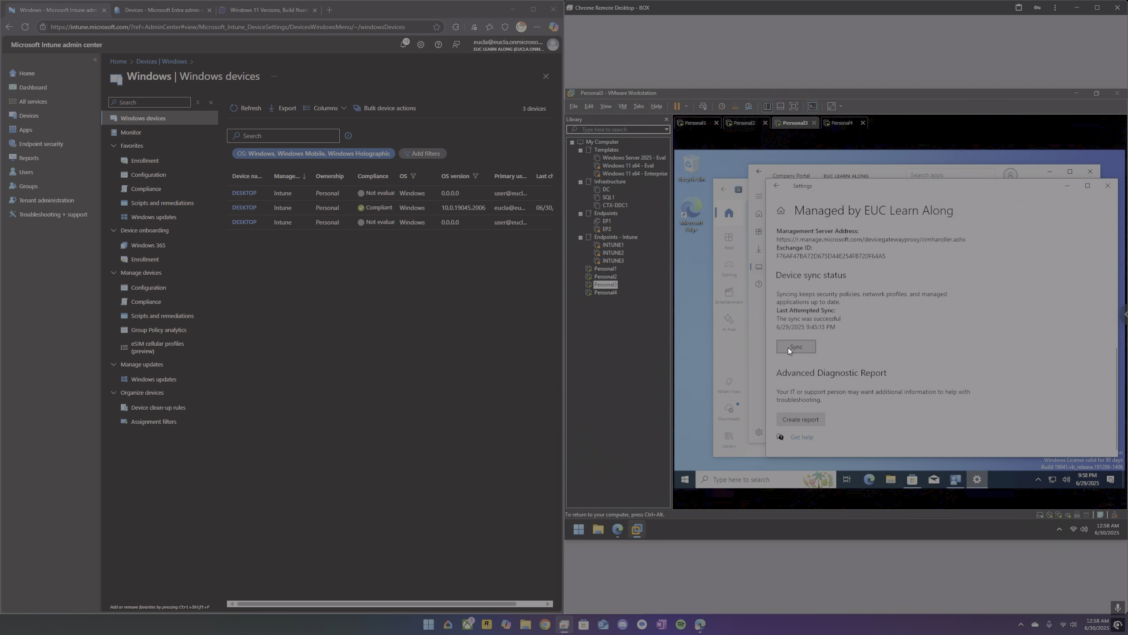
pyautogui.click(788, 349)
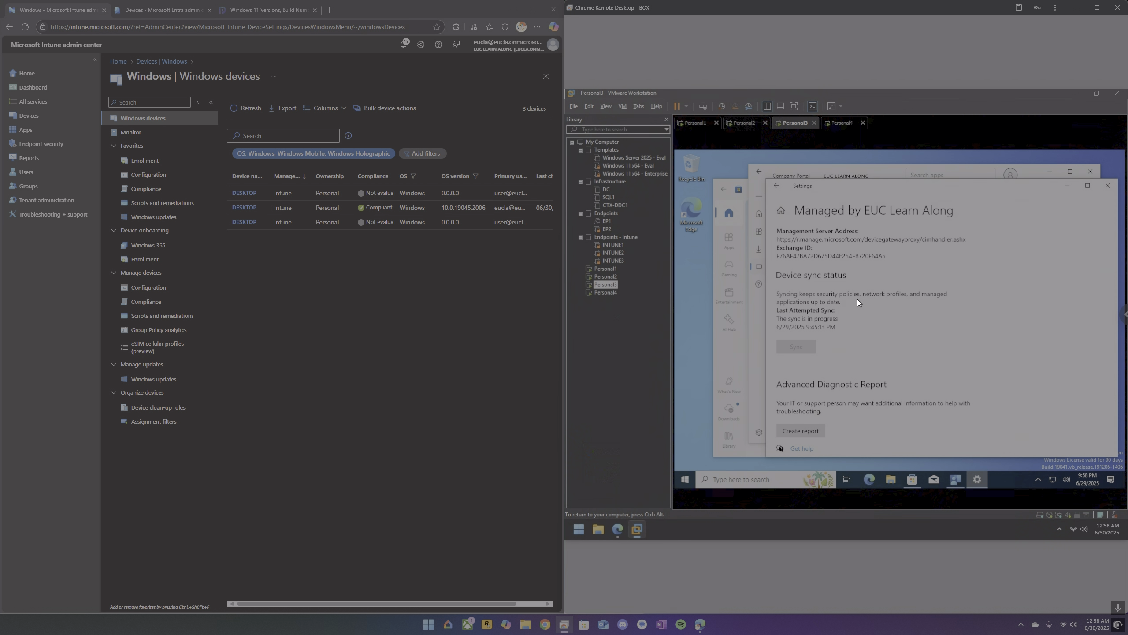
# Refresh the Windows devices list in Intune to check the status of the syncing Personal3 device.
pyautogui.click(247, 109)
pyautogui.click(247, 110)
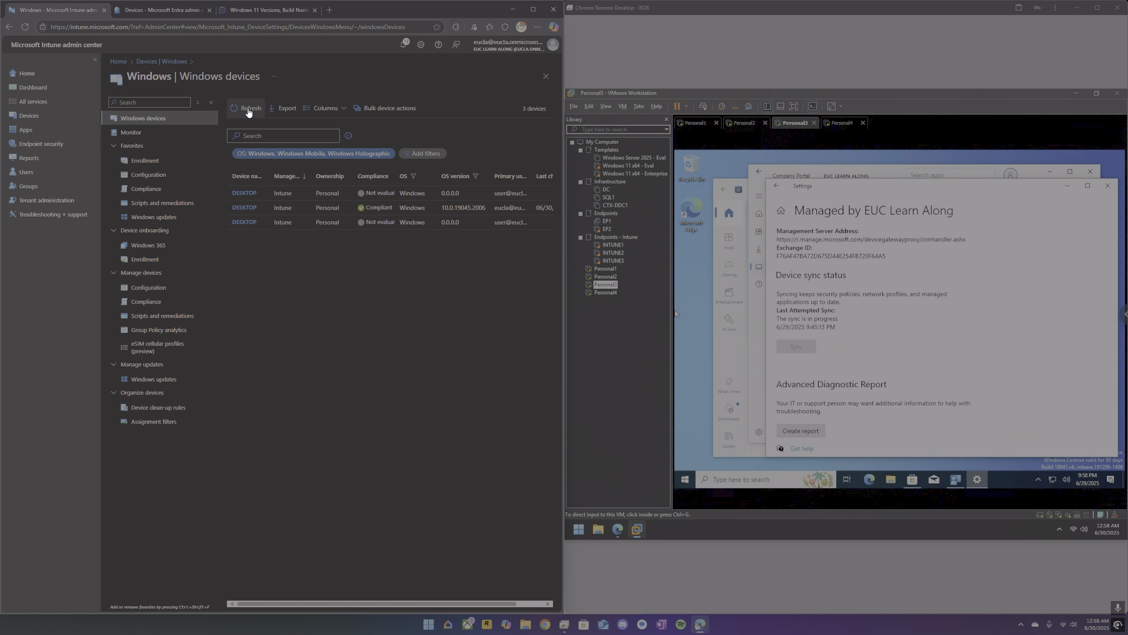
pyautogui.click(248, 109)
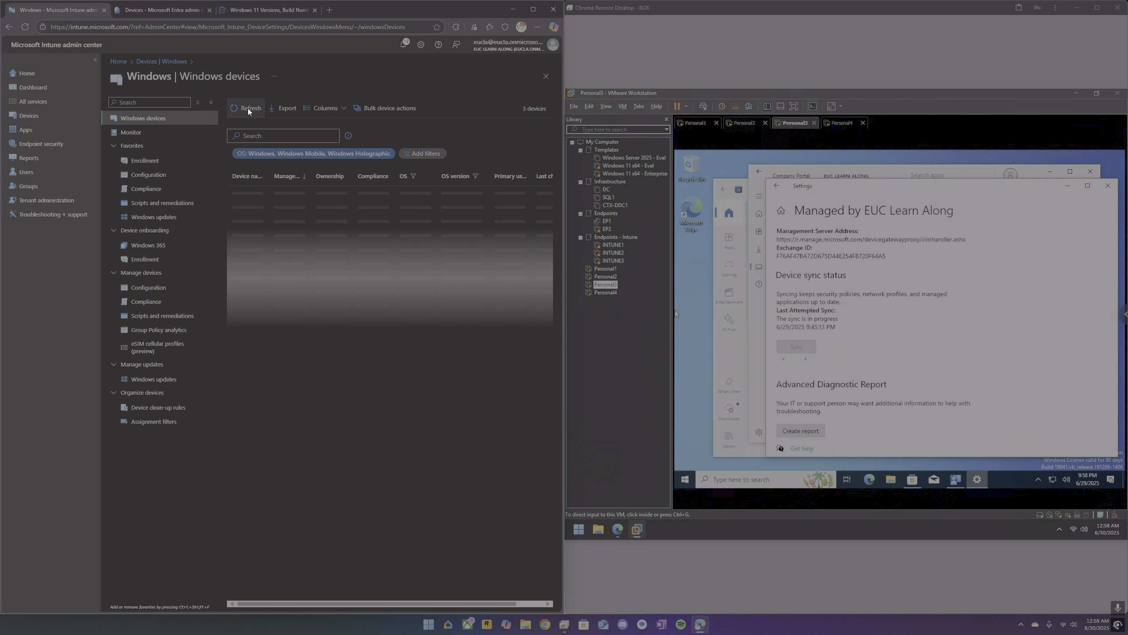
# Switch to the Personal2 virtual machine and open the Access work or school page in Windows Settings.
pyautogui.click(746, 123)
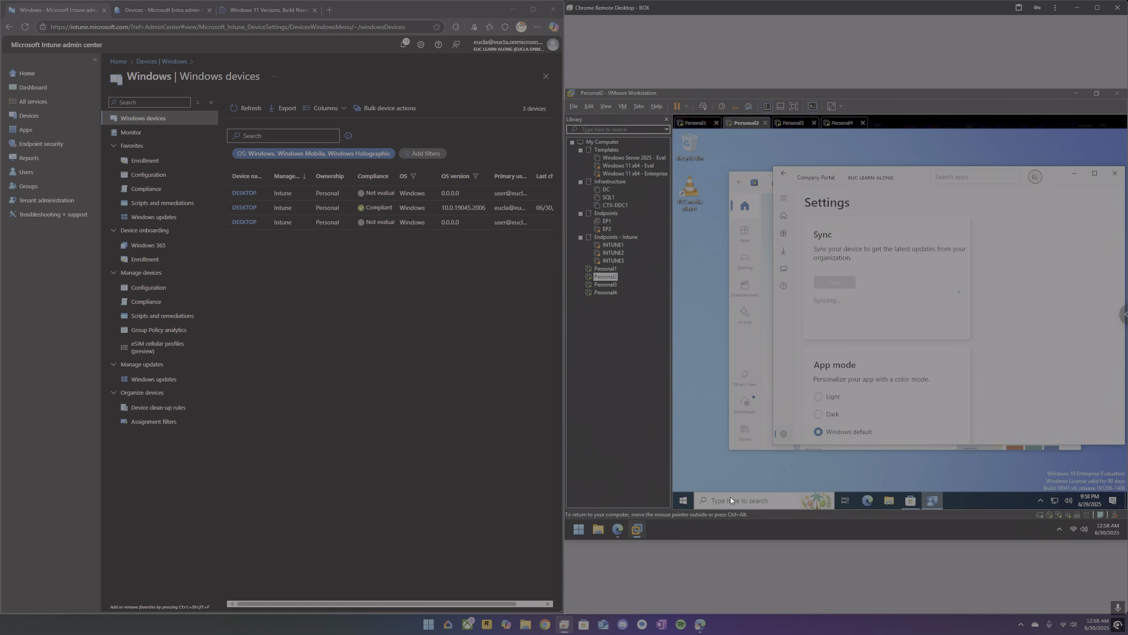
pyautogui.click(686, 495)
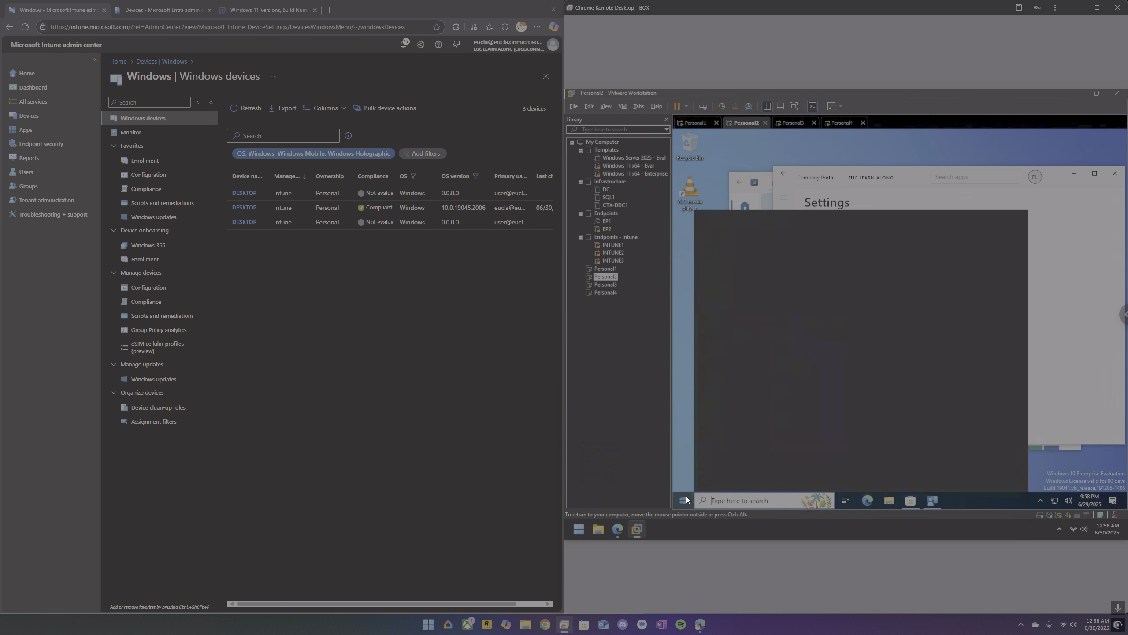
pyautogui.moveTo(684, 464)
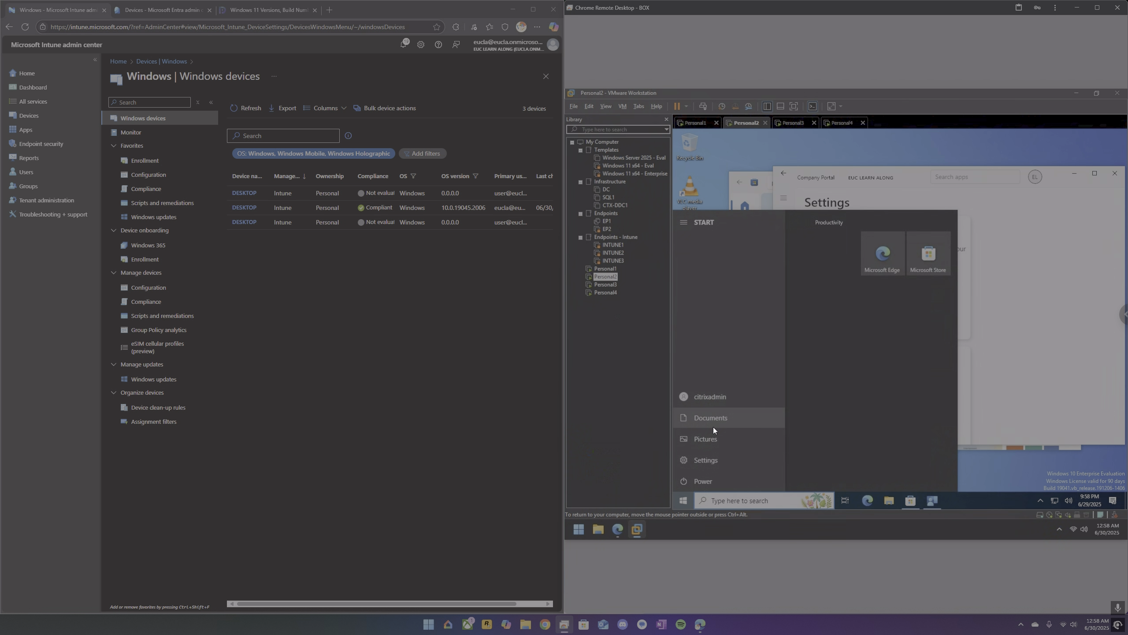
pyautogui.click(707, 456)
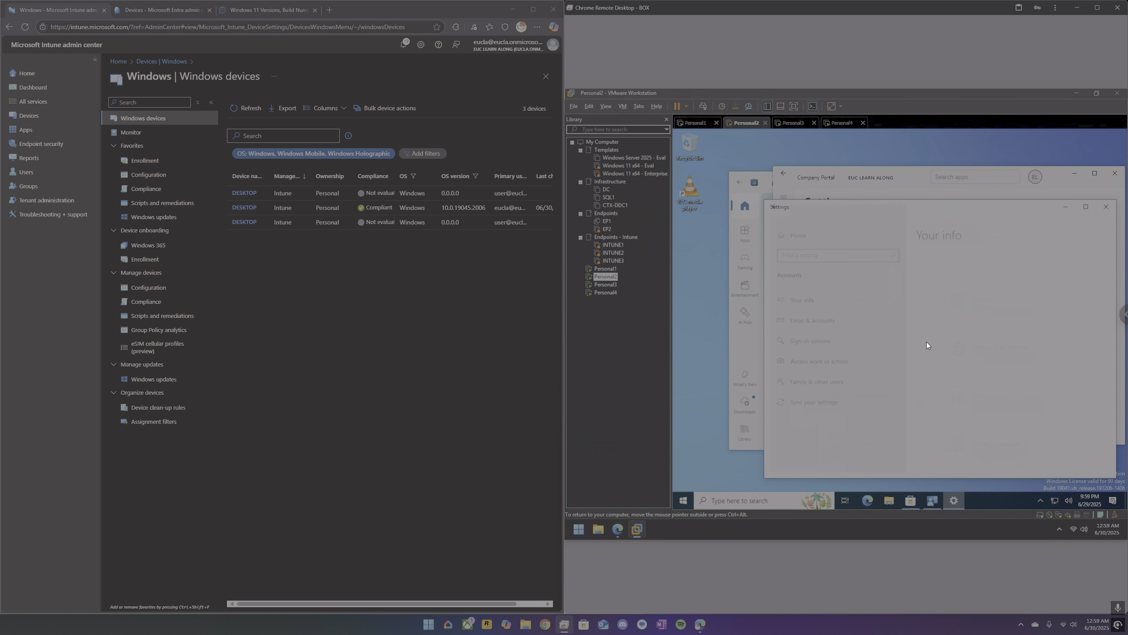
pyautogui.click(822, 361)
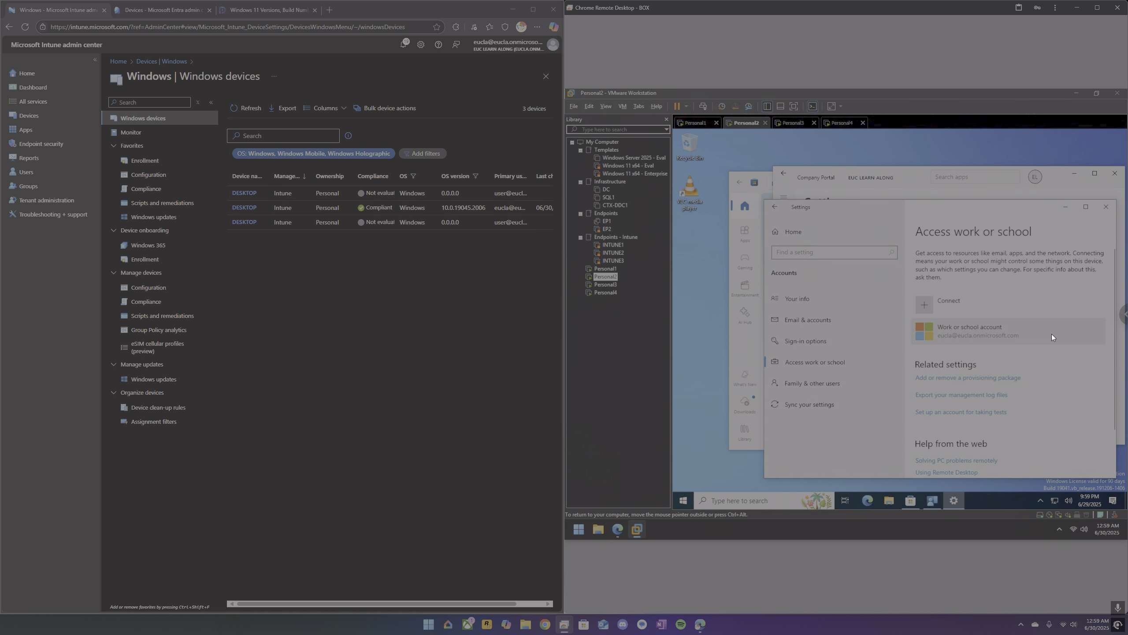
# Start a device sync from the management info of Personal2's work or school account and minimize Settings.
pyautogui.click(1051, 334)
pyautogui.click(1045, 371)
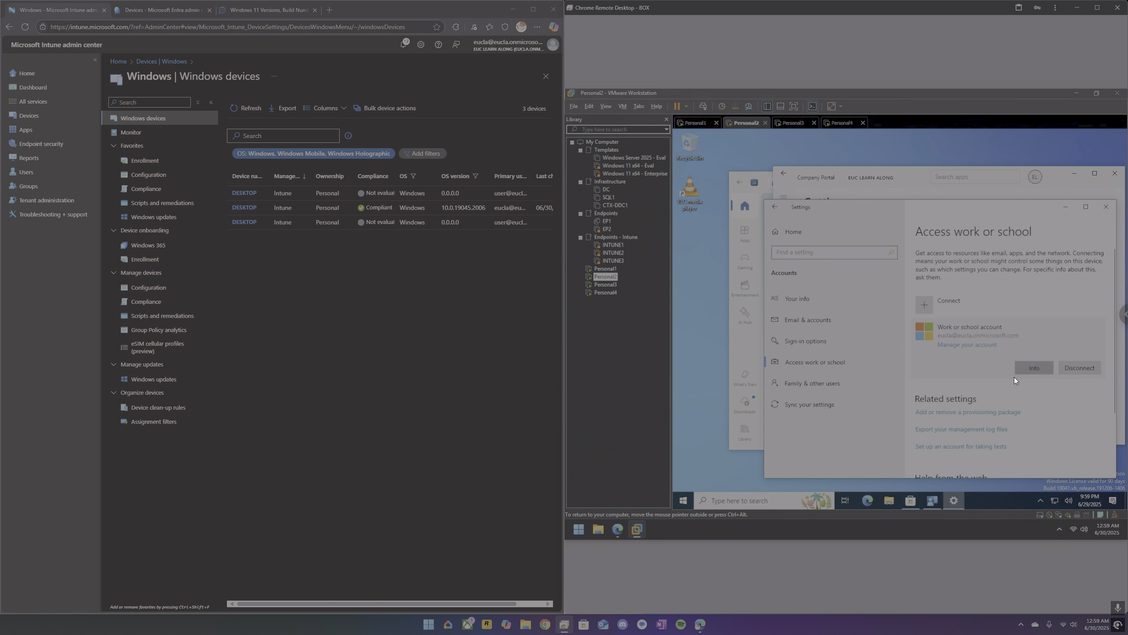
pyautogui.scroll(-5, 994, 386)
pyautogui.scroll(-5, 995, 387)
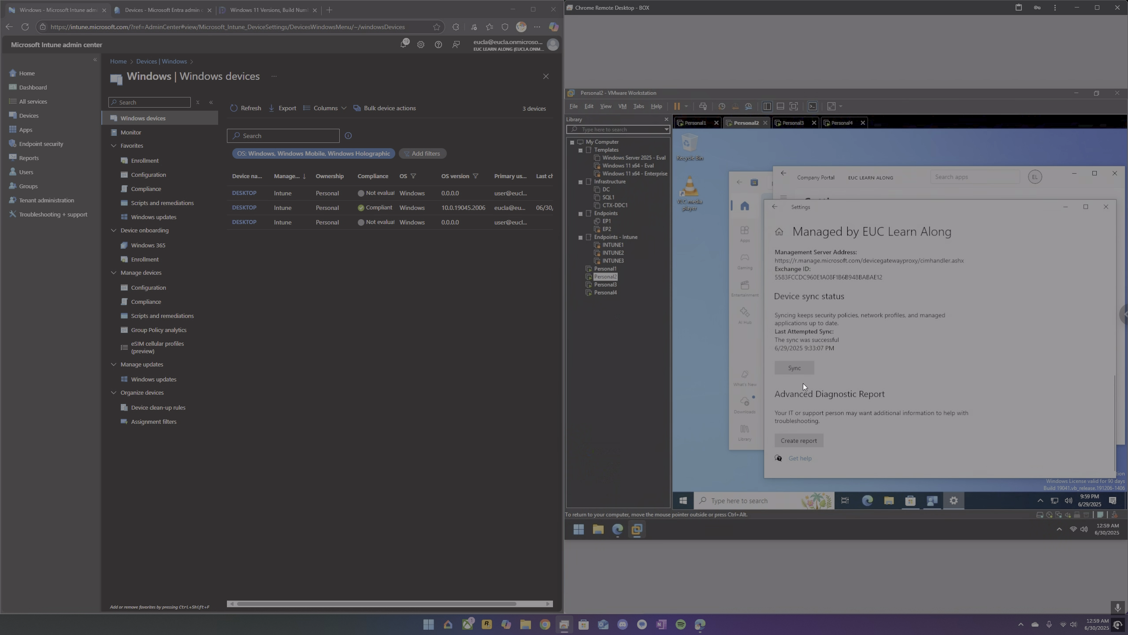
pyautogui.click(801, 371)
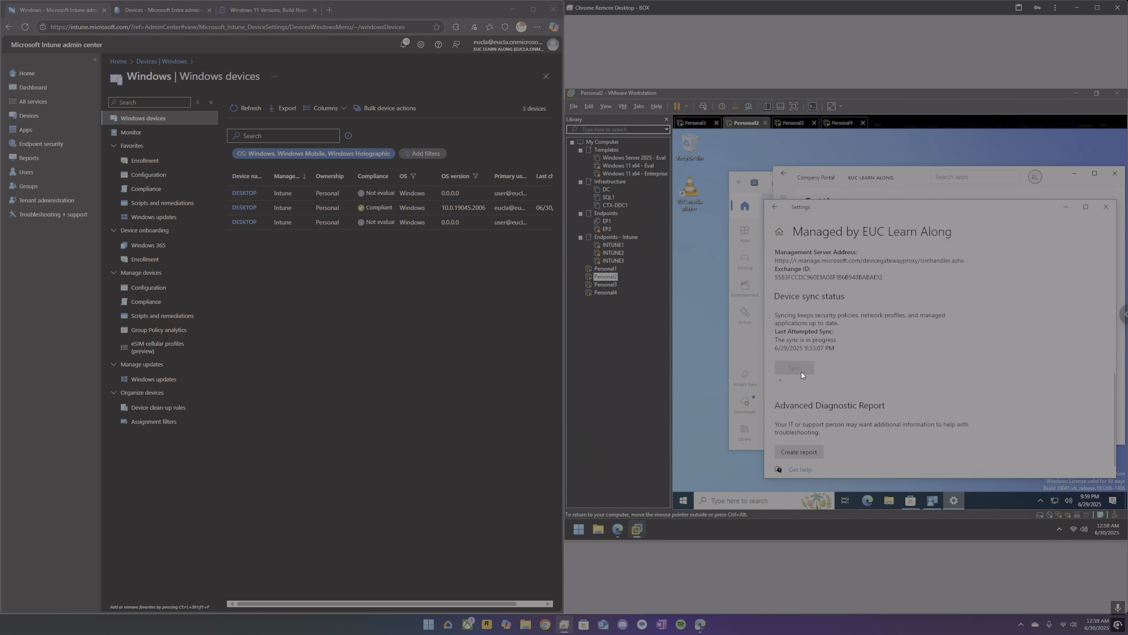
pyautogui.click(1061, 207)
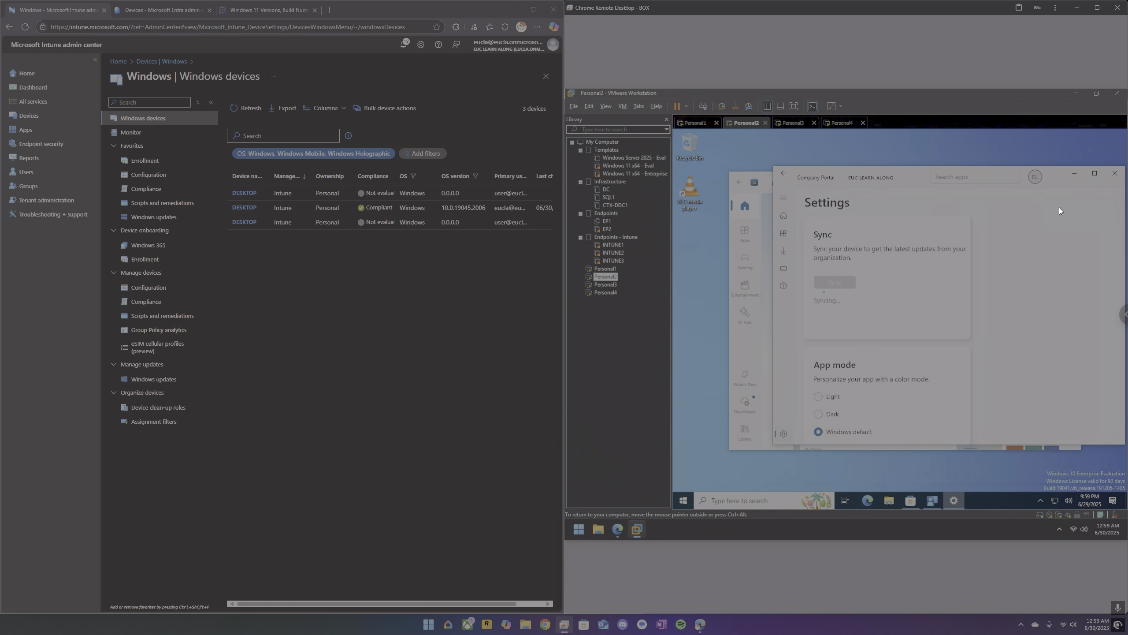
# Refresh the Intune Windows devices list several times to check for updated compliance and OS version values.
pyautogui.click(238, 109)
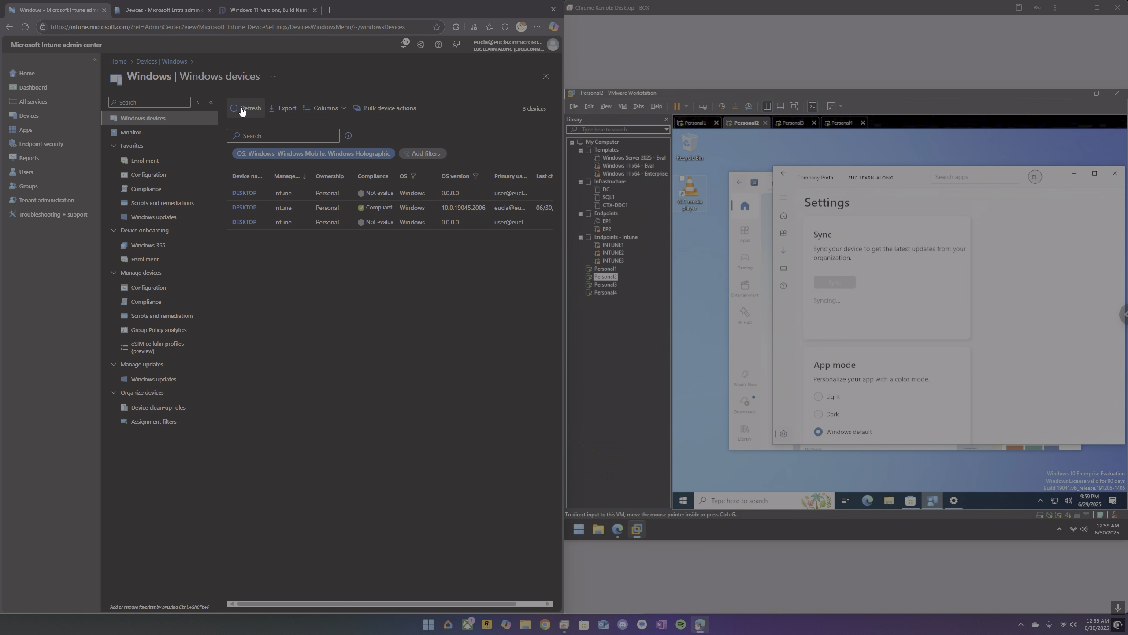
pyautogui.click(242, 110)
pyautogui.click(248, 111)
pyautogui.click(248, 110)
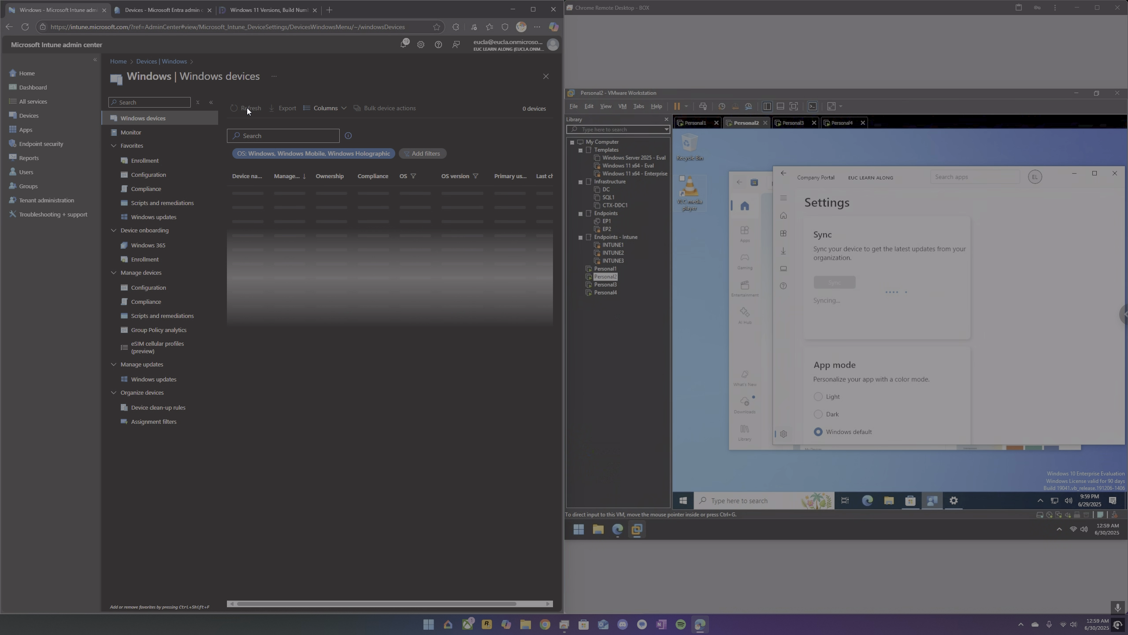
pyautogui.click(248, 110)
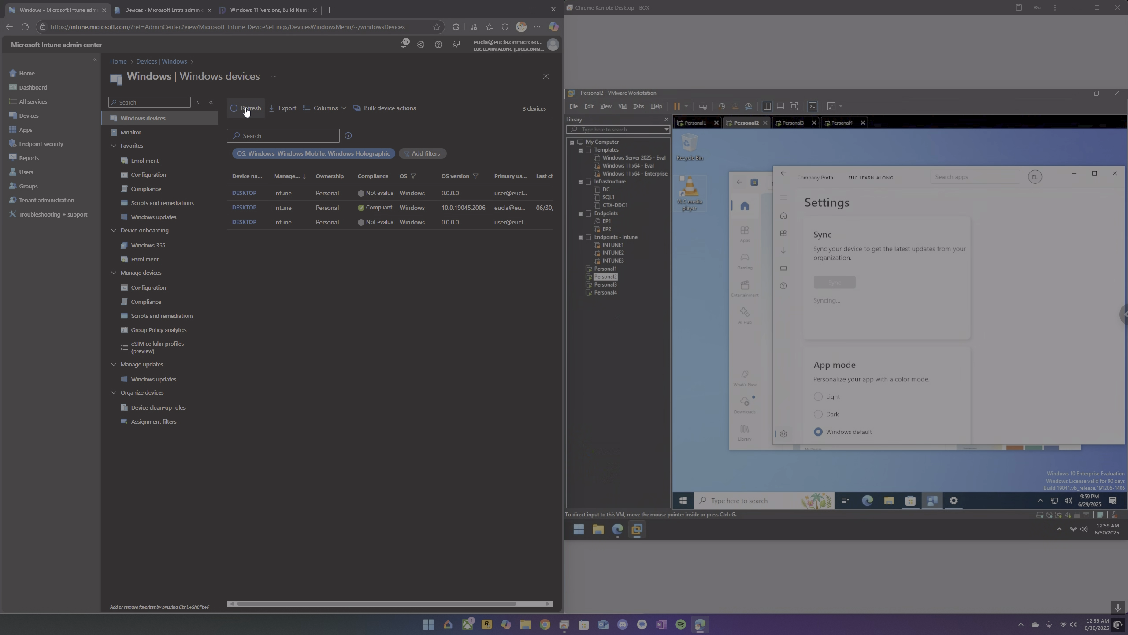
# Review the device status and properties of Compliance Policy again, and go back to the Intune Devices overview.
pyautogui.click(168, 191)
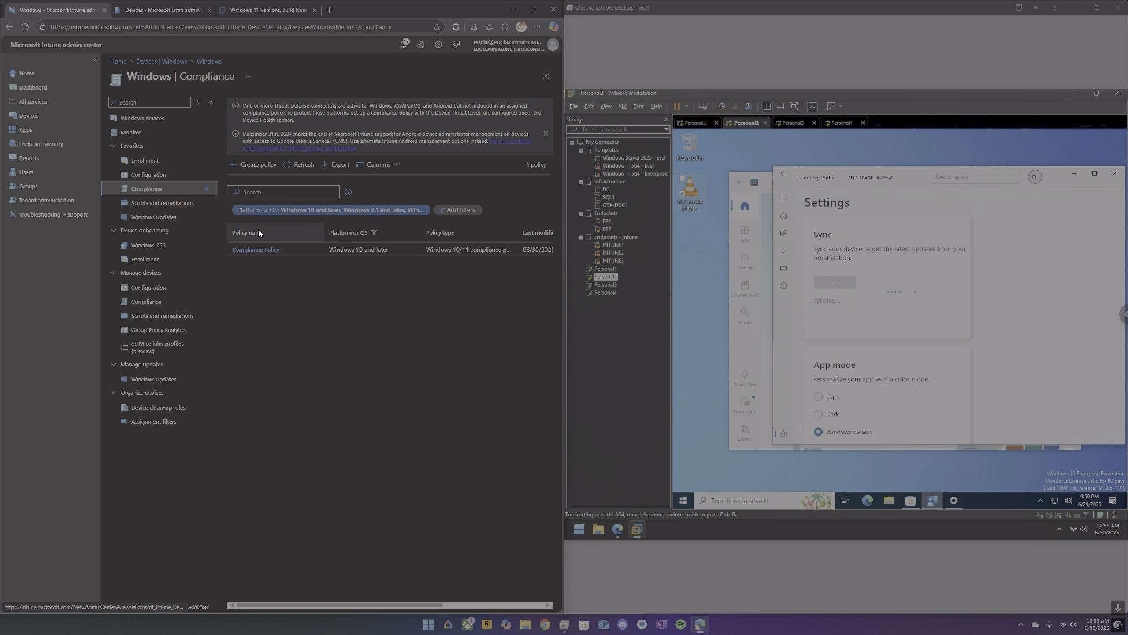
pyautogui.click(268, 251)
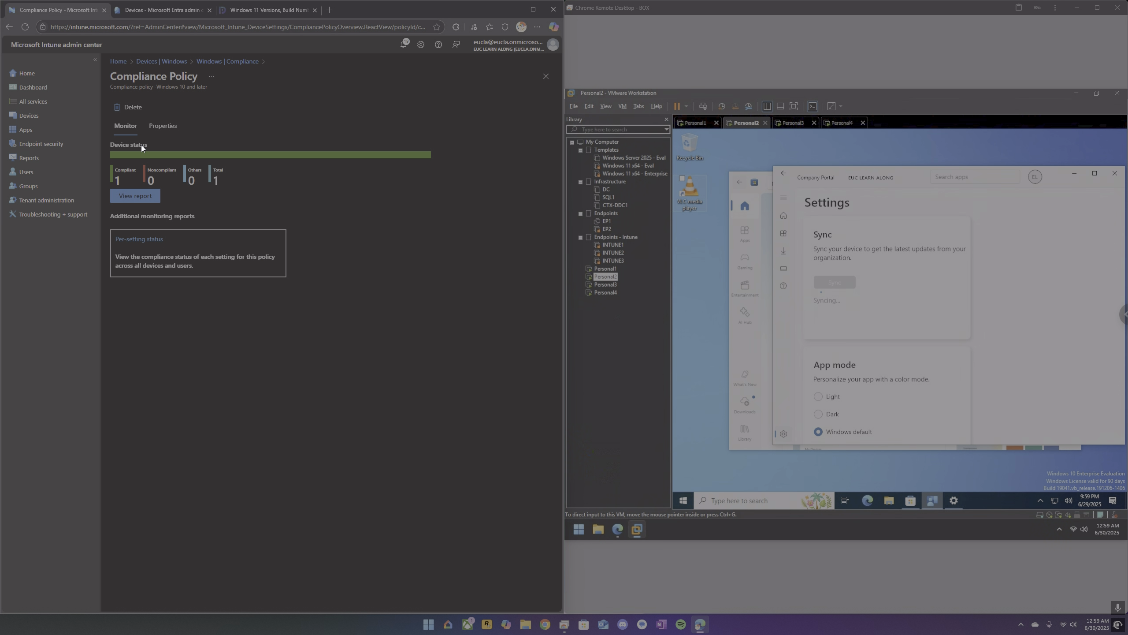
pyautogui.click(163, 126)
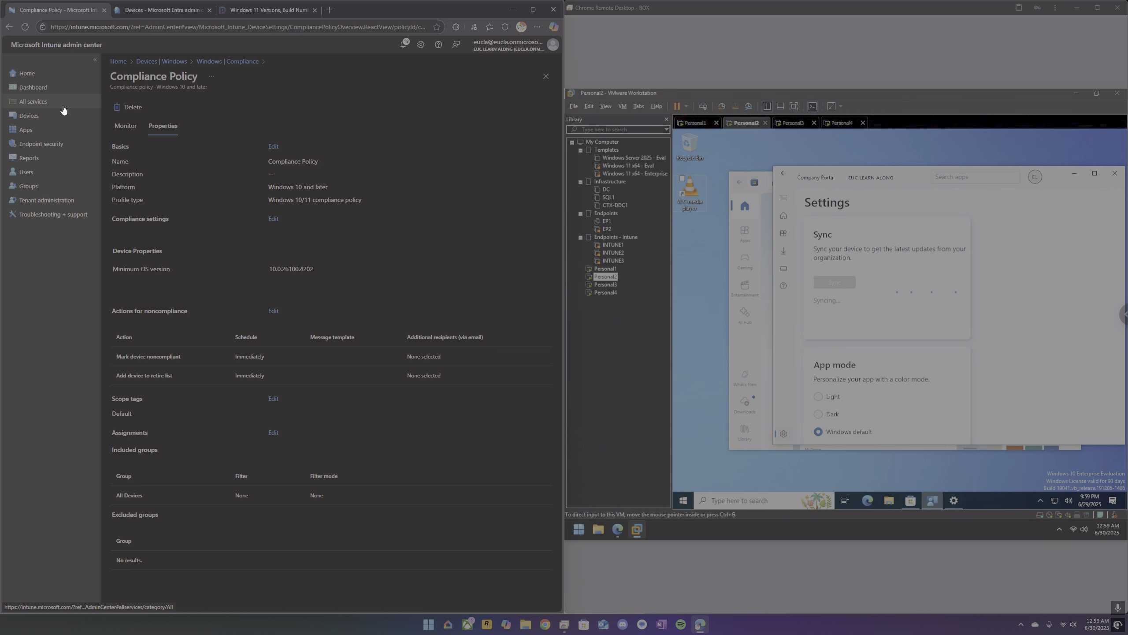
pyautogui.click(27, 116)
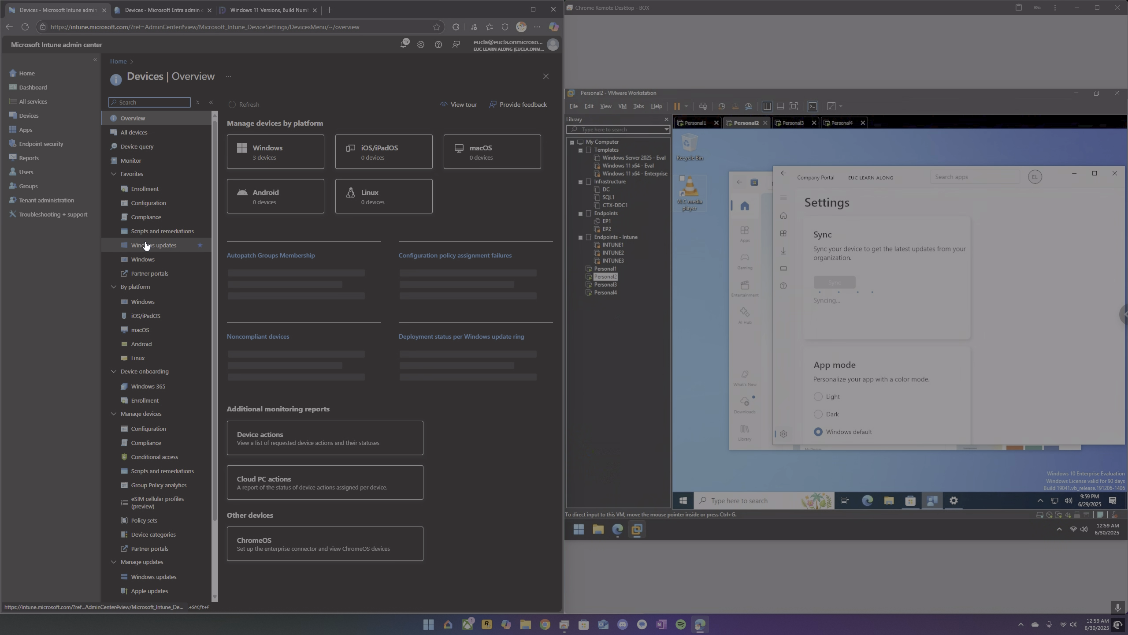
# Open Intune's Windows devices list, refresh it for updated compliance and OS version values, and widen the Device name column.
pyautogui.click(156, 301)
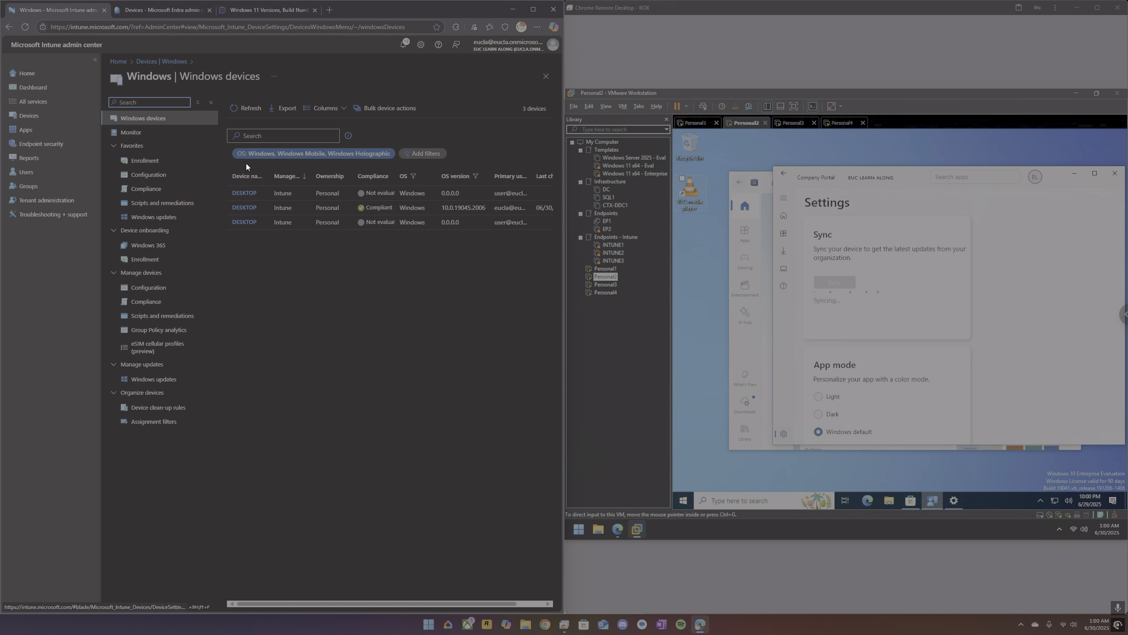
pyautogui.click(249, 109)
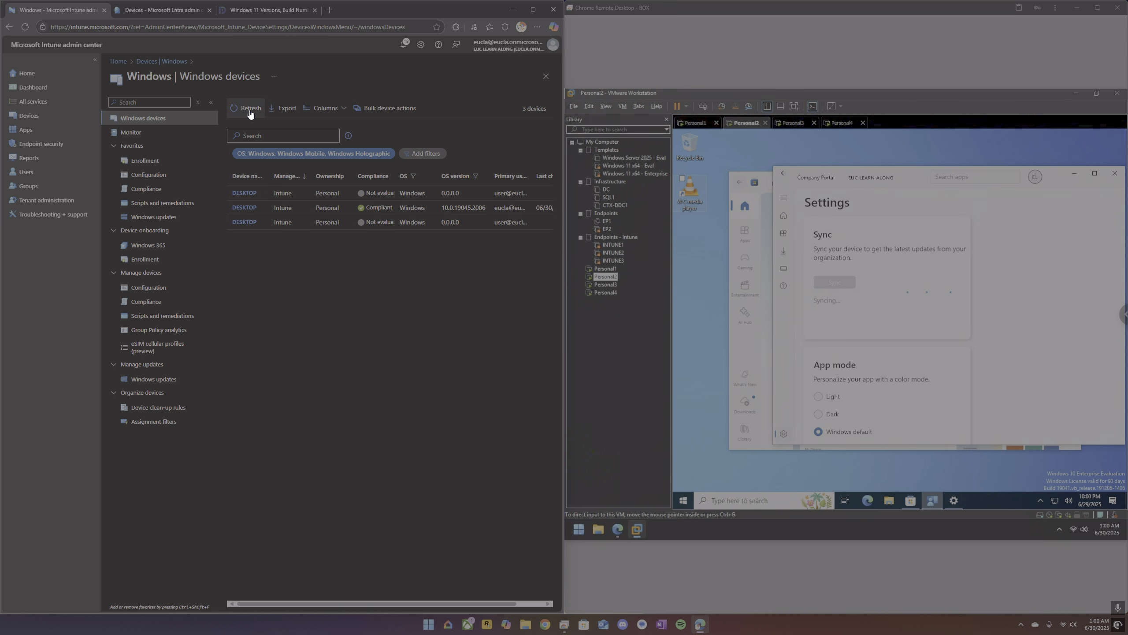
pyautogui.click(249, 110)
pyautogui.click(249, 111)
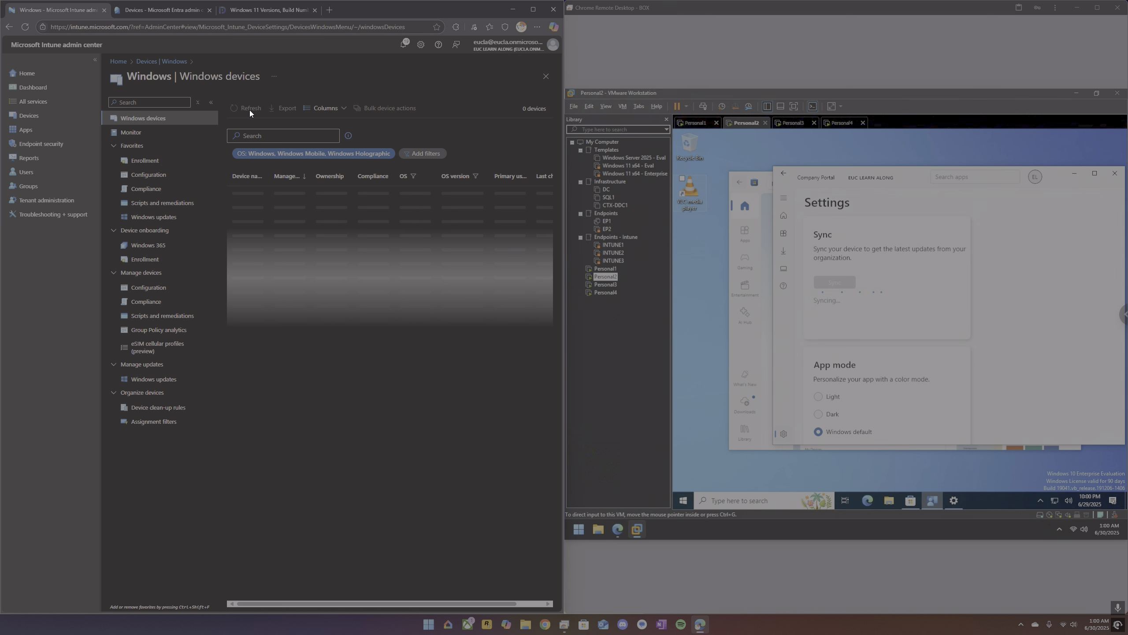
pyautogui.click(250, 109)
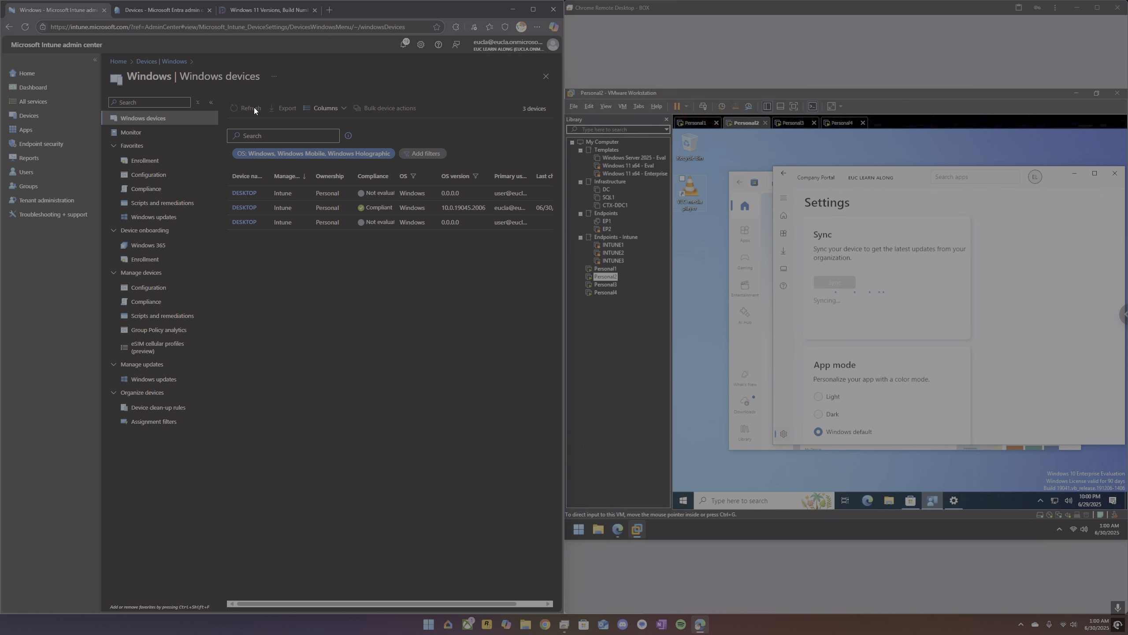
pyautogui.click(25, 28)
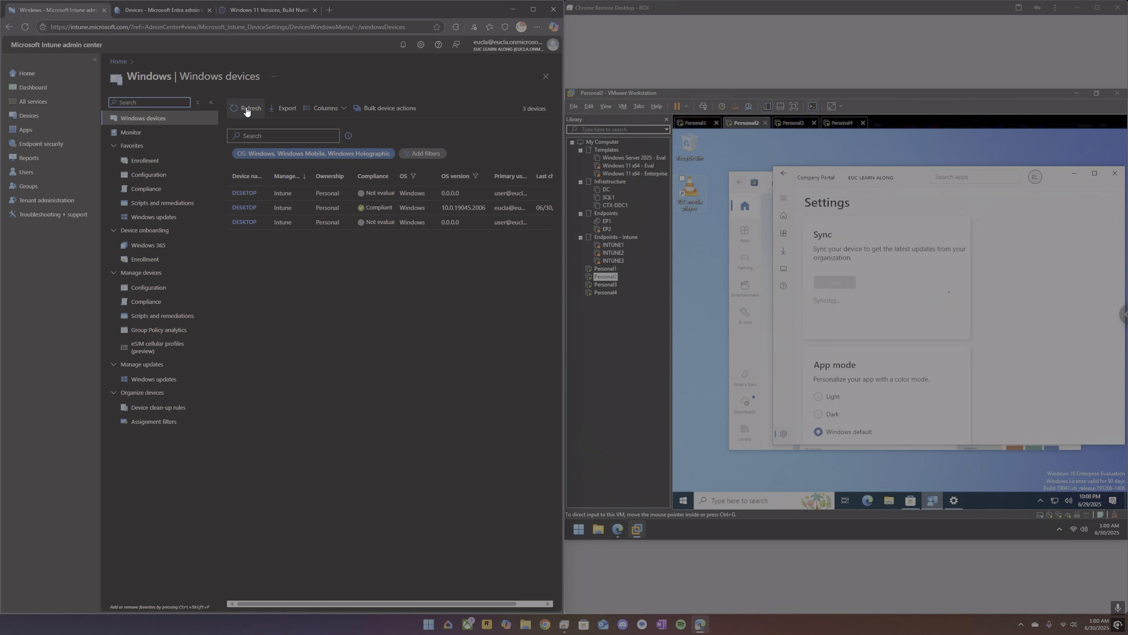
pyautogui.click(246, 108)
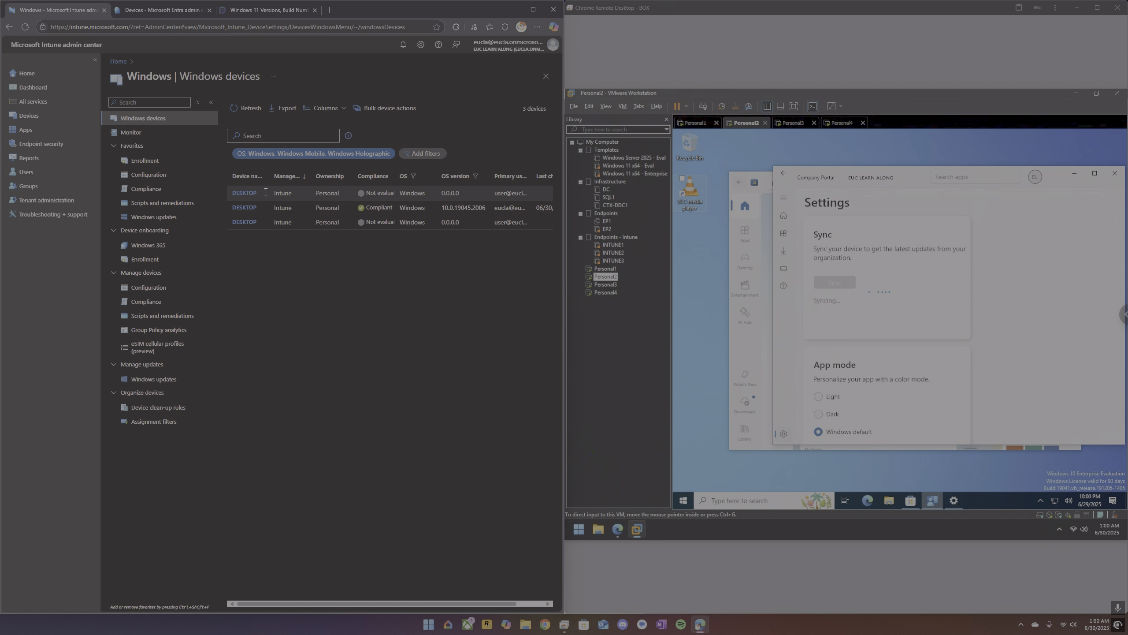
pyautogui.moveTo(271, 176); pyautogui.dragTo(296, 179)
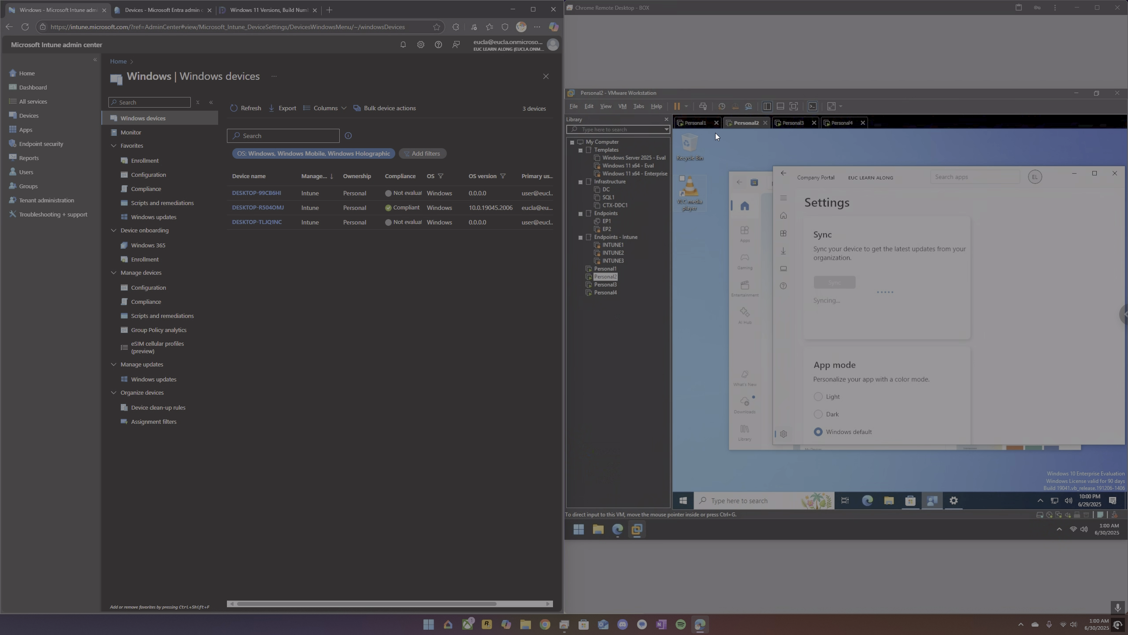
# Shut down the guest operating system of the Personal1 virtual machine.
pyautogui.rightClick(693, 124)
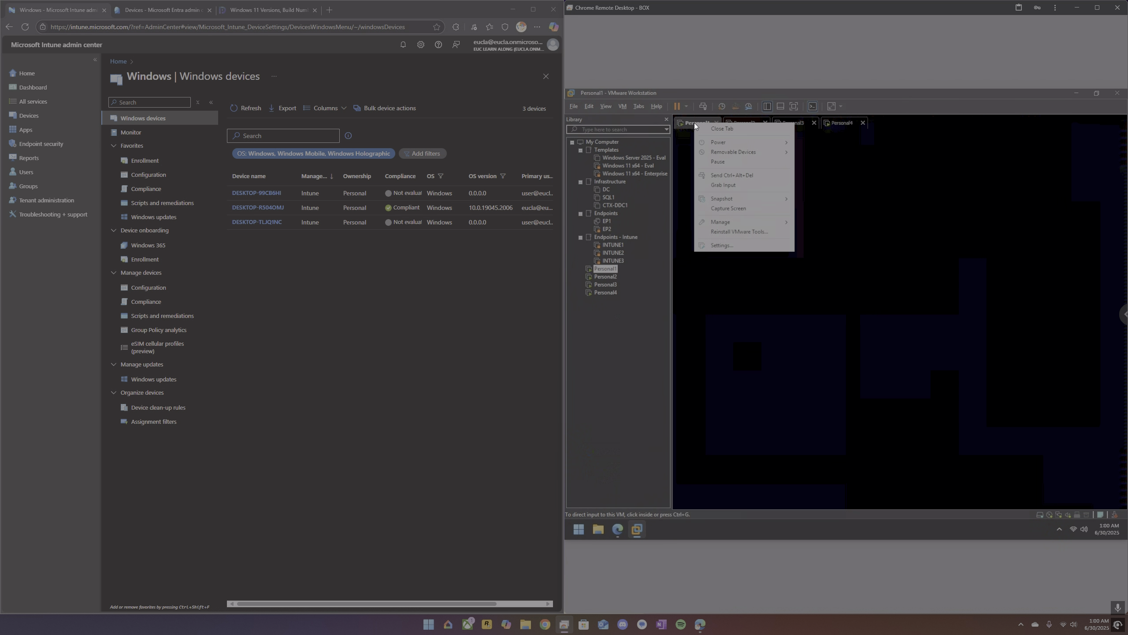
pyautogui.moveTo(721, 142)
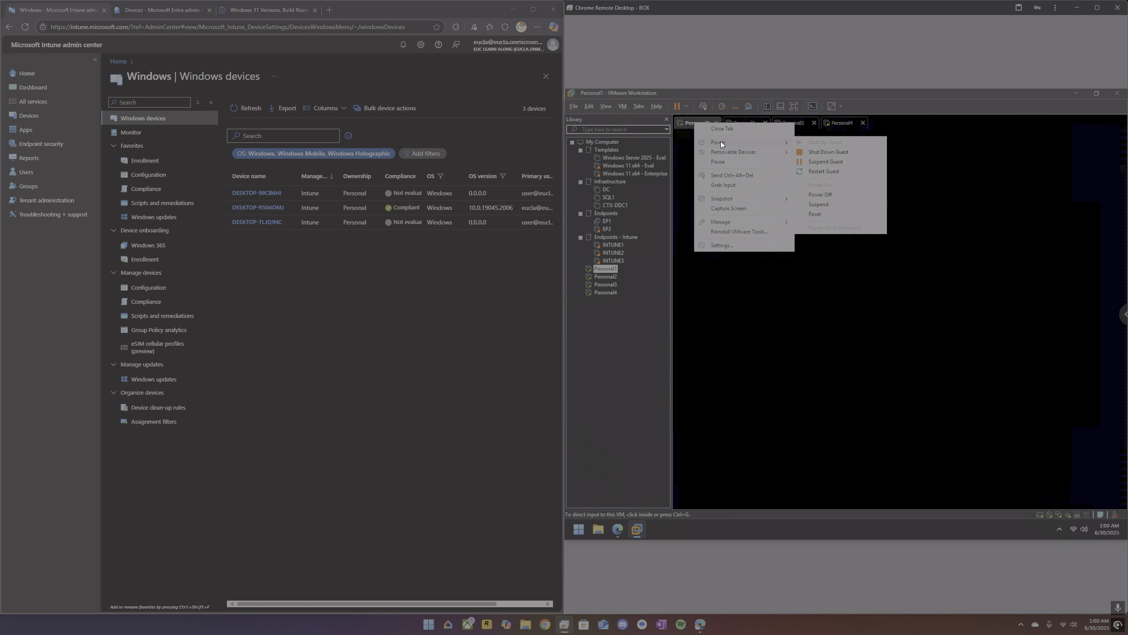
pyautogui.click(827, 151)
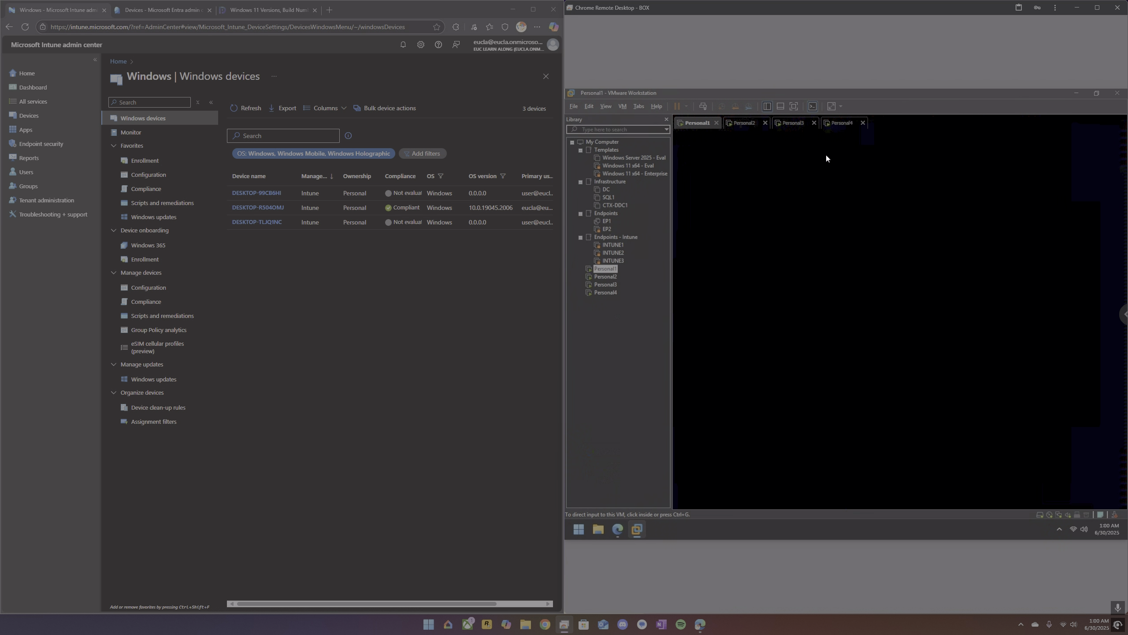
pyautogui.rightClick(696, 125)
pyautogui.moveTo(718, 144)
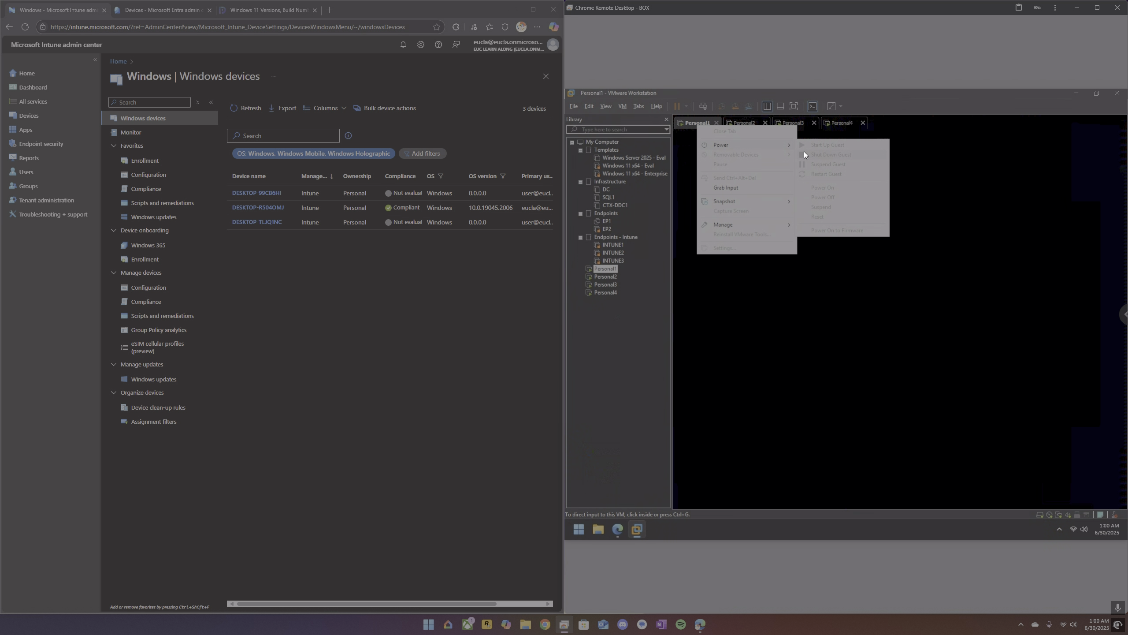
pyautogui.click(924, 201)
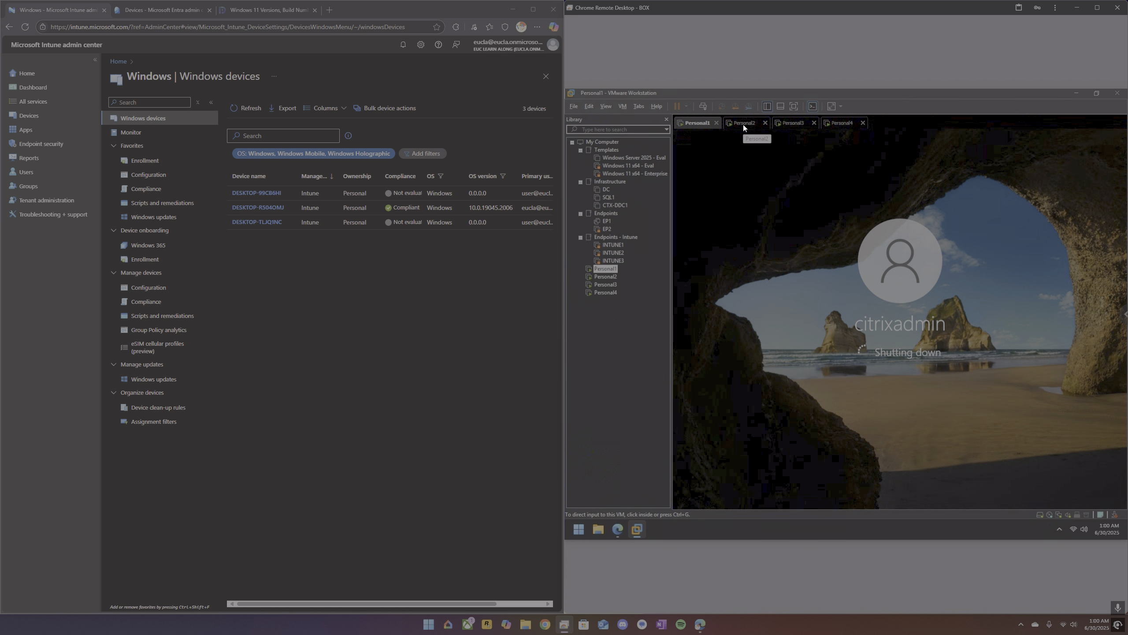
# Return to the Personal2 virtual machine and refresh the Intune Windows devices list repeatedly to look for changed compliance values.
pyautogui.click(743, 124)
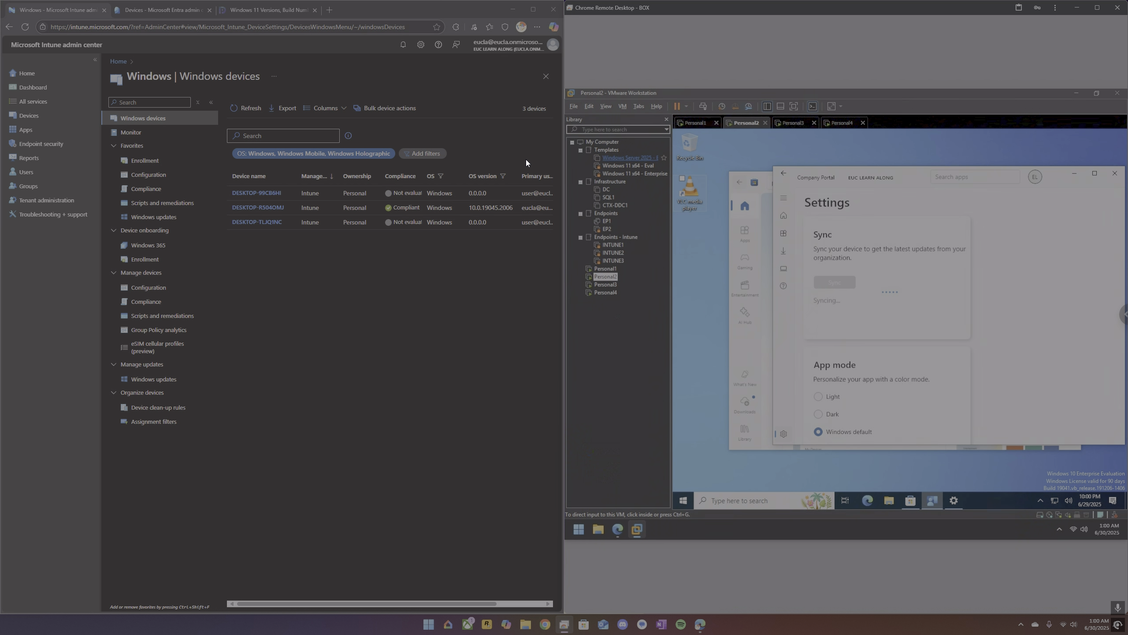
pyautogui.click(251, 108)
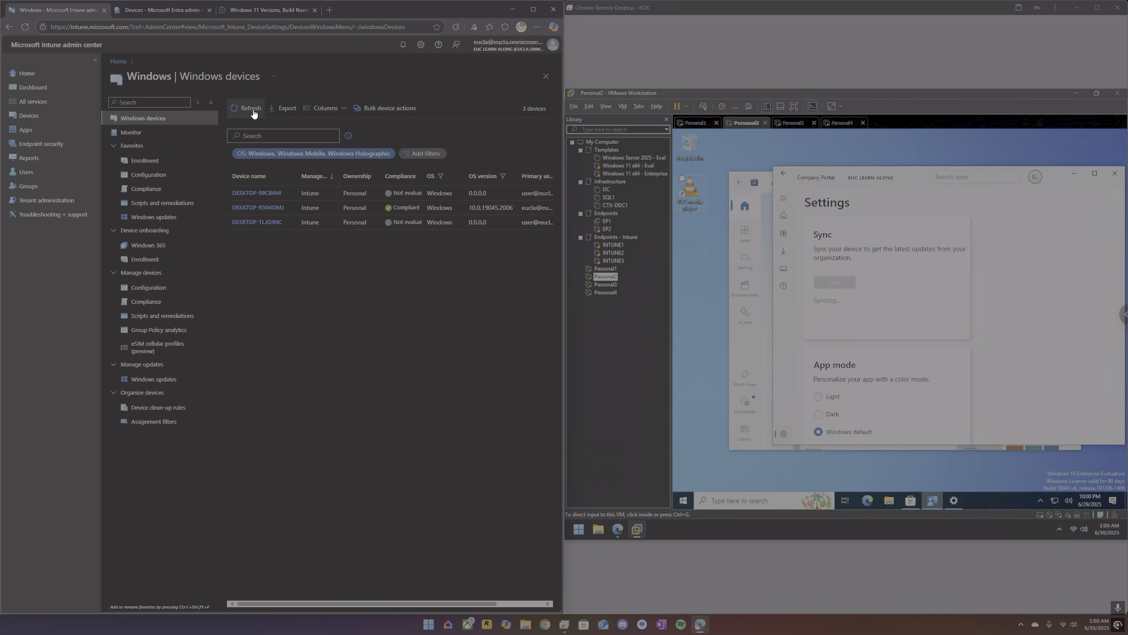
pyautogui.click(262, 111)
pyautogui.click(243, 106)
pyautogui.click(243, 108)
pyautogui.click(243, 108)
pyautogui.click(243, 108)
# Switch to Personal3 and review its device's access status and the other listed devices in Company Portal.
pyautogui.click(796, 127)
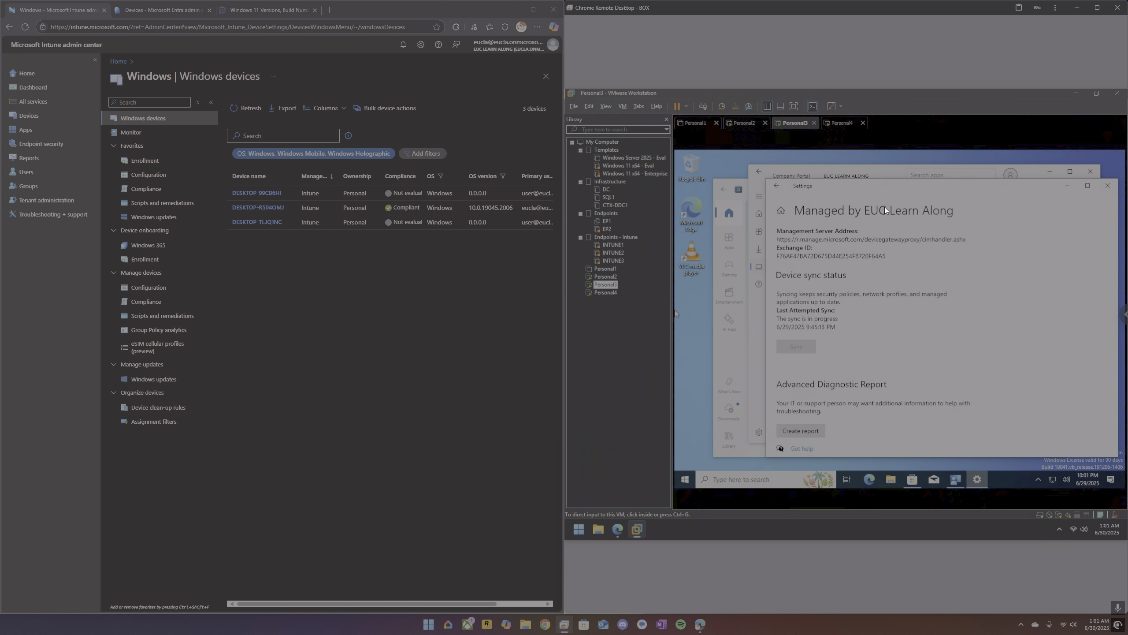
pyautogui.click(837, 174)
pyautogui.click(836, 173)
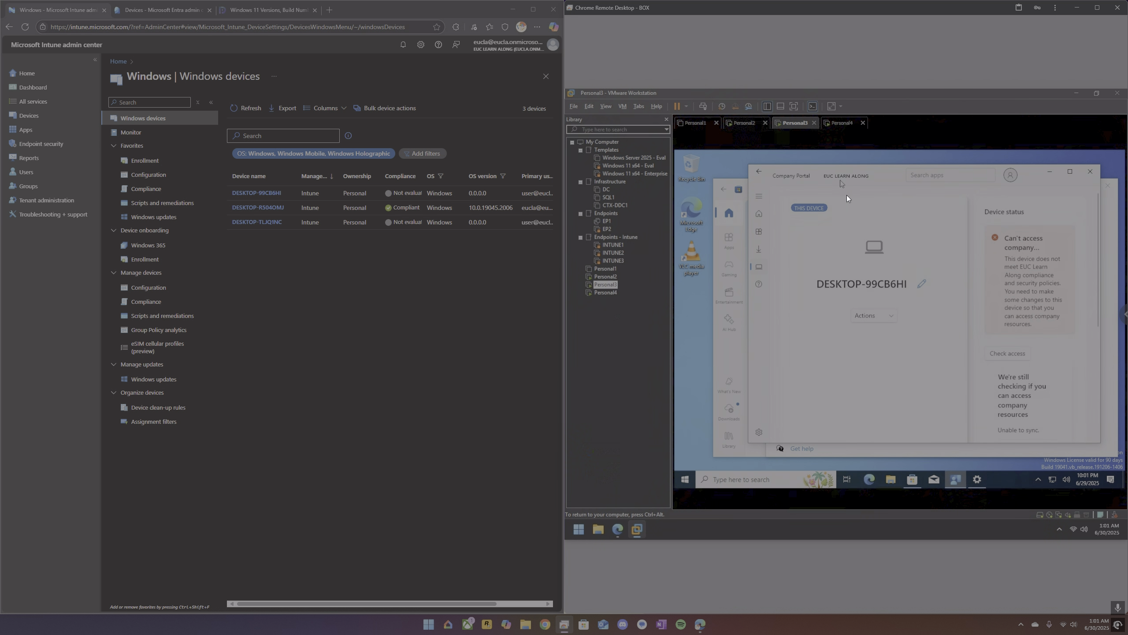
pyautogui.click(760, 216)
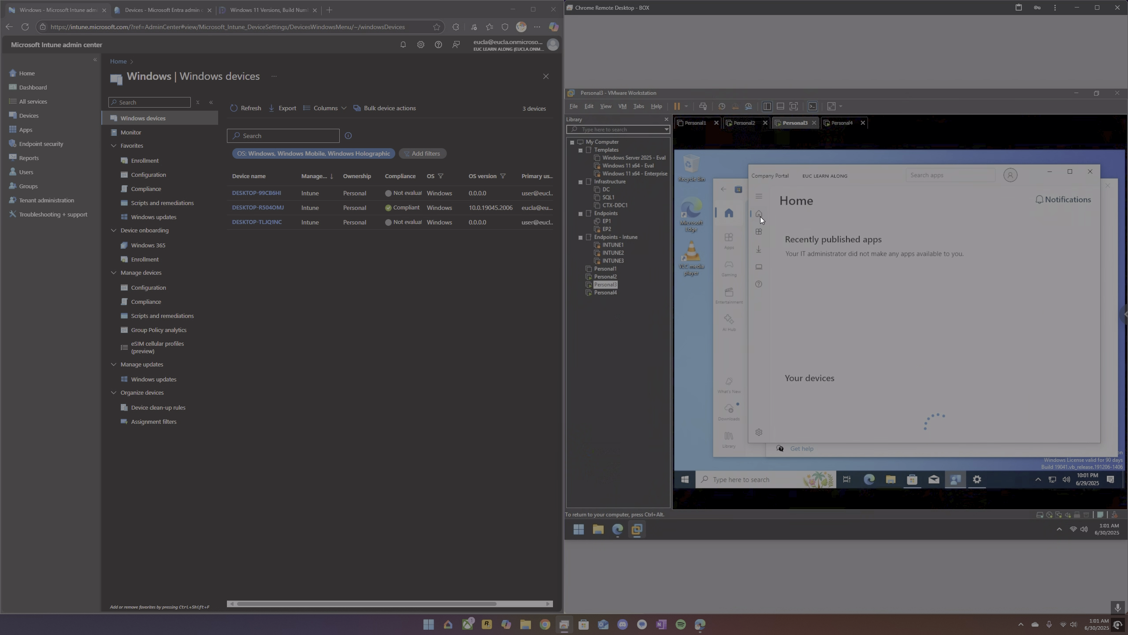
pyautogui.scroll(-3, 857, 341)
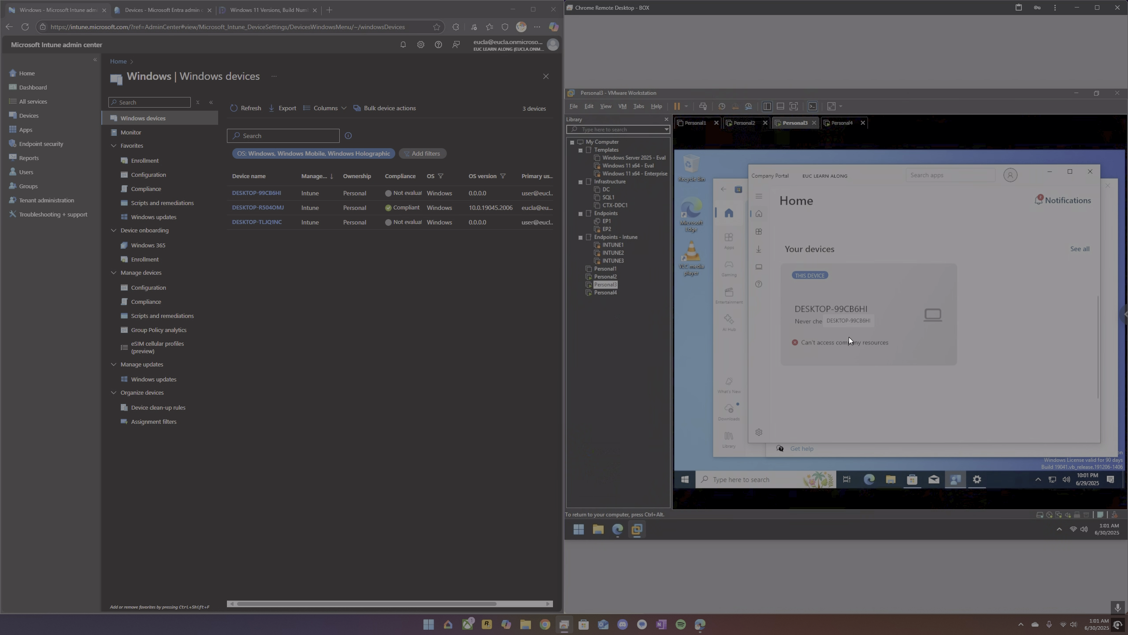
pyautogui.click(849, 338)
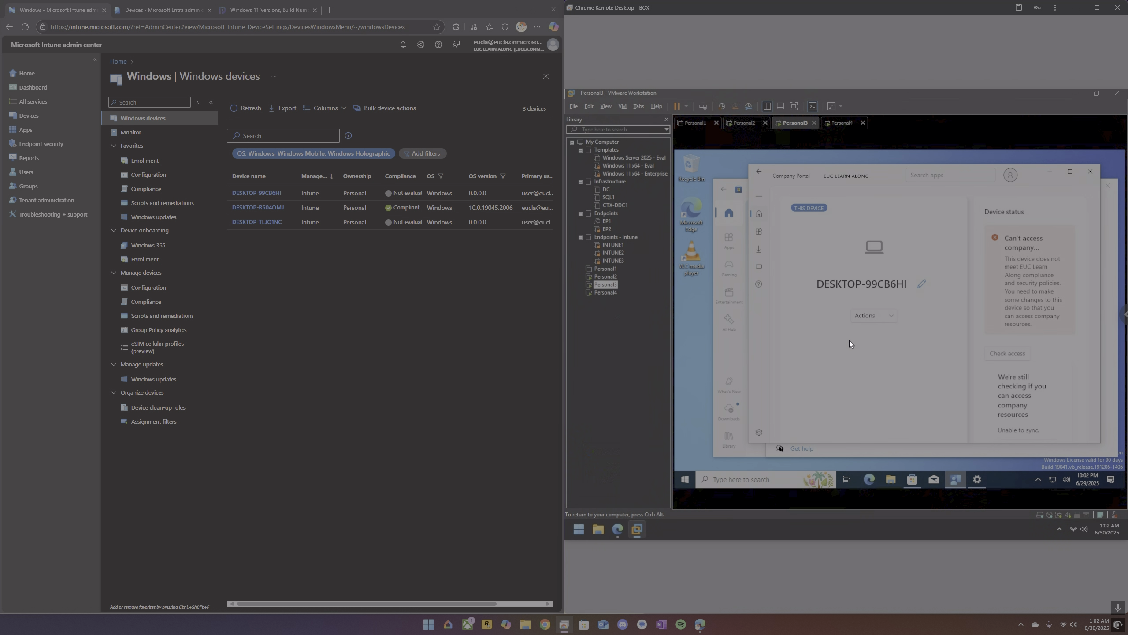
pyautogui.click(759, 268)
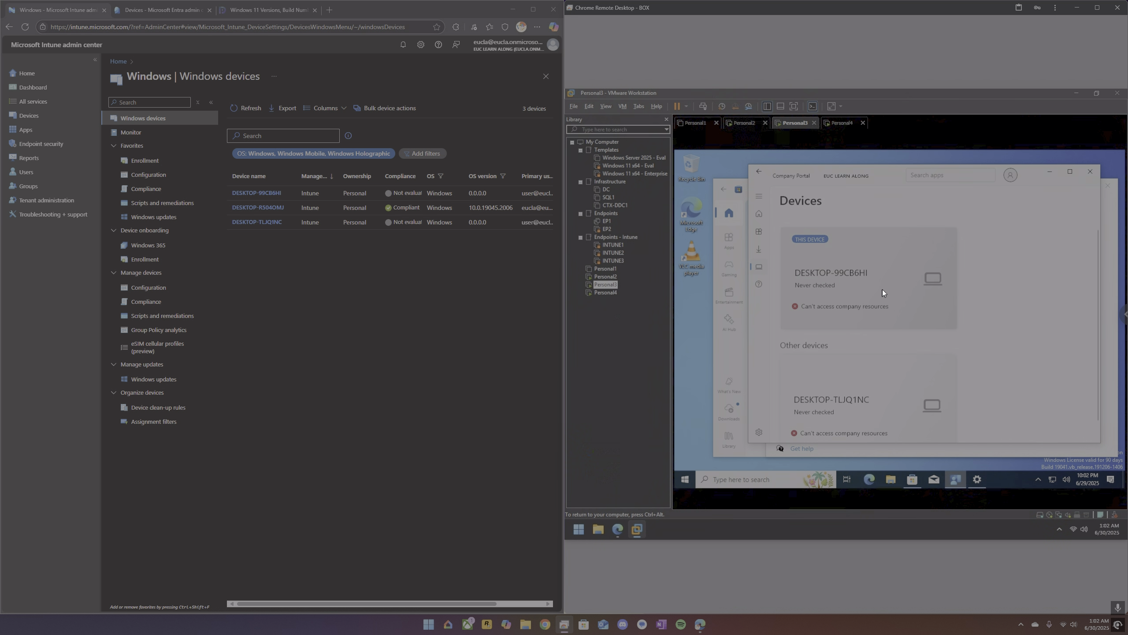
pyautogui.scroll(-1, 882, 293)
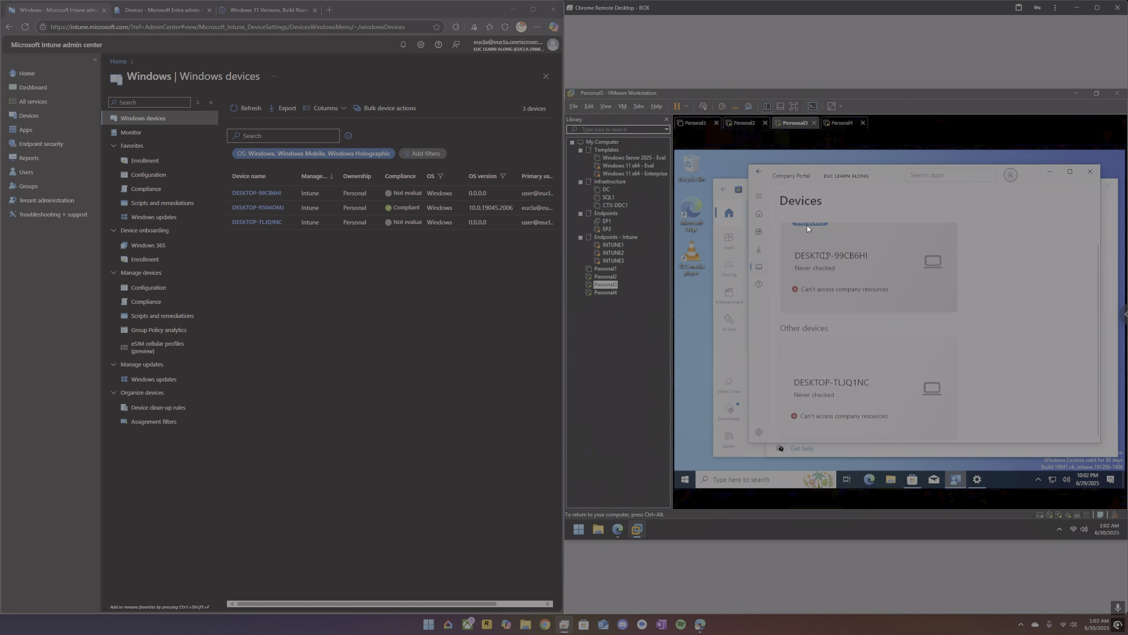
# Review Personal2's device status and device information in Company Portal, and refresh the Intune Windows devices list for comparison.
pyautogui.click(745, 123)
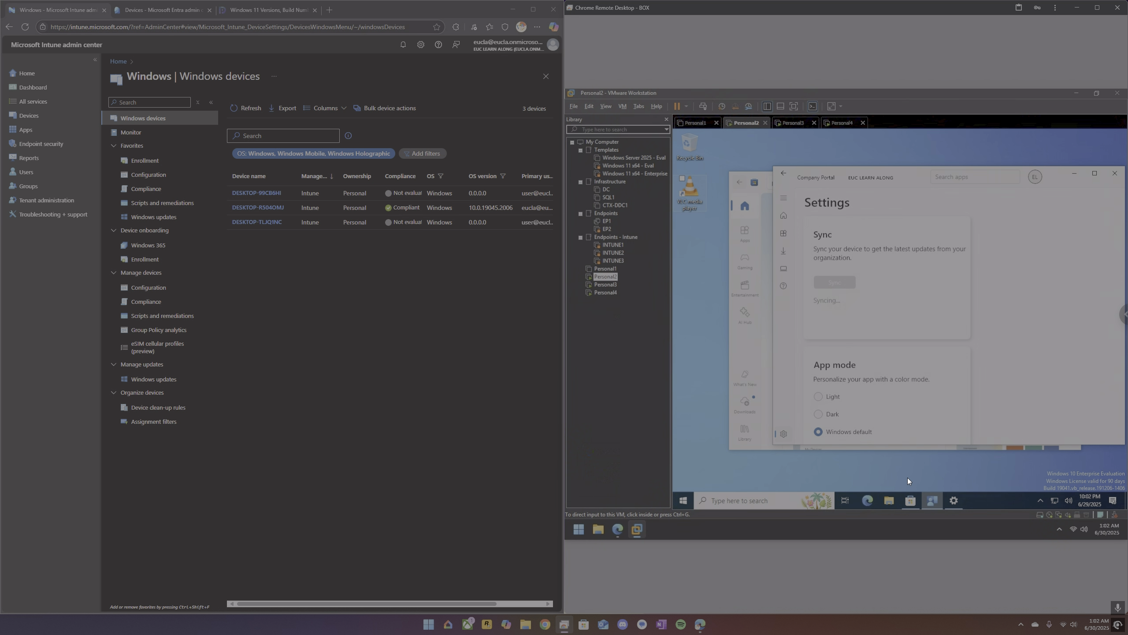
pyautogui.click(785, 266)
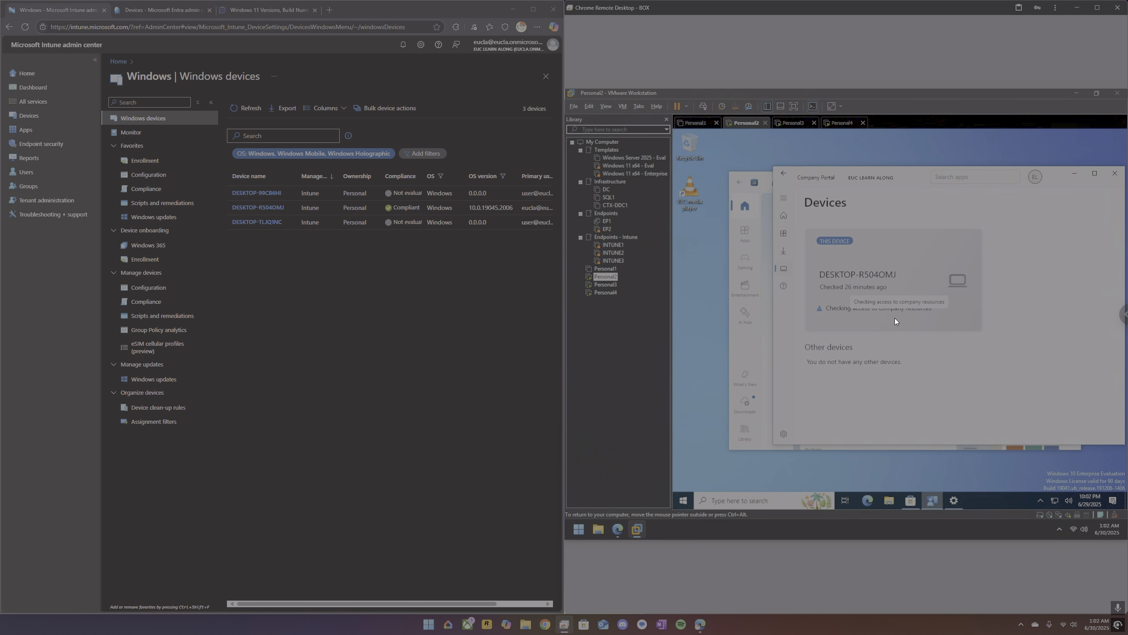
pyautogui.click(858, 315)
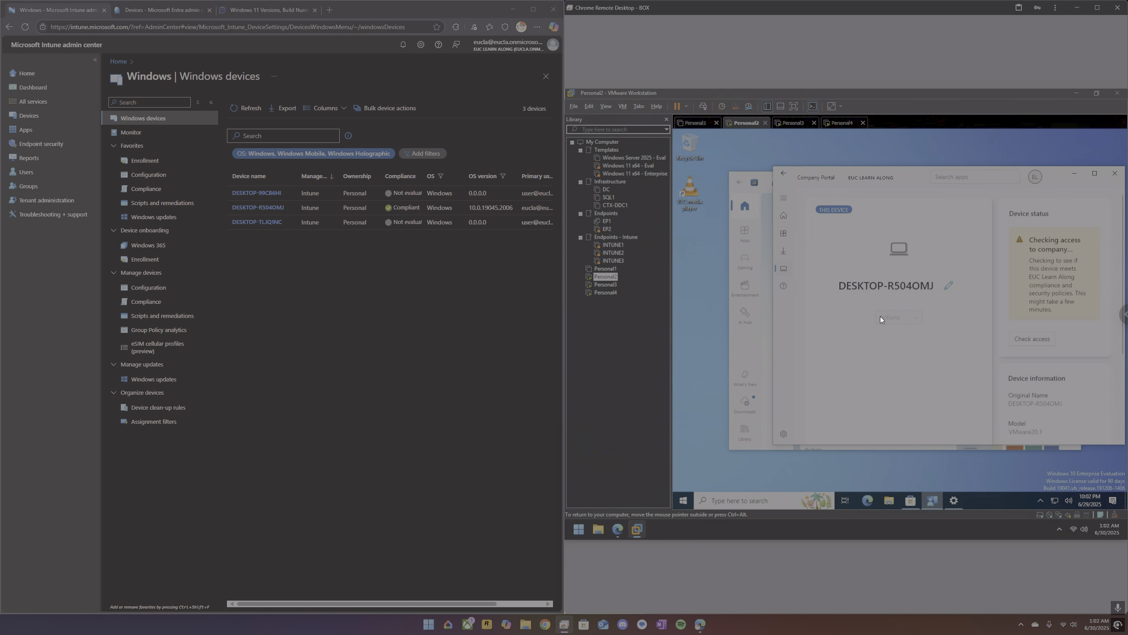
pyautogui.scroll(-2, 1079, 364)
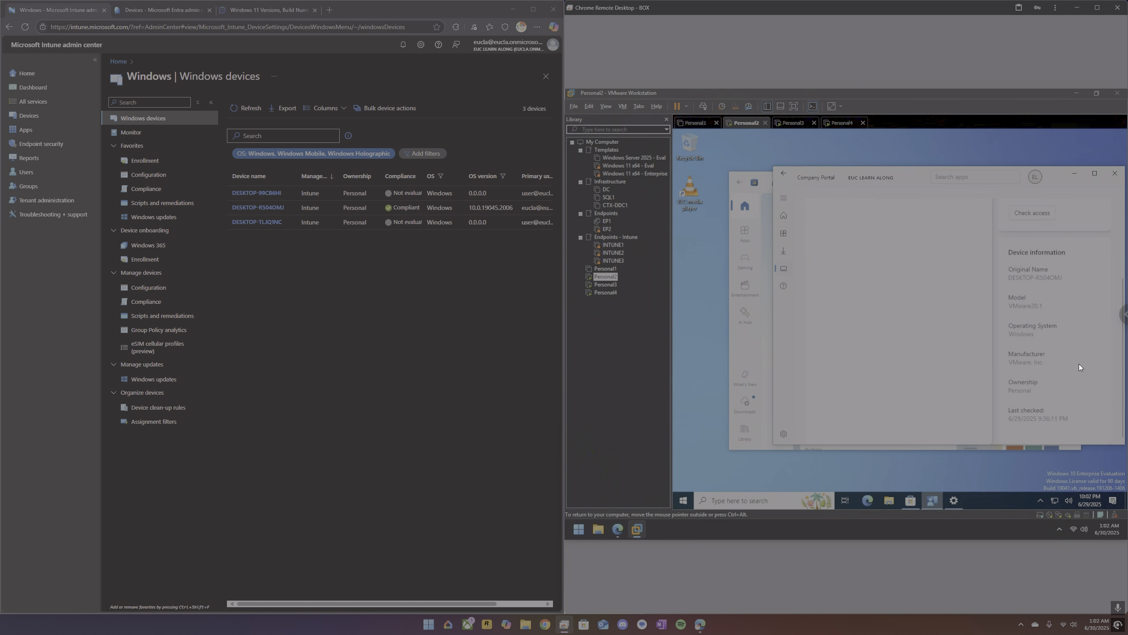
pyautogui.scroll(2, 1057, 342)
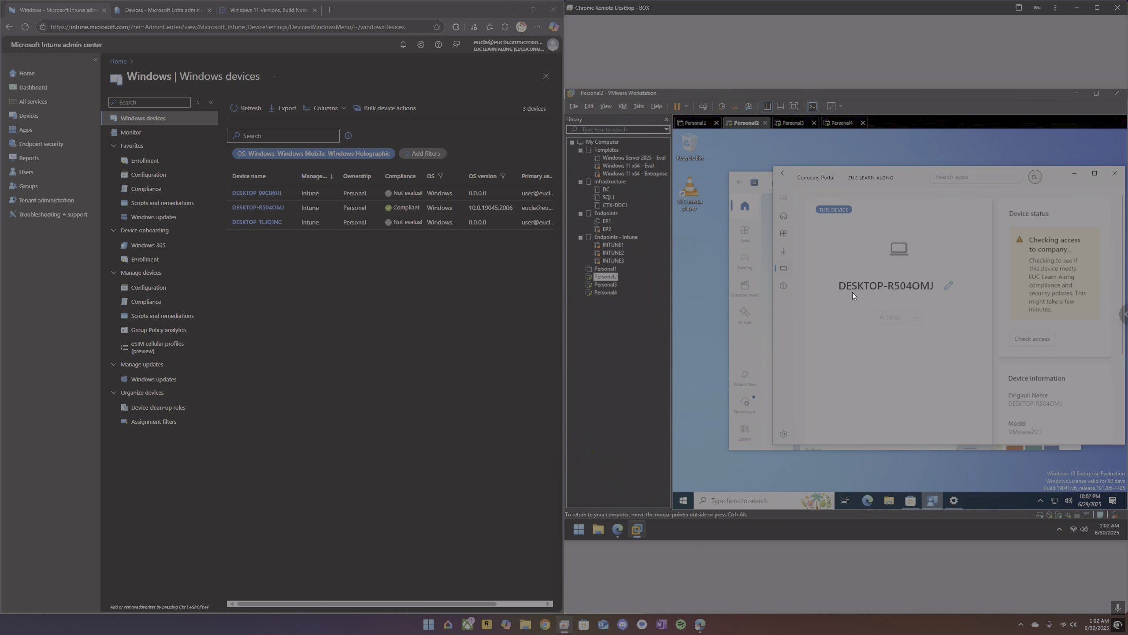
pyautogui.click(243, 108)
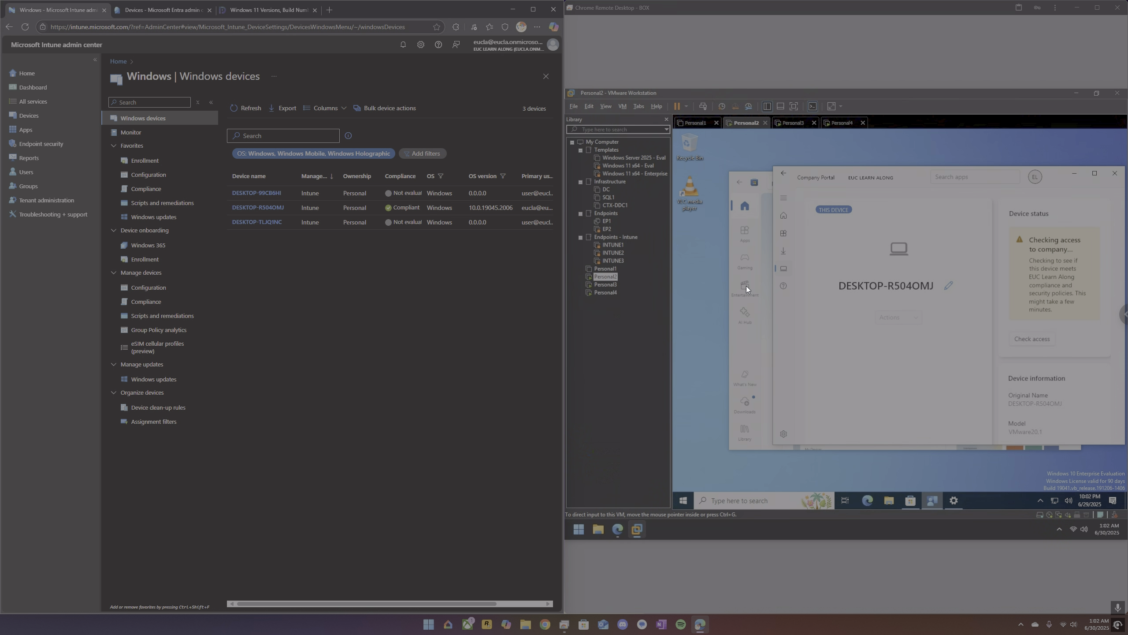
# Check Personal2's app downloads and updates and its device status in Company Portal, refreshing the Intune device list again.
pyautogui.click(784, 253)
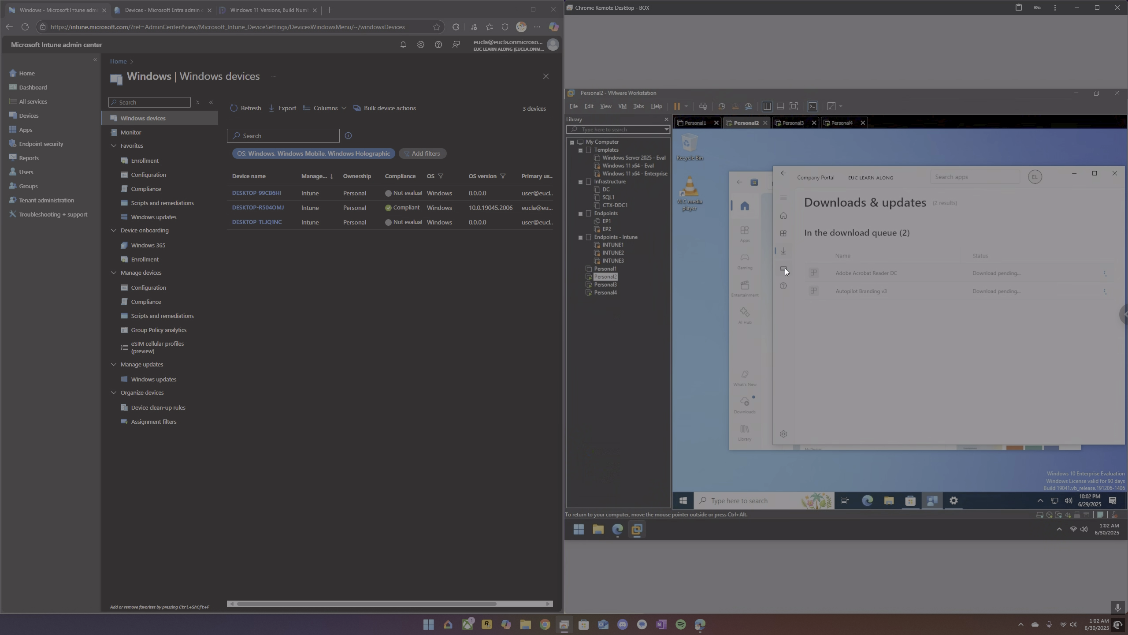
pyautogui.click(784, 268)
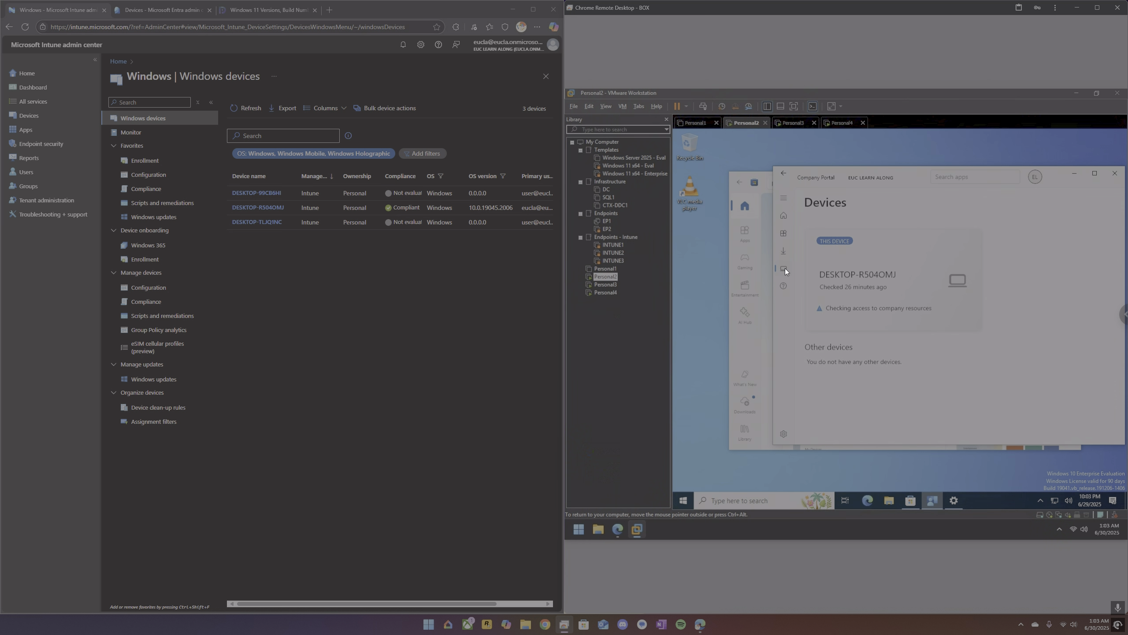
pyautogui.click(864, 298)
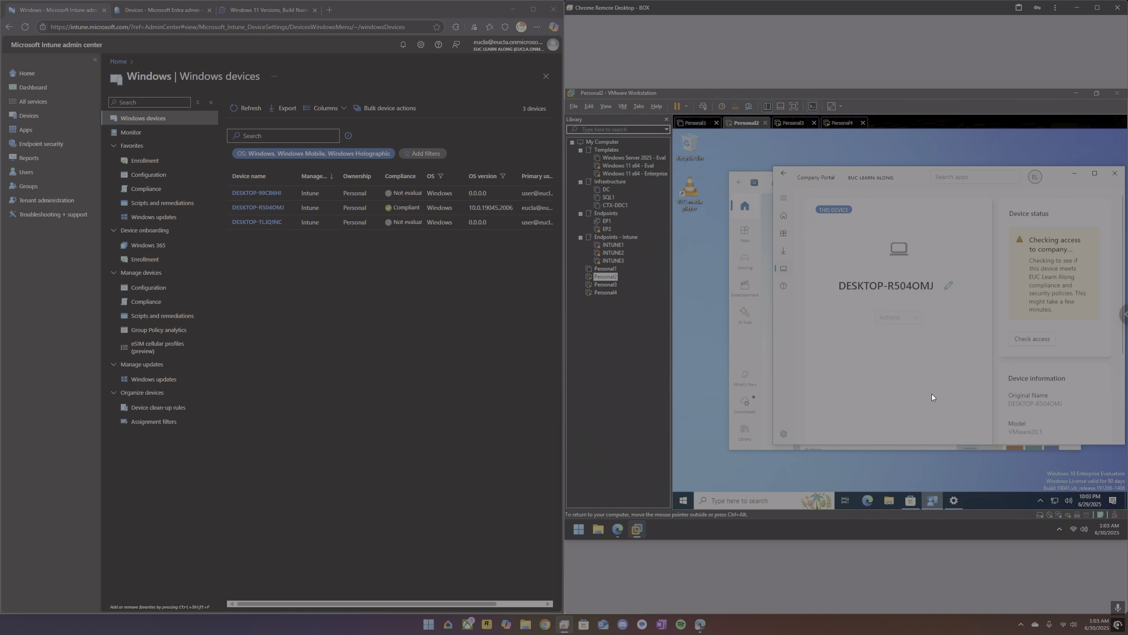
pyautogui.click(244, 111)
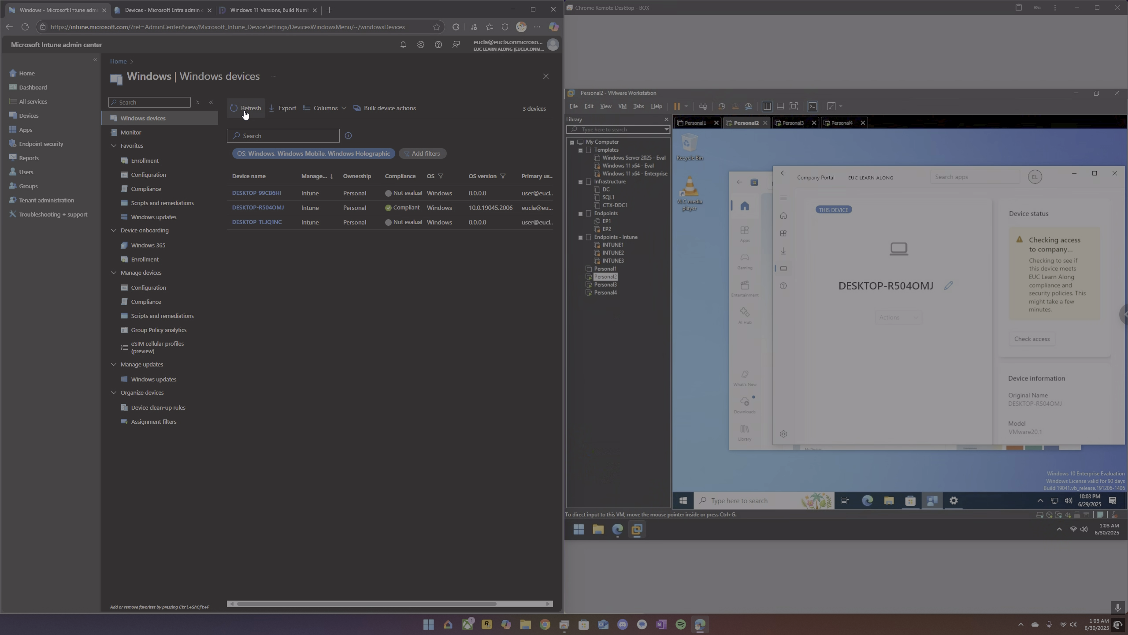
# Check Personal2's access to company resources in Company Portal and compare its device status with Personal3's.
pyautogui.click(1036, 341)
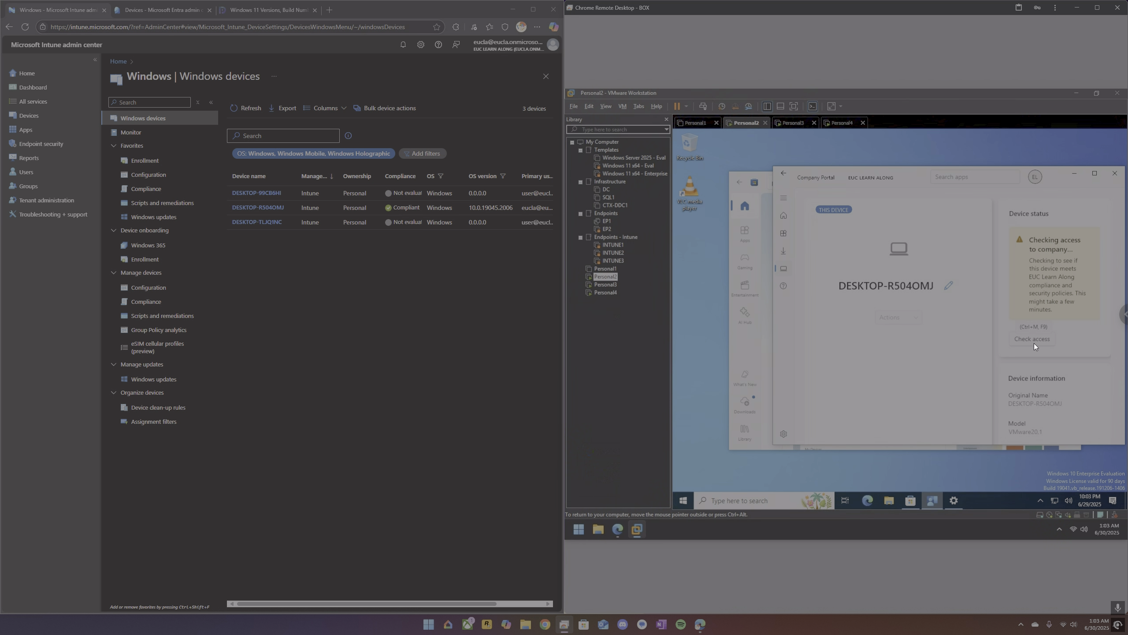
pyautogui.click(1034, 342)
pyautogui.click(792, 129)
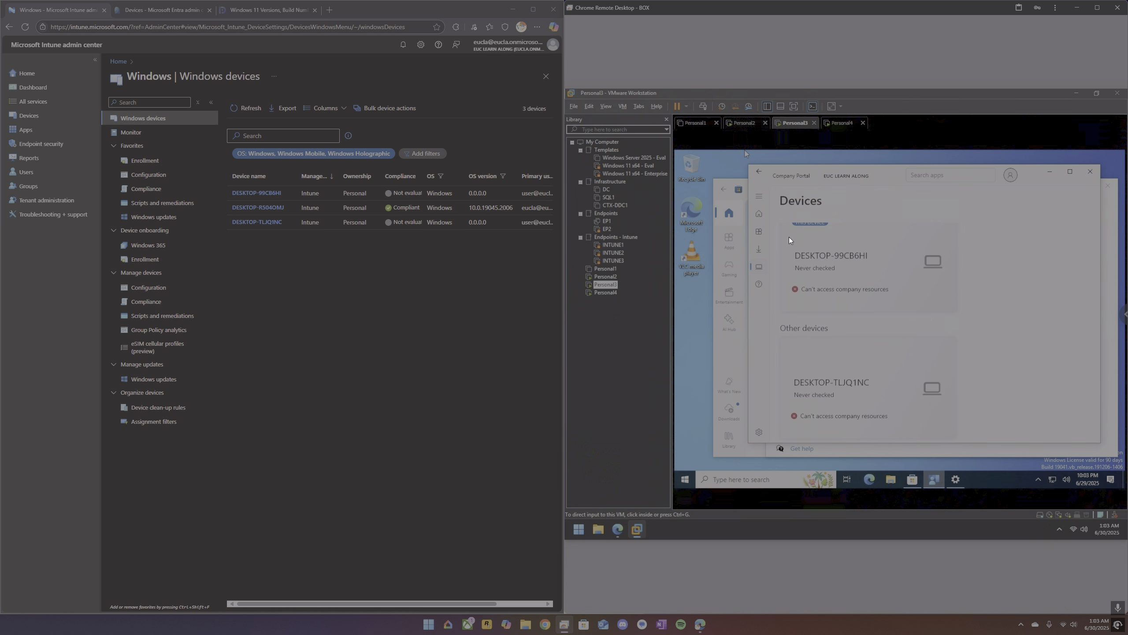
pyautogui.click(733, 121)
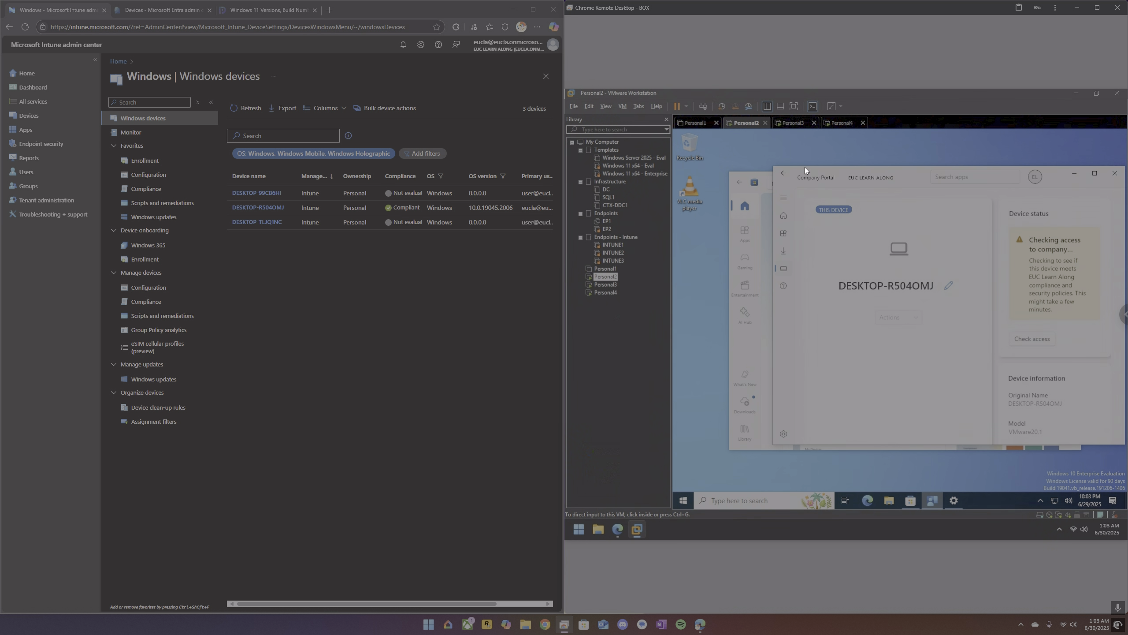
pyautogui.click(787, 123)
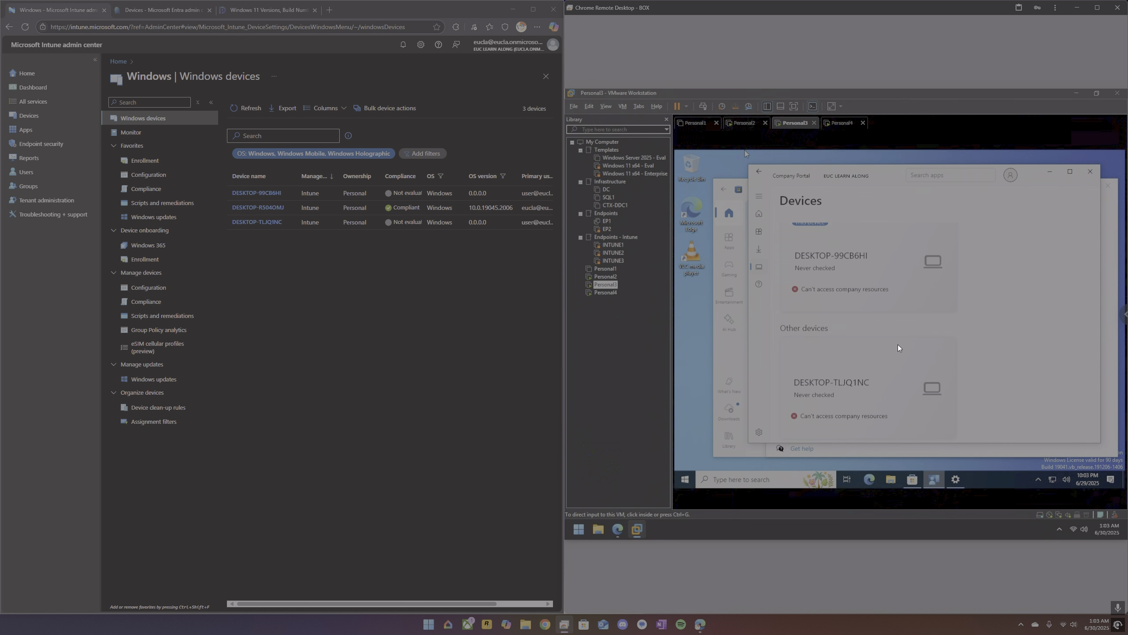
# Review the access status and details of DESKTOP-99CB6HI and the other listed device in Personal3's Company Portal.
pyautogui.click(1006, 363)
pyautogui.scroll(1, 1006, 364)
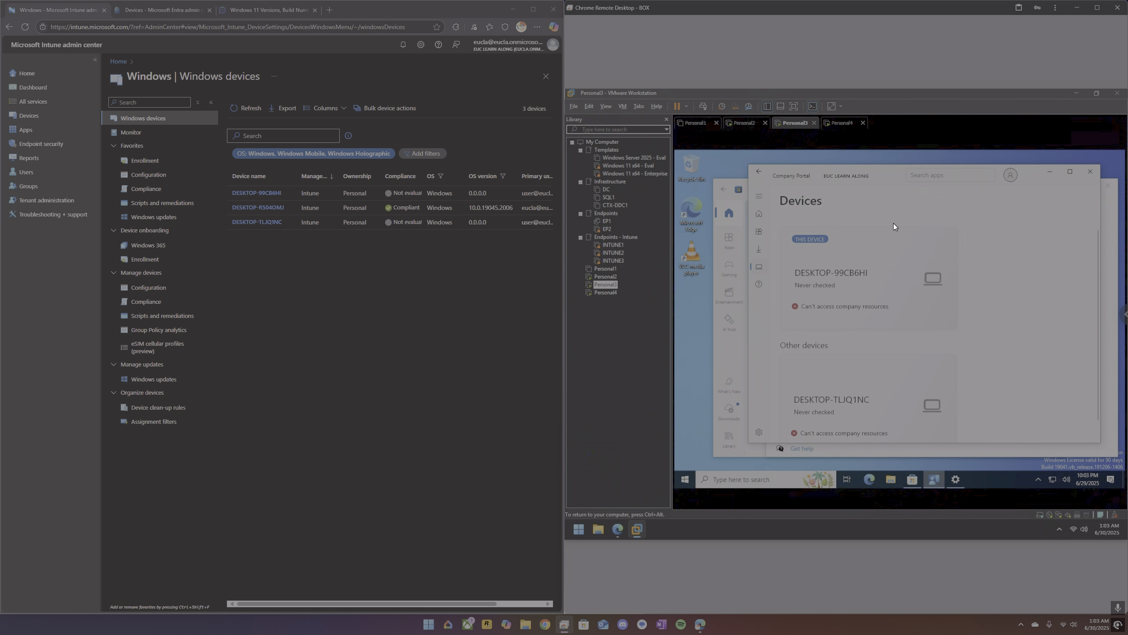
pyautogui.scroll(-1, 934, 349)
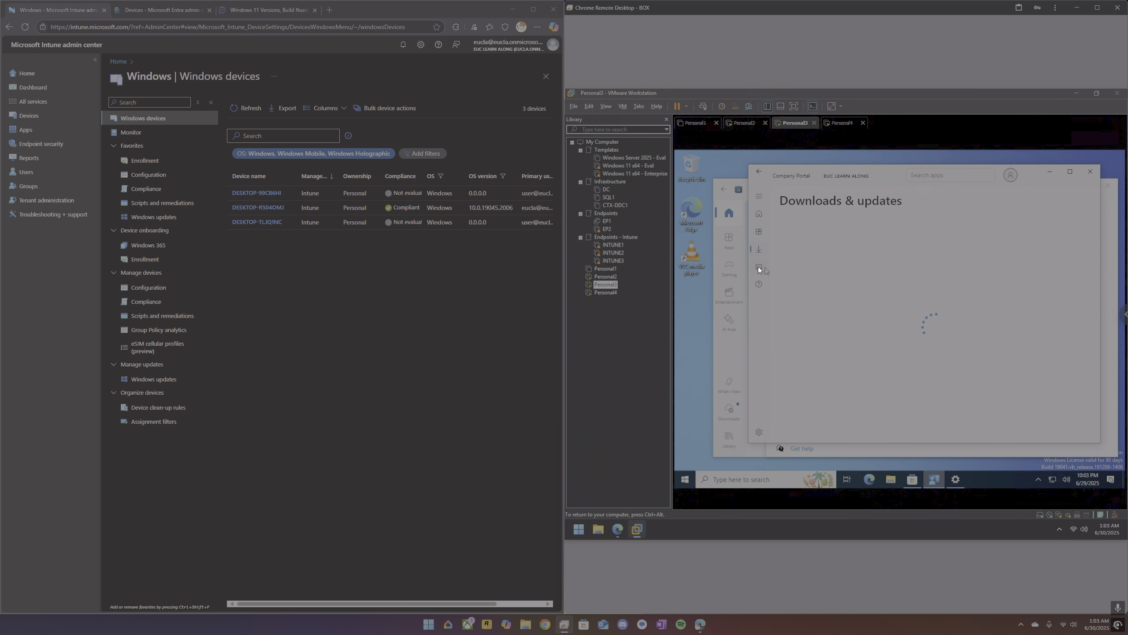
pyautogui.click(757, 267)
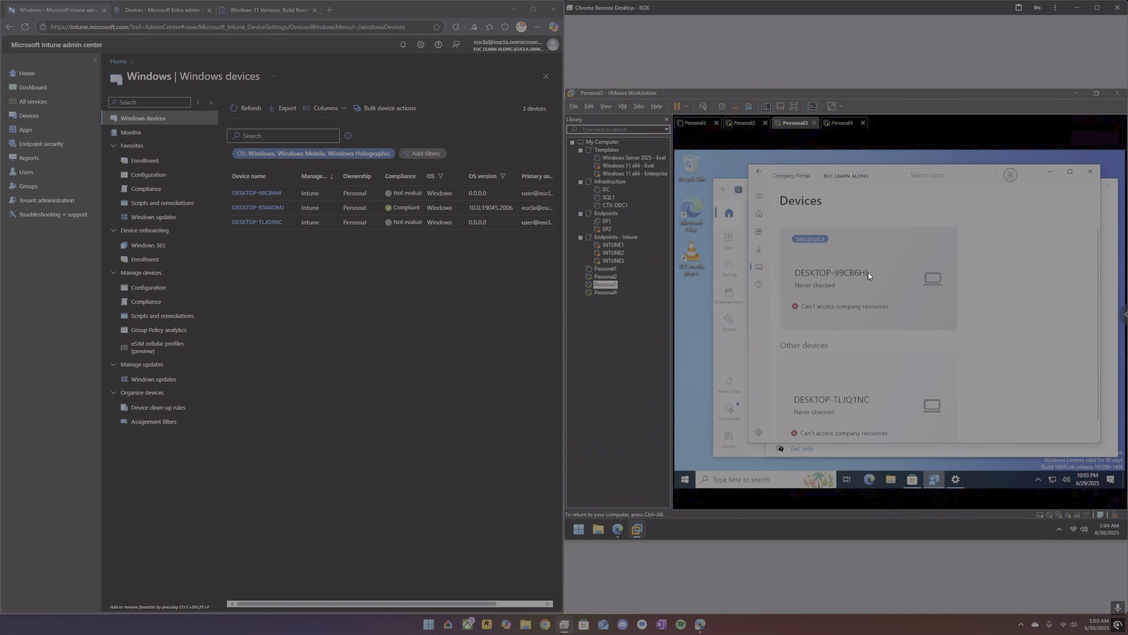
pyautogui.click(868, 273)
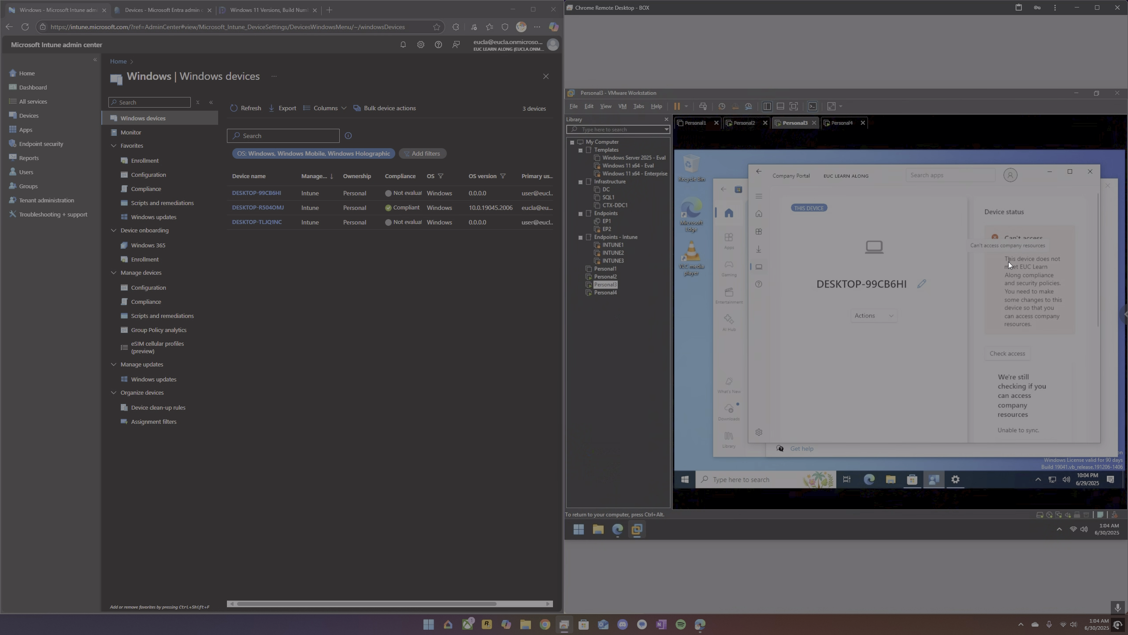
pyautogui.click(762, 214)
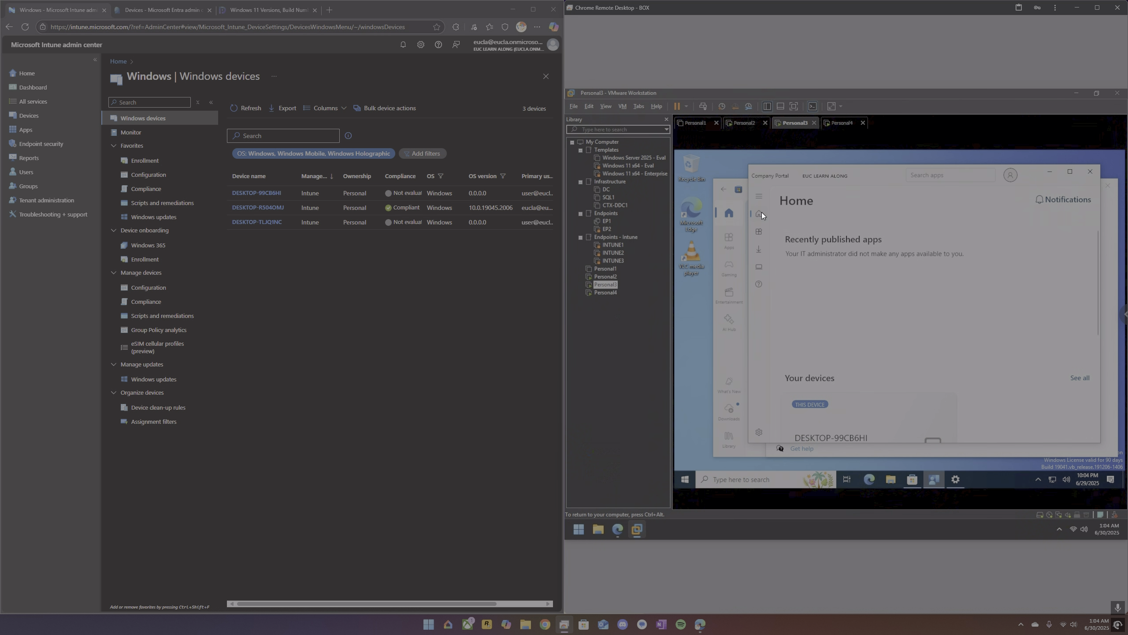
pyautogui.scroll(-3, 886, 328)
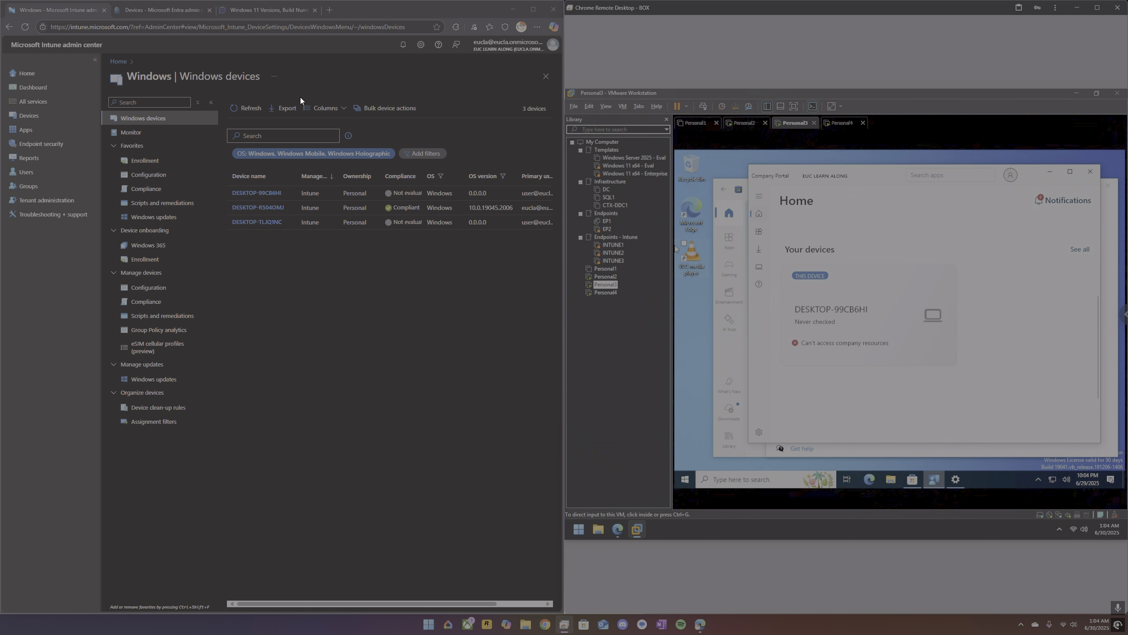
# Refresh the Intune Windows devices list and review the device status of DESKTOP-R504OMJ in Personal2's Company Portal.
pyautogui.click(248, 110)
pyautogui.click(248, 109)
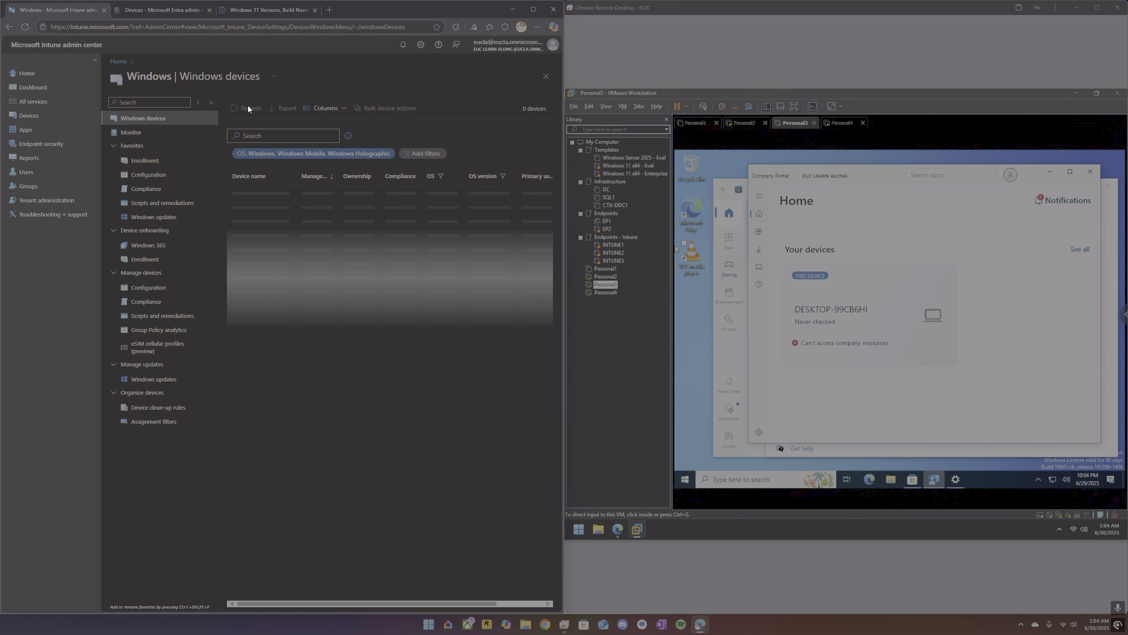
pyautogui.click(248, 110)
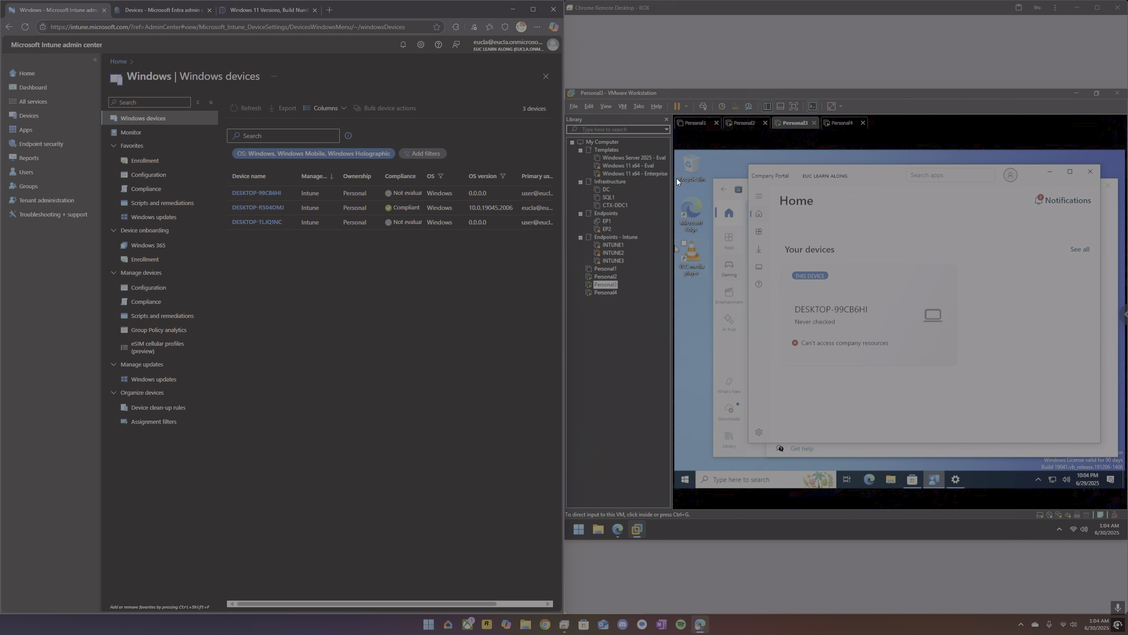
pyautogui.click(740, 128)
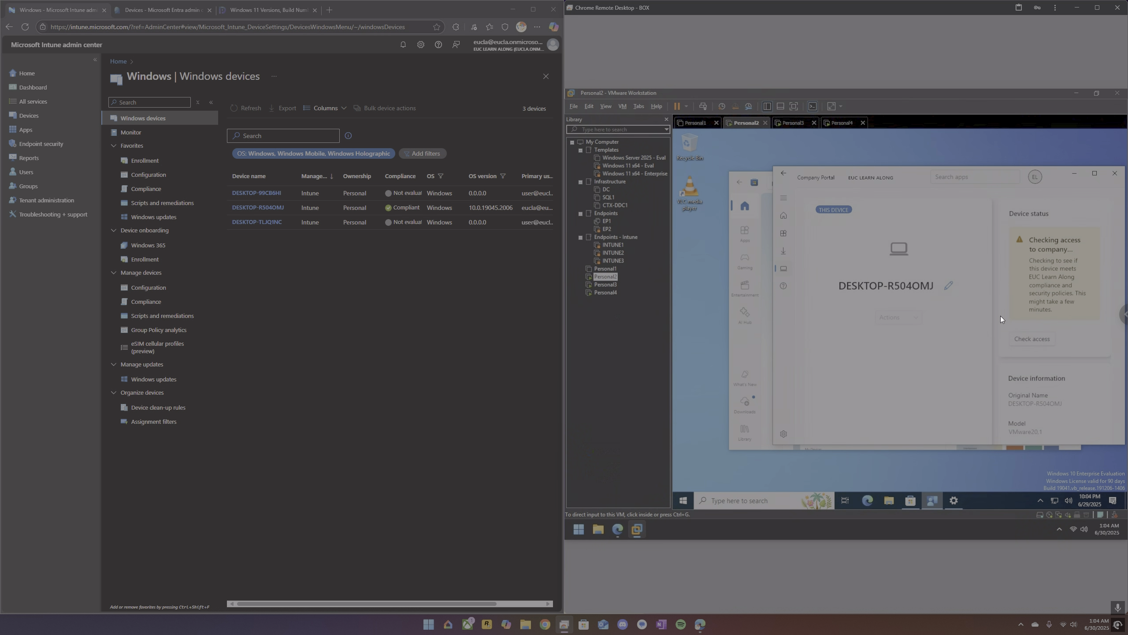
pyautogui.click(784, 269)
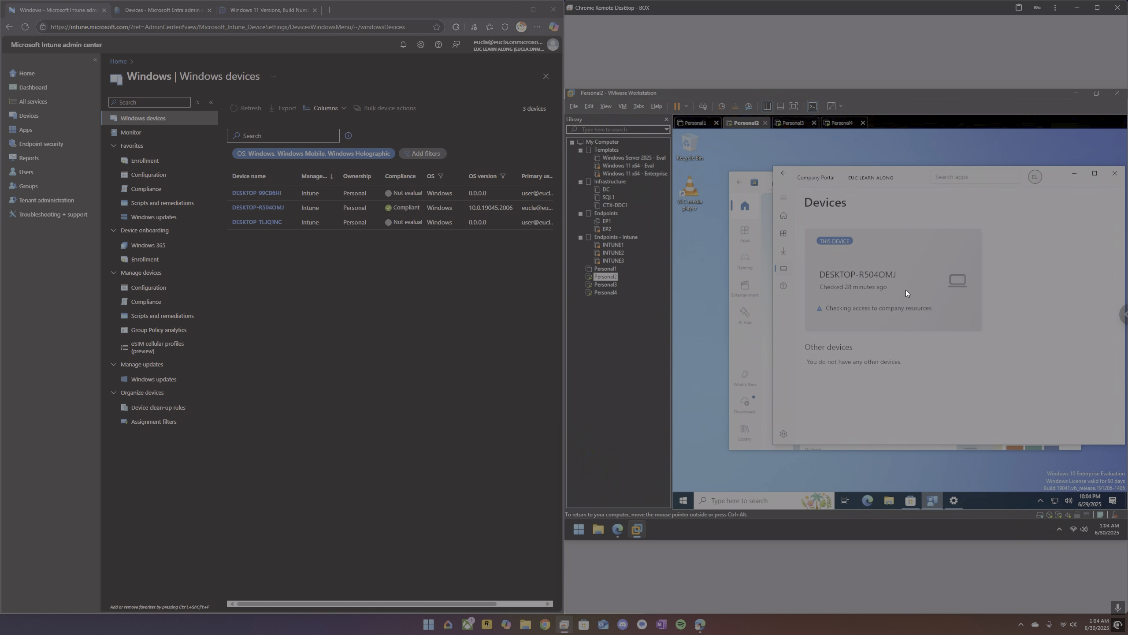
pyautogui.click(906, 289)
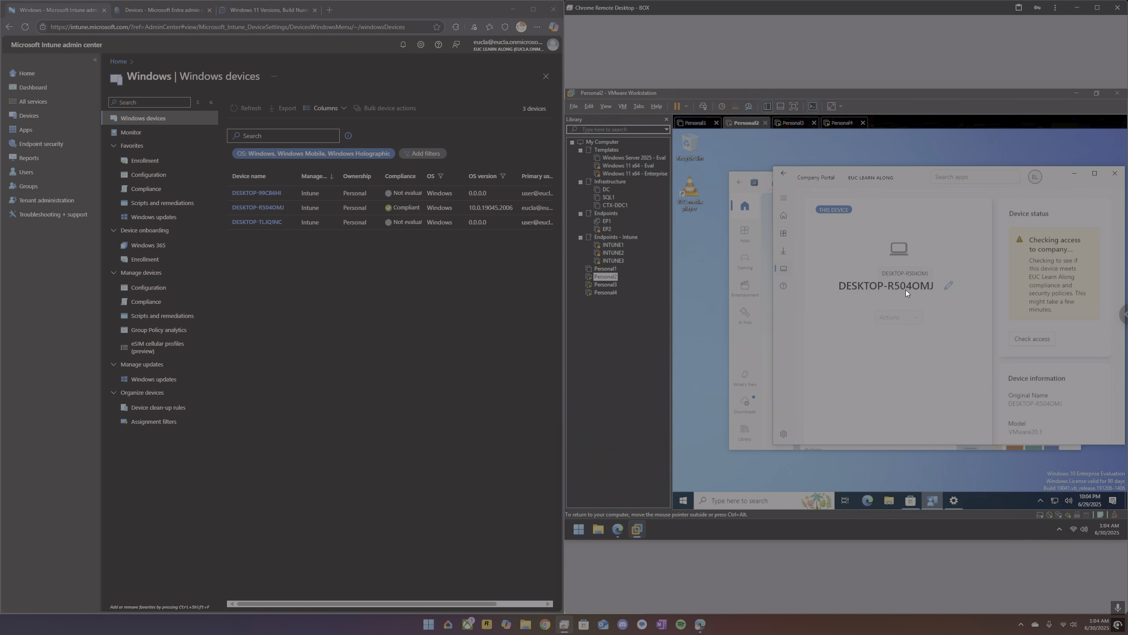
# Review the device status of Compliance Policy in Intune and return to the Windows devices list.
pyautogui.click(152, 188)
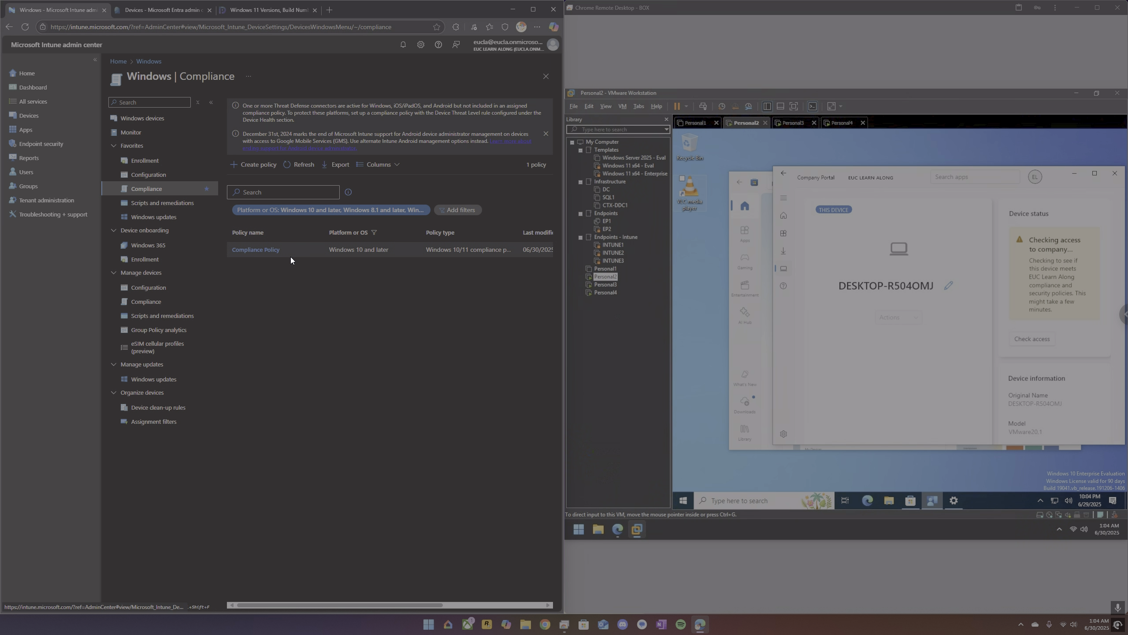
pyautogui.click(275, 251)
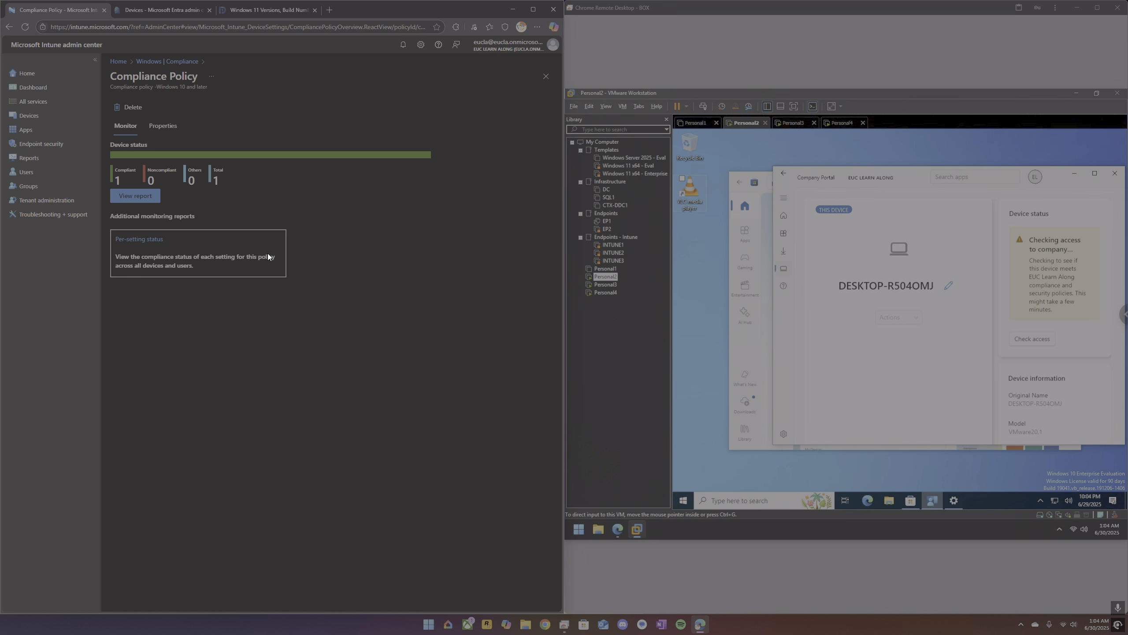
pyautogui.click(30, 118)
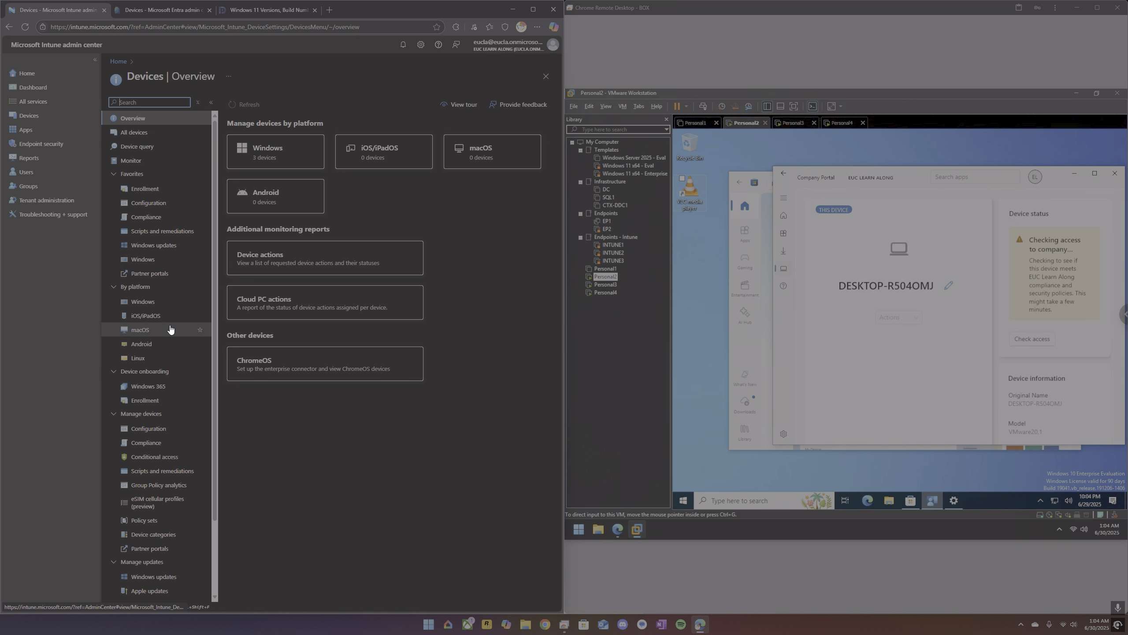
pyautogui.click(161, 306)
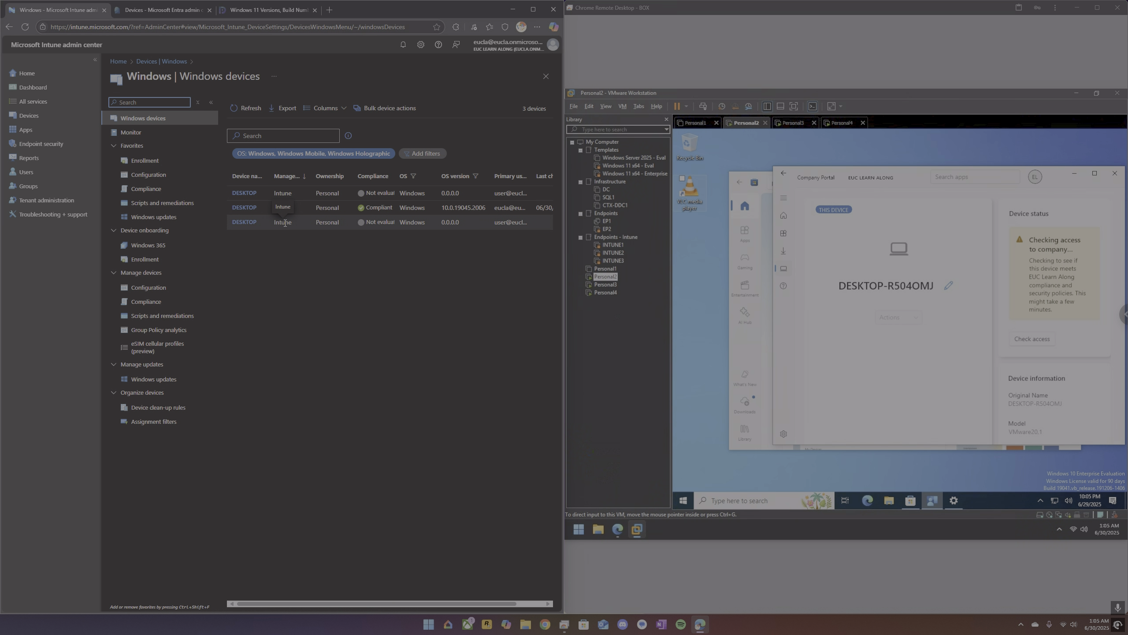
# Check Personal2's access to company resources, and read Personal3's Company Portal notifications alongside a refreshed Intune device list.
pyautogui.click(1042, 341)
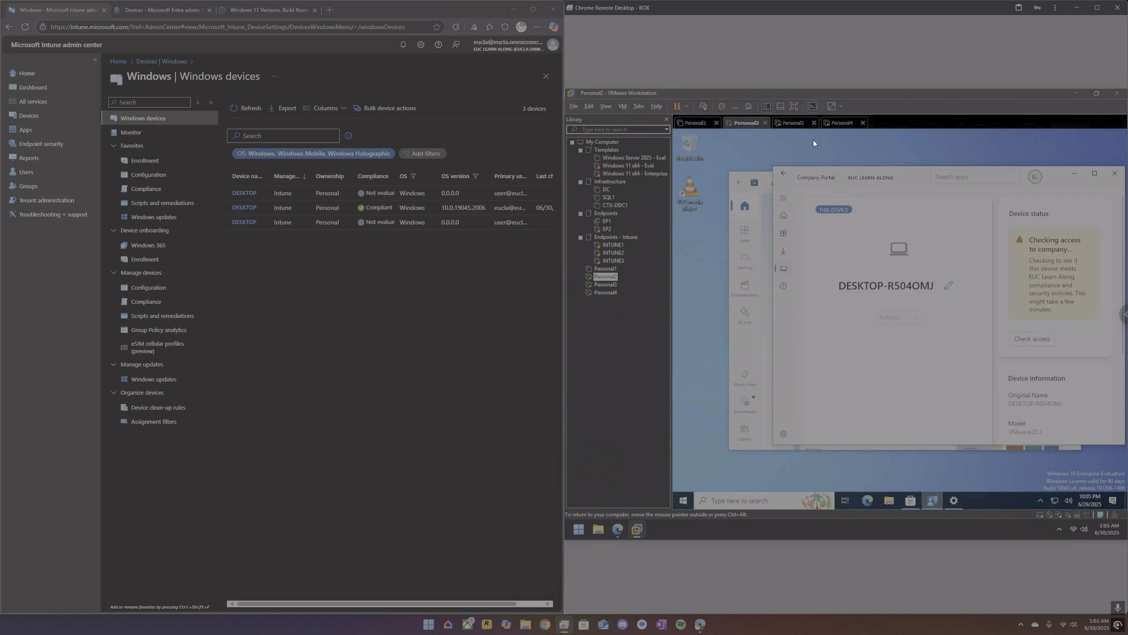
pyautogui.click(792, 124)
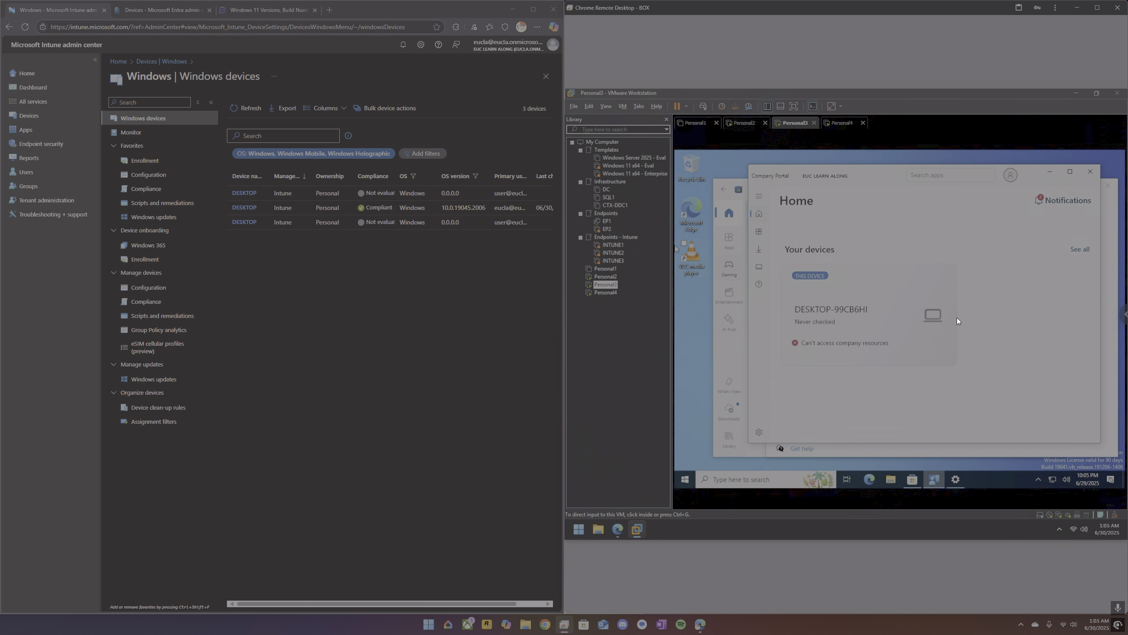
pyautogui.click(1042, 201)
pyautogui.click(1050, 200)
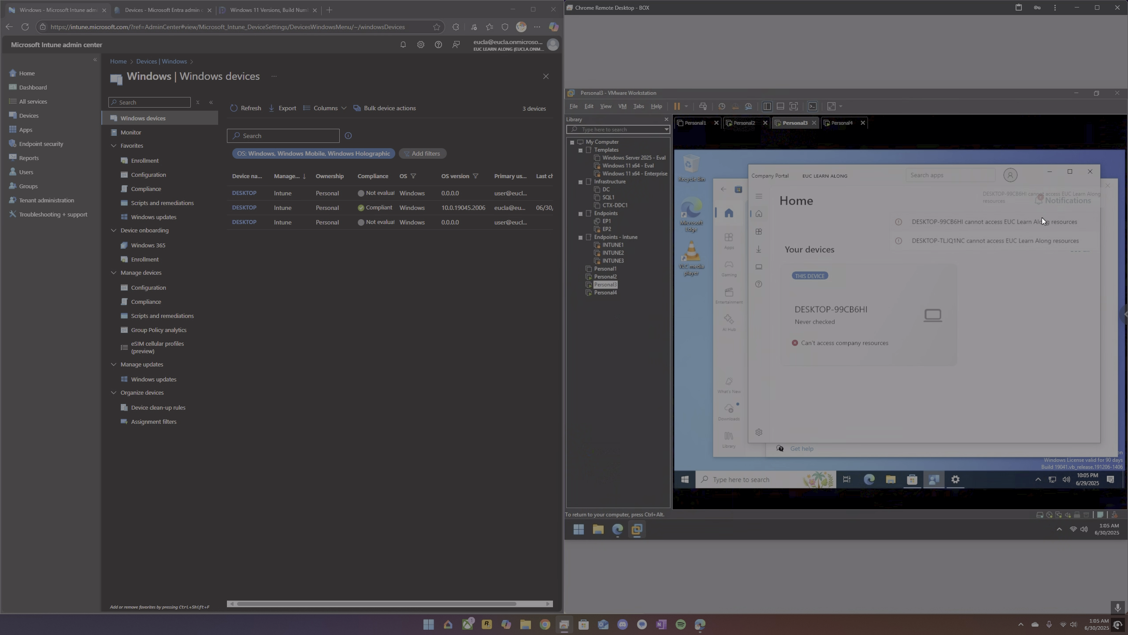
pyautogui.click(1022, 348)
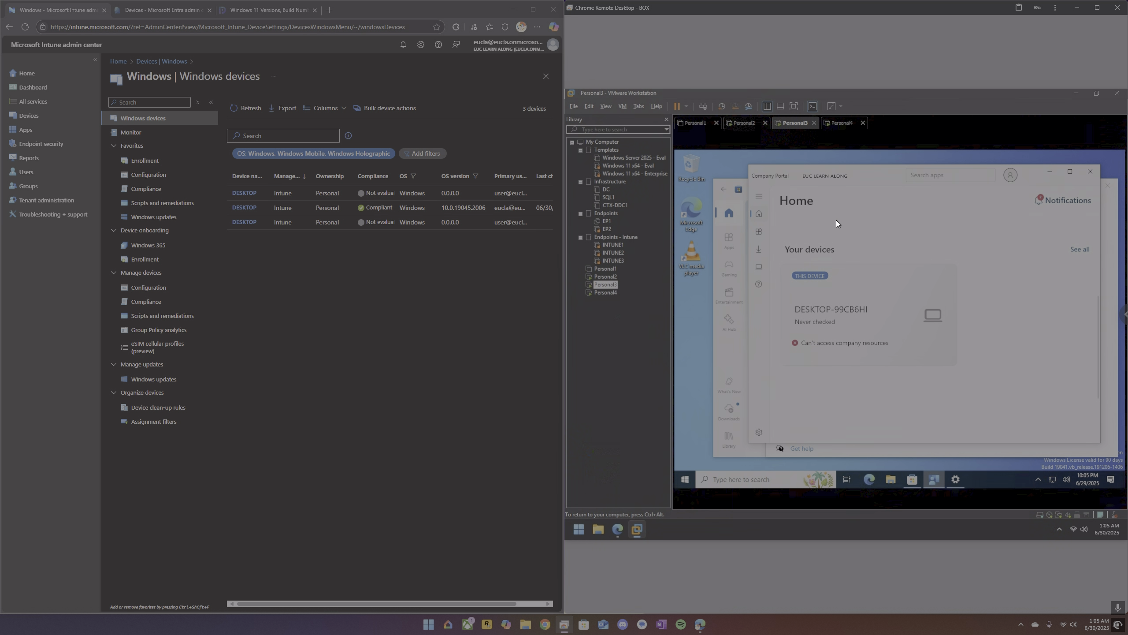
pyautogui.click(243, 108)
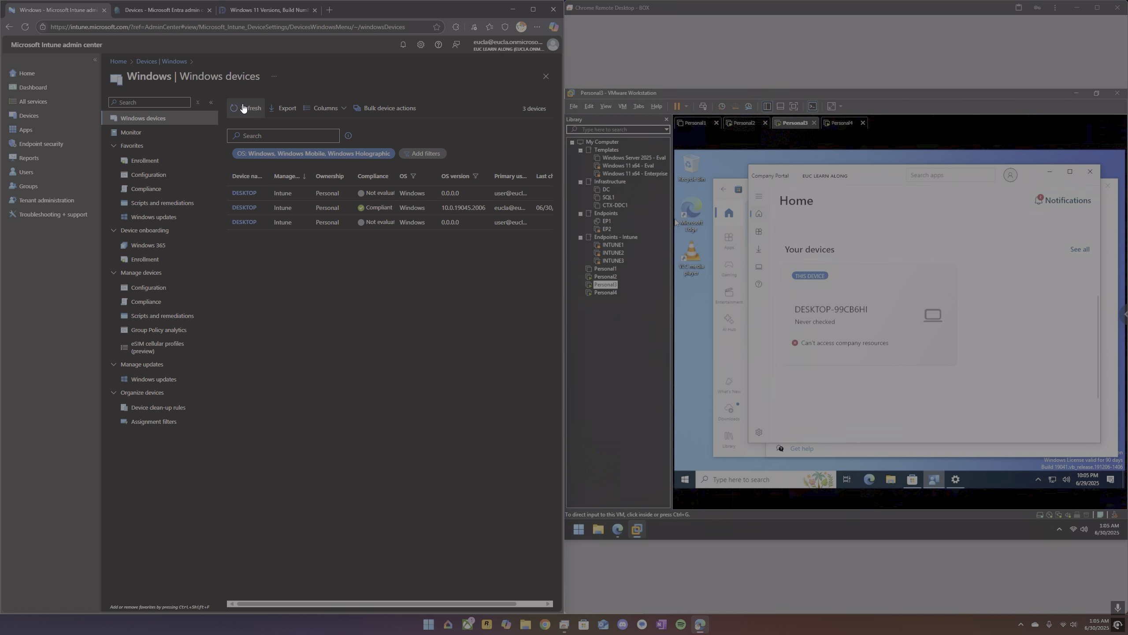
# Check the available apps in Personal2's Company Portal and examine its device status and device information.
pyautogui.click(744, 123)
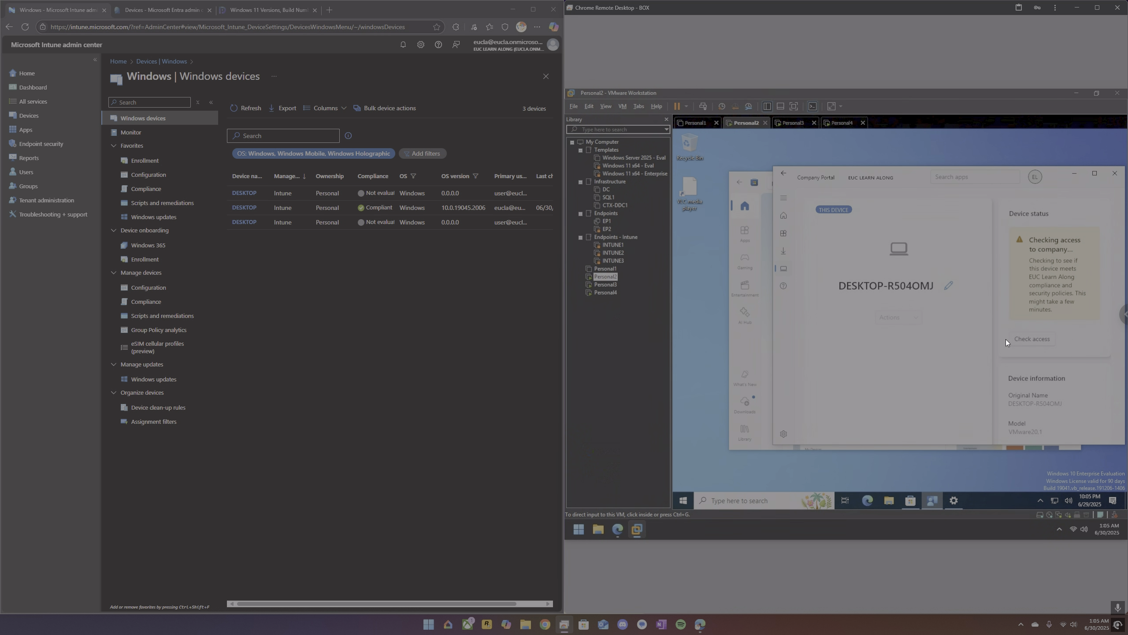
pyautogui.click(785, 238)
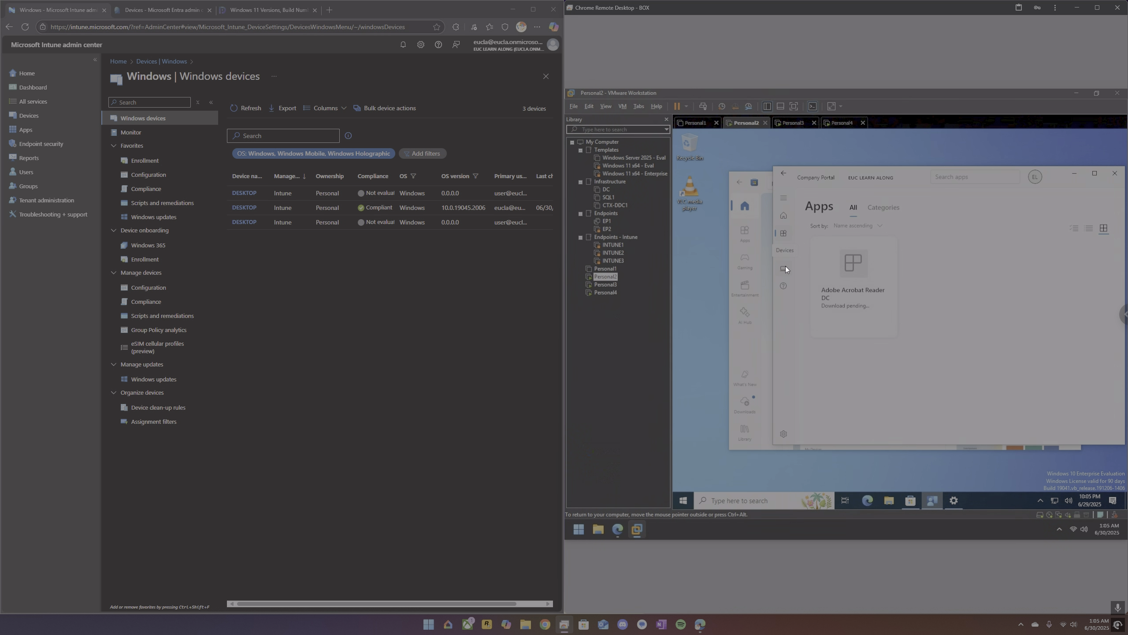
pyautogui.click(785, 268)
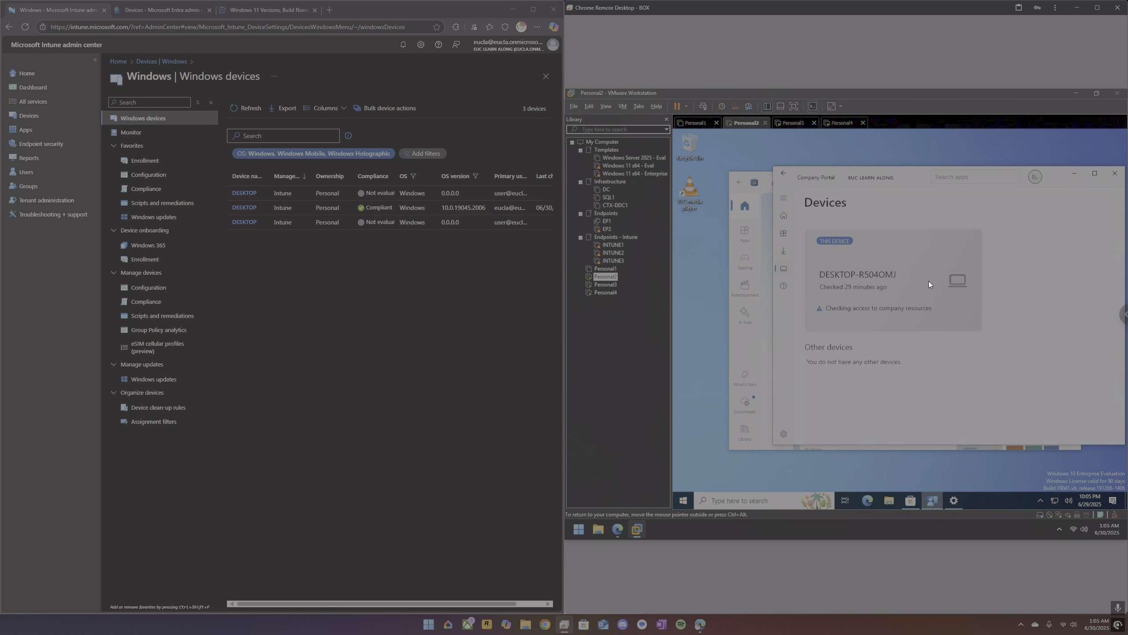
pyautogui.click(913, 307)
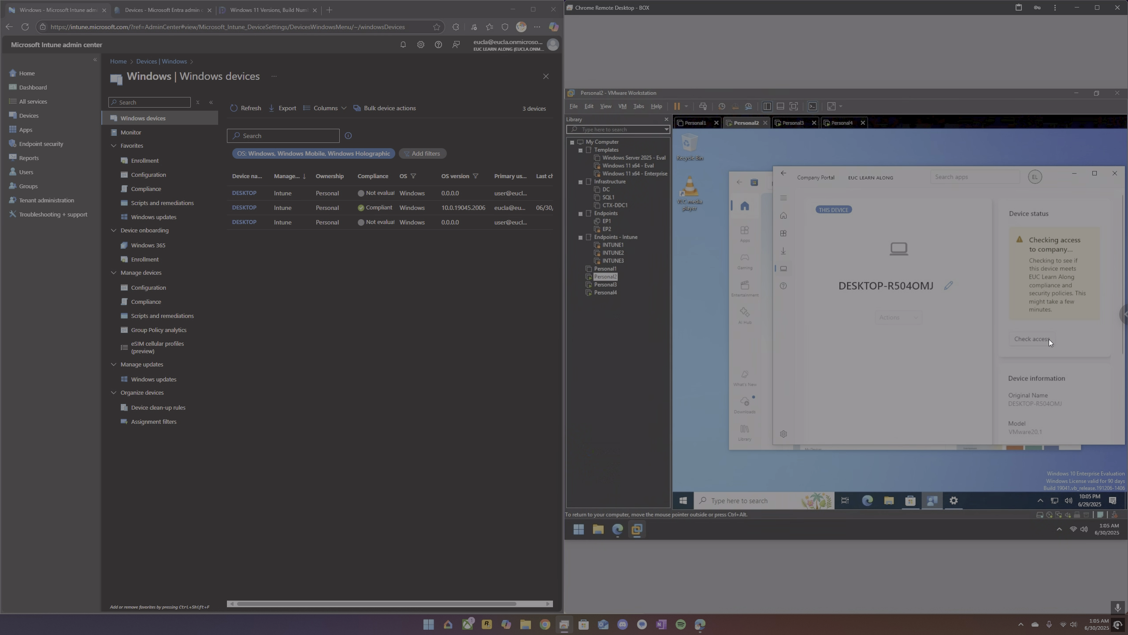
pyautogui.scroll(-3, 1056, 360)
pyautogui.scroll(3, 1057, 366)
# Switch to Personal3 and examine its device status from the Company Portal home page and devices list.
pyautogui.click(794, 124)
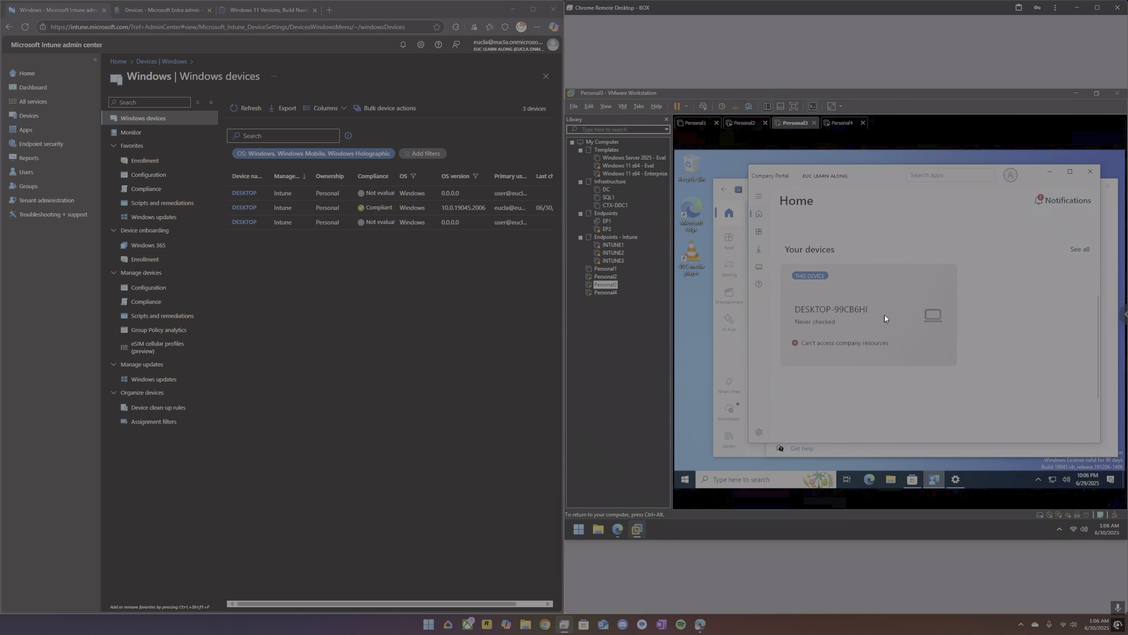
pyautogui.scroll(-5, 891, 322)
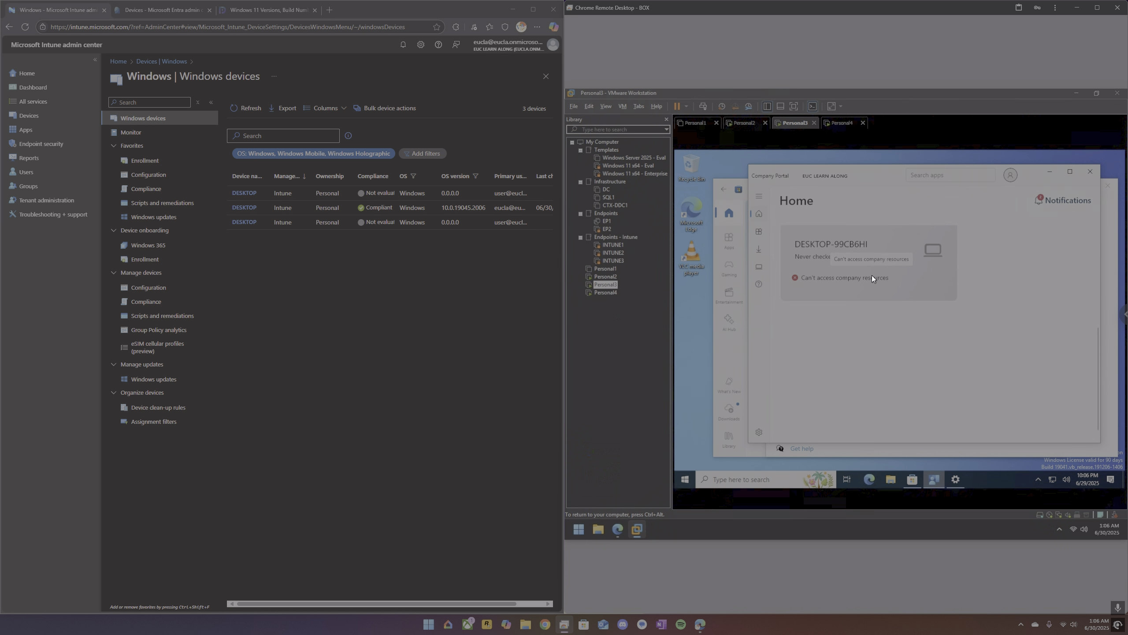
pyautogui.click(871, 277)
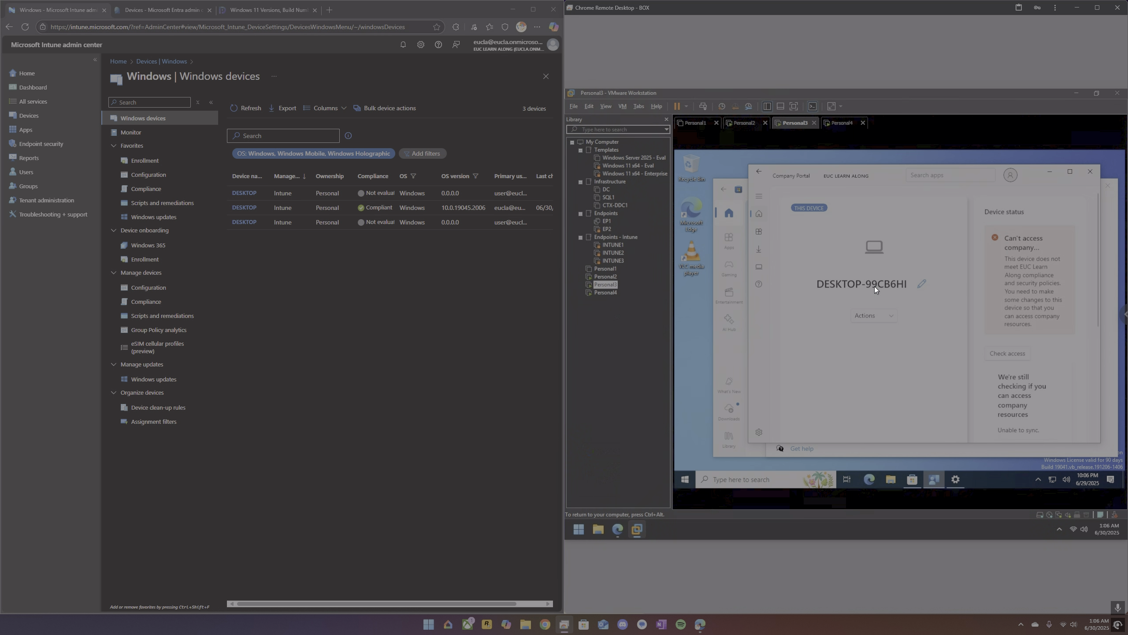
pyautogui.click(763, 266)
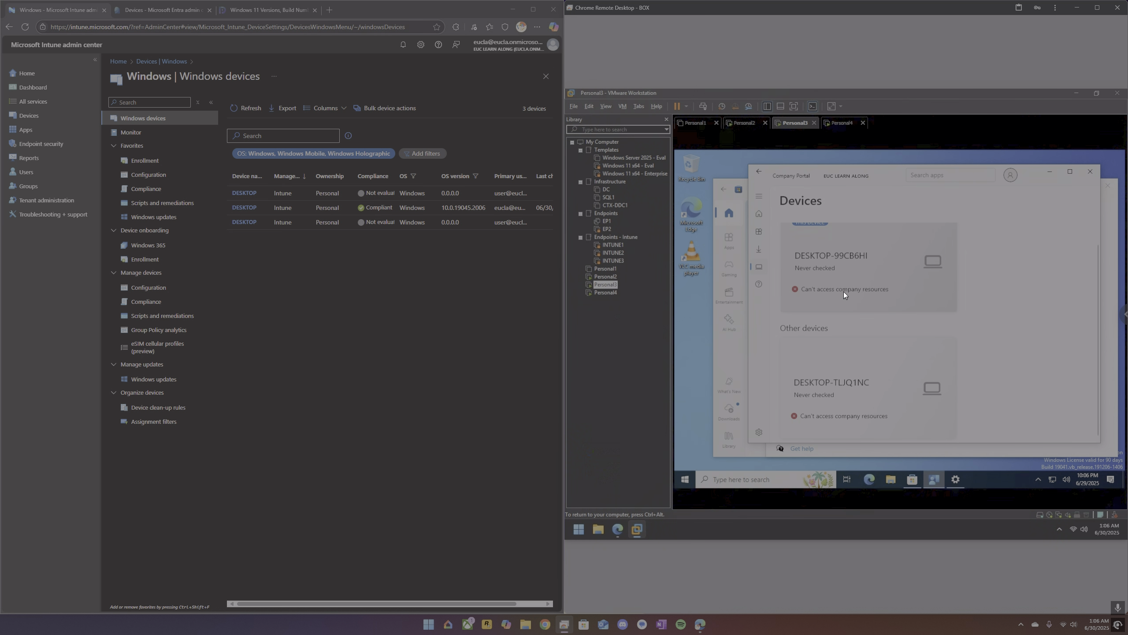
pyautogui.click(843, 292)
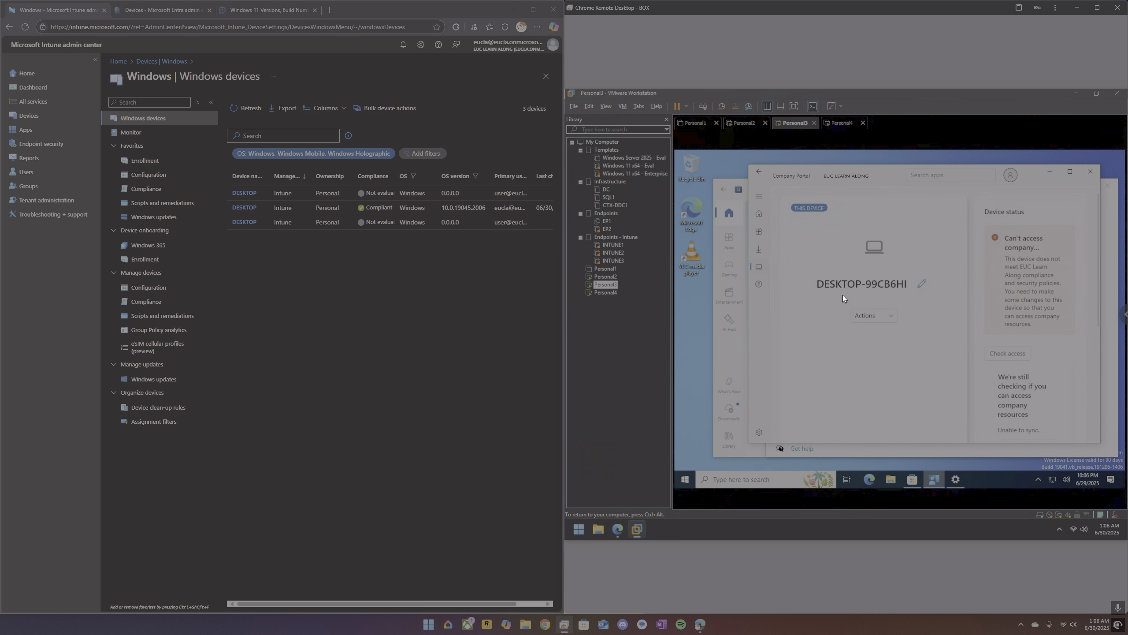
# Refresh the Intune Windows devices list and reload the Entra list of all devices for comparison.
pyautogui.click(244, 108)
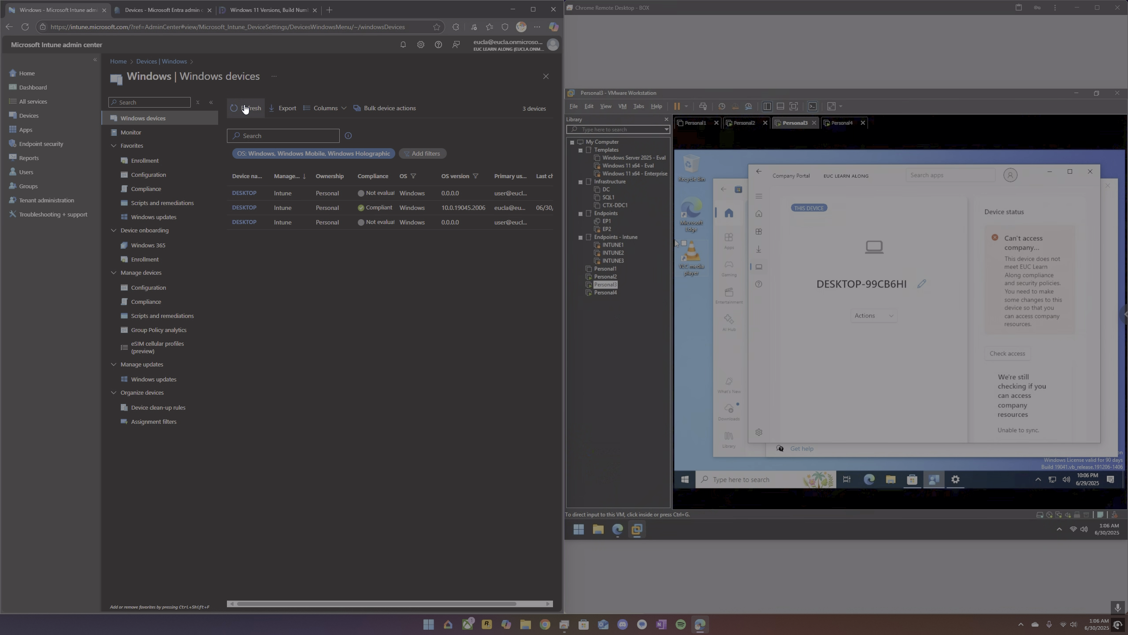
pyautogui.click(245, 109)
pyautogui.click(158, 11)
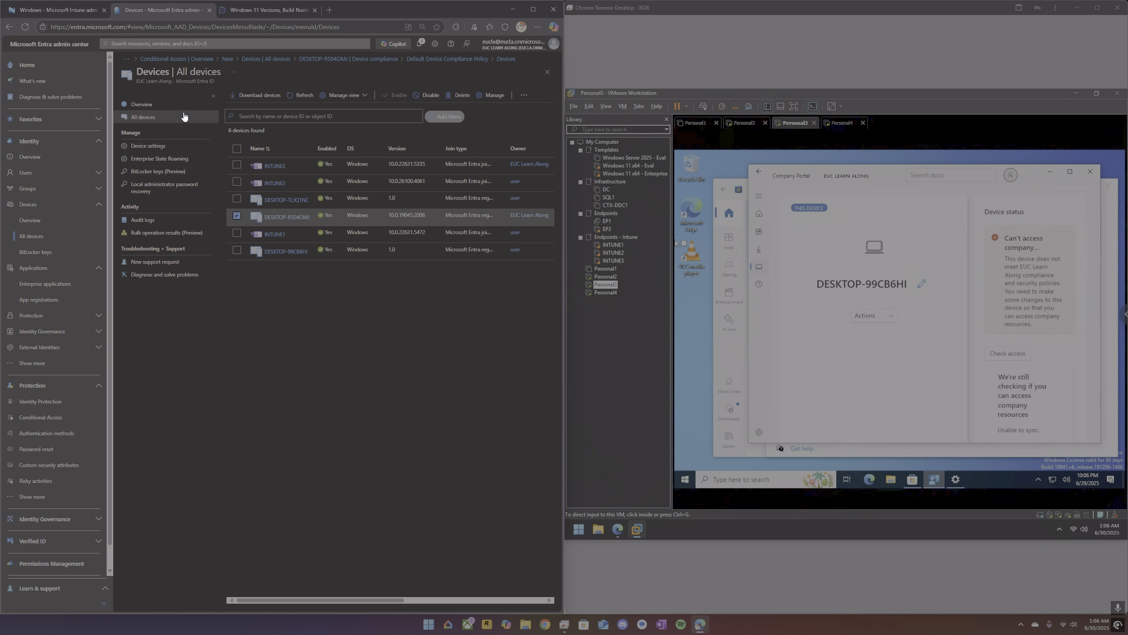
pyautogui.click(25, 27)
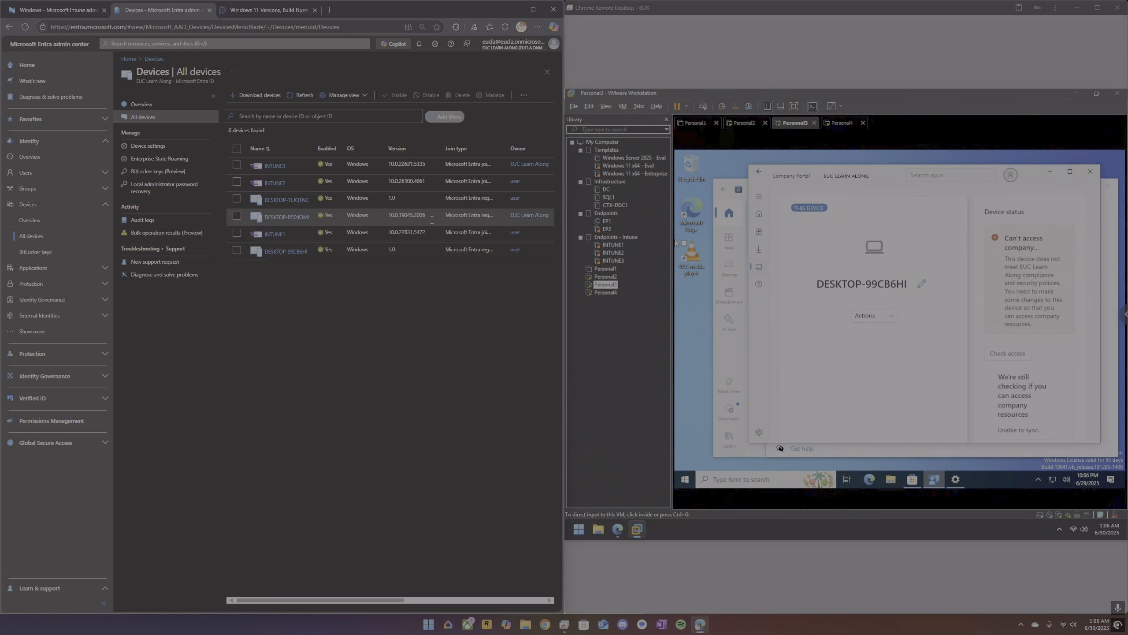
# Examine the Entra properties of DESKTOP-R504OMJ and check Personal2's access to company resources in Company Portal.
pyautogui.click(741, 123)
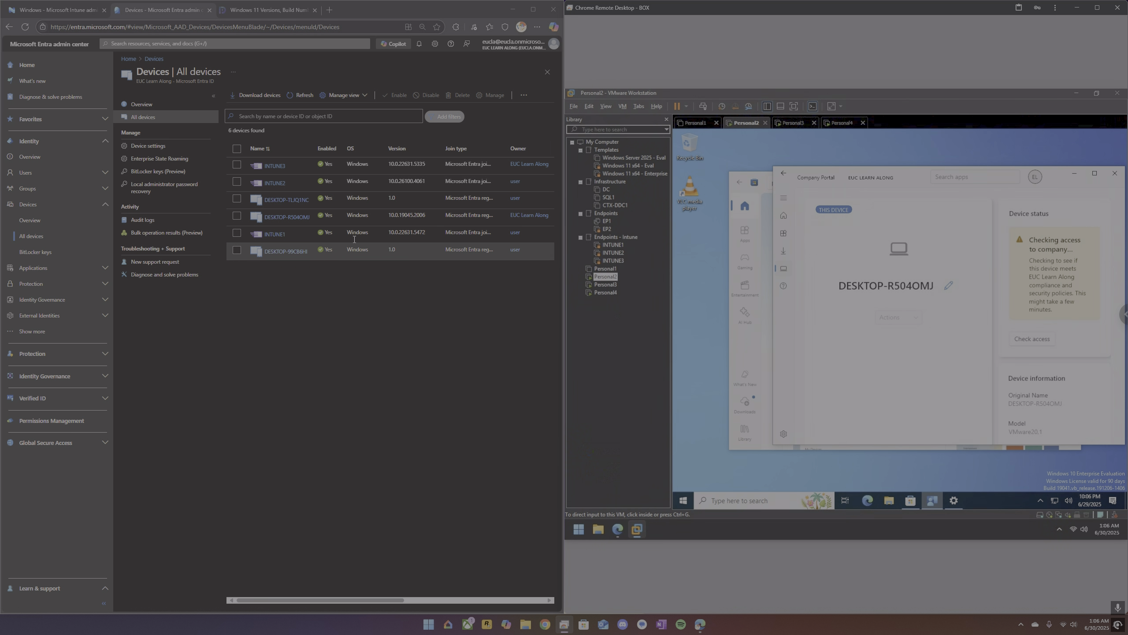
pyautogui.click(295, 217)
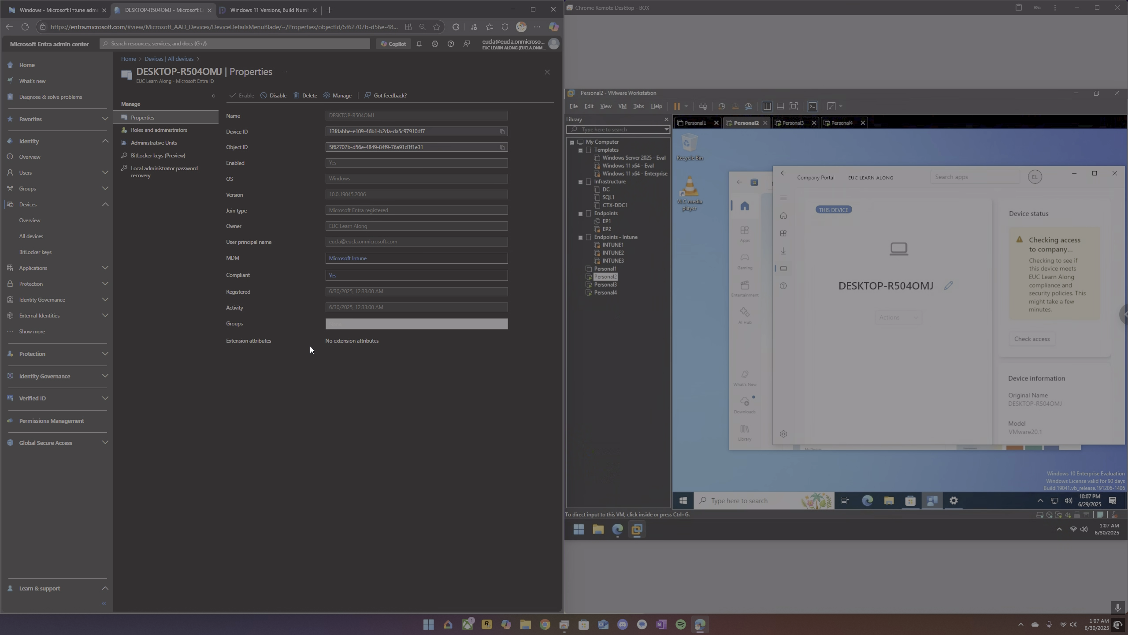
pyautogui.click(1042, 336)
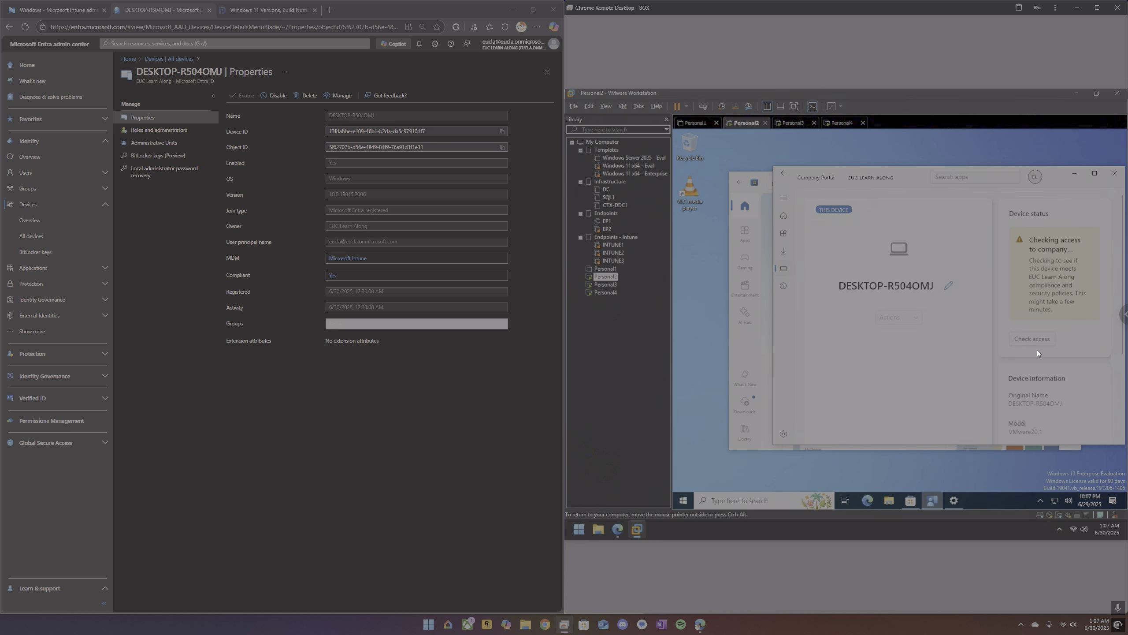
# Reopen the Company Portal devices list on Personal2 and examine this device's access status.
pyautogui.click(787, 261)
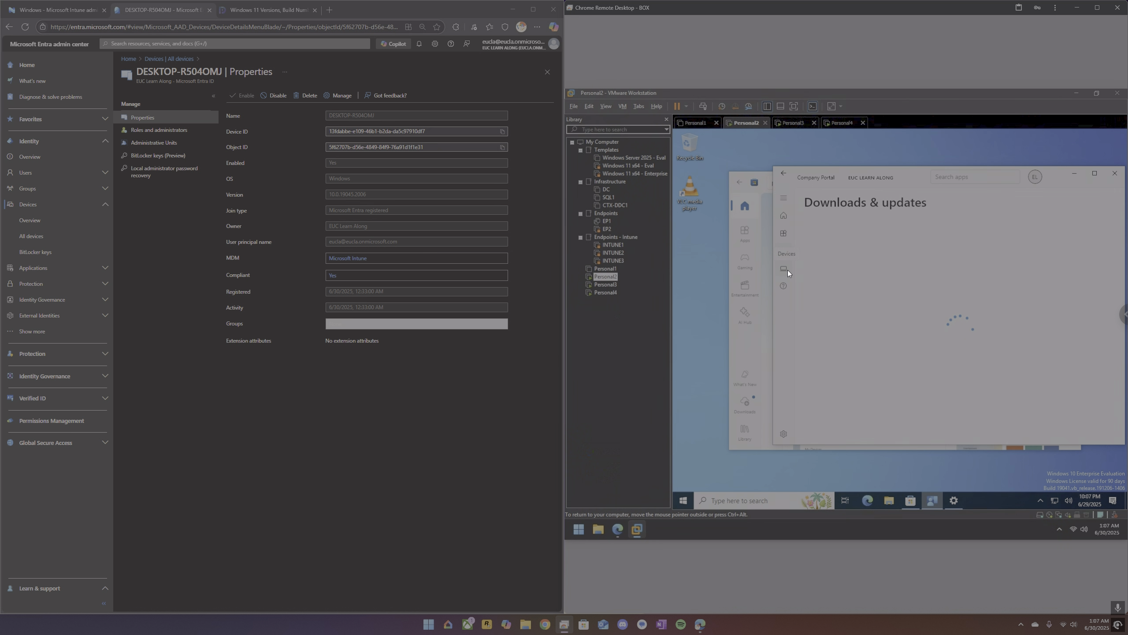
pyautogui.click(784, 269)
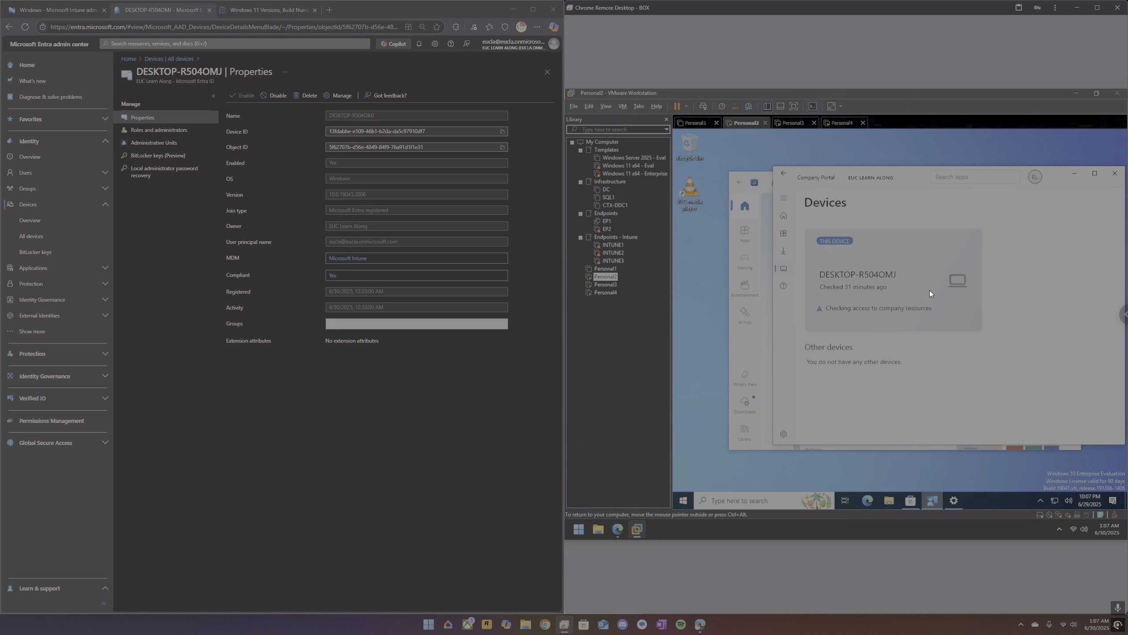
pyautogui.click(917, 290)
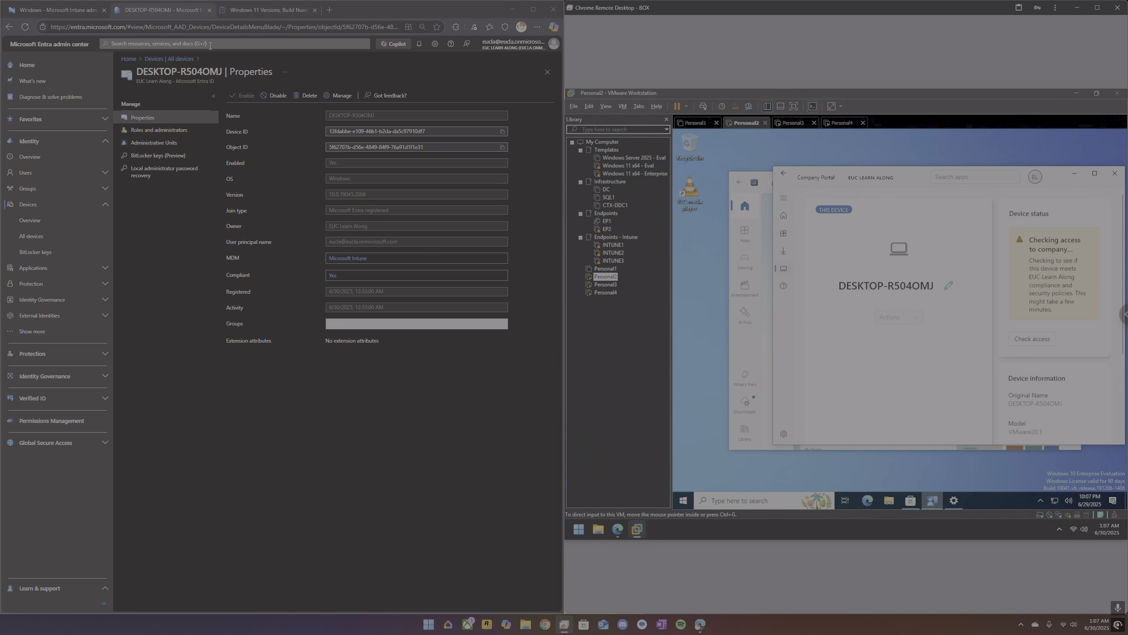
# Refresh the Intune Windows devices list, then open and refresh the device status report of the Windows policy Compliance Policy.
pyautogui.click(55, 10)
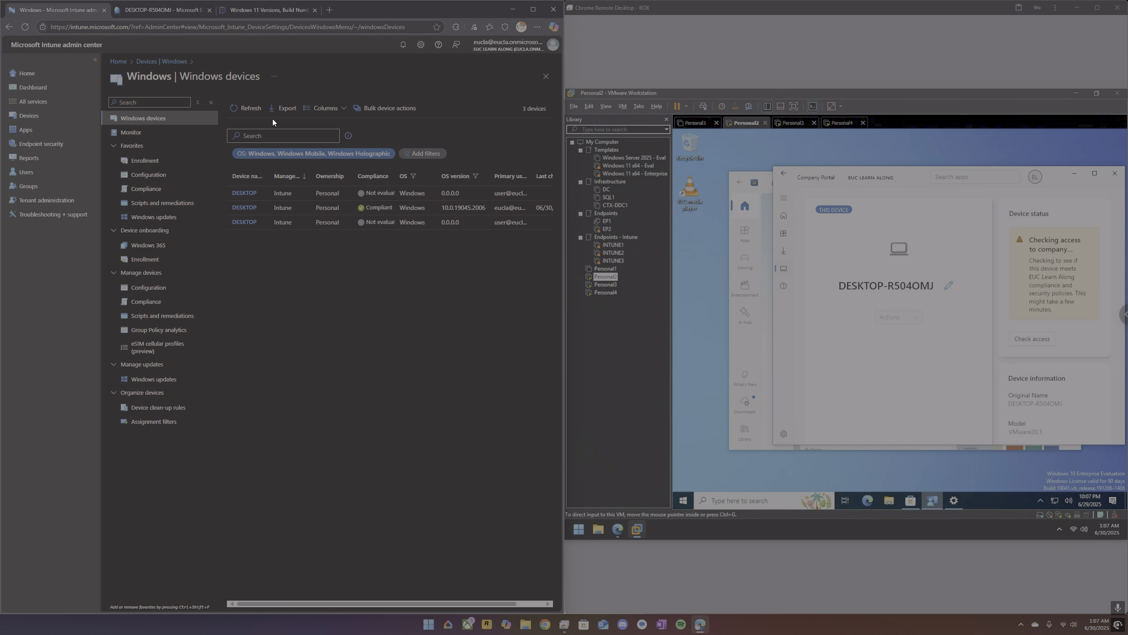
pyautogui.click(254, 109)
pyautogui.click(160, 305)
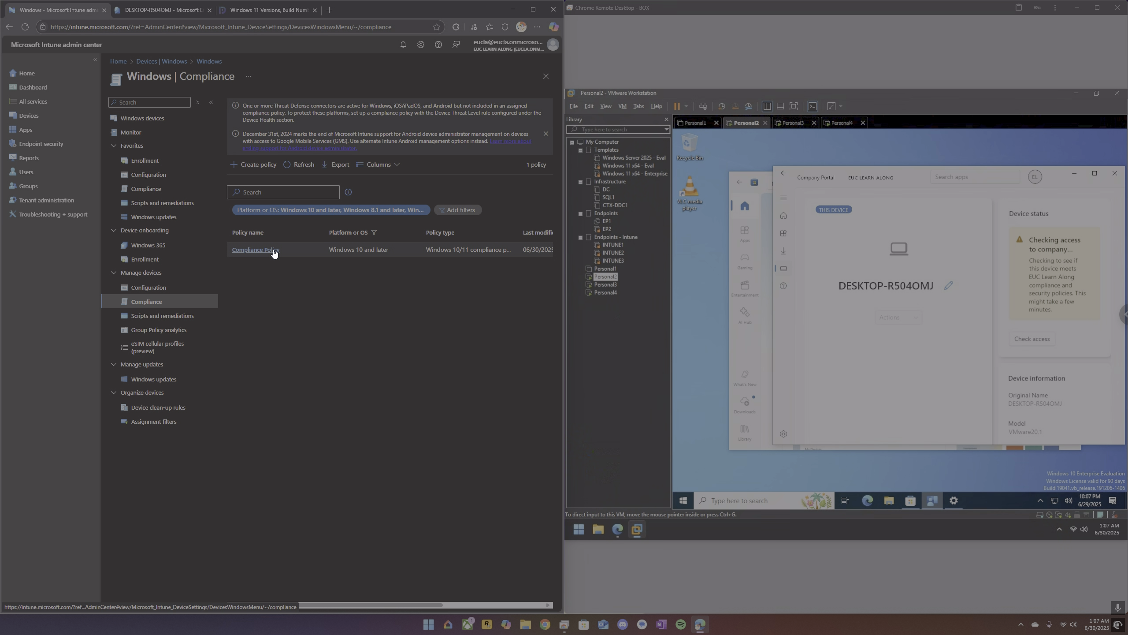
pyautogui.click(274, 252)
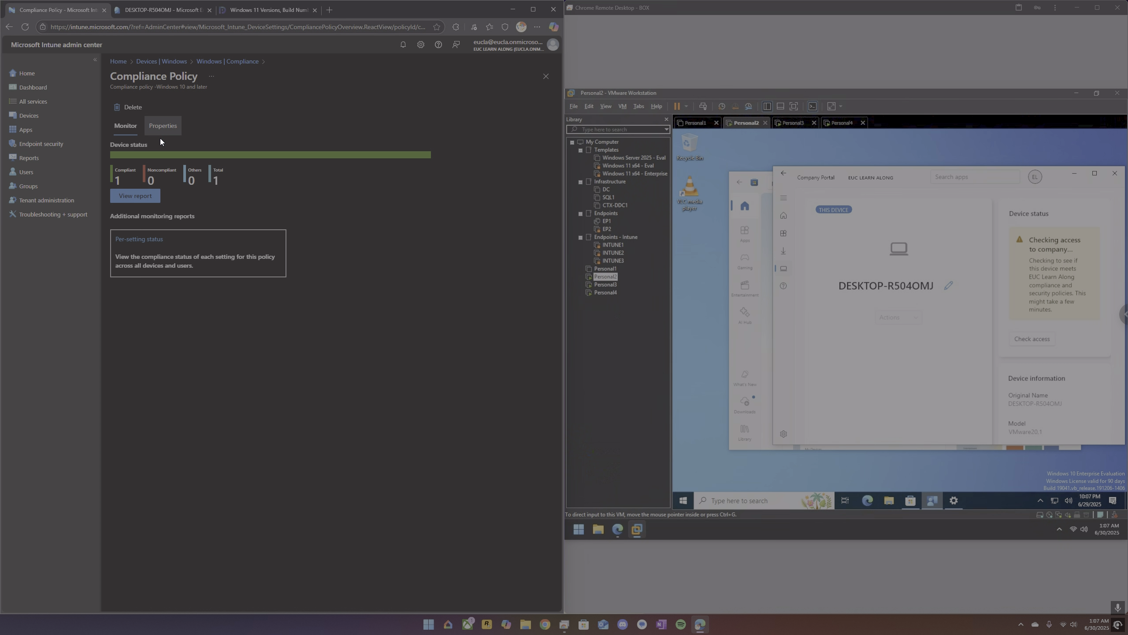
pyautogui.click(150, 196)
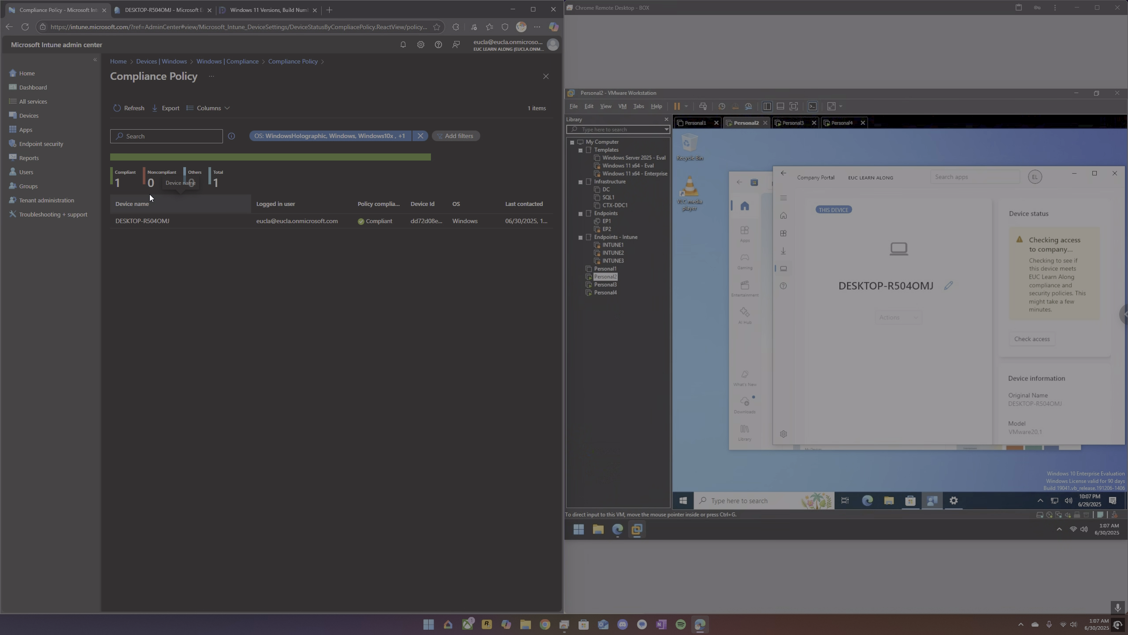
pyautogui.click(125, 108)
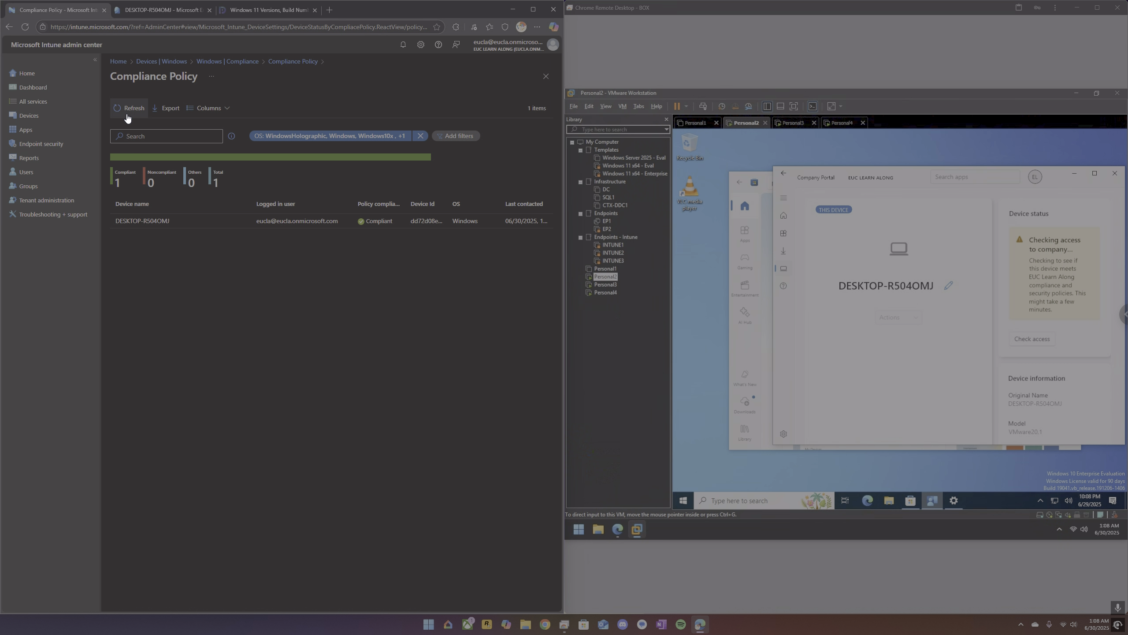
# Check the Personal4 virtual machine's setup screen and the device status on Personal3.
pyautogui.click(795, 123)
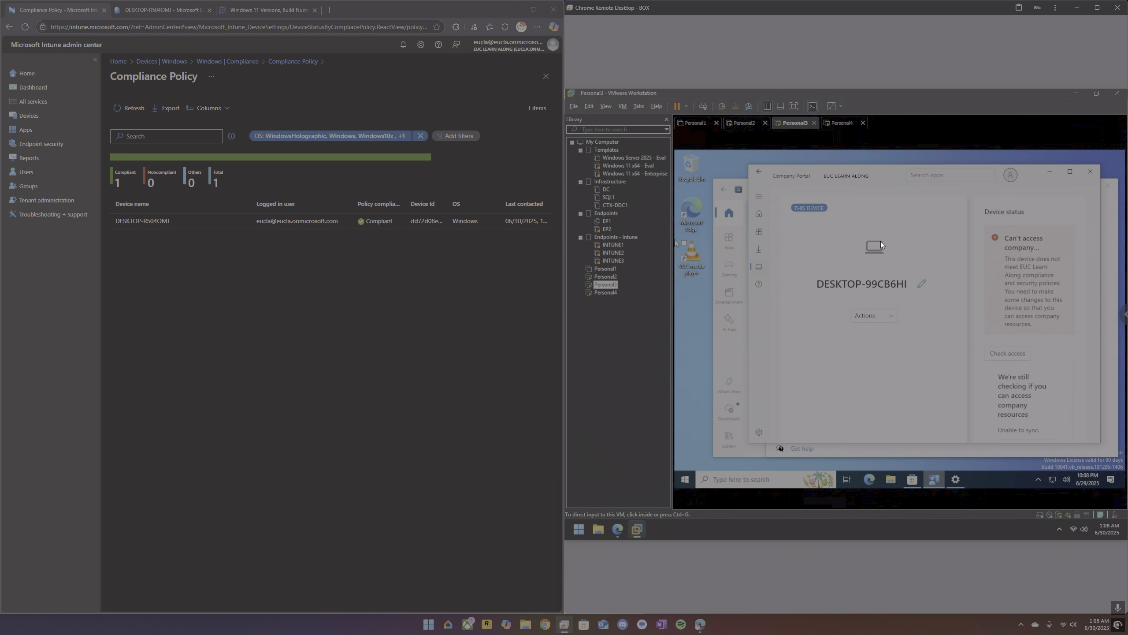
pyautogui.click(841, 124)
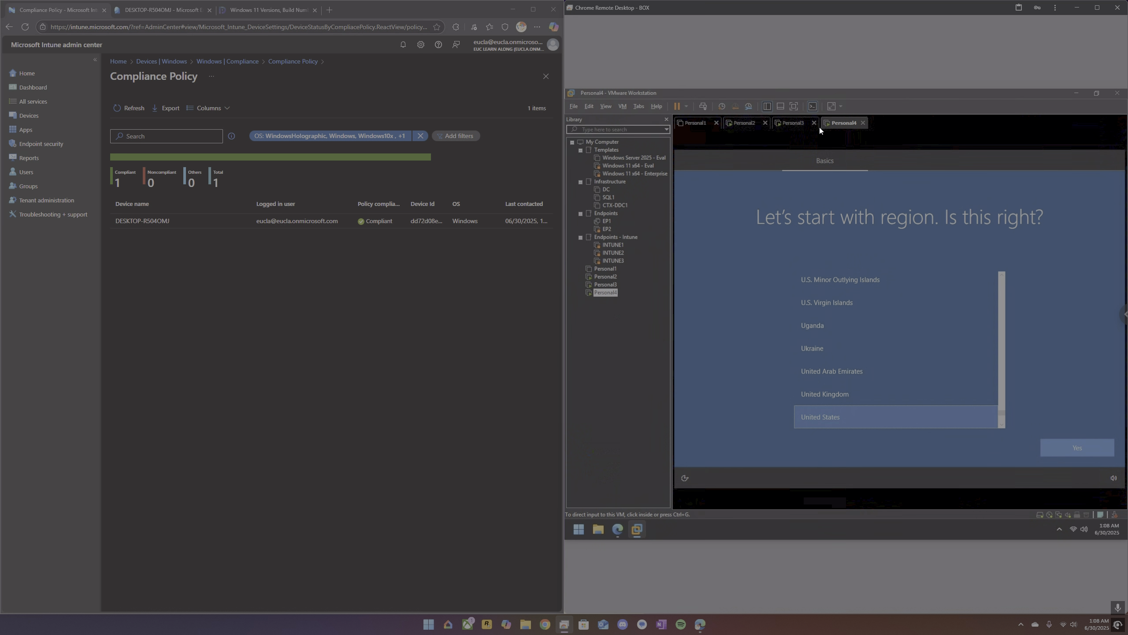
pyautogui.click(791, 124)
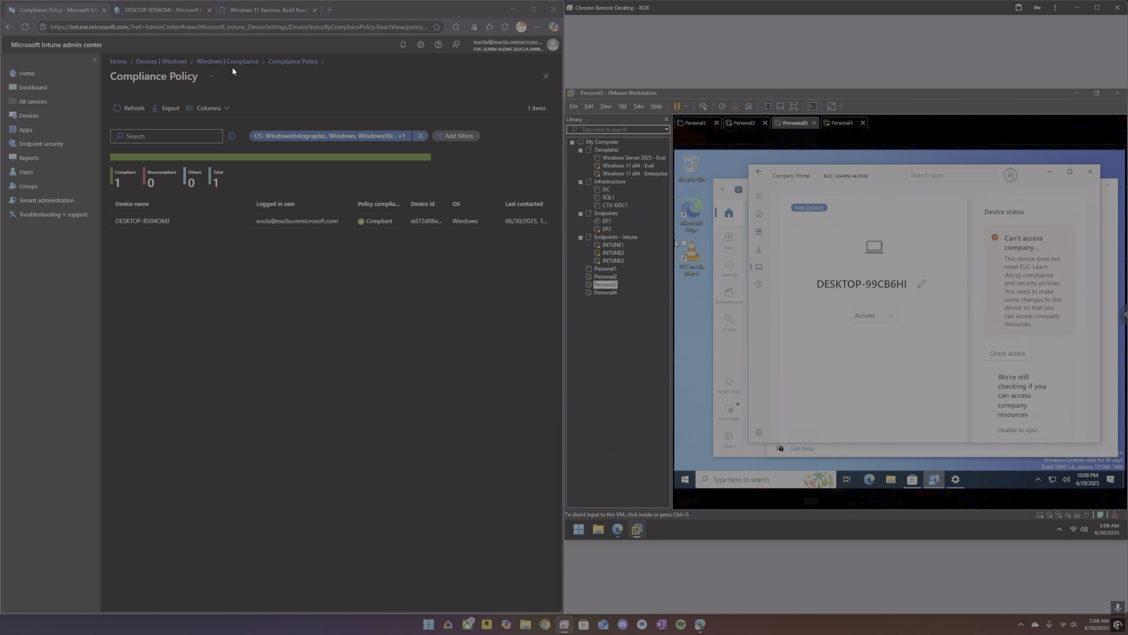
# Return to the Intune Windows devices list, refresh it and compare it with the Entra properties of DESKTOP-R504OMJ.
pyautogui.click(165, 63)
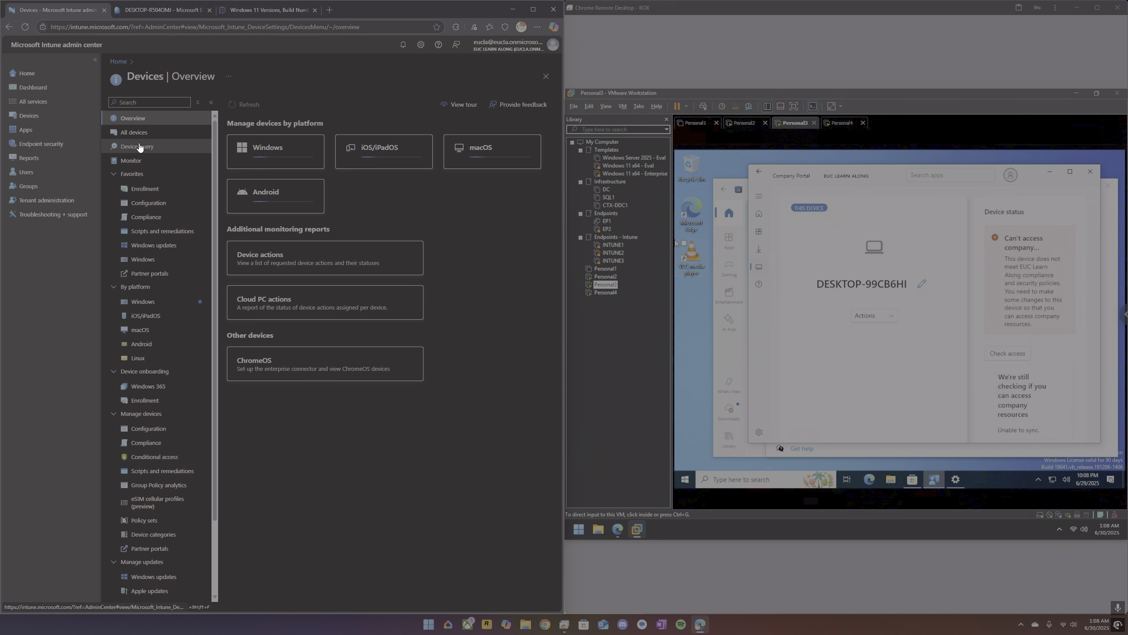
pyautogui.click(154, 260)
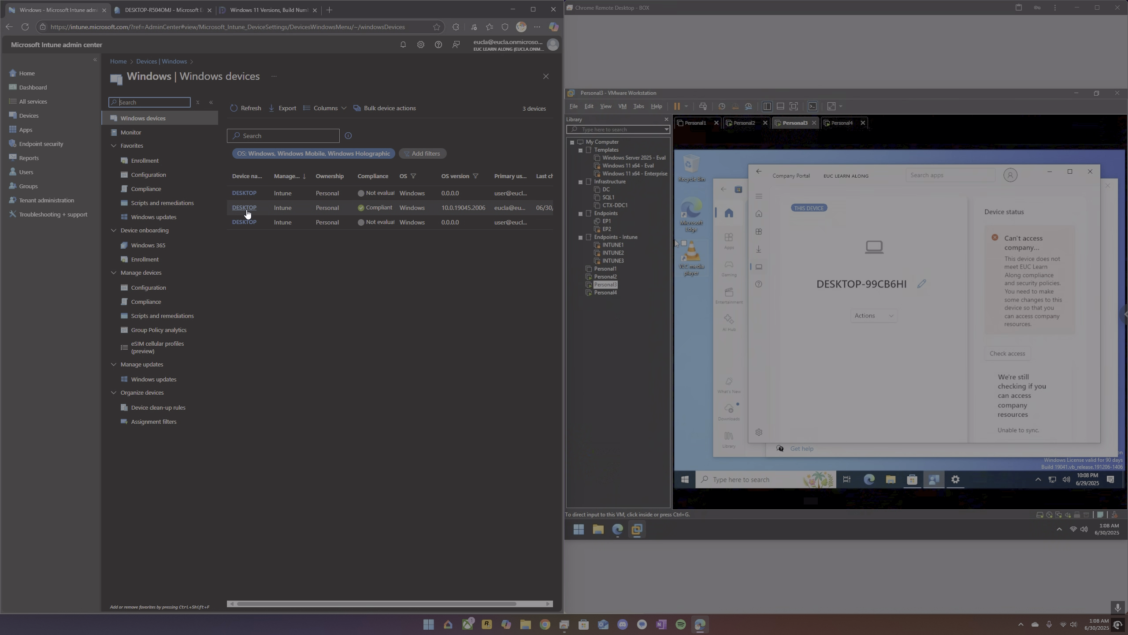
pyautogui.click(251, 110)
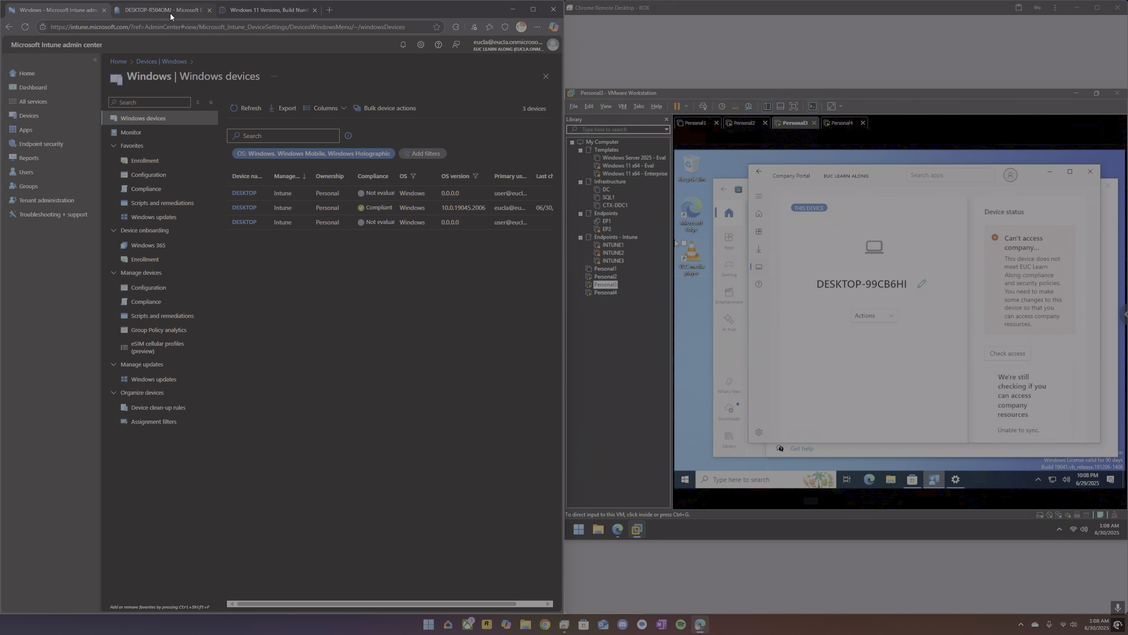
pyautogui.hotkey('ctrl', 'Tab')
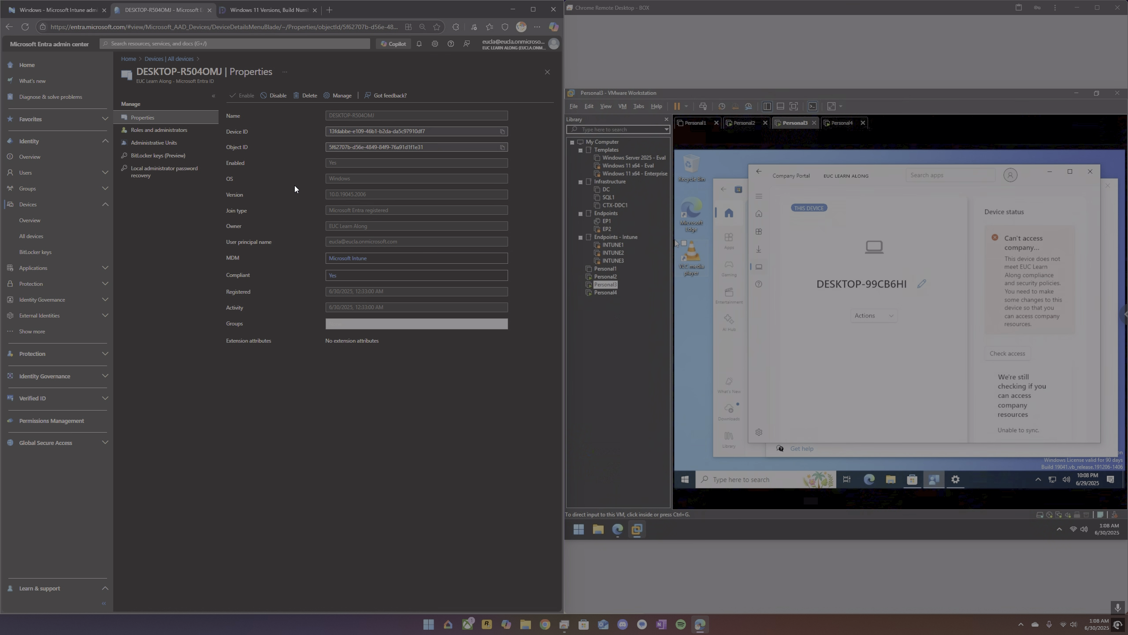
# Examine the Automatic Enrollment settings for Windows in Intune and the general device enrollment options.
pyautogui.click(81, 10)
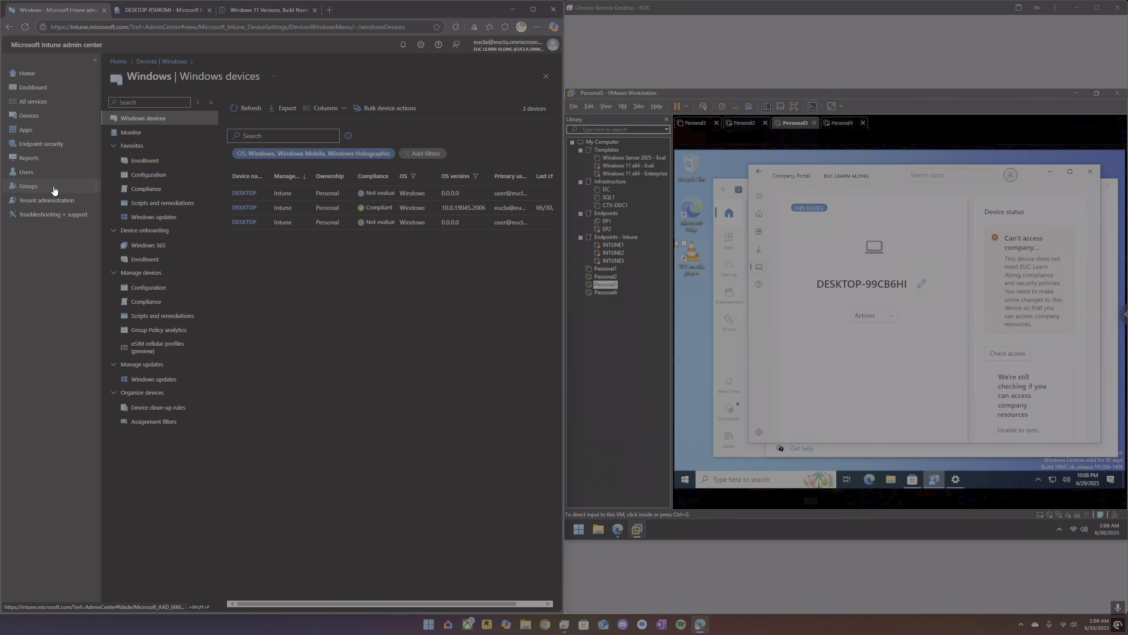
pyautogui.click(138, 160)
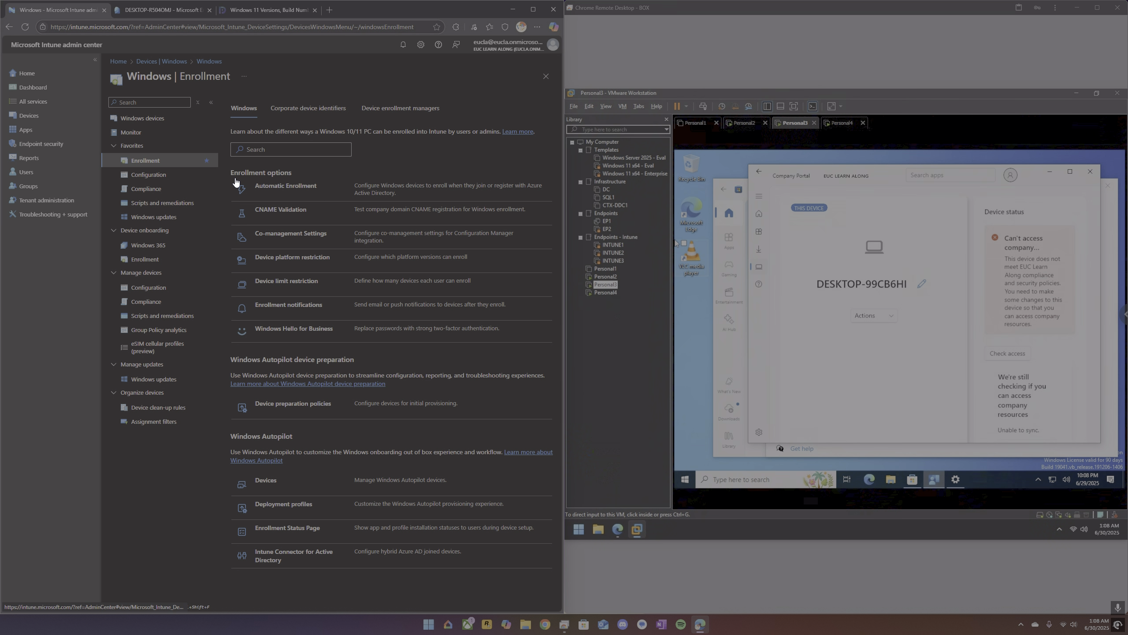
pyautogui.click(300, 192)
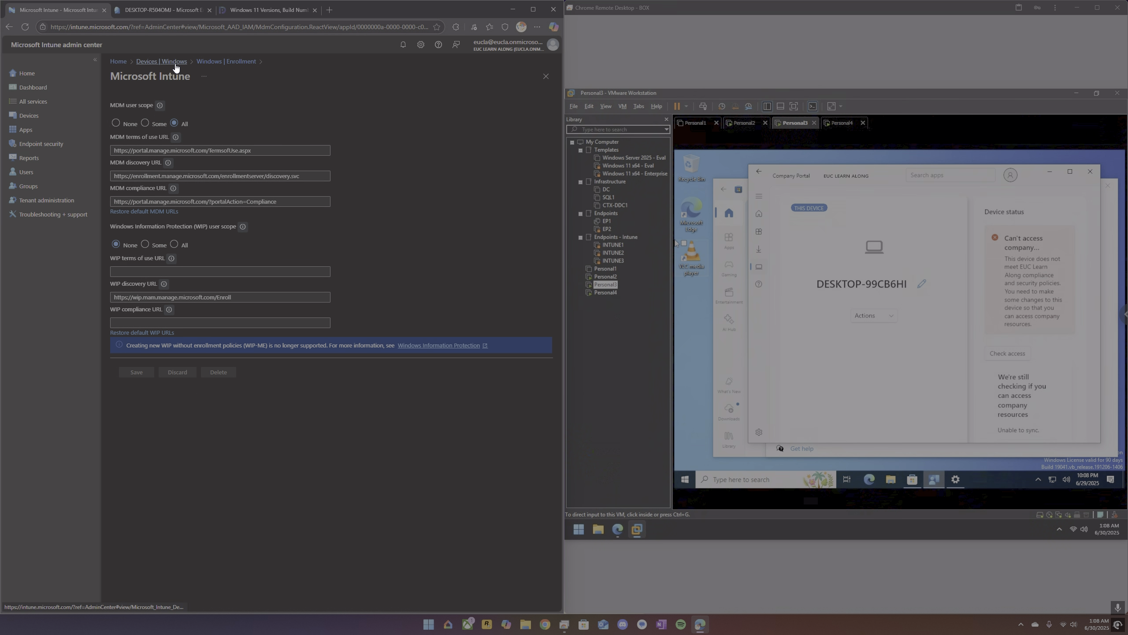
pyautogui.click(175, 64)
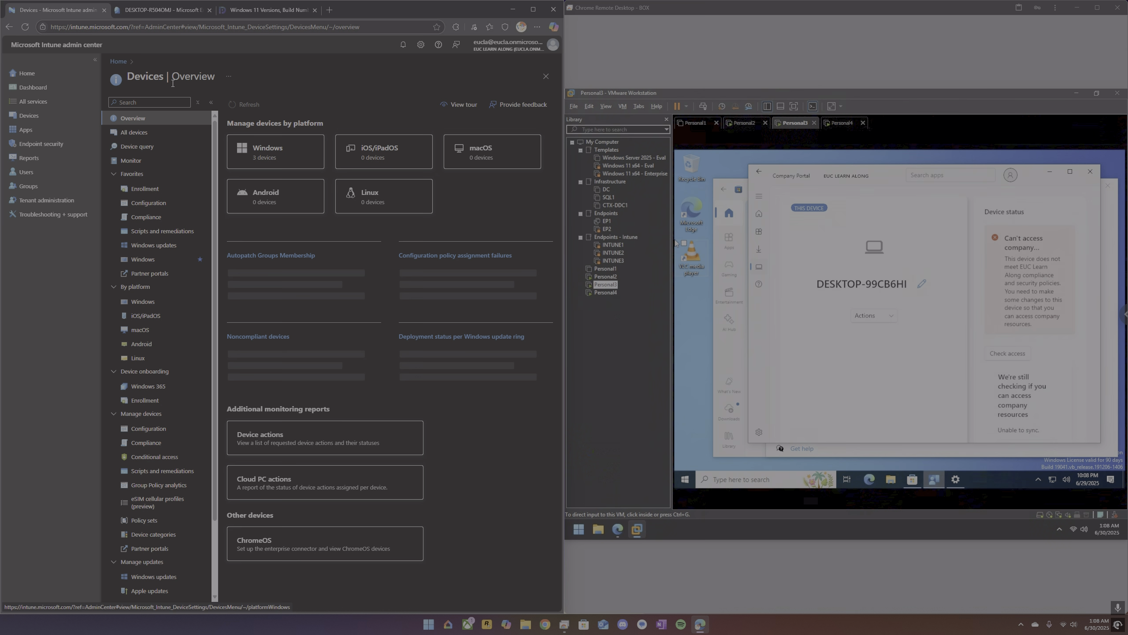
pyautogui.click(146, 189)
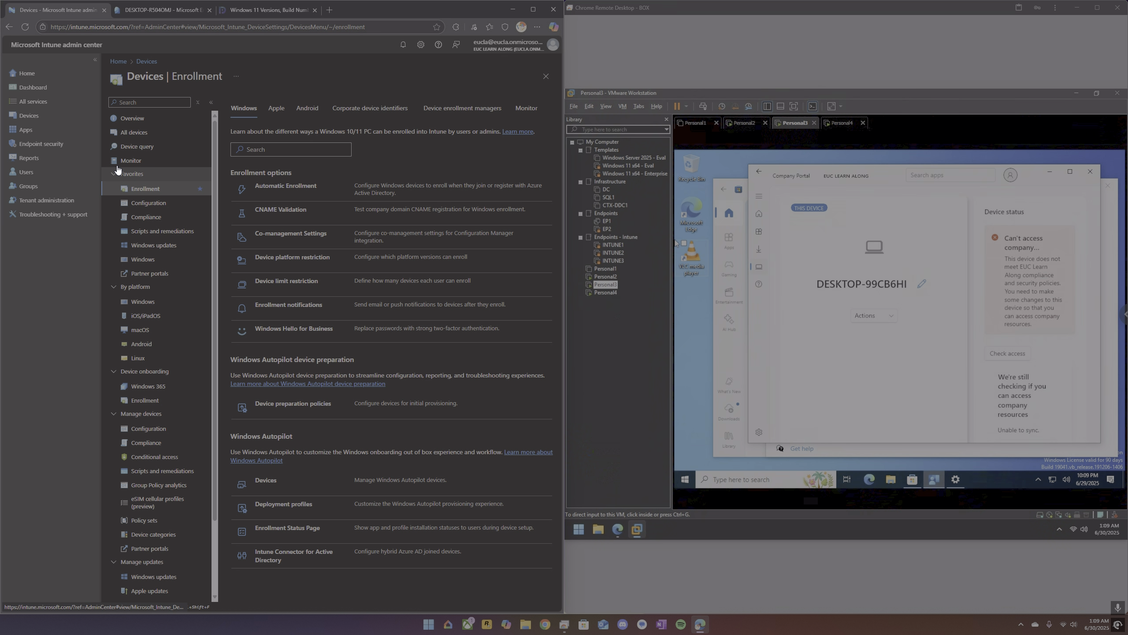
# Go back to the Intune devices overview and open the Windows platform page.
pyautogui.click(27, 118)
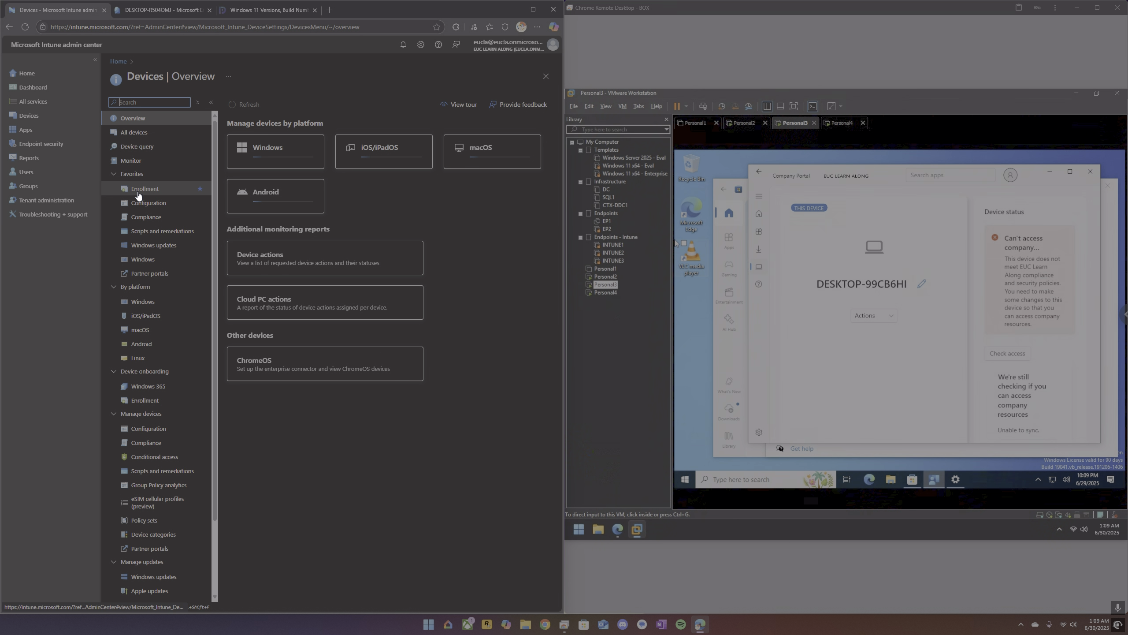
pyautogui.click(152, 301)
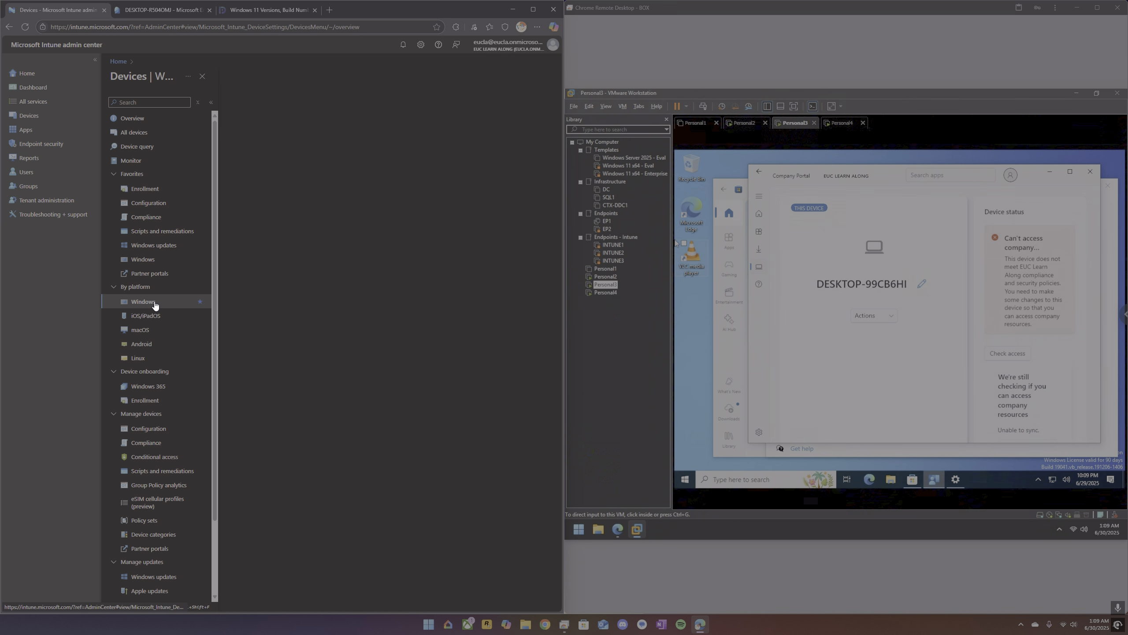